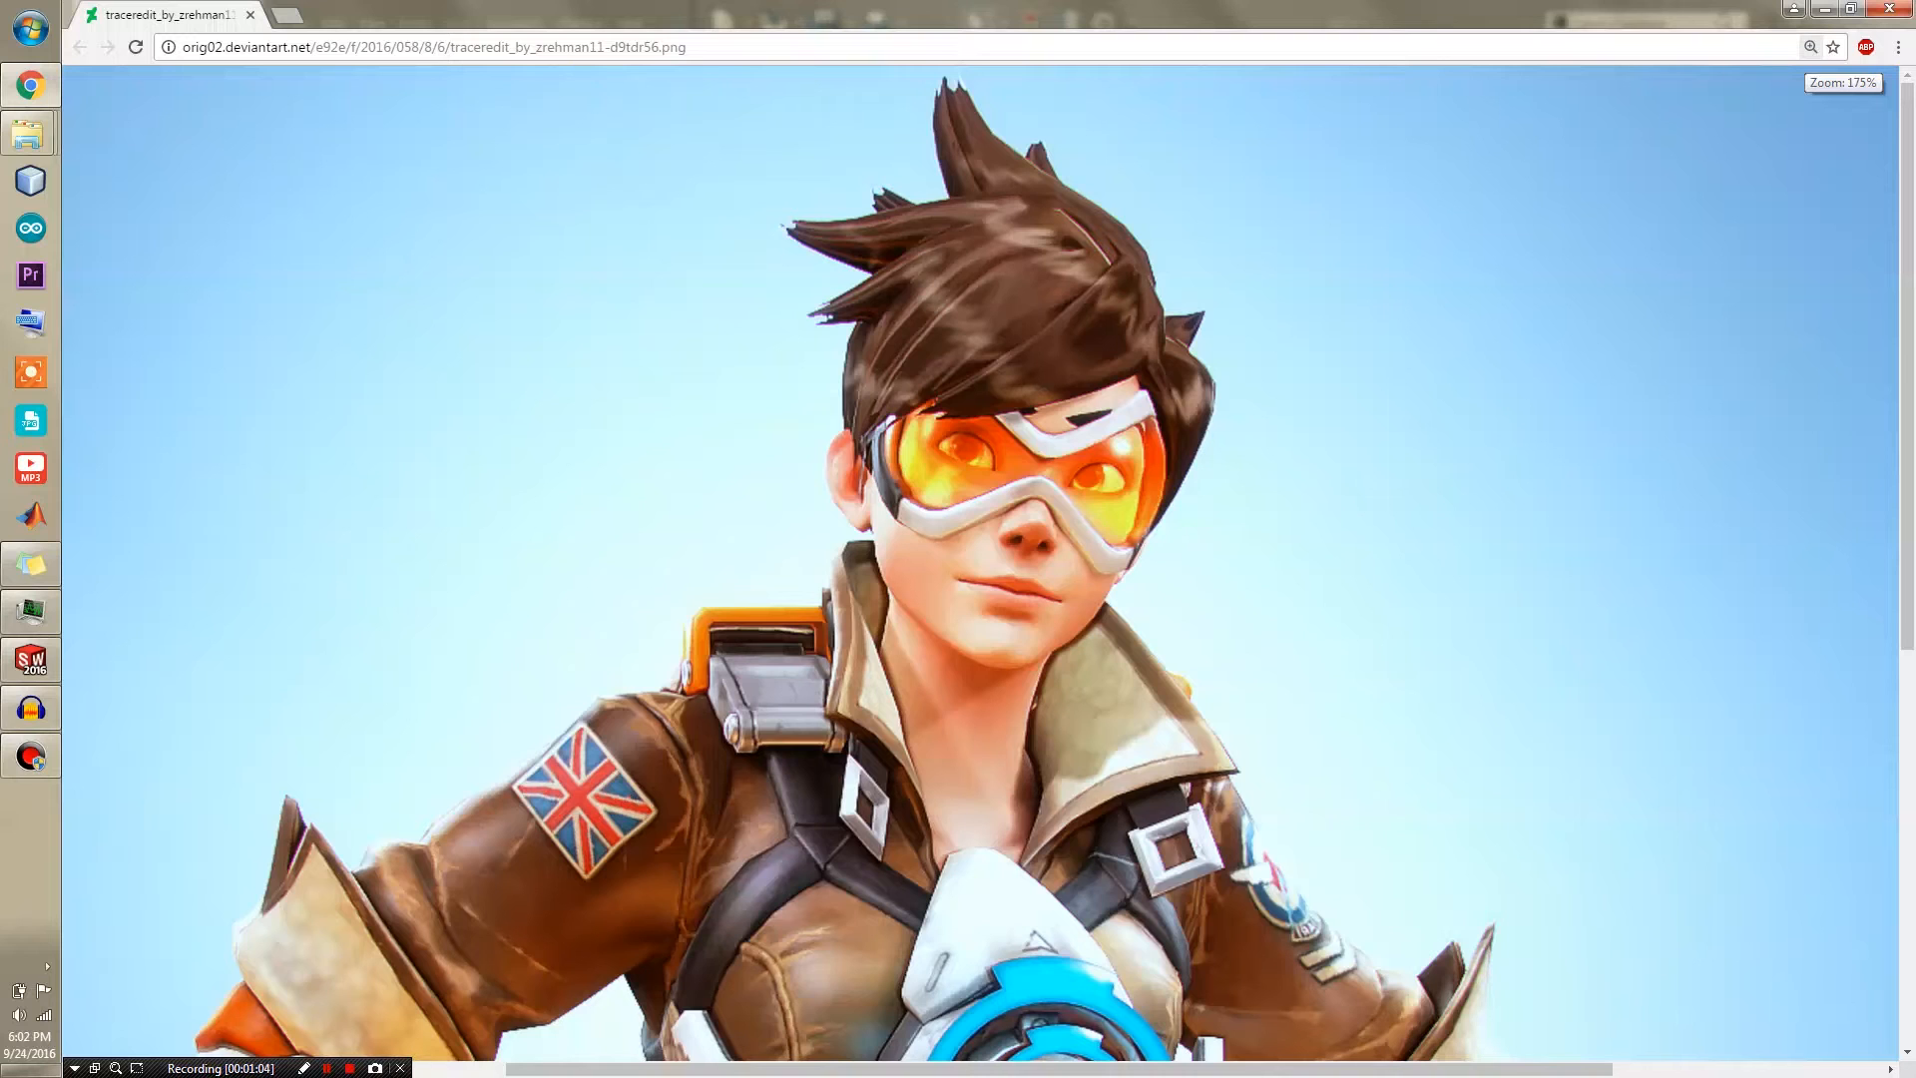
Switch to SOLIDWORKS, start a sketch on the Top Plane, and draw a horizontal construction line about 94 mm long above the origin
left_click(1825, 9)
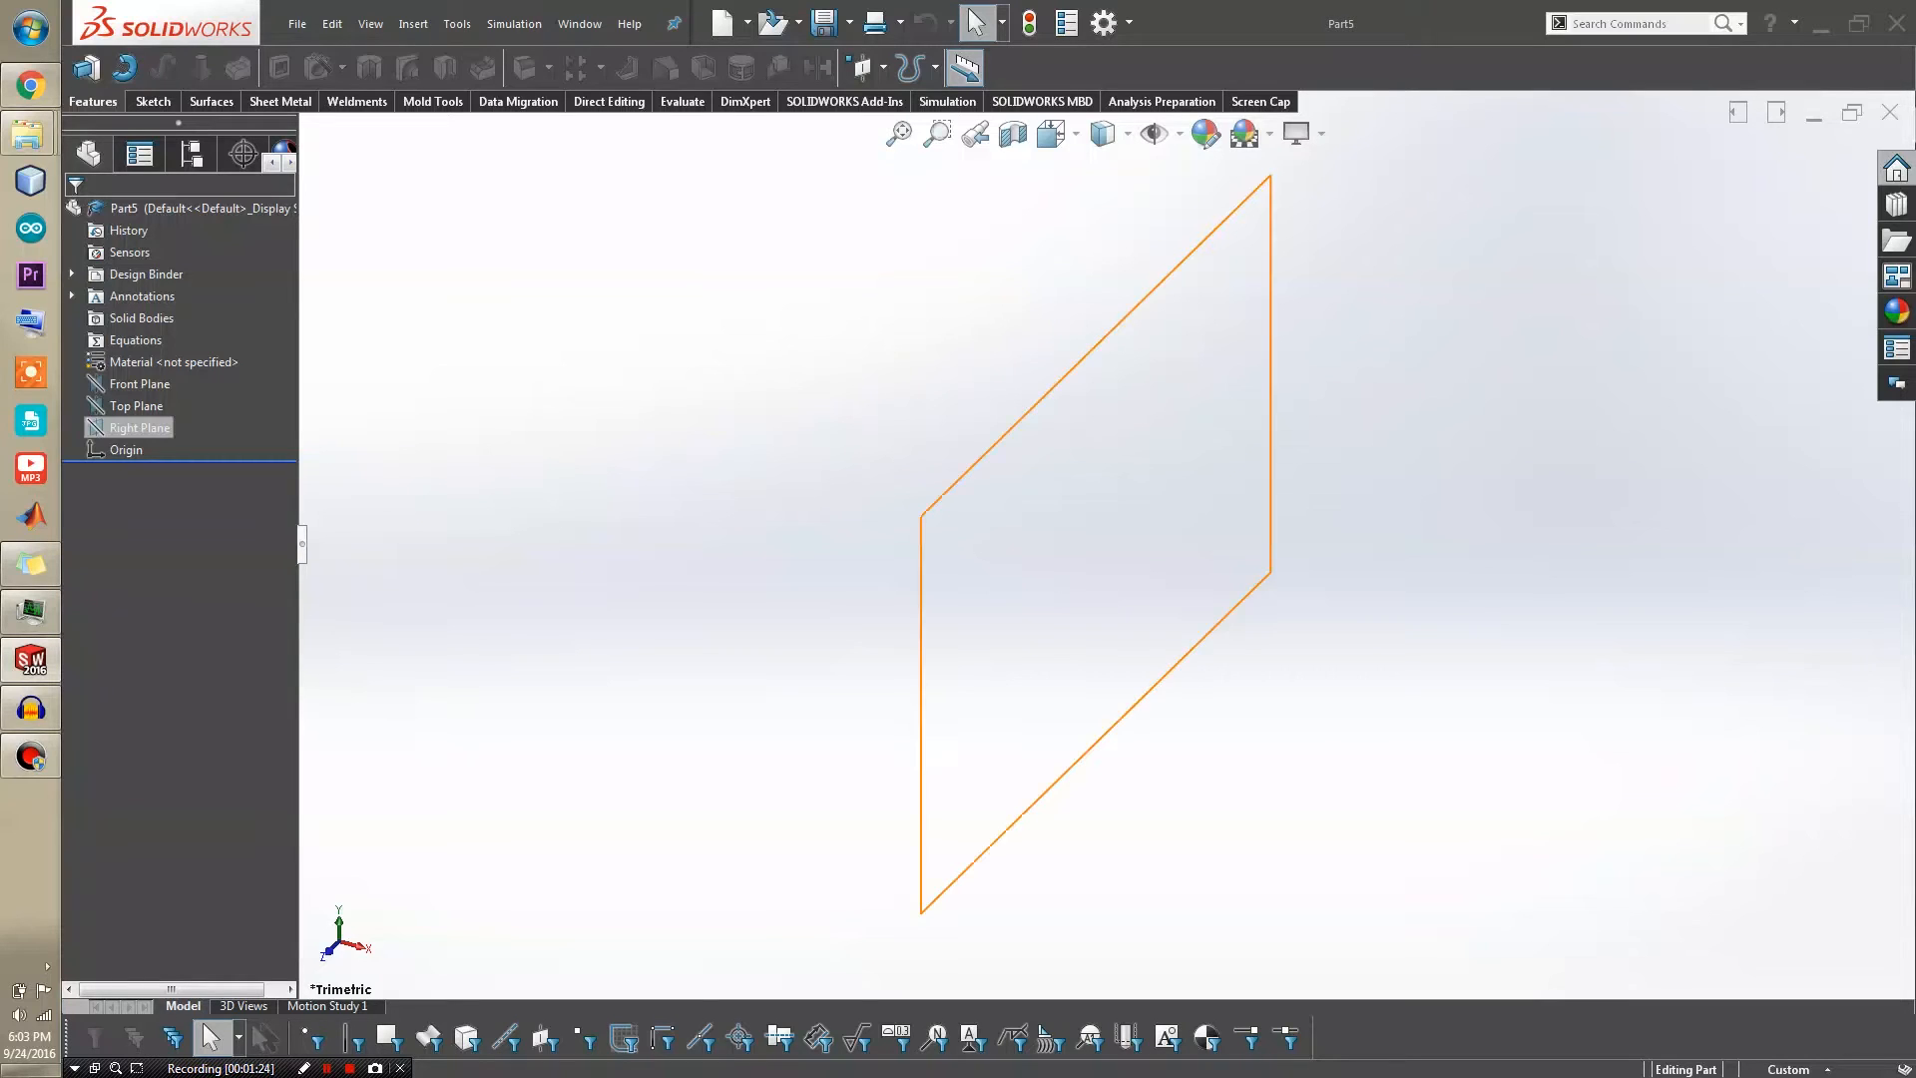
left_click(136, 406)
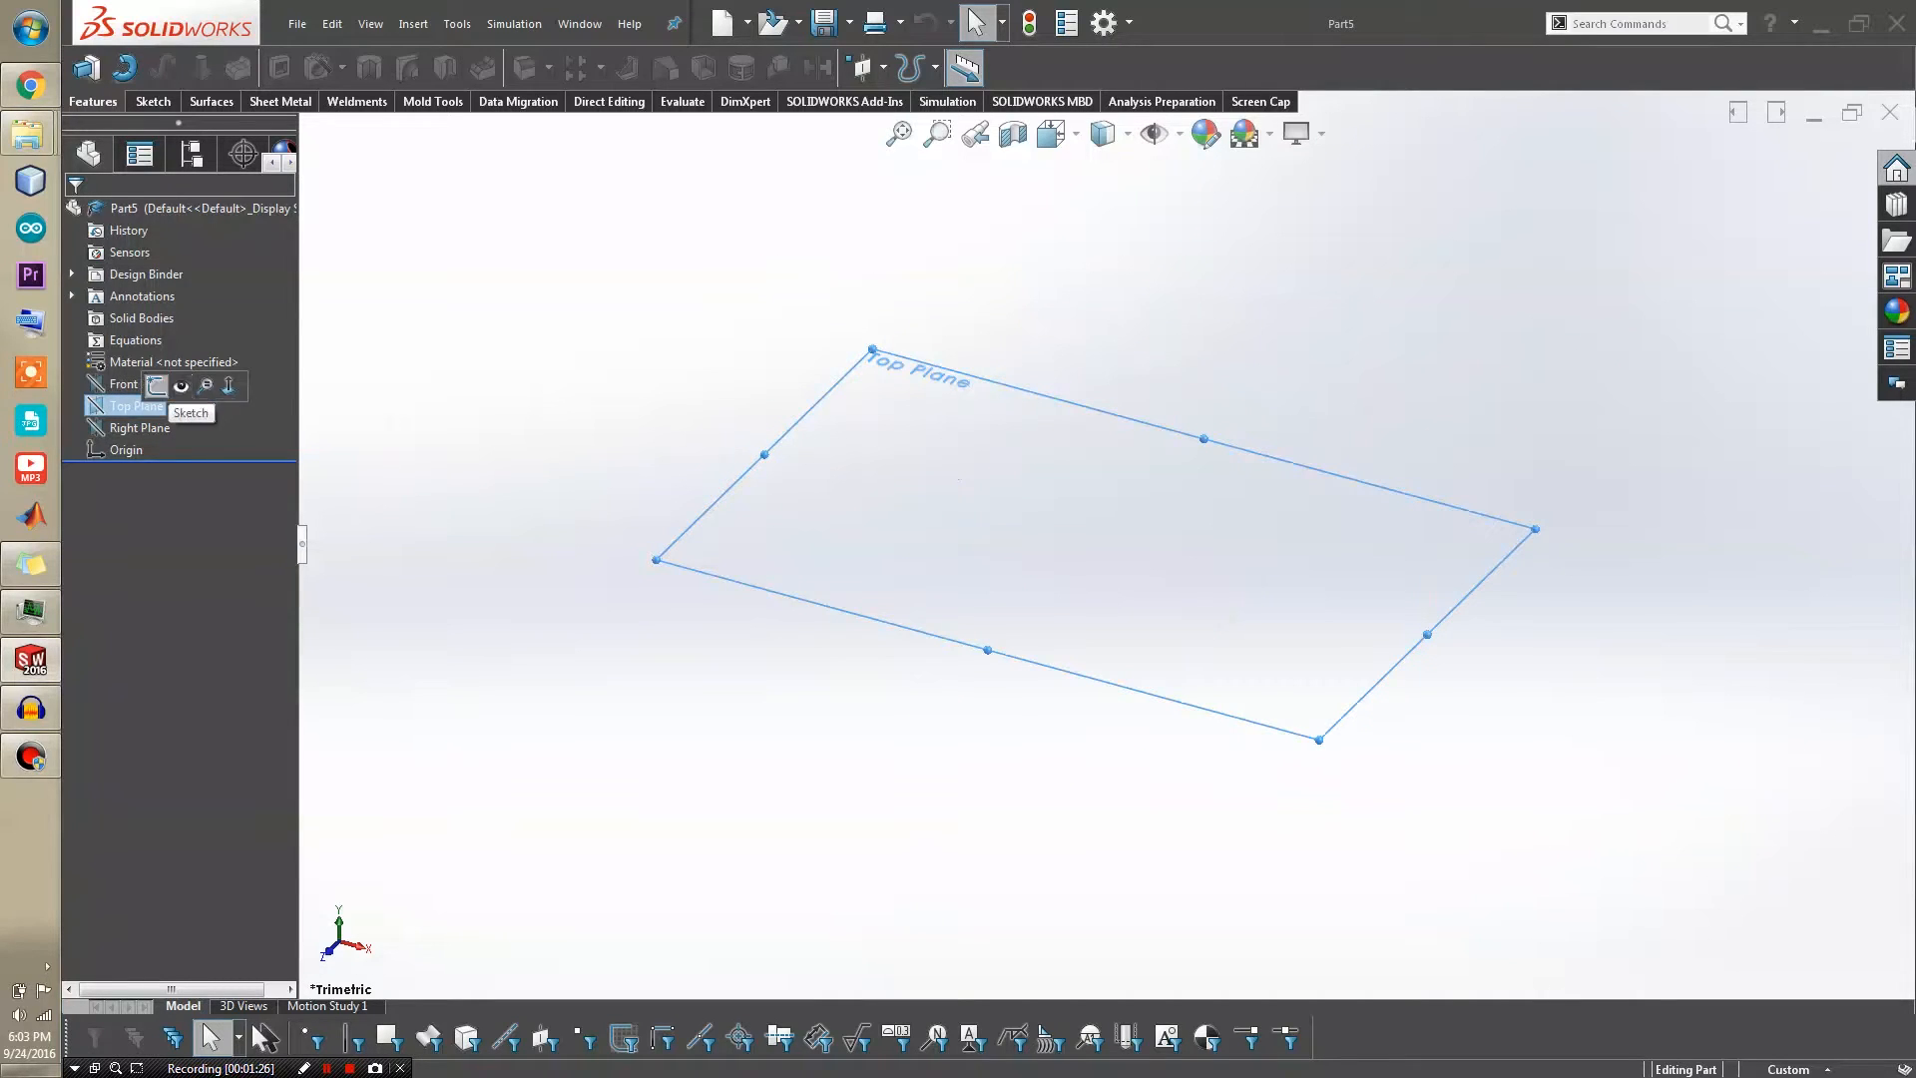
left_click(156, 385)
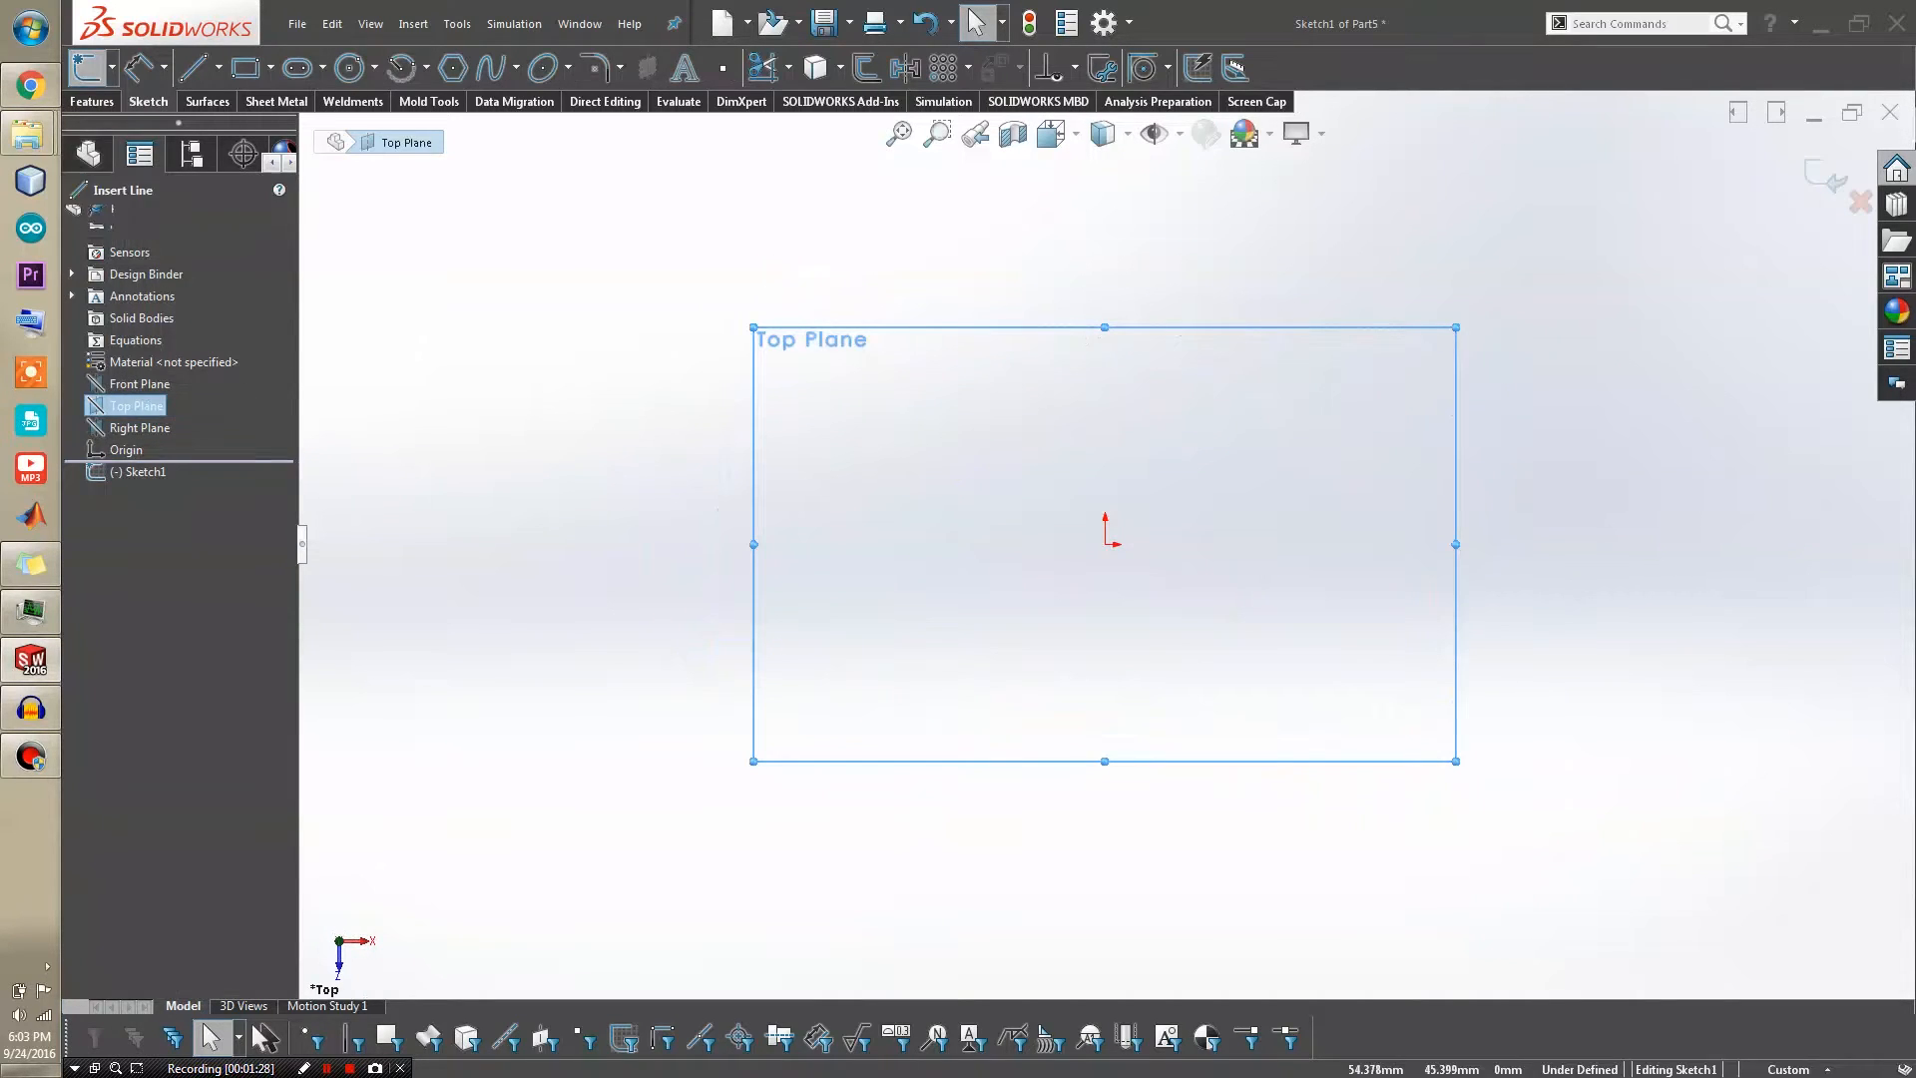
key("l")
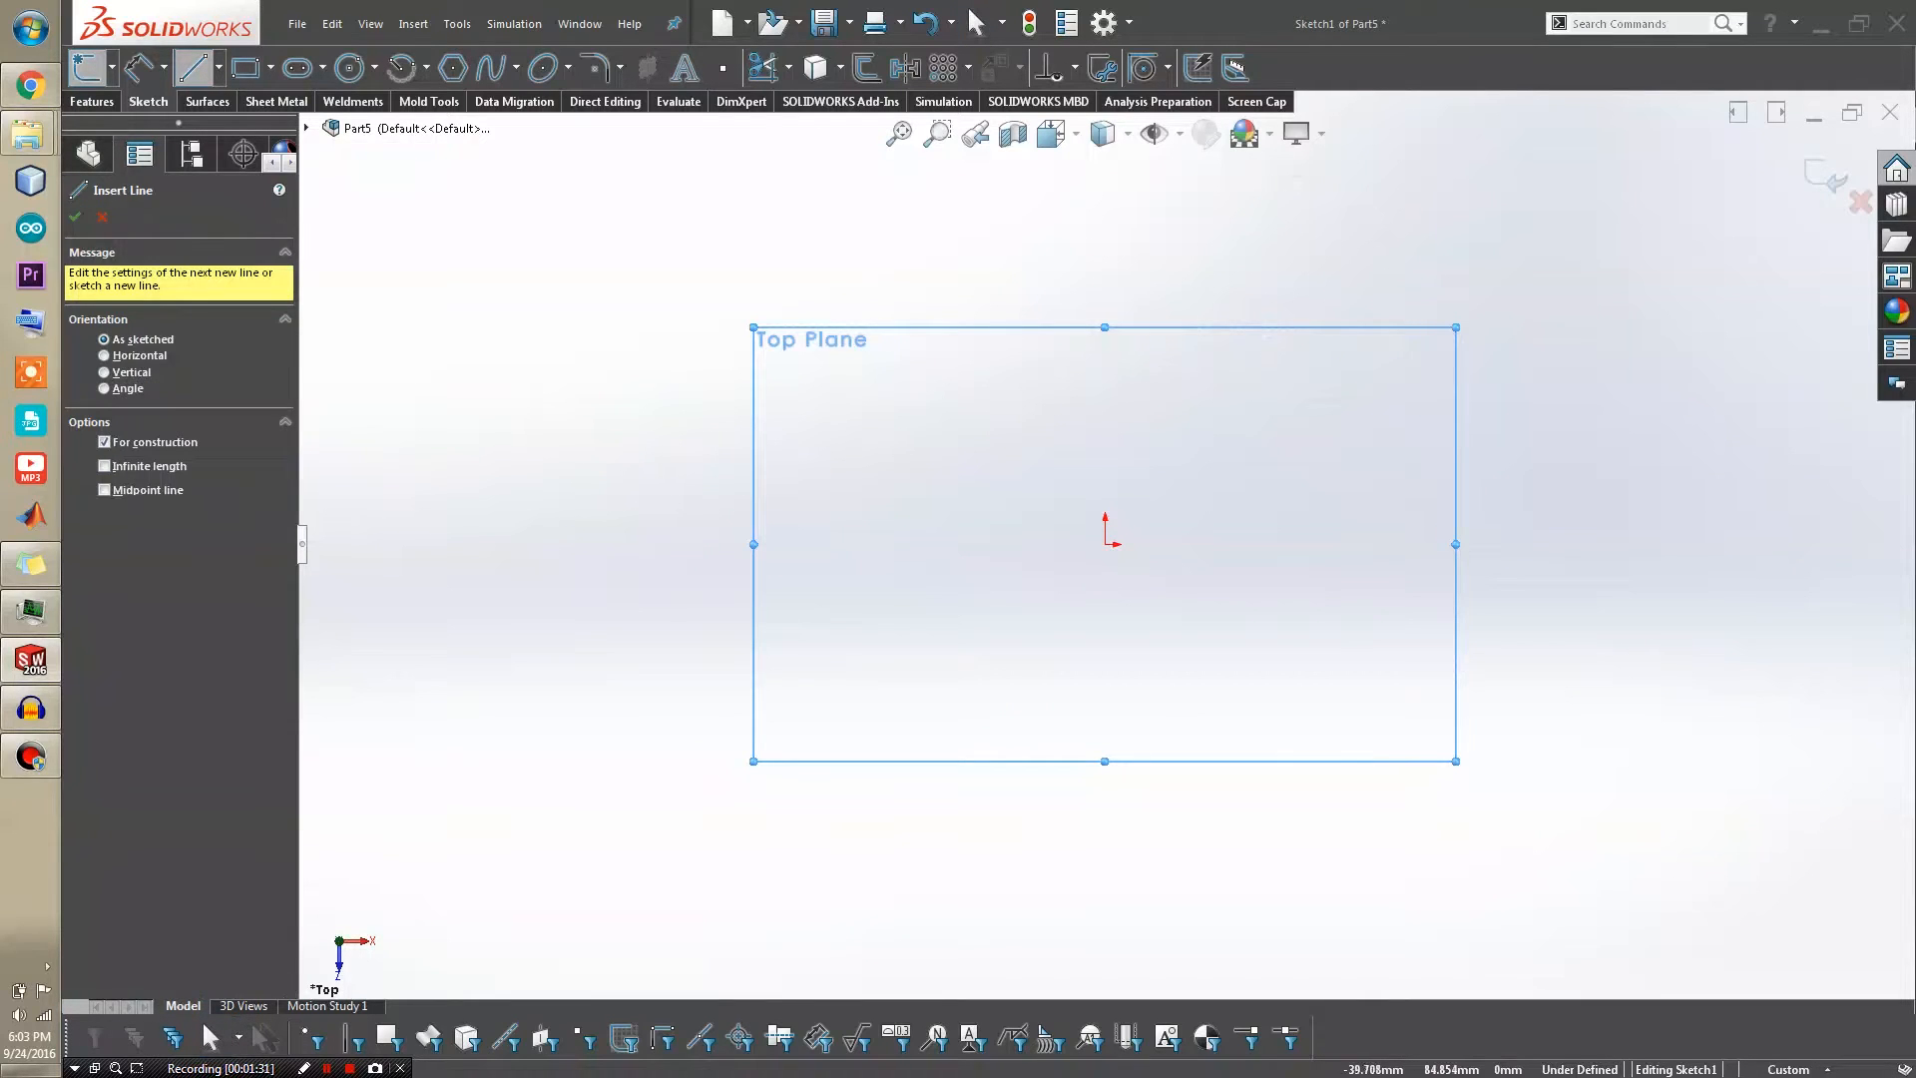
left_click(948, 209)
left_click(1318, 208)
key("Escape")
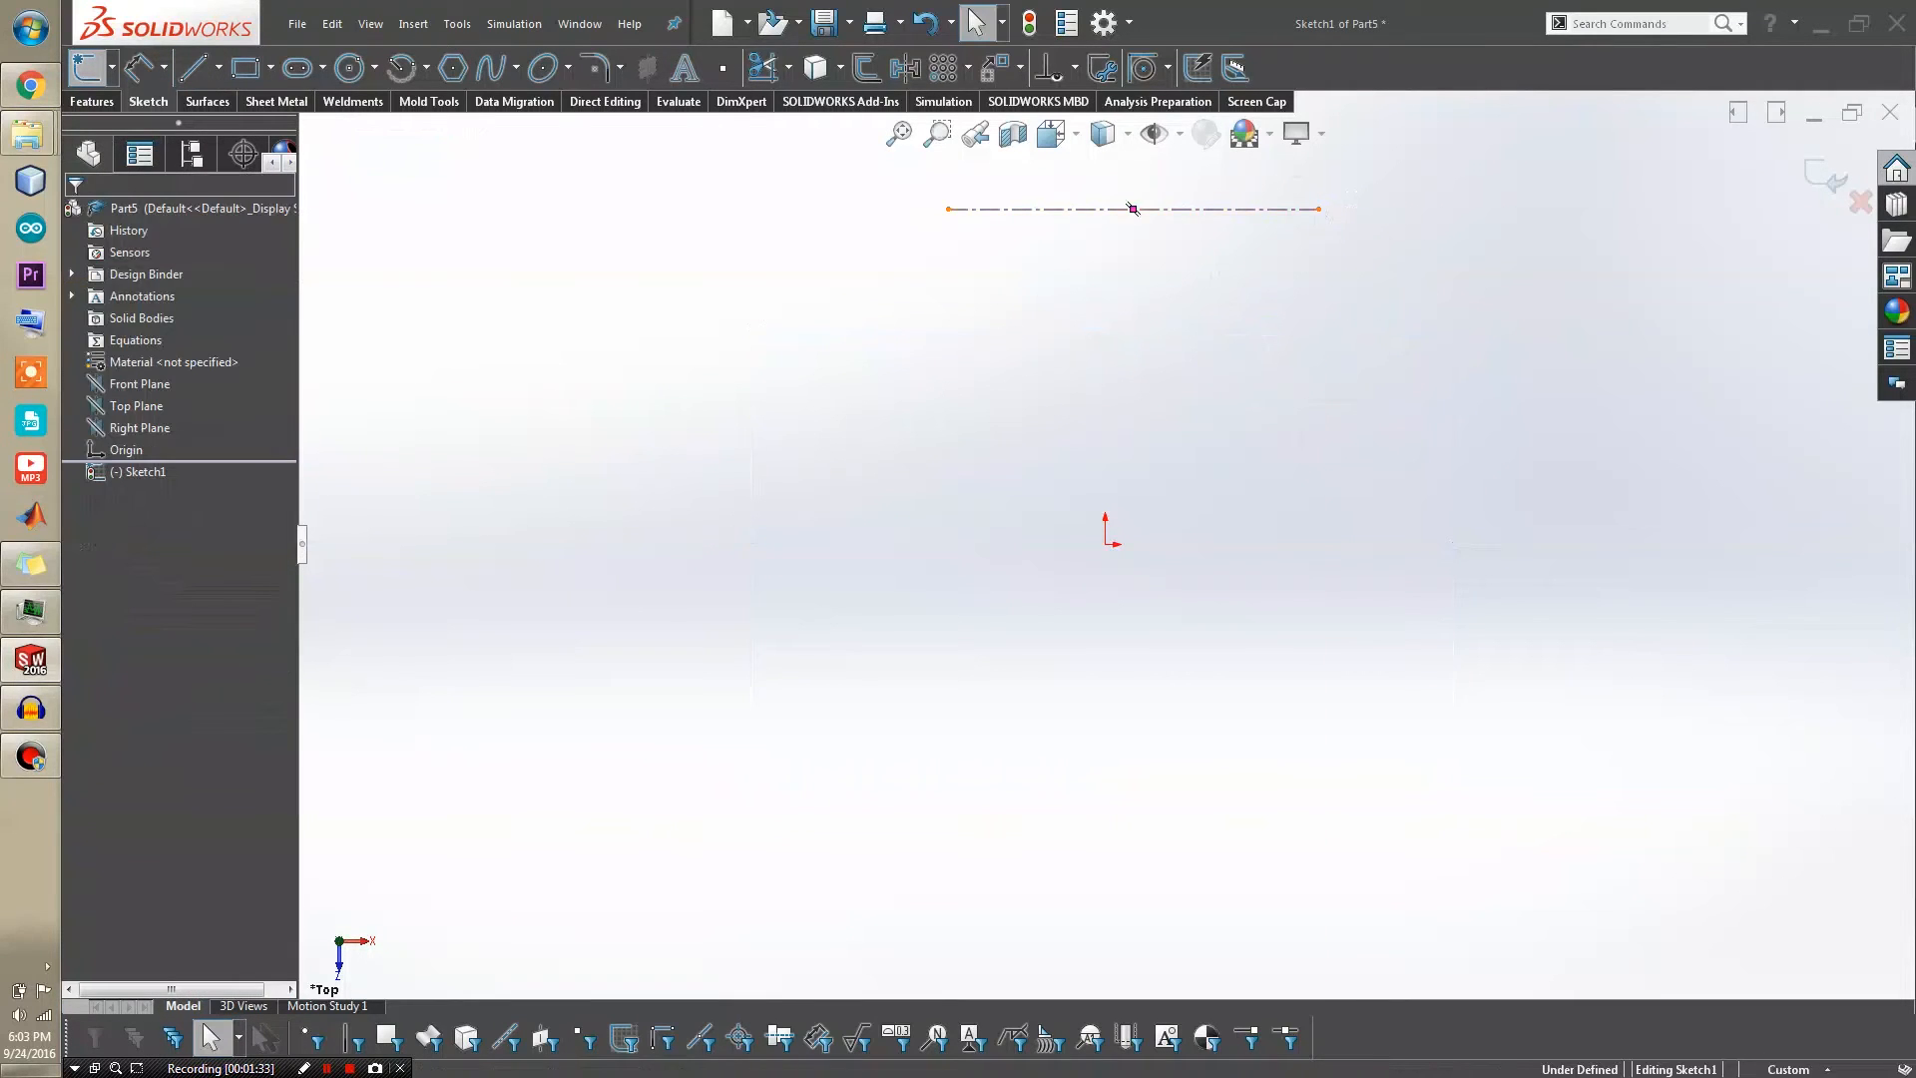
Align the construction line's midpoint vertically with the origin
left_click(1134, 210)
left_click(1226, 127)
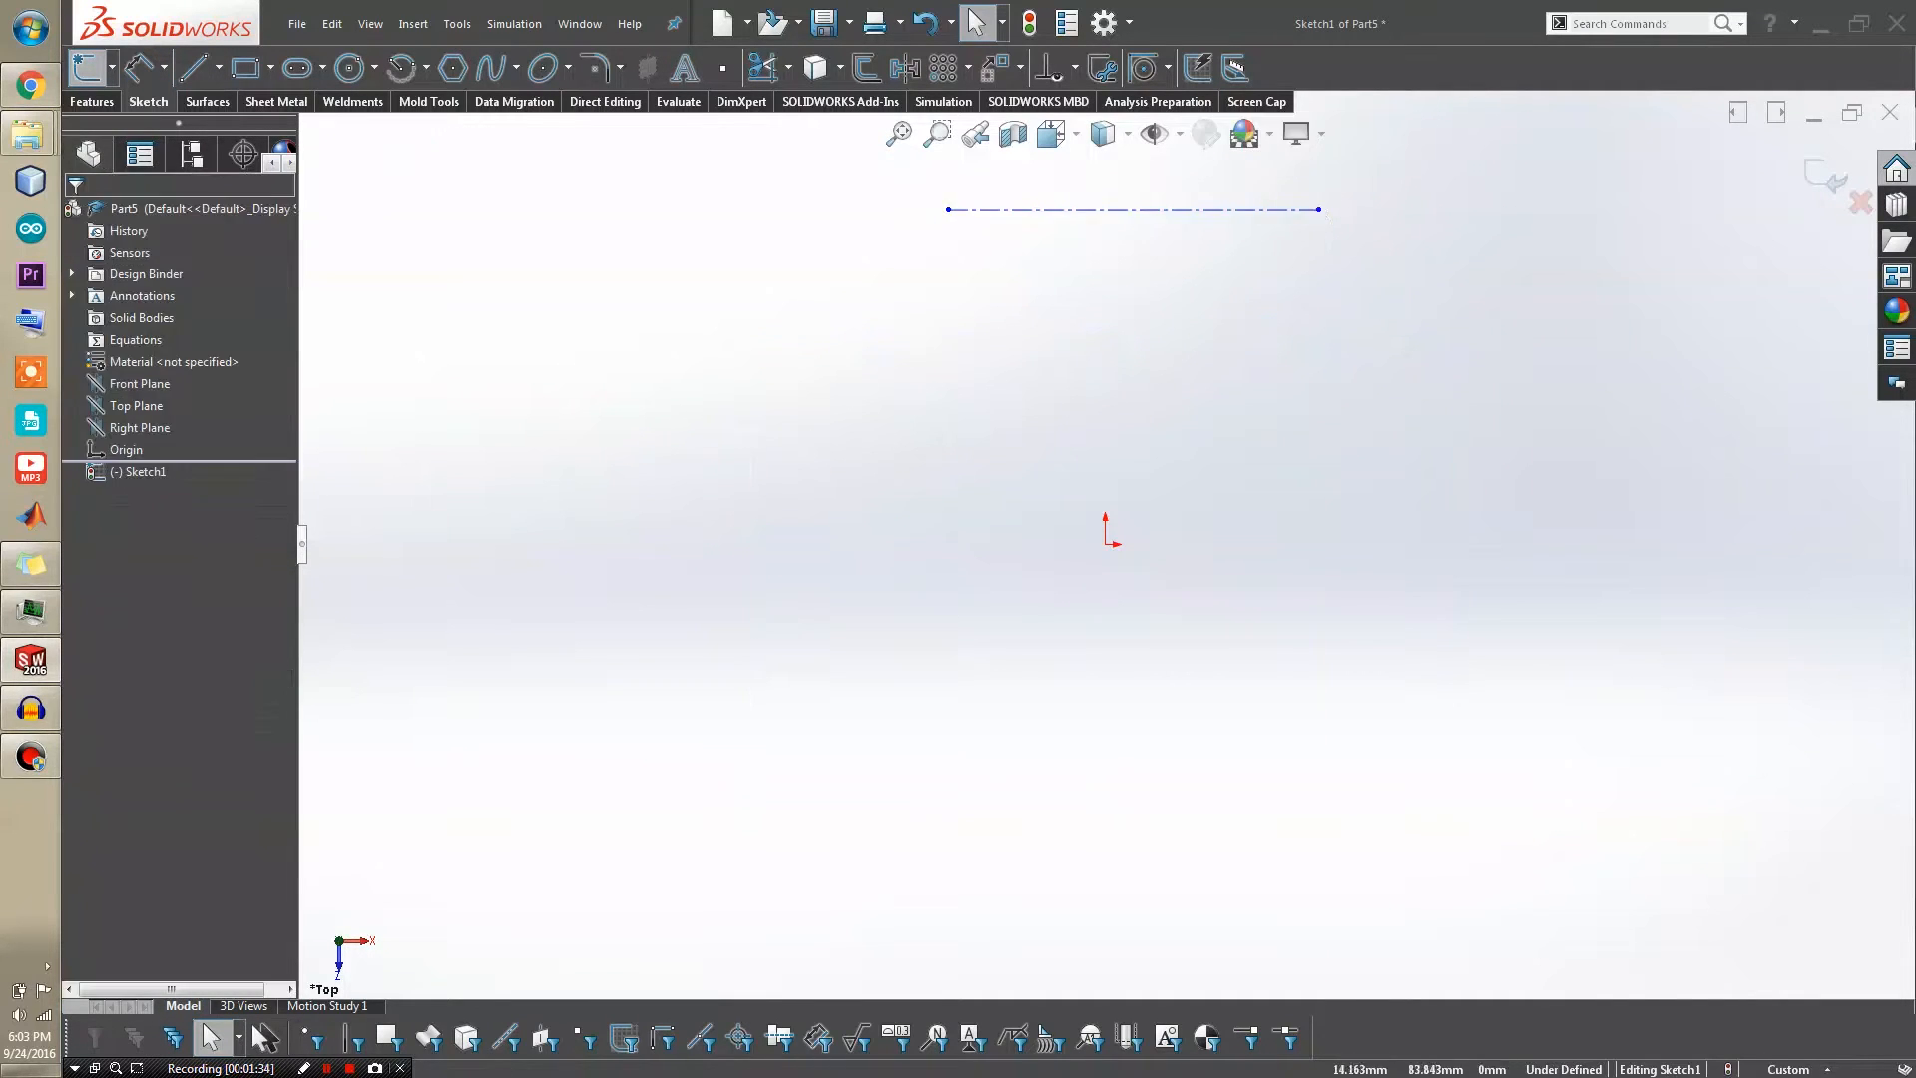
left_click(1134, 209)
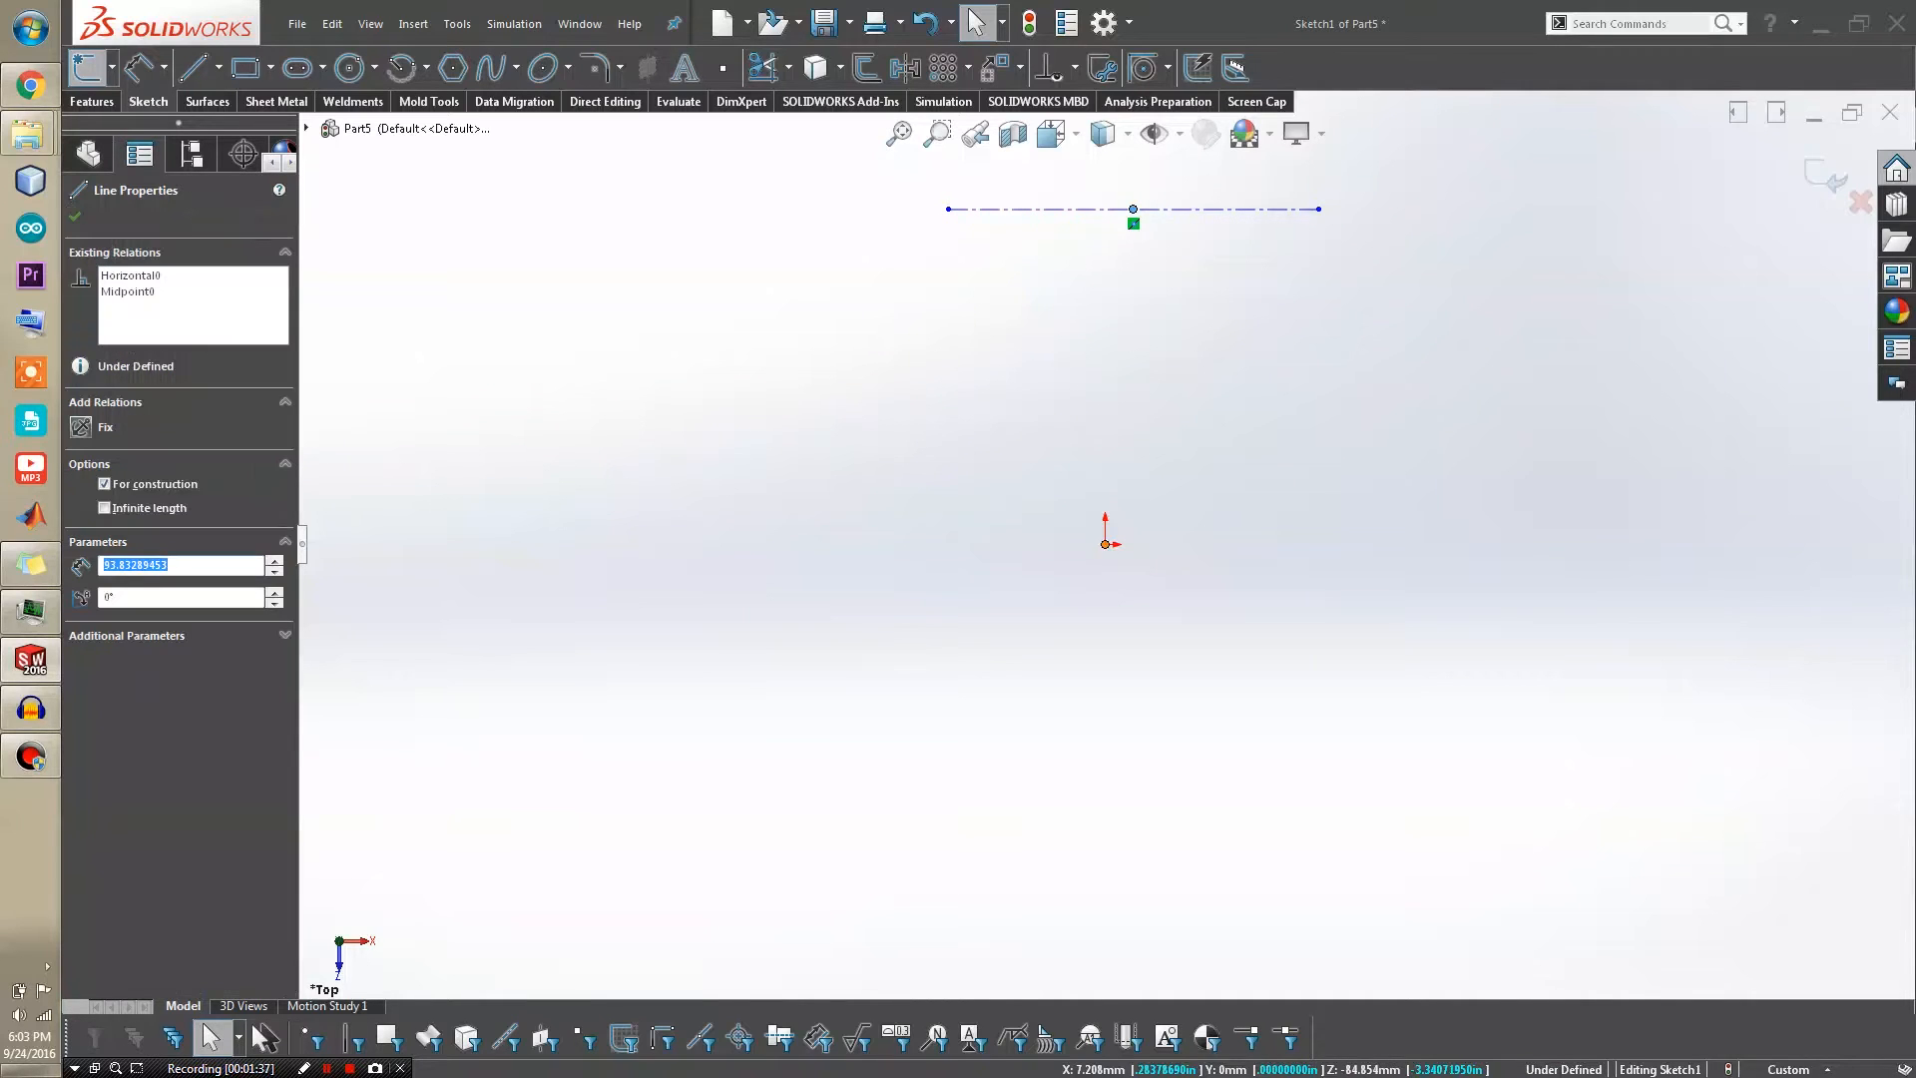
left_click(1104, 544, "ctrl")
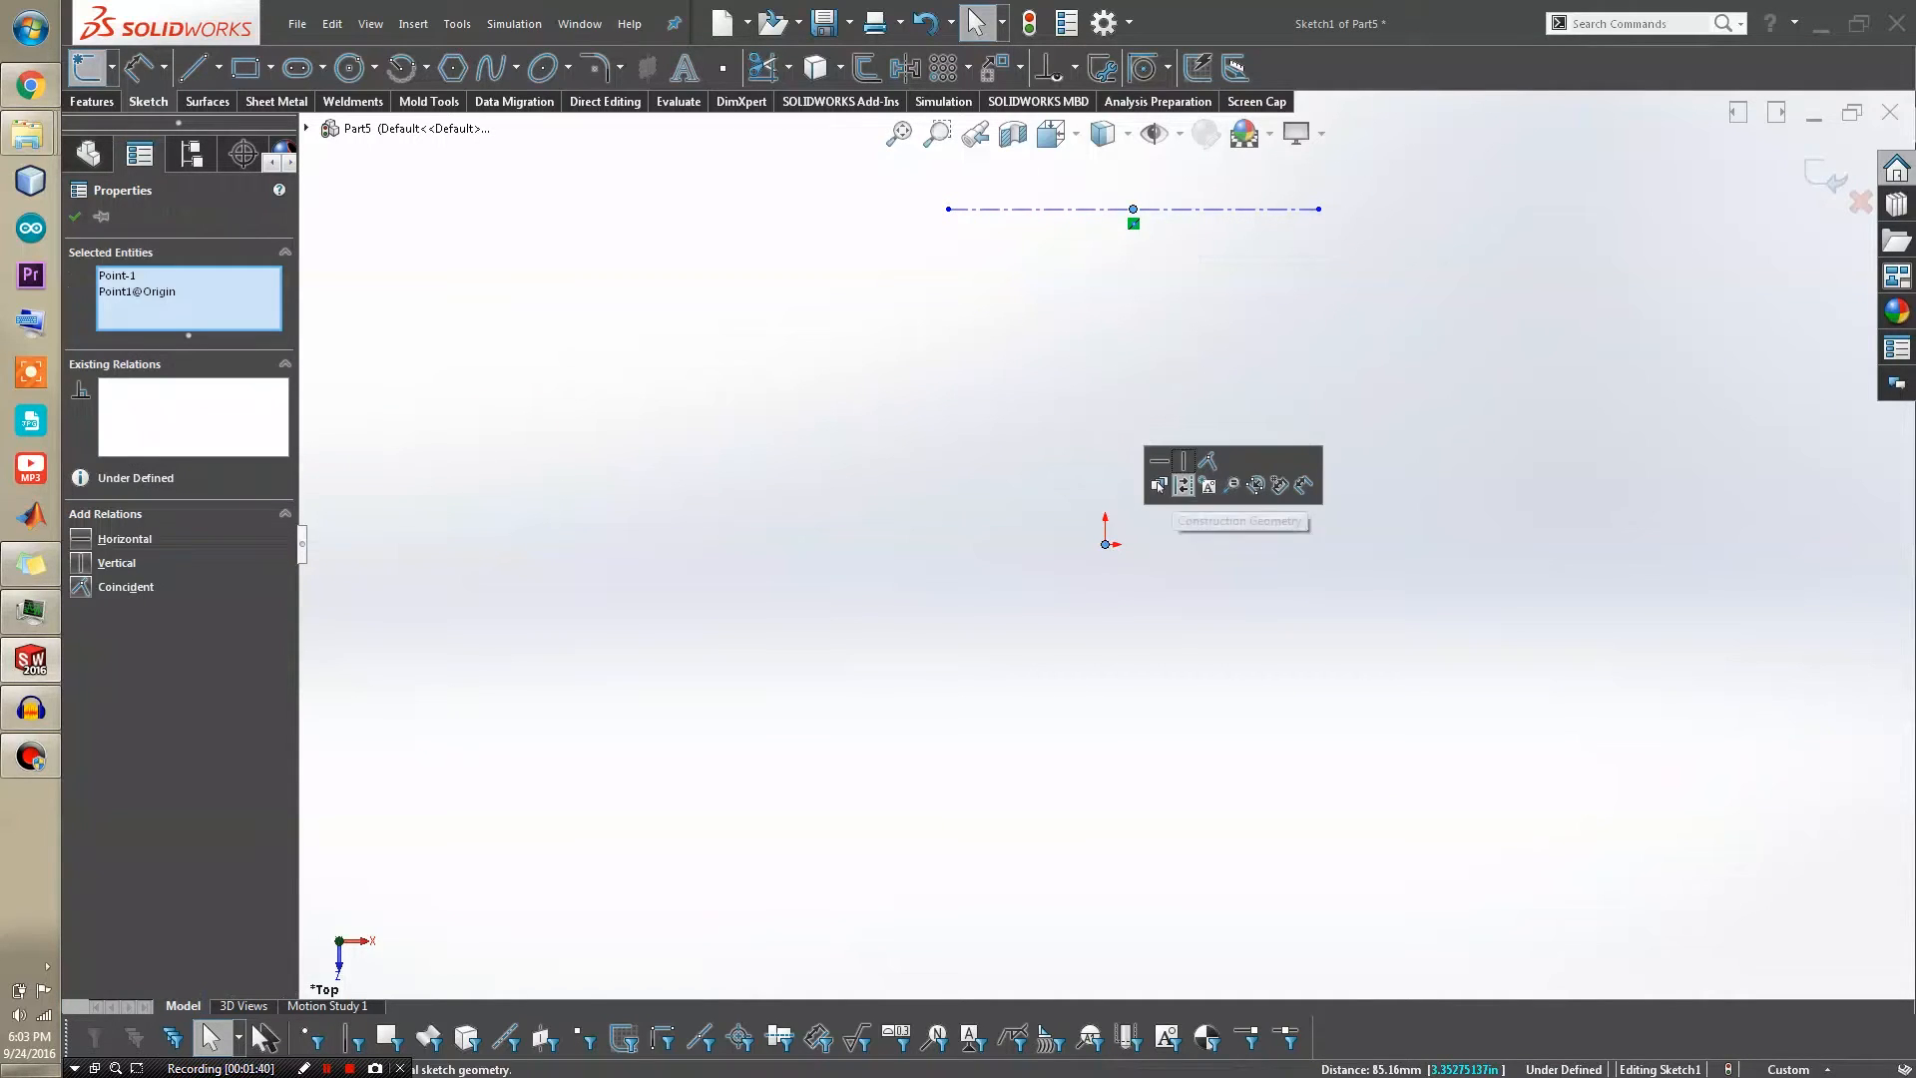
left_click(1207, 485)
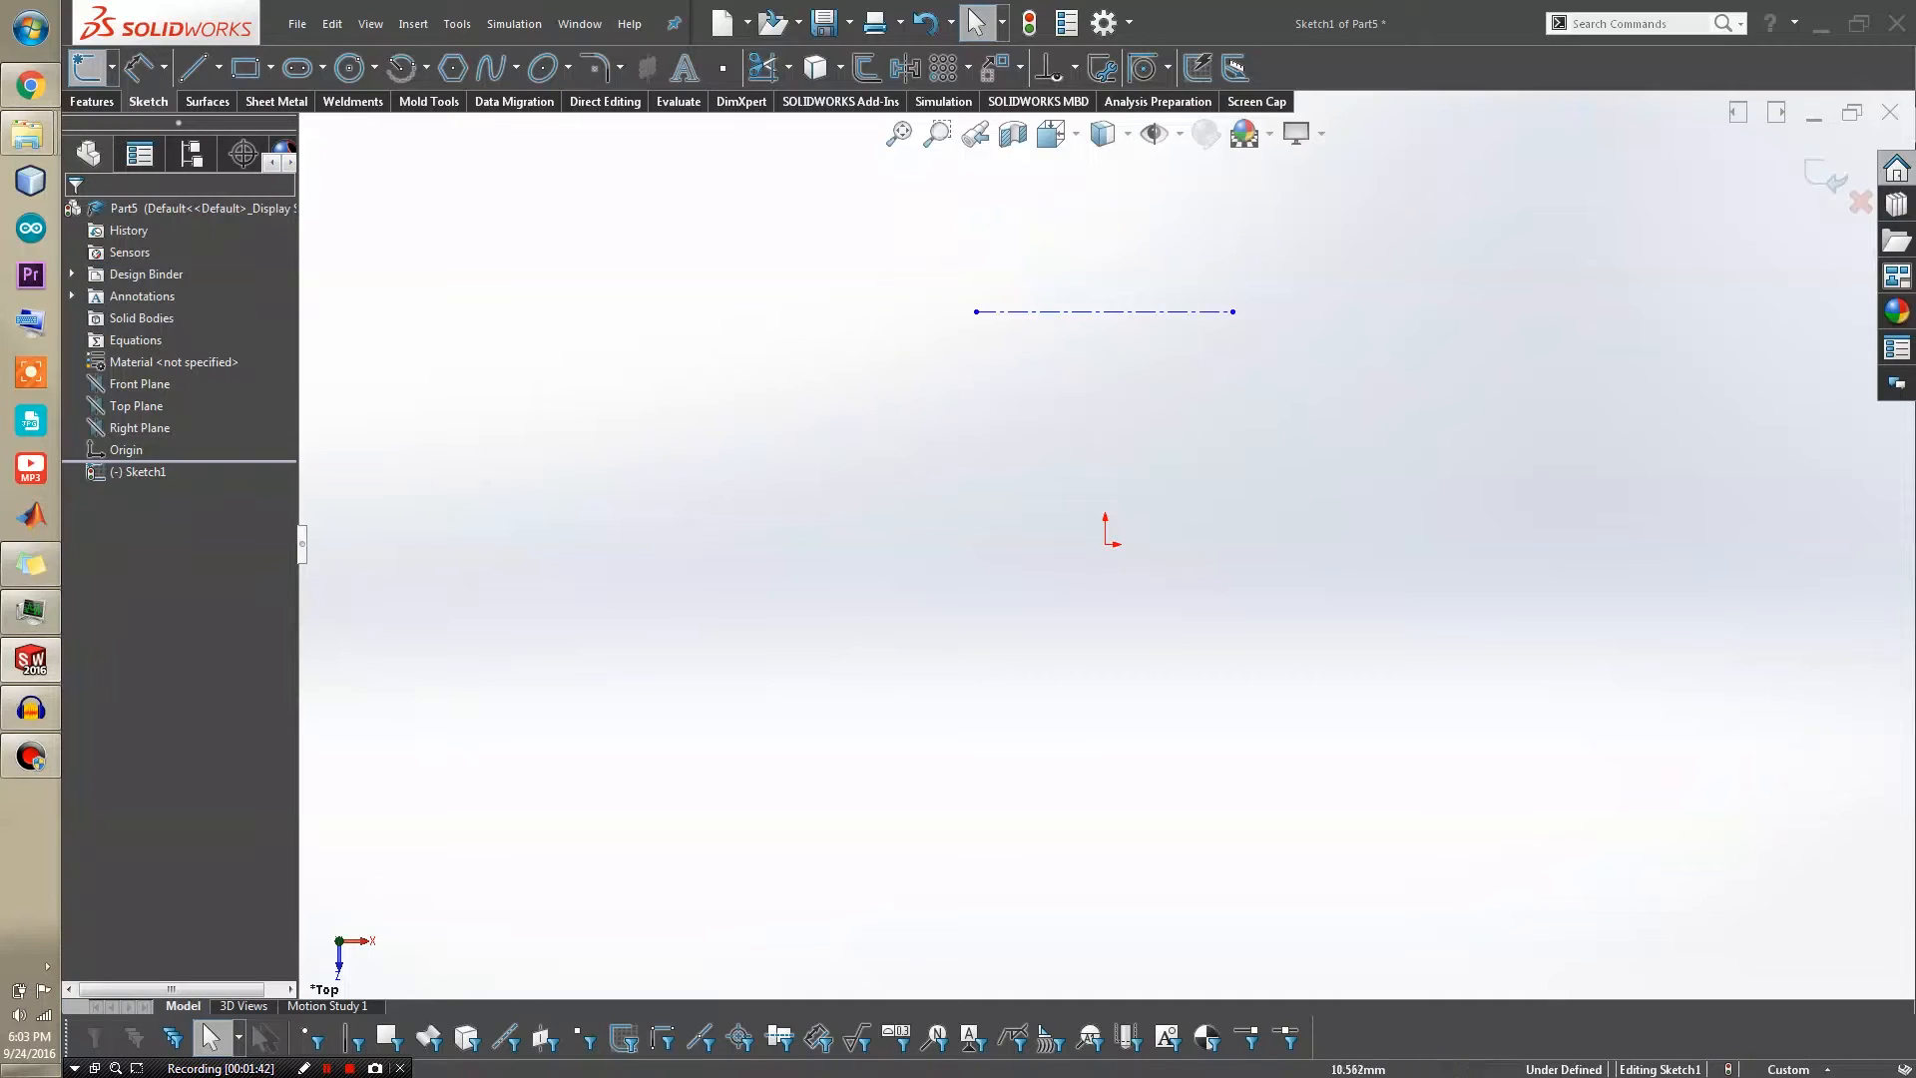
Dimension the distance from the origin to the construction line as 100 mm and exit the sketch
scroll(1146, 474, "down", 4)
scroll(1130, 300, "up", 4)
scroll(1139, 187, "down", 1)
left_click(139, 67)
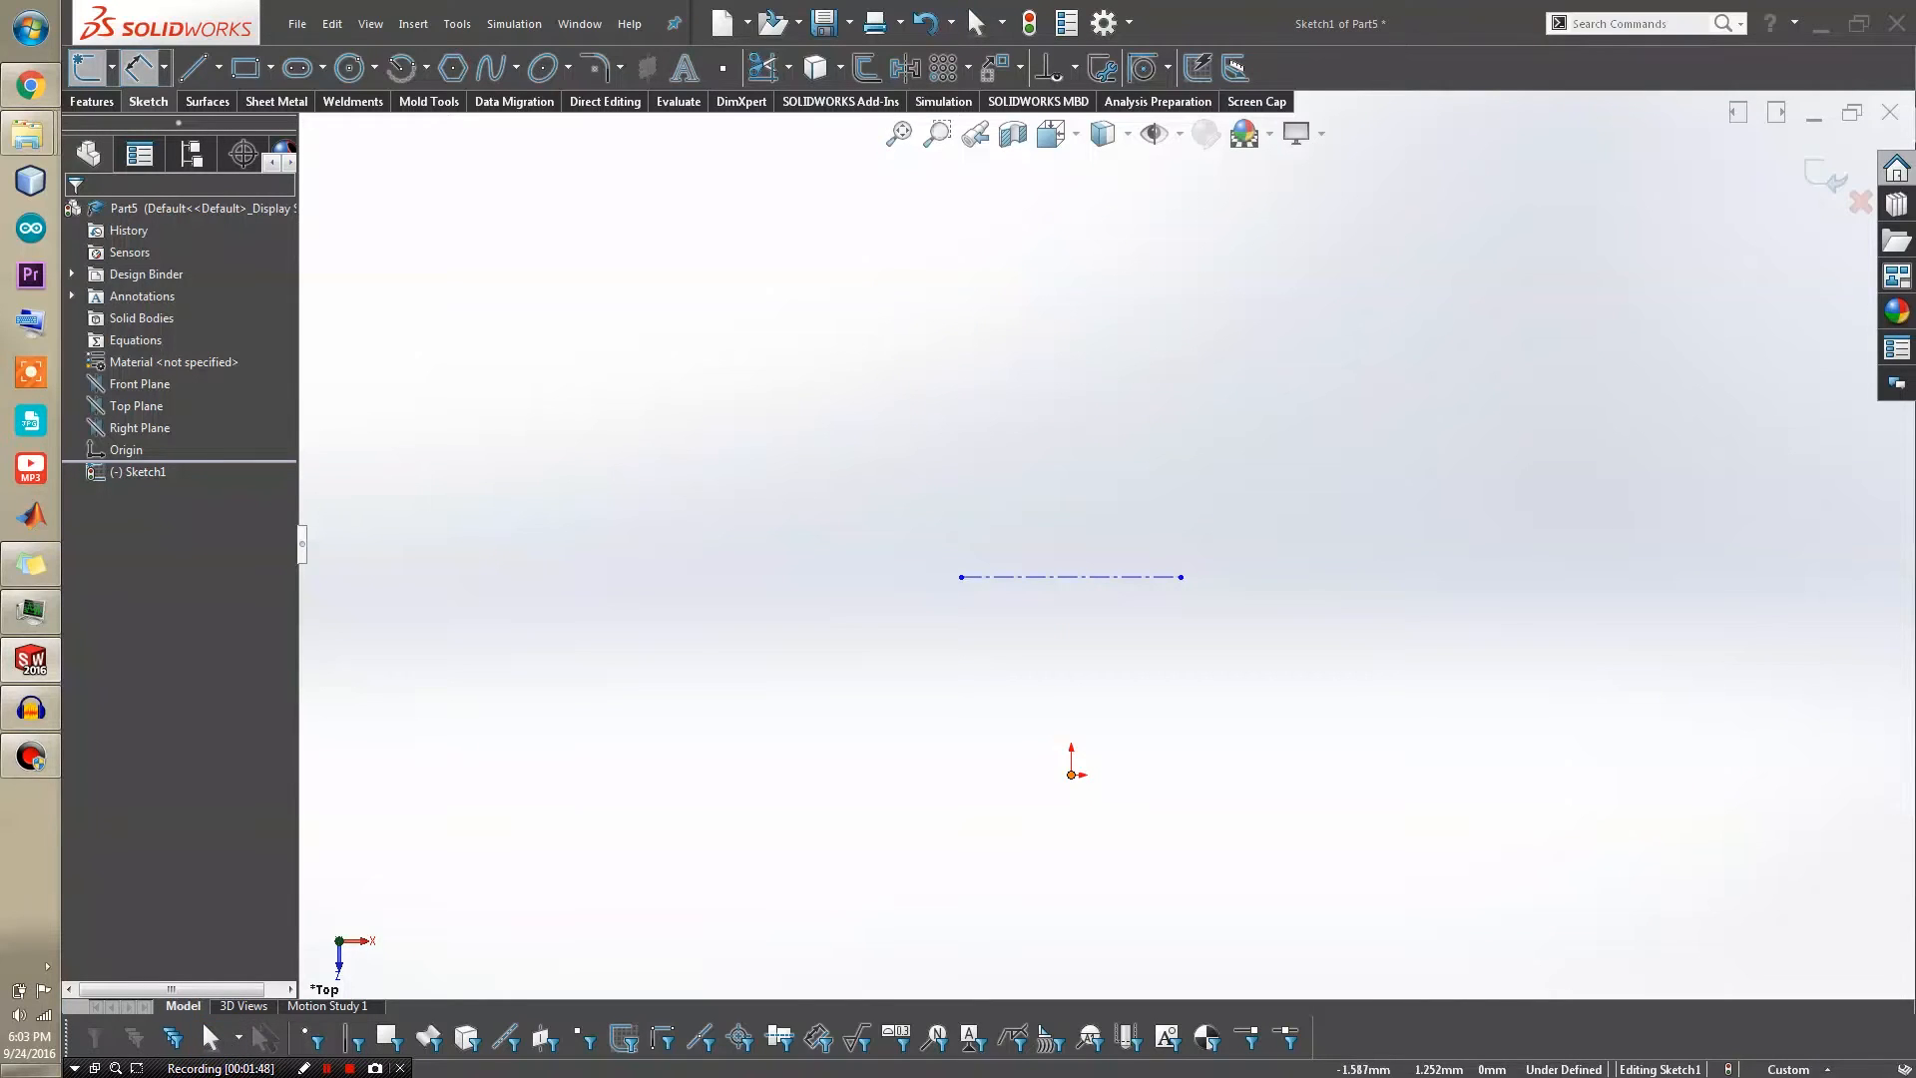
left_click(1072, 774)
left_click(1070, 577)
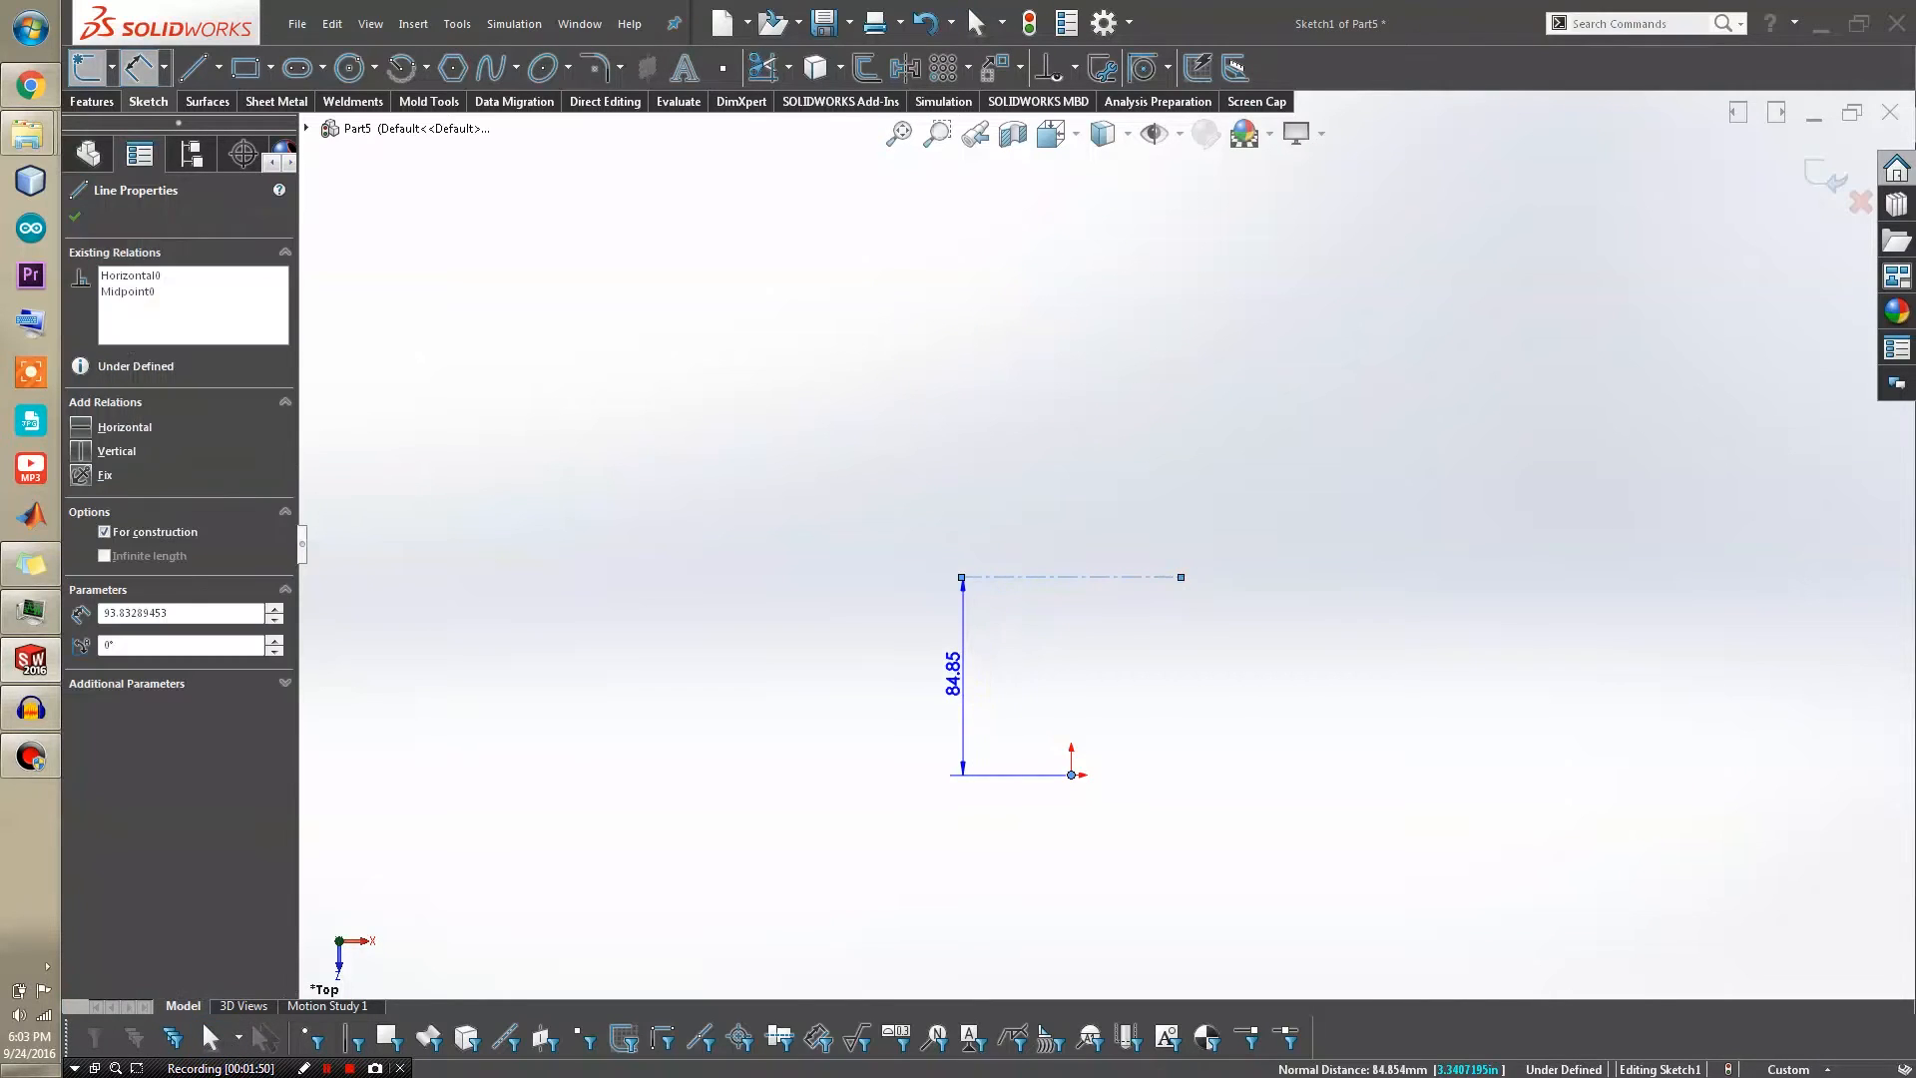
left_click(960, 675)
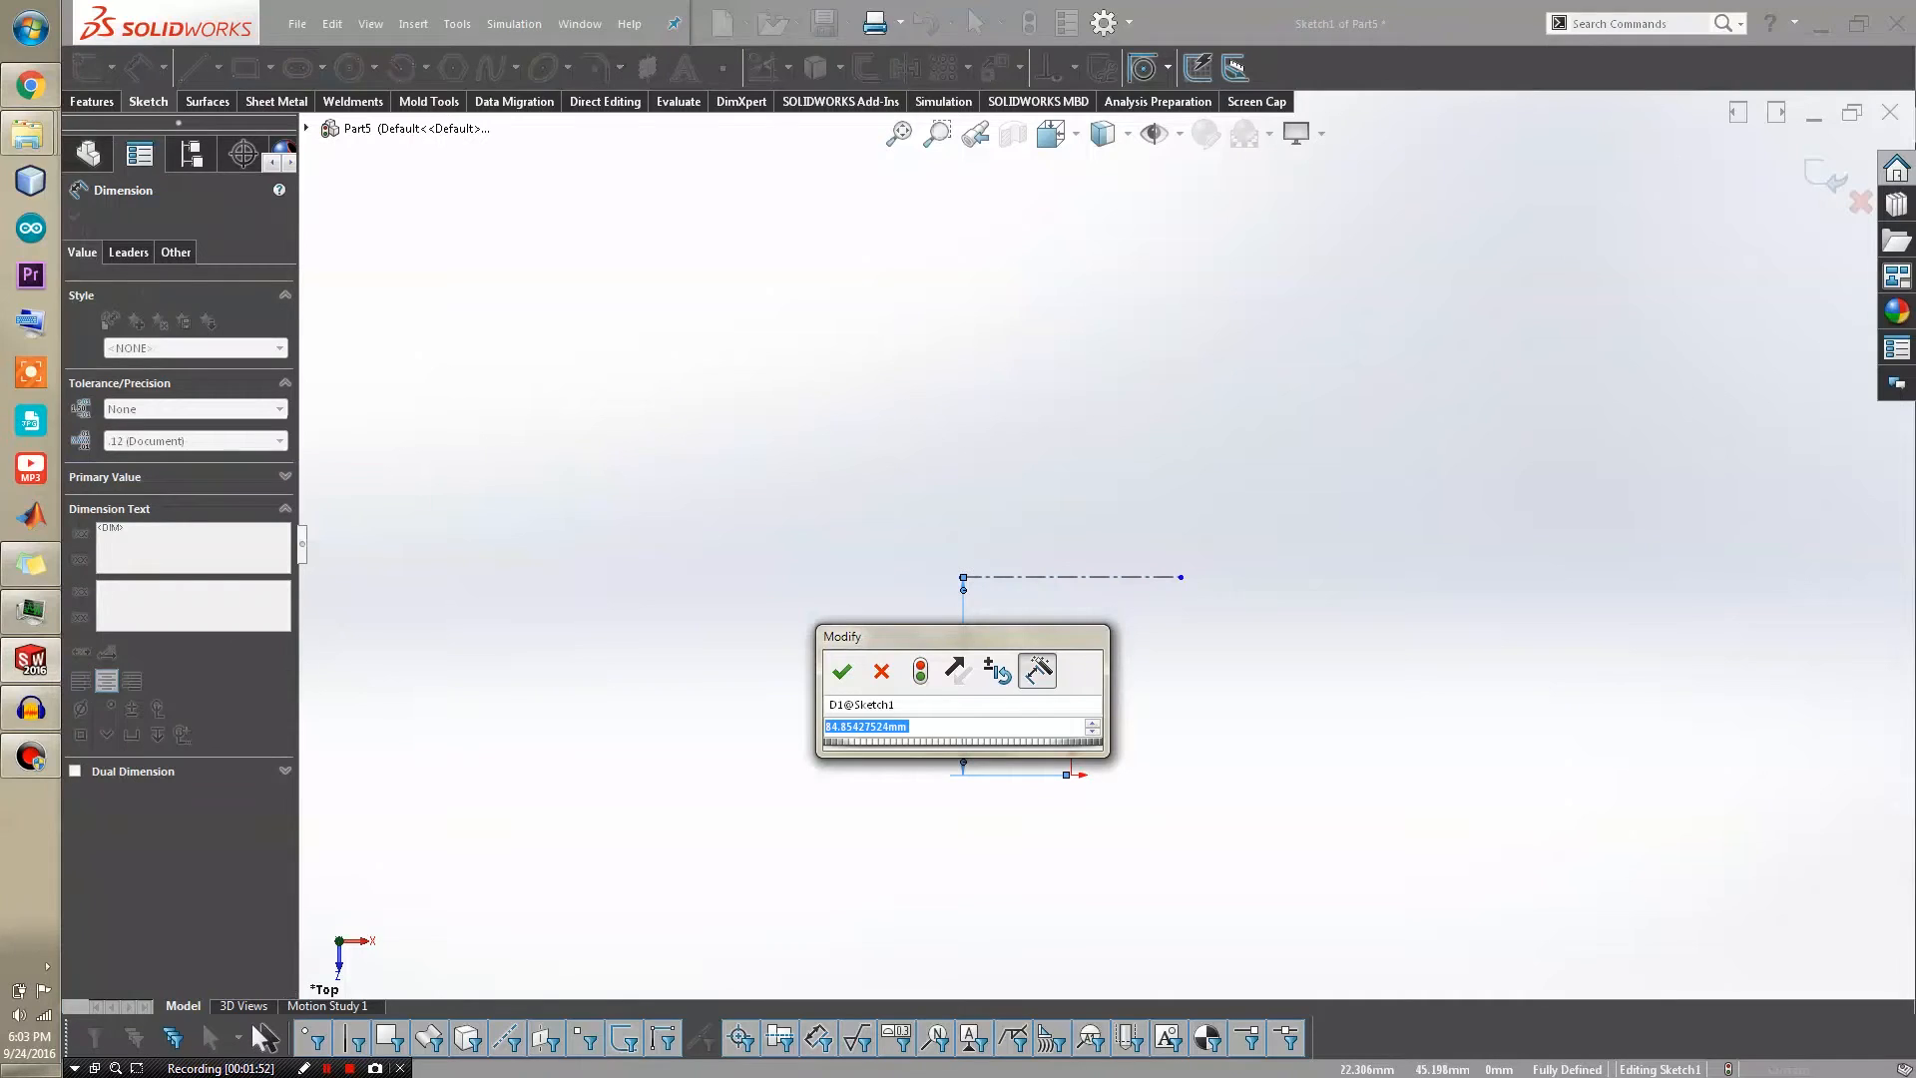
mouse_move(898, 635)
left_mouse_down()
mouse_move(1629, 512)
mouse_move(1515, 493)
left_mouse_up()
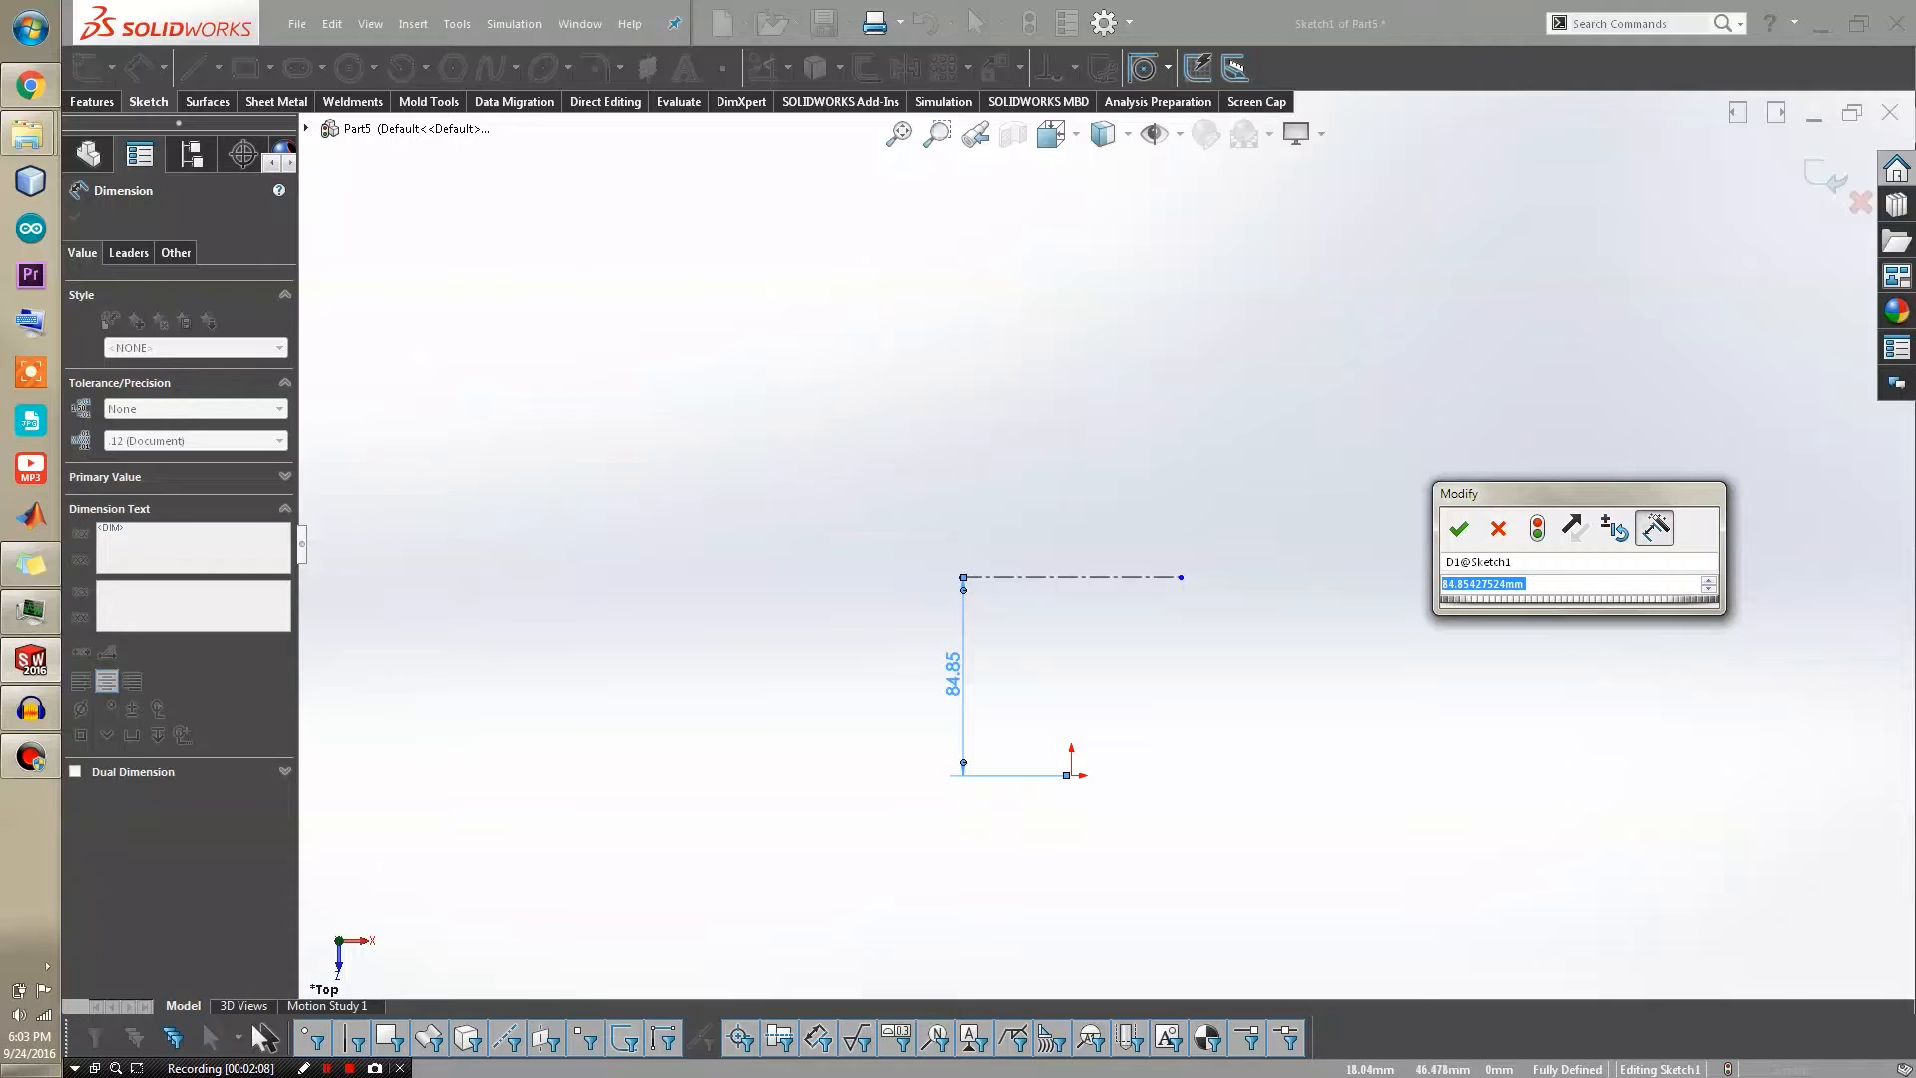
type("100")
key("Return")
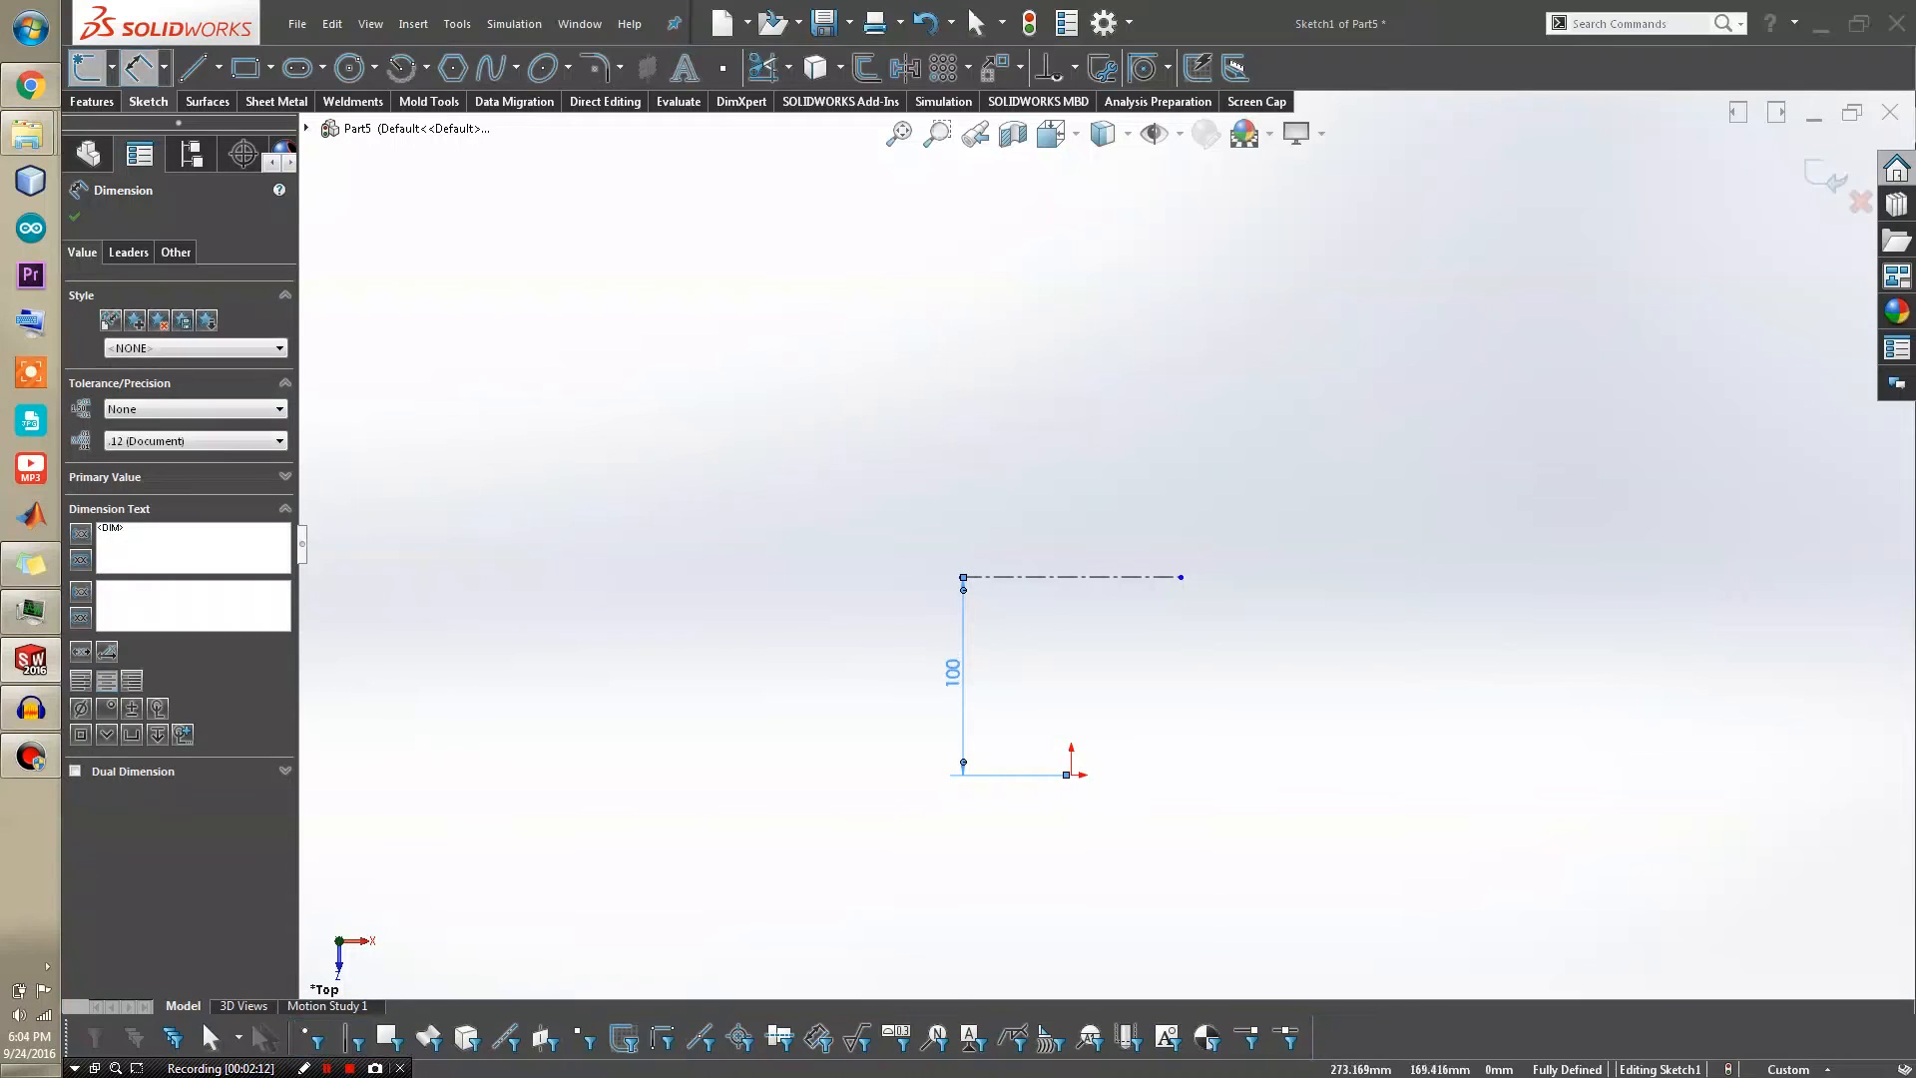
key("Escape")
left_click(1826, 177)
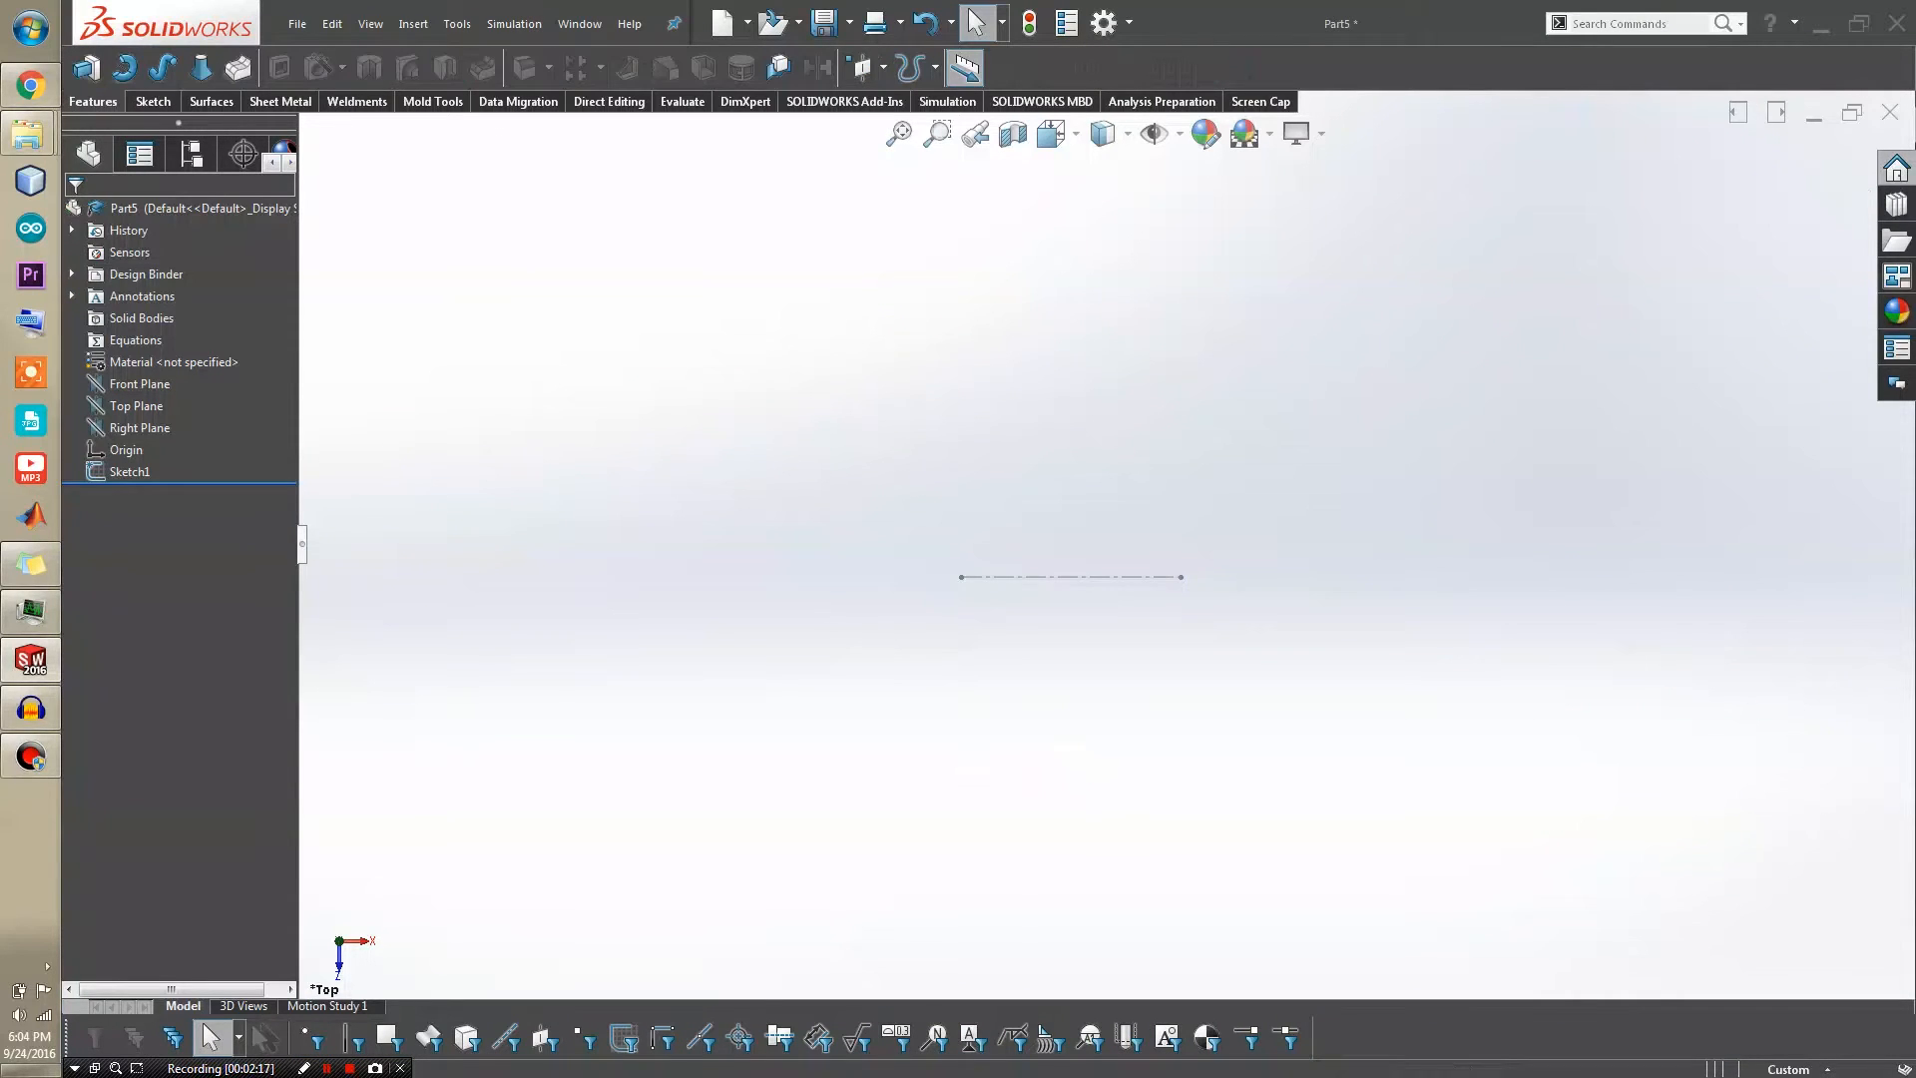
Start a reference plane from the Front Plane and switch from an offset distance to the Parallel constraint
middle_click_drag(1071, 599, 1068, 564)
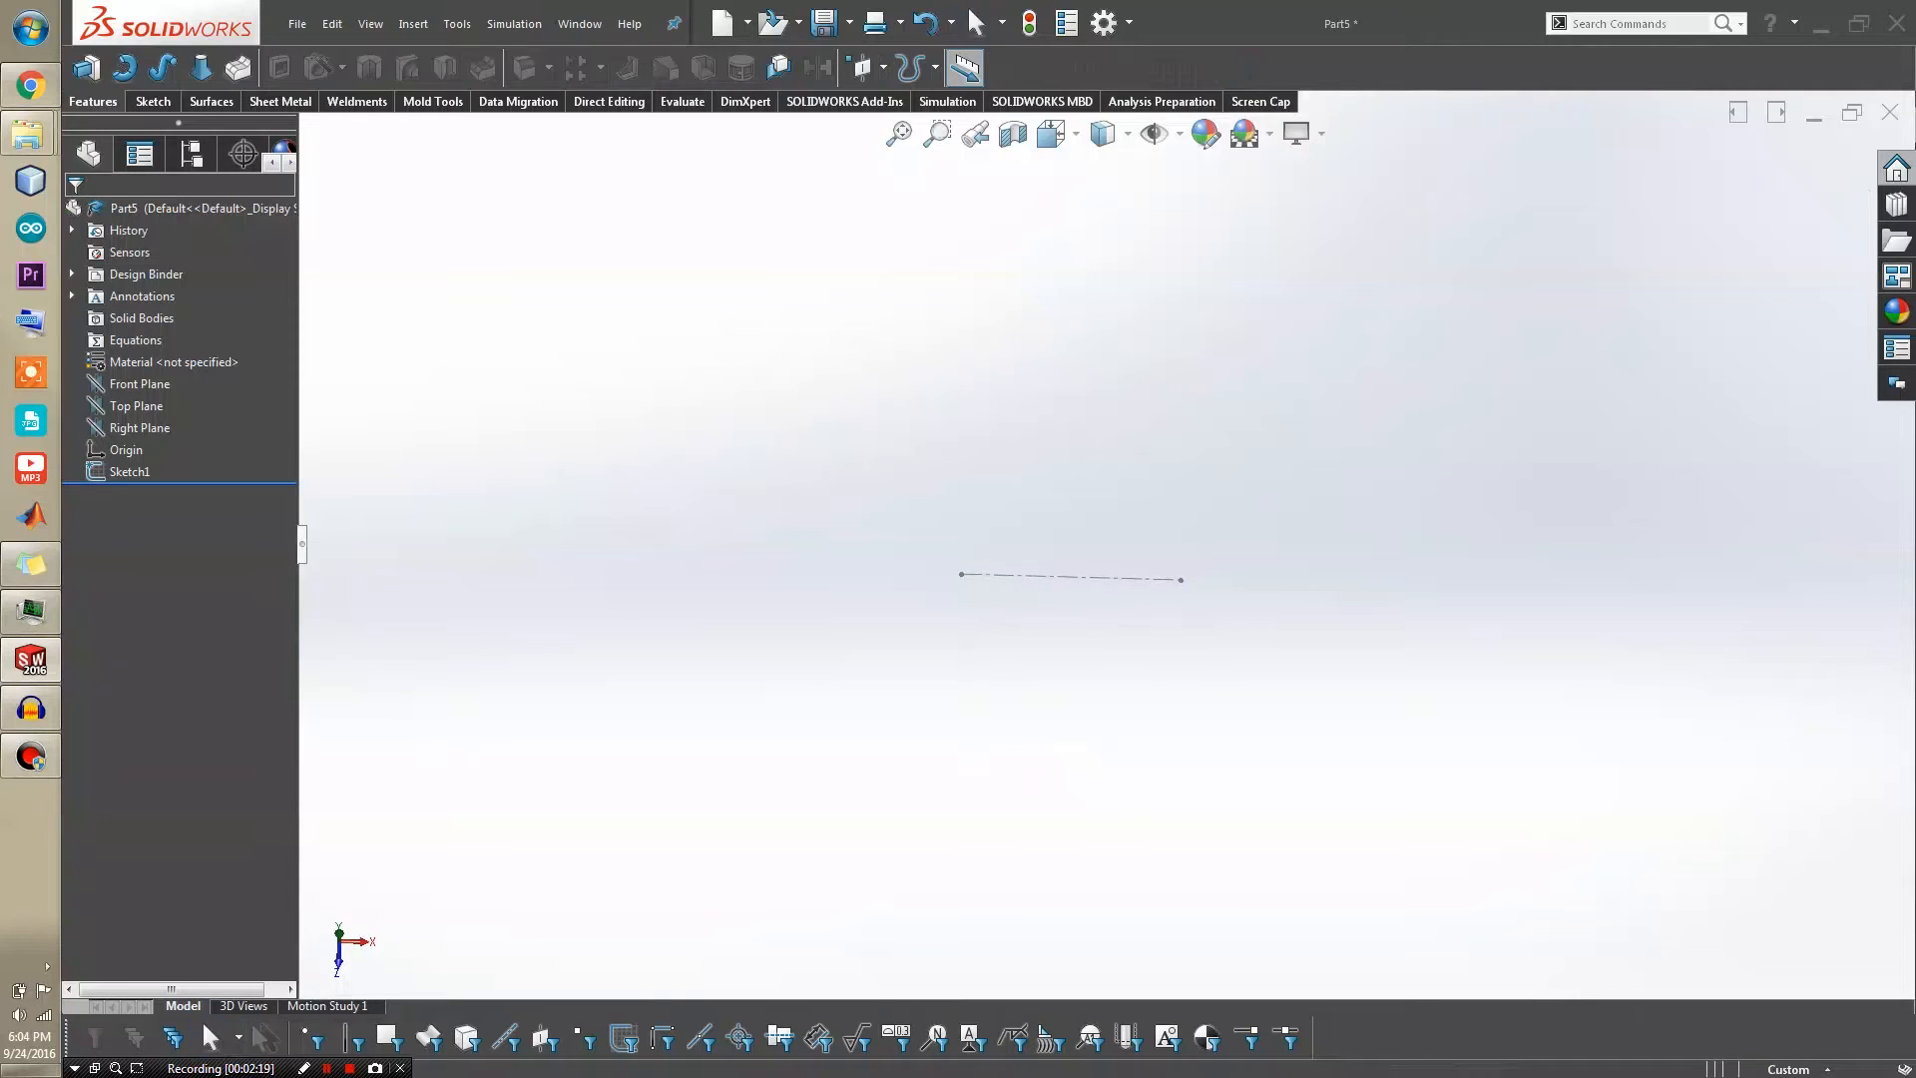
left_click(135, 406)
mouse_move(758, 559)
middle_mouse_down()
mouse_move(649, 563)
mouse_move(734, 559)
middle_mouse_up()
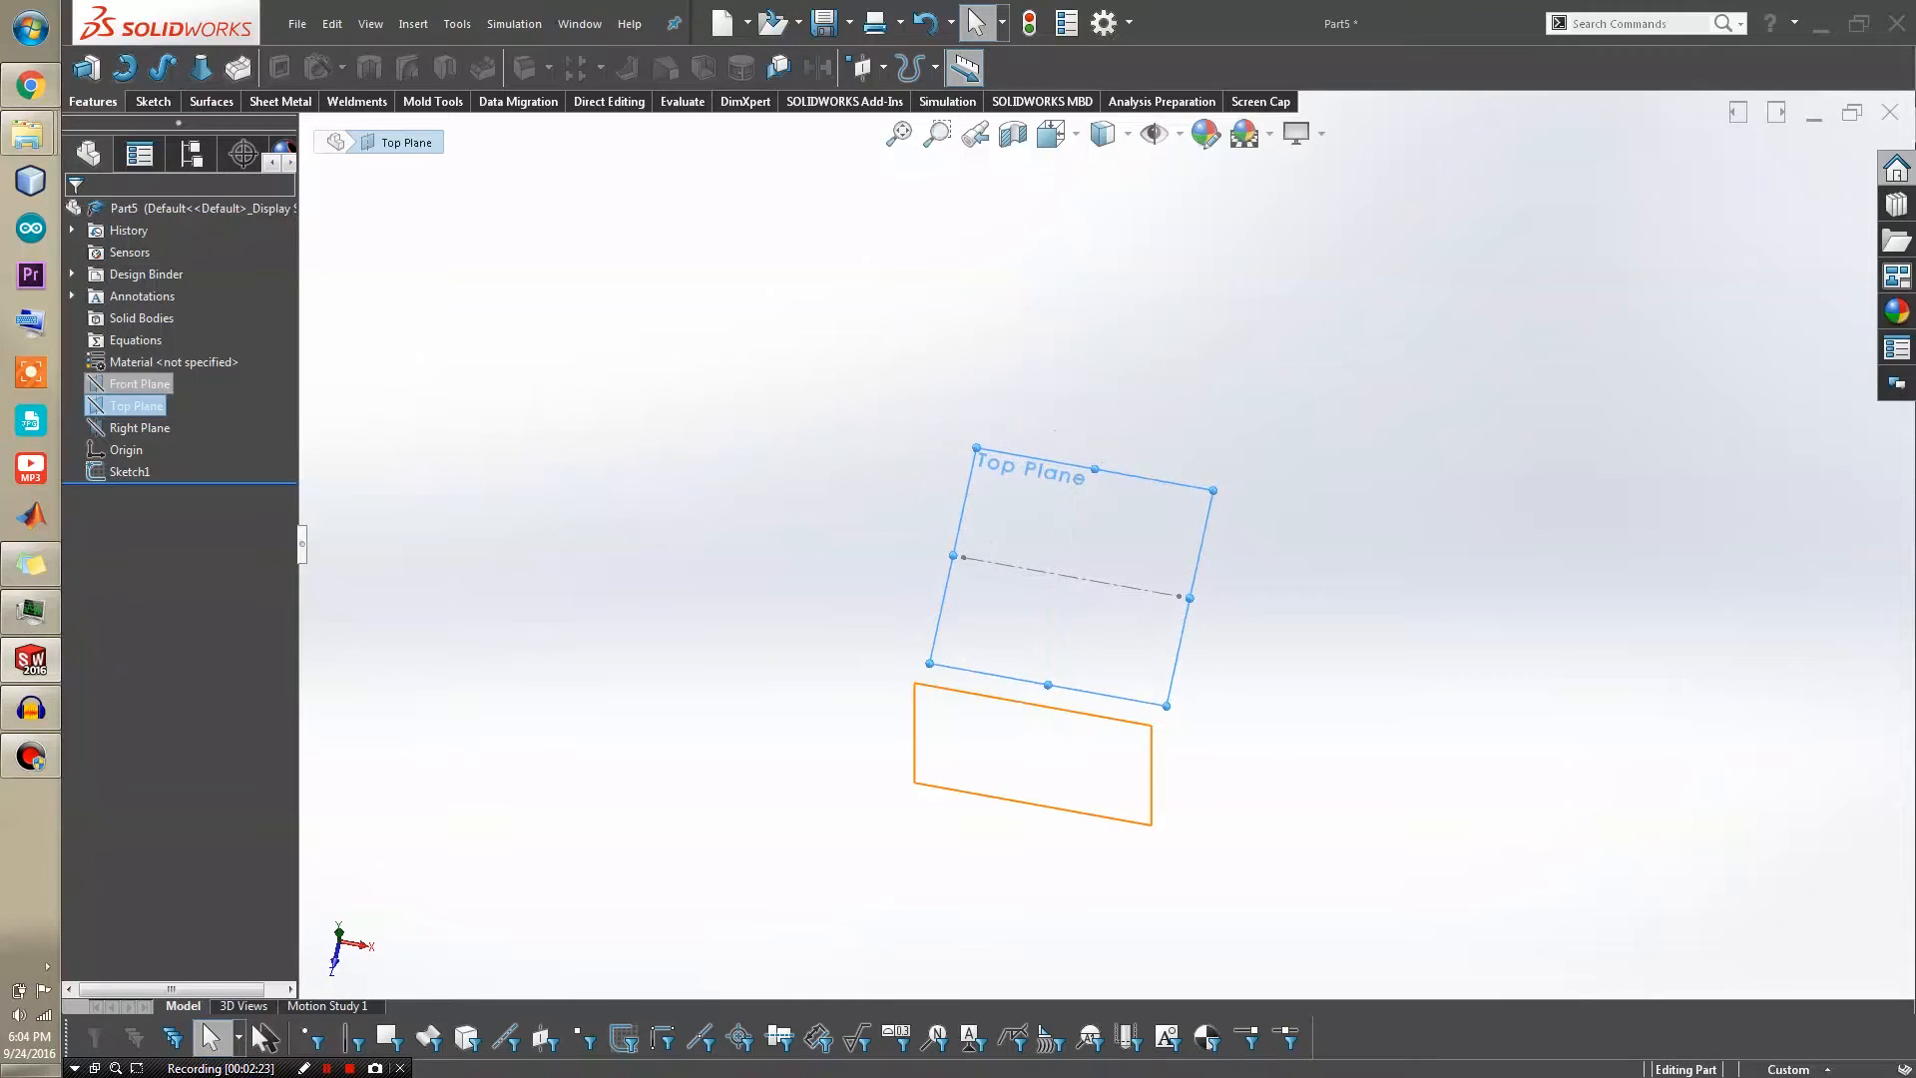
left_click(140, 384)
middle_click_drag(758, 638, 537, 442)
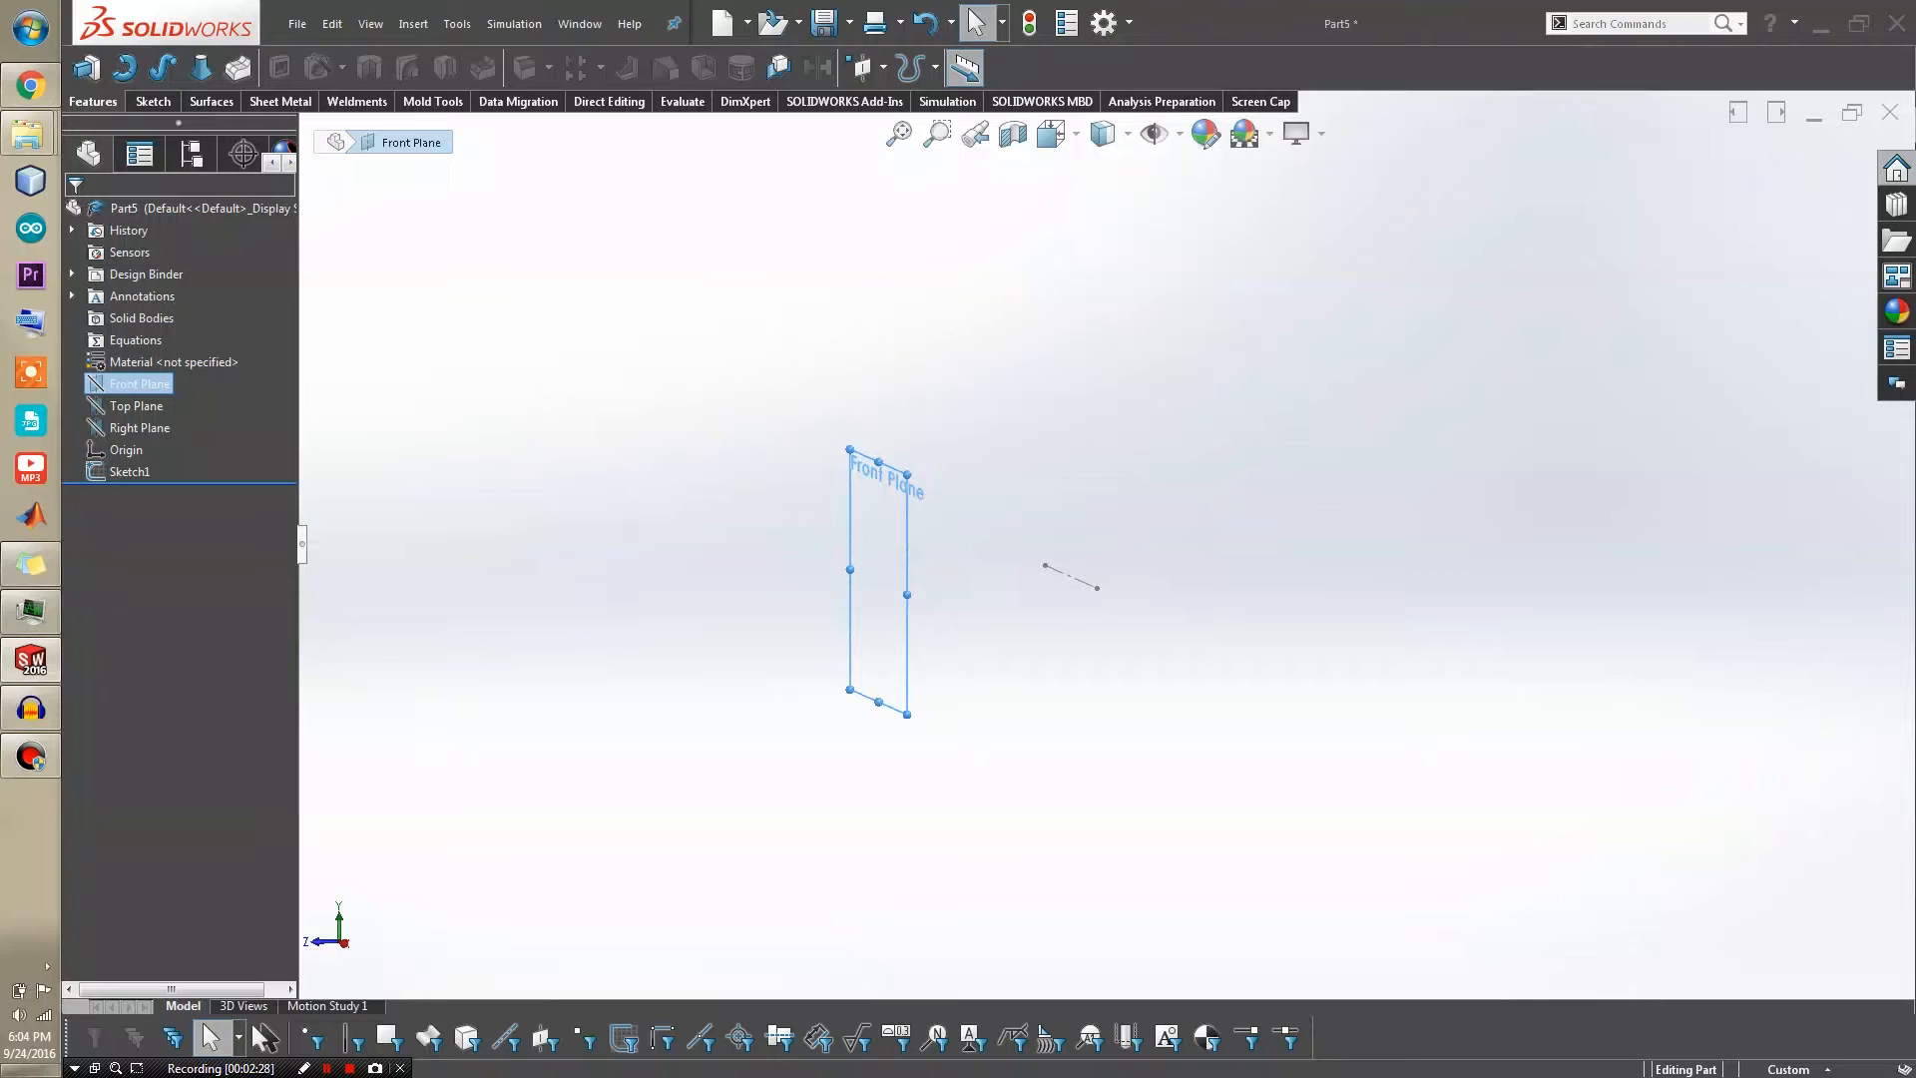
left_click_drag(906, 528, 1154, 544, "ctrl")
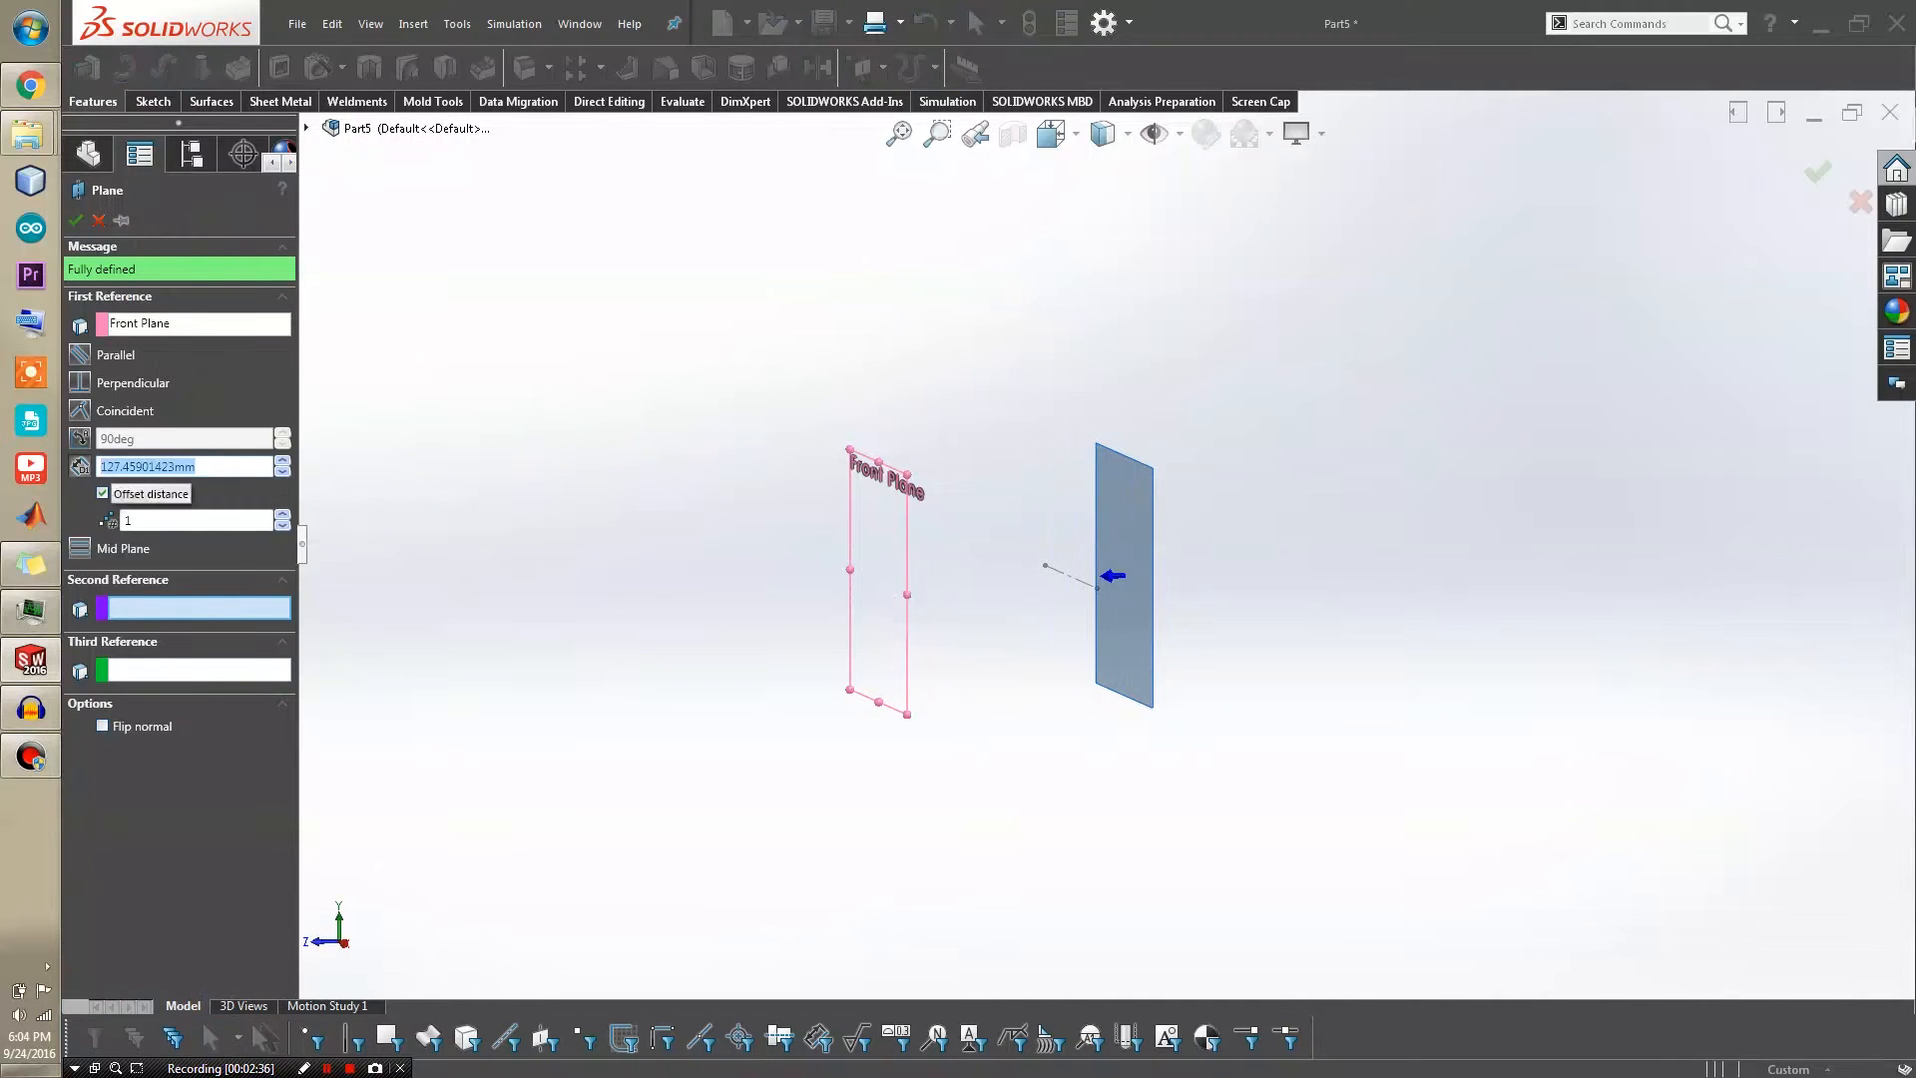
left_click(180, 323)
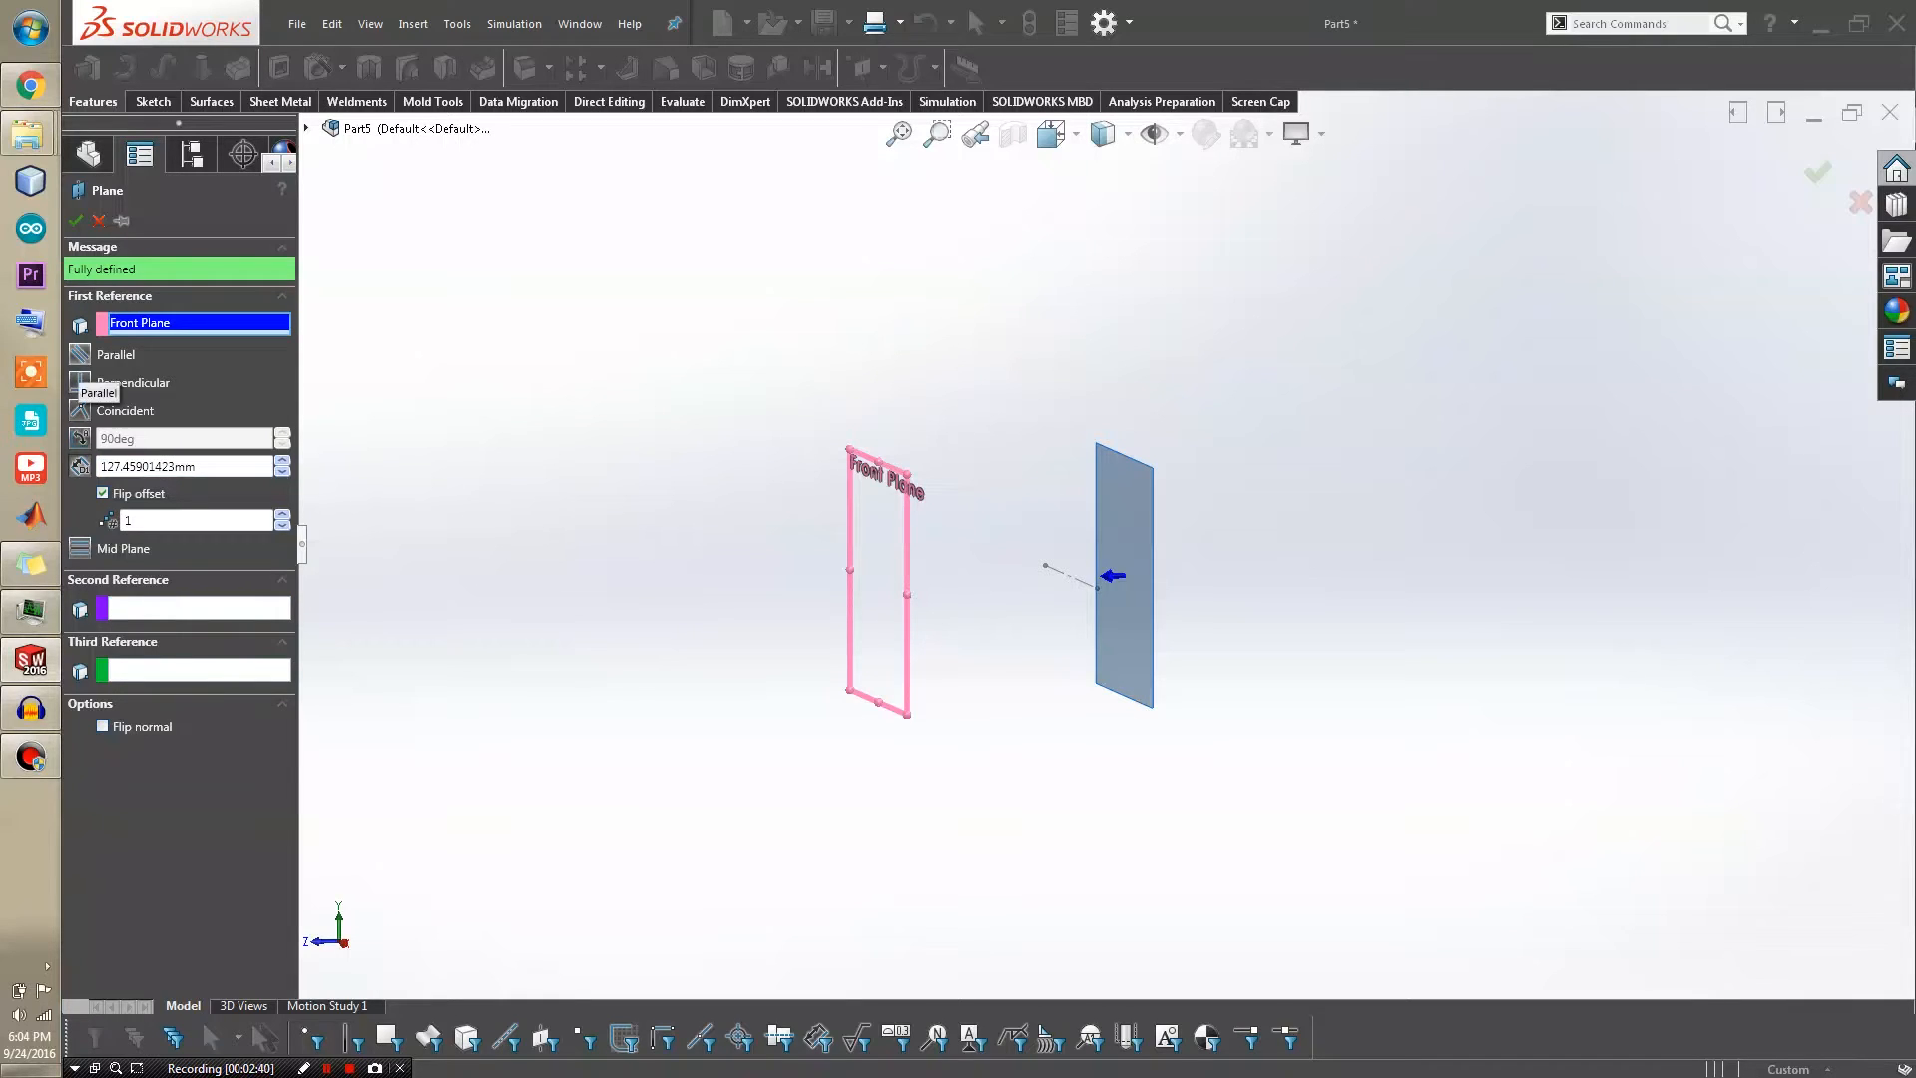
left_click(79, 356)
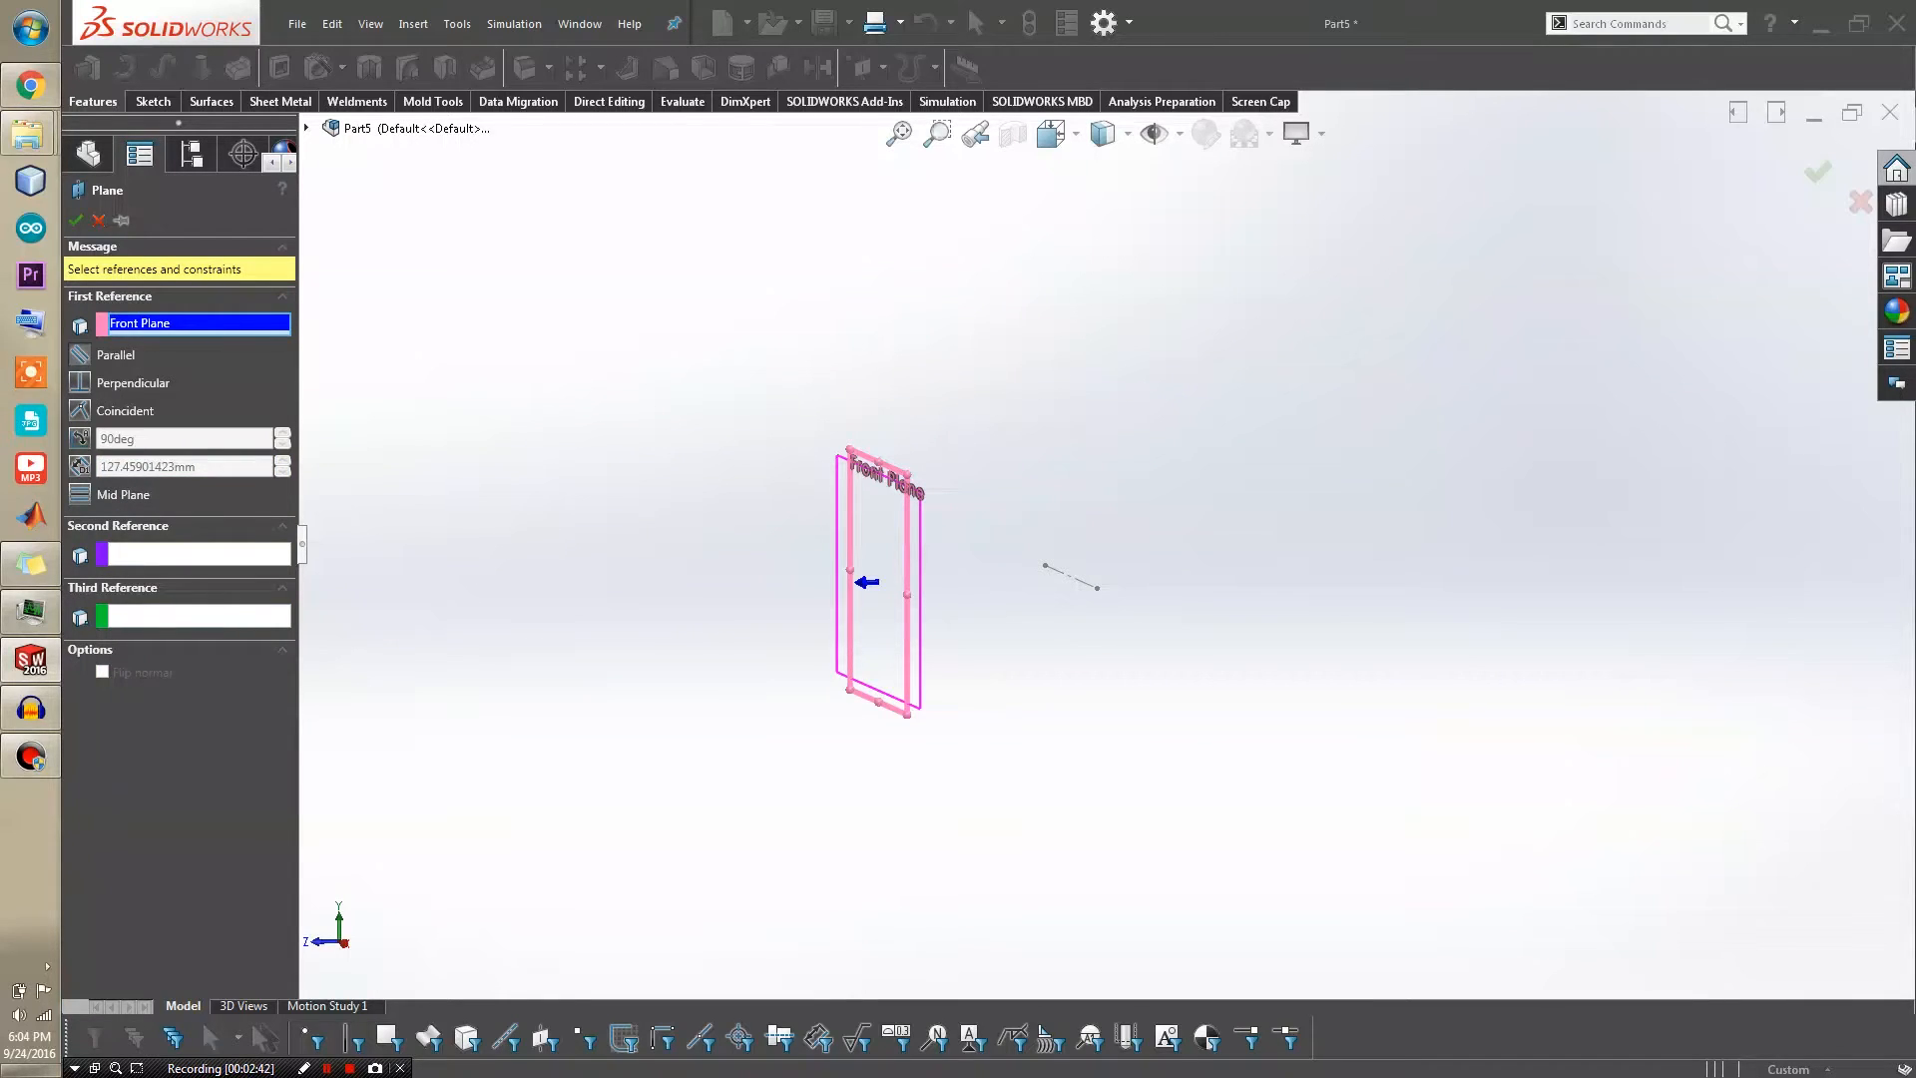
Define the new plane with the Front Plane as first reference and the construction line as second reference, and create it
left_click(1071, 576)
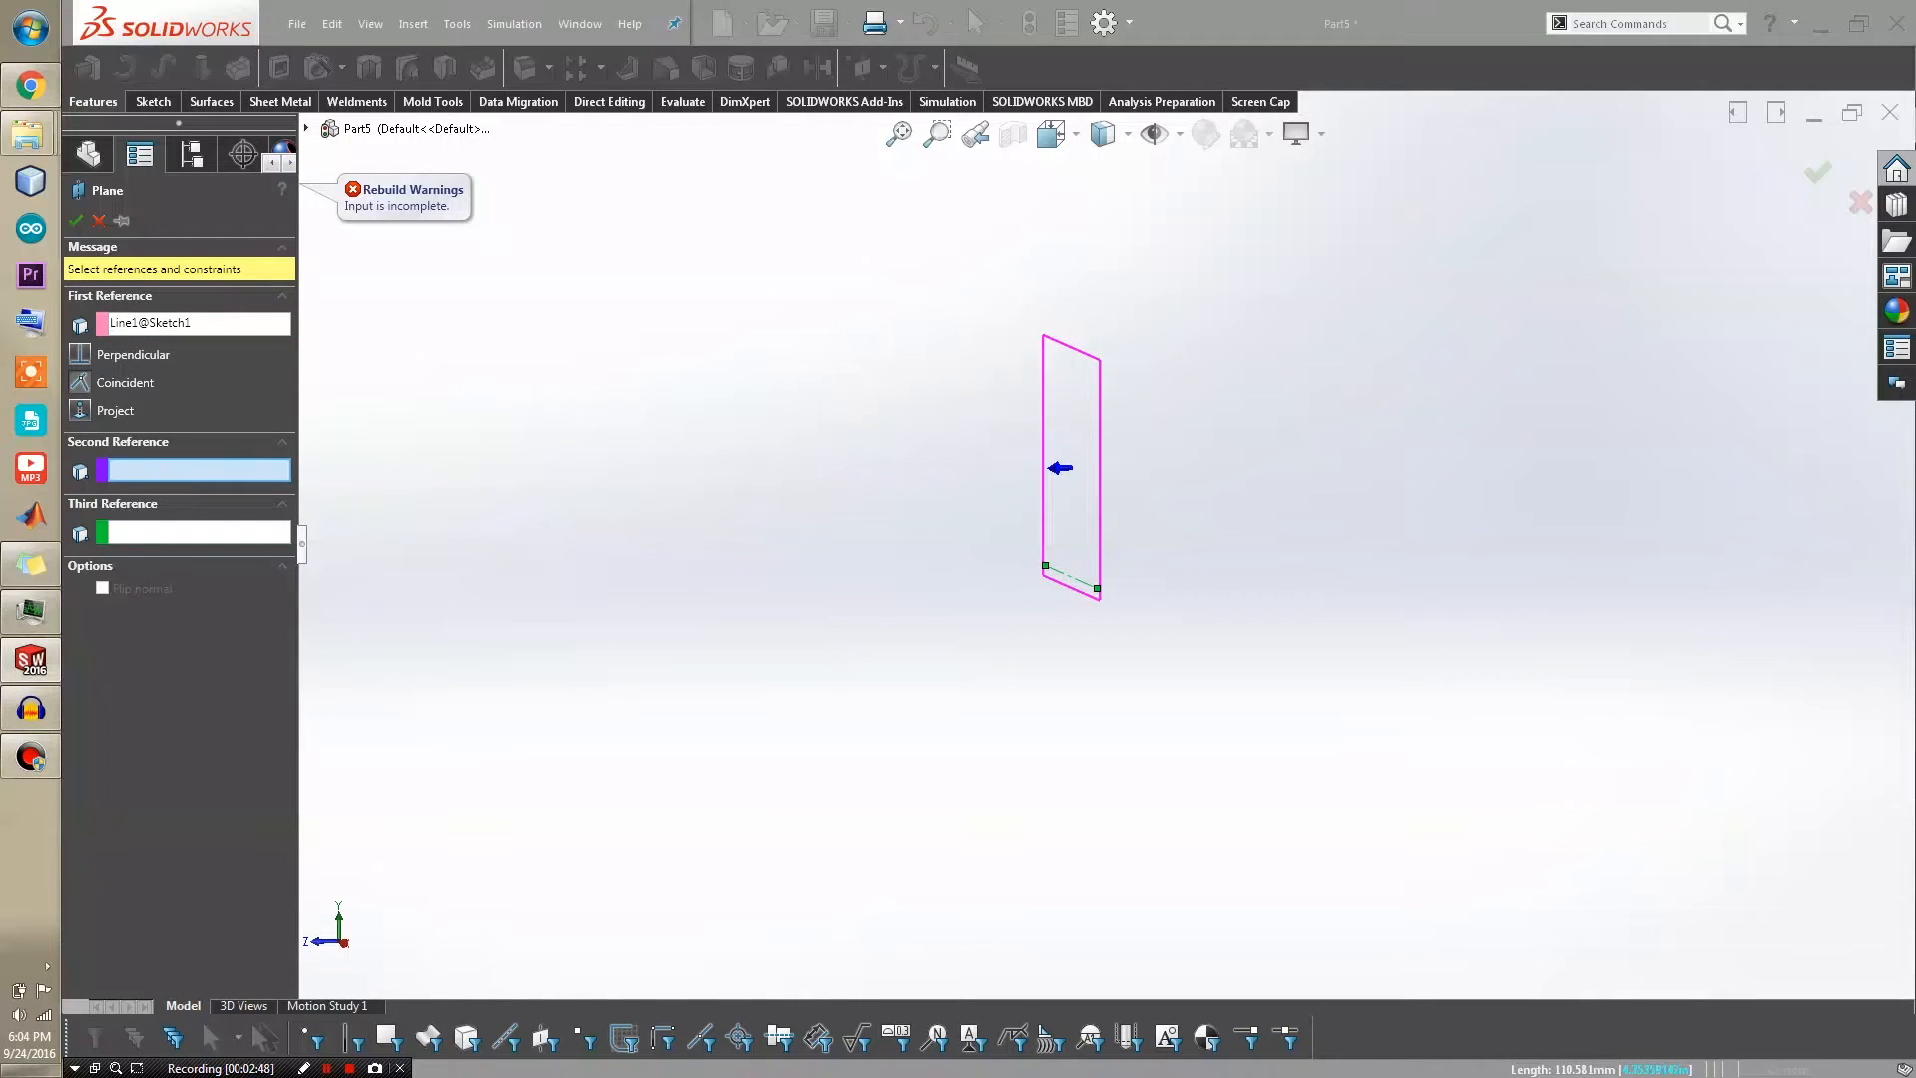
scroll(1073, 603, "down", 3)
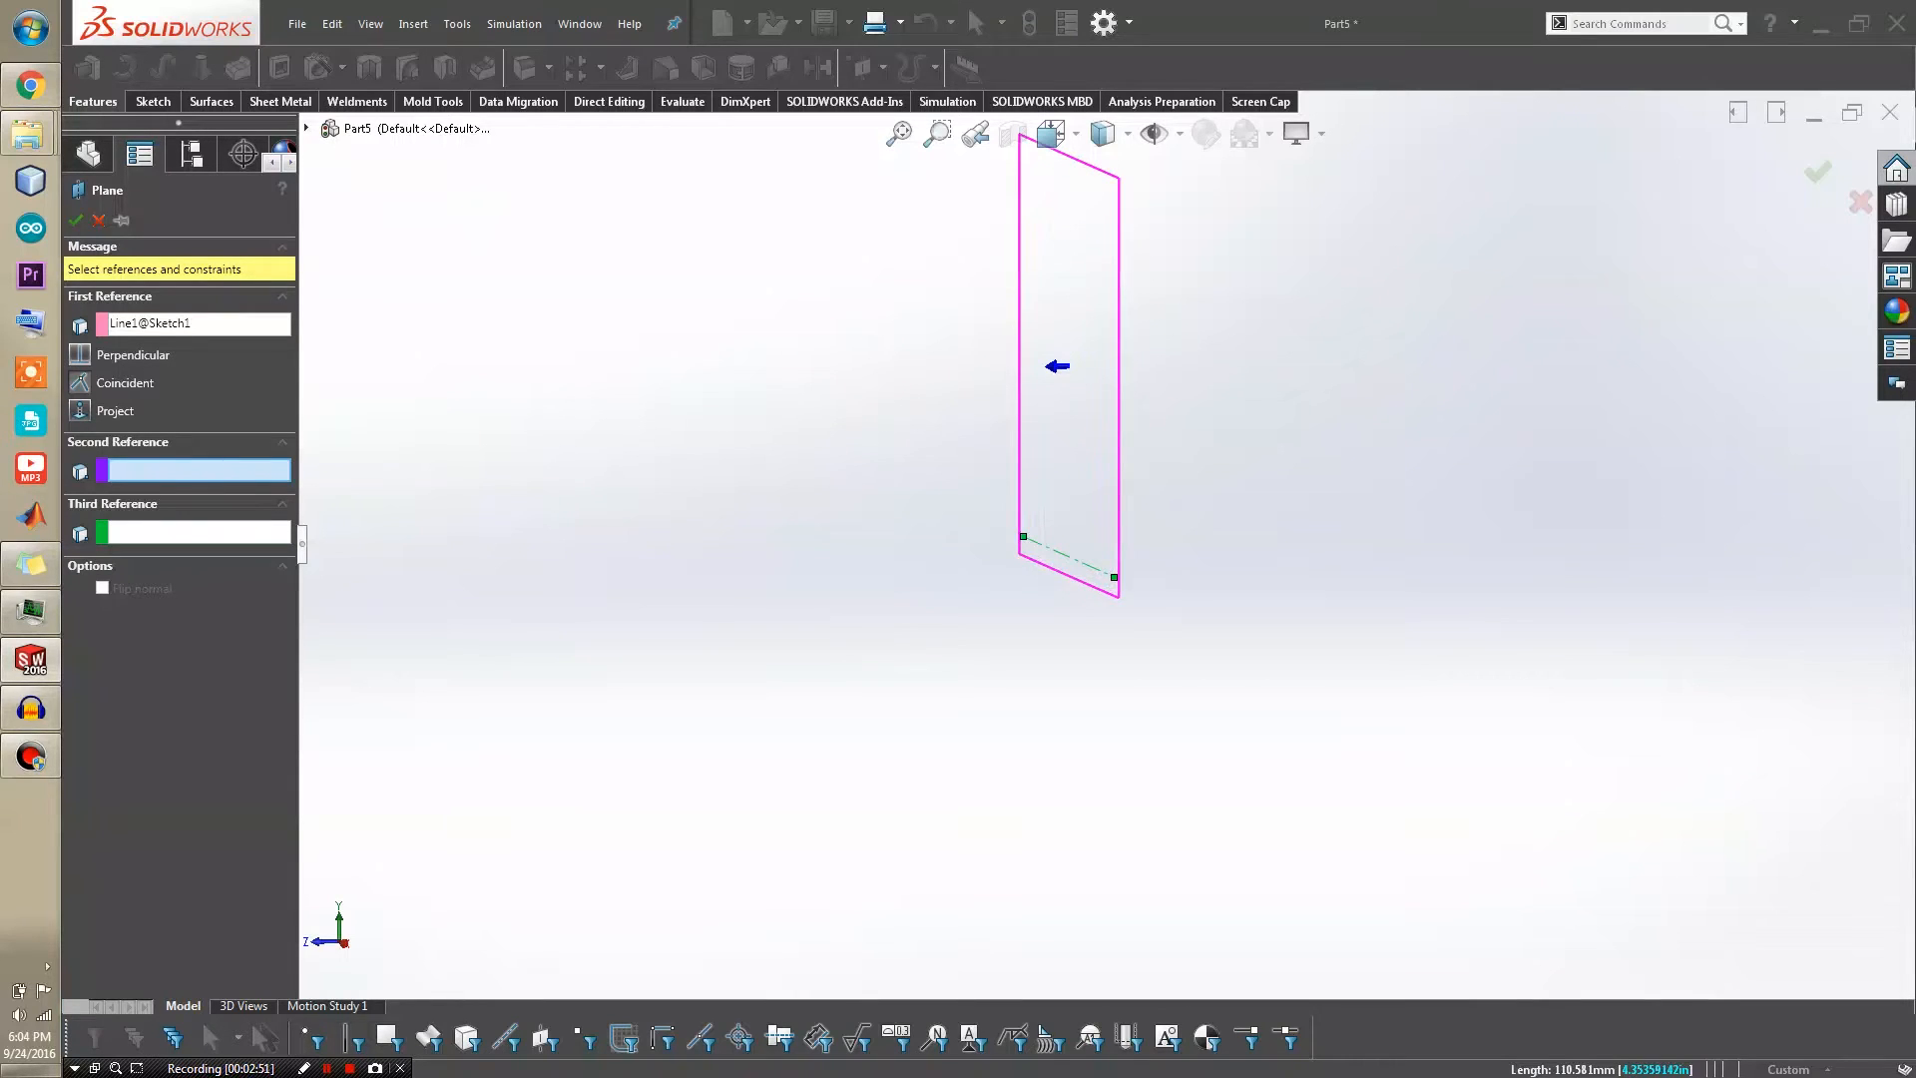
left_click(159, 323)
left_click(307, 129)
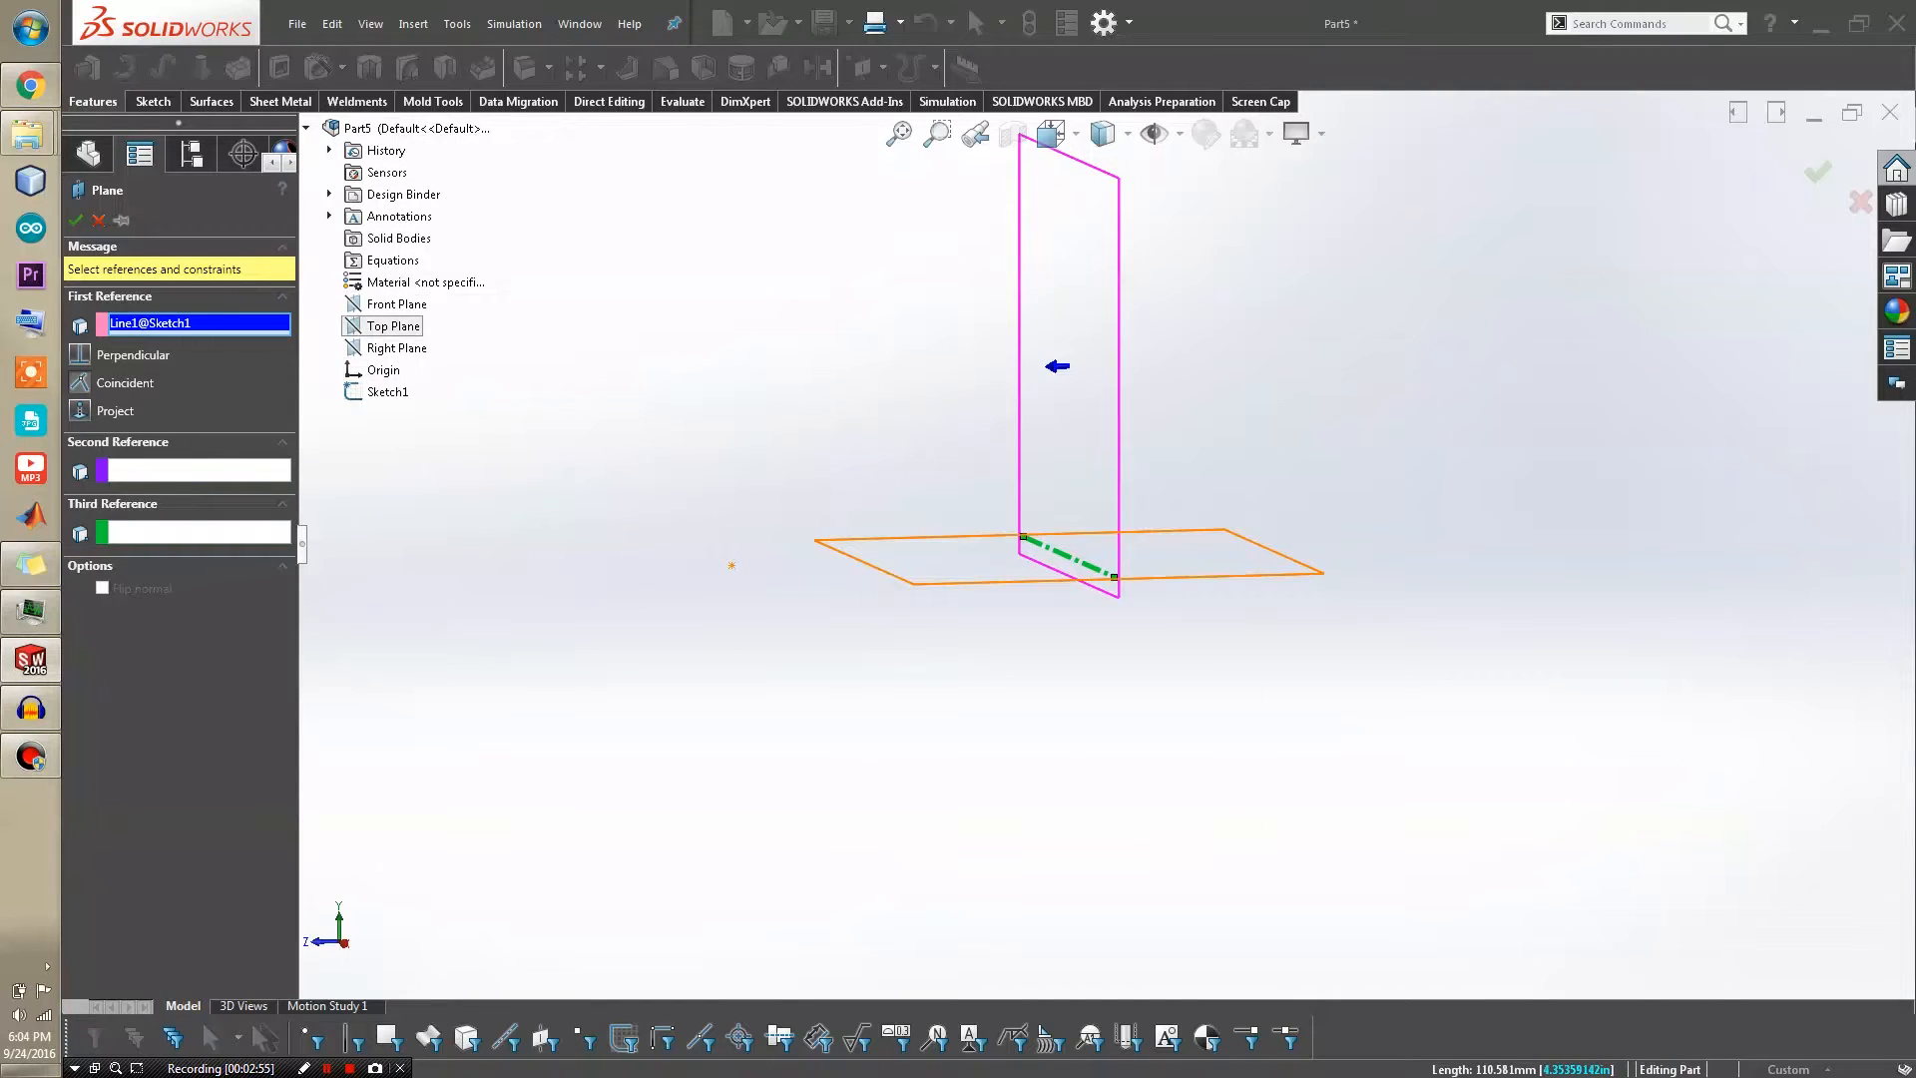
left_click(396, 304)
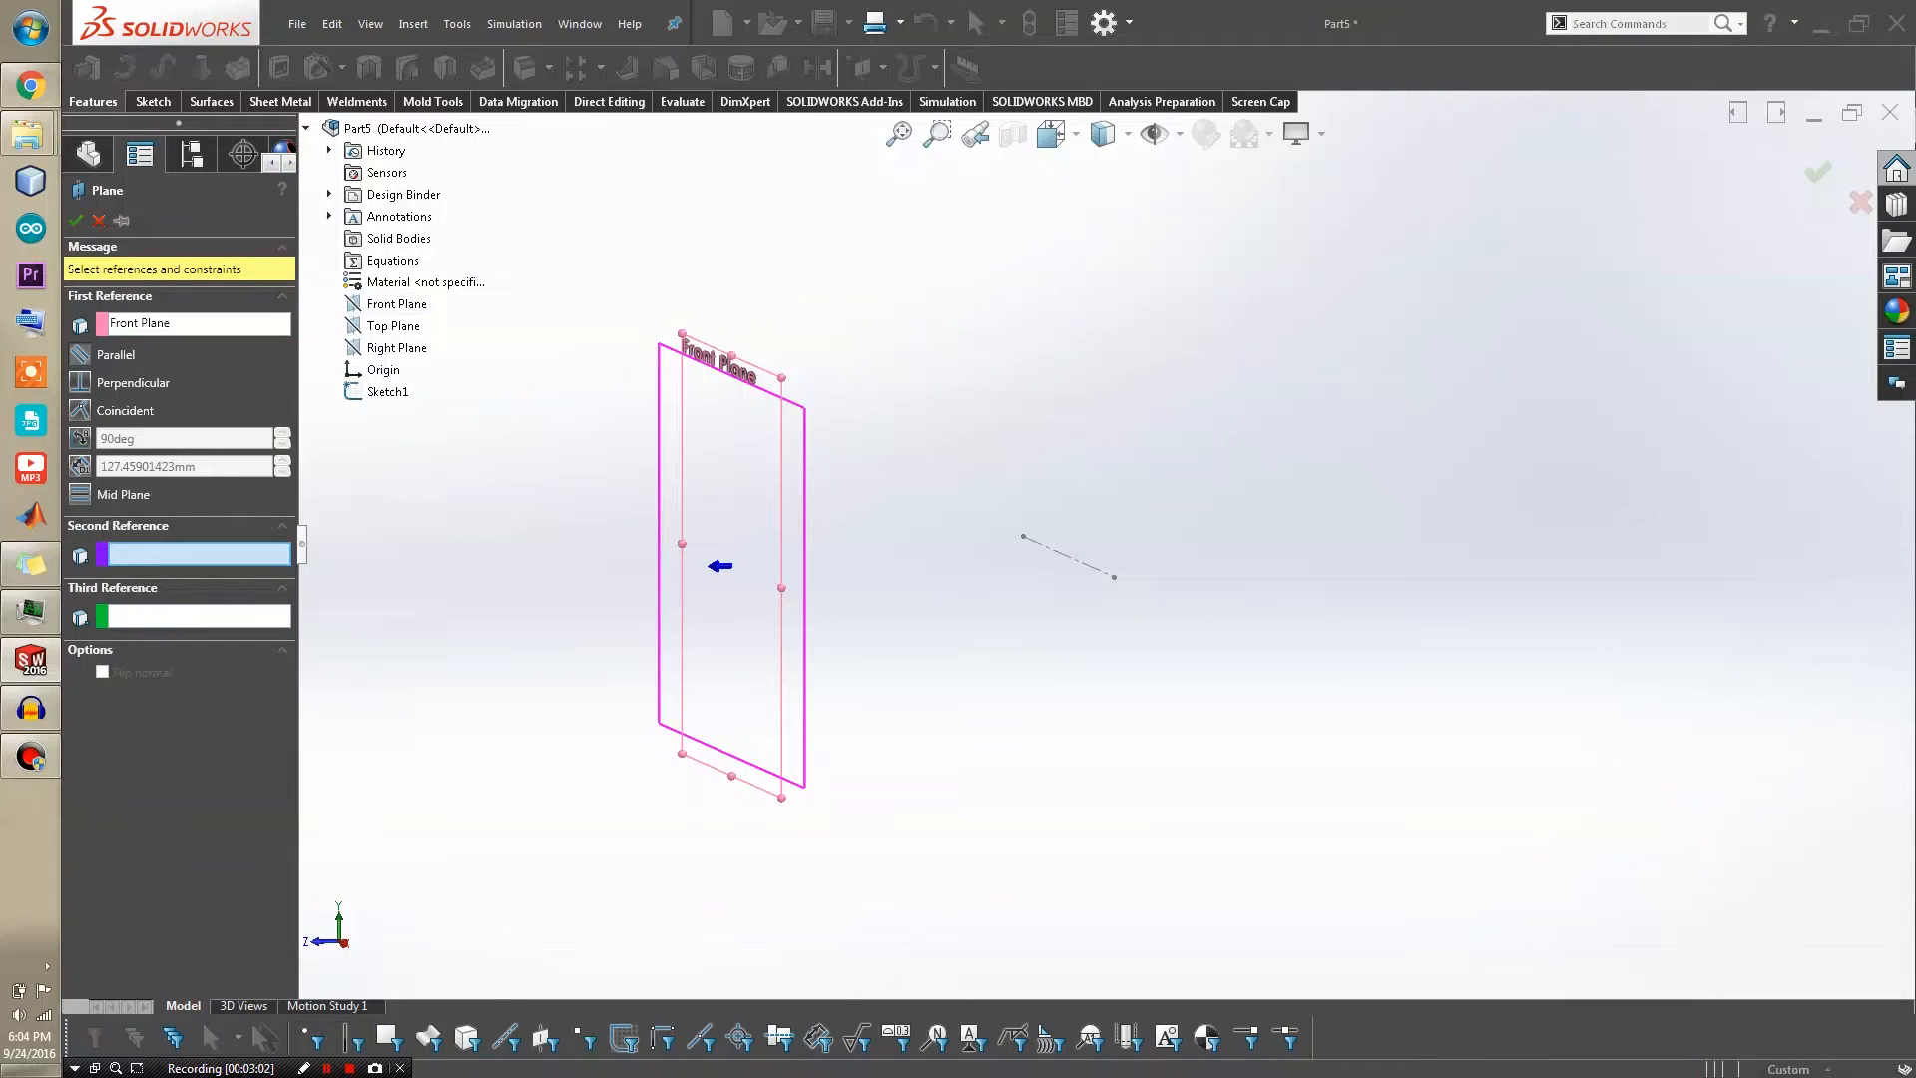
left_click(1069, 557)
key("Return")
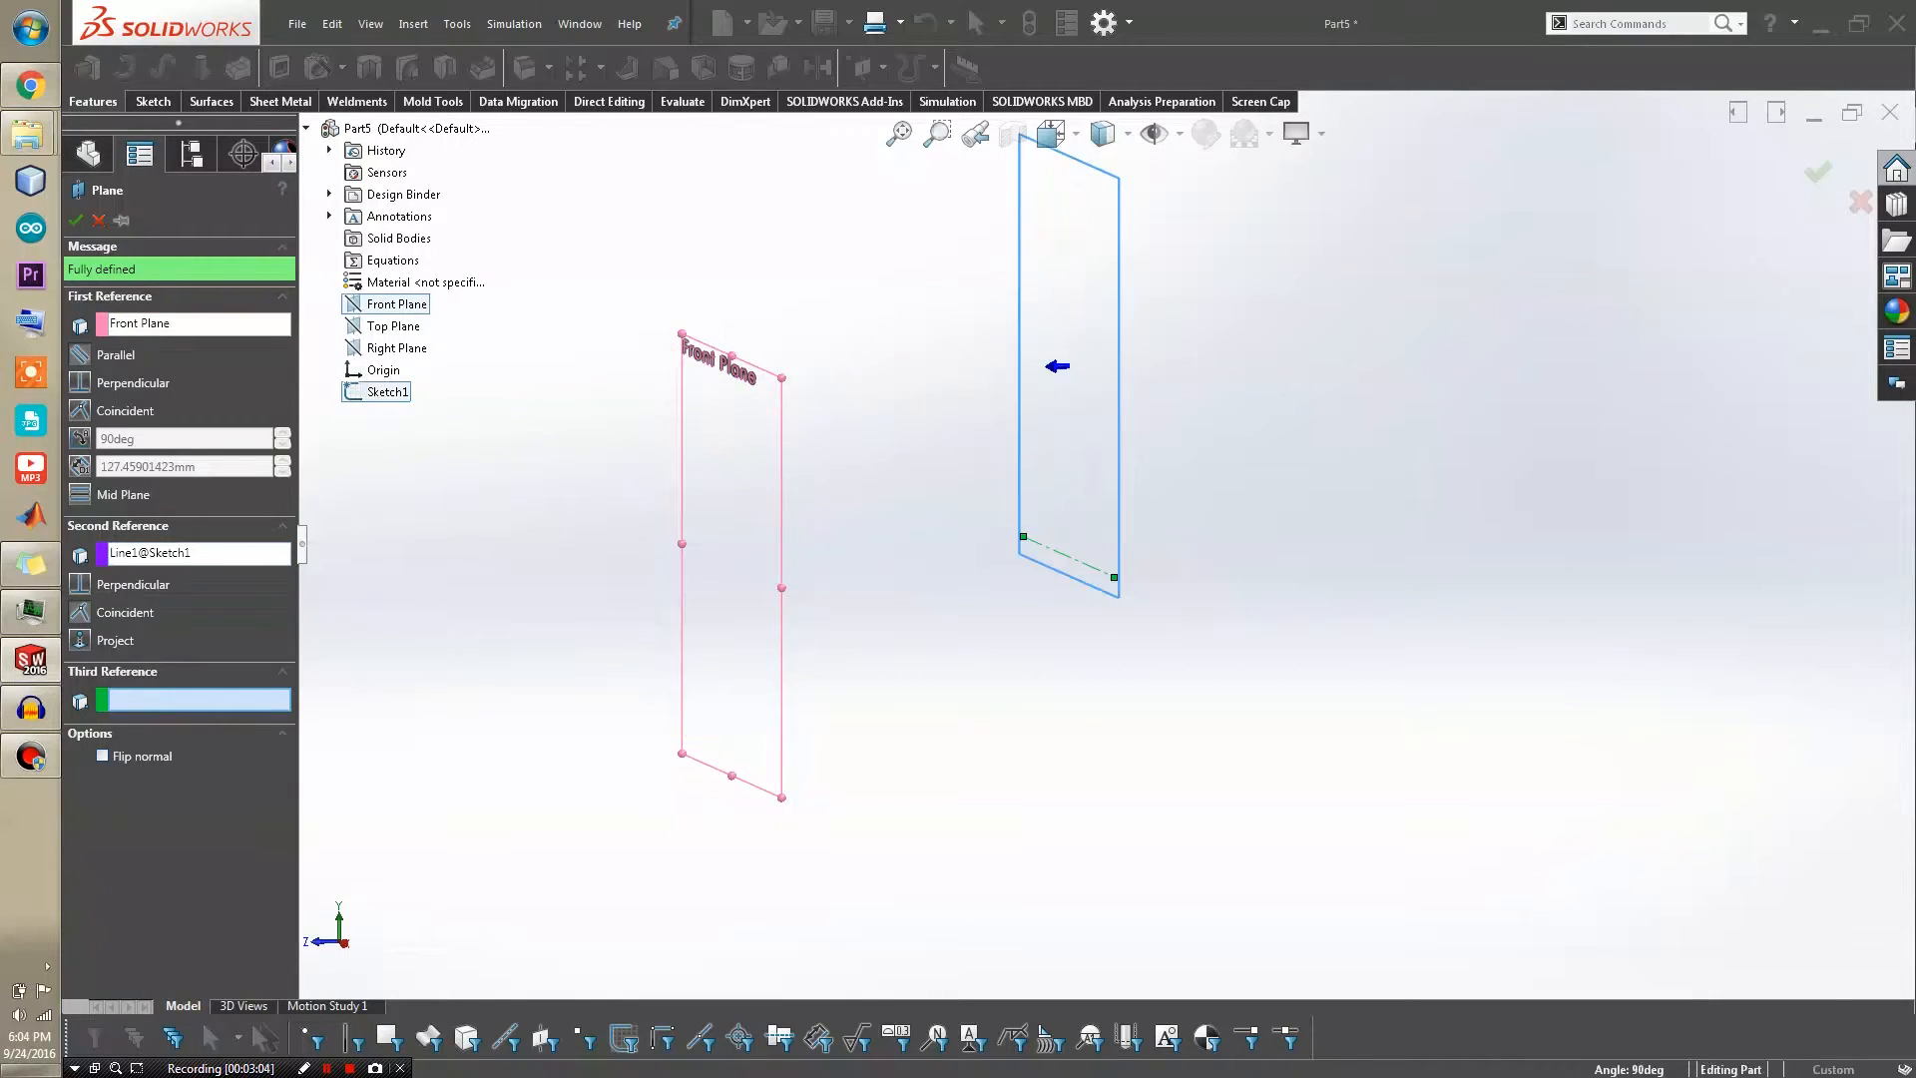
key("Escape")
Start a sketch on the new plane that passes through the construction line
scroll(1104, 545, "up", 2)
middle_click_drag(1067, 479, 1113, 465)
left_click(1098, 279)
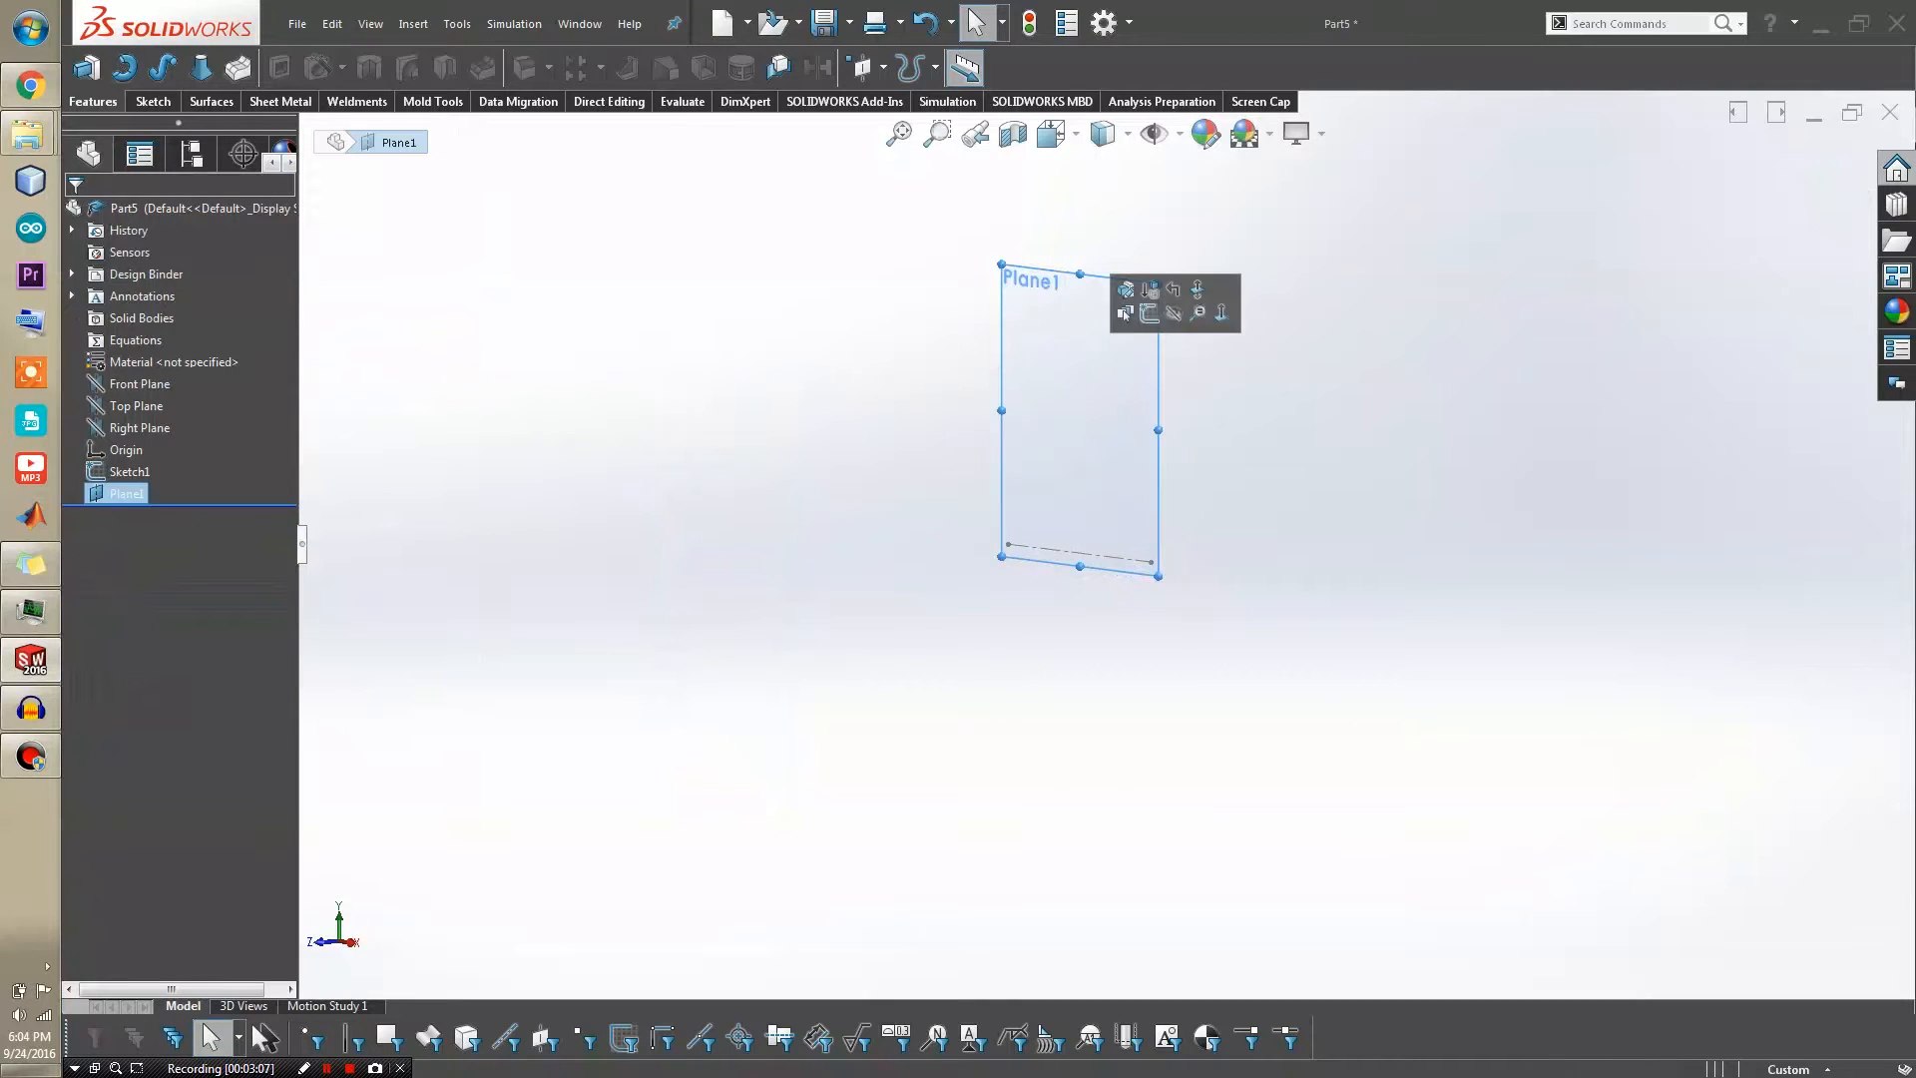
left_click(1152, 314)
scroll(1105, 545, "up", 3)
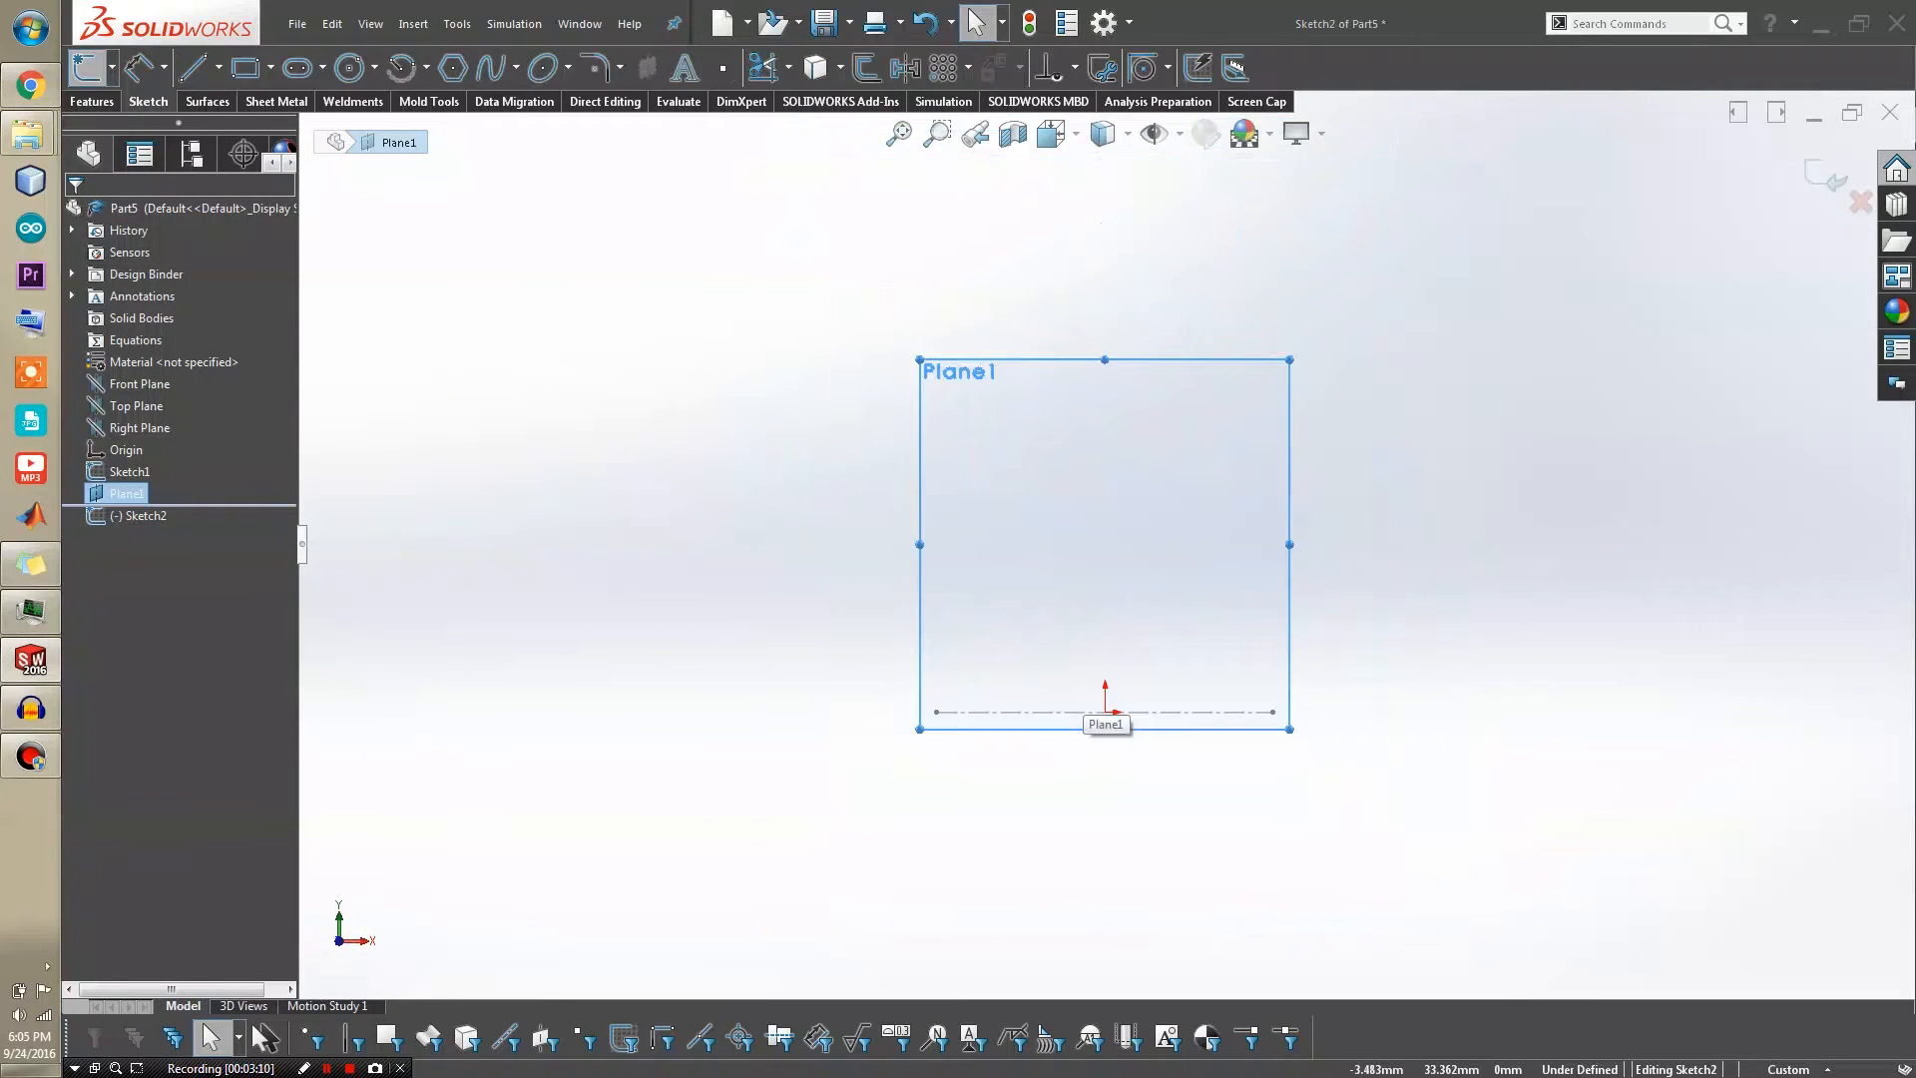
key("Escape")
right_click_drag(1156, 511, 1068, 511)
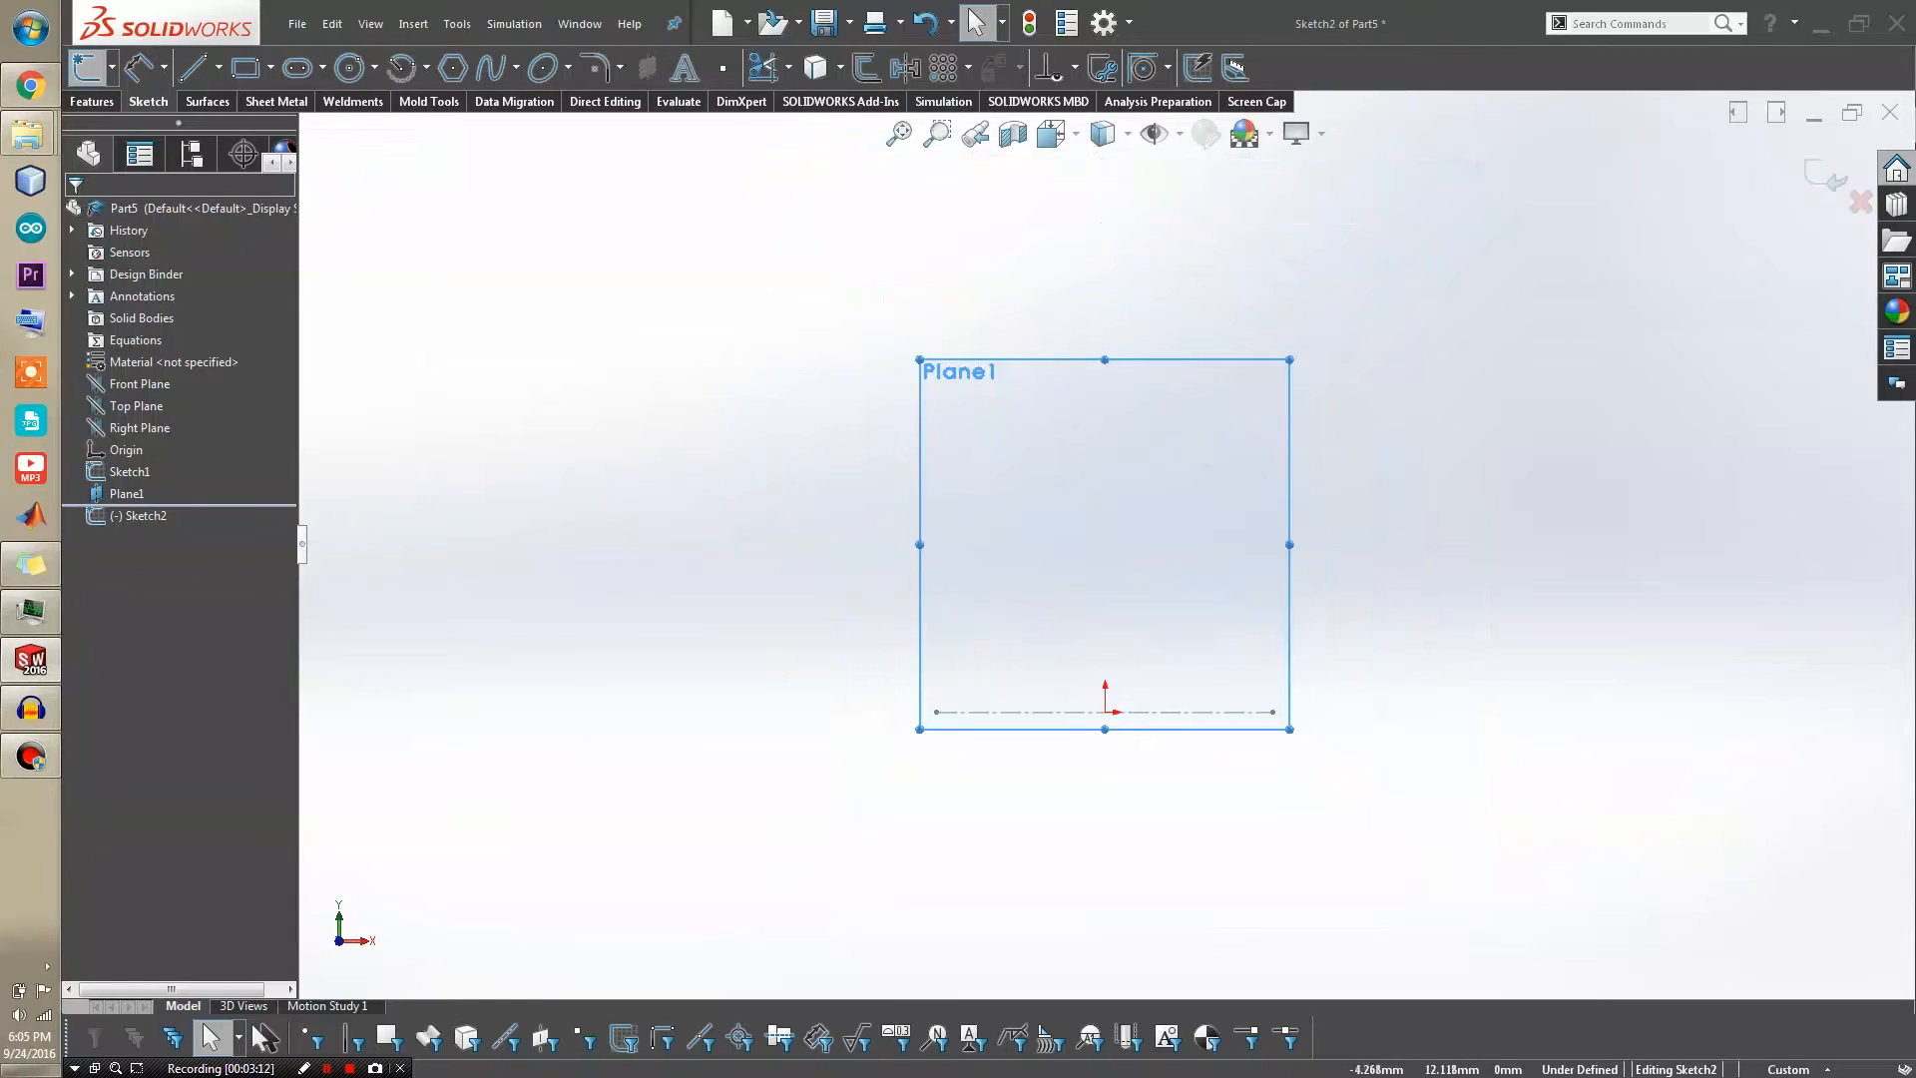
left_click(1104, 712)
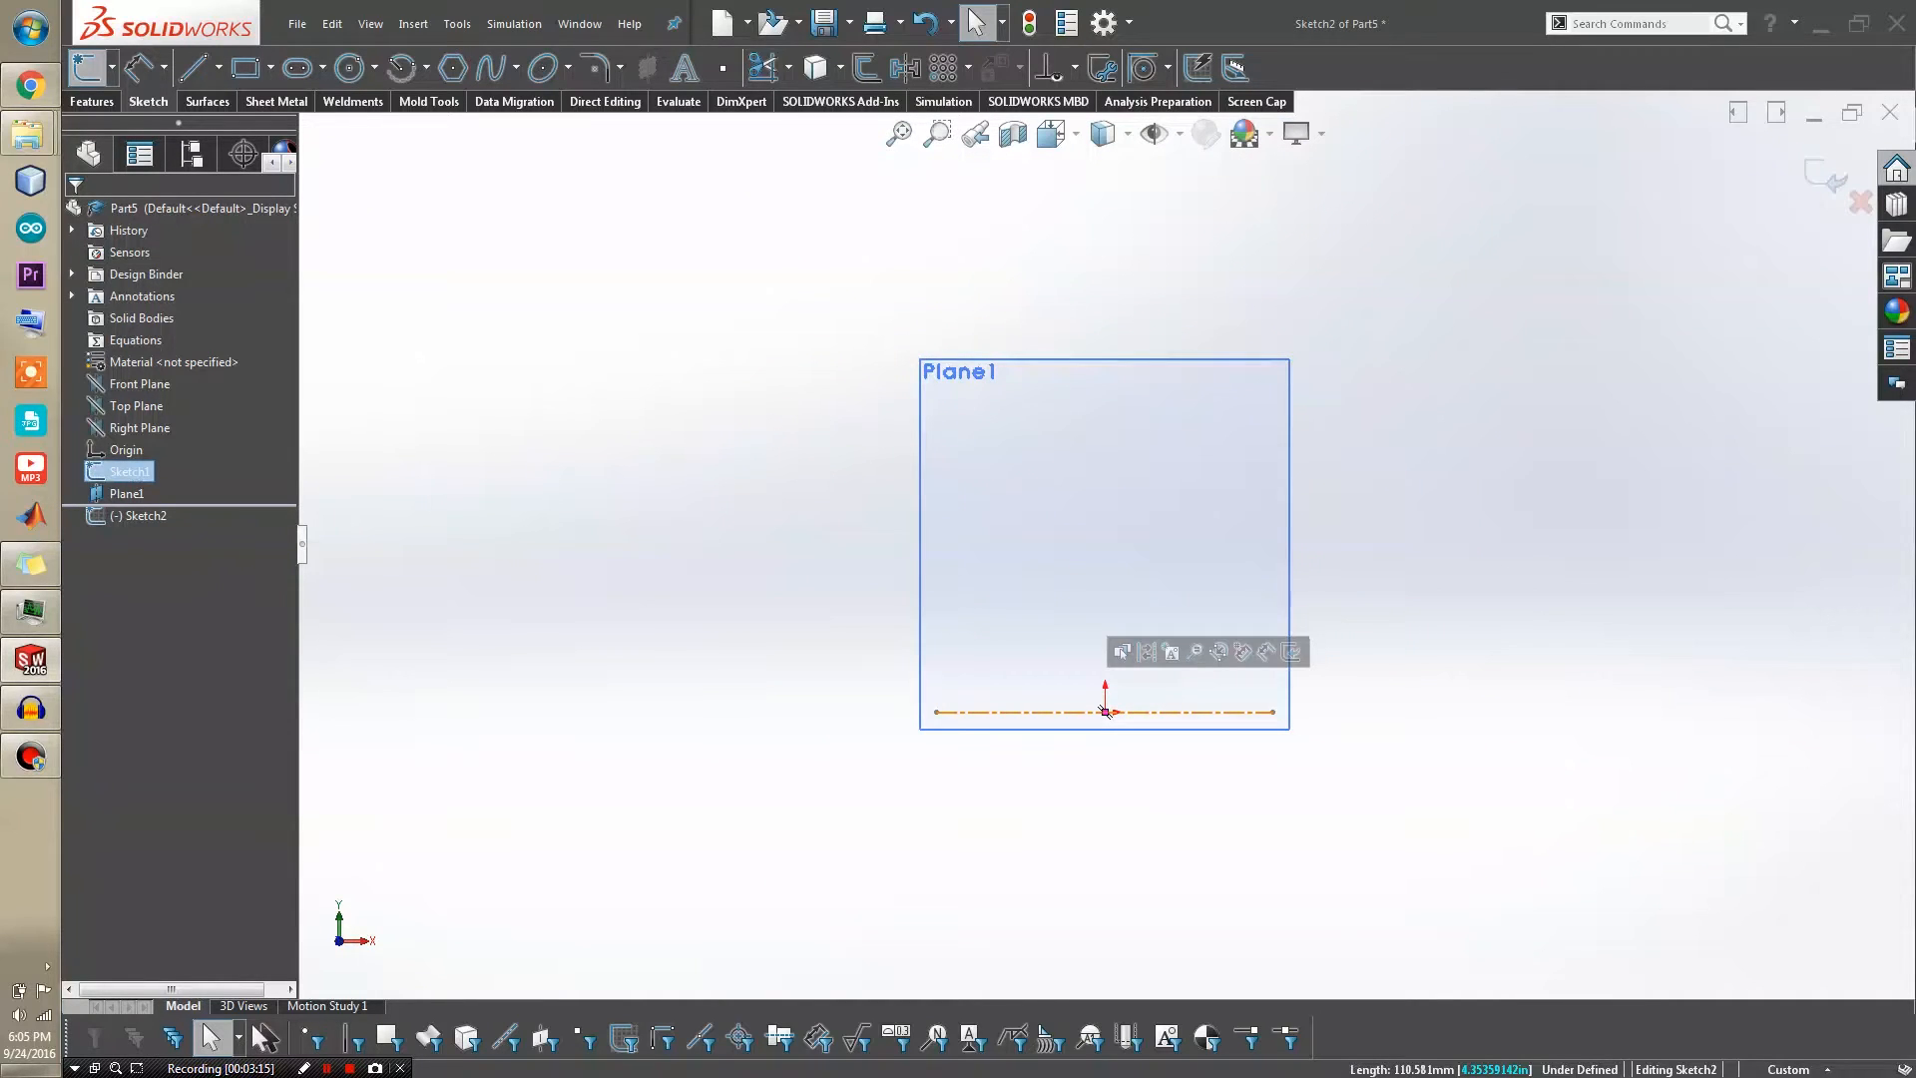
key("Escape")
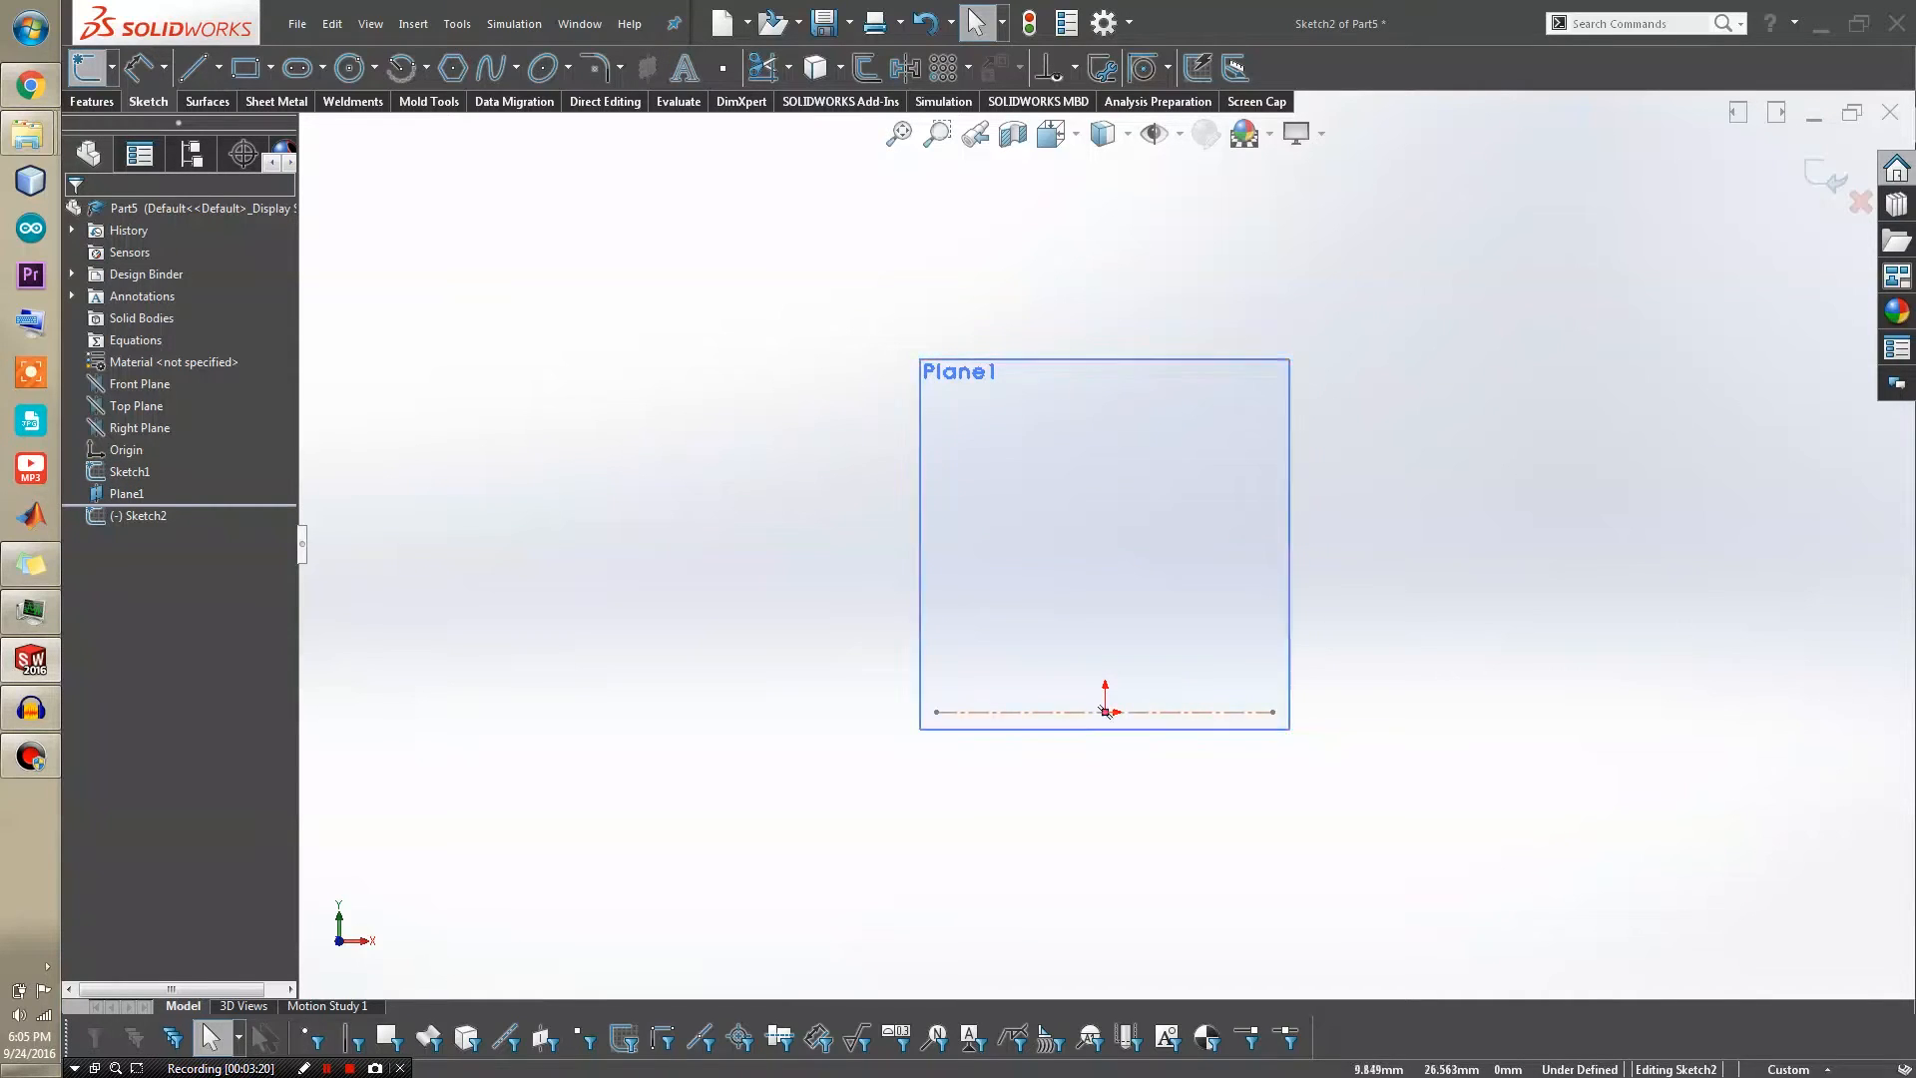
right_click_drag(1137, 596, 1049, 597)
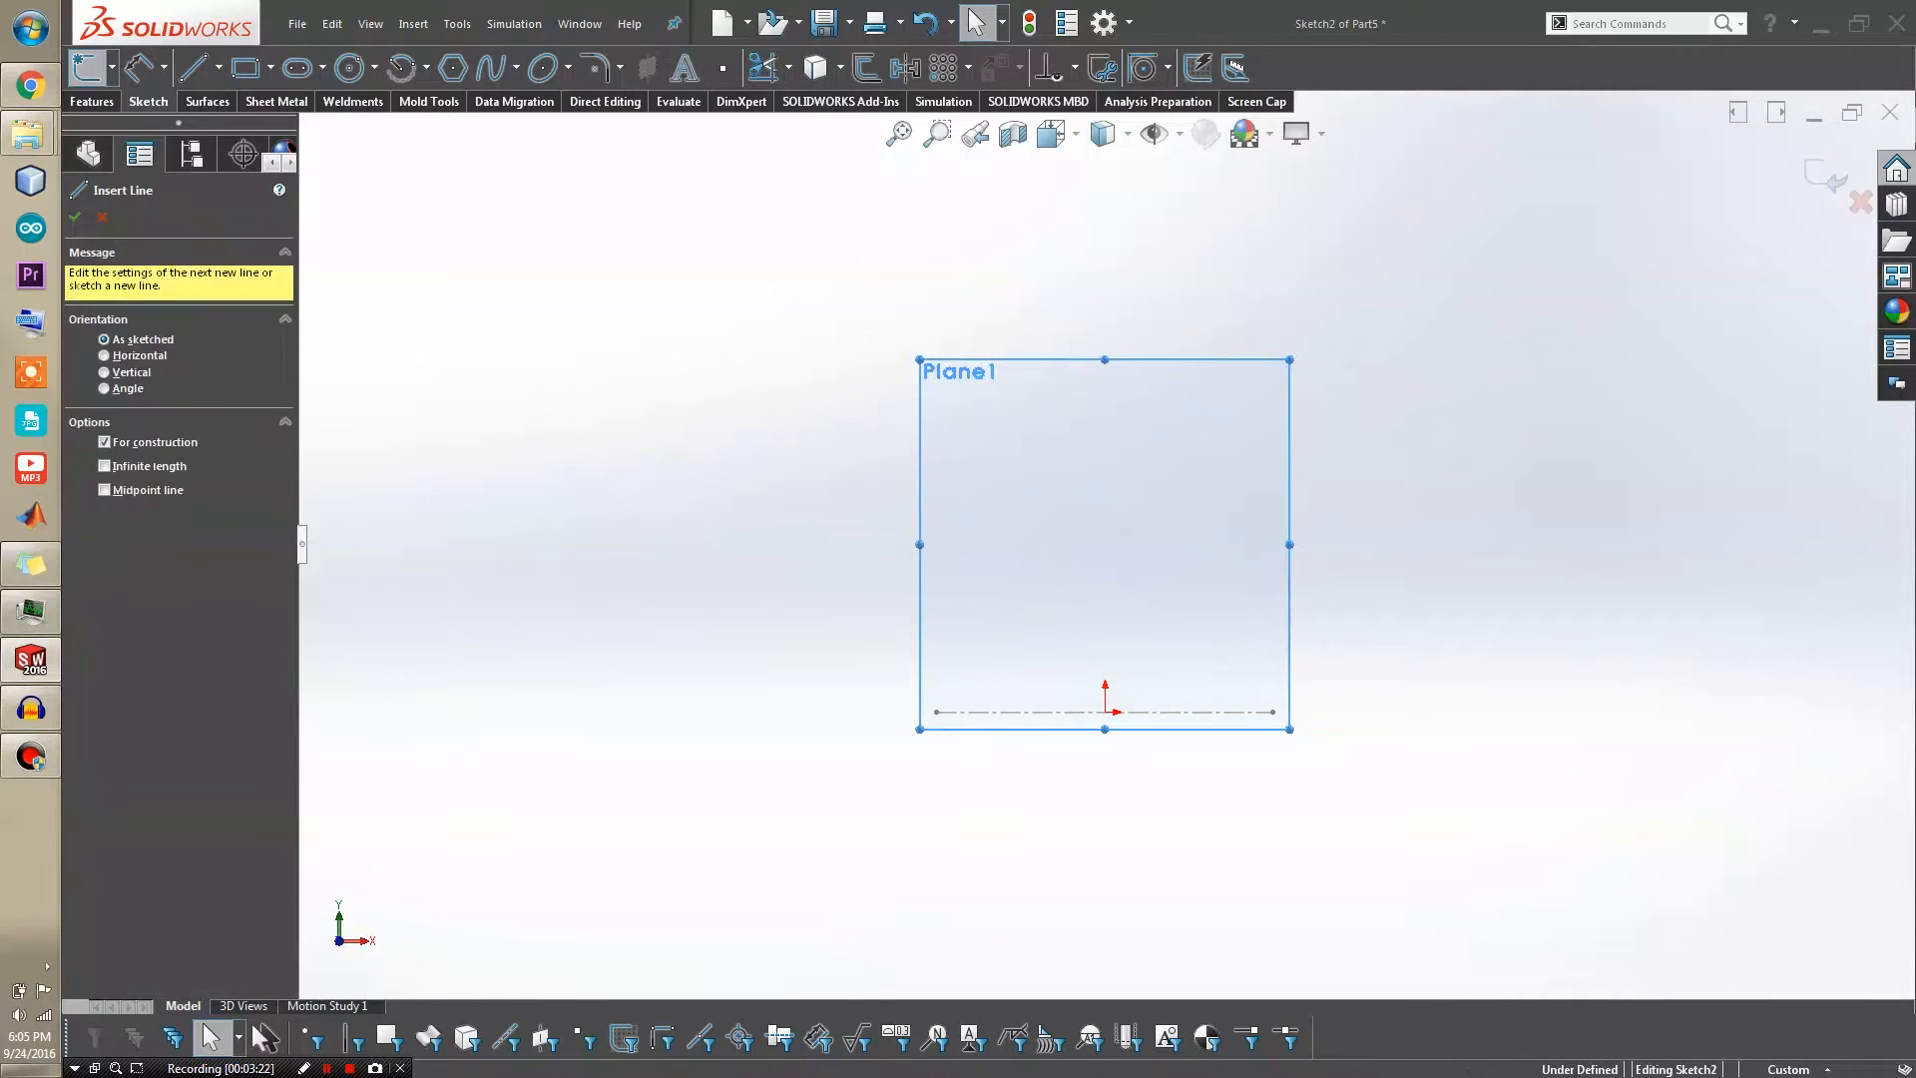
right_click(1102, 537)
left_click(1143, 538)
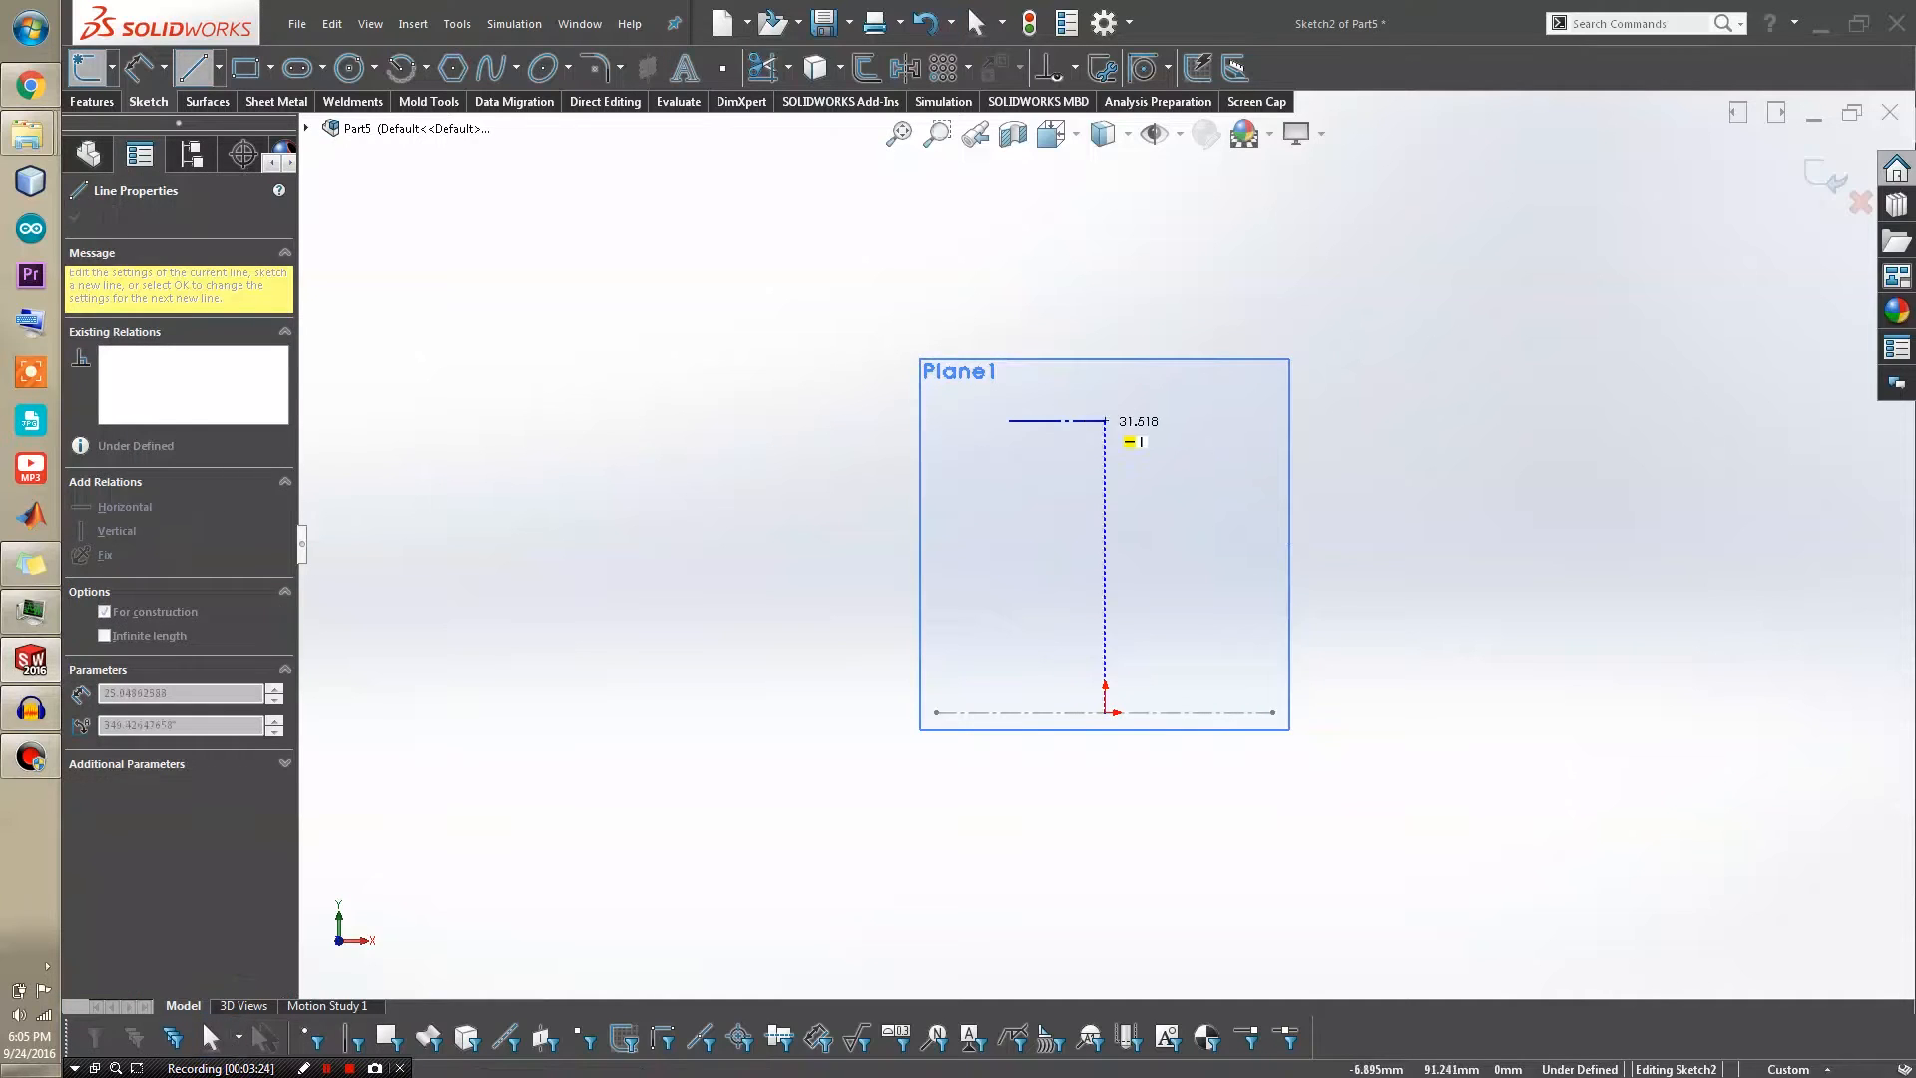
Draw a vertical construction line about 144 mm long through the origin, crossing the existing horizontal line, and select it
right_click_drag(1103, 426, 1039, 360)
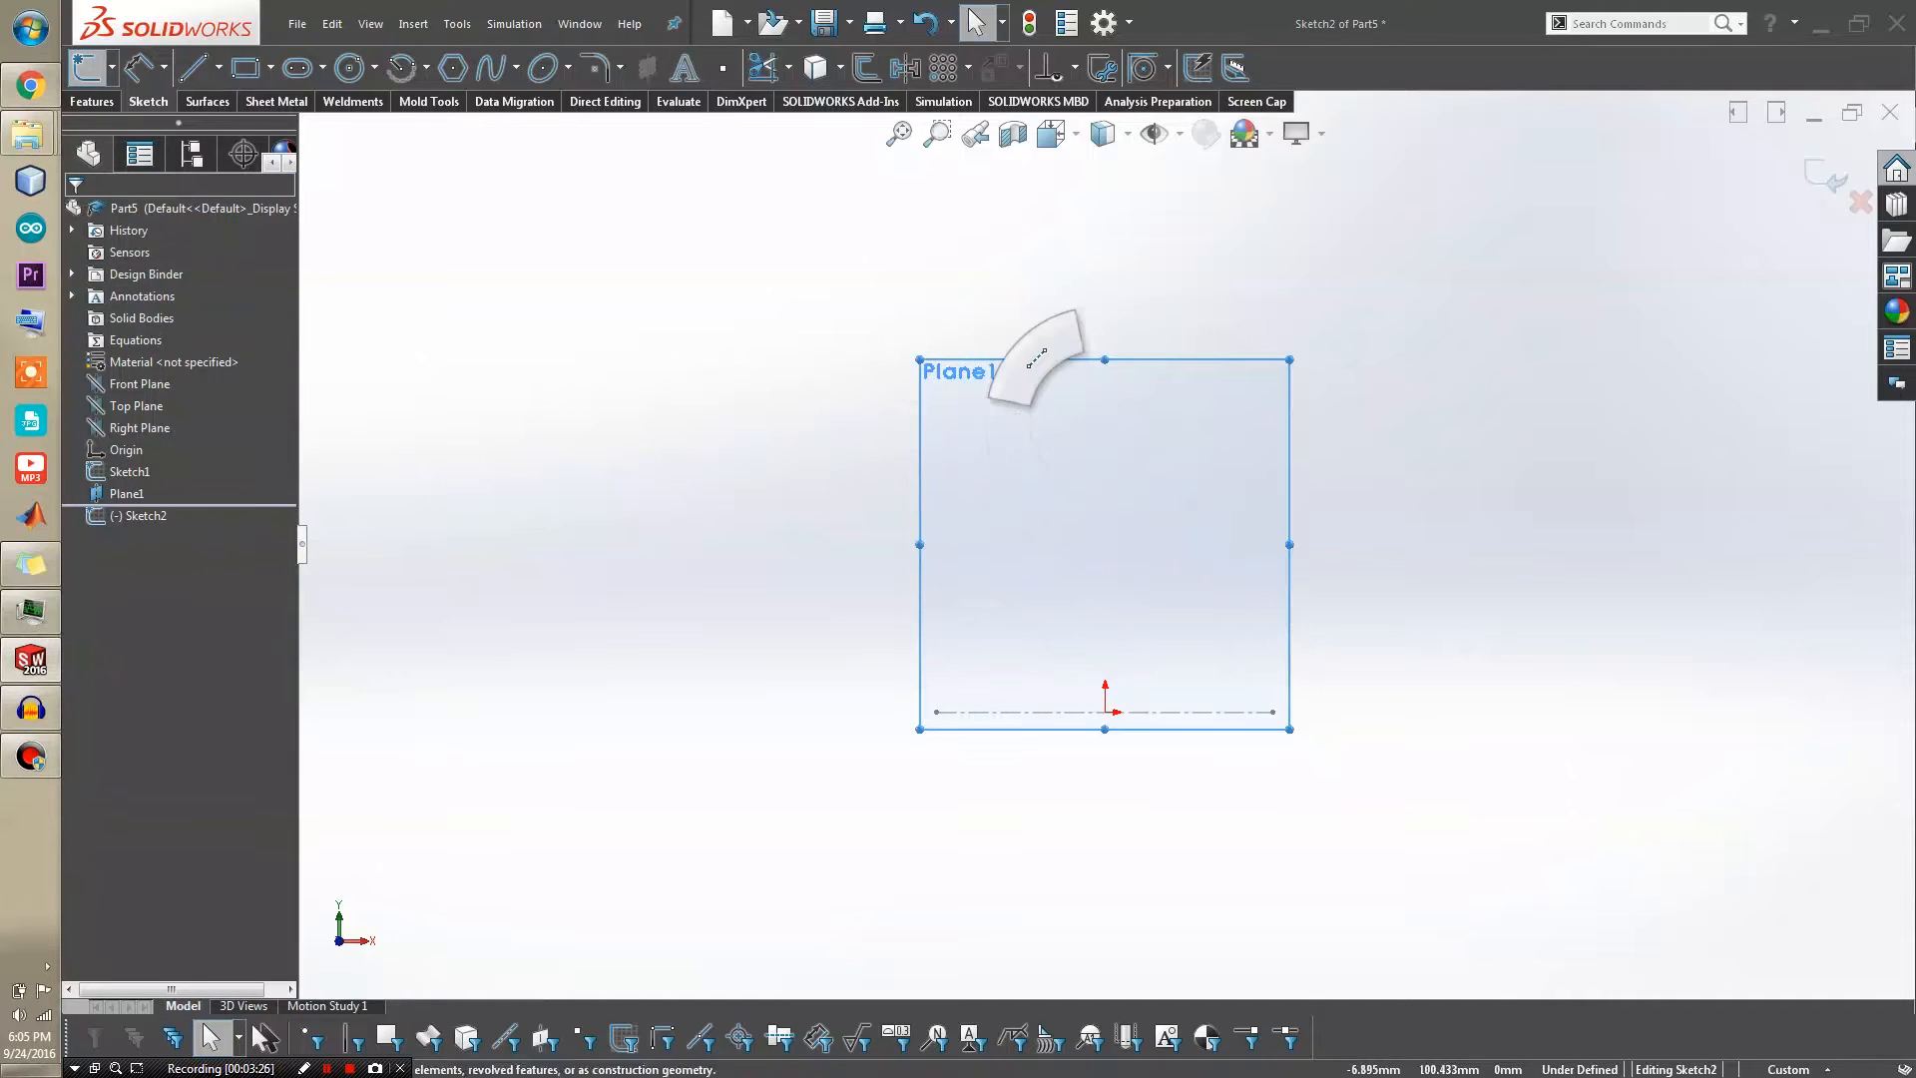
left_click(1104, 432)
left_click(1105, 869)
key("Escape")
left_click(1104, 651)
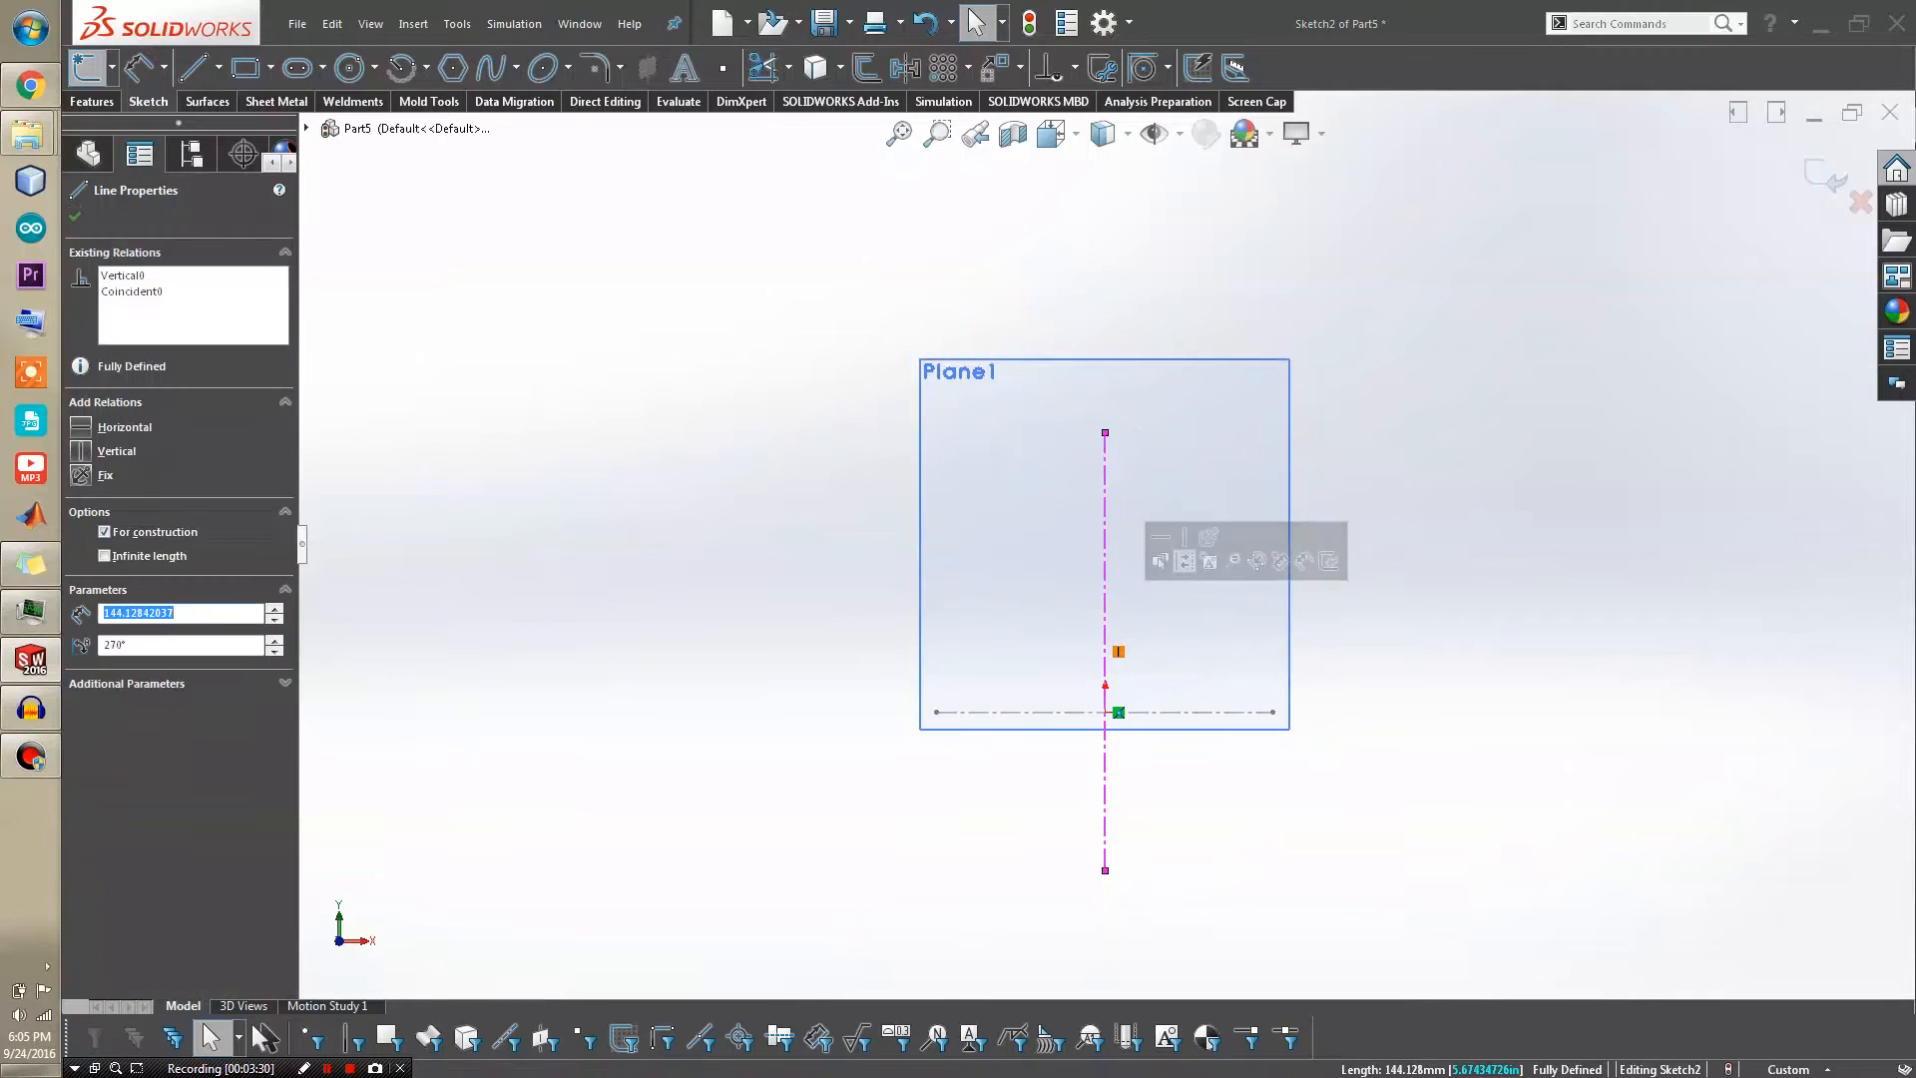
Make the midpoint of the vertical construction line coincident with the origin
left_click(1104, 651)
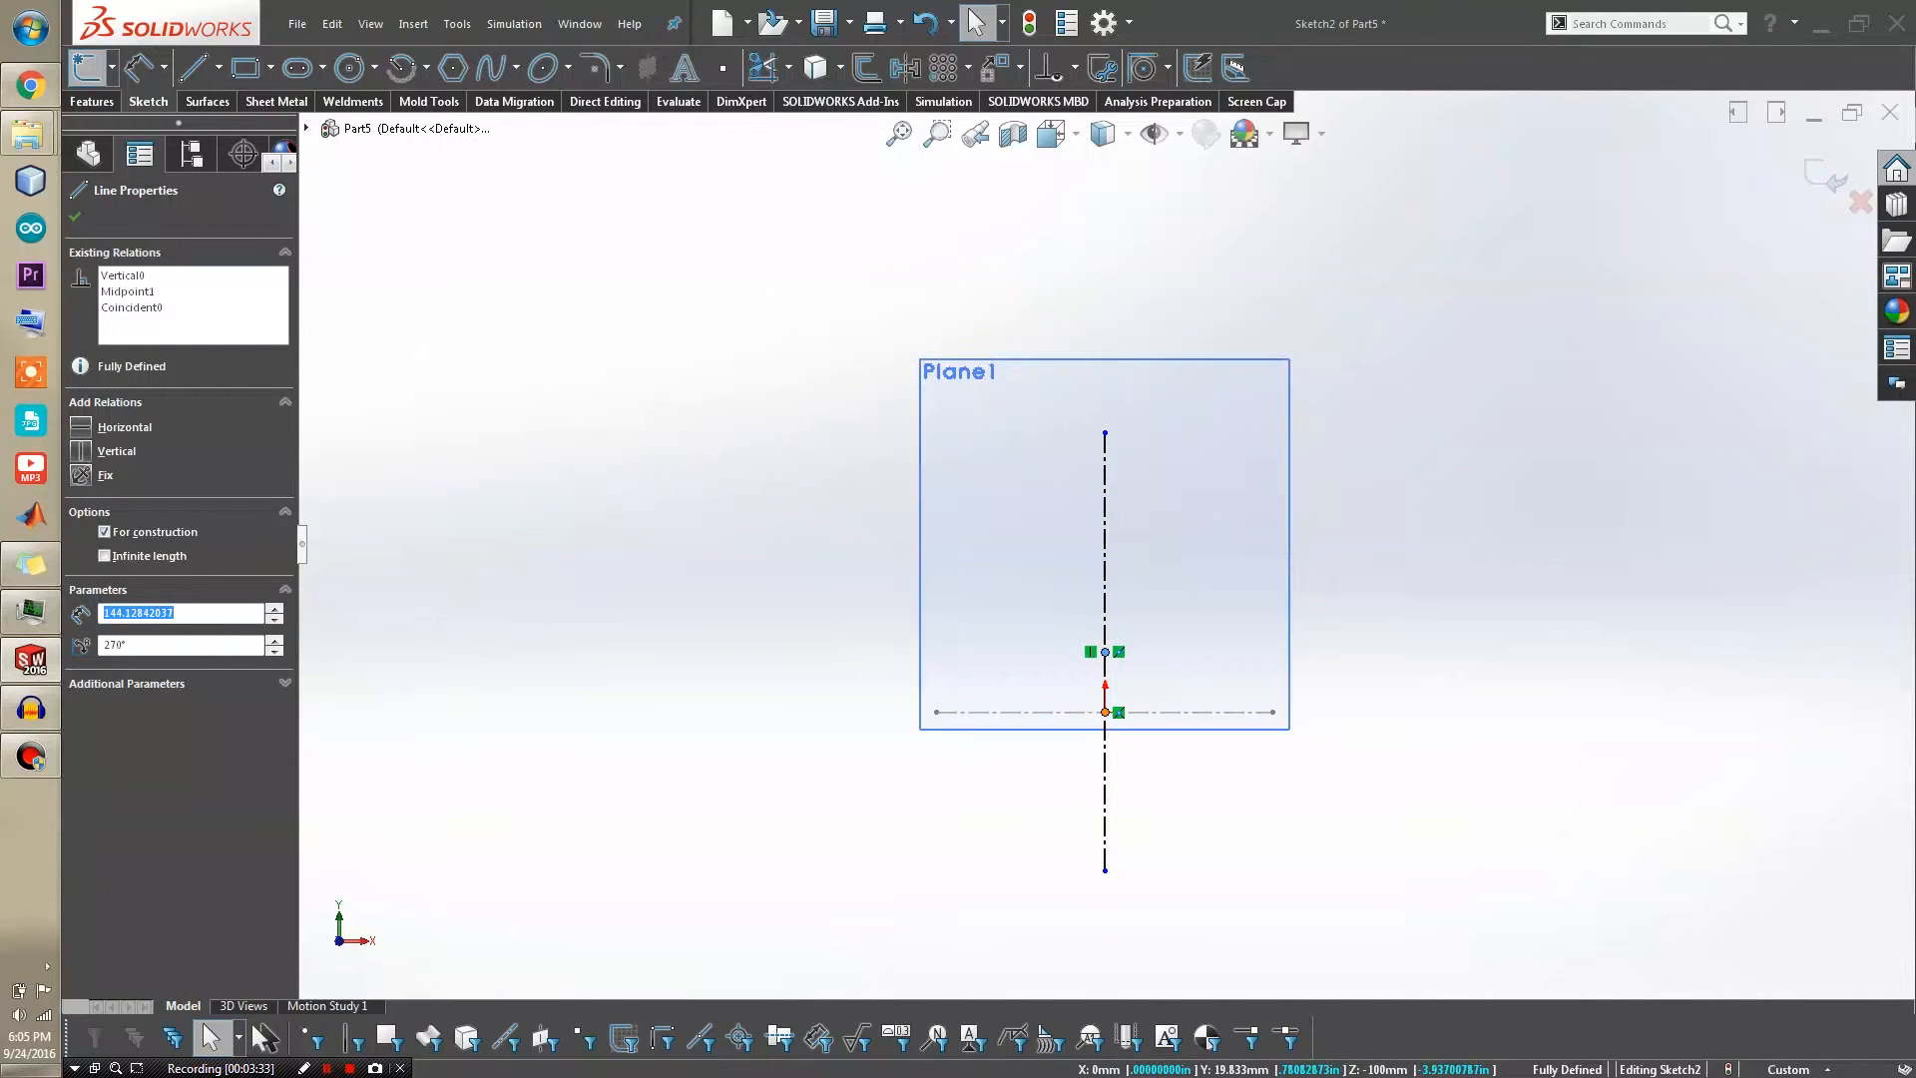
left_click(1104, 712, "ctrl")
left_click(1210, 629)
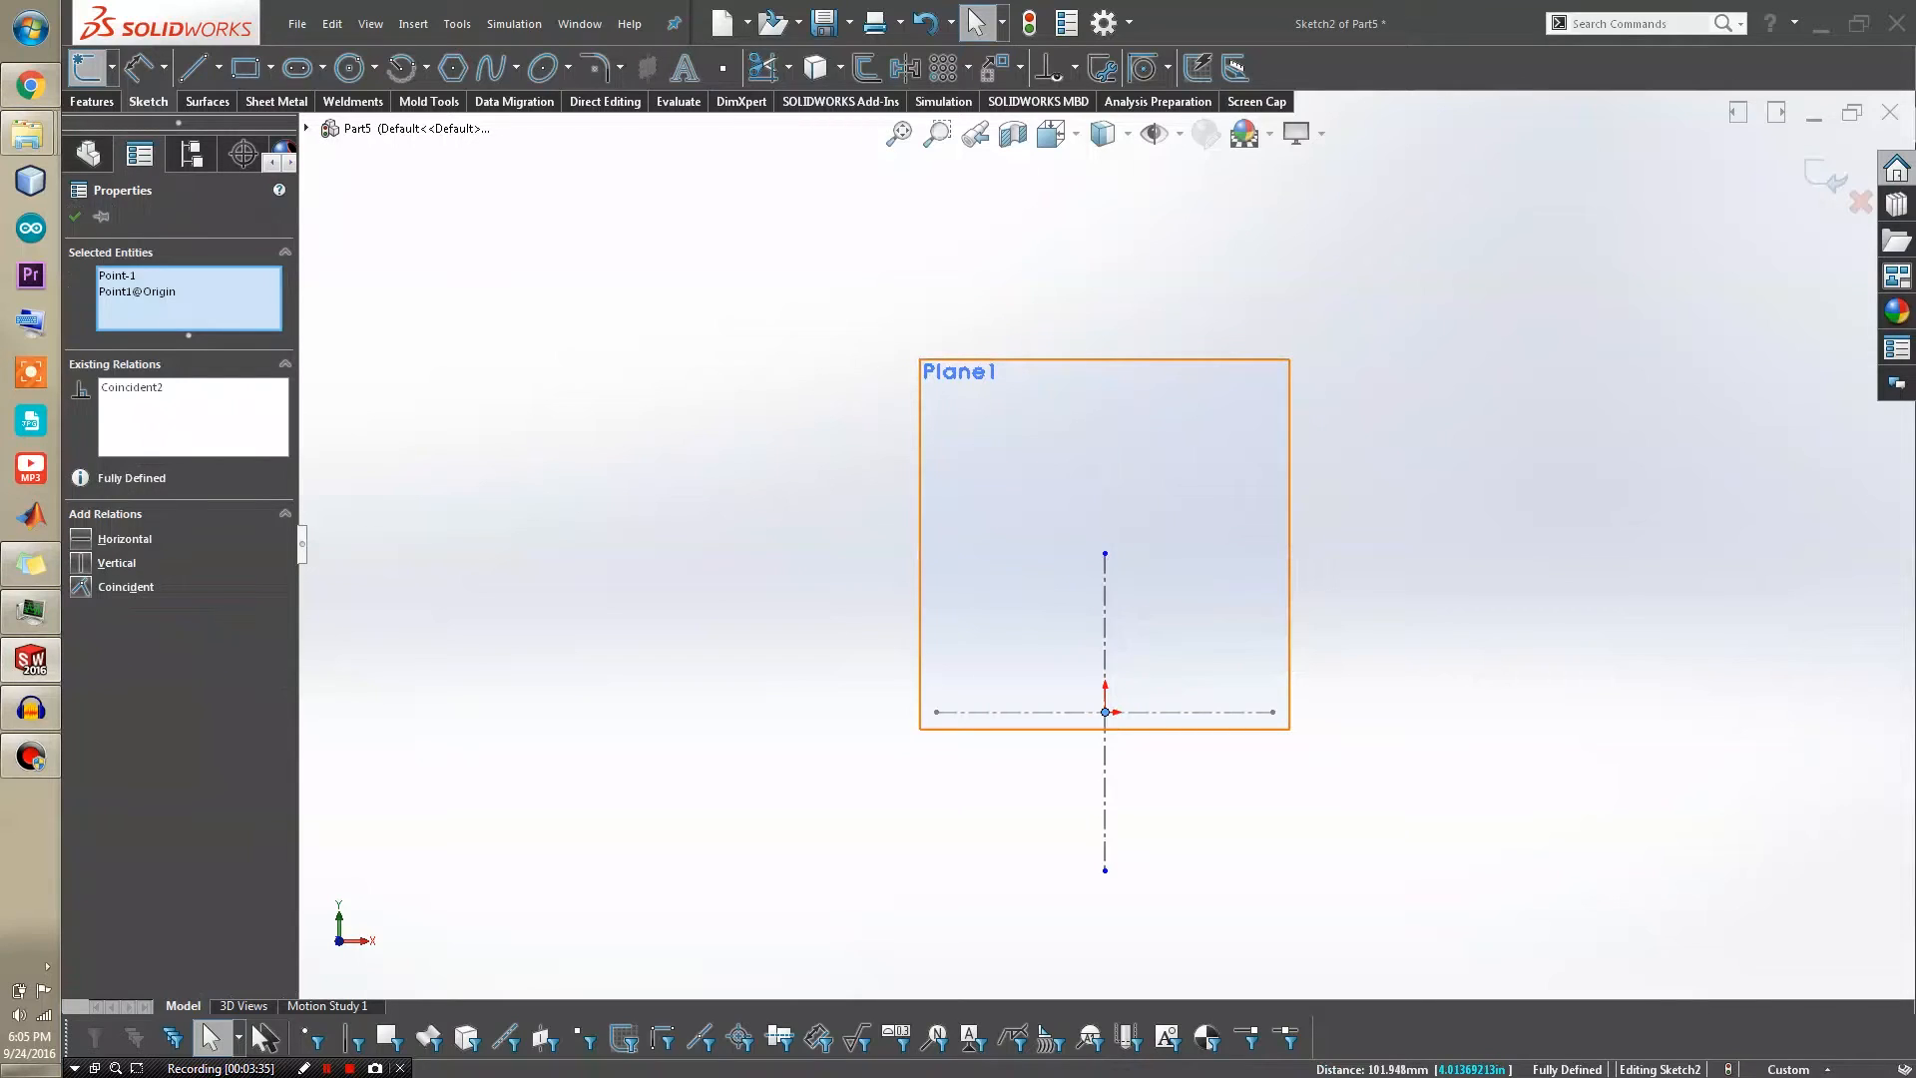
Draw a three-point arc joining both ends of the vertical construction line and bulging toward negative X
scroll(1105, 543, "up", 3)
mouse_move(1344, 499)
right_mouse_down()
mouse_move(1287, 499)
mouse_move(1402, 559)
right_mouse_up()
left_click(1105, 642)
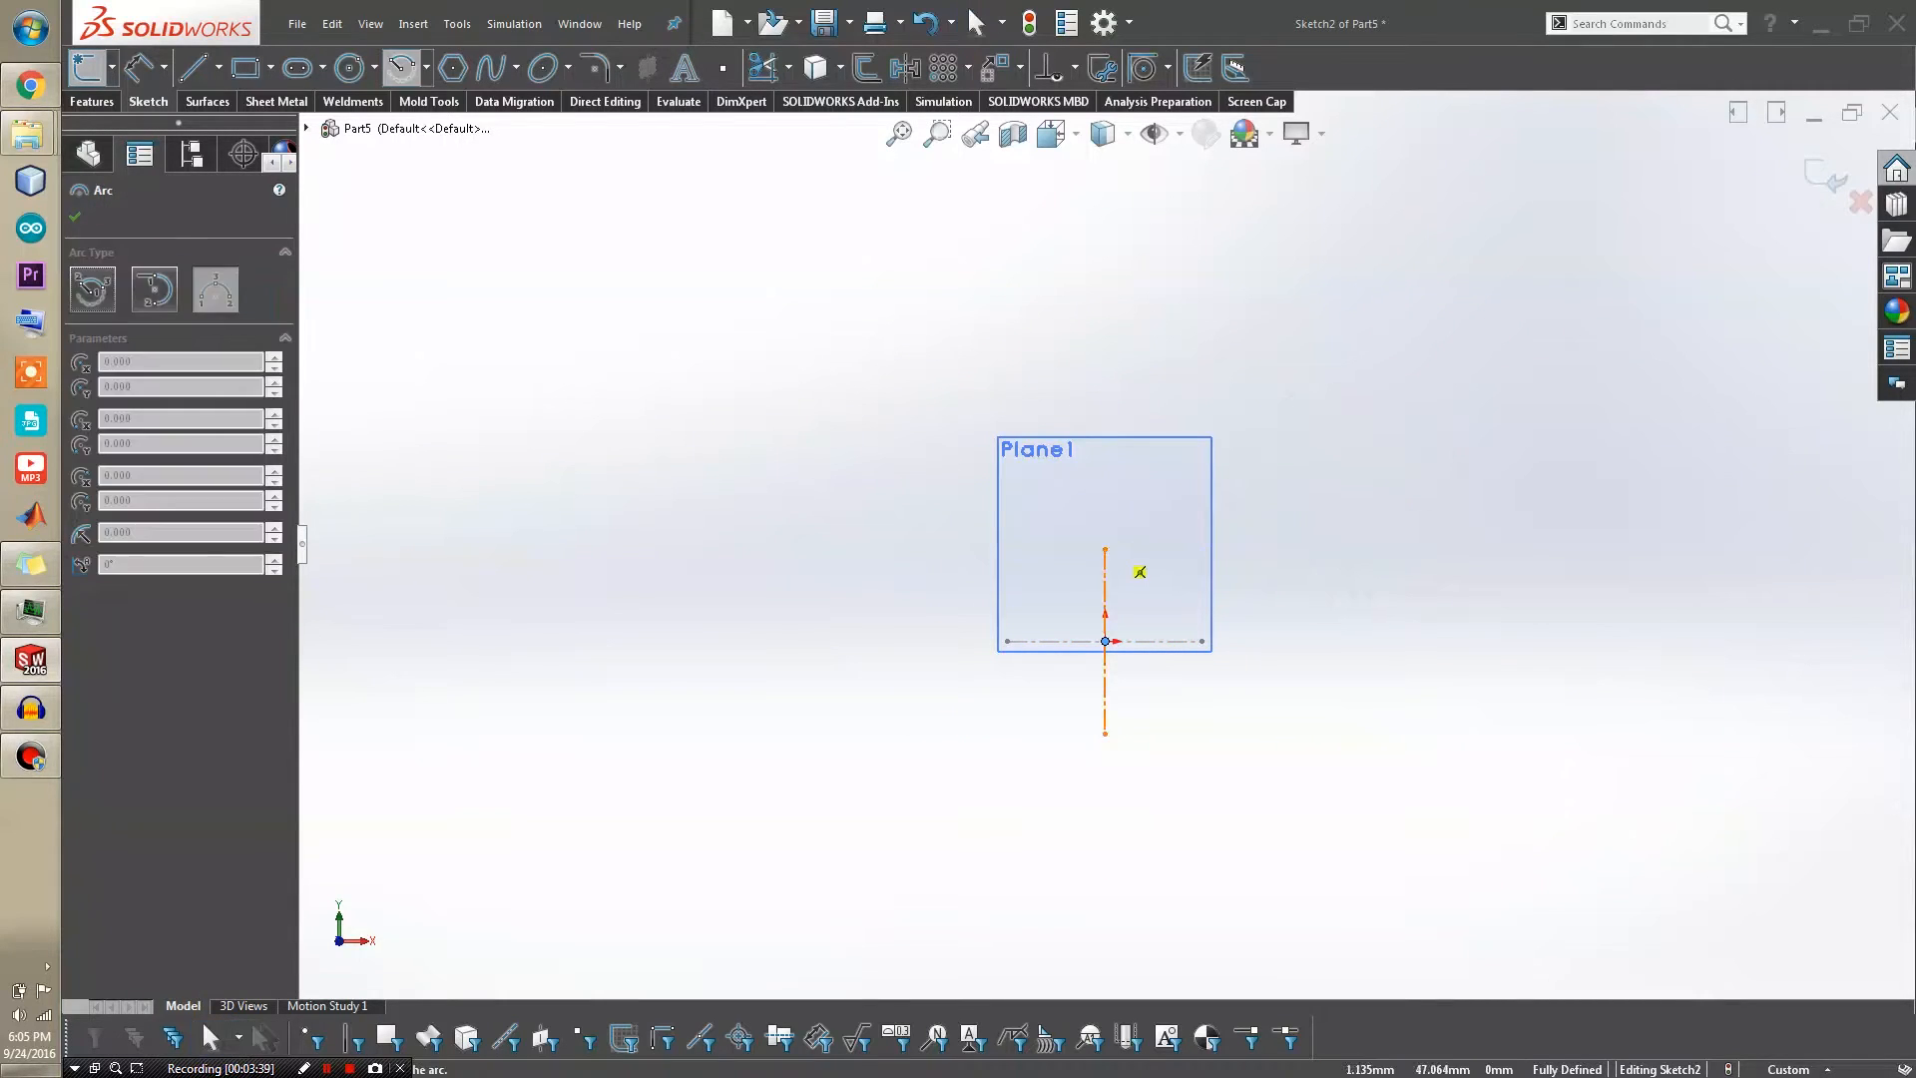
left_click(1105, 550)
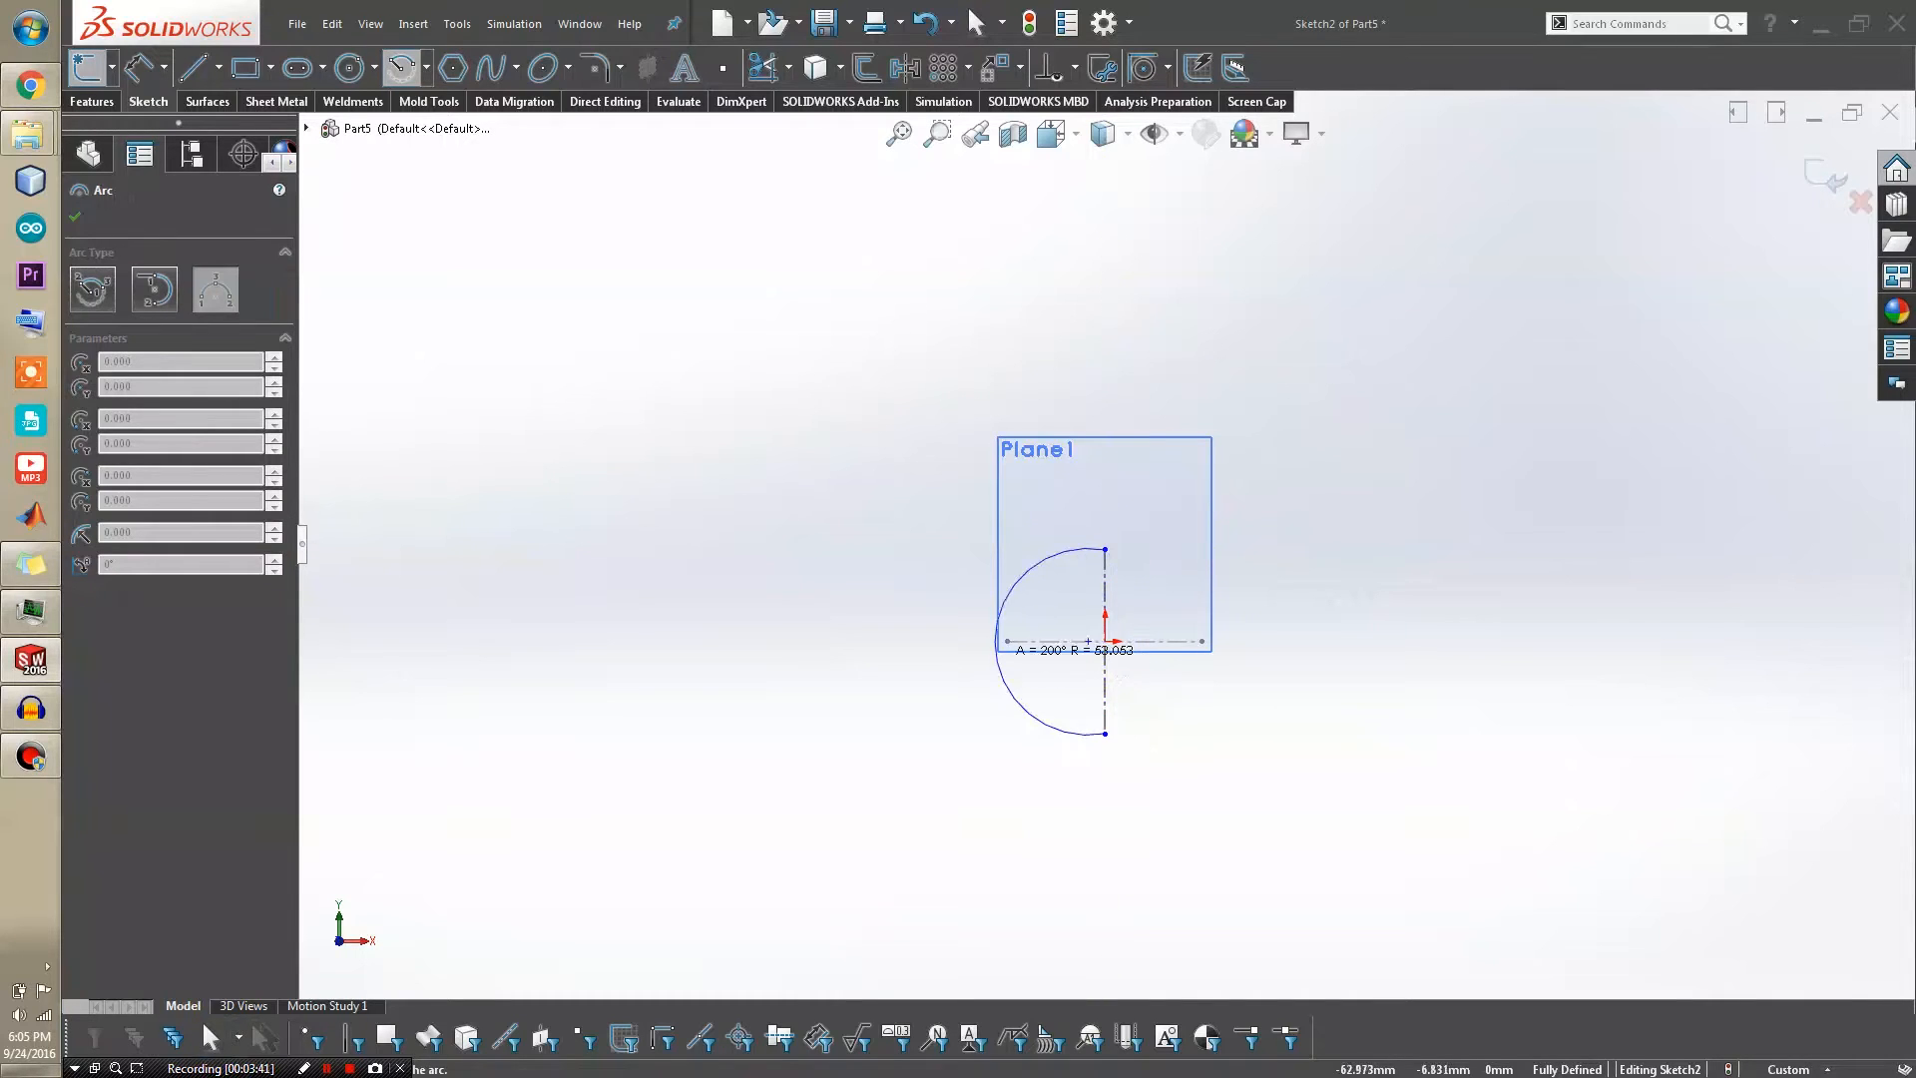
left_click(981, 640)
key("Escape")
Dimension the vertical construction line's length and set it to 100 mm
right_click_drag(1193, 654, 1138, 655)
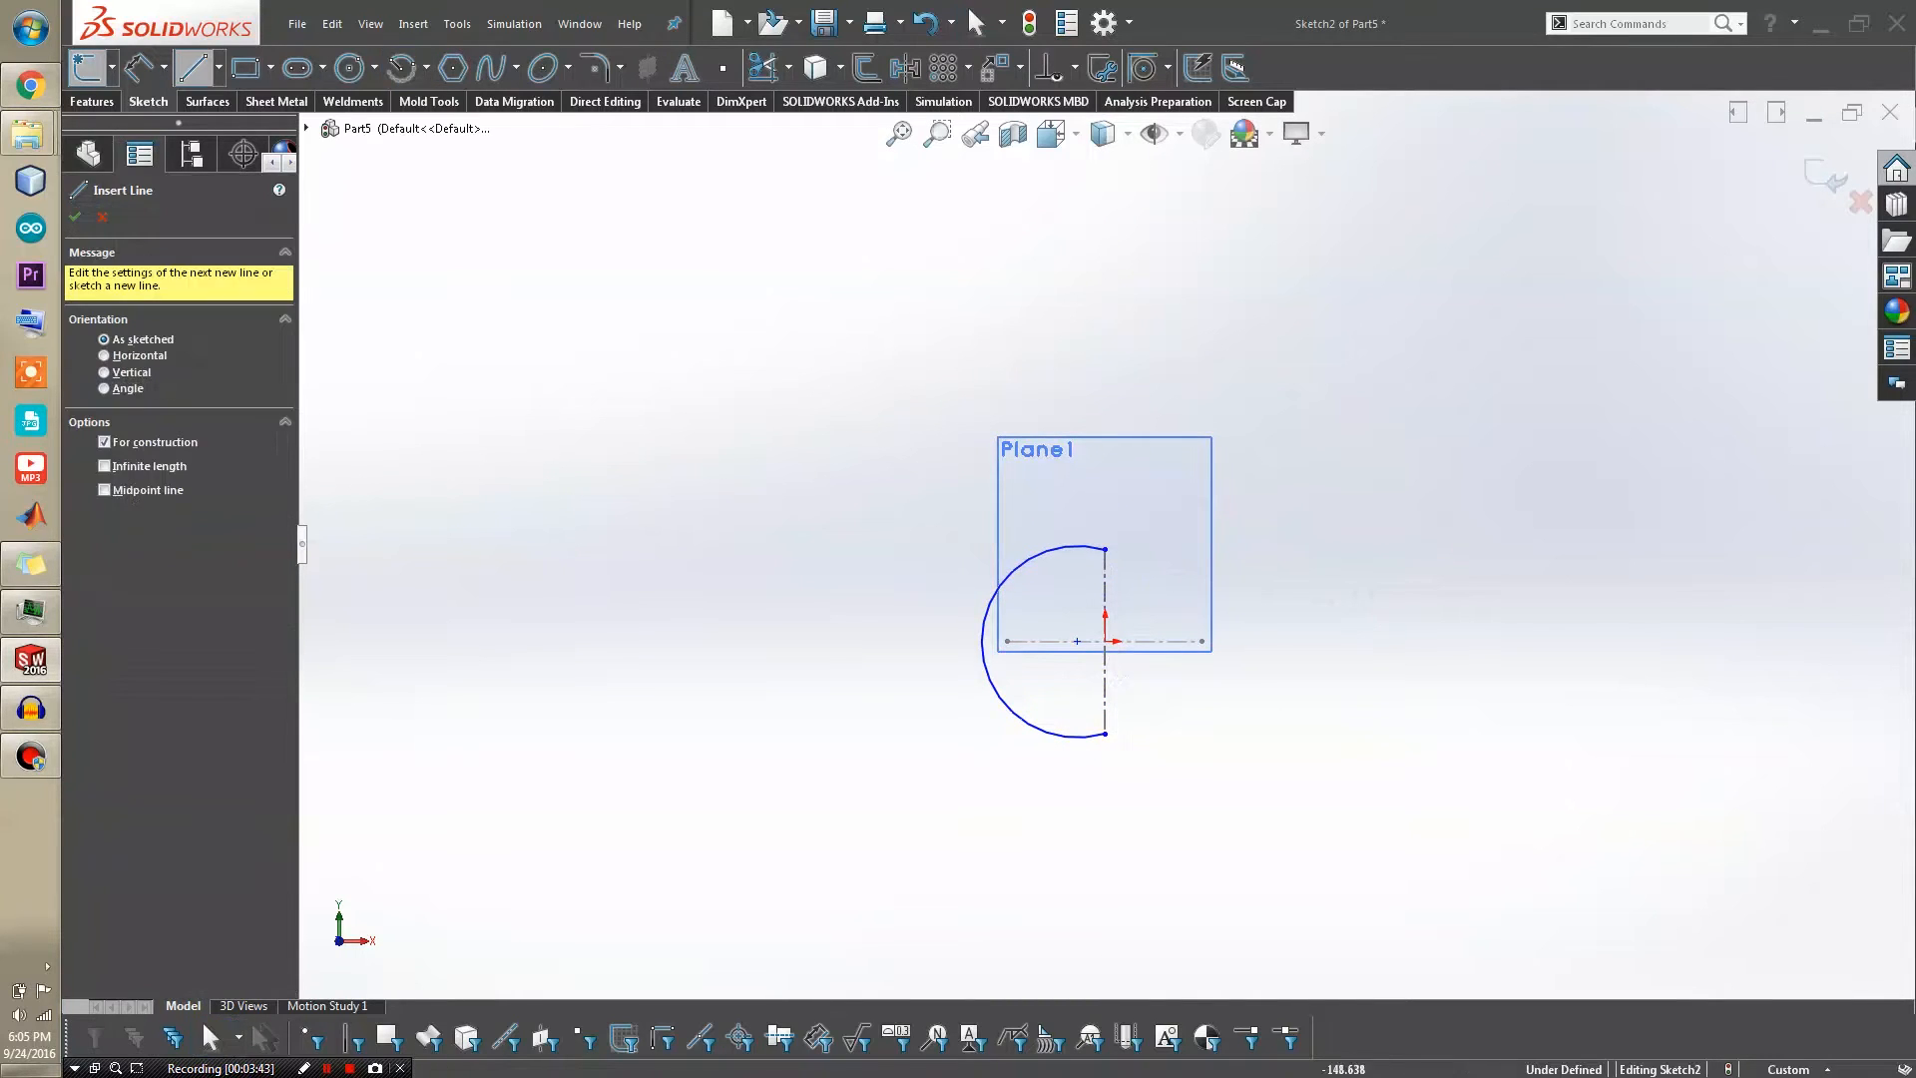
right_click_drag(1132, 583, 1132, 531)
left_click(1105, 593)
left_click(1275, 620)
type("100")
key("Return")
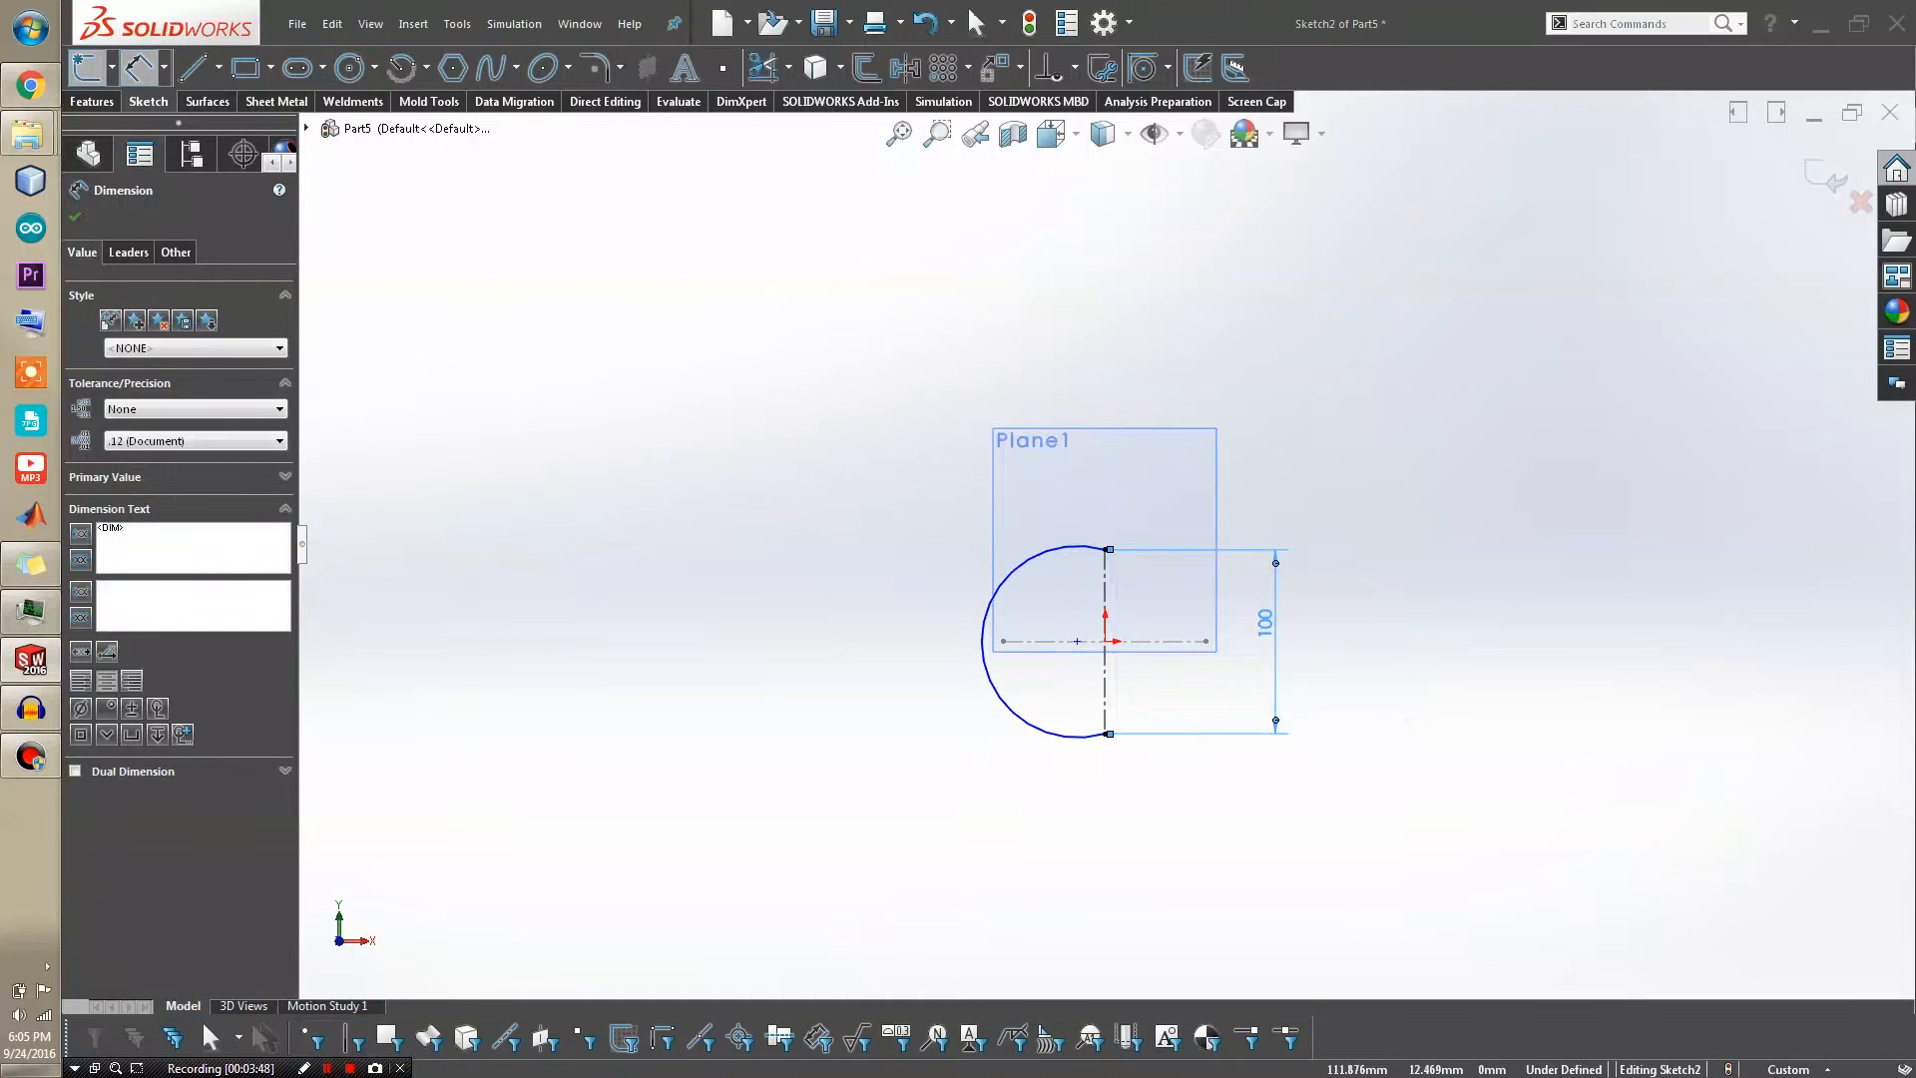
Set the vertical construction line's length dimension to 200 mm
double_click(1265, 624)
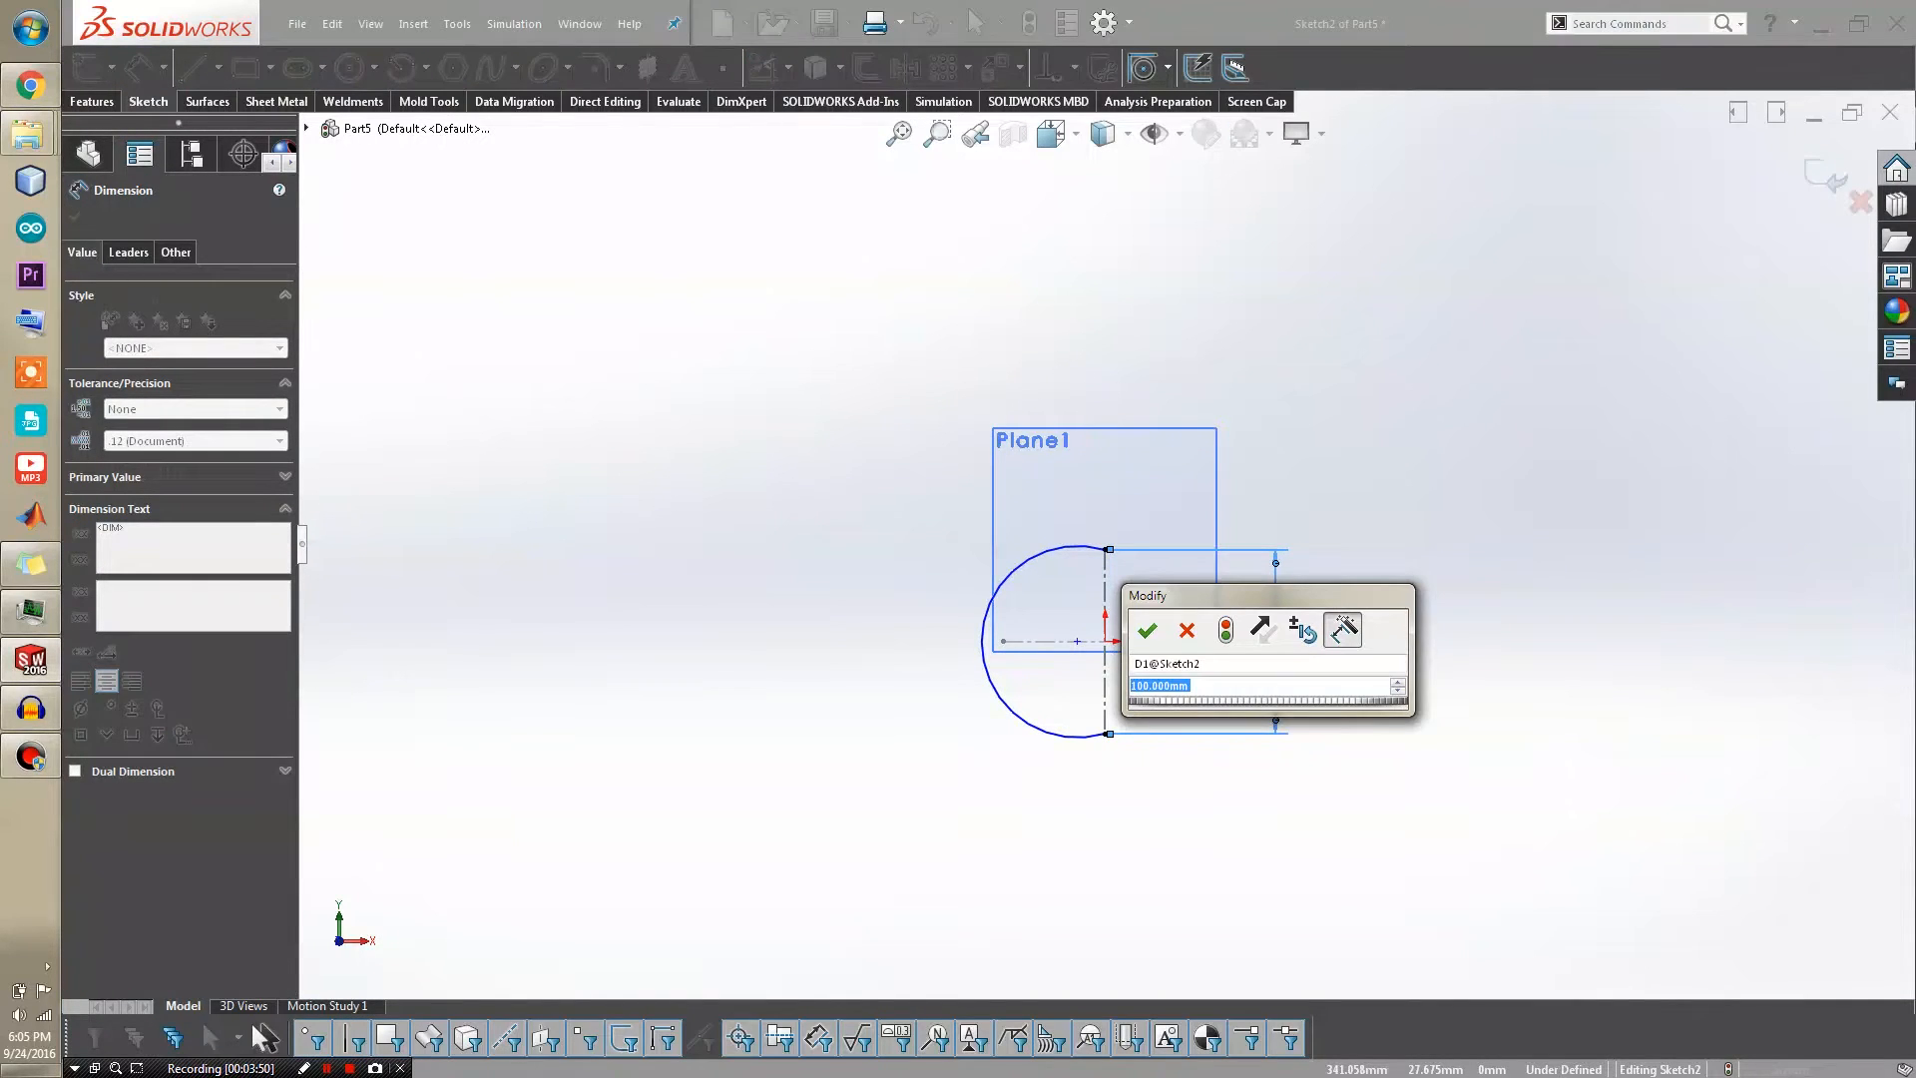
type("200")
key("Return")
key("Escape")
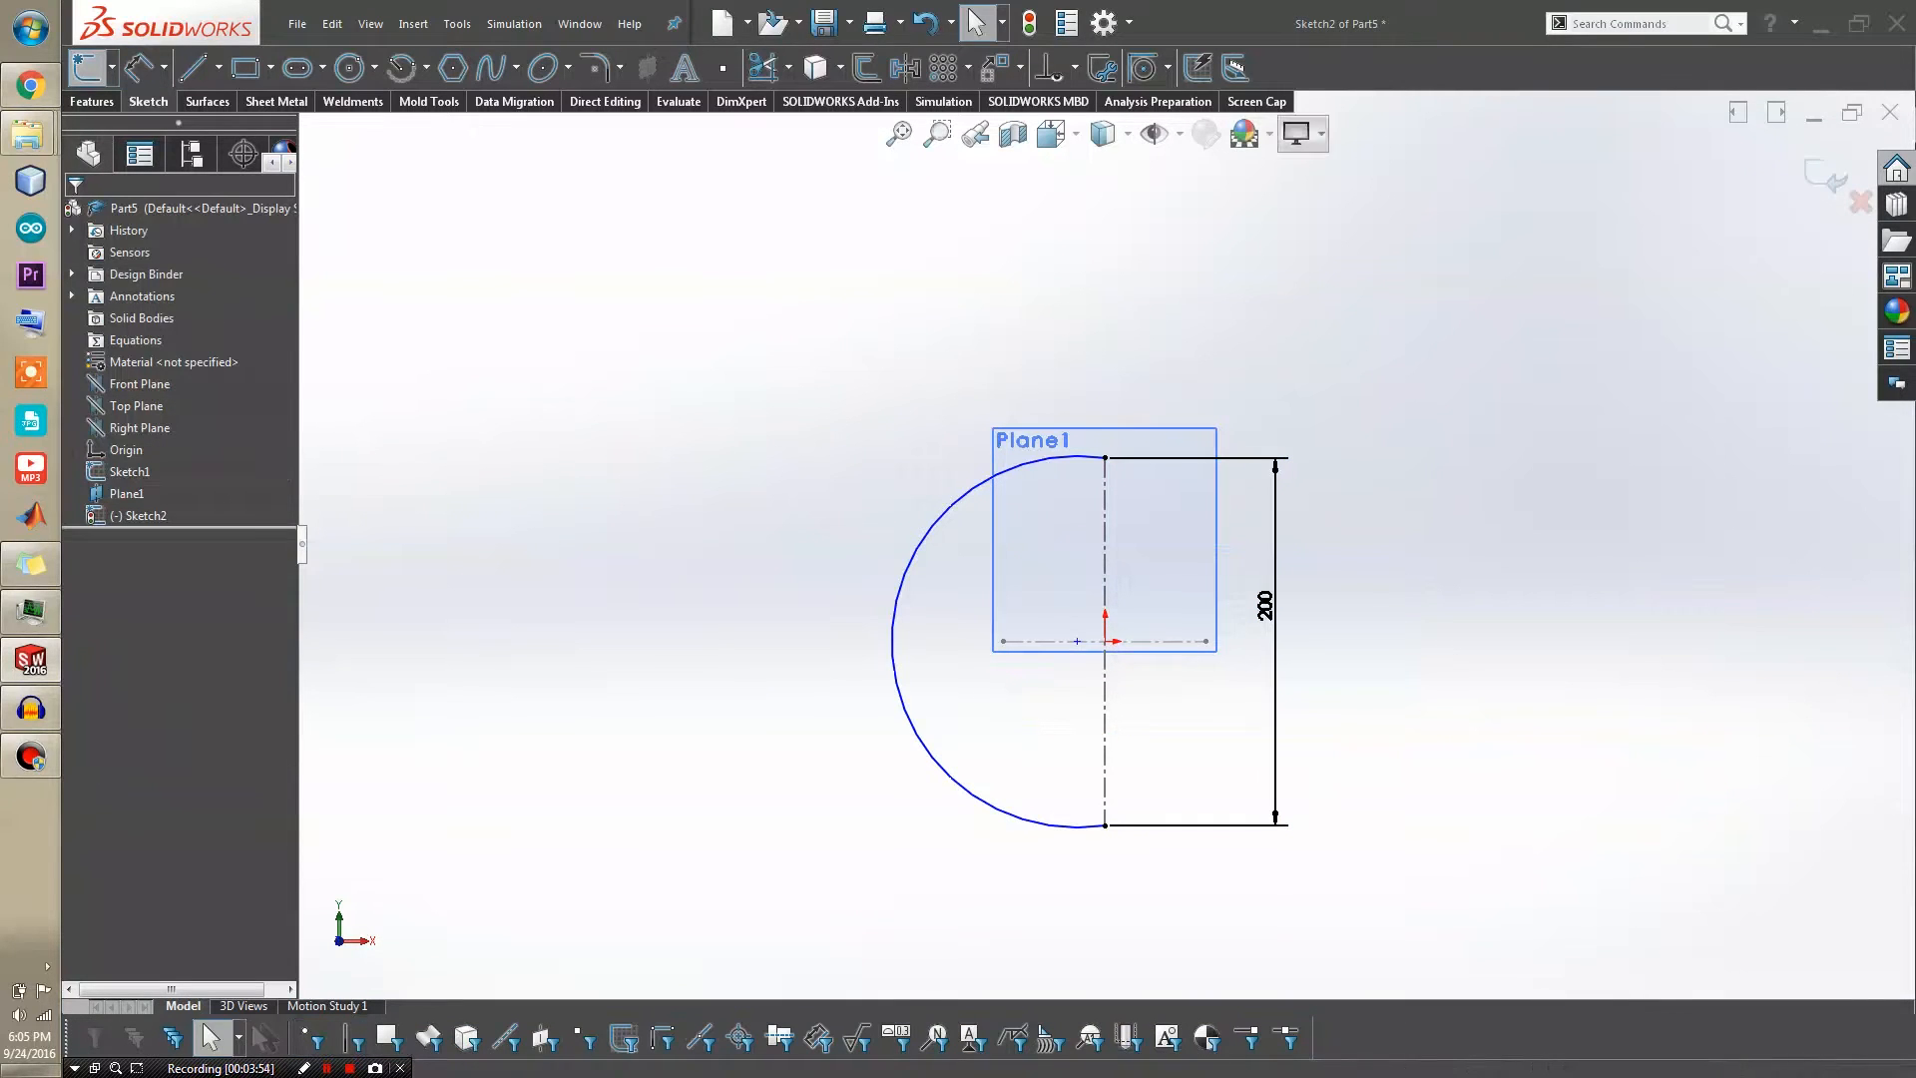
Reshape the arc to nearly a semicircle and draw a horizontal construction line about 81 mm long outward from its upper end
left_click_drag(891, 640, 929, 641)
right_click_drag(1261, 373, 1210, 401)
left_click(1105, 459)
left_click(1254, 458)
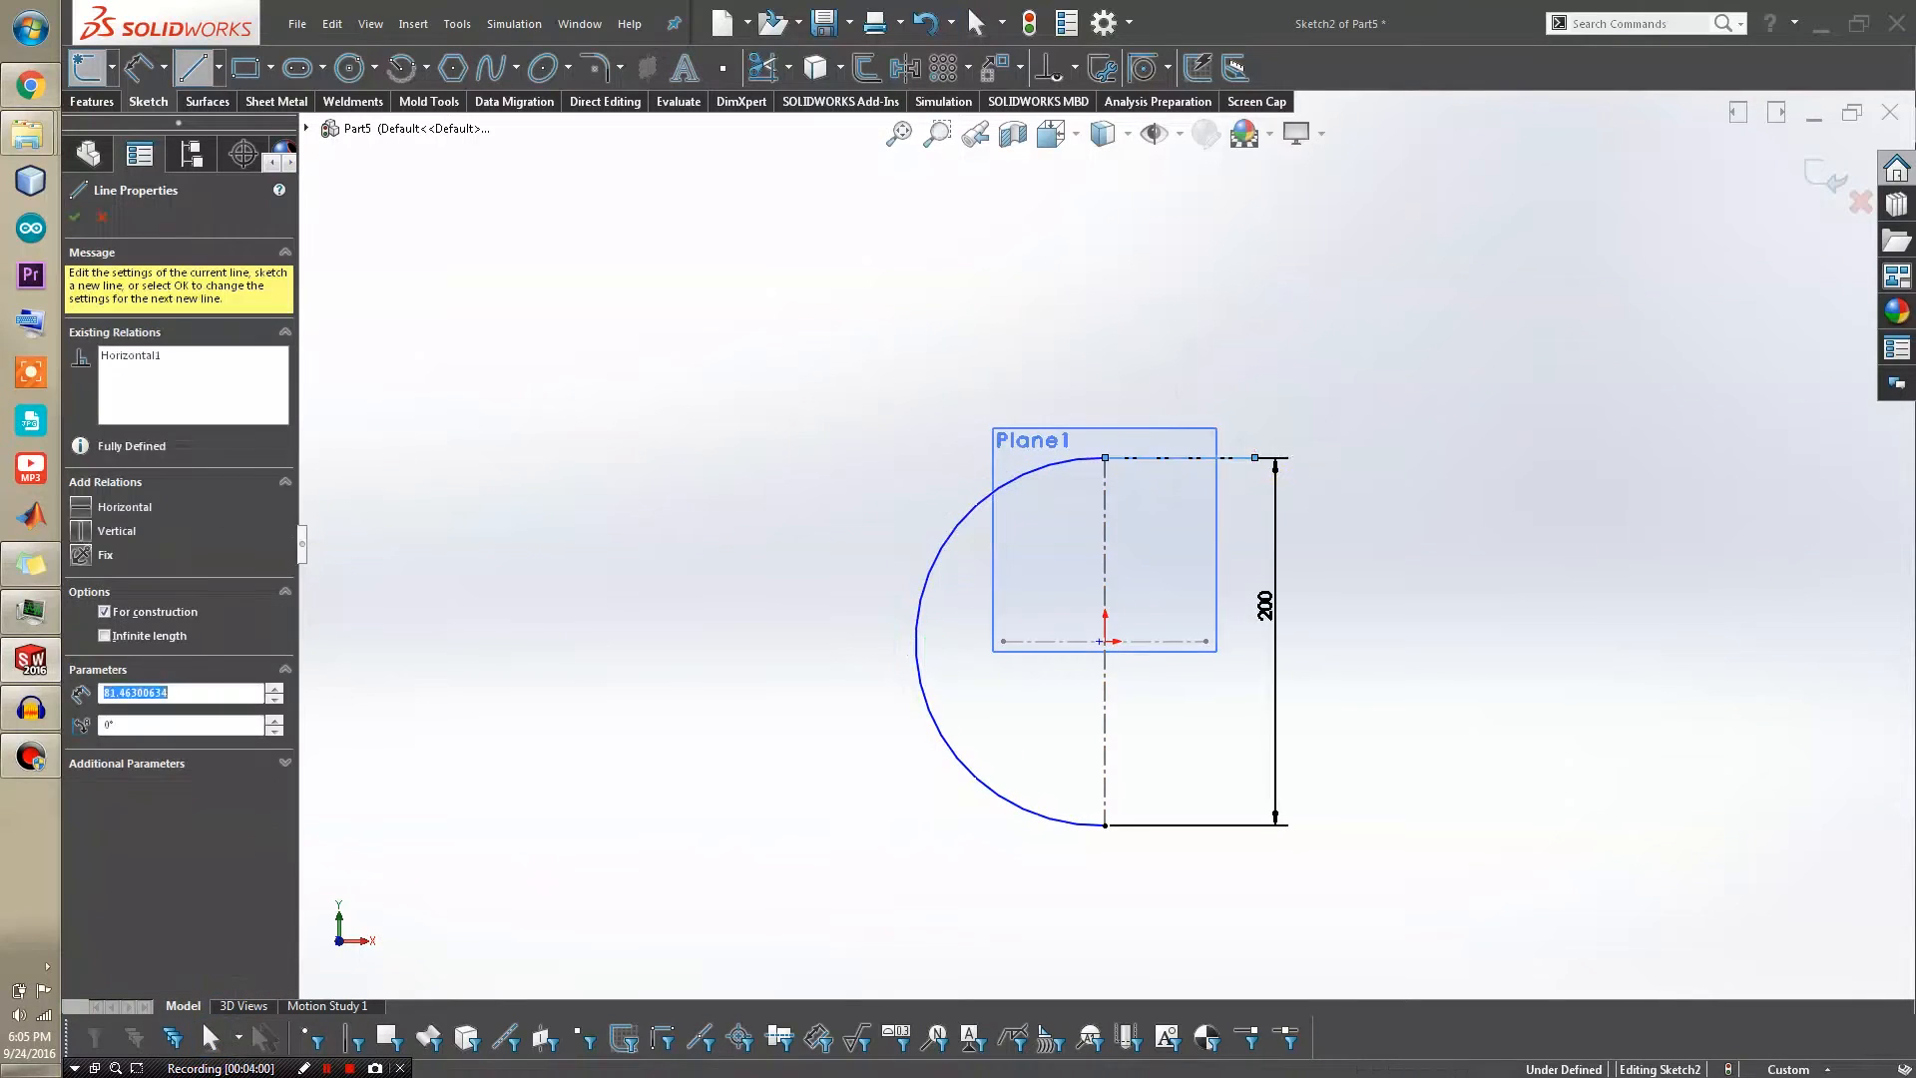
key("Escape")
Draw a shorter horizontal construction line outward from the arc's lower end, parallel to the upper one
mouse_move(1229, 786)
right_mouse_down()
mouse_move(1158, 766)
mouse_move(1160, 703)
mouse_move(1117, 758)
right_mouse_up()
left_click(1105, 824)
left_click(1218, 824)
key("Escape")
Try to add a relation between the upper and lower horizontal construction lines, and undo it
left_click(1188, 458)
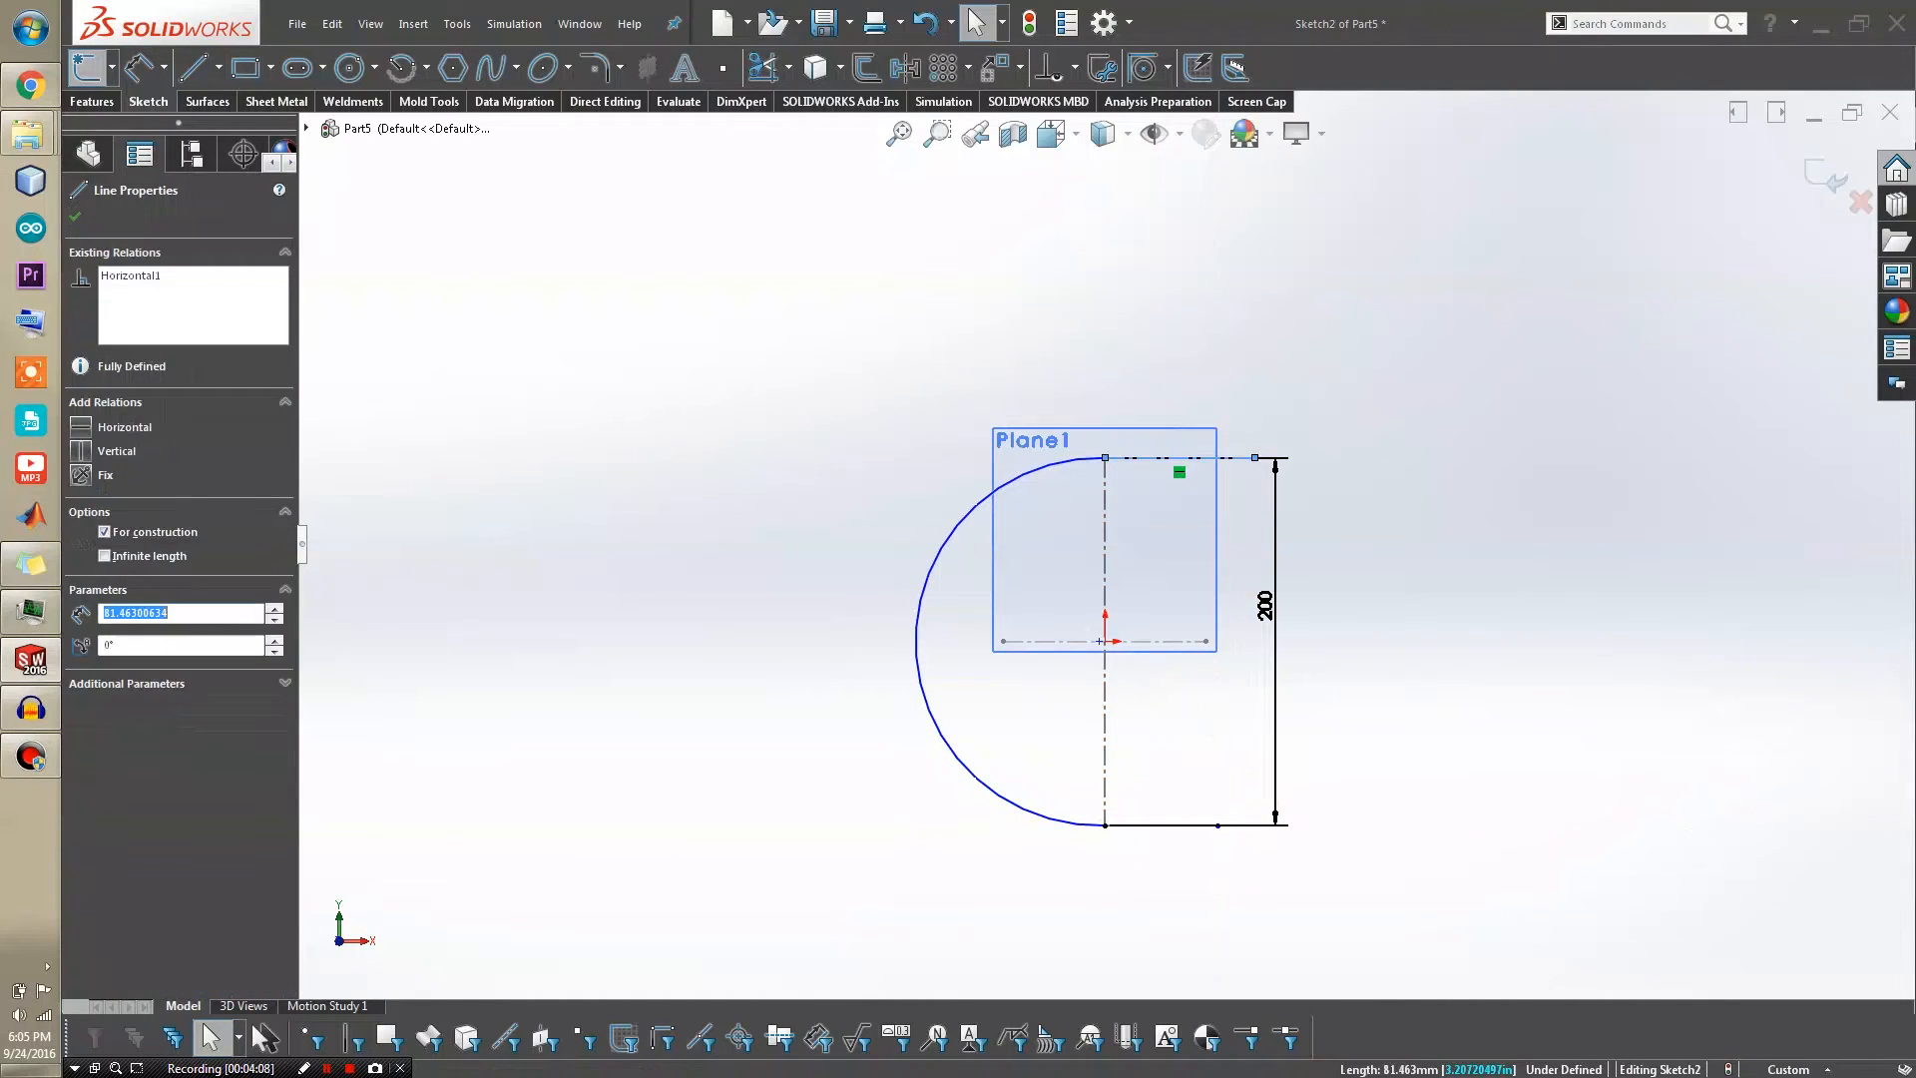
left_click(1163, 824, "ctrl")
left_click(1281, 737)
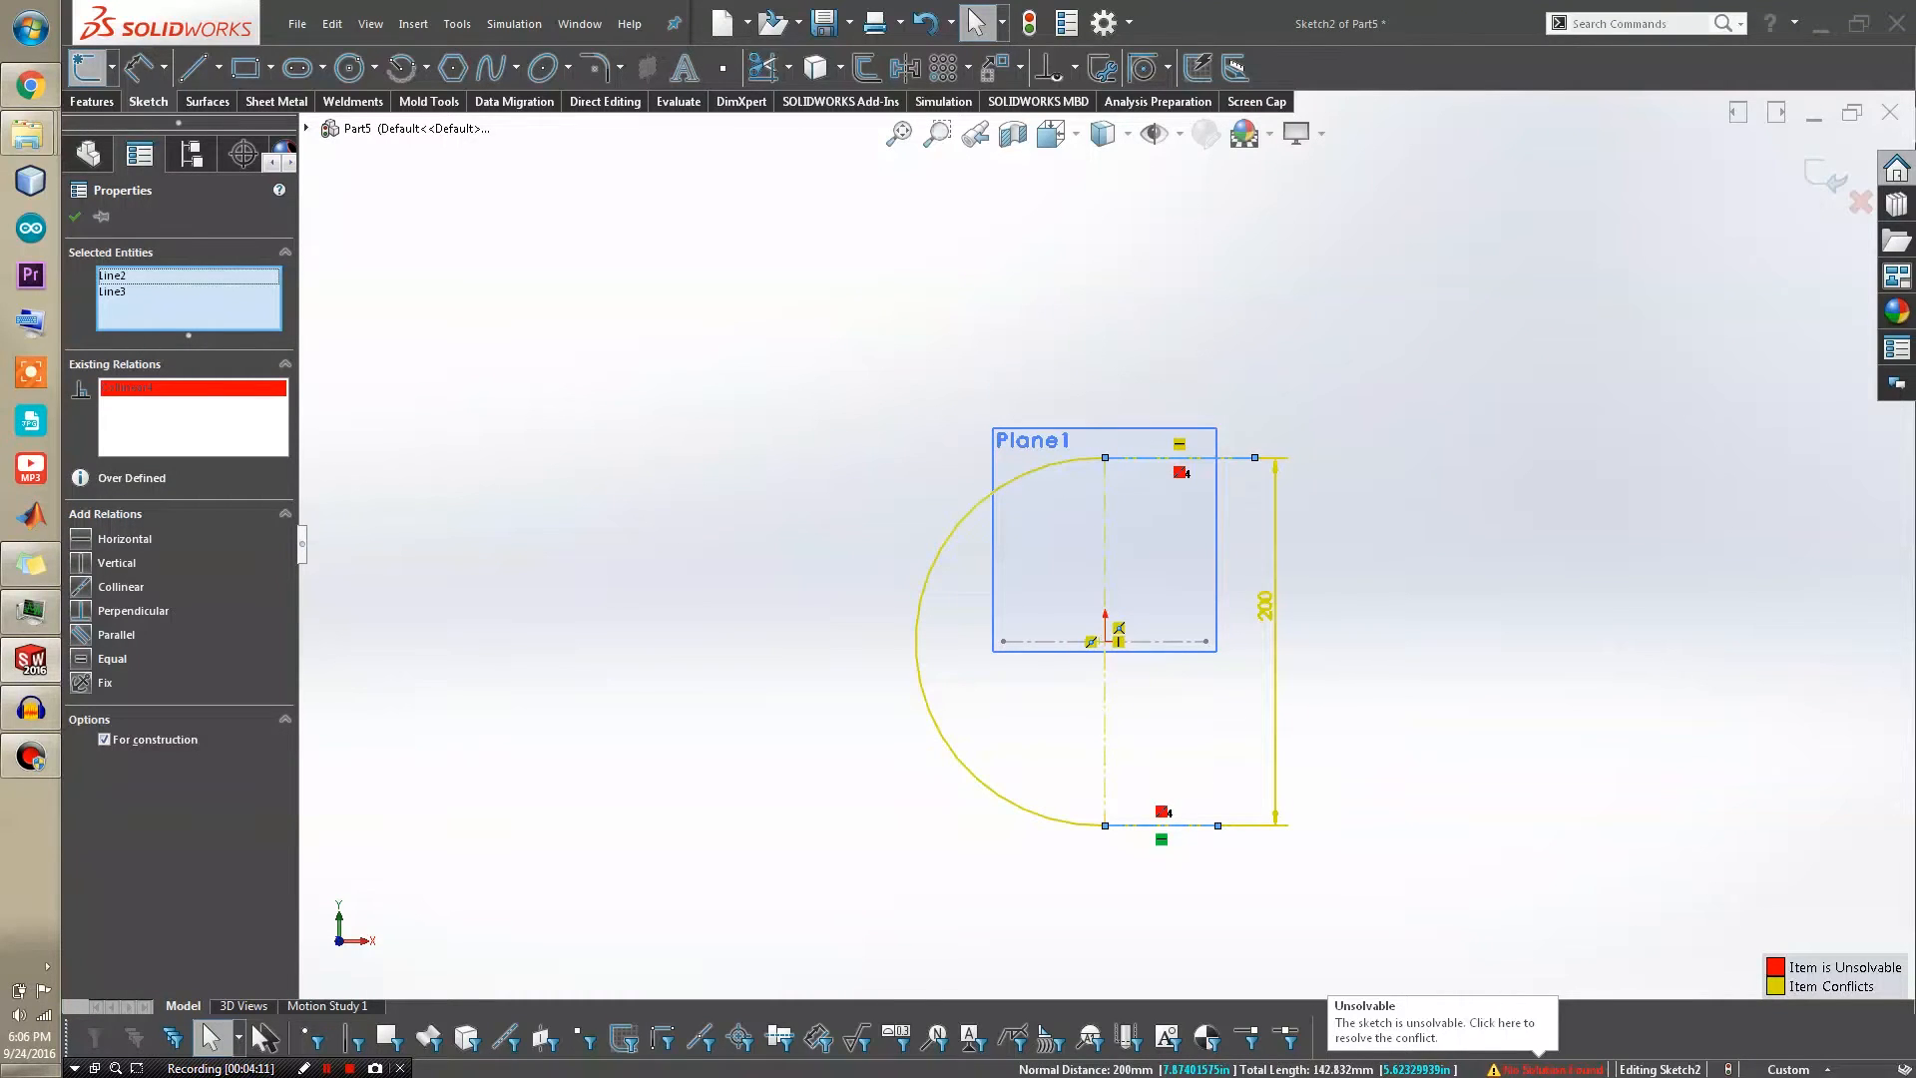
key("ctrl+z")
key("Escape")
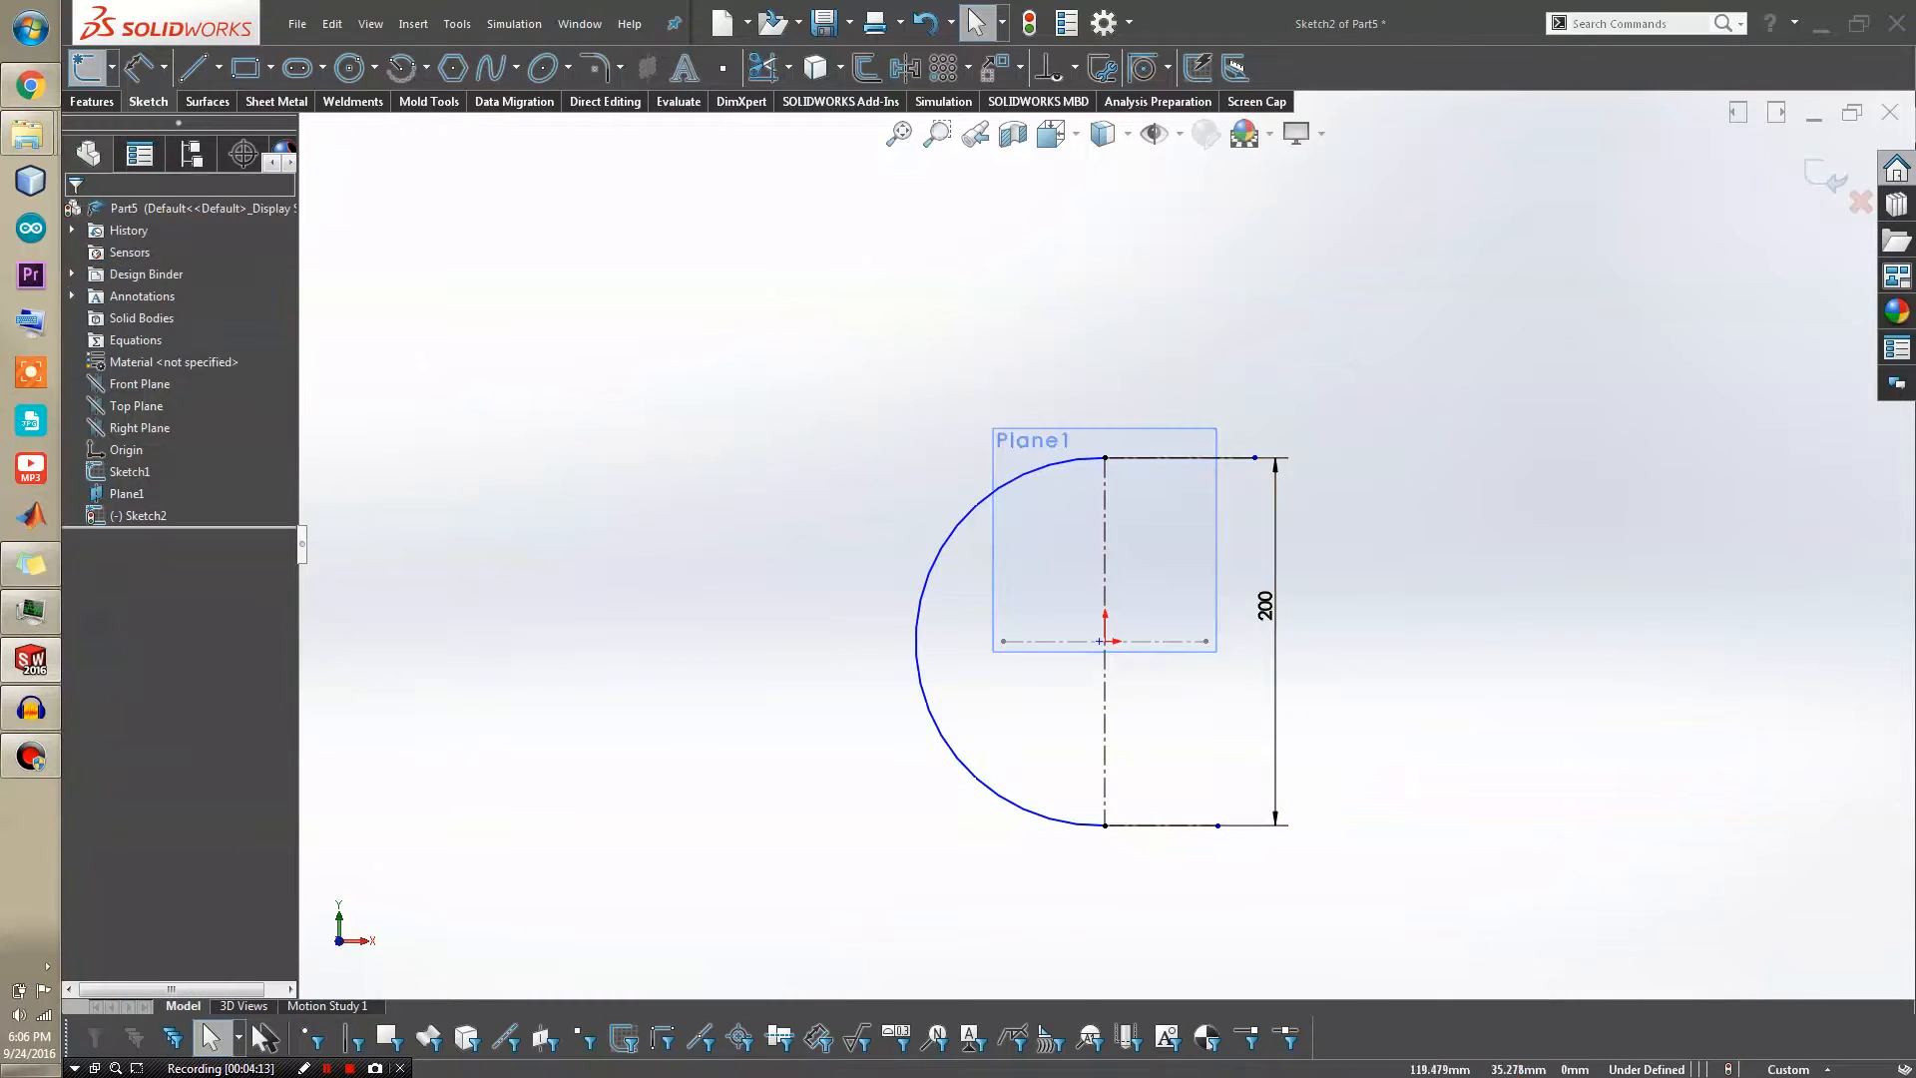
Make the arc tangent to the upper horizontal construction line and exit the sketch
left_click(916, 641)
left_click(1177, 458, "ctrl")
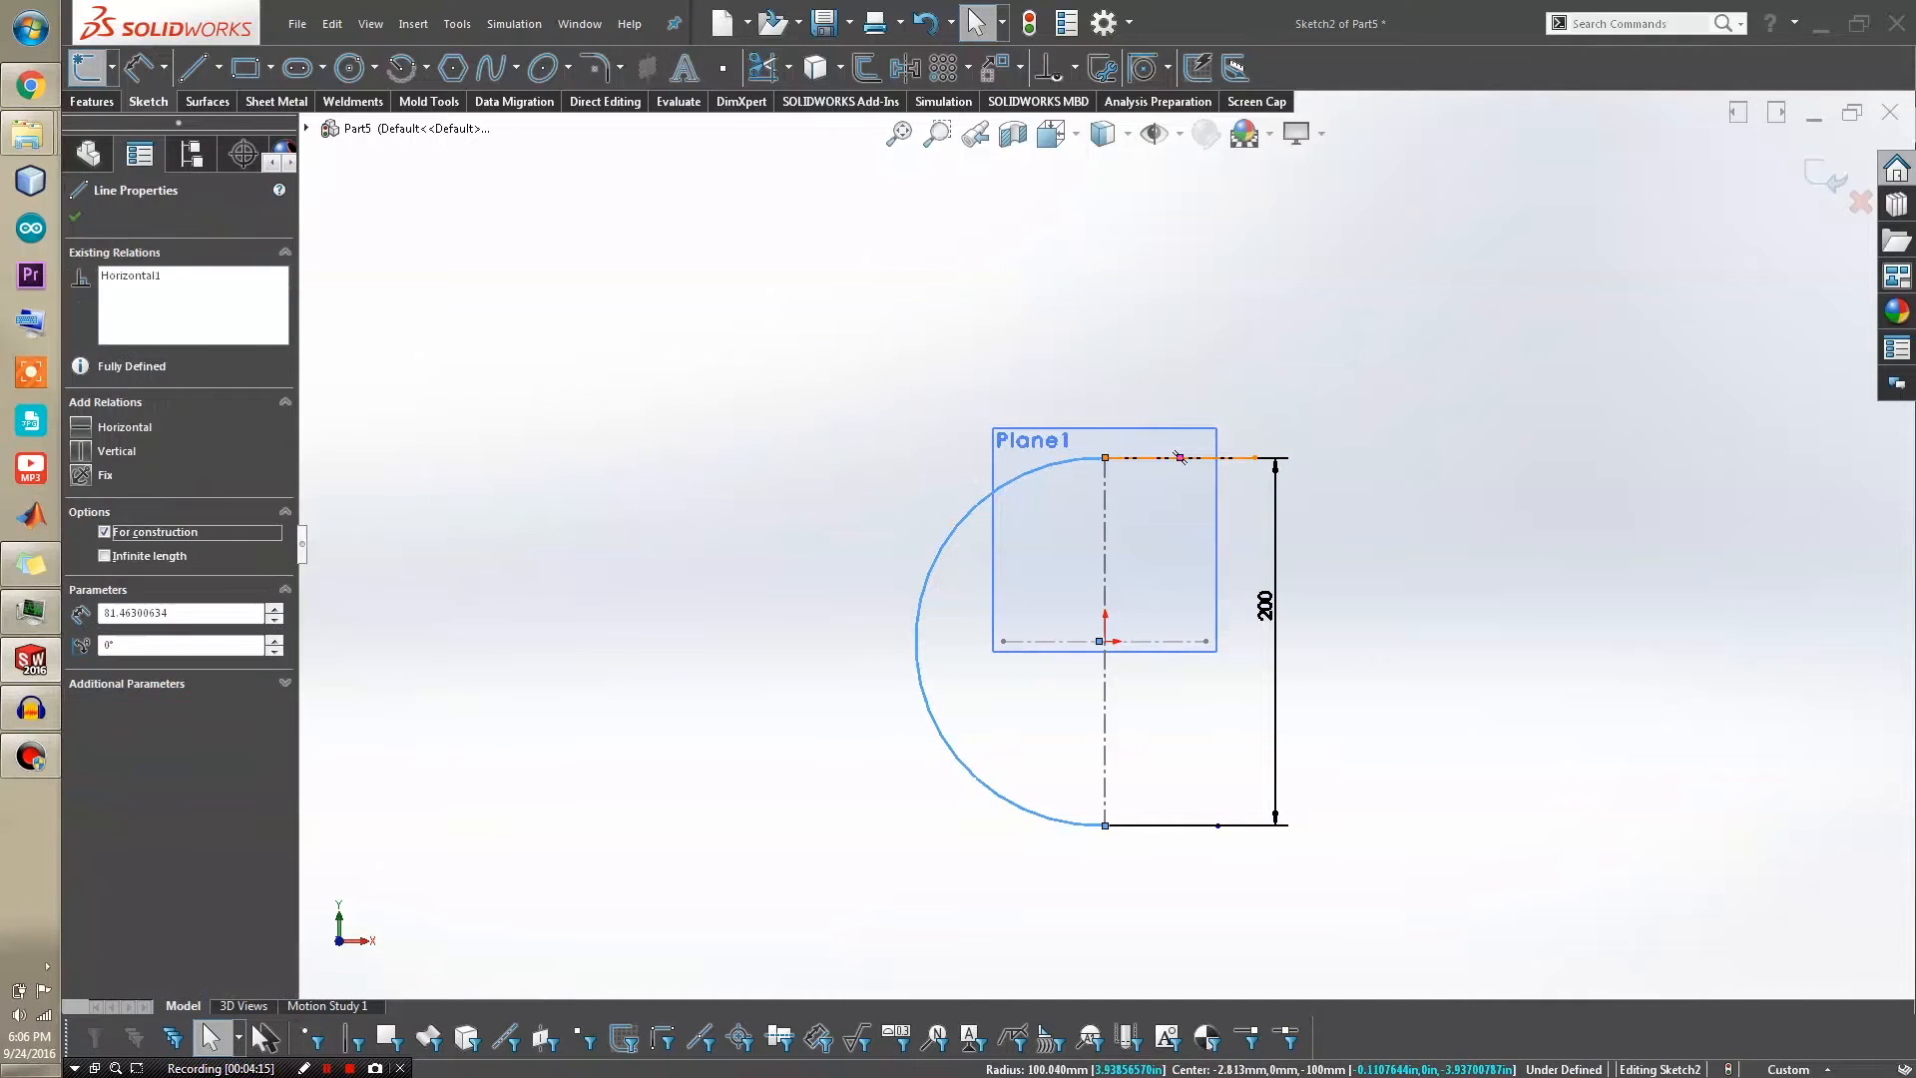
left_click(1226, 375)
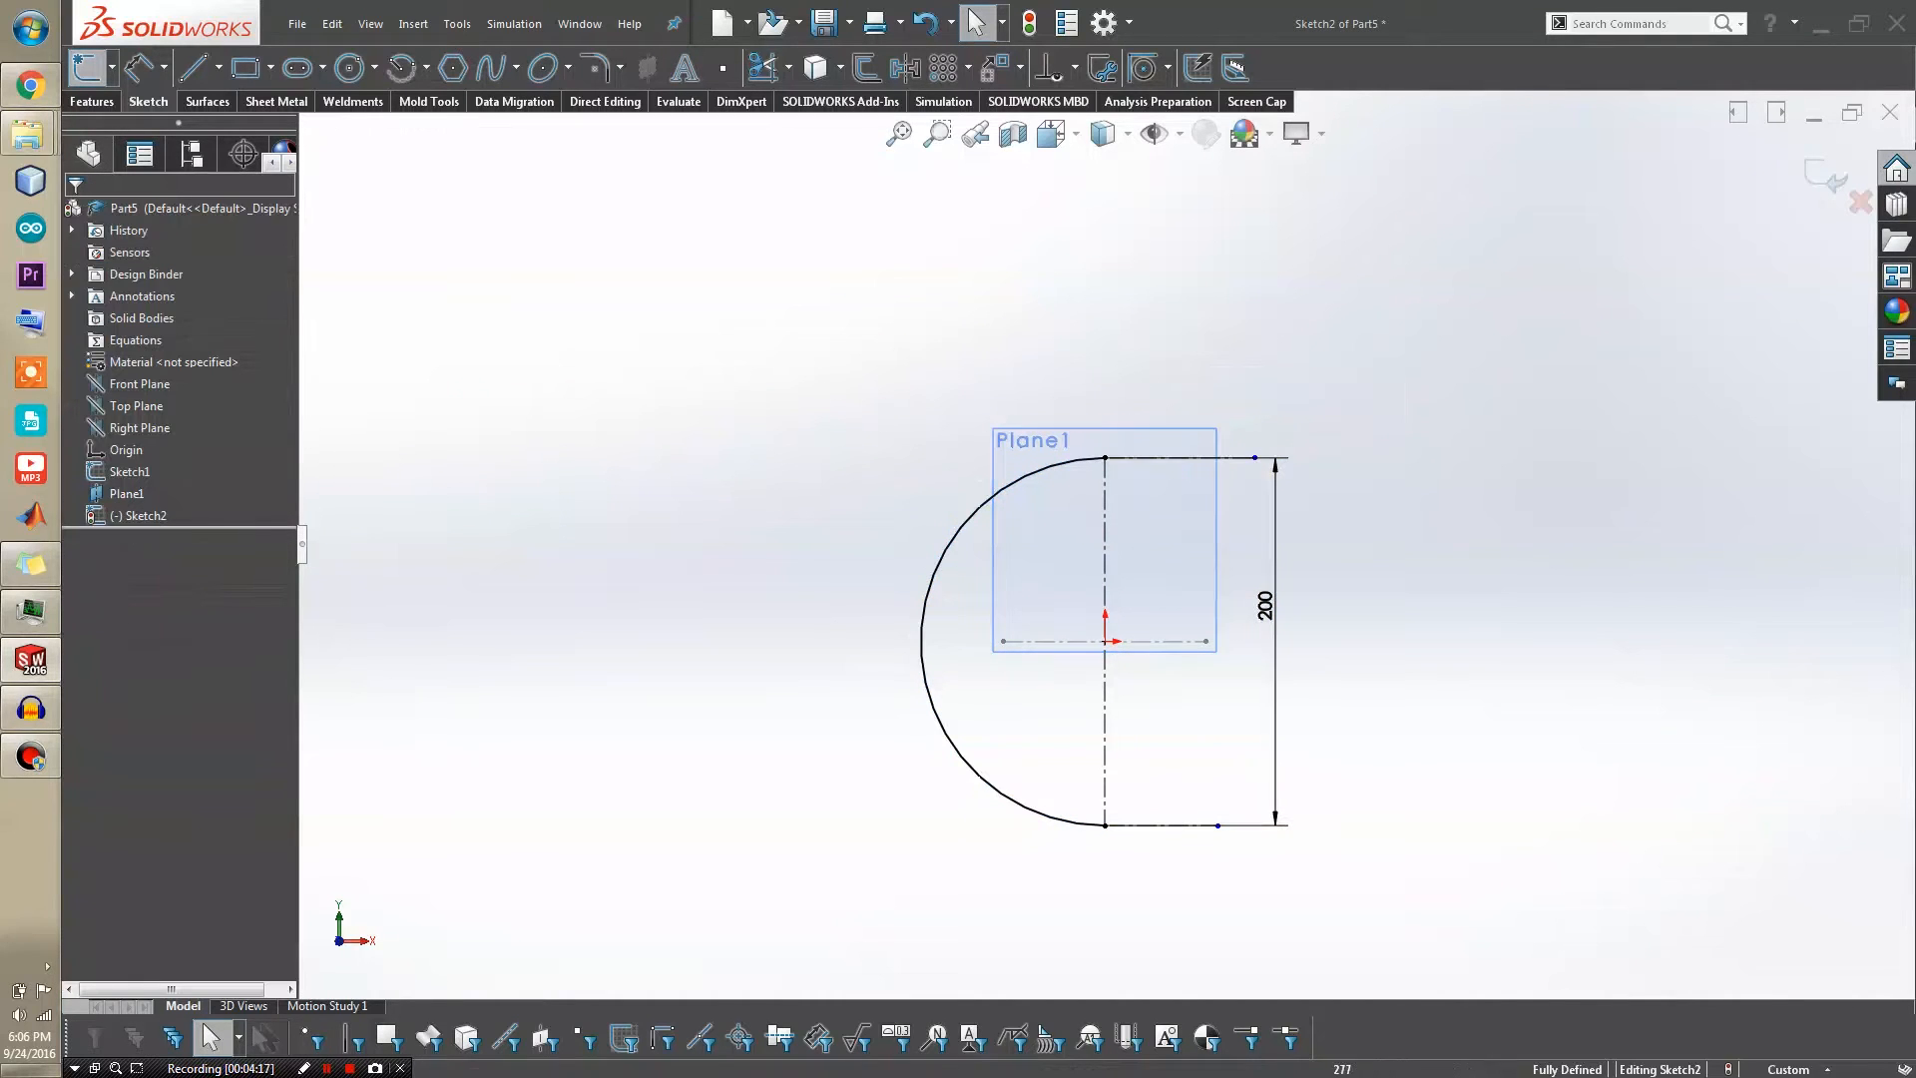
left_click(1163, 544)
left_click(1826, 175)
Hide Plane1 and the first sketch's horizontal construction line so only the arc sketch remains displayed
left_click(1117, 279)
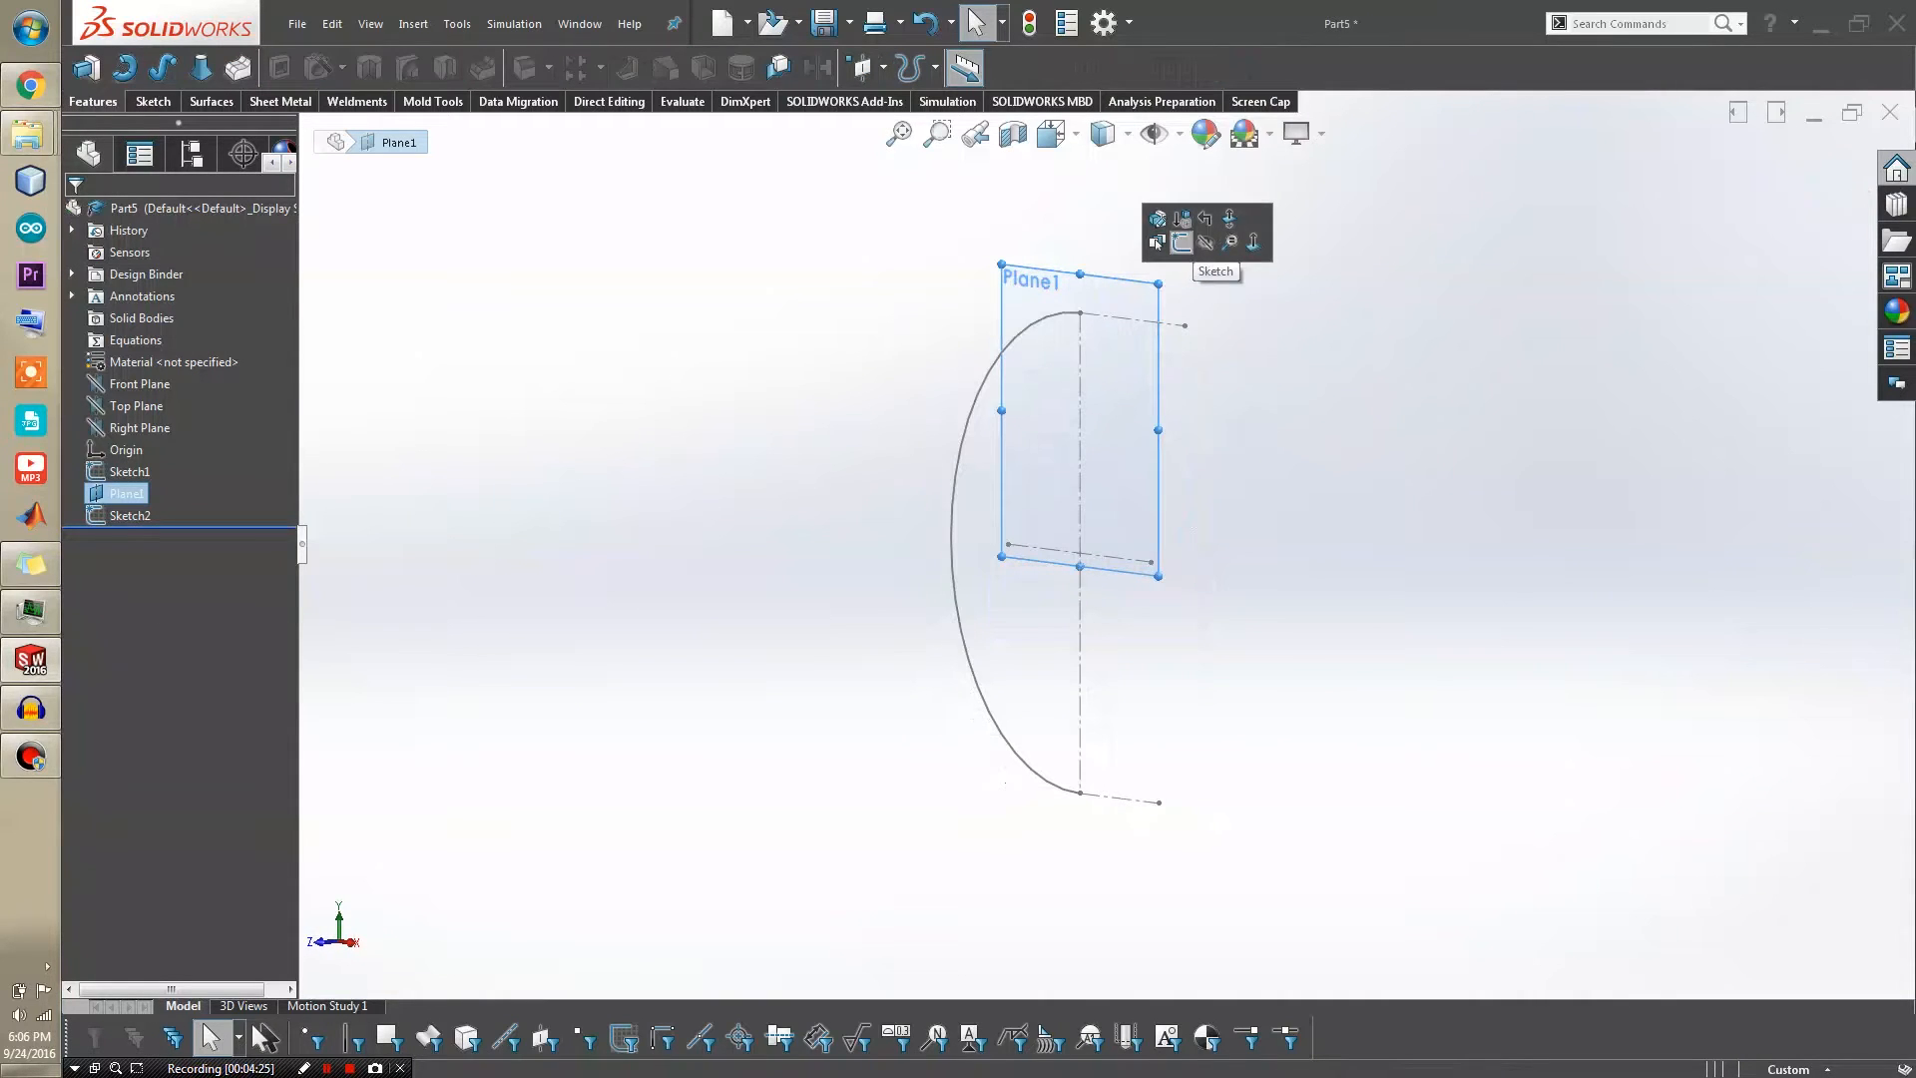
left_click(1205, 243)
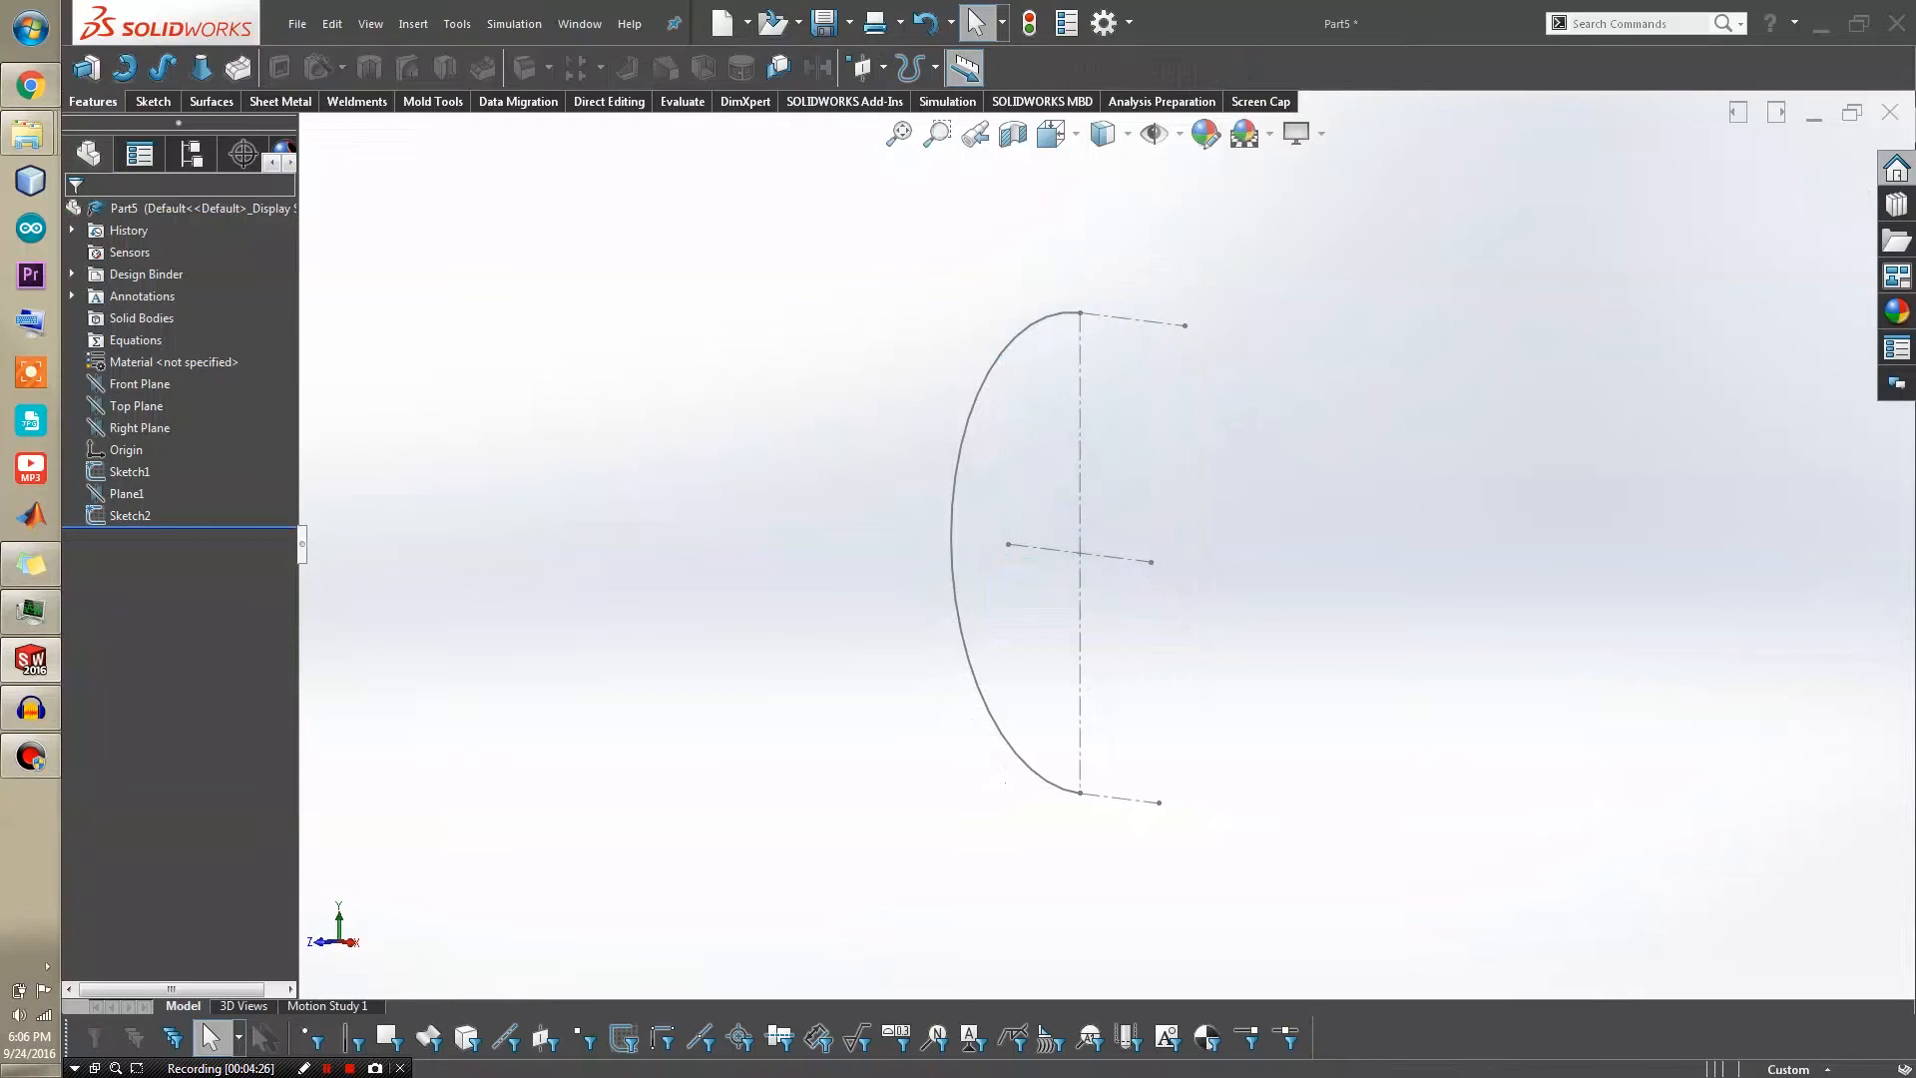
left_click(1120, 558)
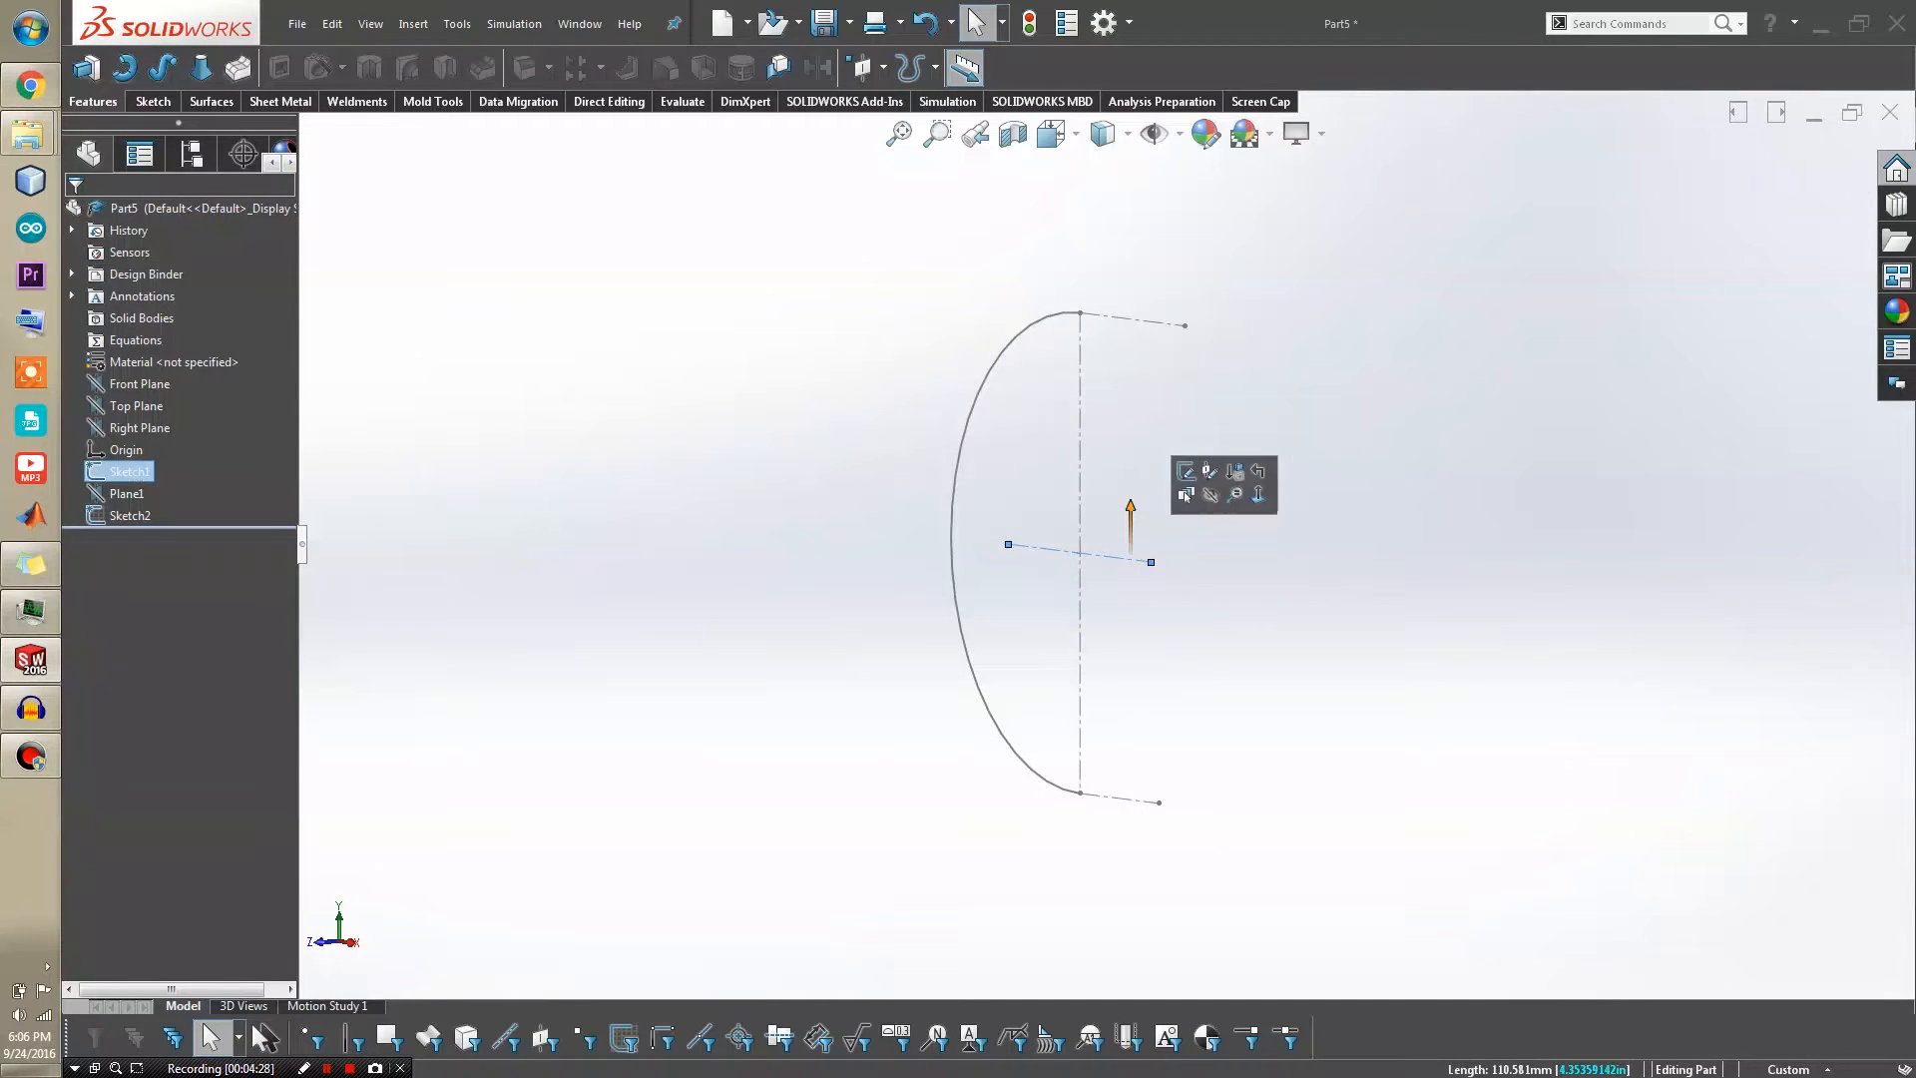
left_click(1206, 495)
middle_click_drag(1048, 554, 1121, 549)
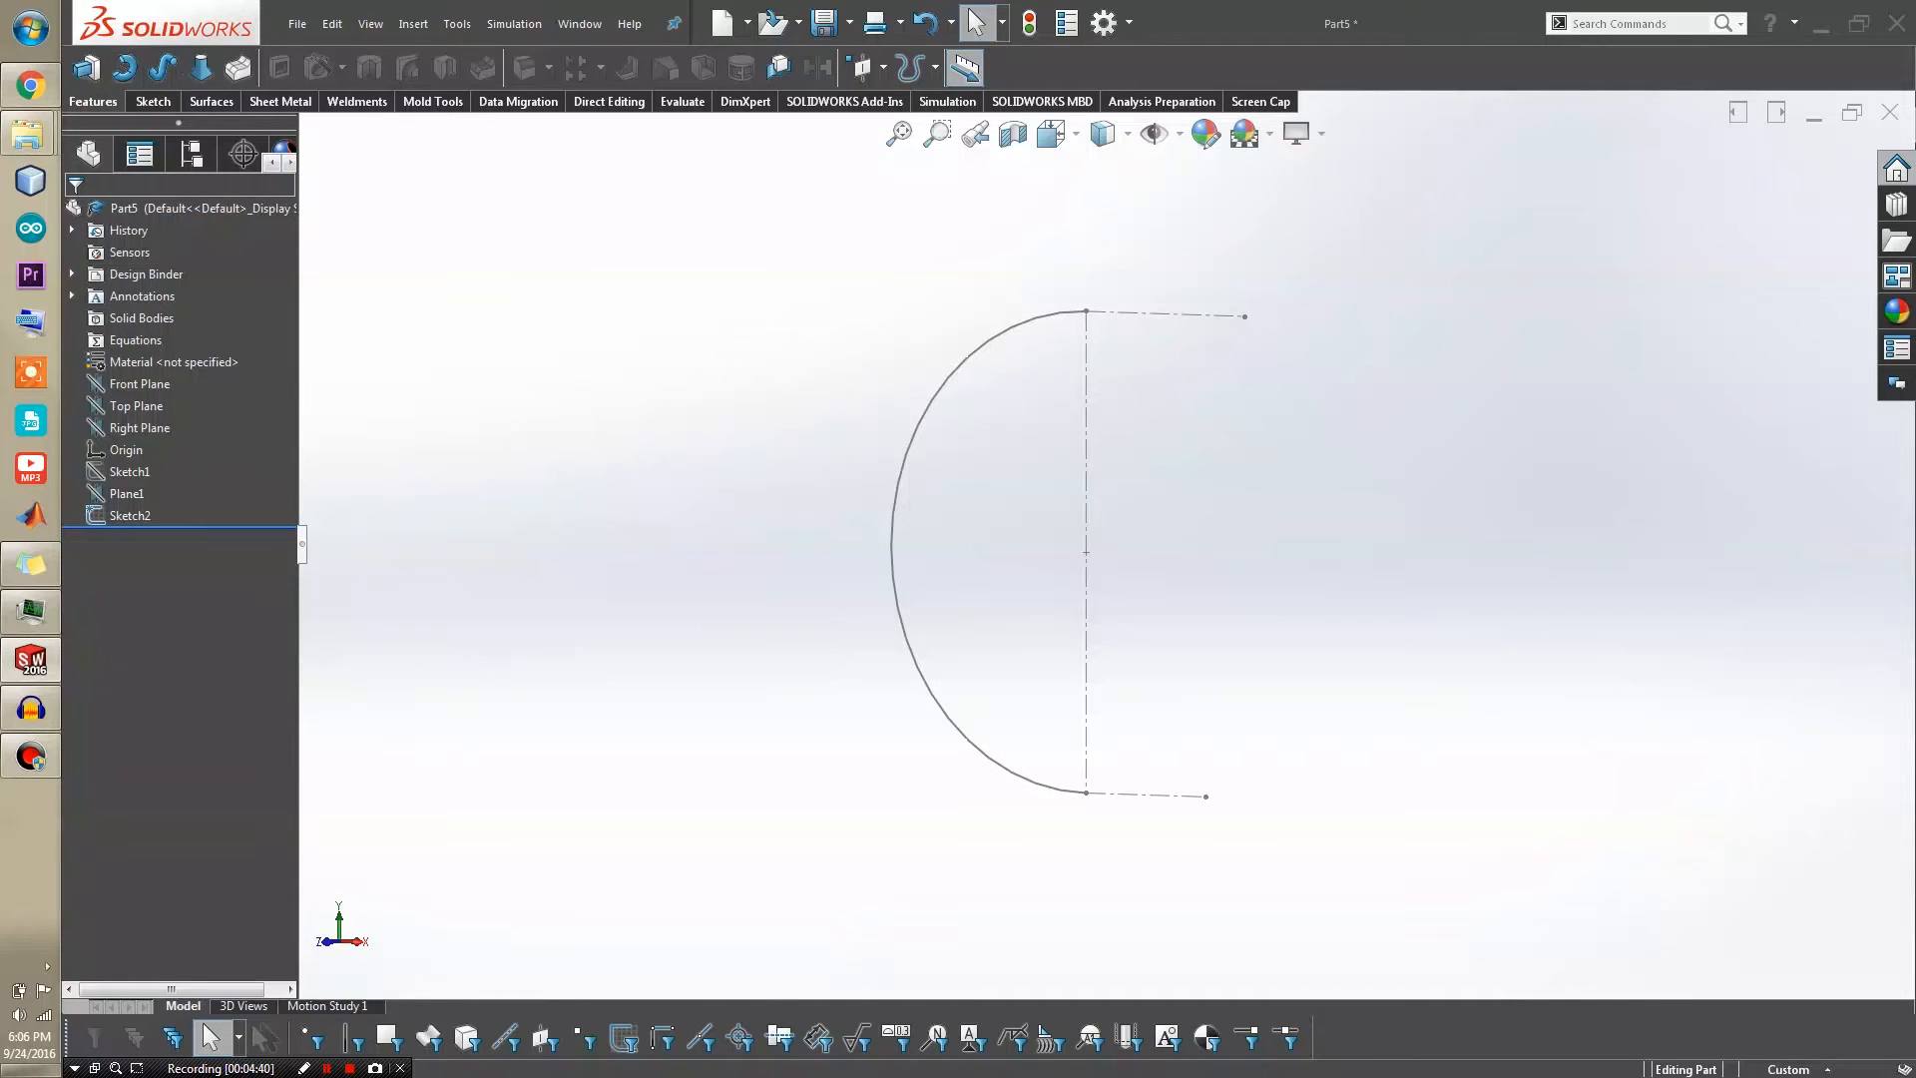
Start a Revolved Surface from the arc sketch, using the vertical construction line as the axis of revolution
left_click(210, 101)
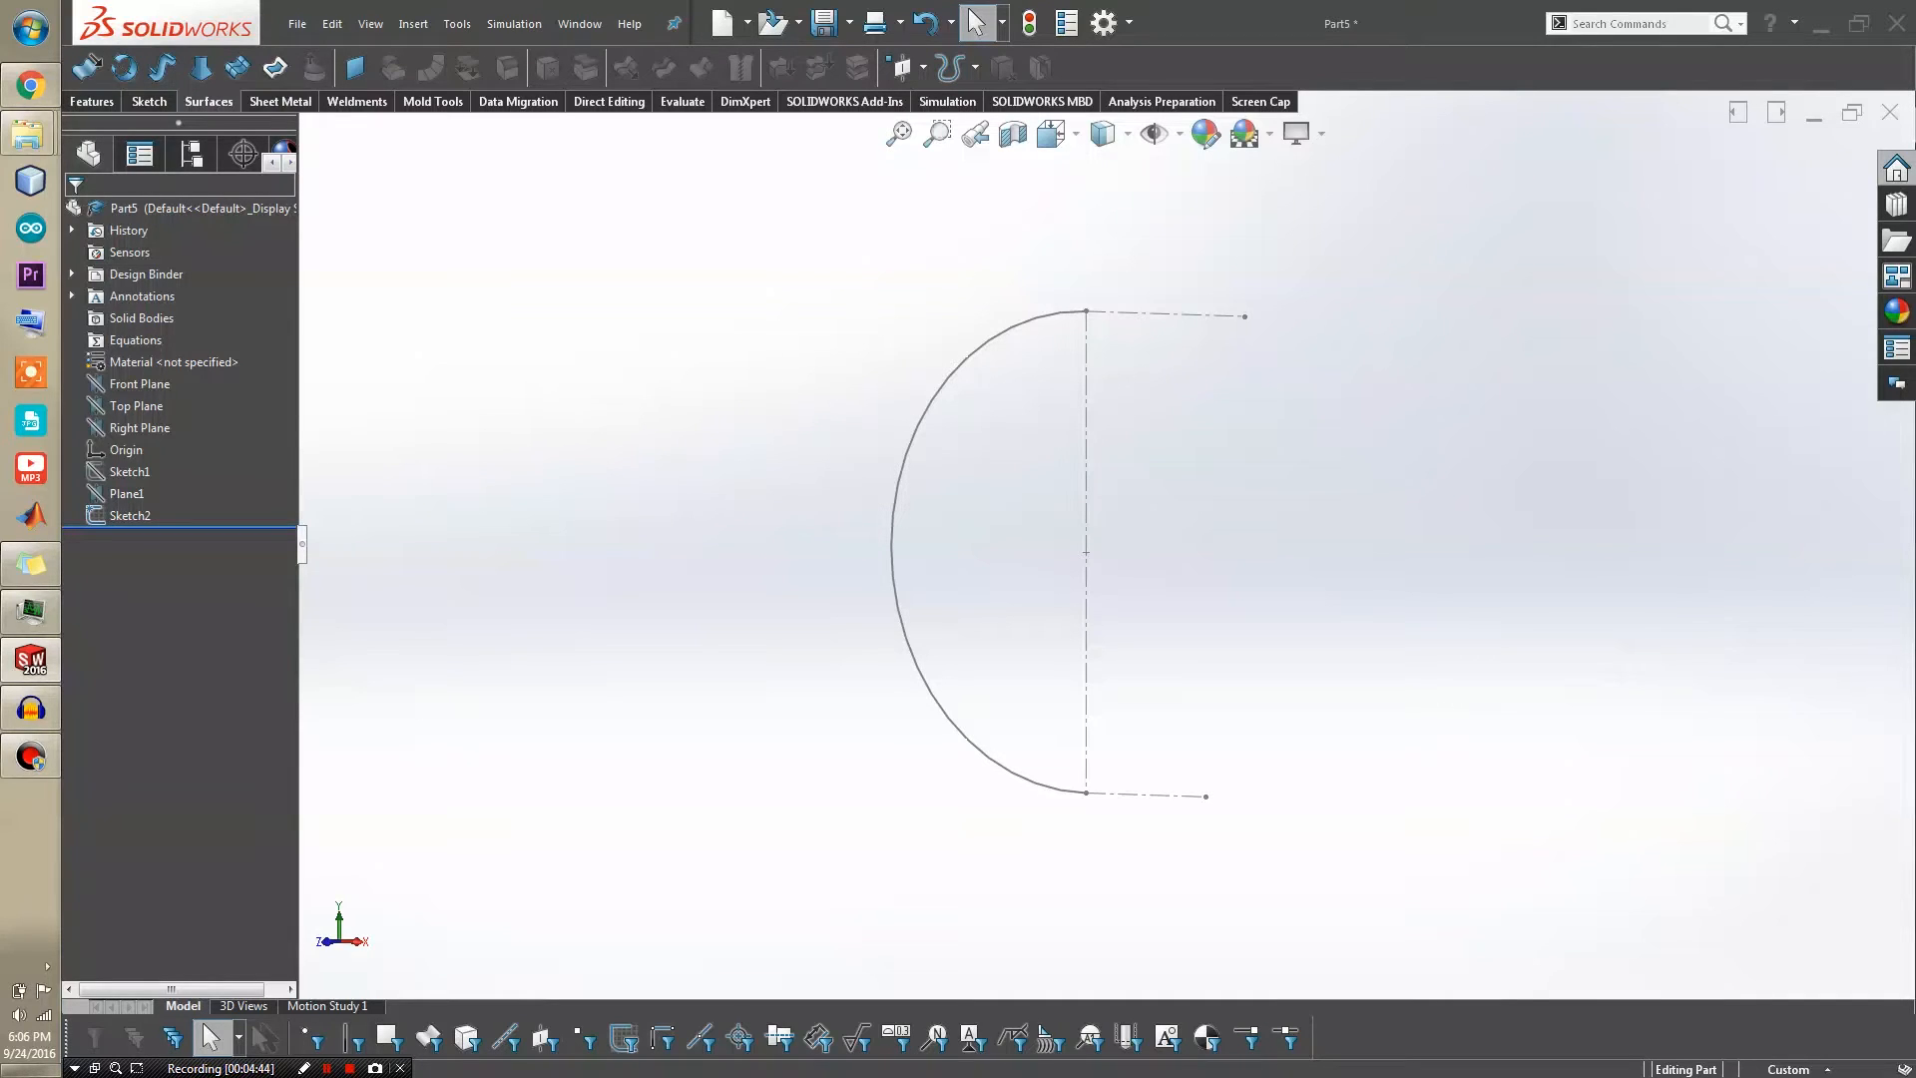
left_click(124, 66)
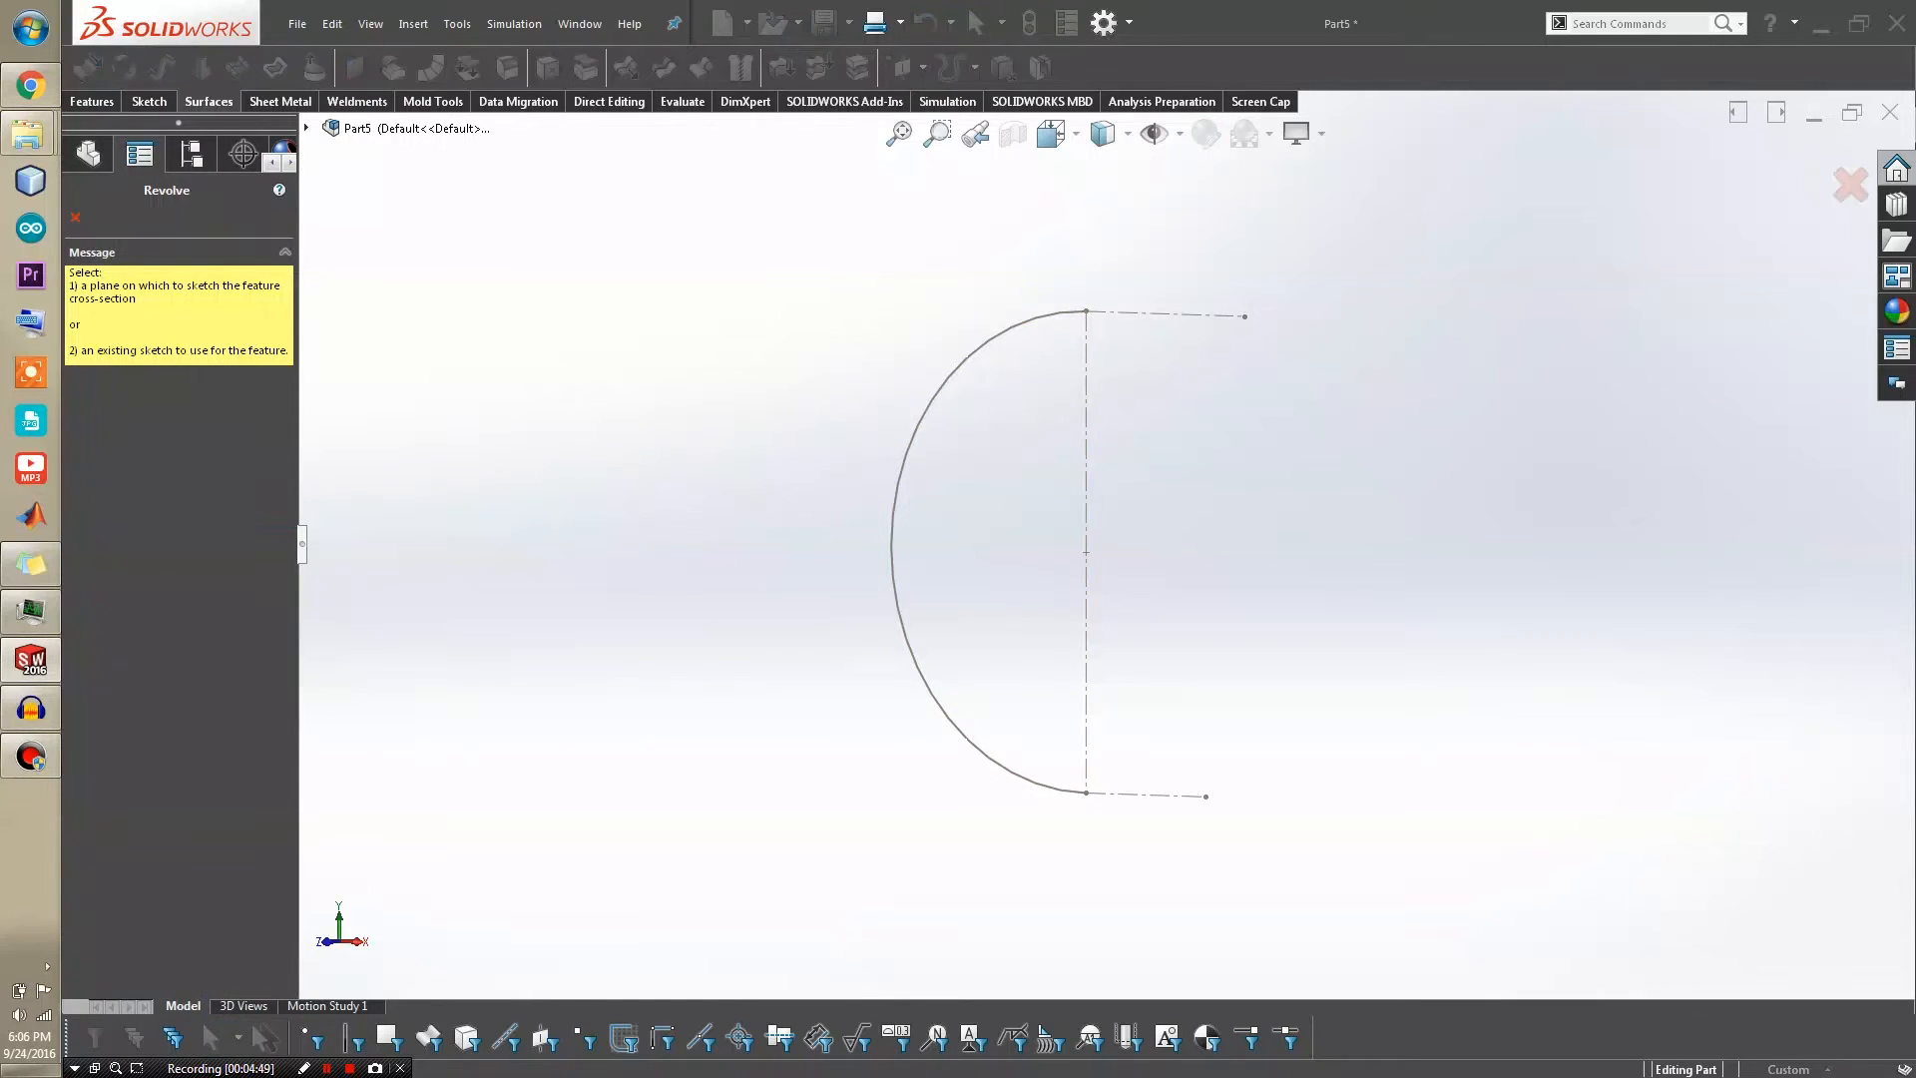
left_click(897, 485)
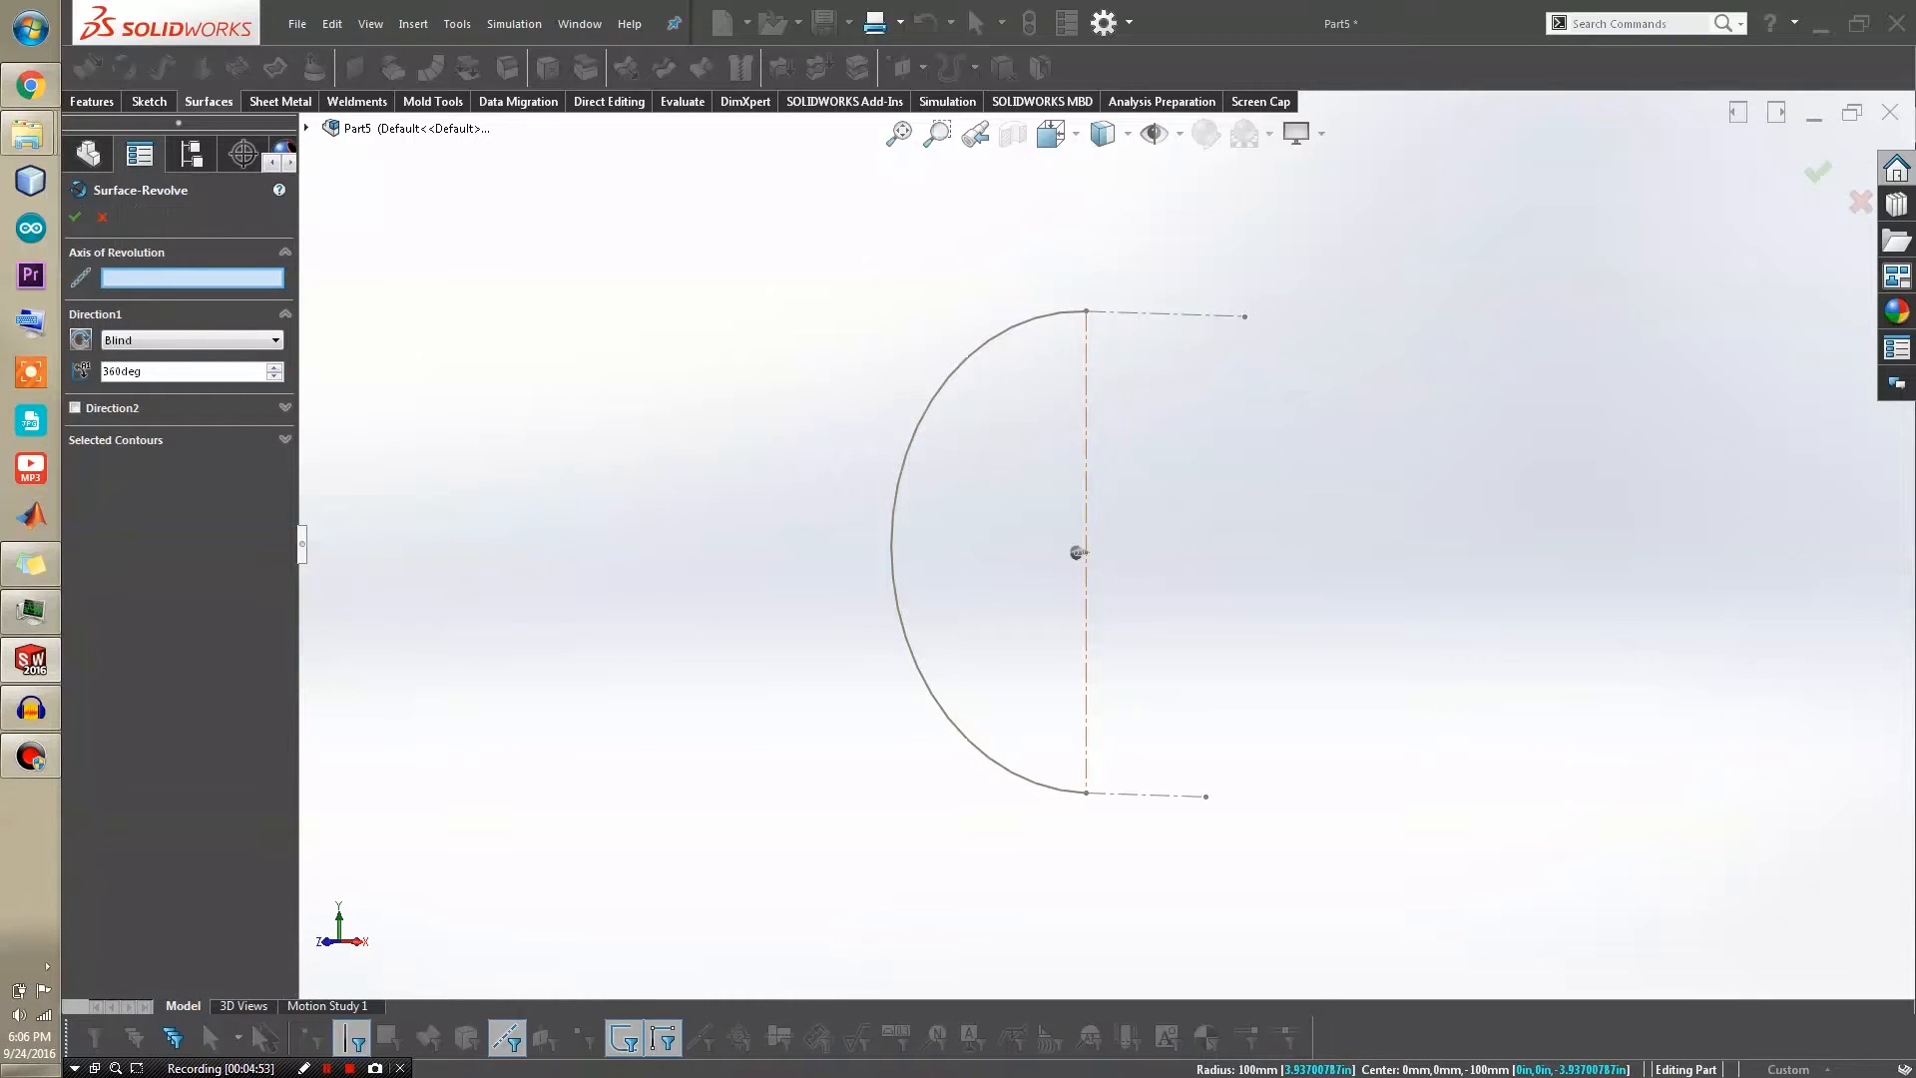
left_click(1085, 551)
middle_click_drag(1088, 554, 1153, 604)
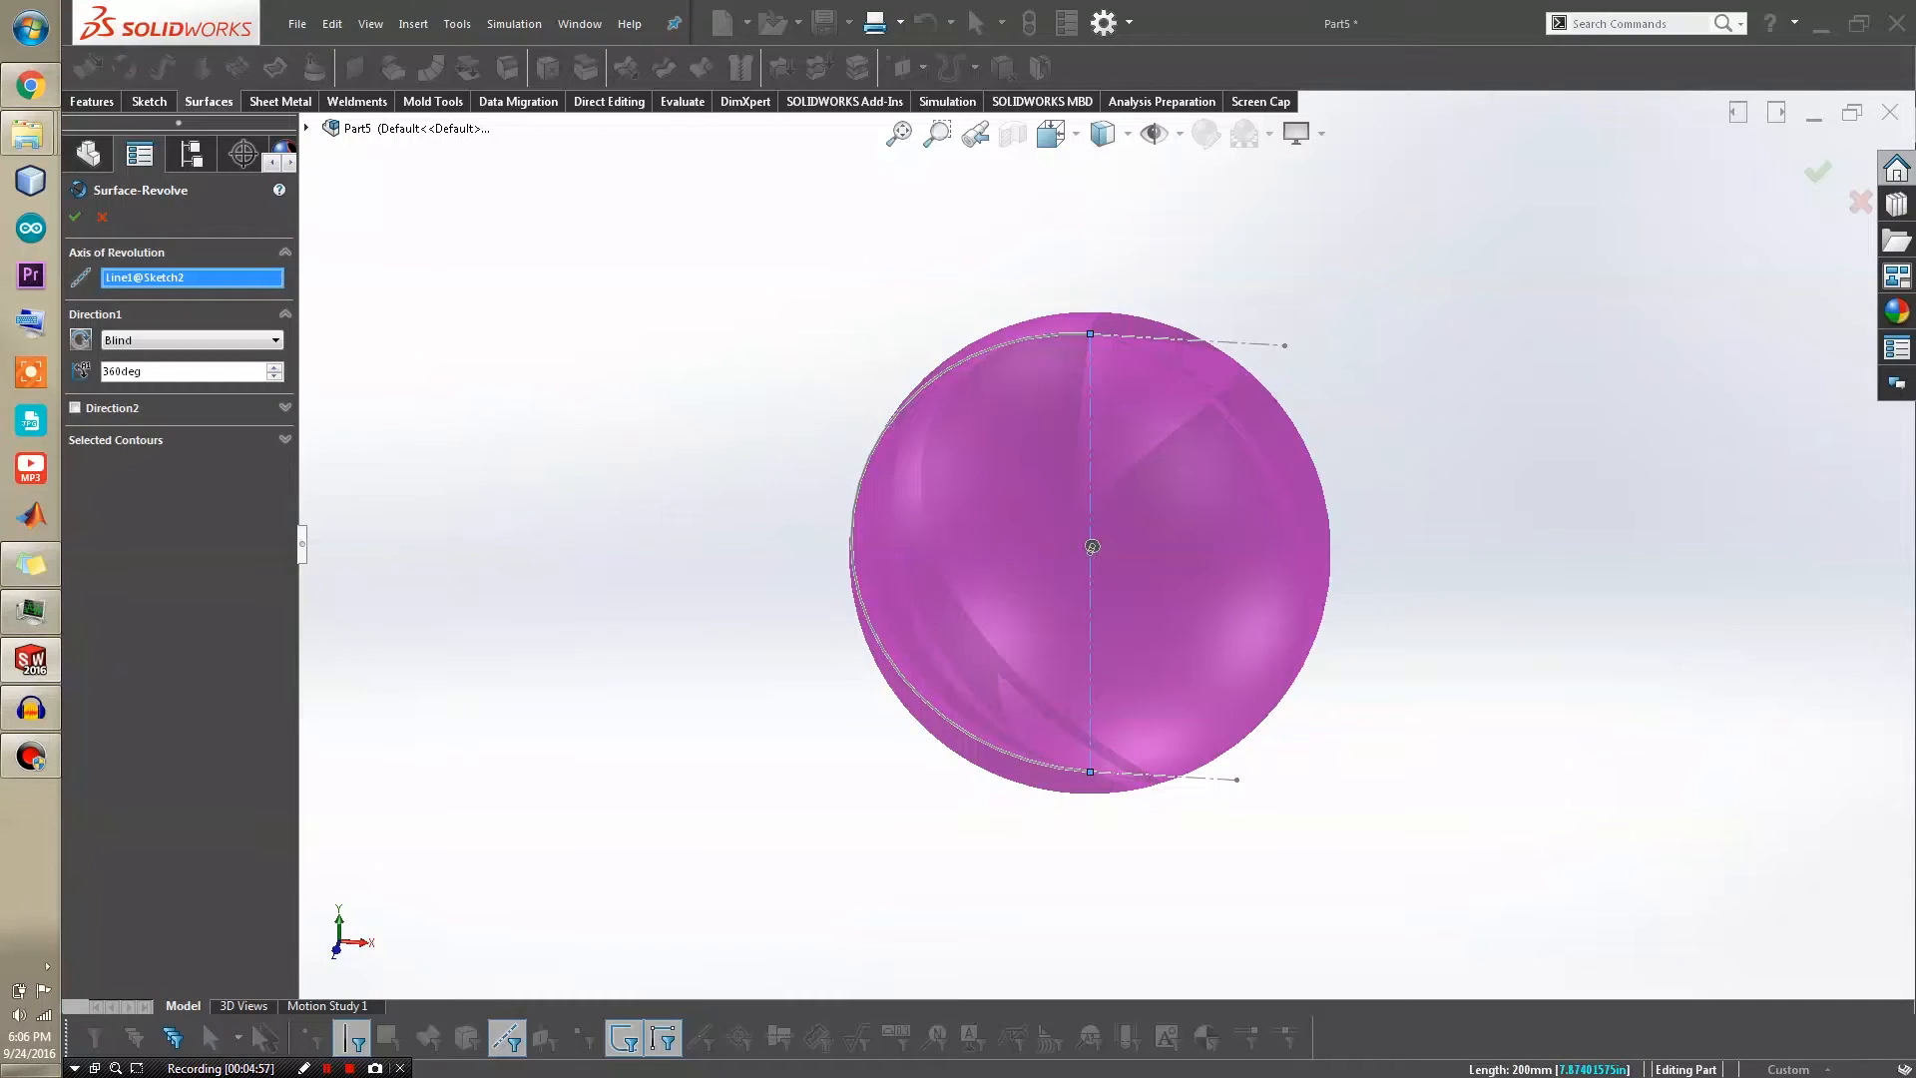
Set the revolve angle to 180 degrees, reverse its direction, and create the hemispherical surface
double_click(170, 371)
type("180")
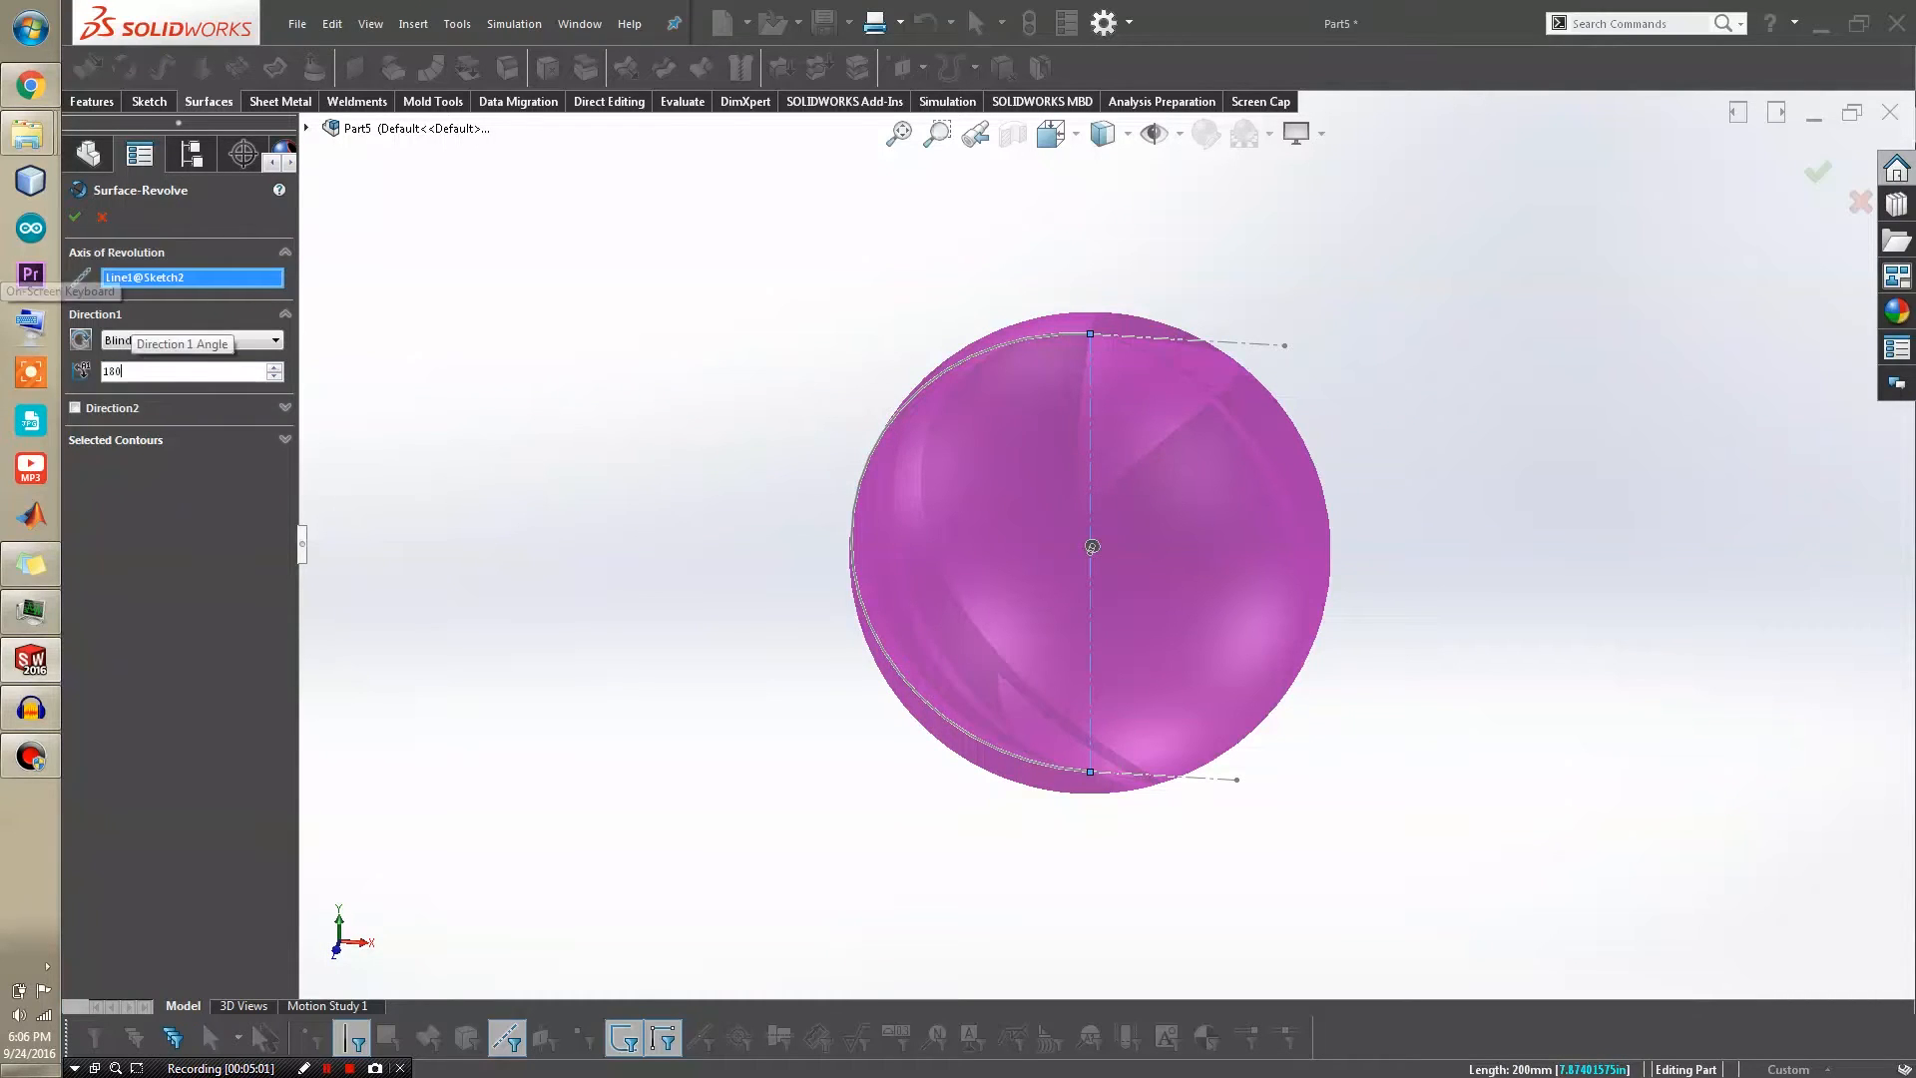
key("Return")
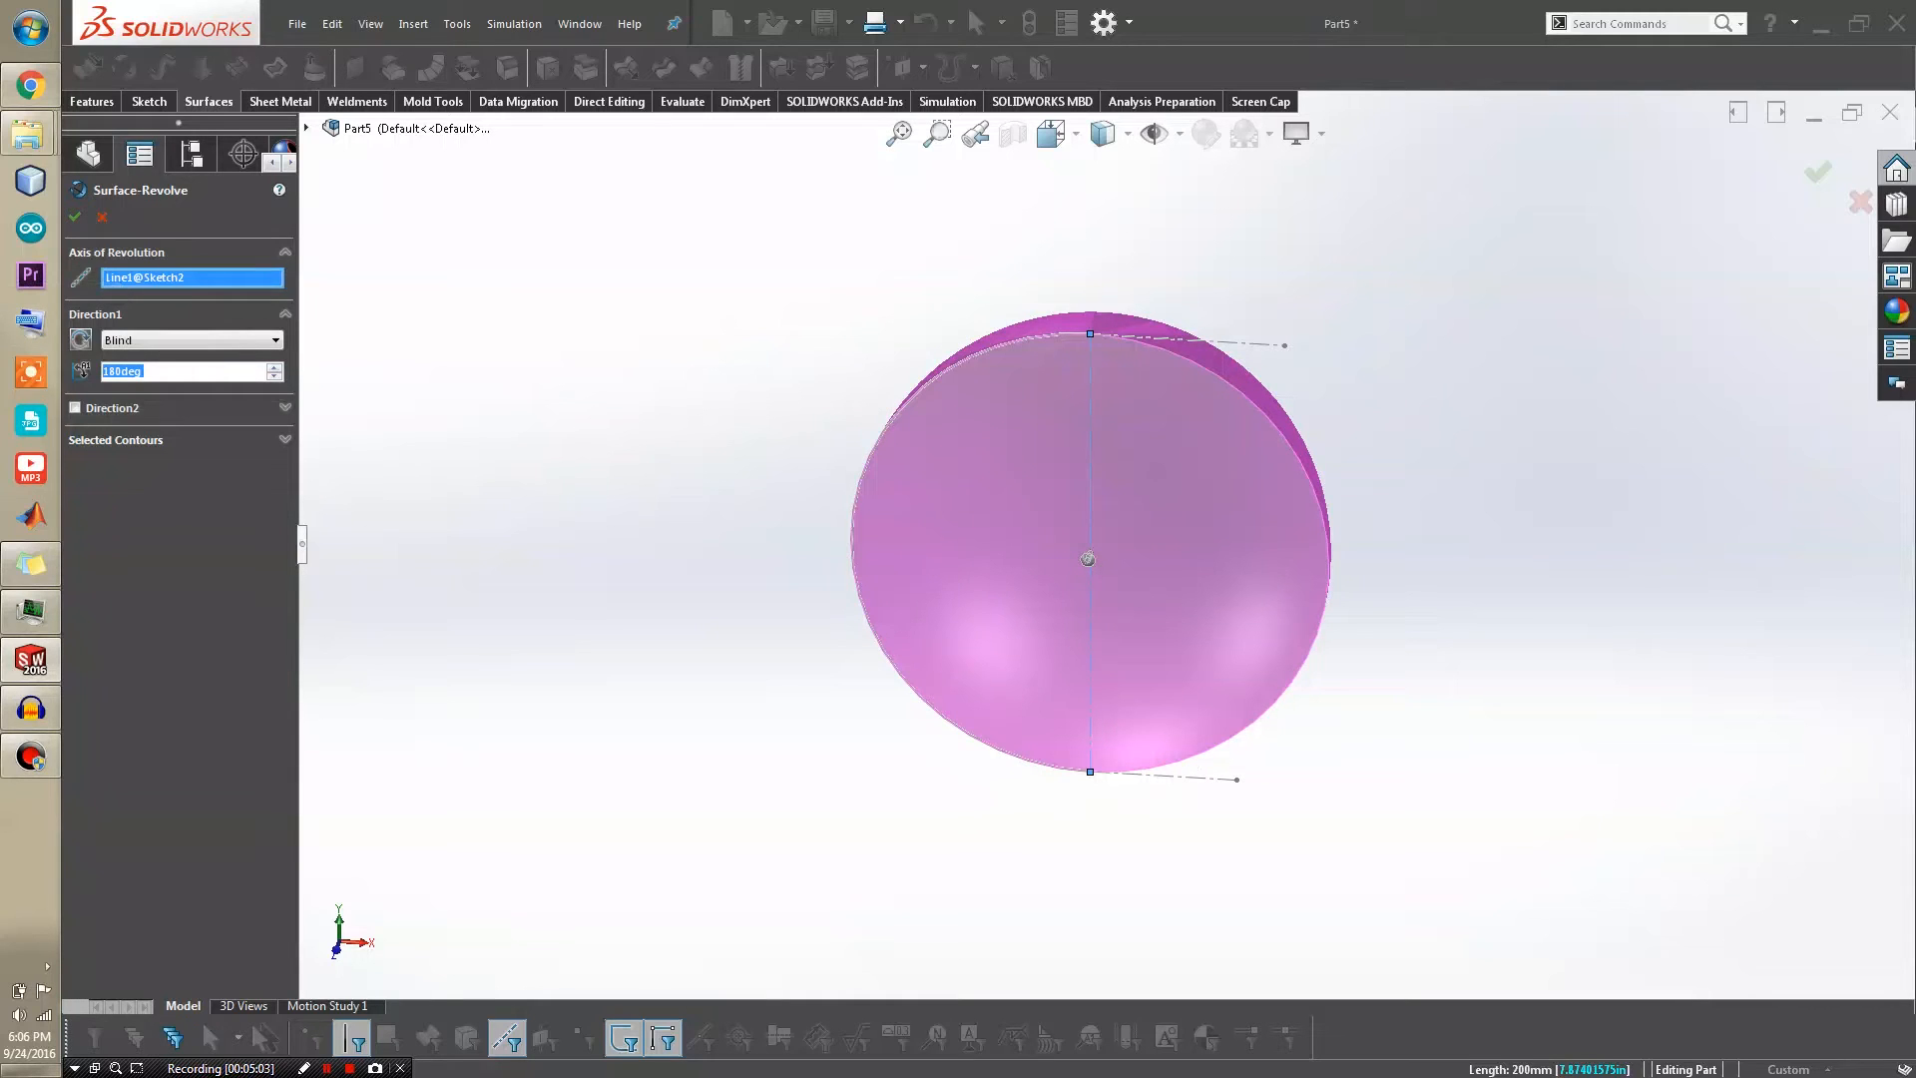
left_click(81, 341)
middle_click_drag(1092, 546, 1094, 552)
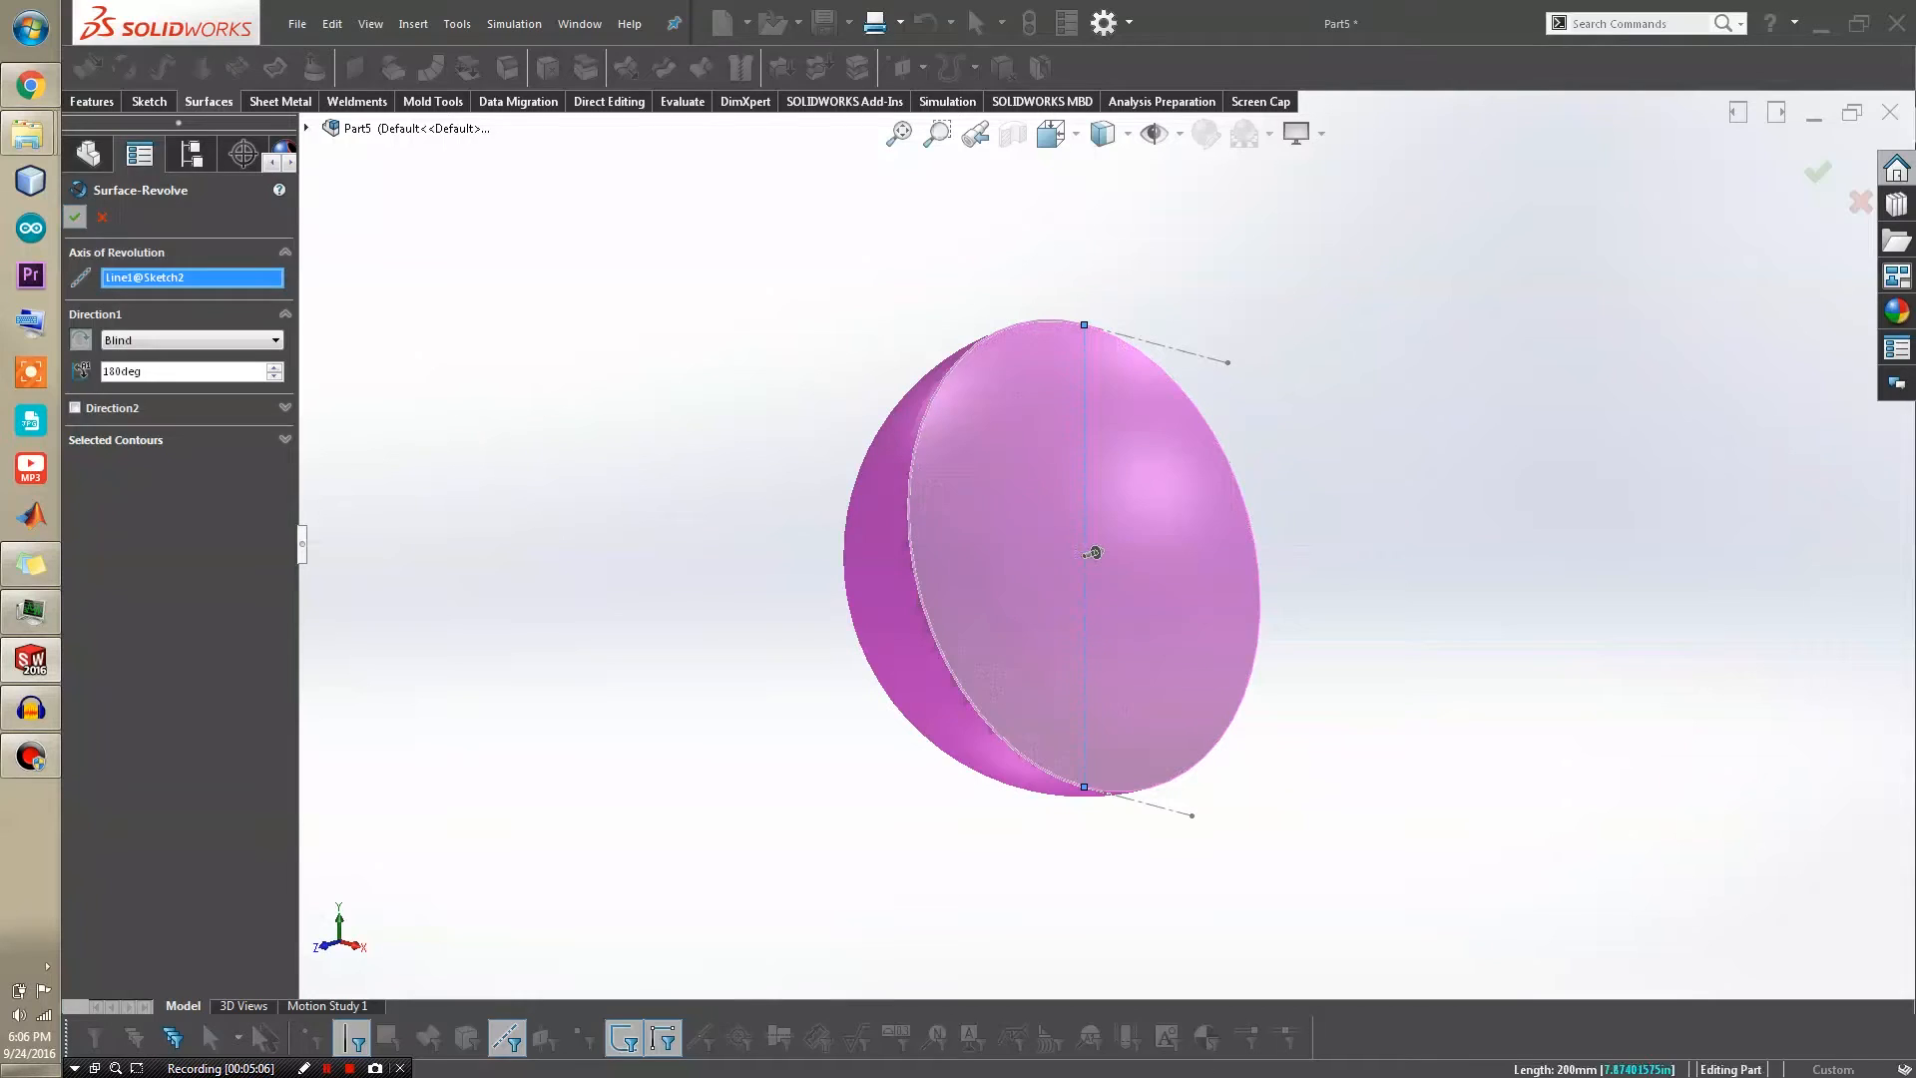
left_click(75, 217)
Highlight the origin and examine where it lies relative to the hemispherical surface from different angles
left_click(124, 472)
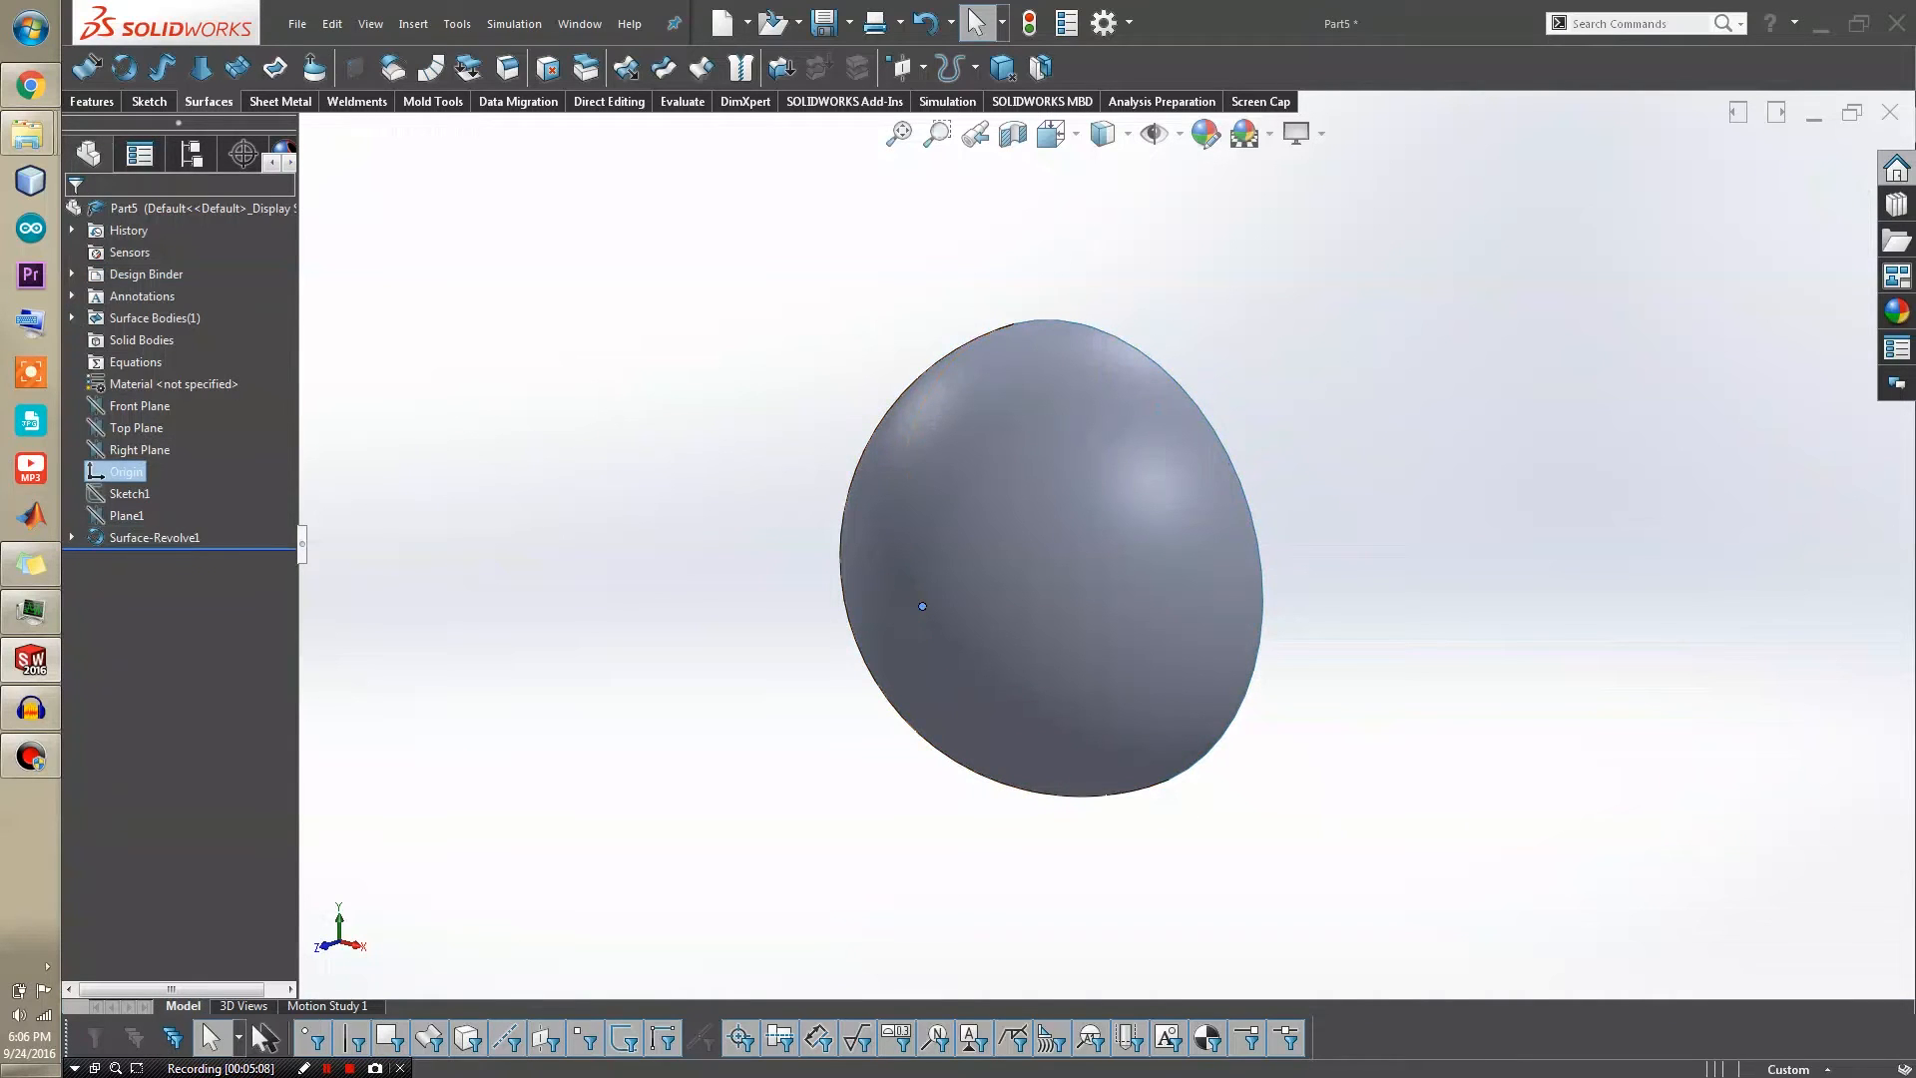
right_click(122, 472)
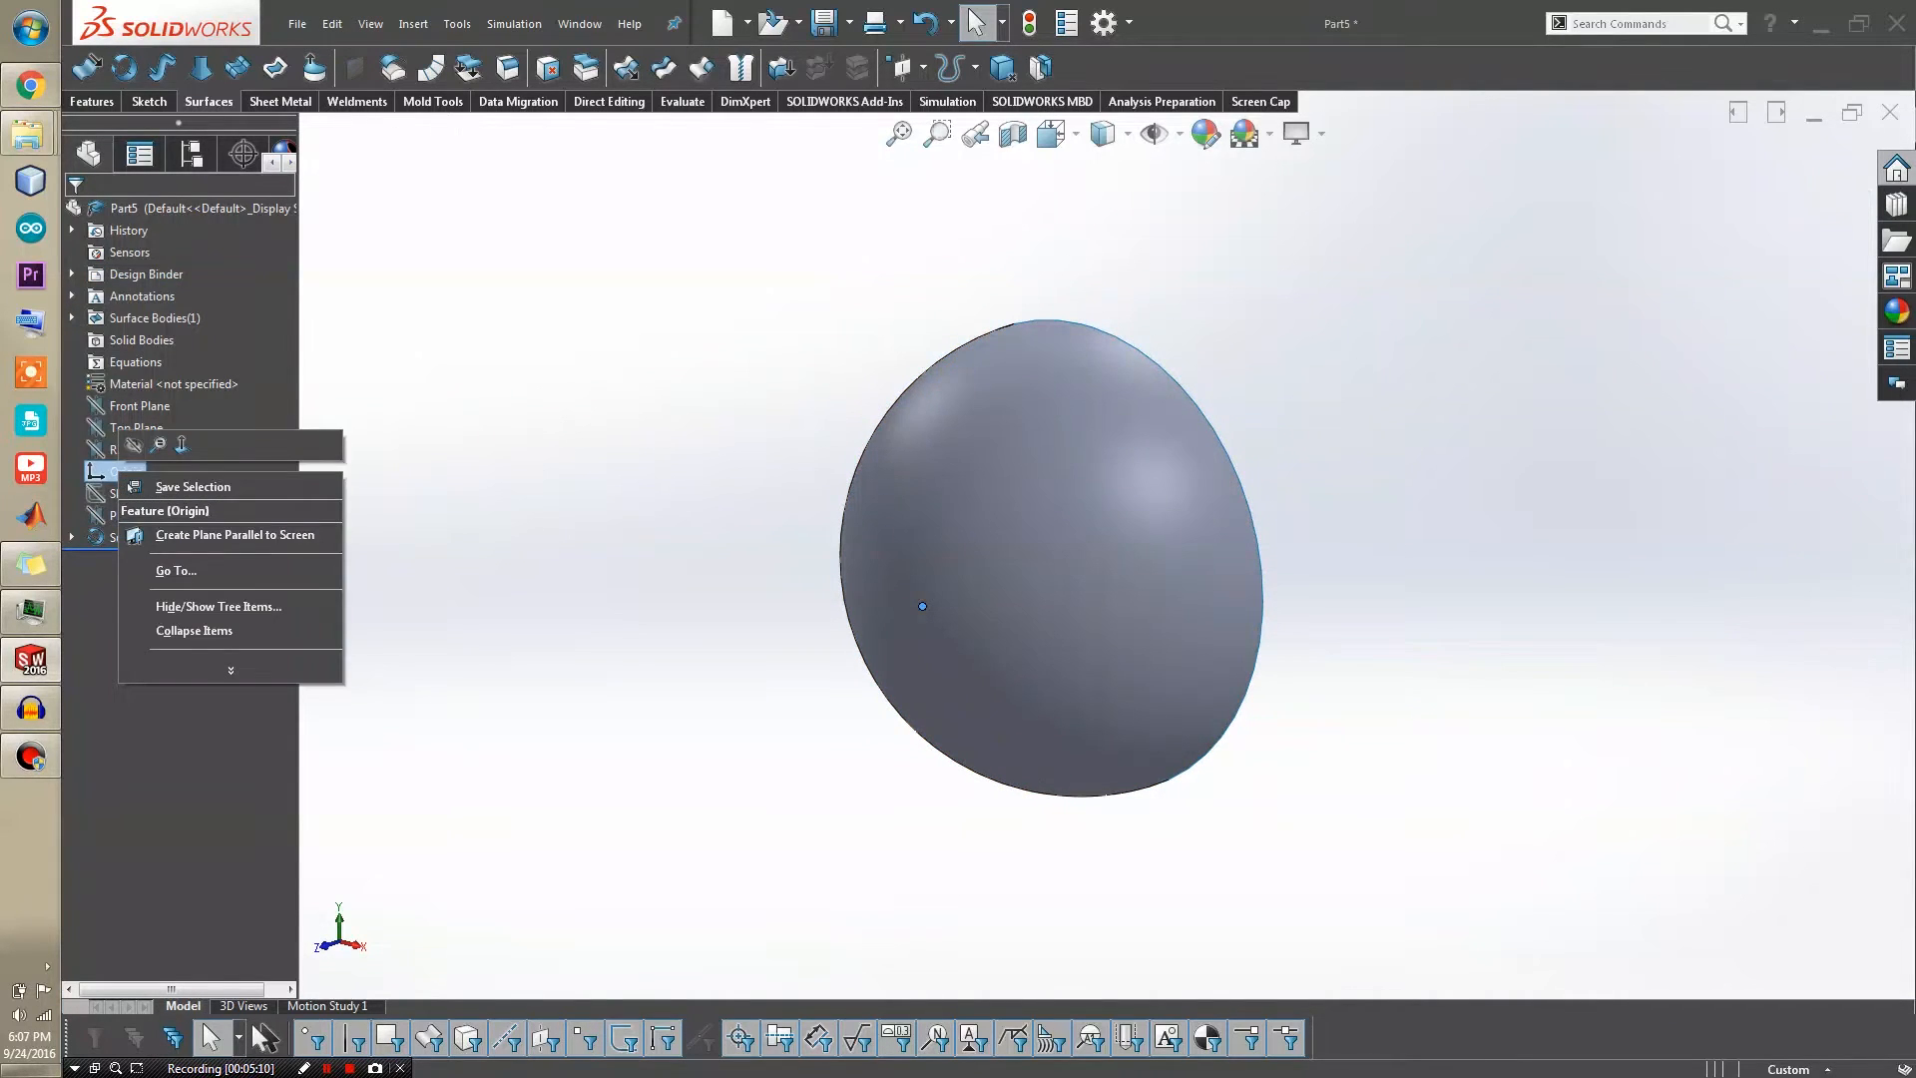
left_click(419, 598)
left_click(124, 472)
scroll(769, 690, "down", 2)
middle_click_drag(769, 691, 893, 681)
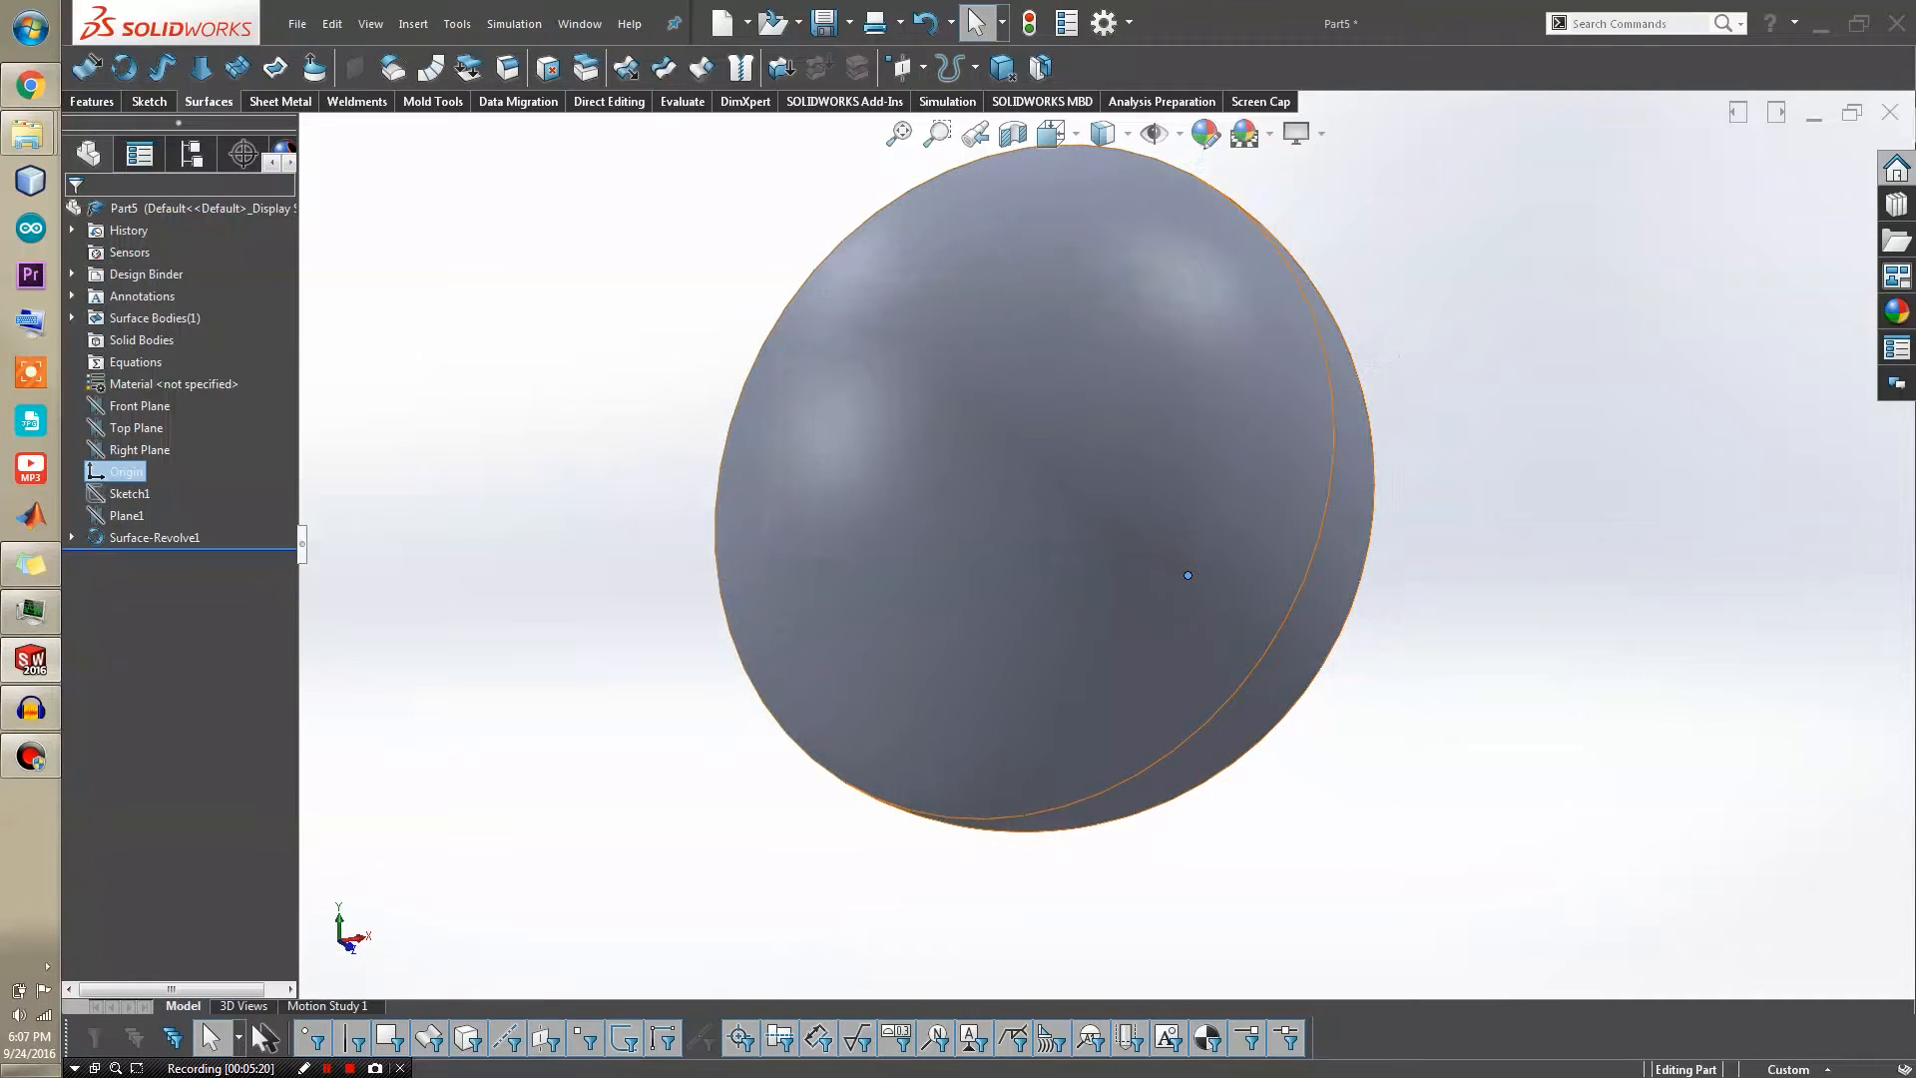
mouse_move(1187, 574)
middle_mouse_down()
mouse_move(1065, 588)
mouse_move(1030, 553)
middle_mouse_up()
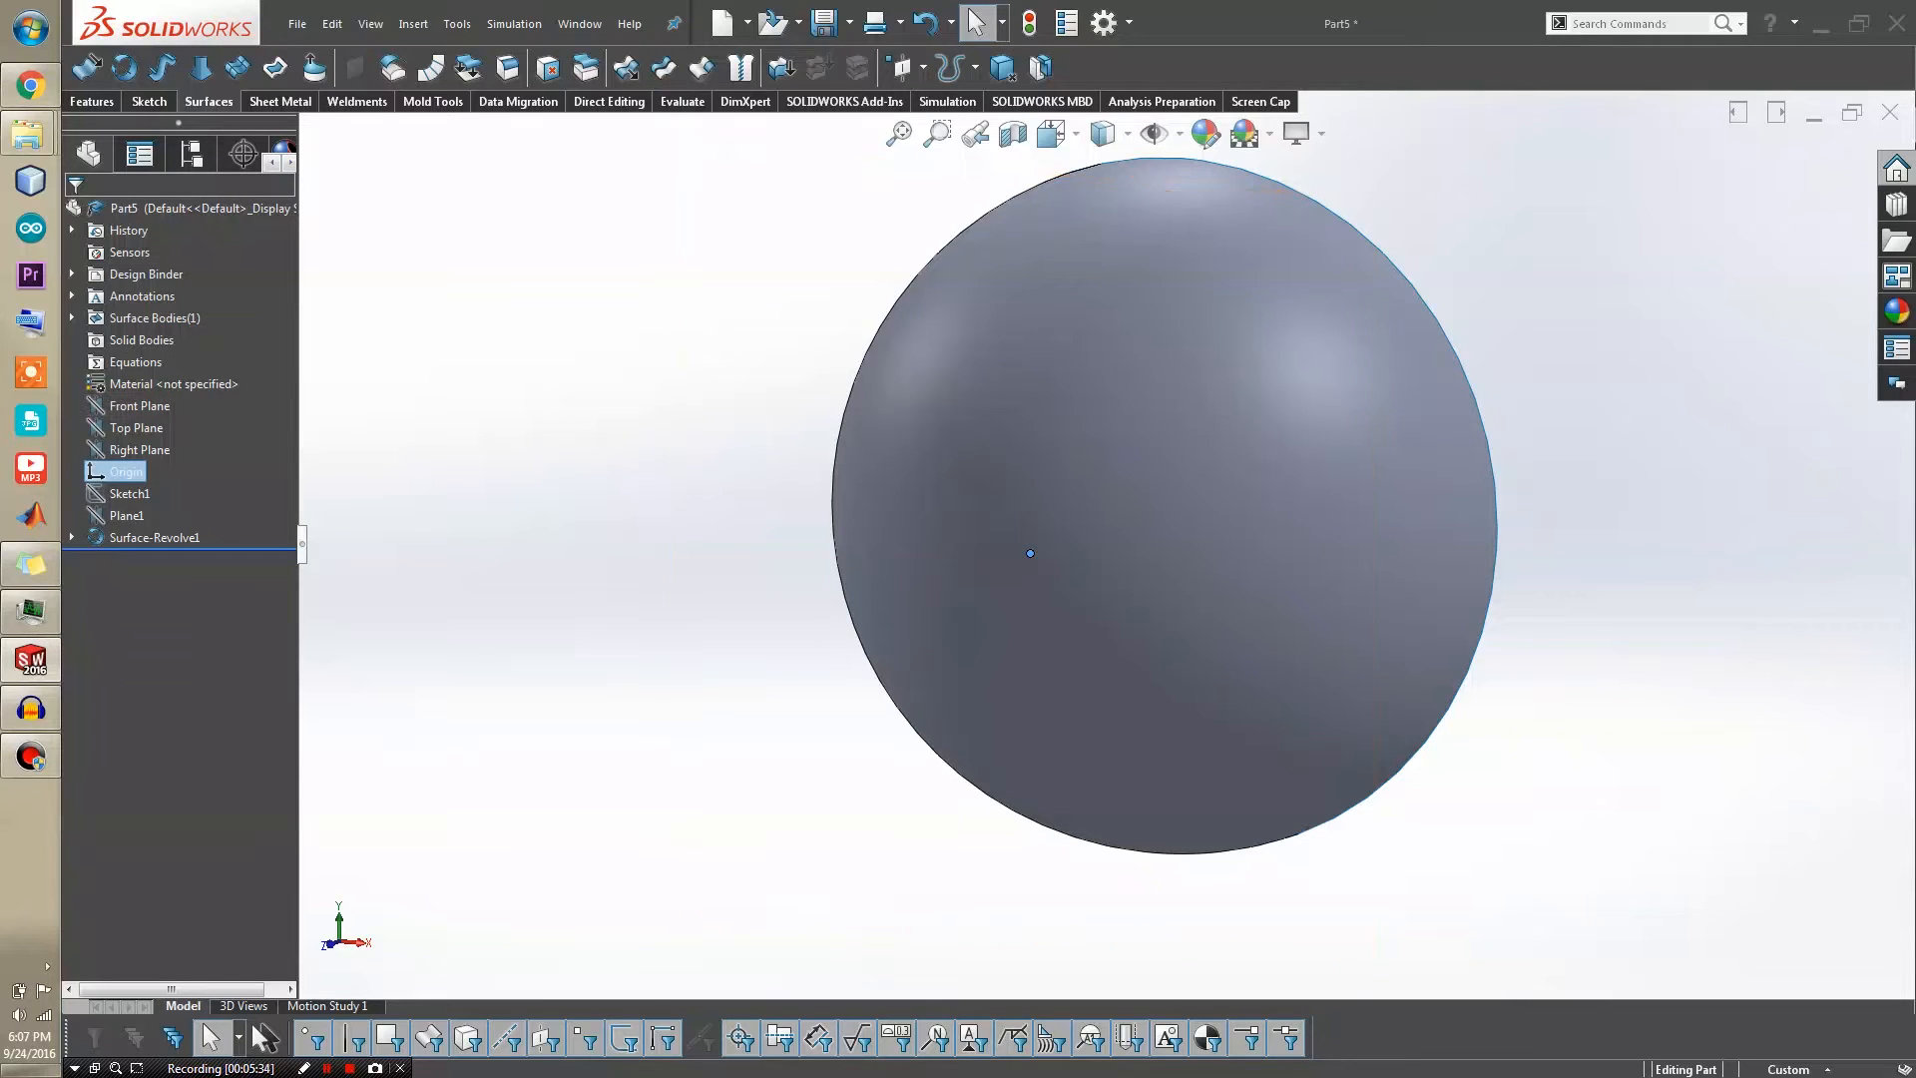
key("Escape")
Start a new sketch on the Front Plane, facing the hemispherical surface
middle_click_drag(1038, 518, 1110, 519)
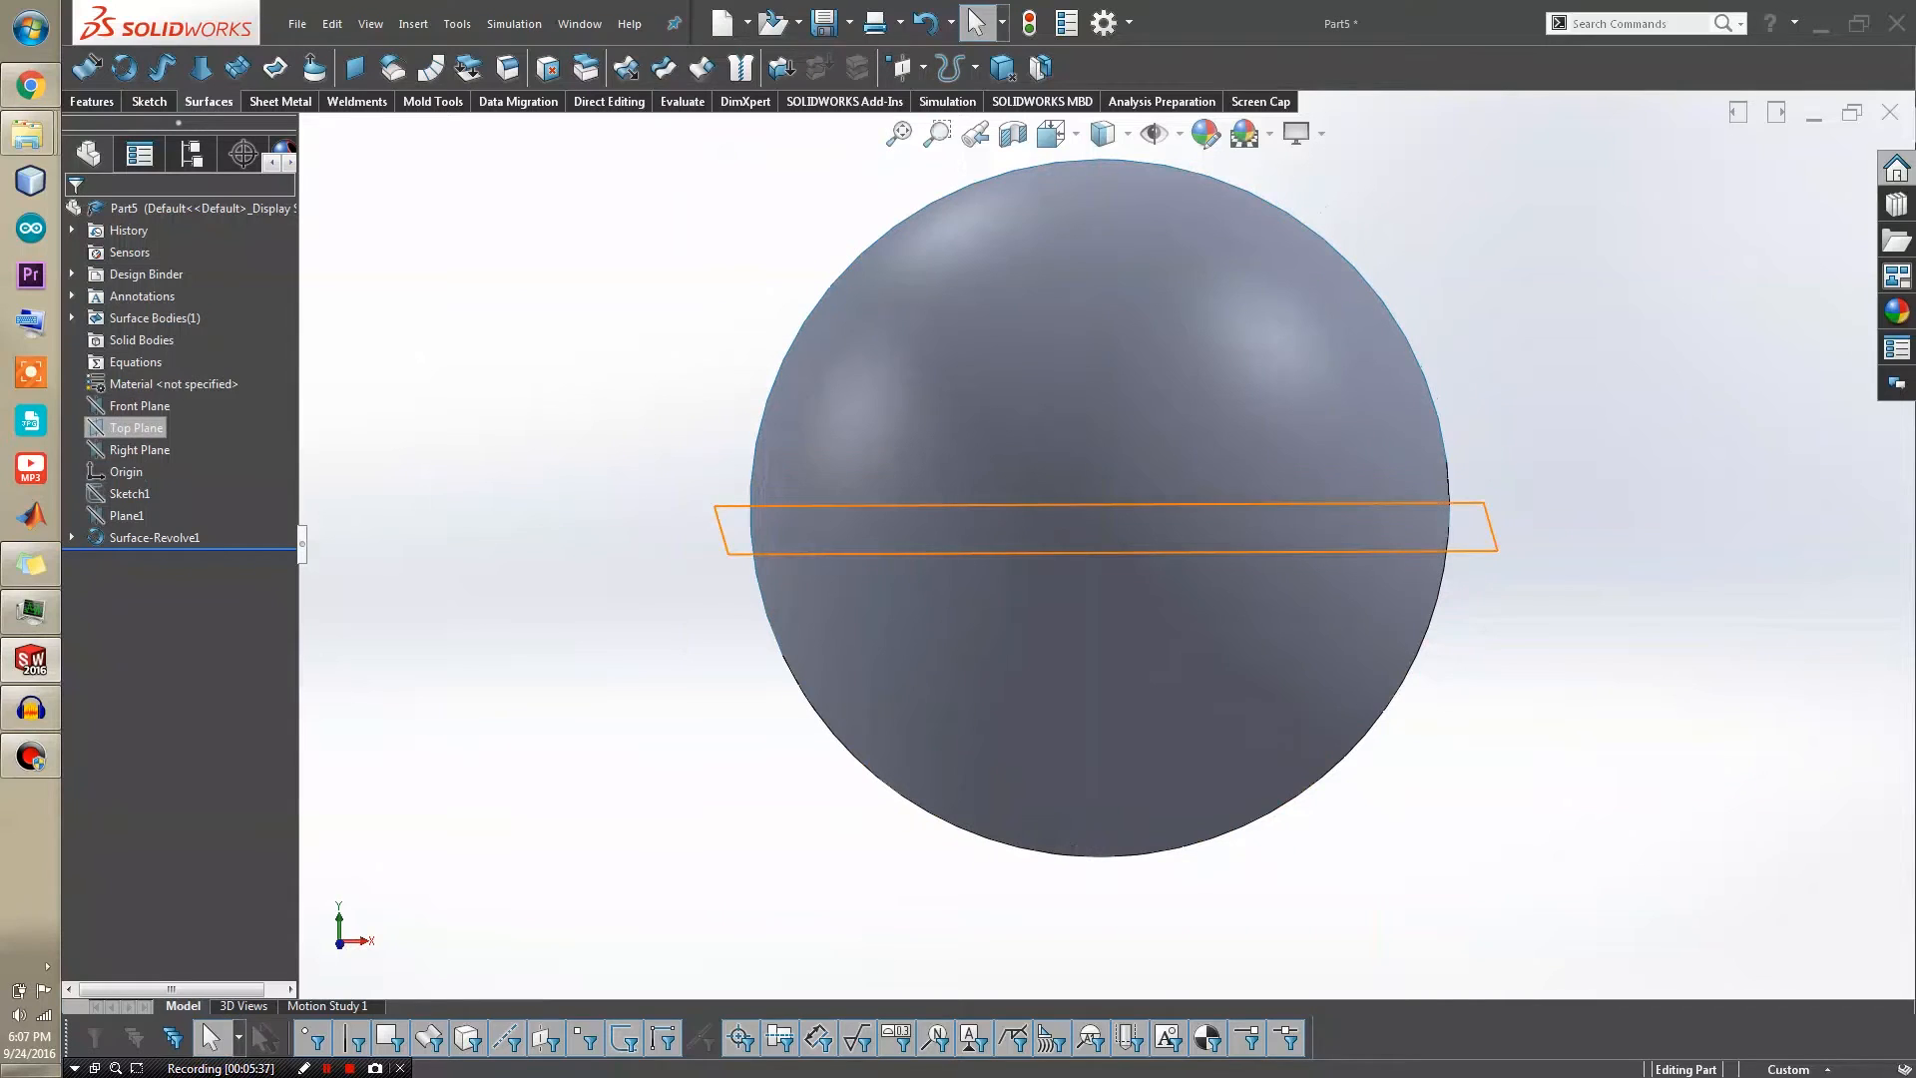
left_click(139, 405)
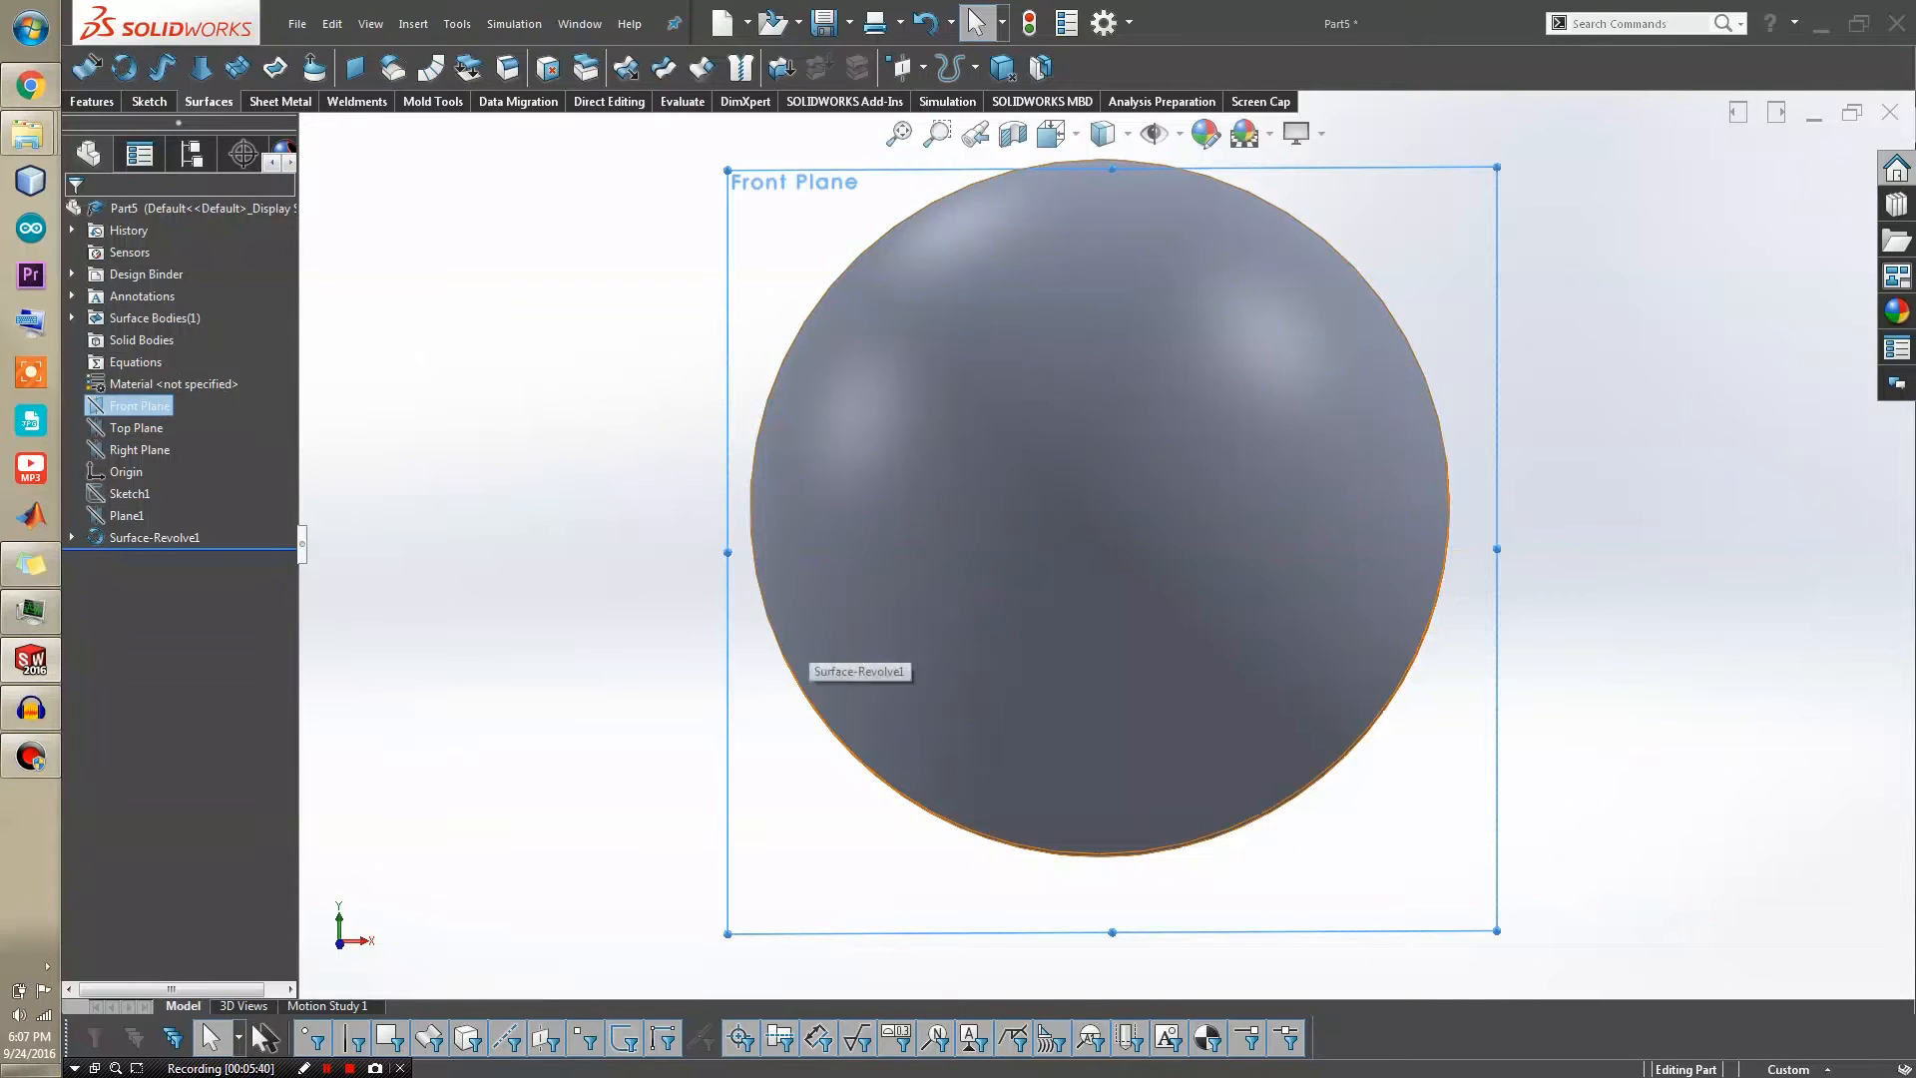
left_click(150, 102)
left_click(87, 67)
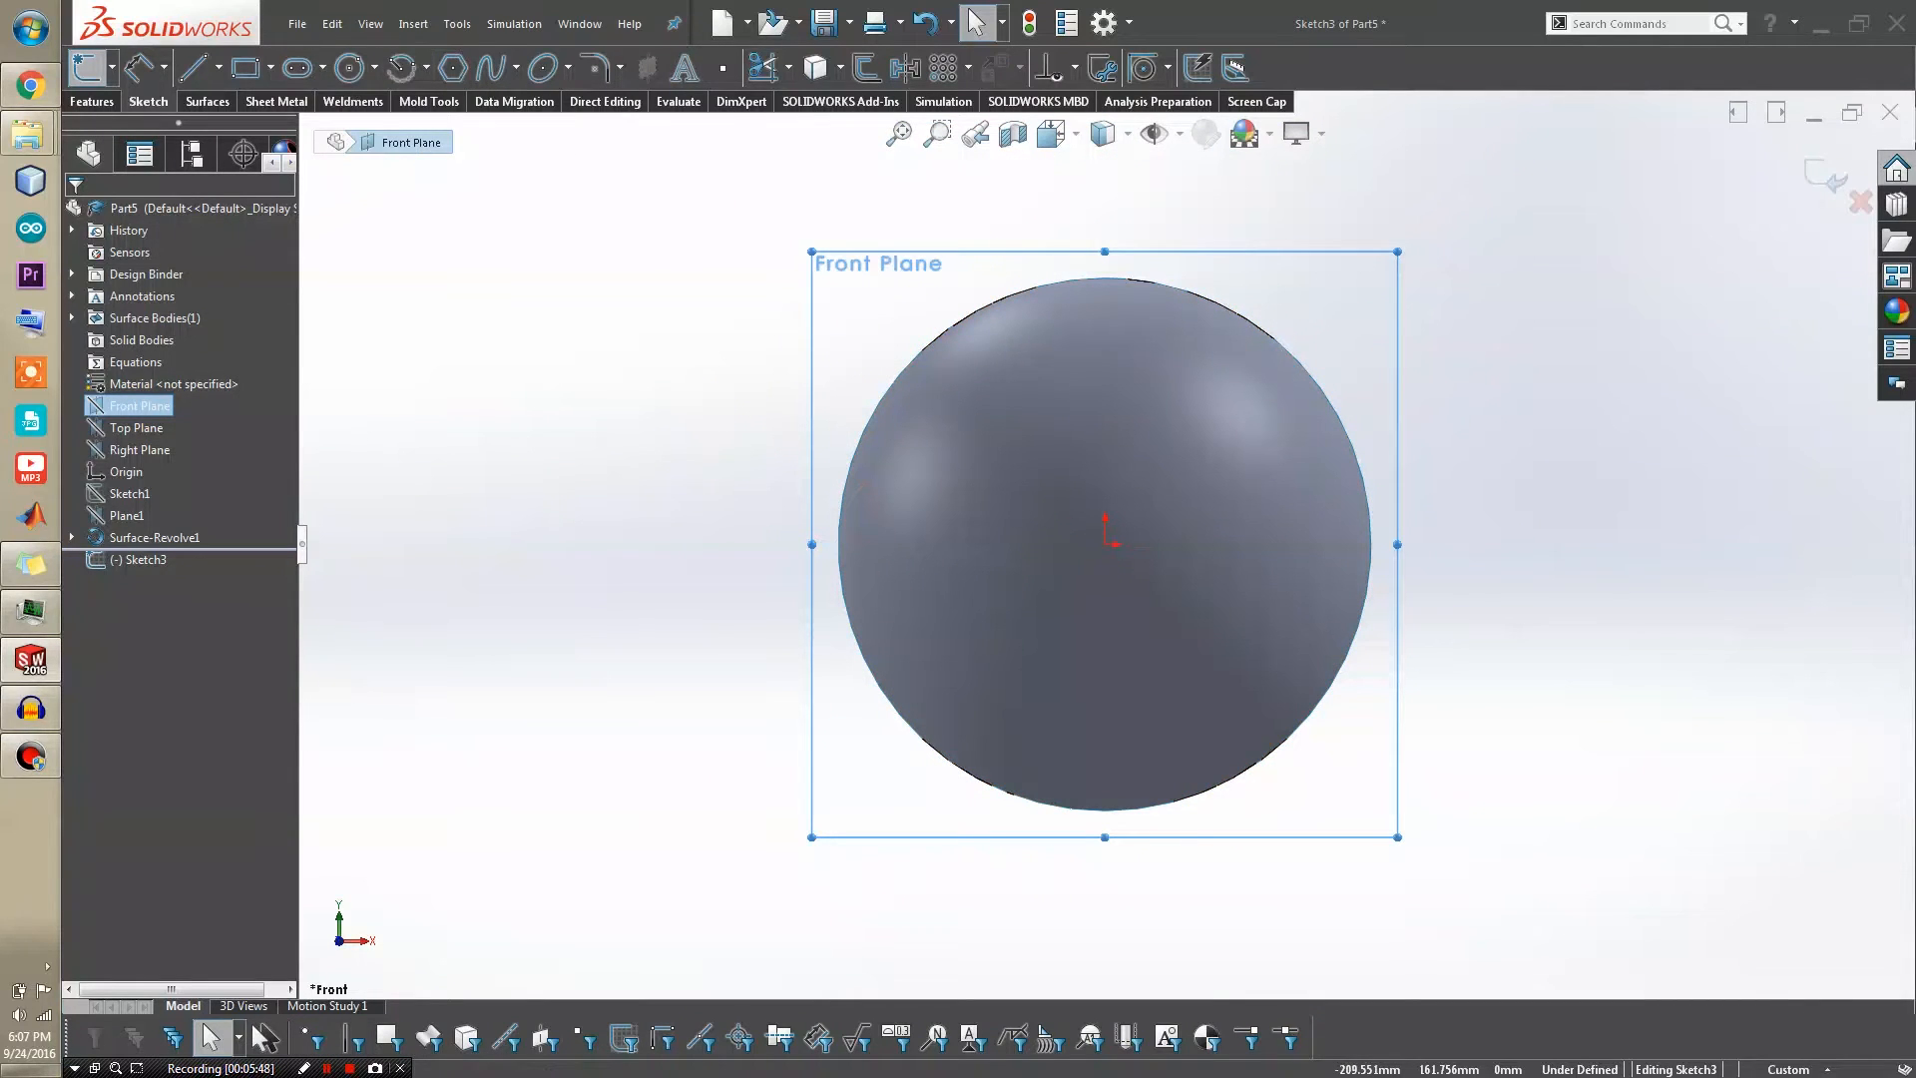
Tile SOLIDWORKS side by side with the Chrome window holding the reference image, and bring the goggled character's face into view
left_click_drag(1237, 22, 1667, 139)
key("super+Left")
key("super+Left")
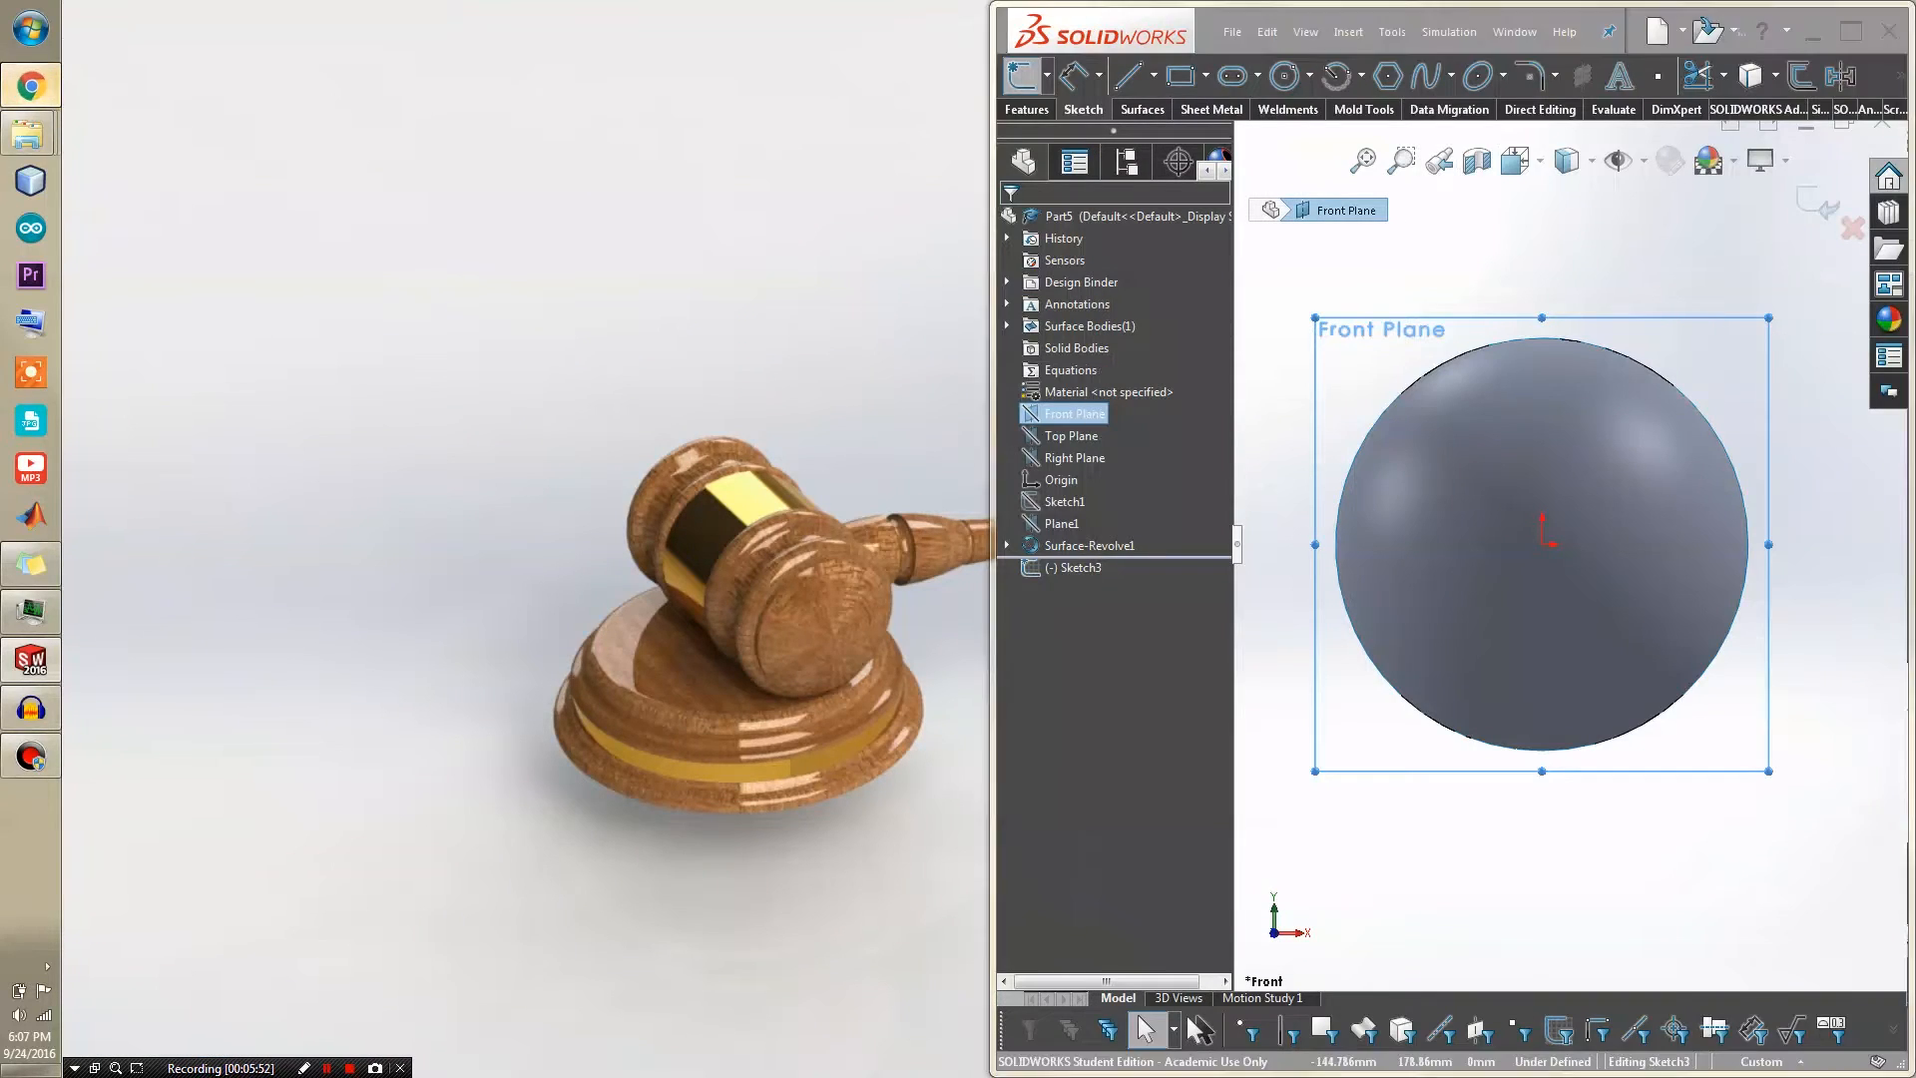
left_click(30, 85)
key("super+Left")
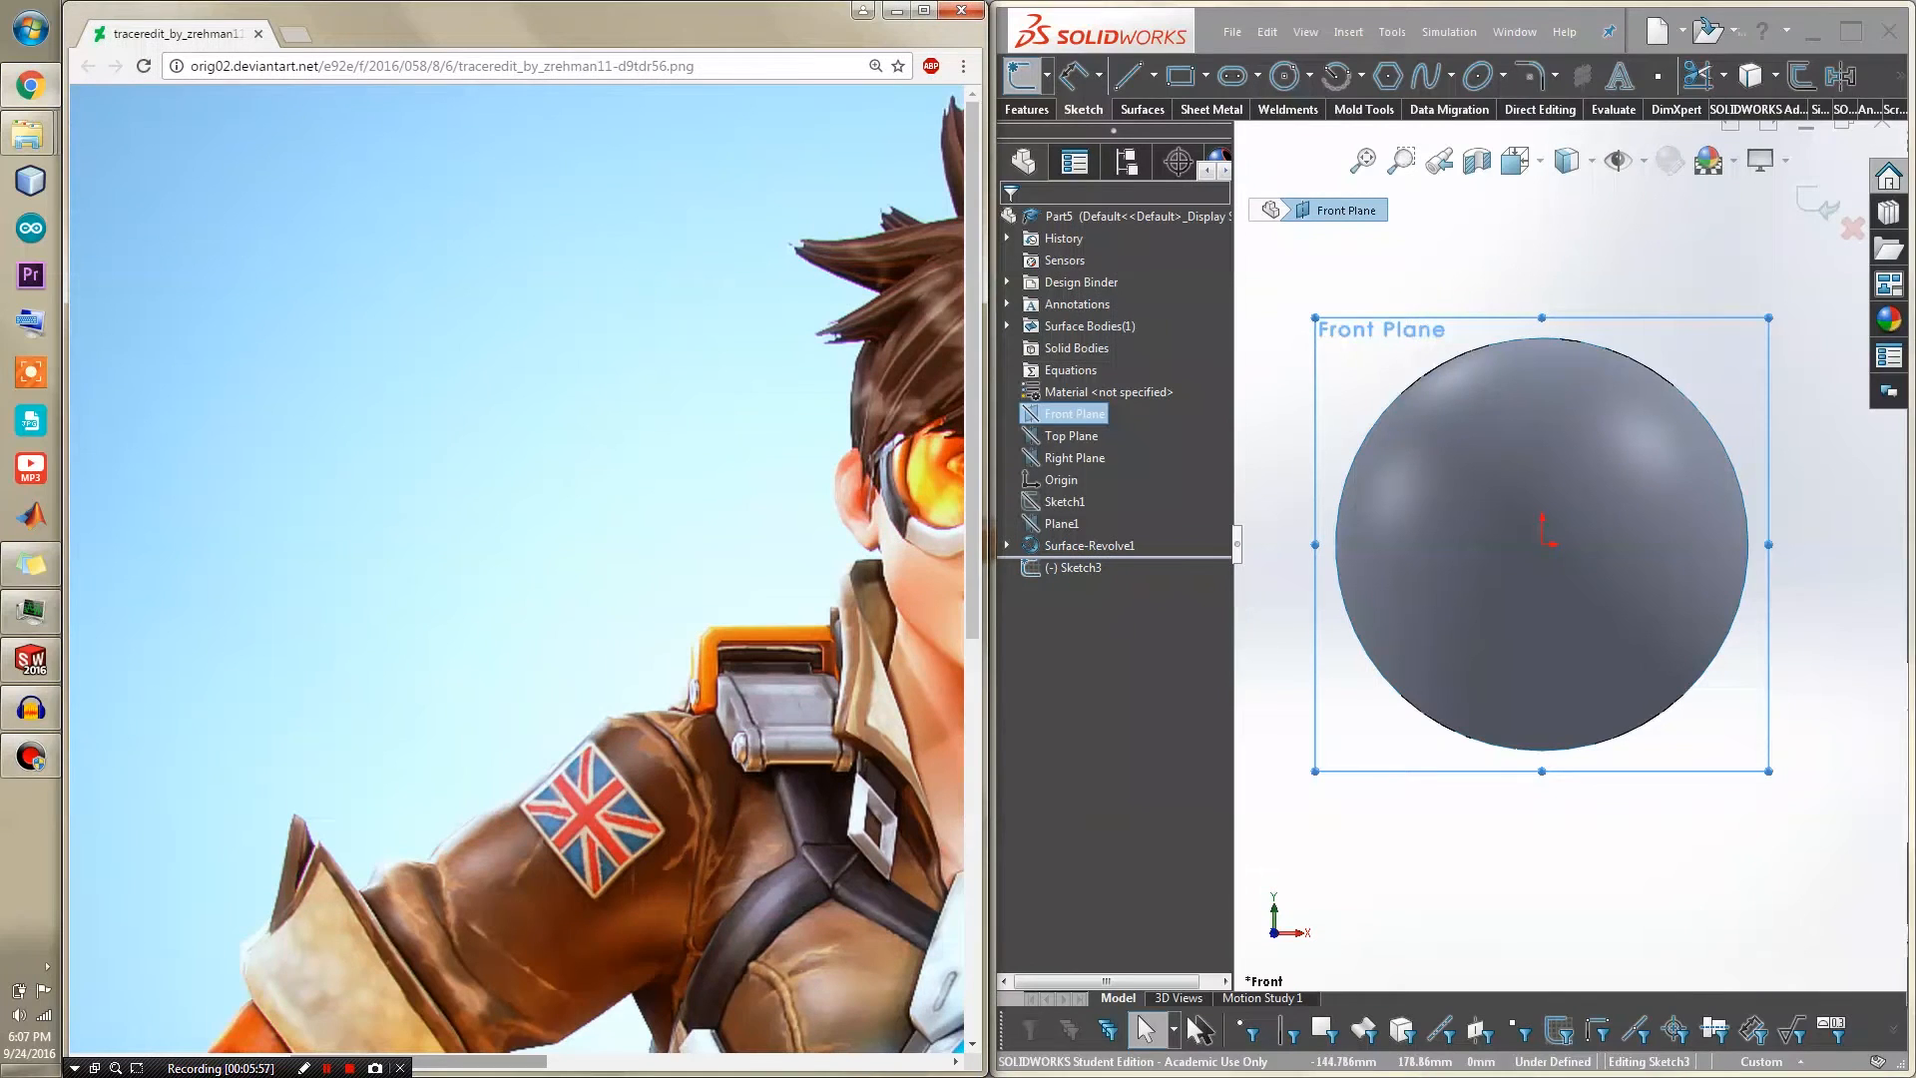
left_click_drag(479, 1062, 622, 1061)
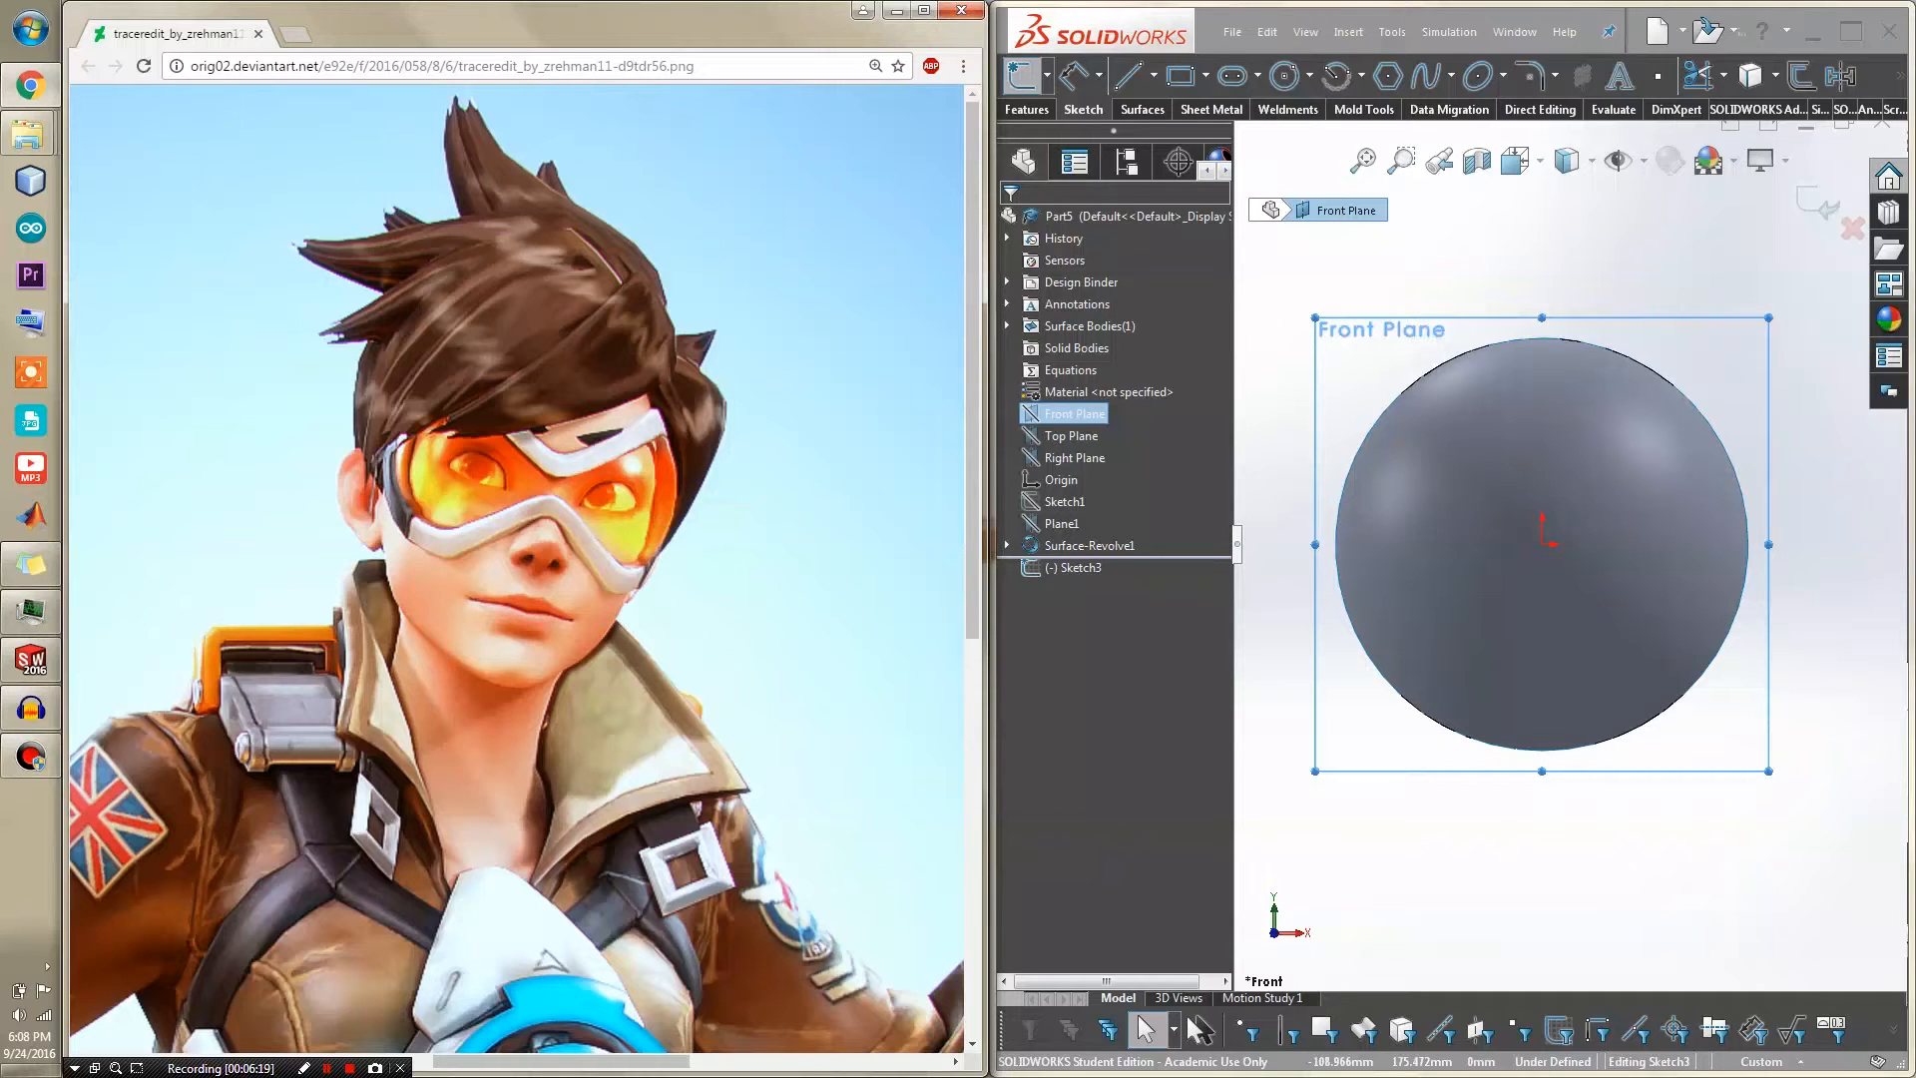
Draw an open Bezier style spline with eight control points, forming a lens-shaped lobe left of the origin with both ends near the vertical centre
left_click(1451, 76)
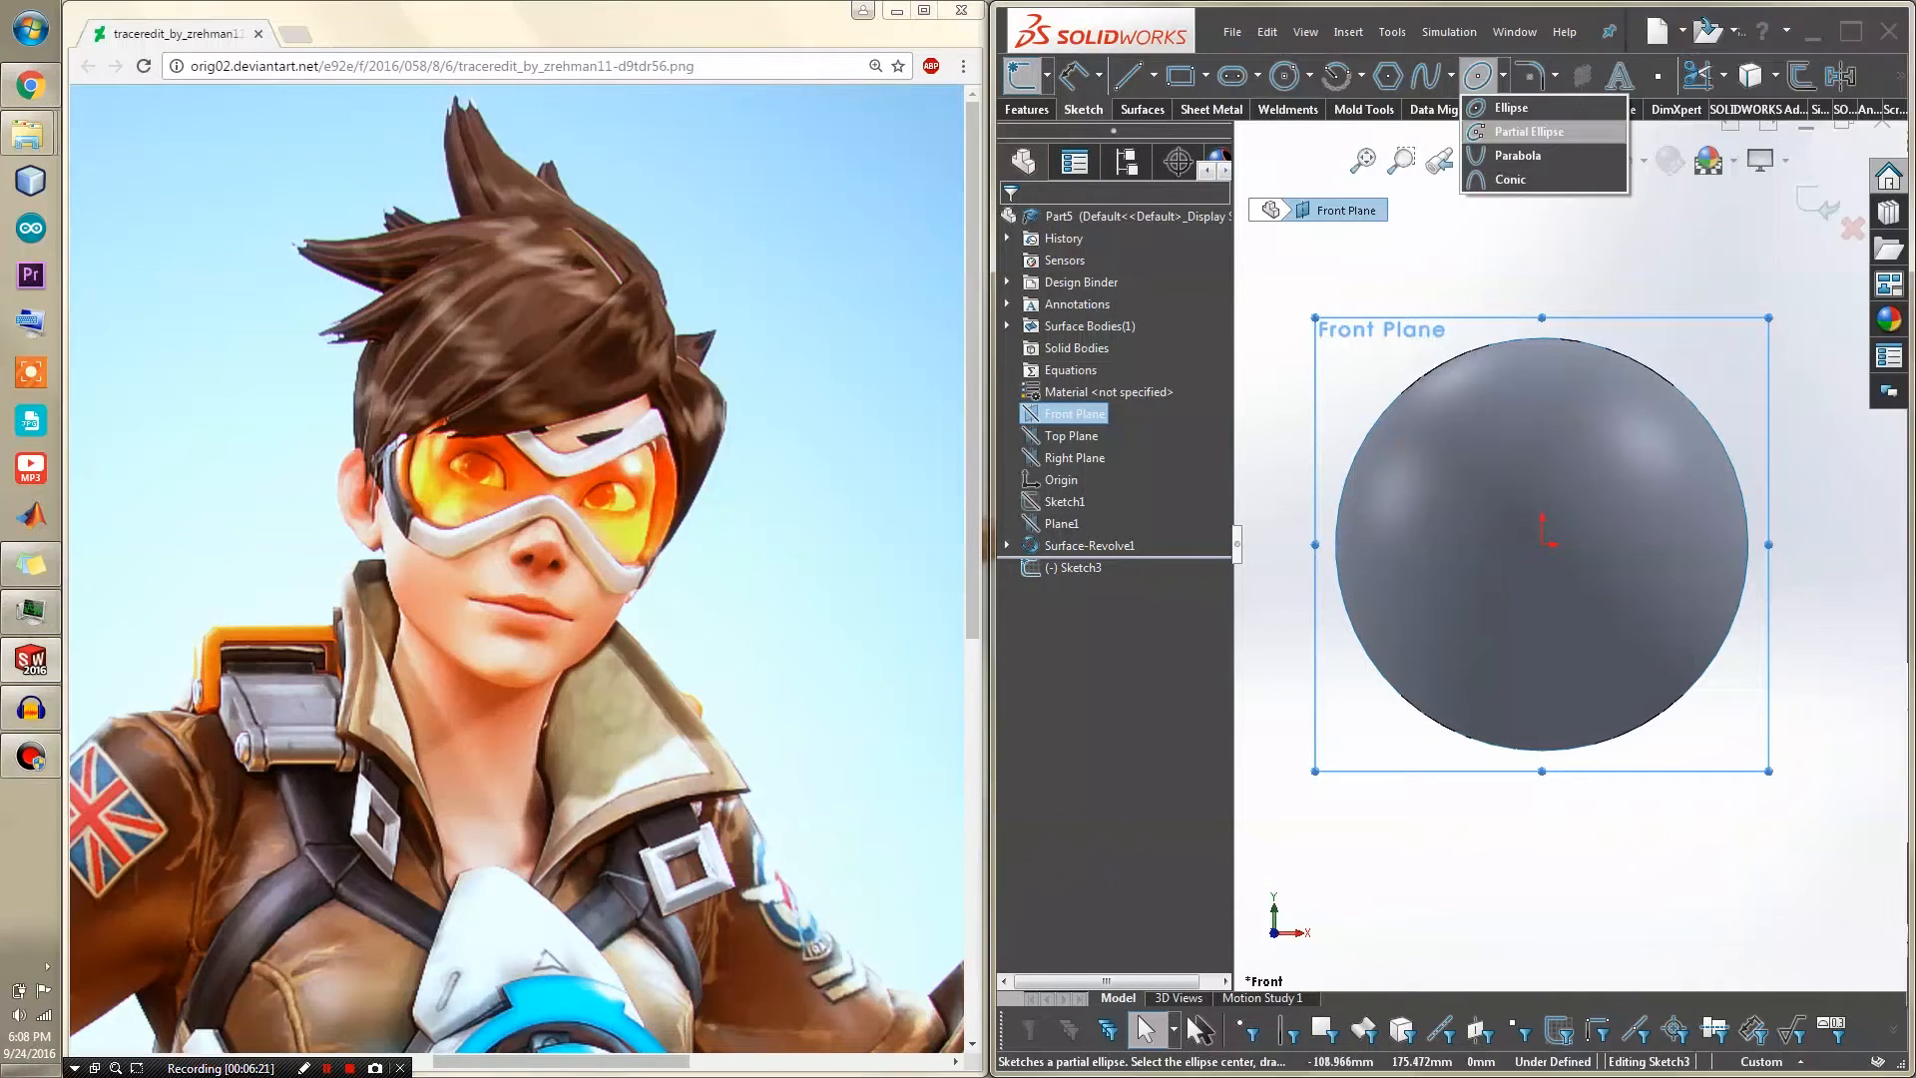
left_click(1472, 131)
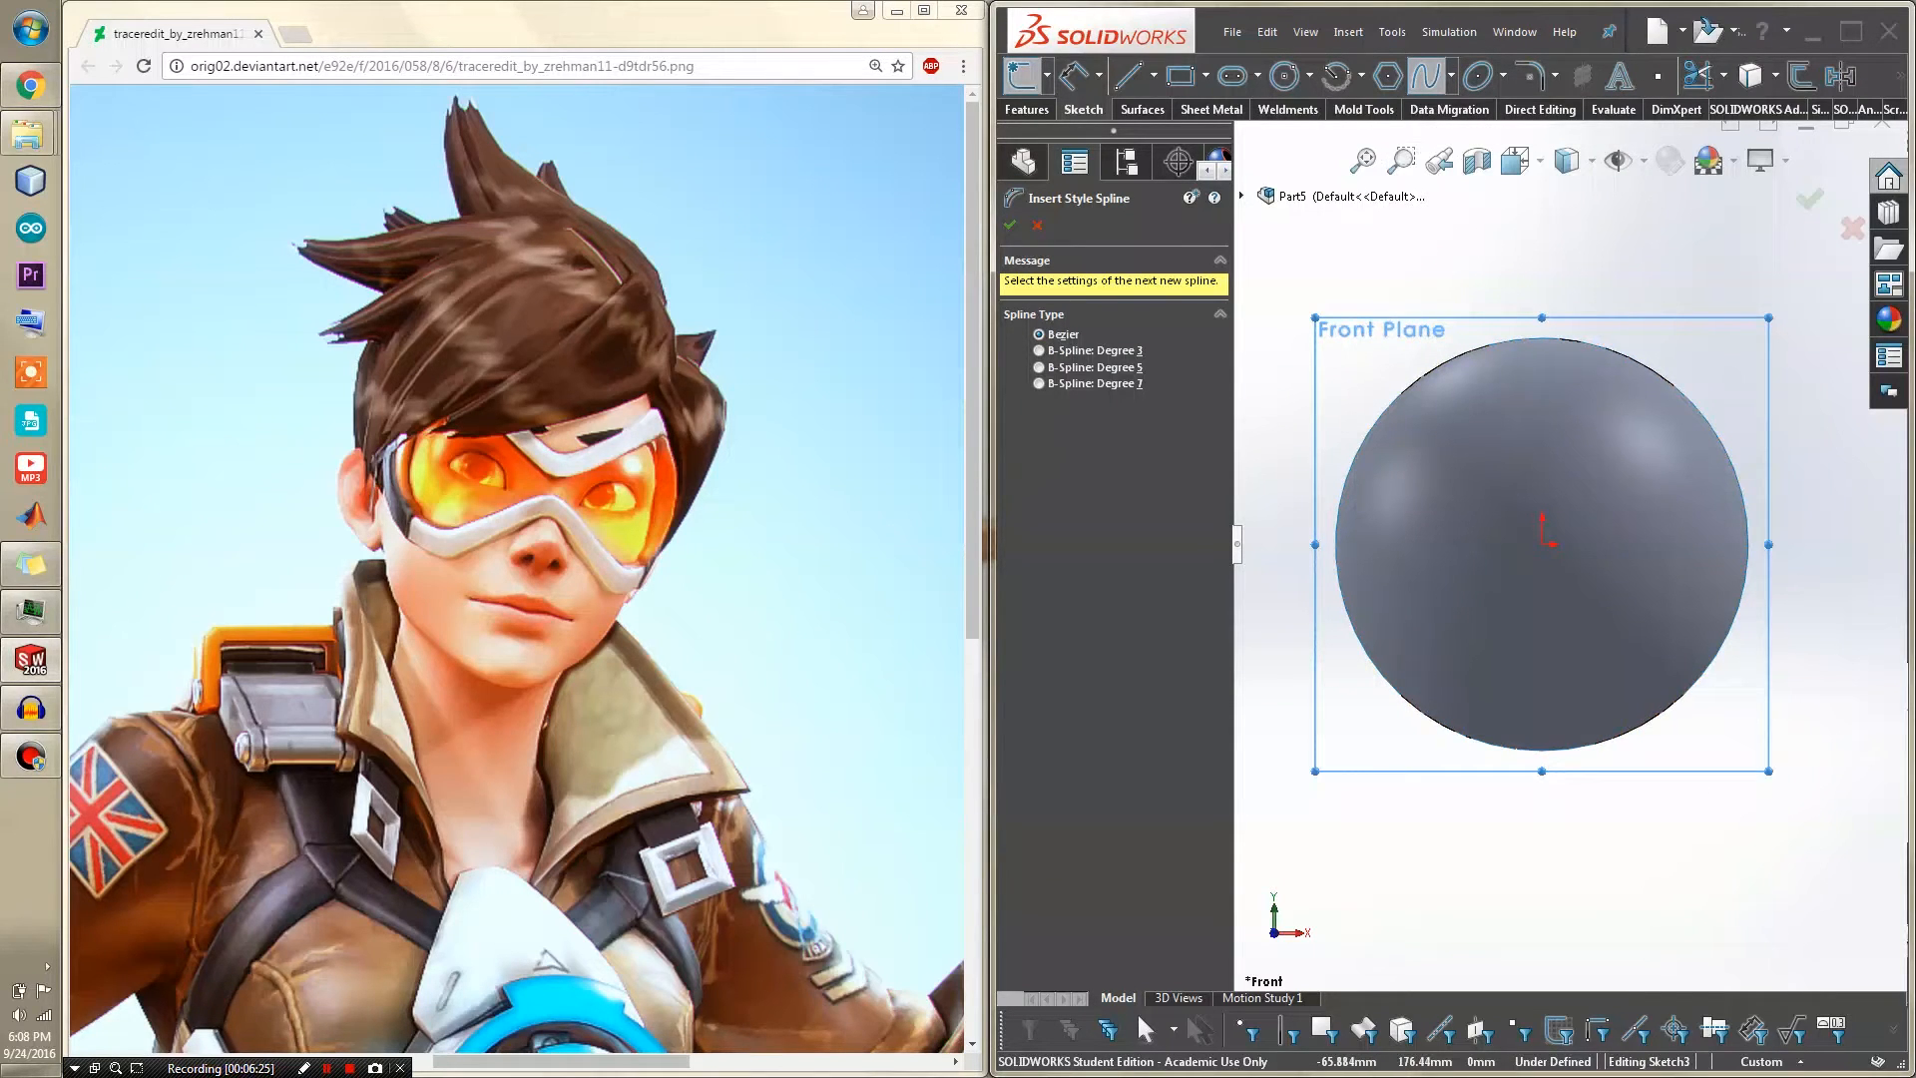
left_click(1451, 76)
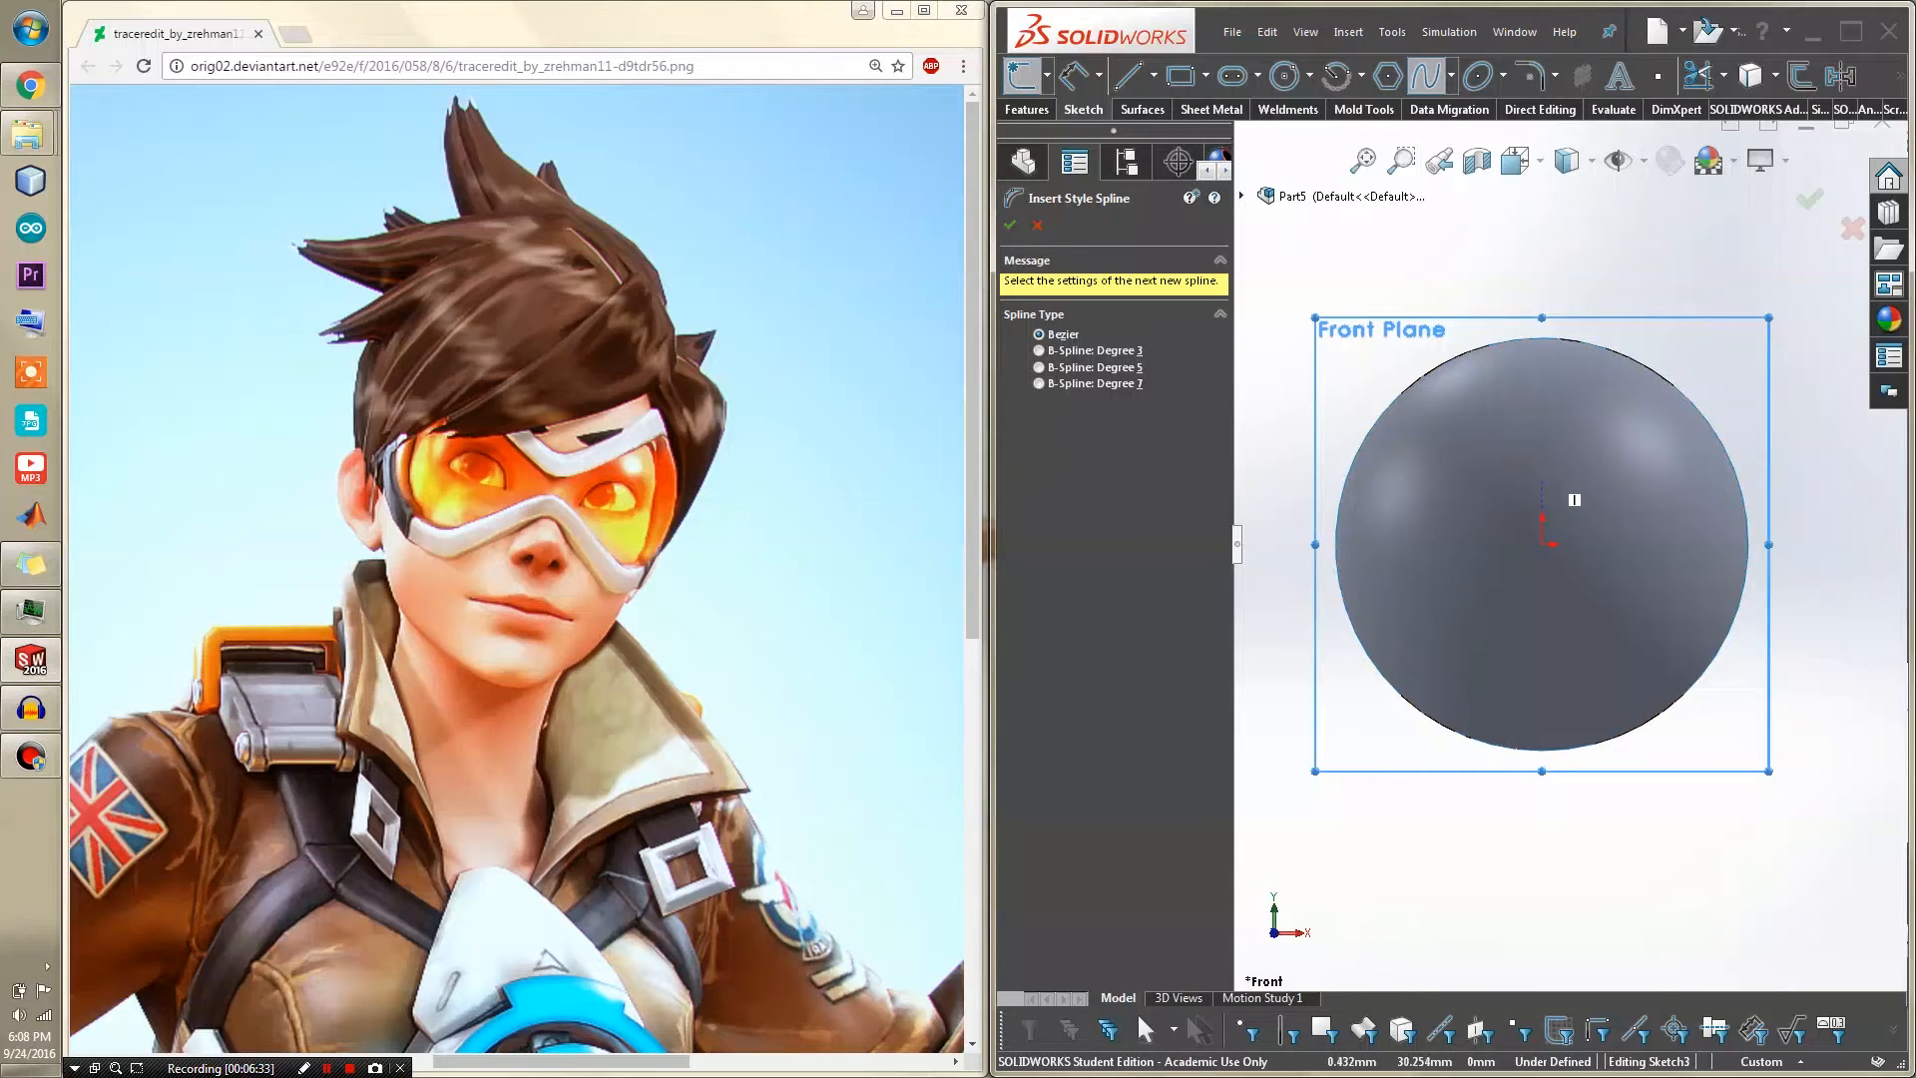
left_click(1541, 482)
left_click(1496, 468)
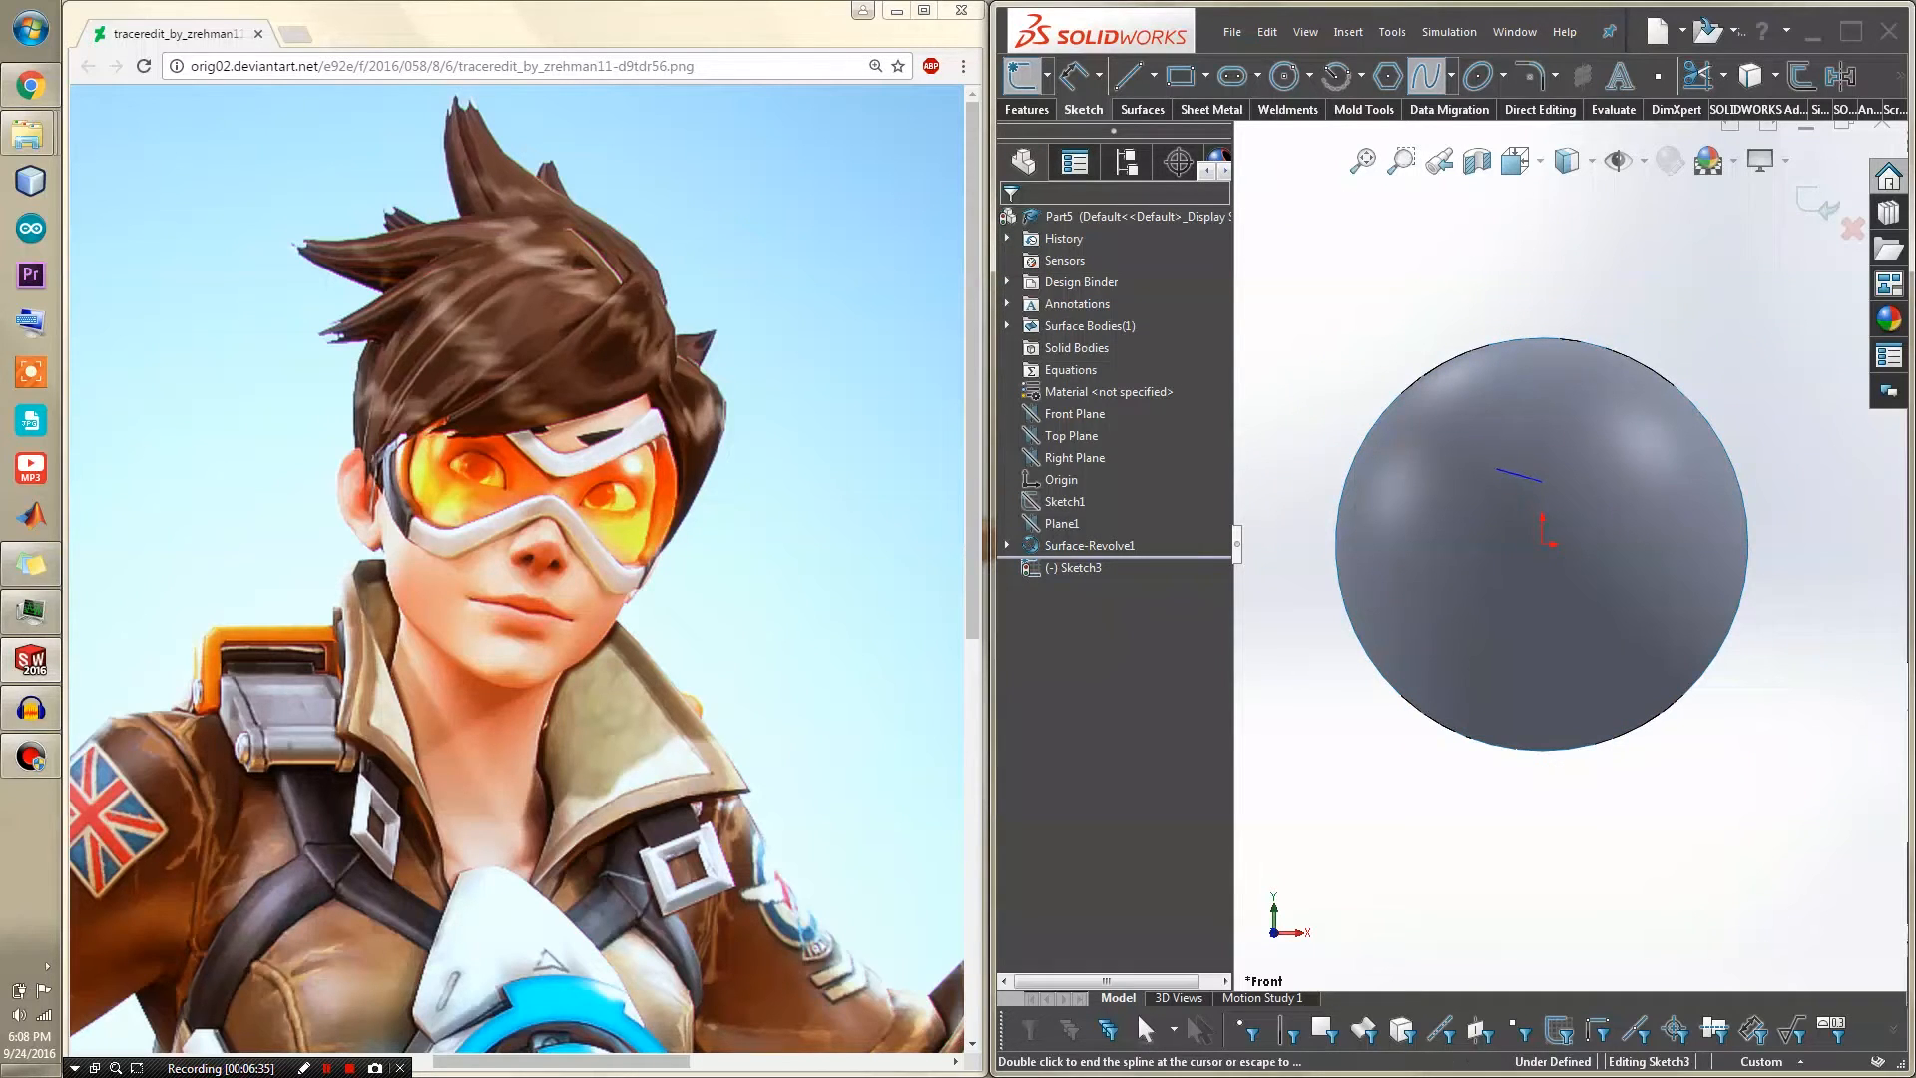
left_click(1425, 409)
left_click(1385, 540)
left_click(1403, 611)
left_click(1472, 634)
left_click(1514, 577)
left_click(1543, 575)
key("Escape")
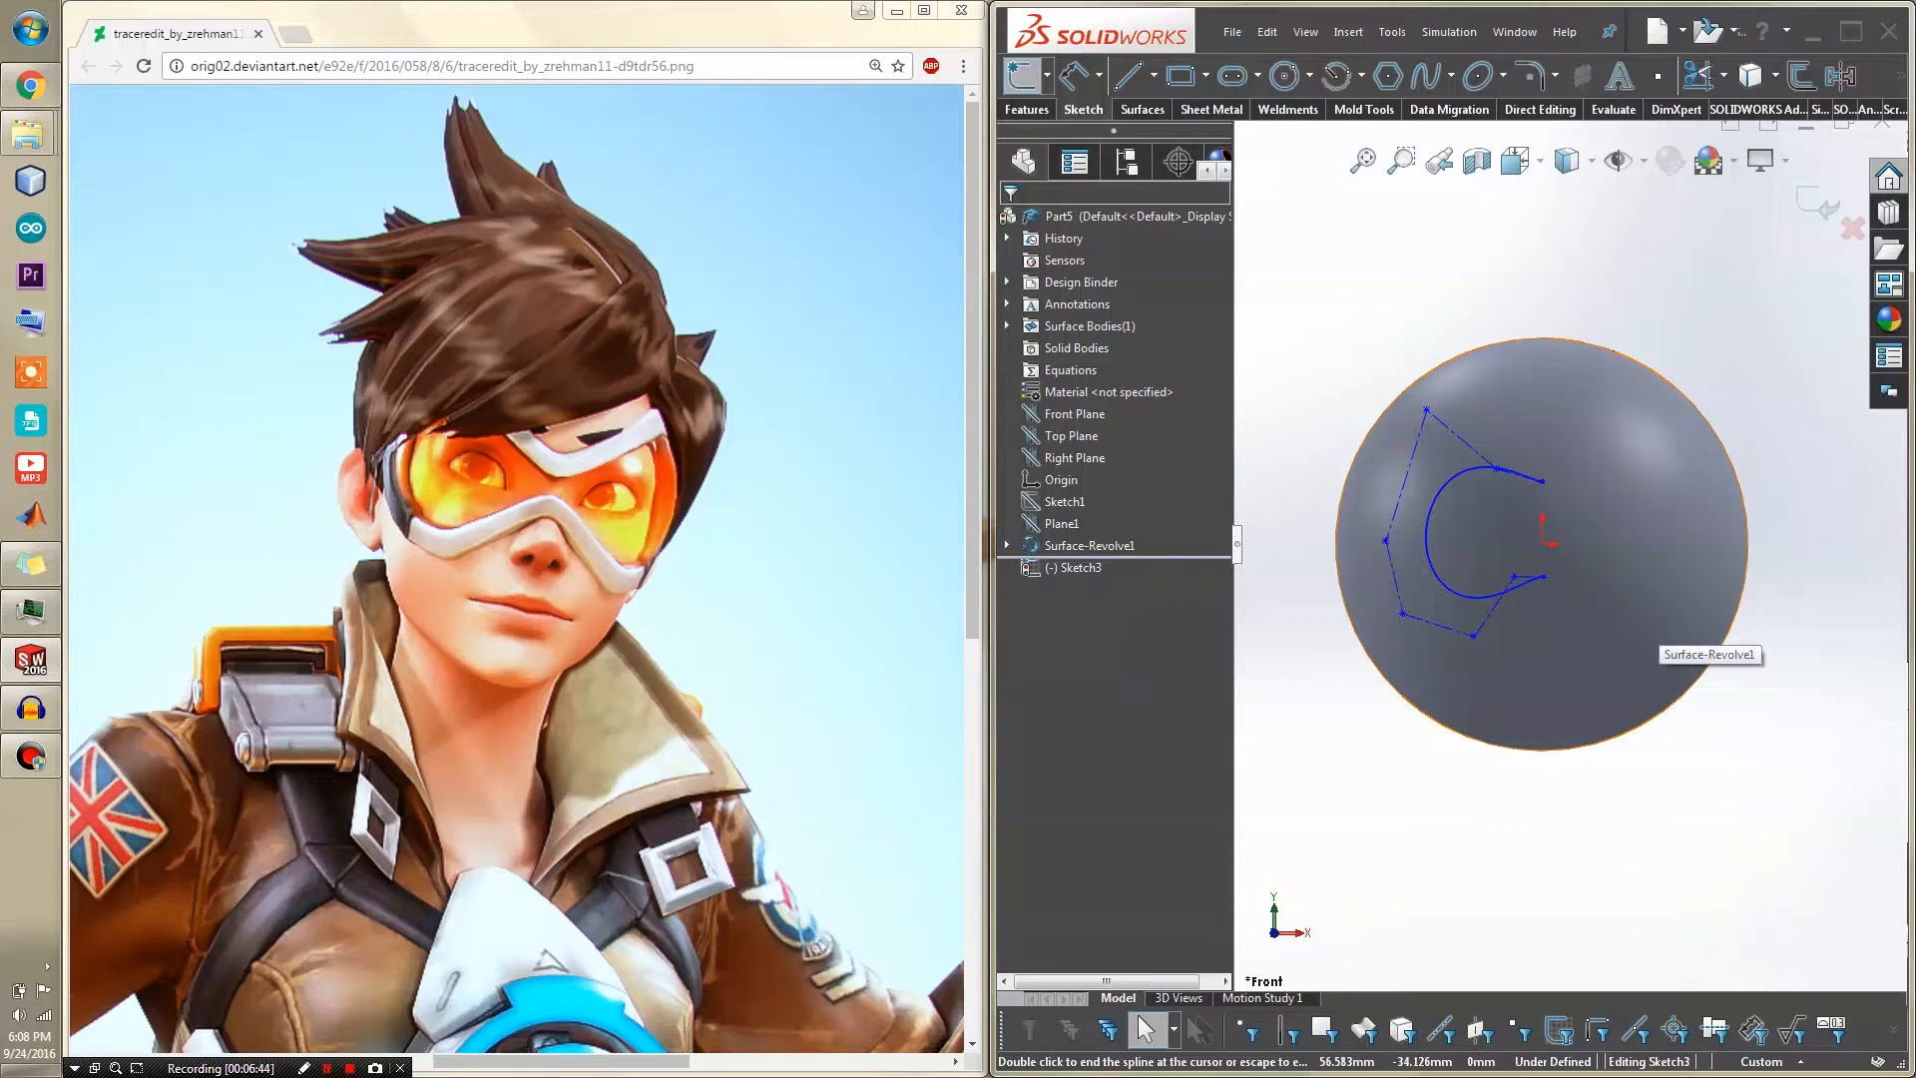
Reshape the spline by moving its upper handle vertex level and its outer vertices outward, placing the uppermost at about X -89, Y 118 mm
scroll(1537, 519, "down", 3)
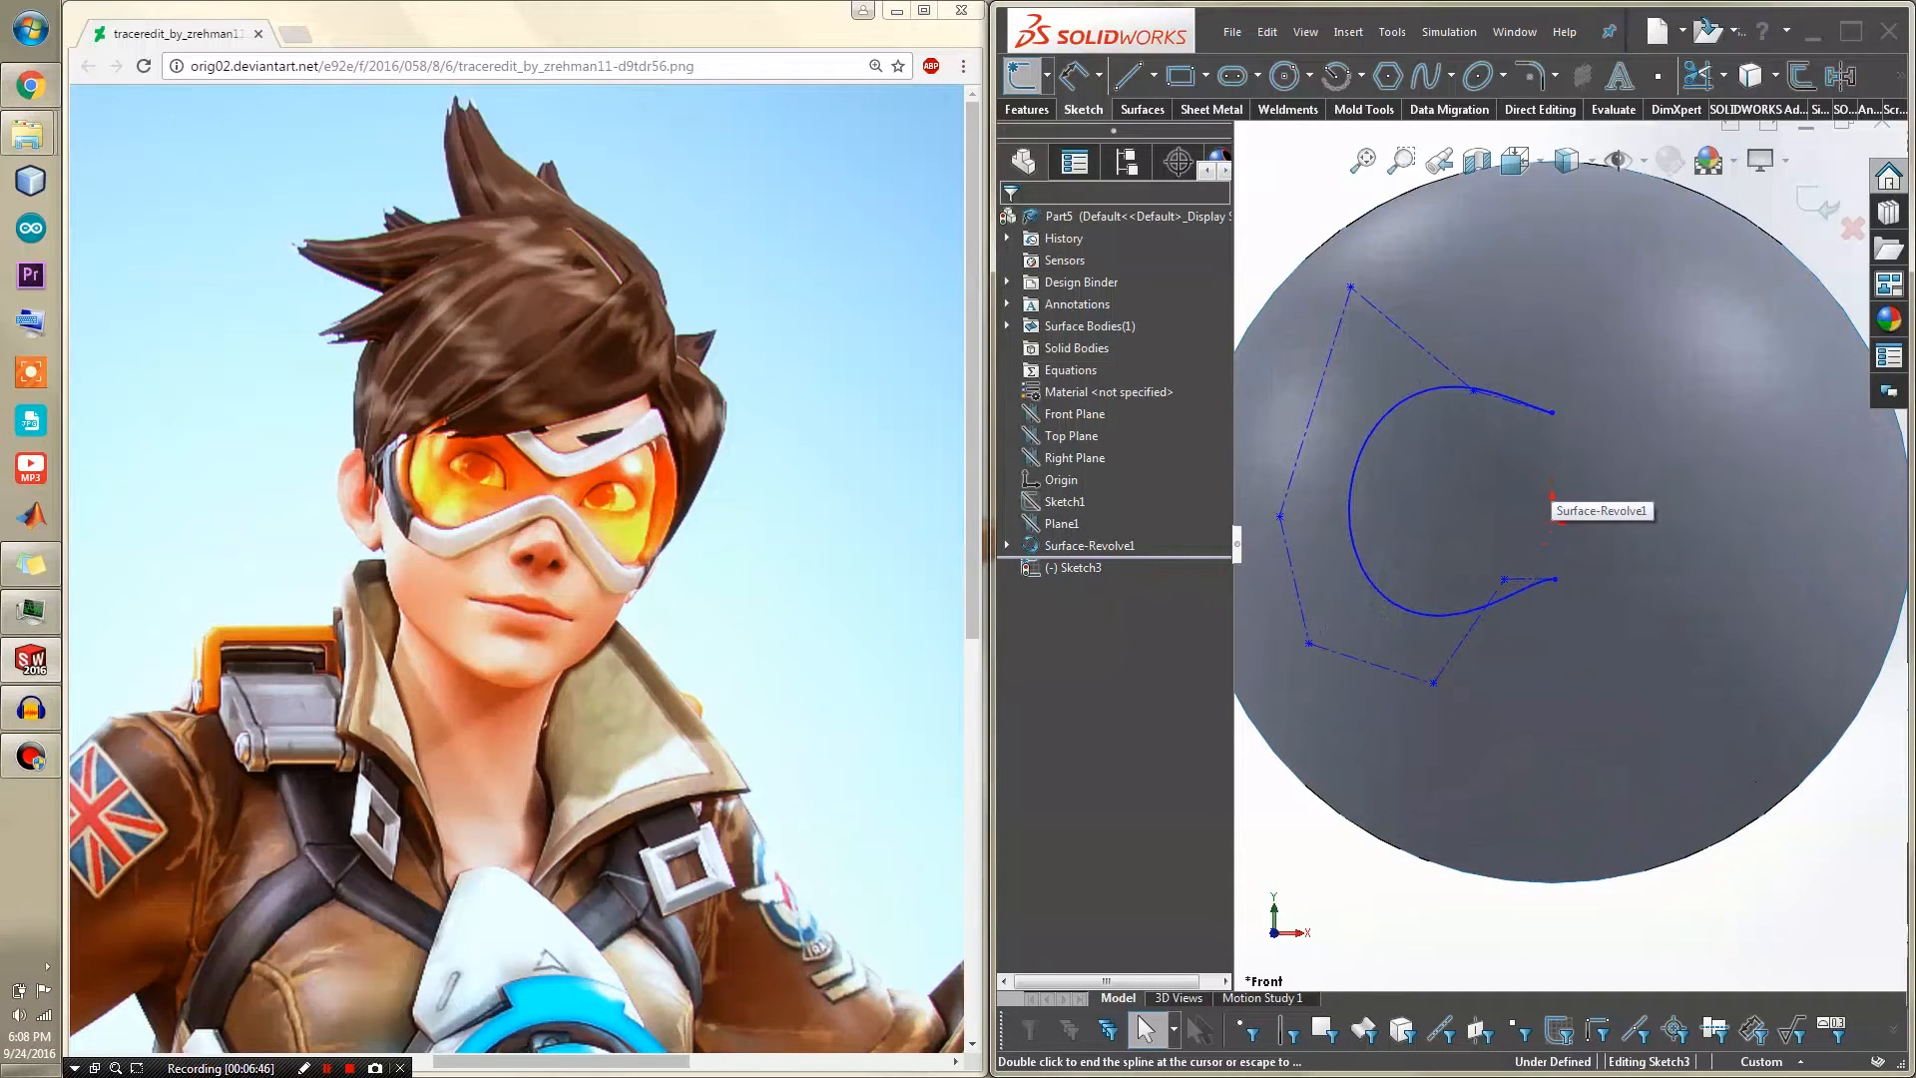
left_click(1473, 390)
left_click_drag(1473, 391, 1450, 409)
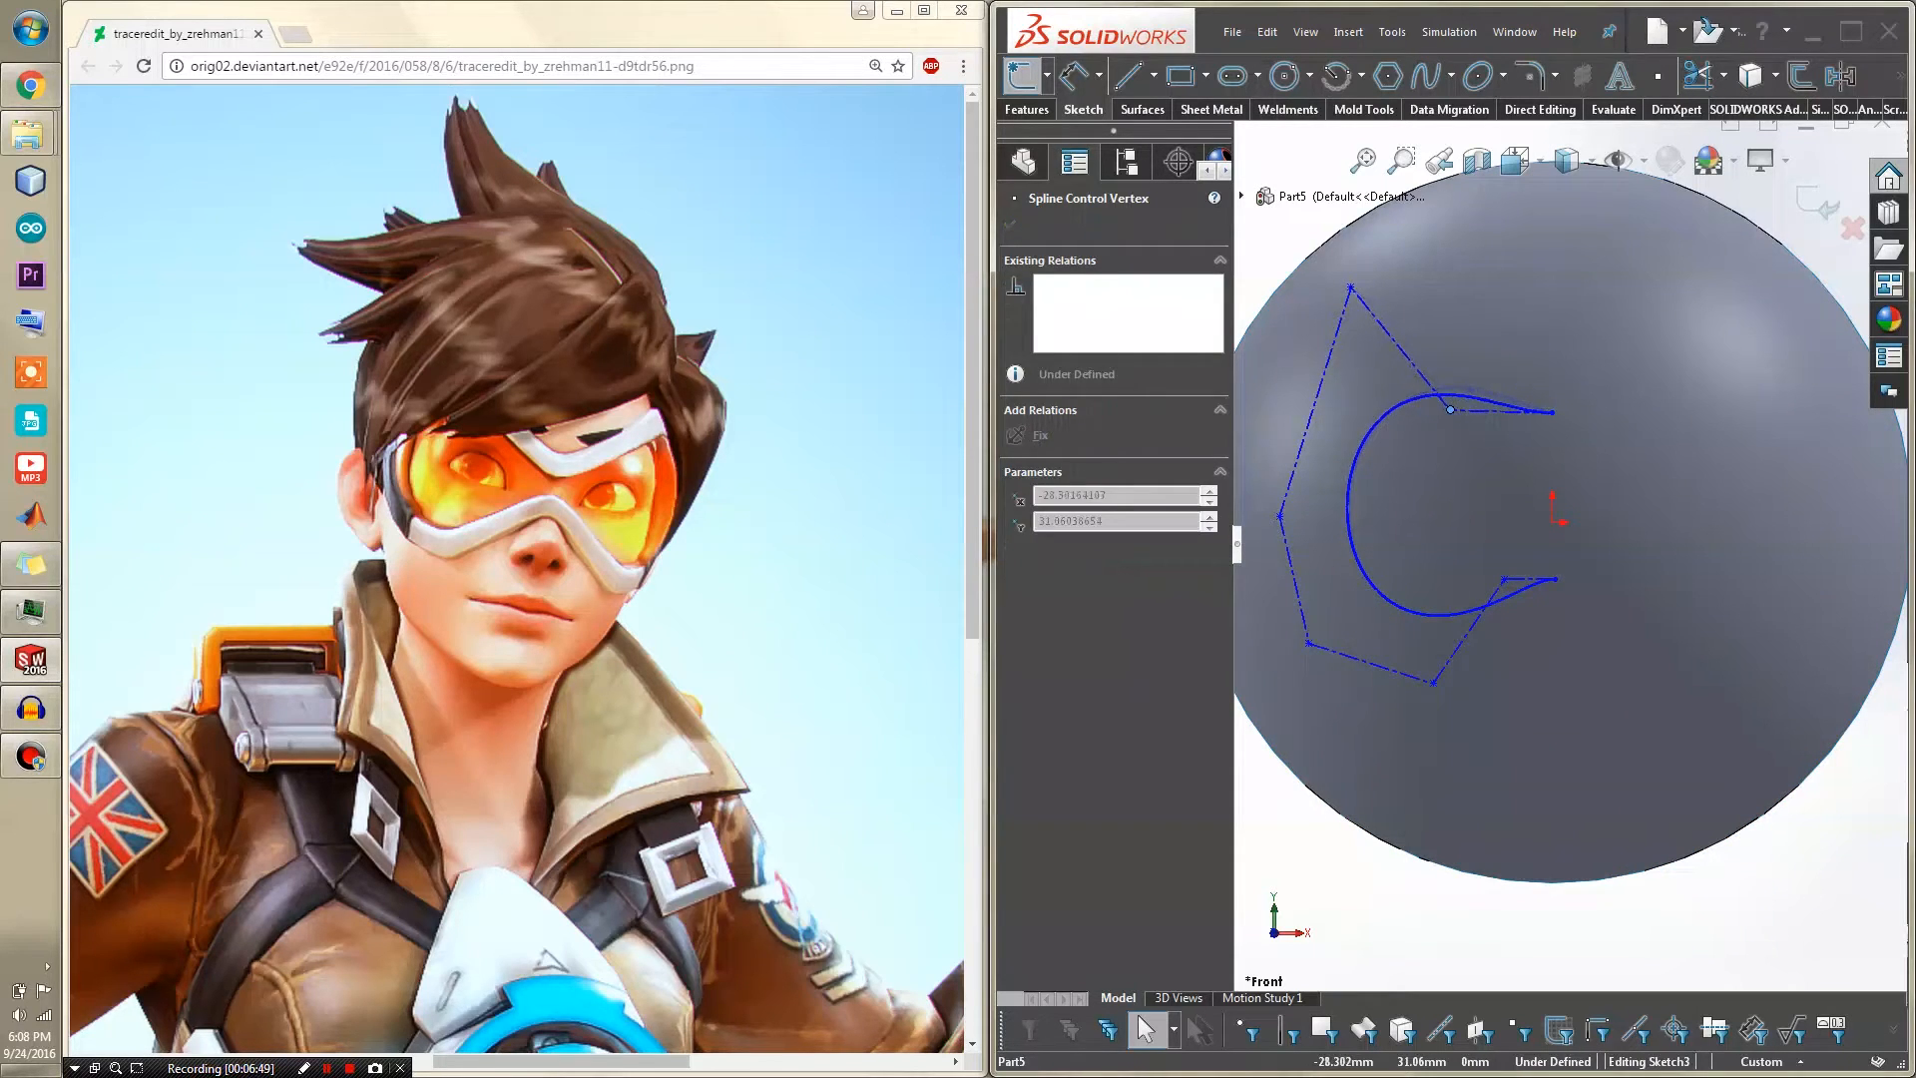
left_click_drag(1350, 287, 1355, 177)
scroll(1458, 544, "up", 4)
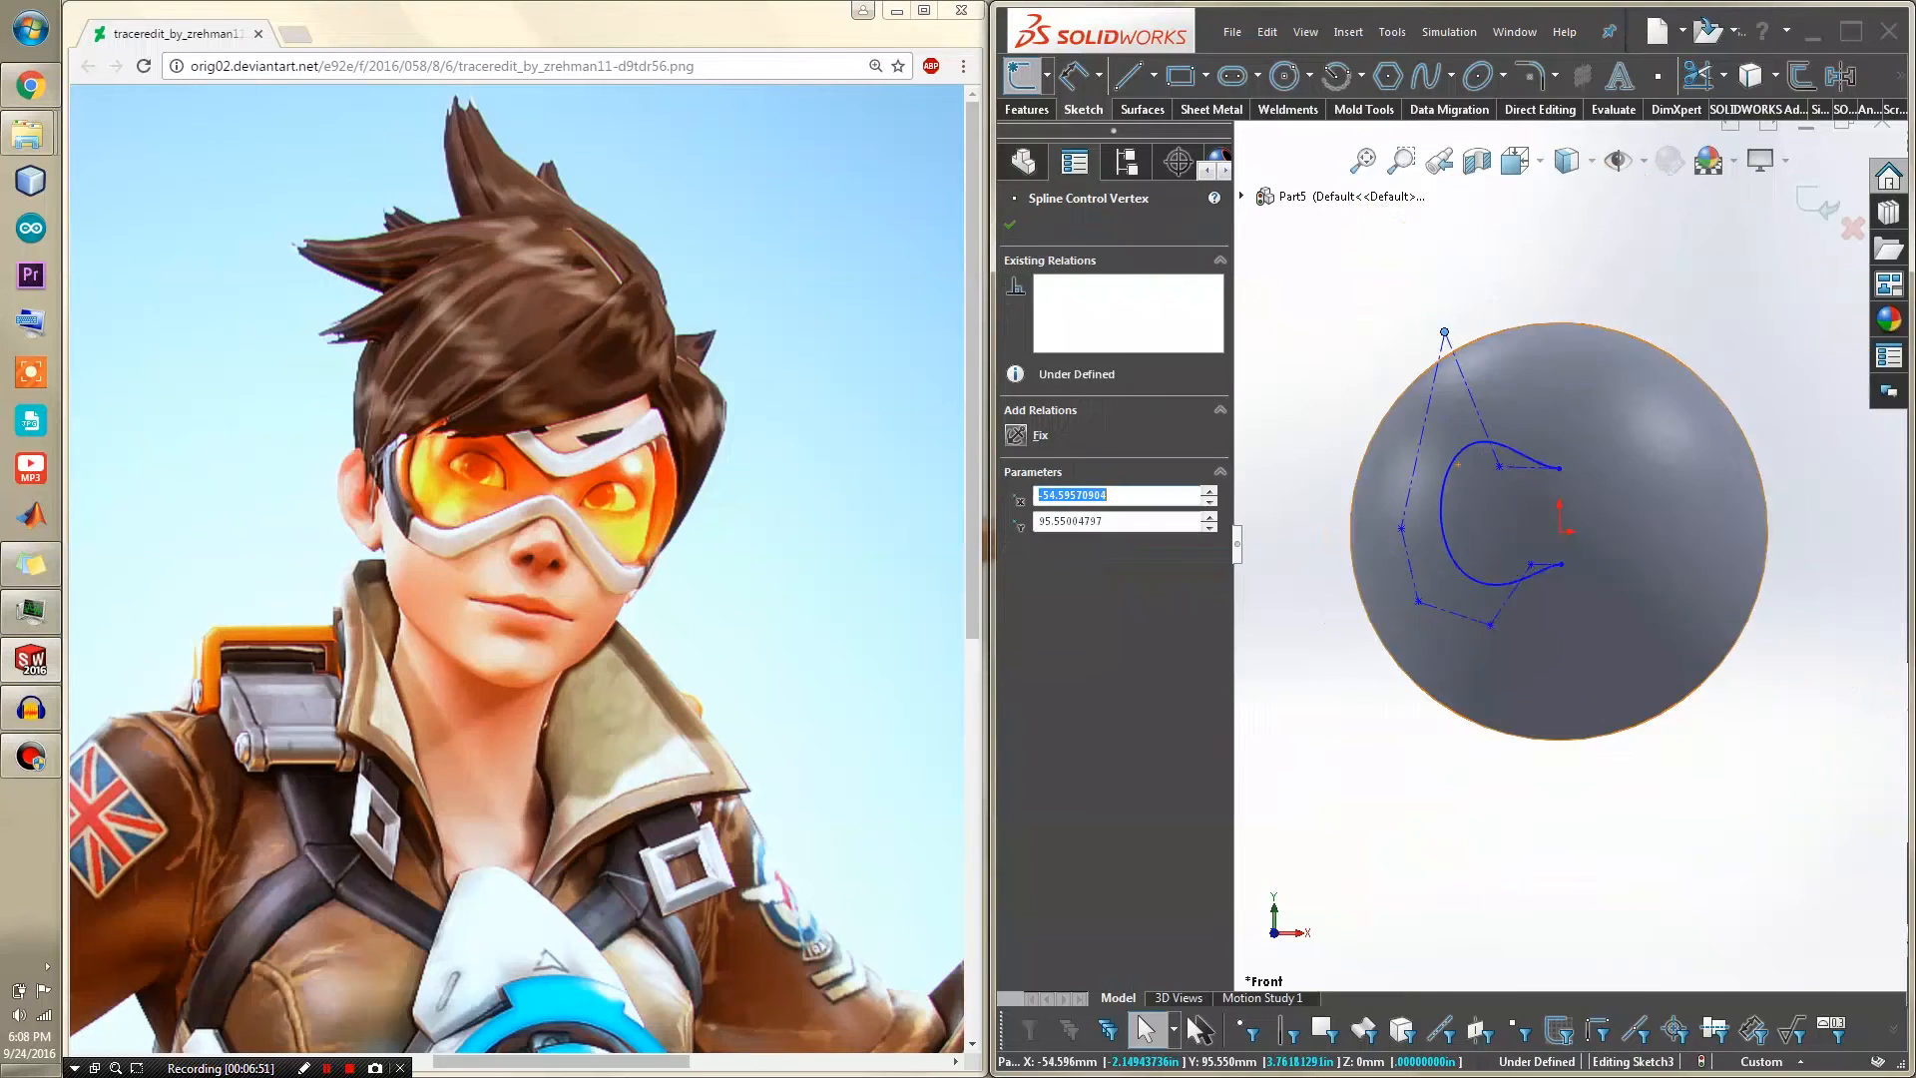
left_click_drag(1429, 529, 1373, 523)
left_click_drag(1442, 591, 1438, 628)
left_click_drag(1465, 368, 1406, 329)
scroll(1556, 515, "down", 1)
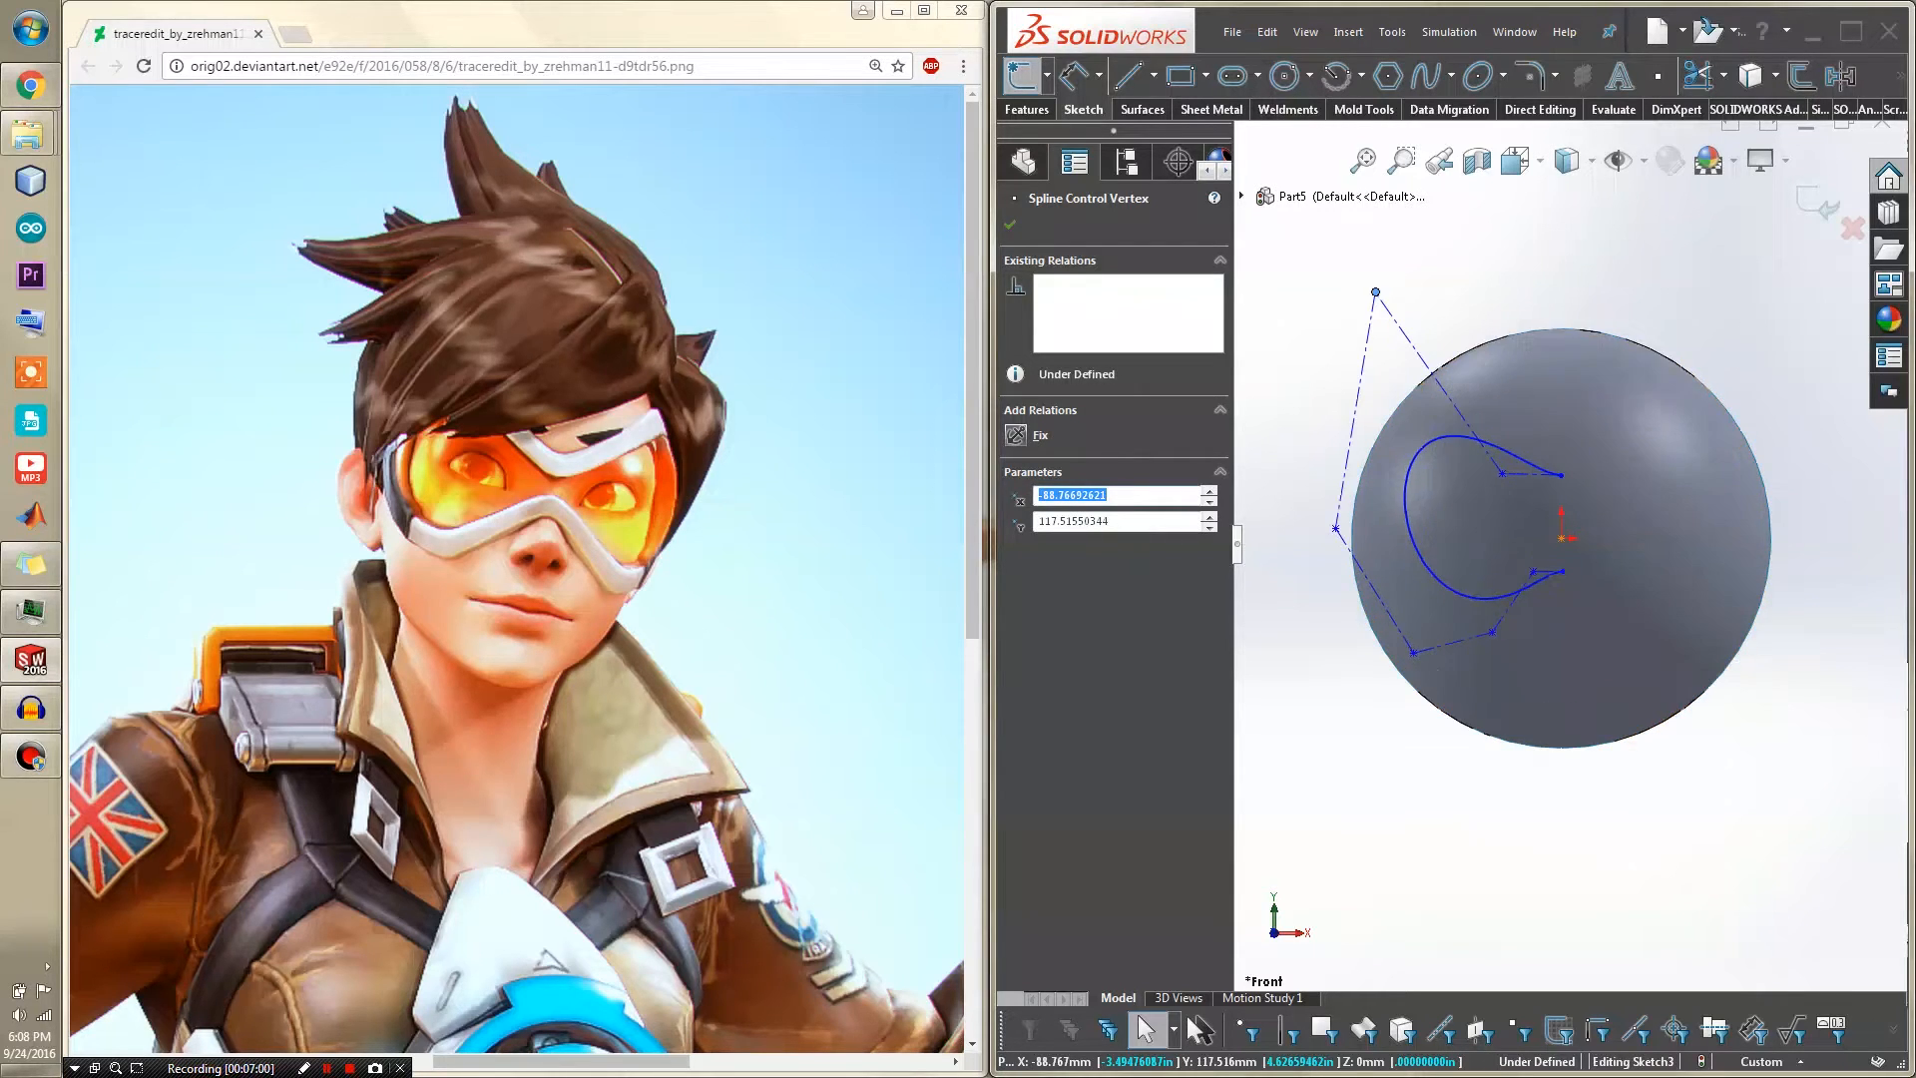
Draw a vertical construction line about 46 mm long between the spline's two open ends
right_click_drag(1716, 548, 1577, 482)
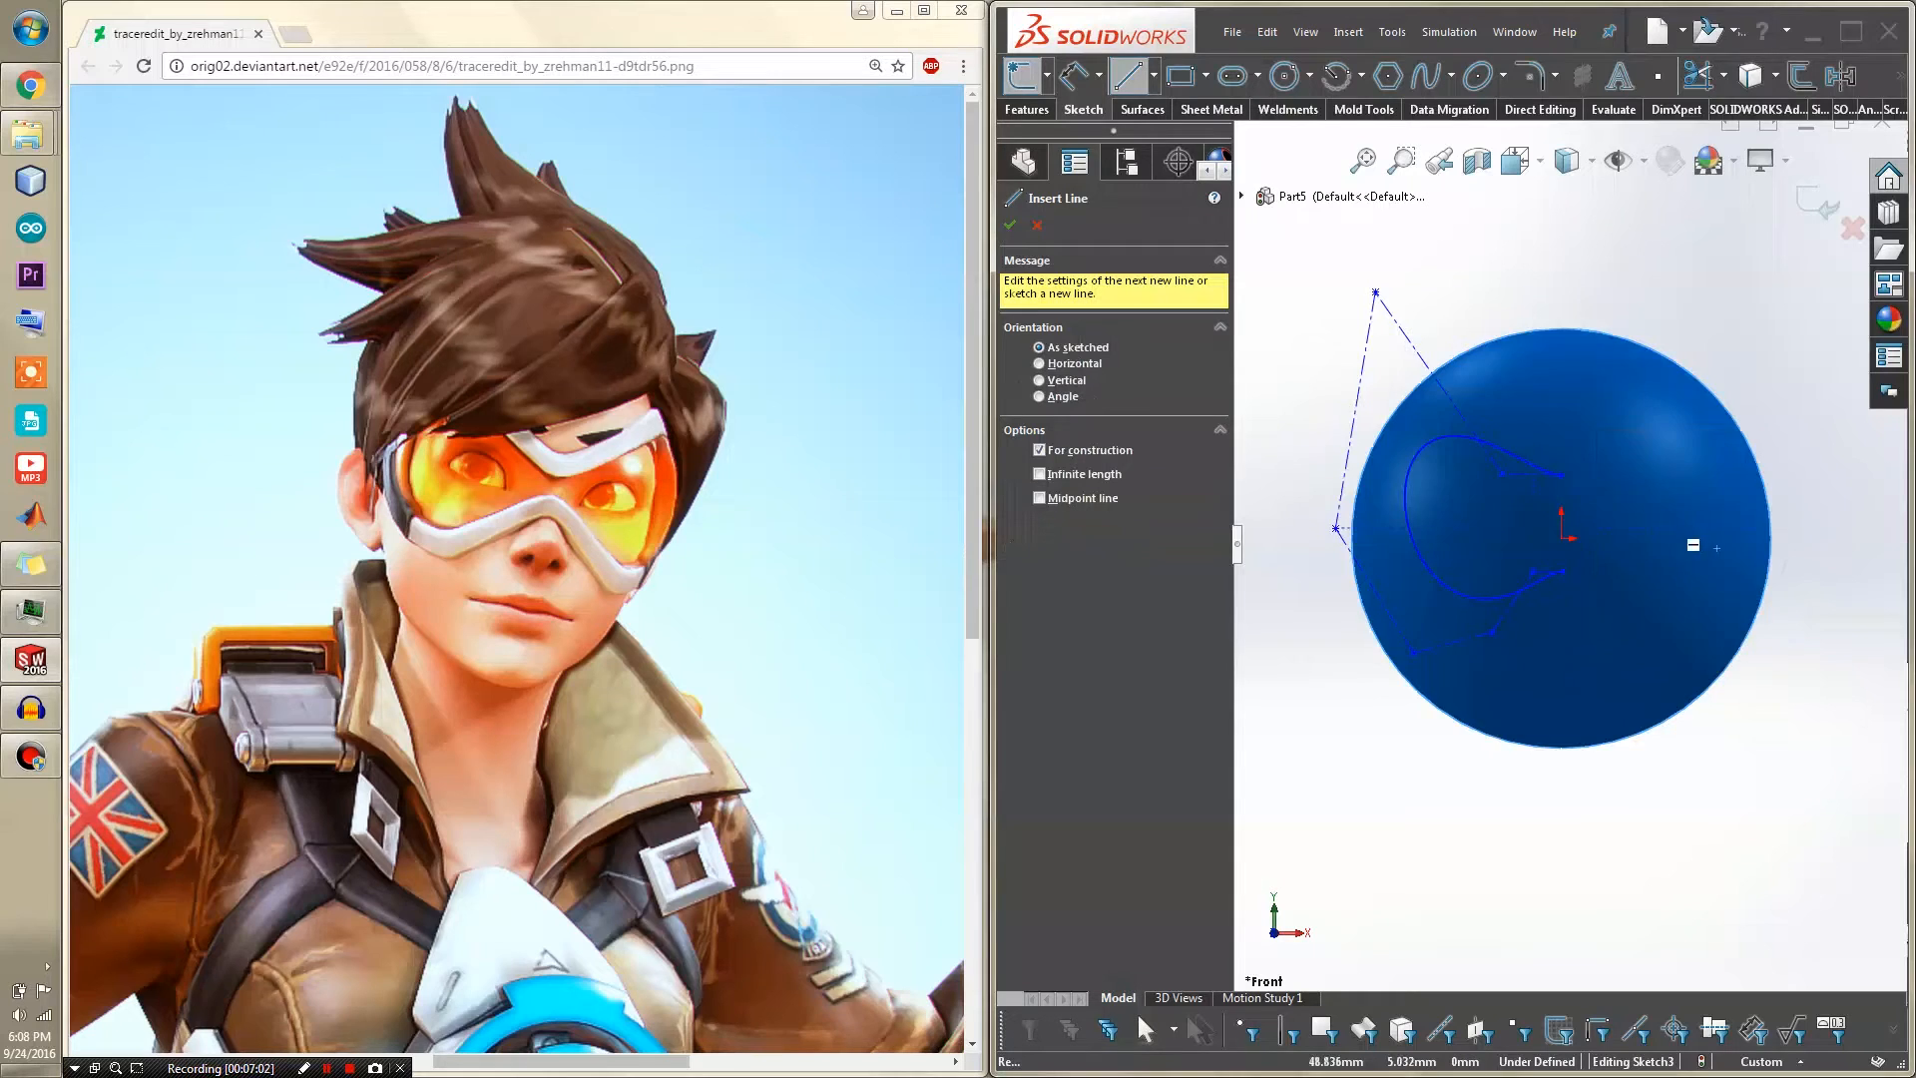
scroll(1591, 497, "down", 2)
left_click(1514, 491)
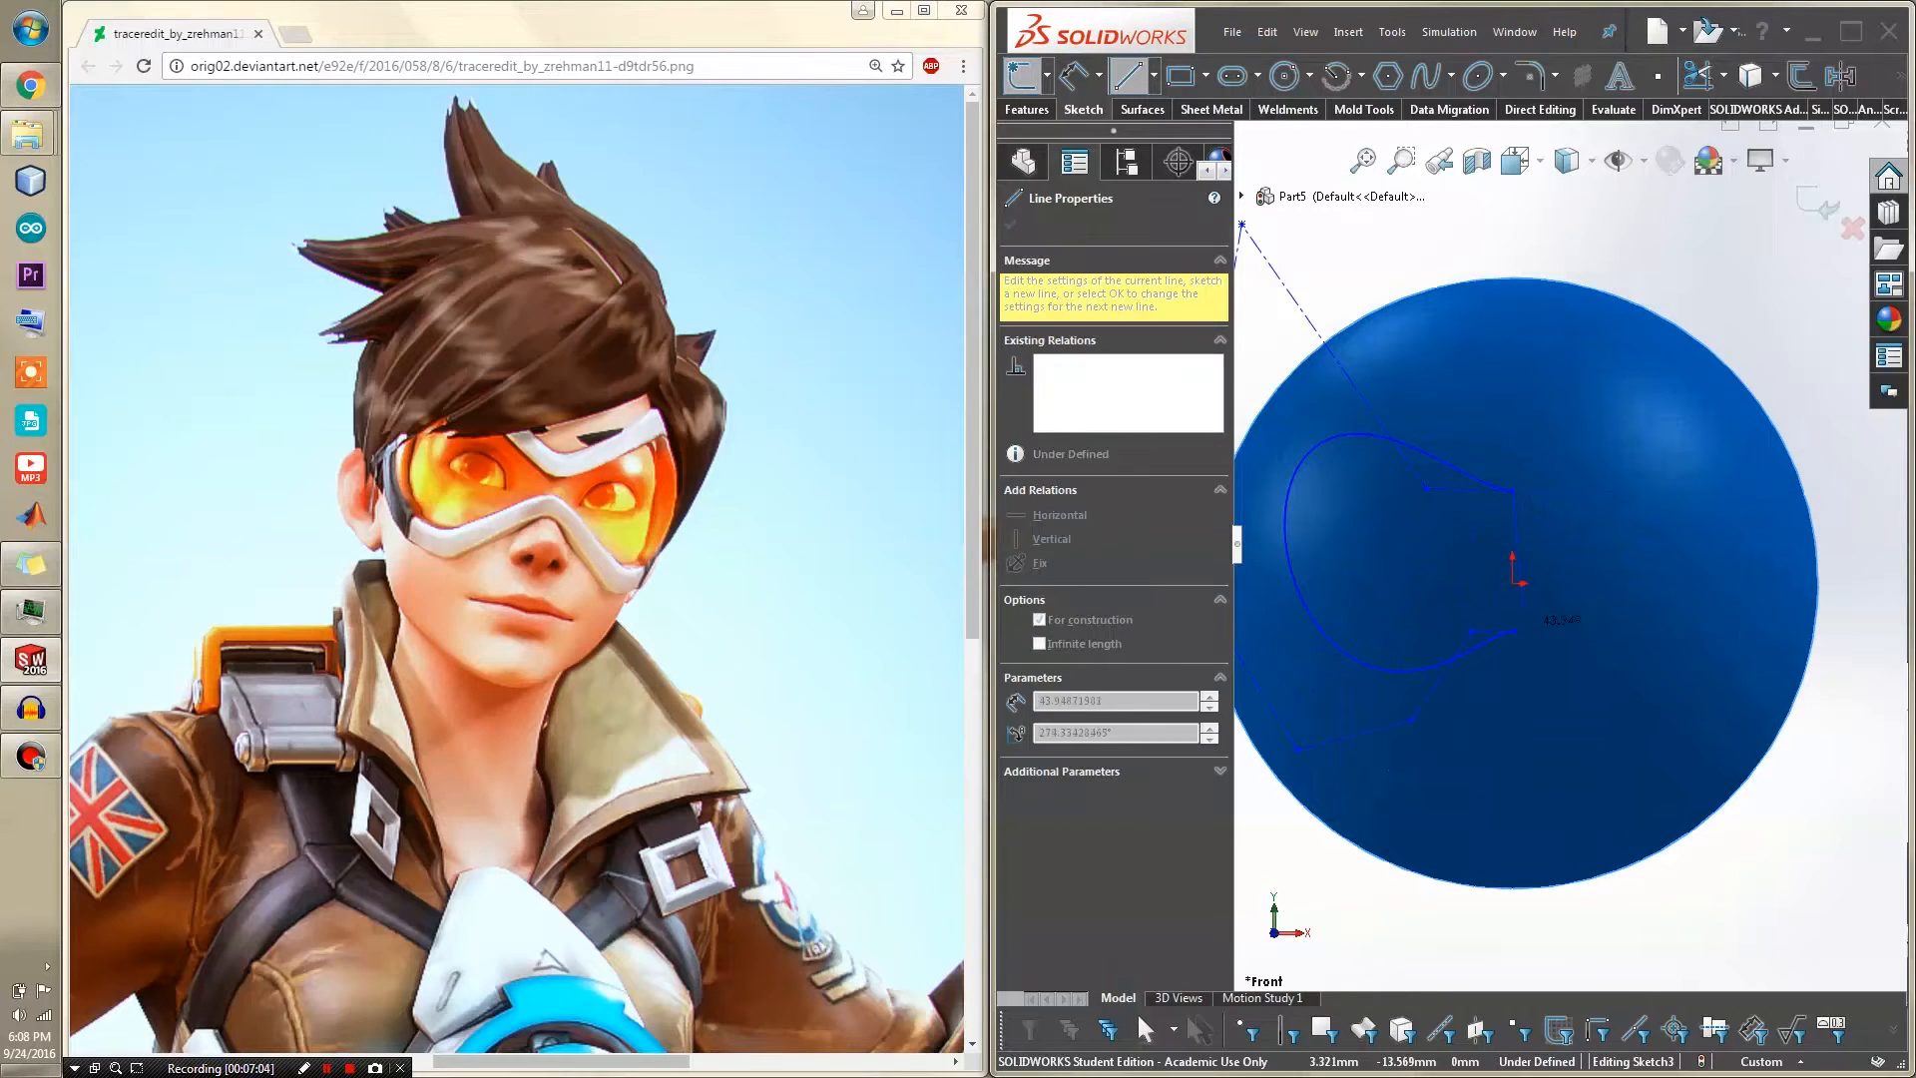
left_click(1516, 632)
key("Escape")
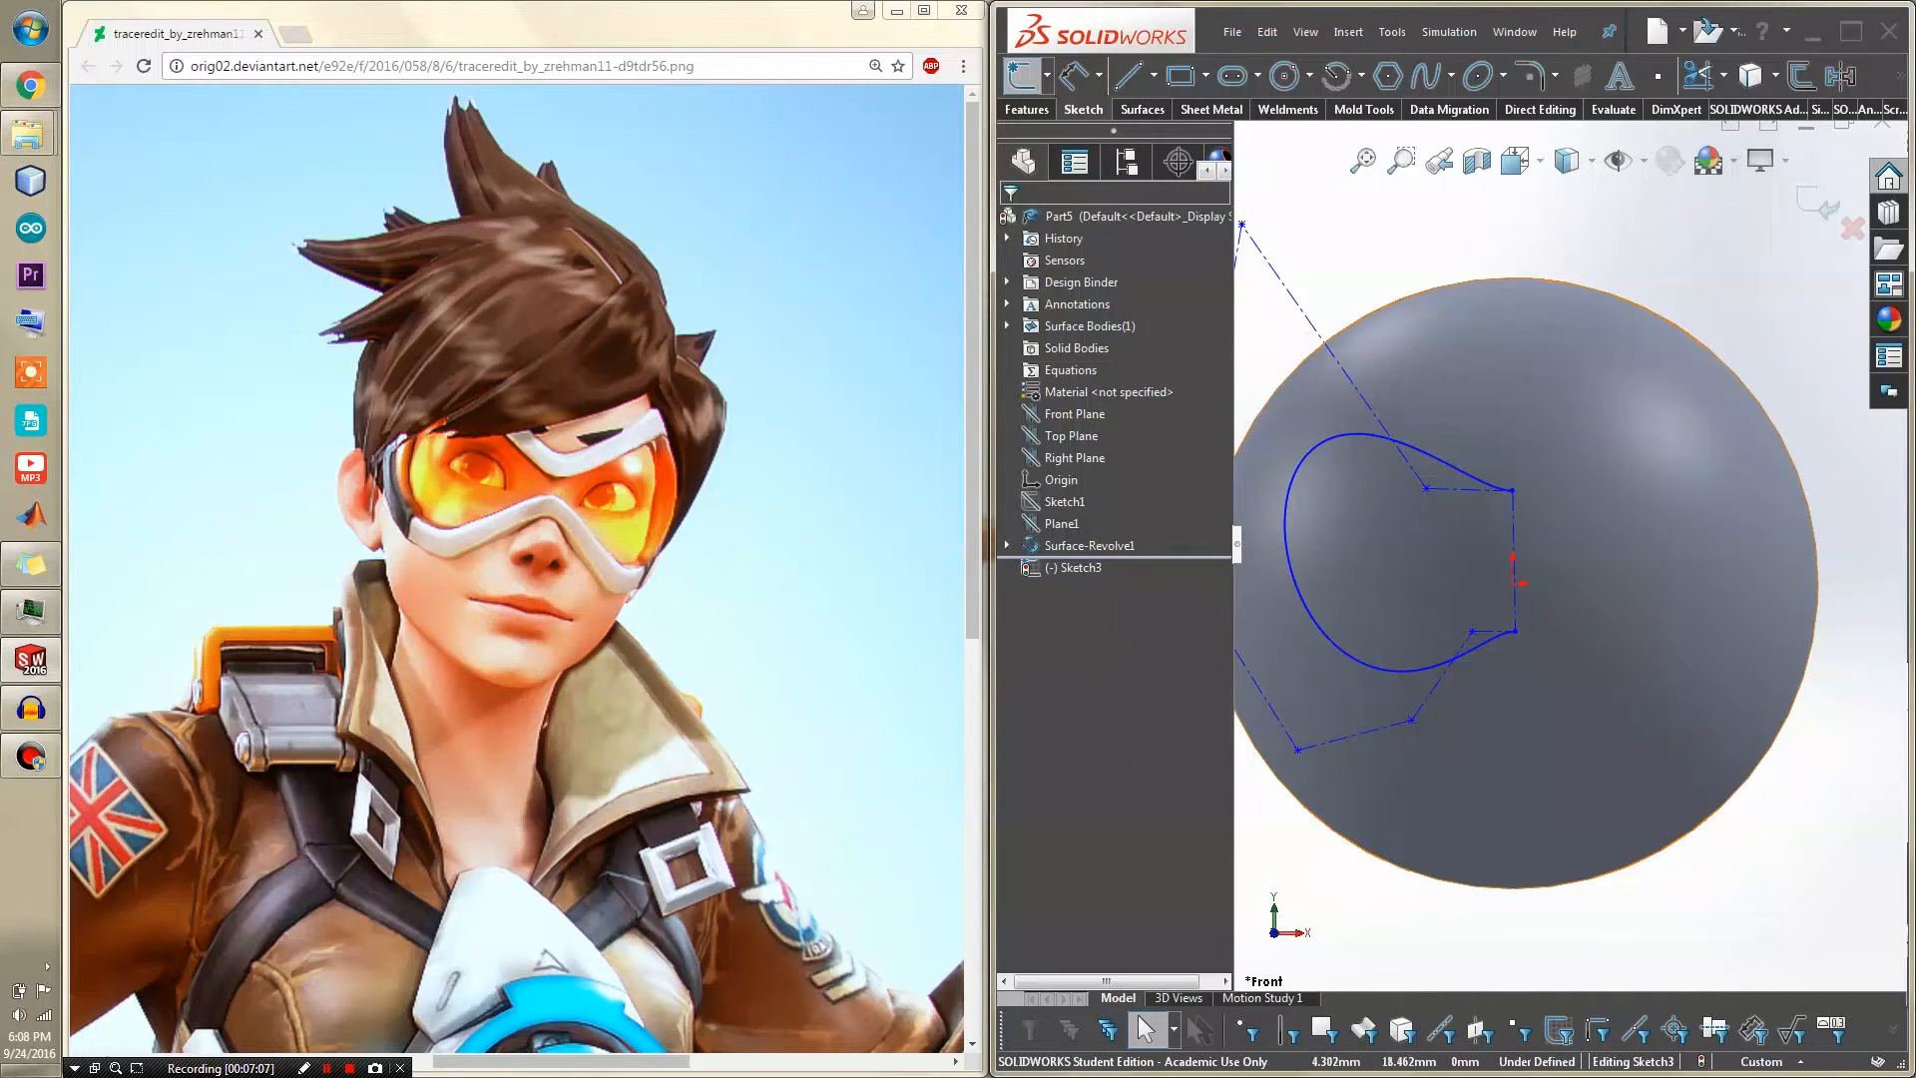
Make the midpoint of the vertical construction line coincident with the origin
left_click(1514, 559)
left_click(1594, 469)
scroll(1515, 499, "down", 2)
left_click(1513, 555)
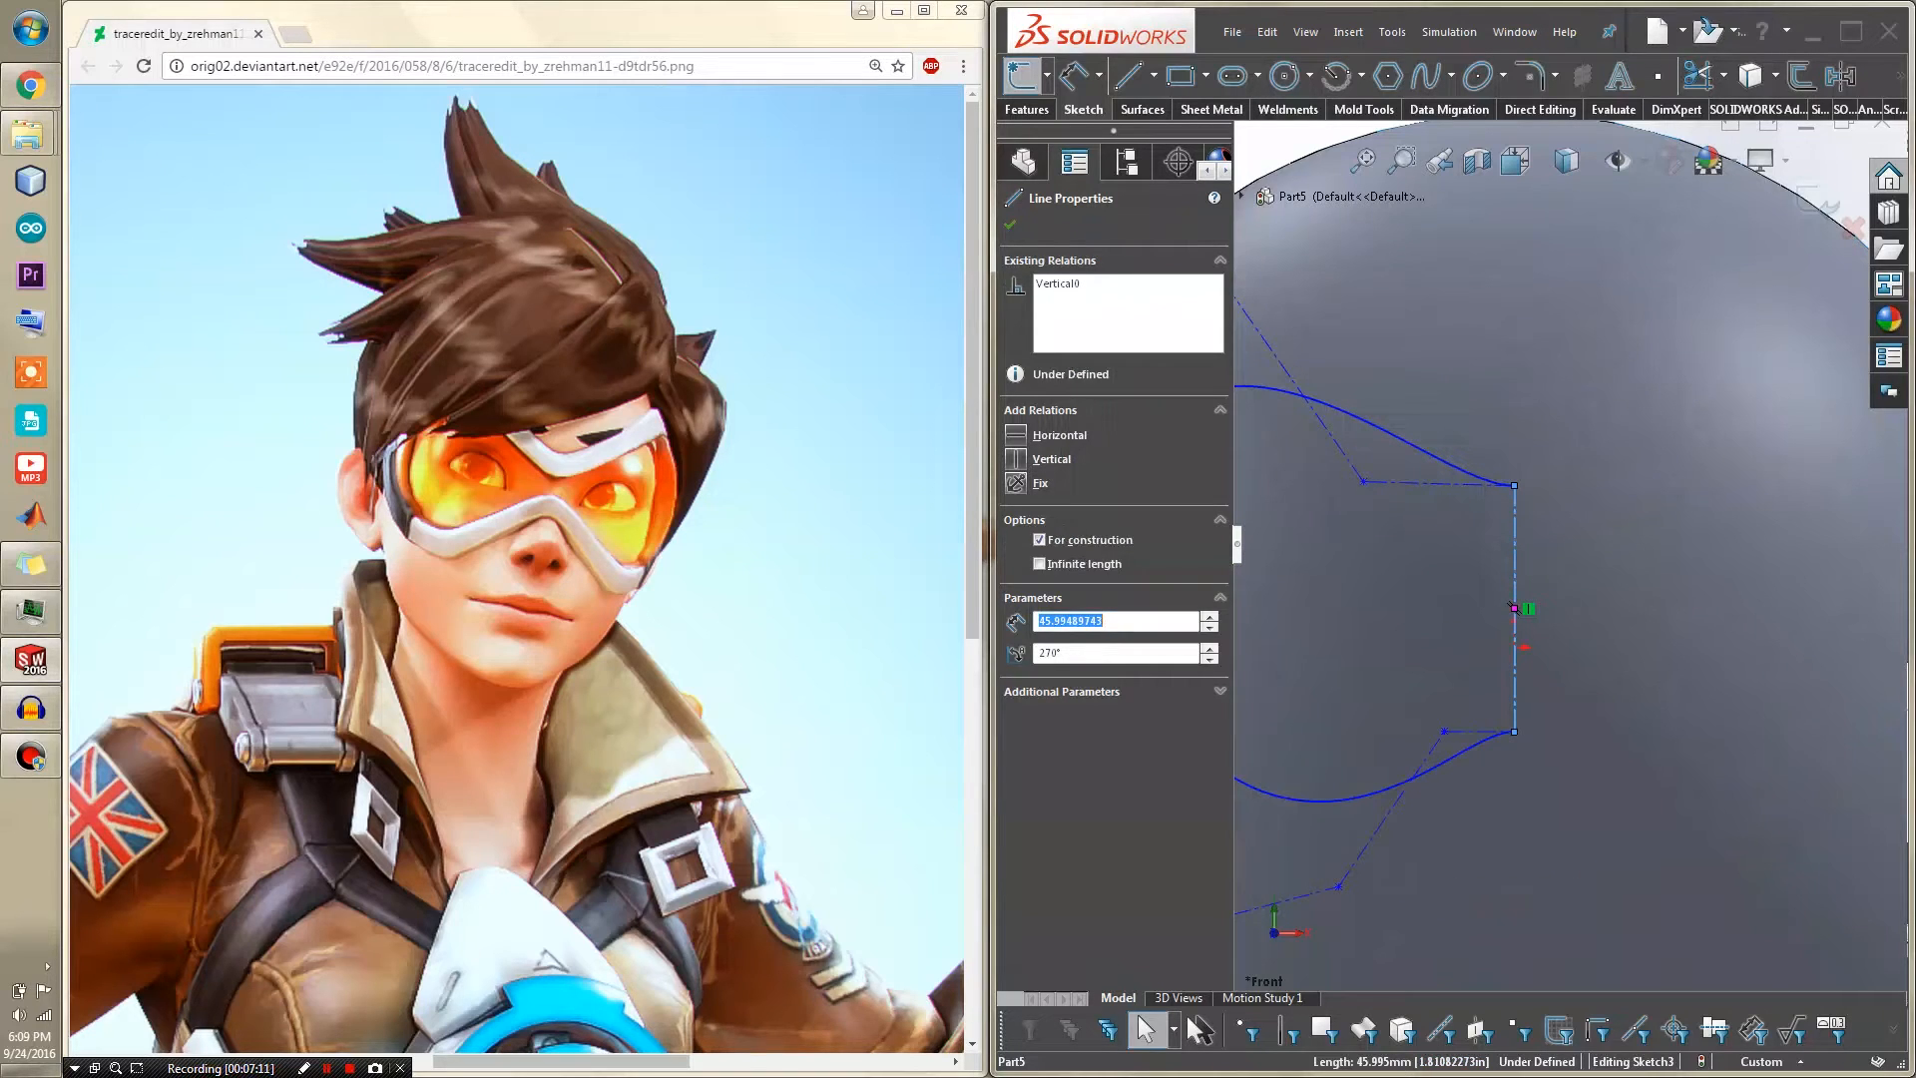
left_click(1513, 609)
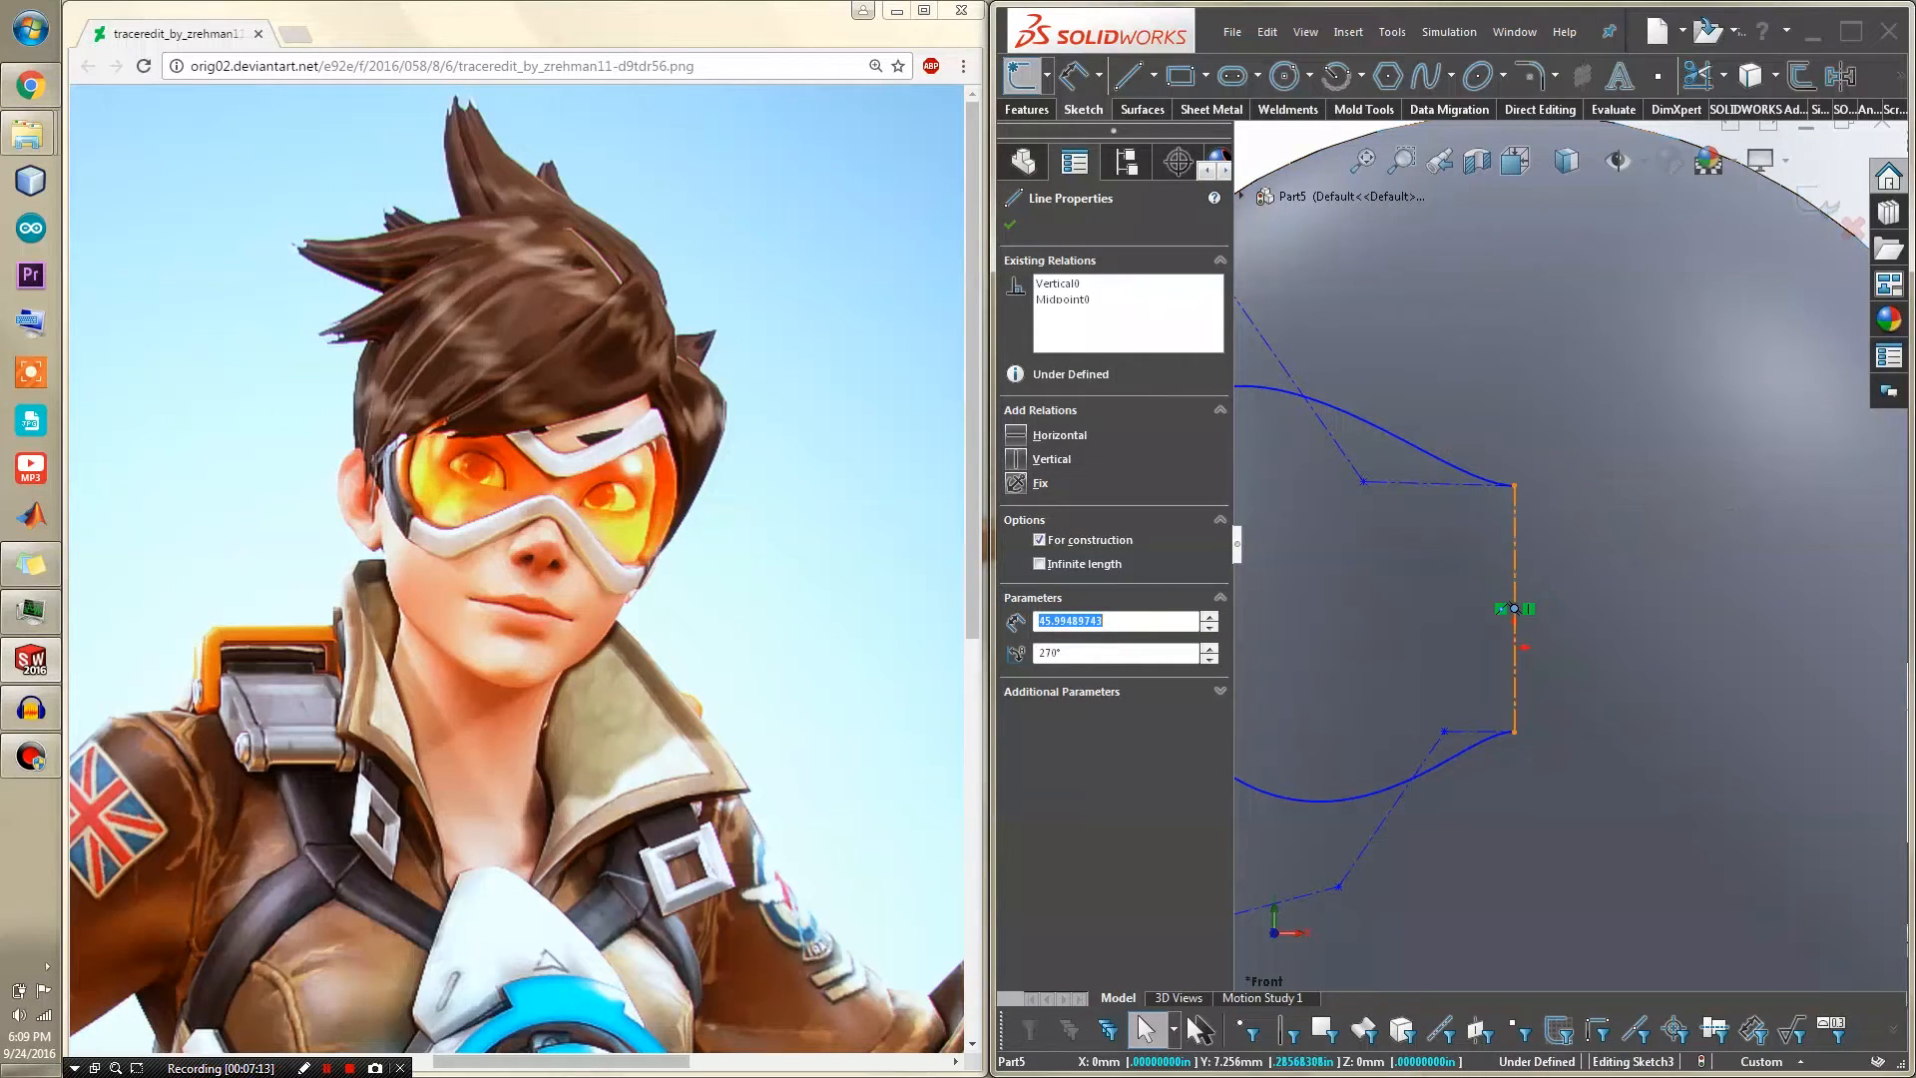
left_click(1514, 646, "ctrl")
left_click(1616, 560)
scroll(1567, 584, "down", 5)
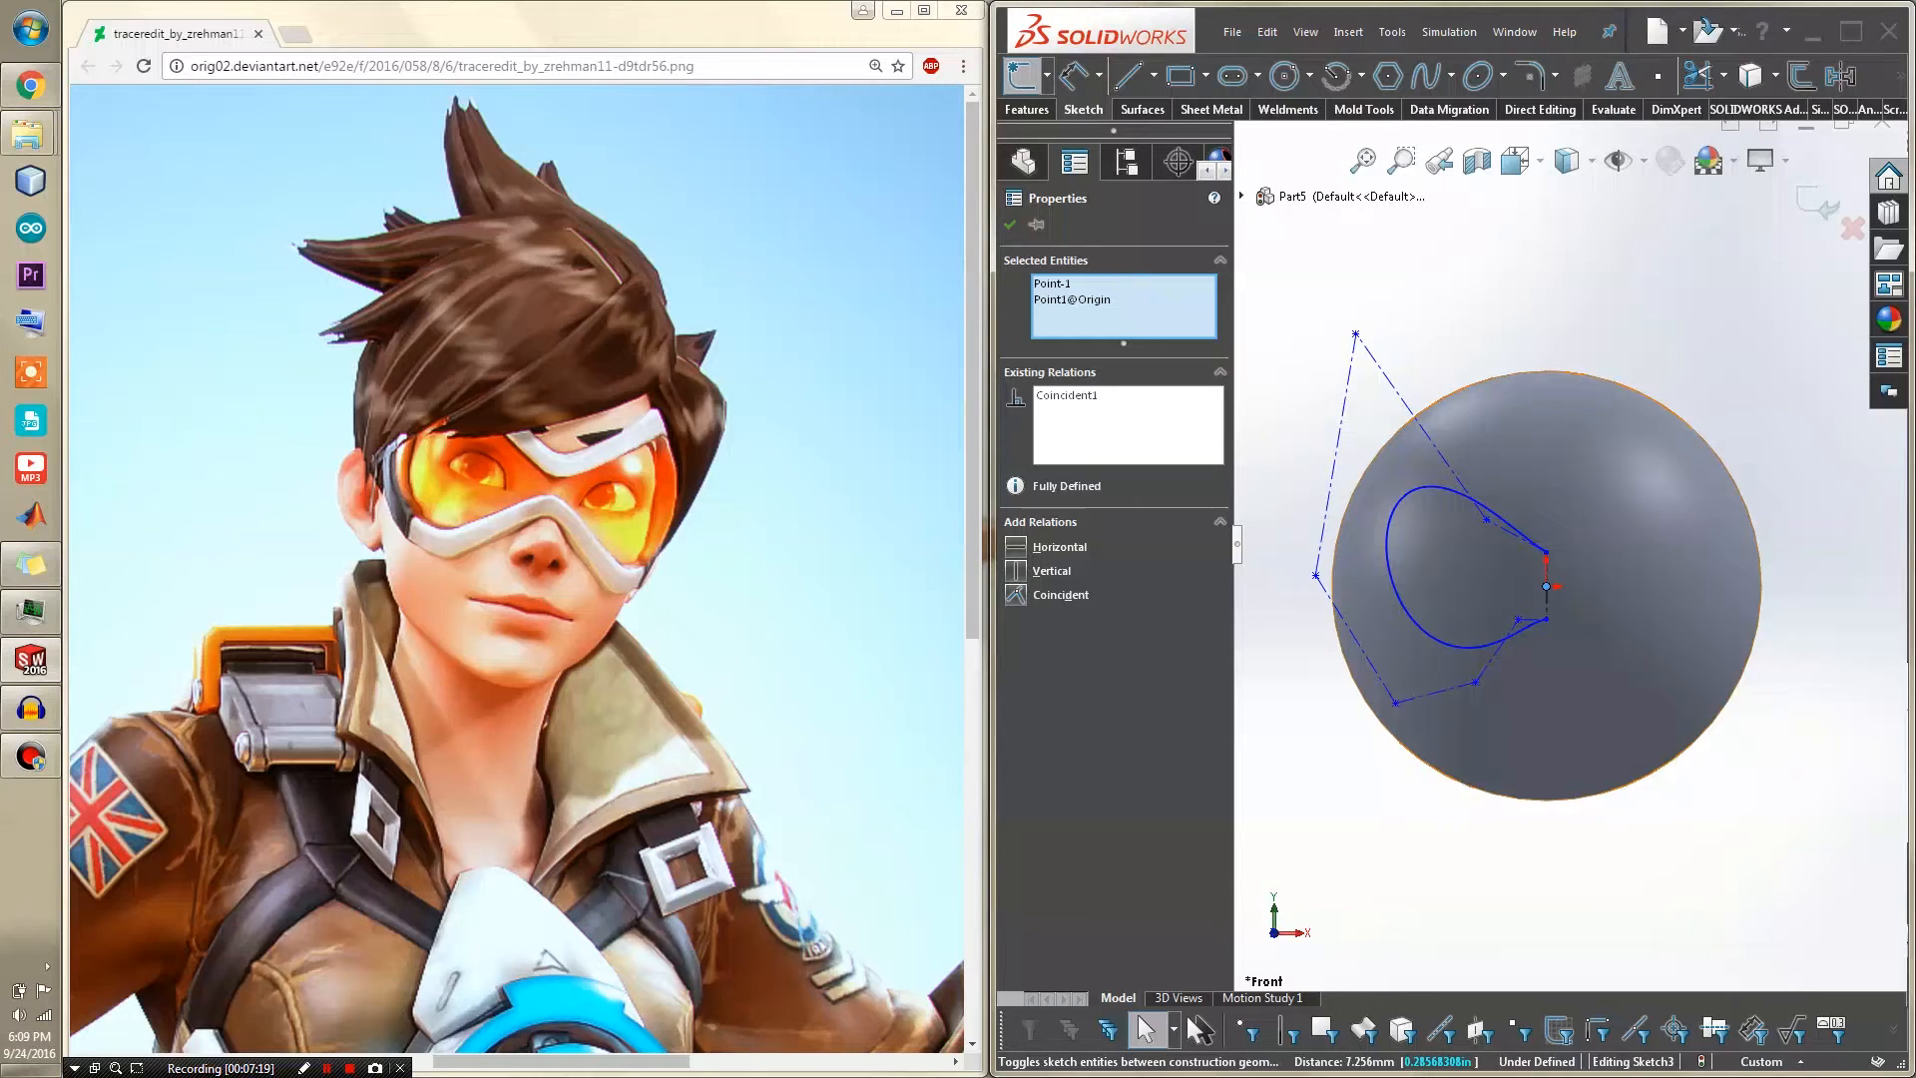
Move the control vertices beside the spline's endpoints to level the end handles, about 24 mm long at the upper end and 22.5 mm at the lower
scroll(1466, 607, "up", 2)
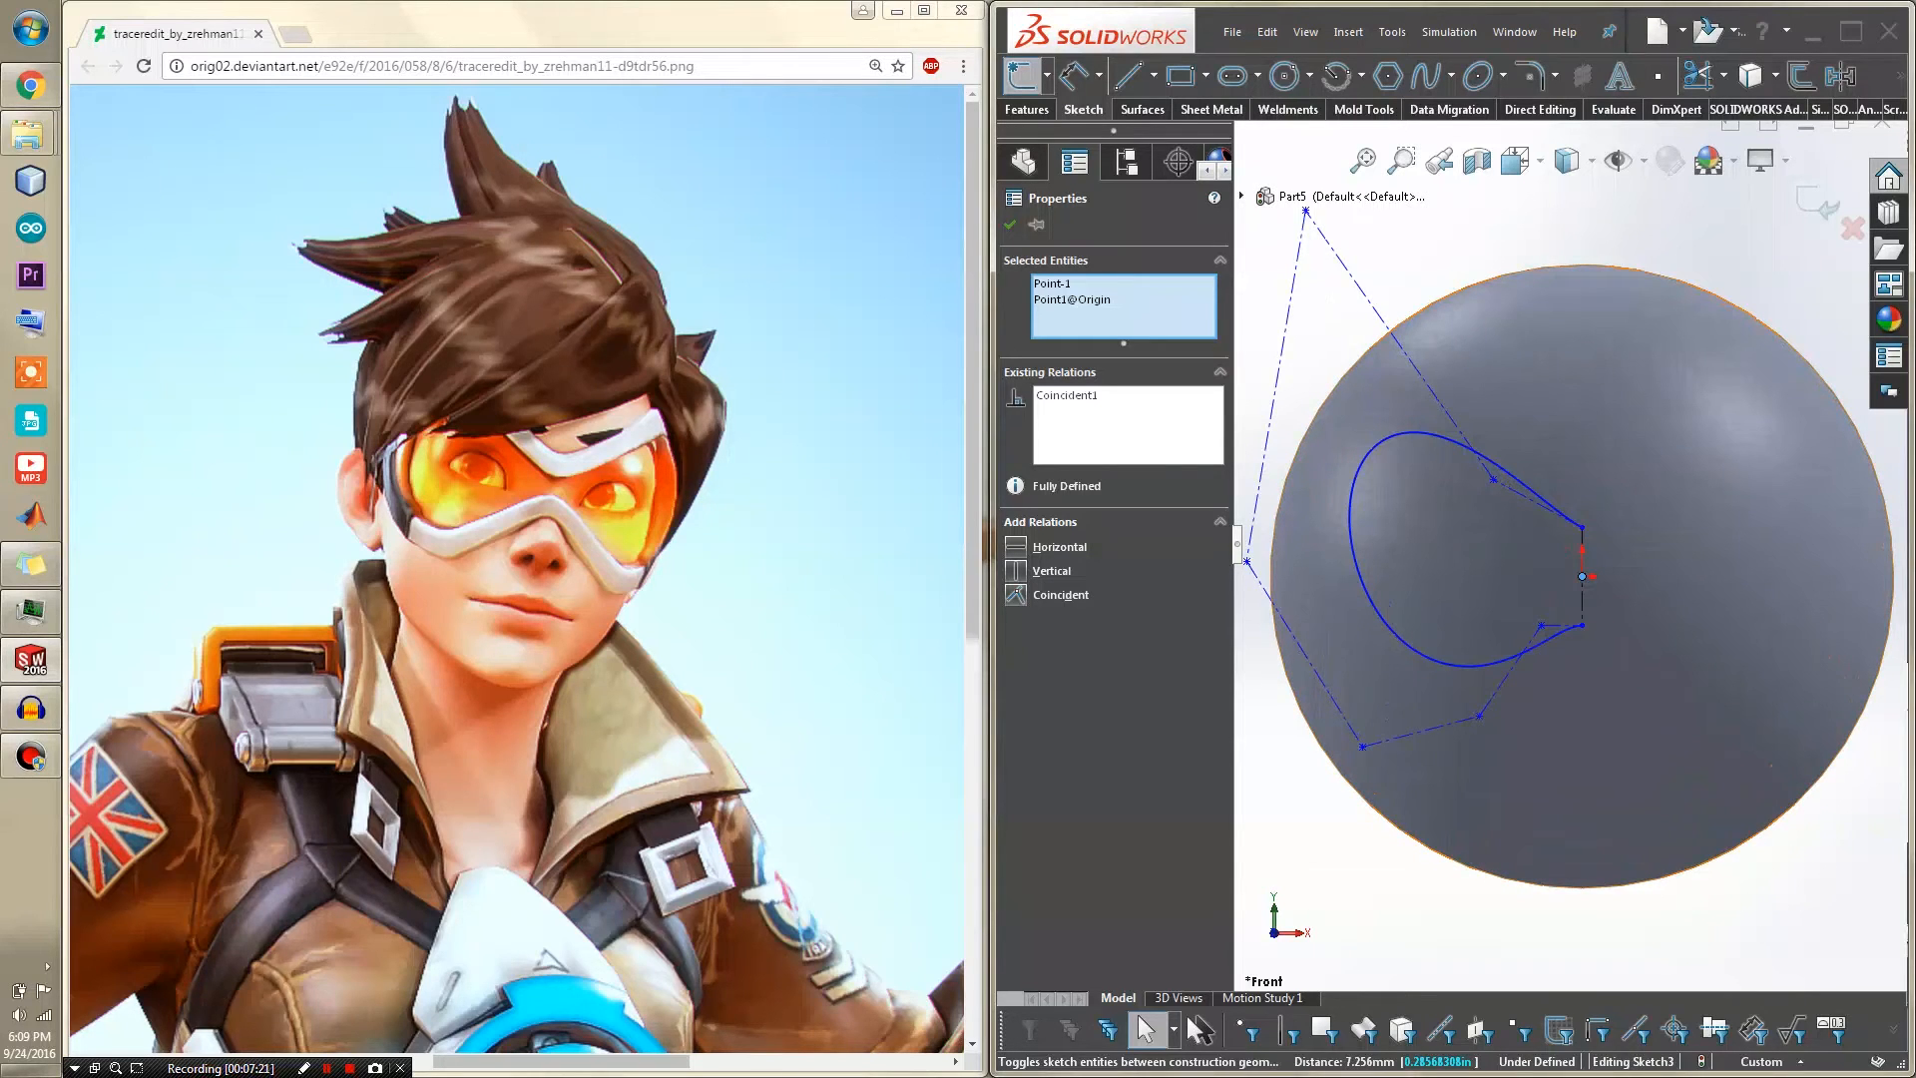
scroll(1567, 646, "up", 1)
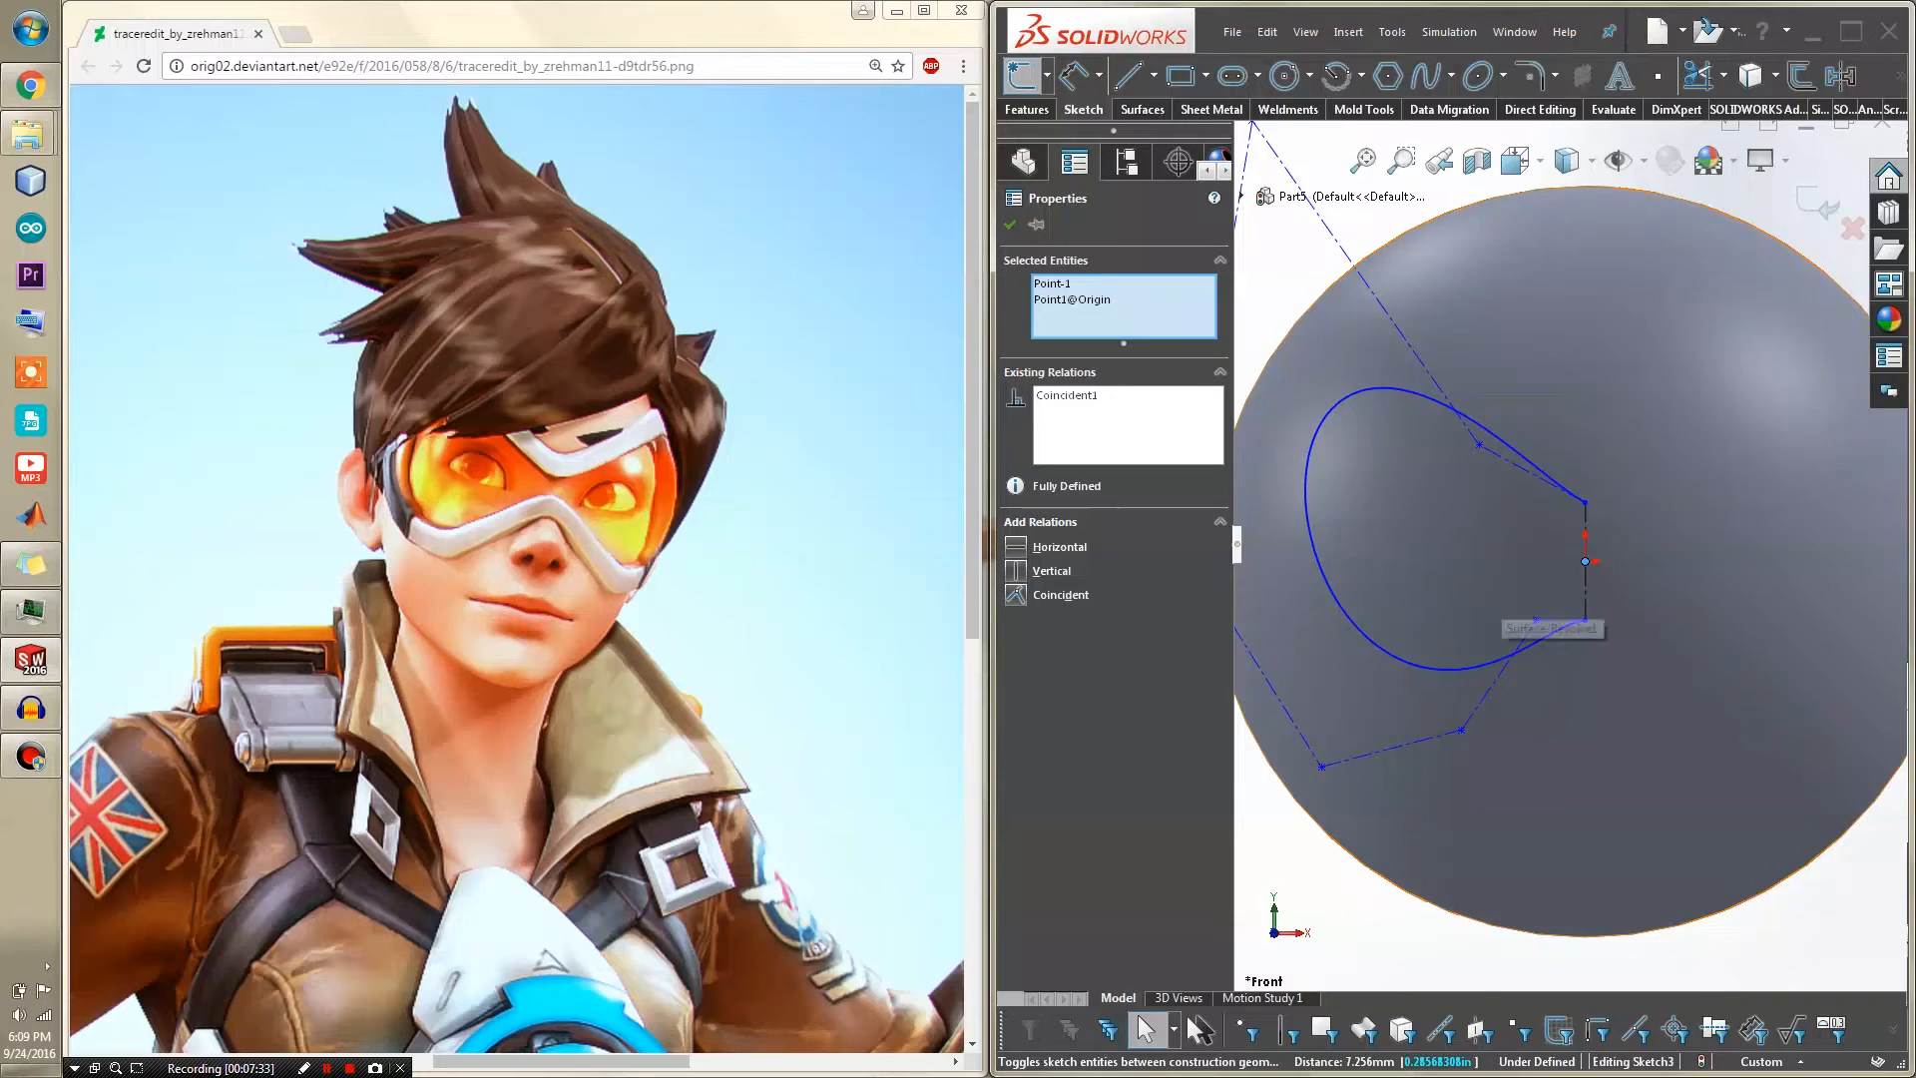
scroll(1496, 621, "down", 1)
scroll(1497, 620, "up", 2)
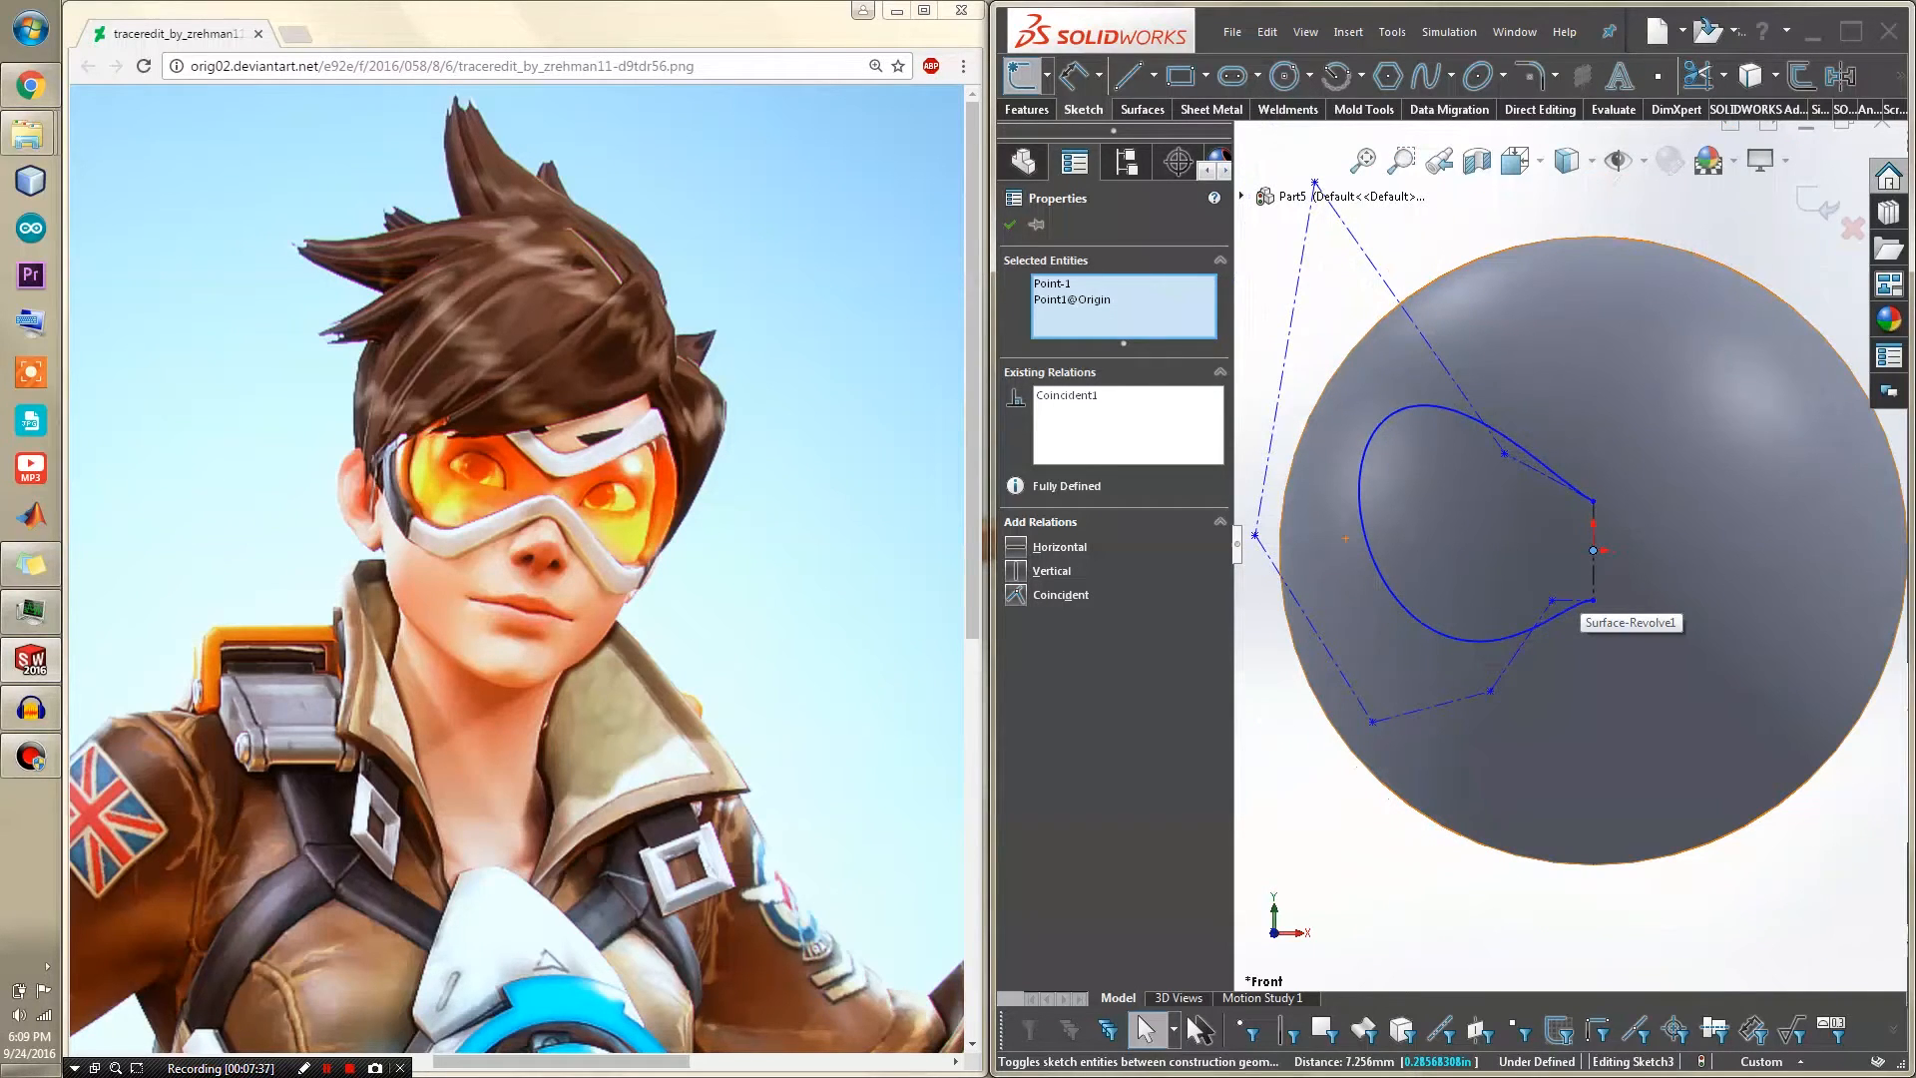
left_click_drag(1504, 453, 1518, 500)
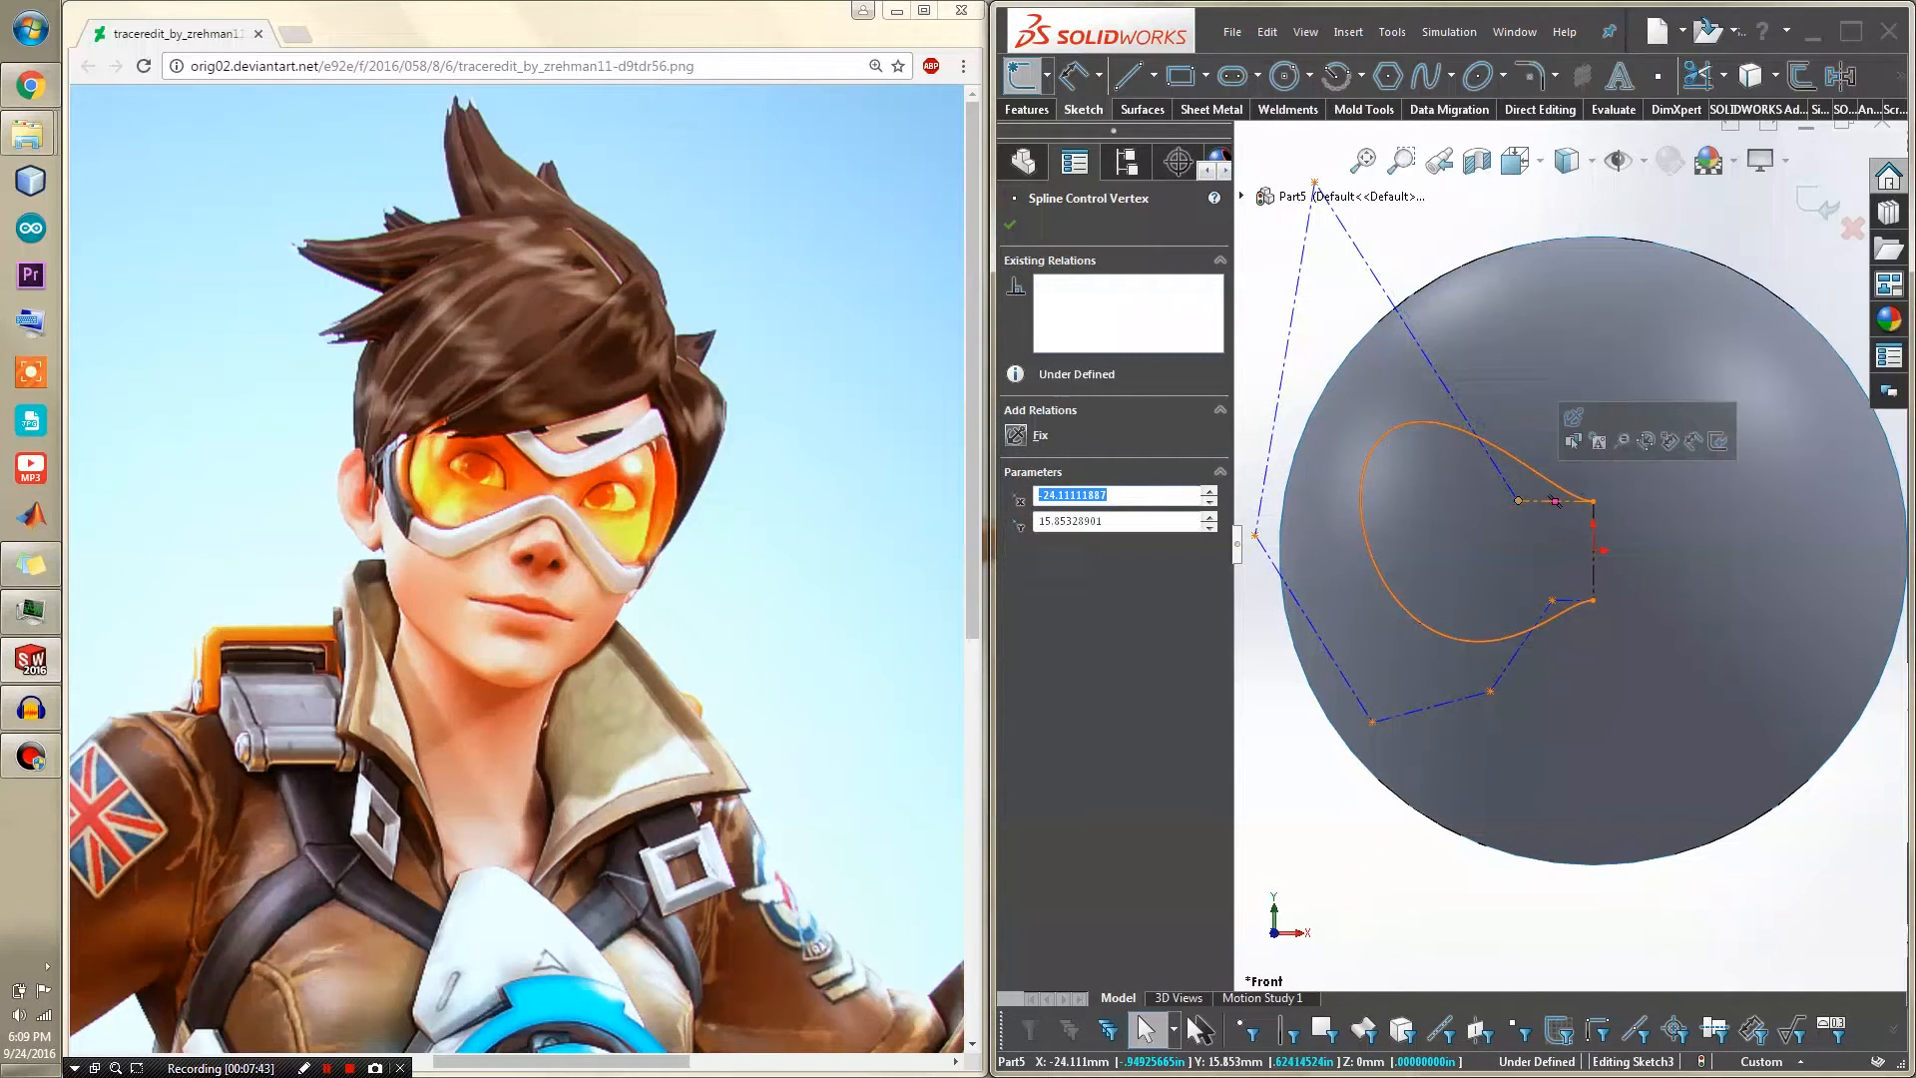
left_click_drag(1551, 599, 1522, 600)
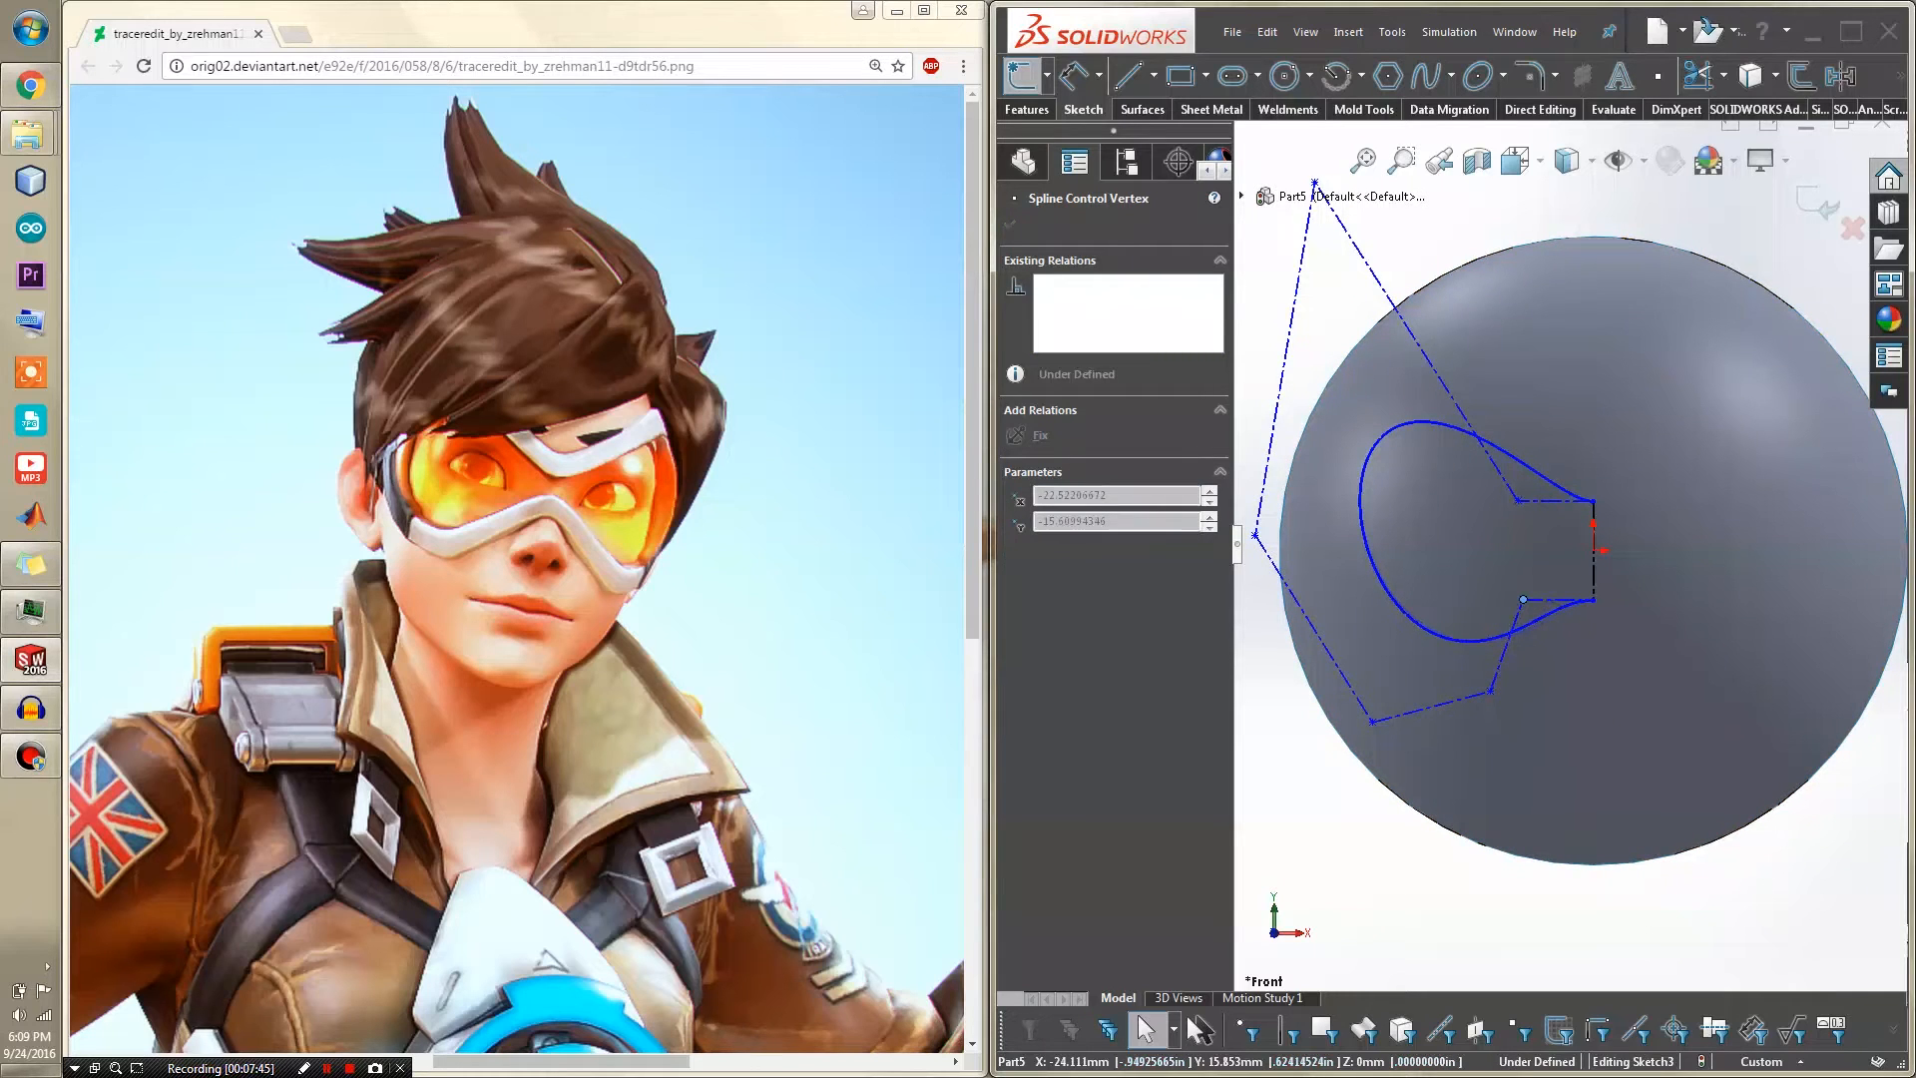
Add horizontal relations to the spline's upper and lower end control segments
left_click(1554, 500)
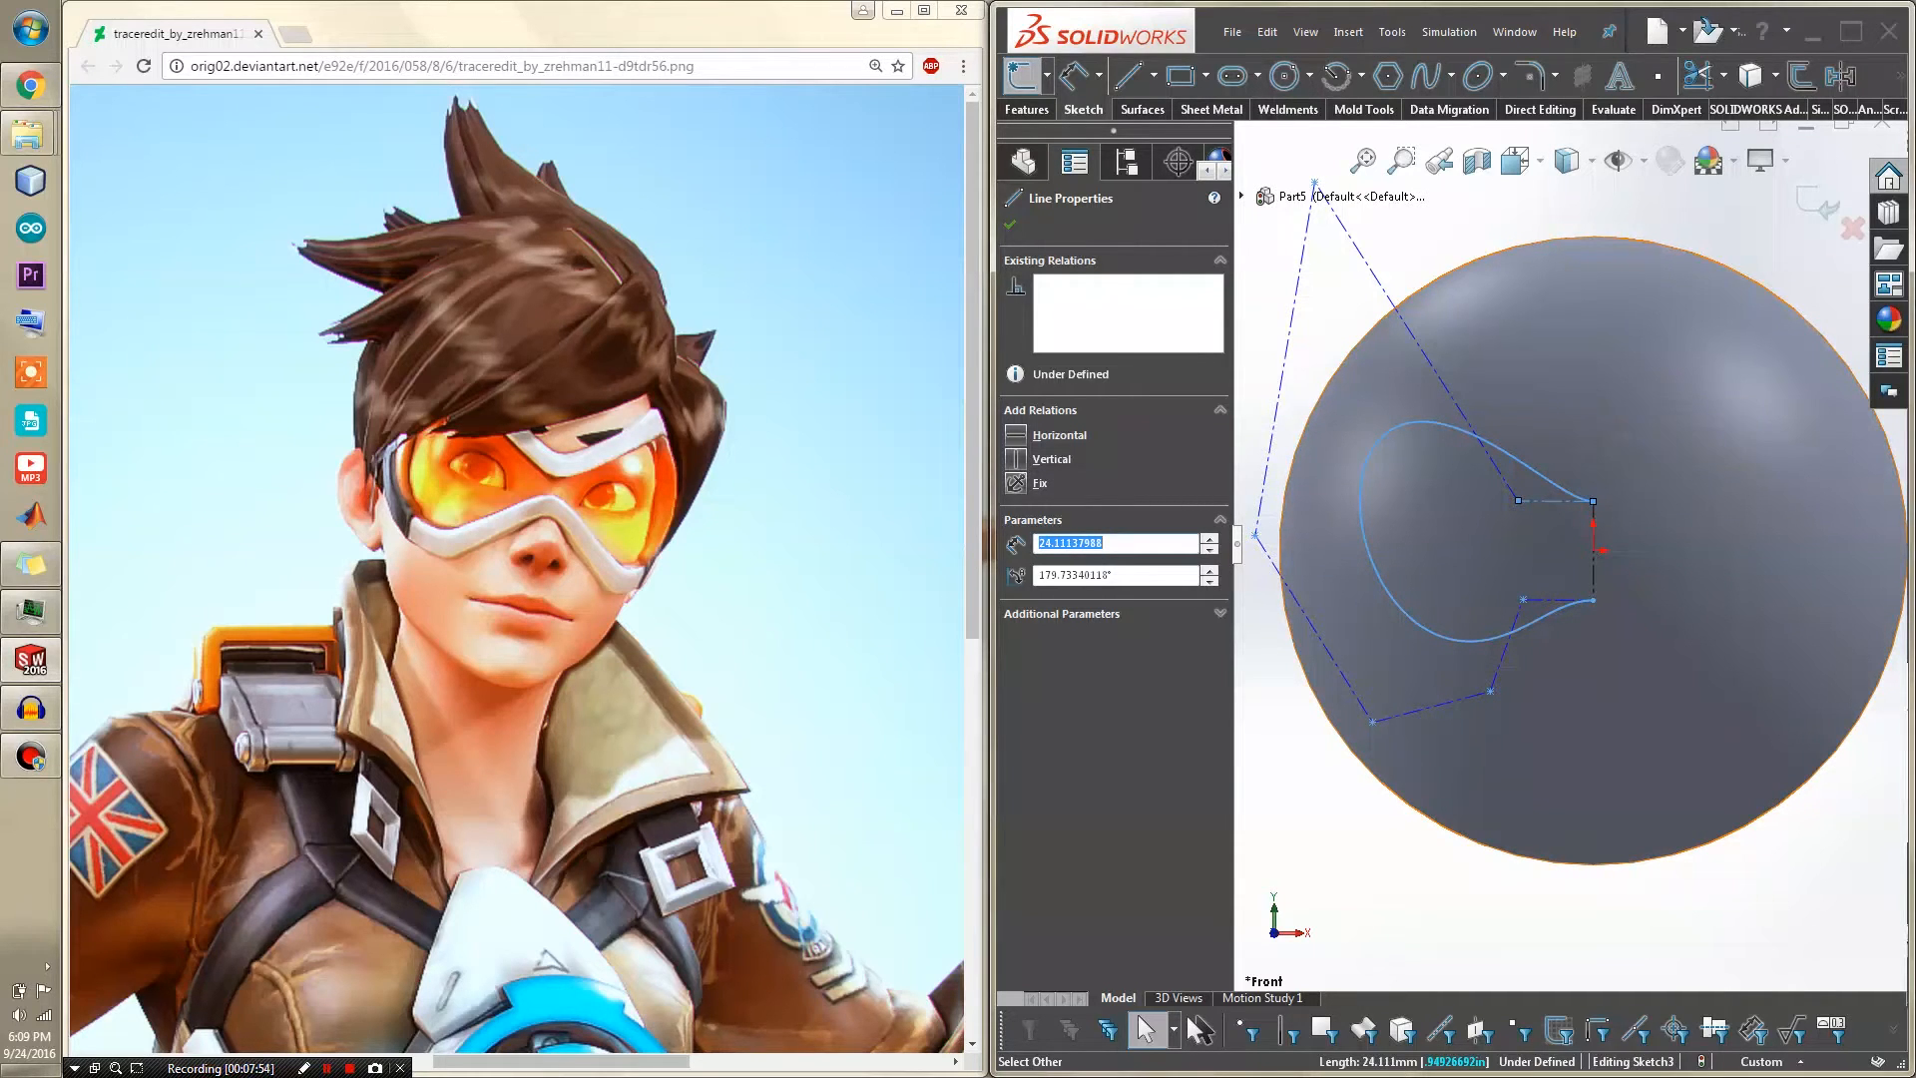
left_click(1569, 529)
left_click(1555, 501)
left_click(1568, 502)
left_click(1531, 501)
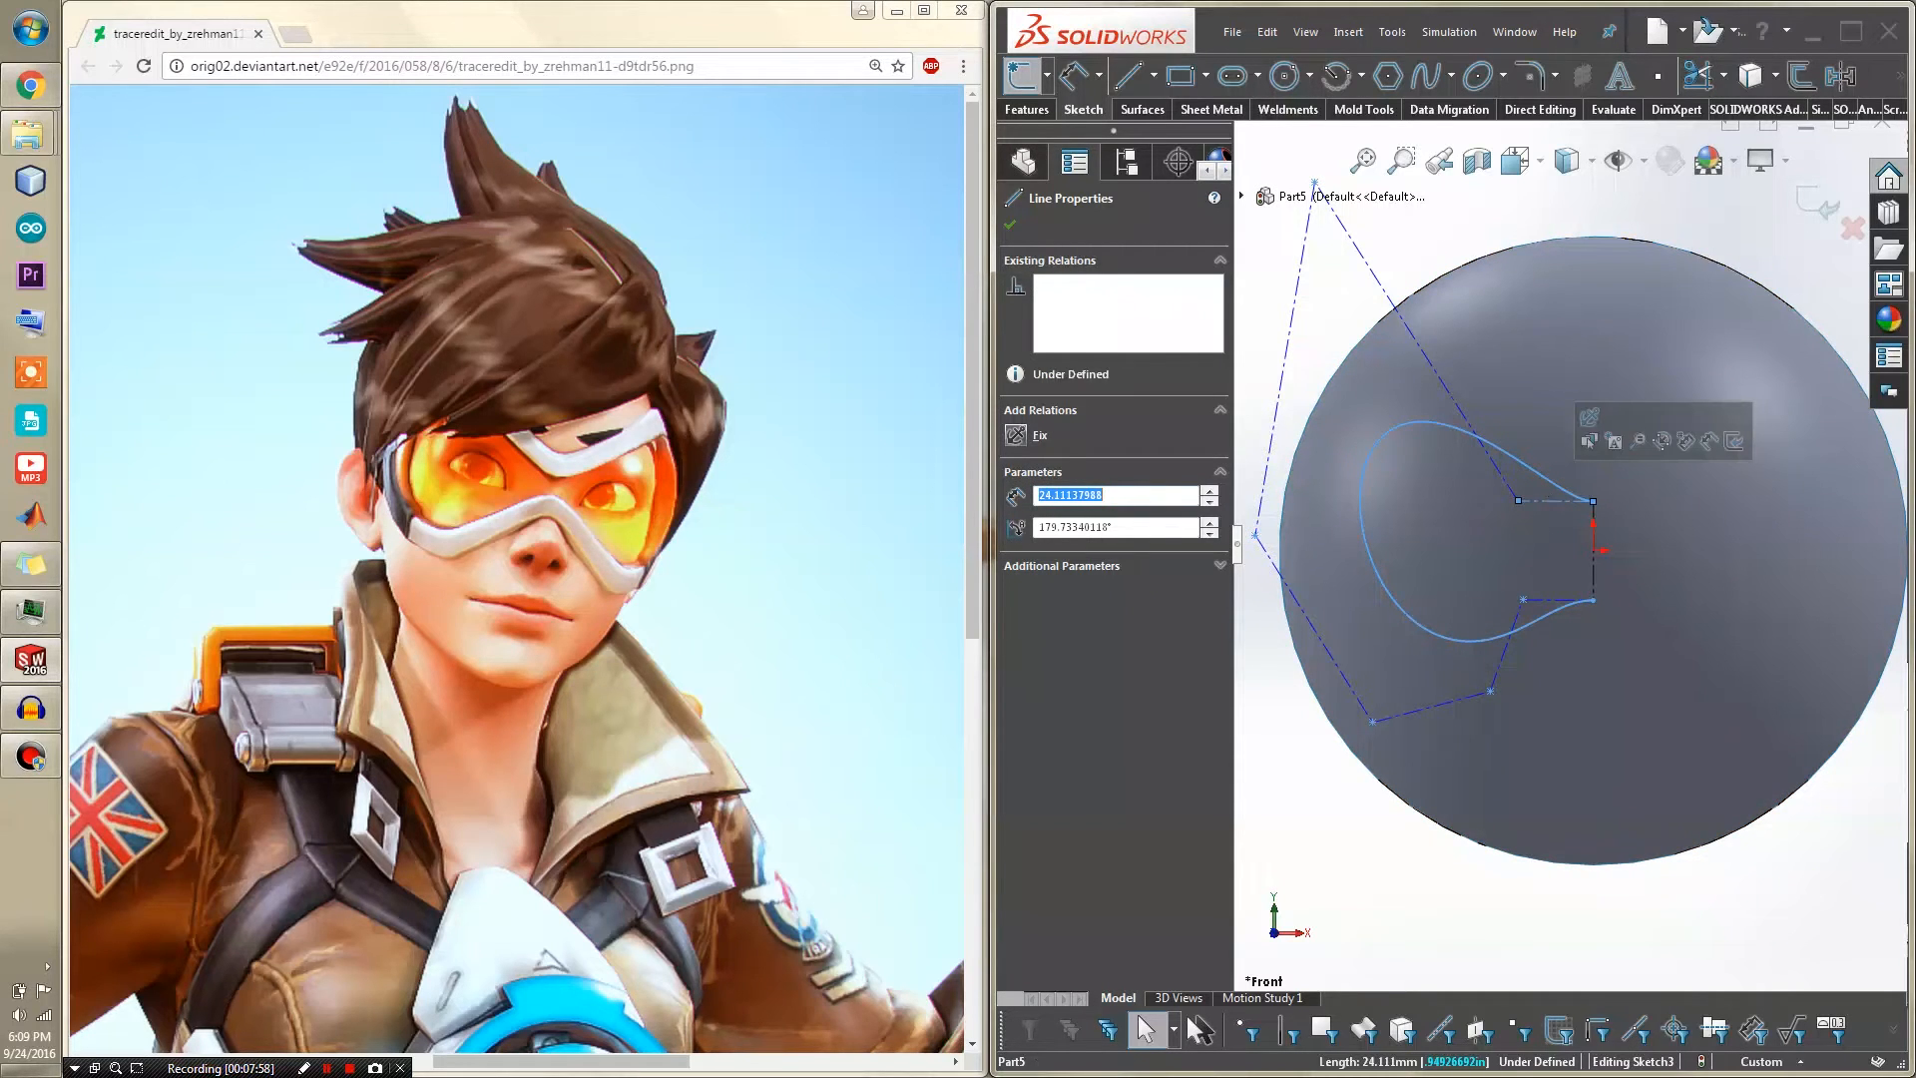
key("Escape")
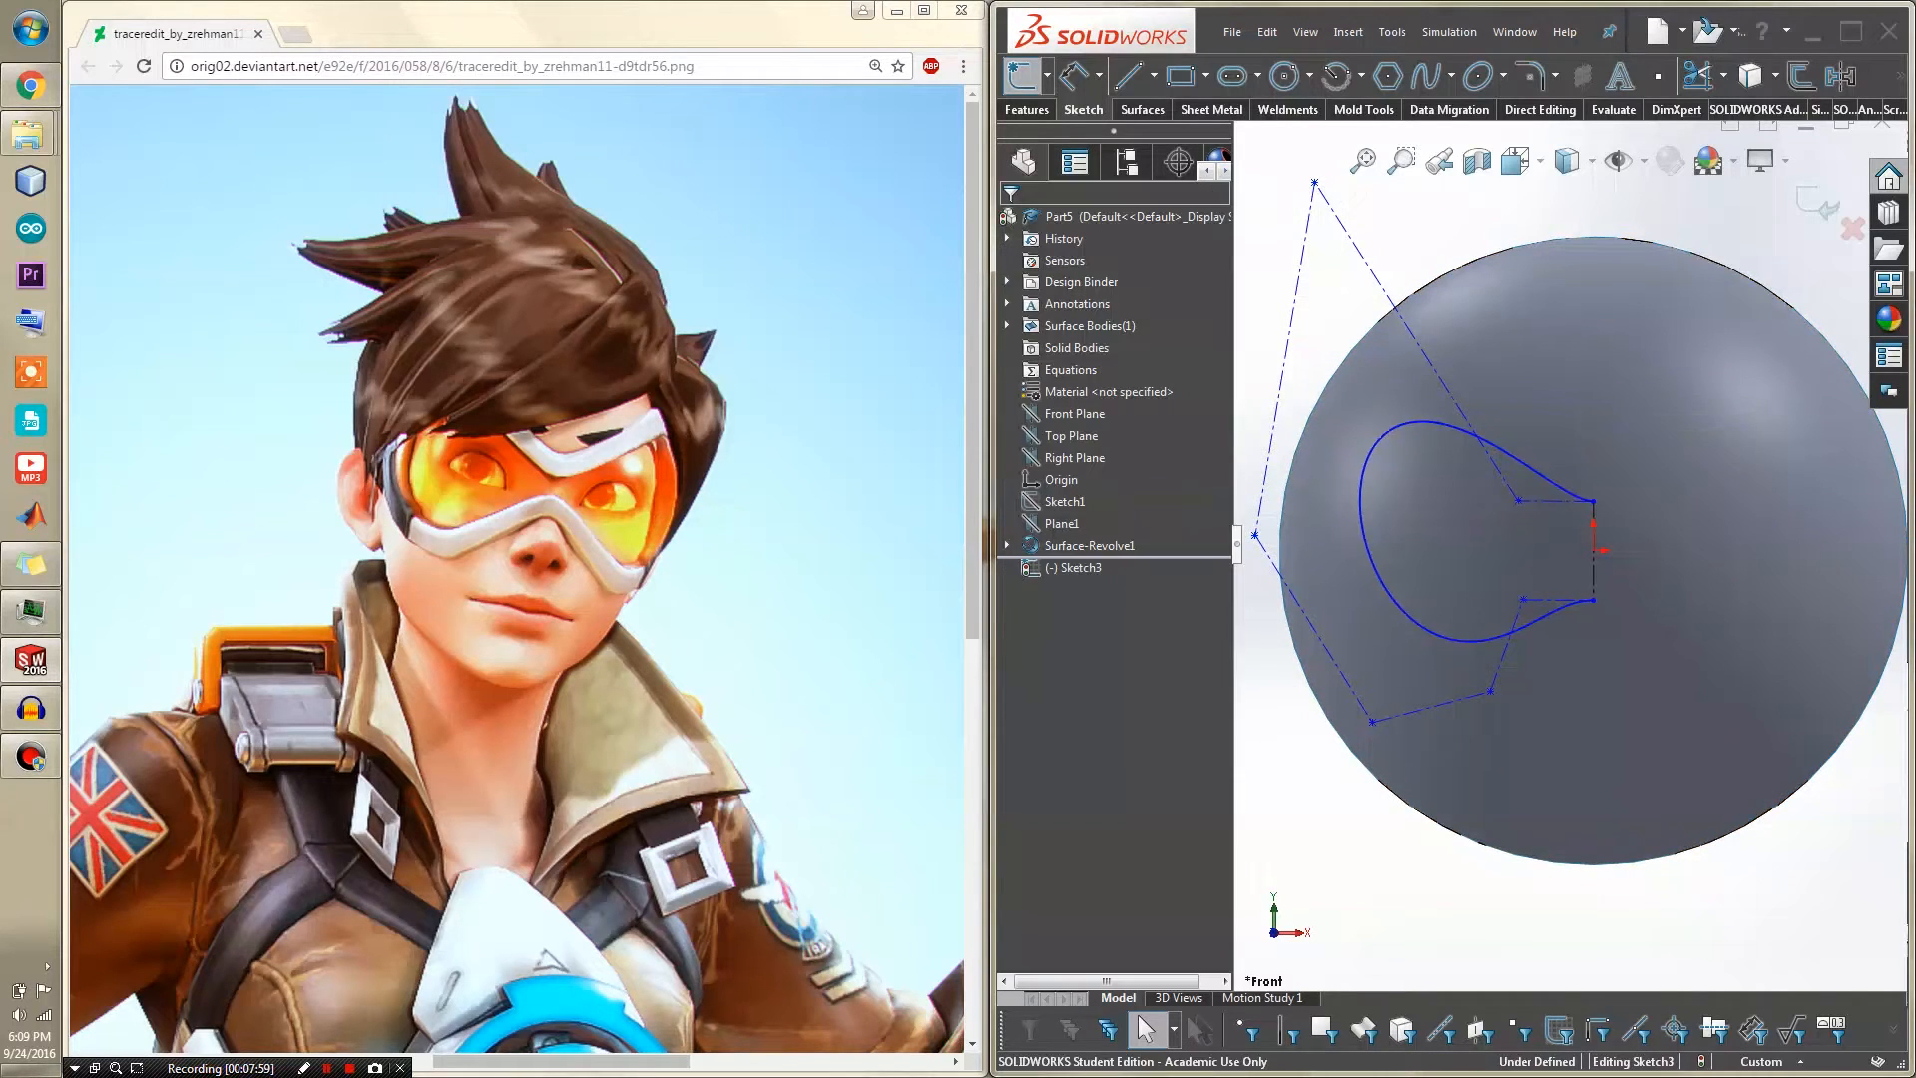
left_click(1555, 501)
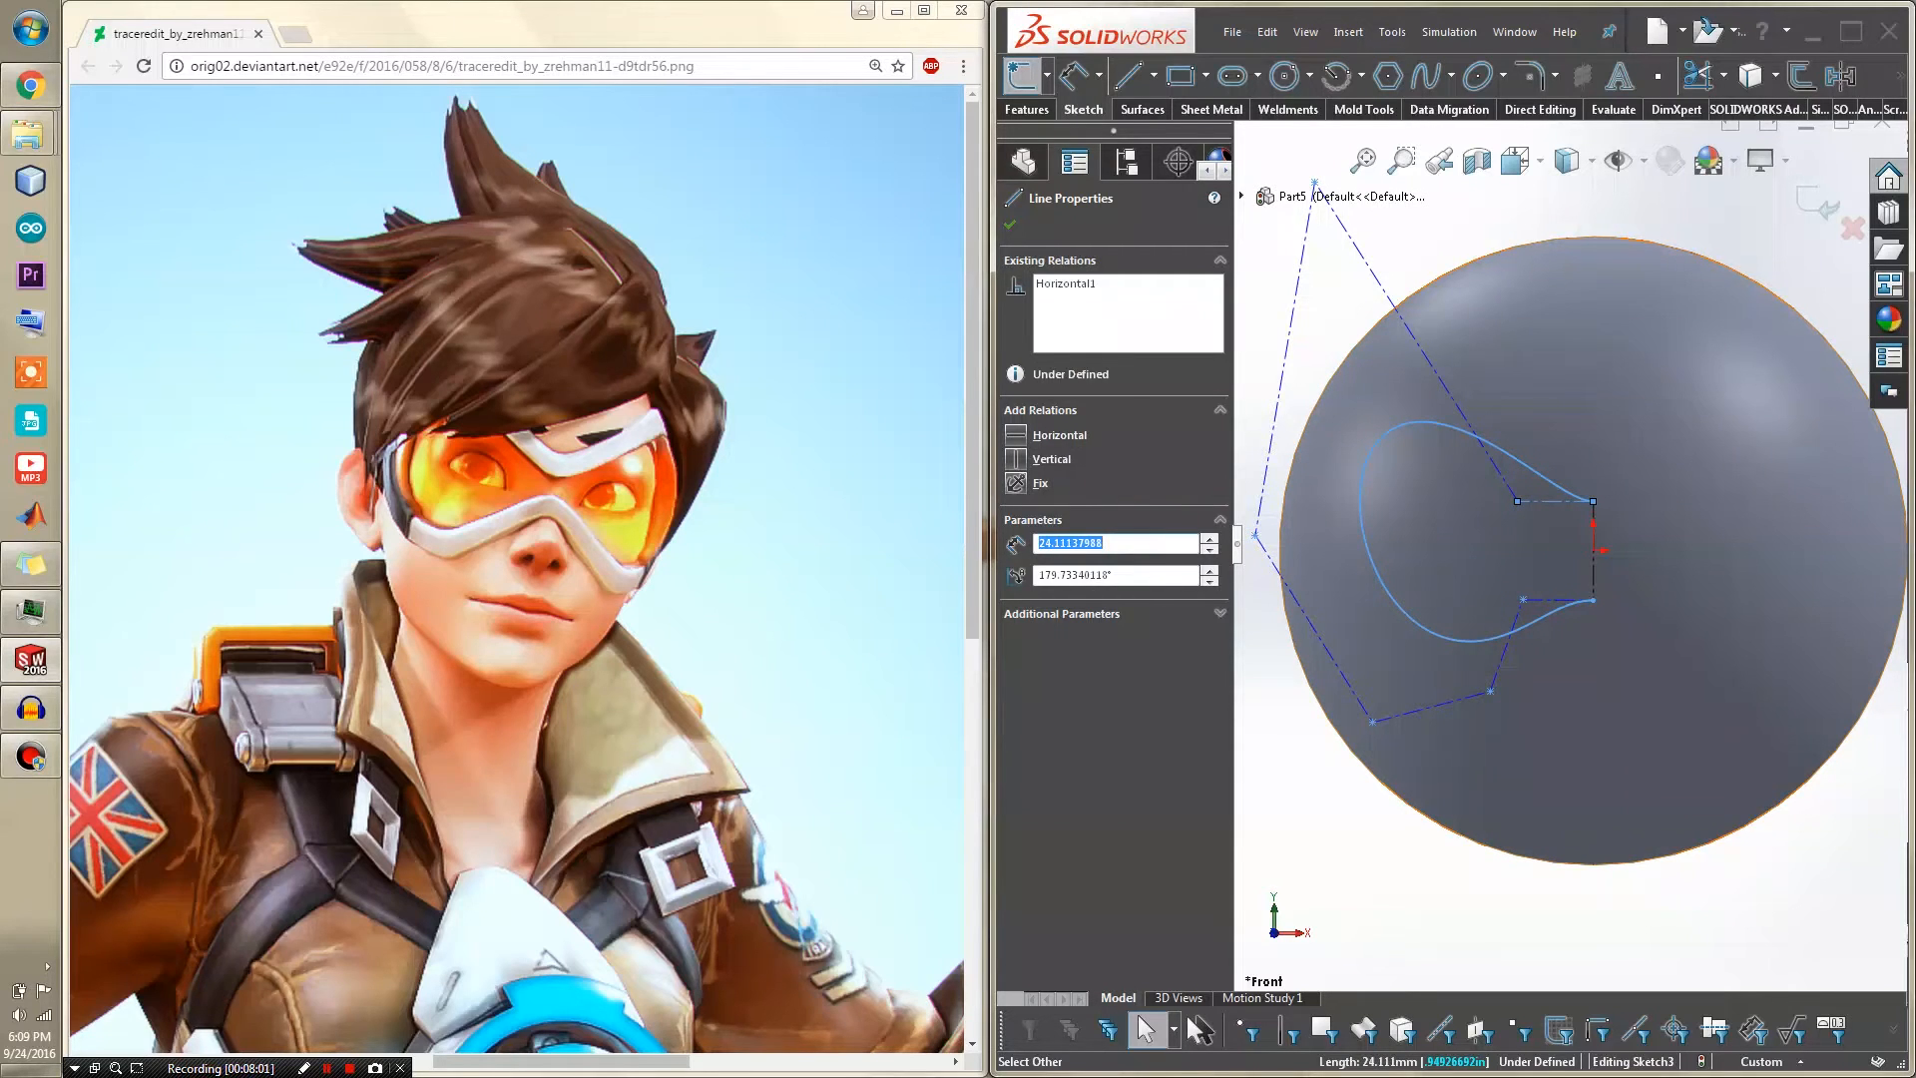
left_click(1558, 600)
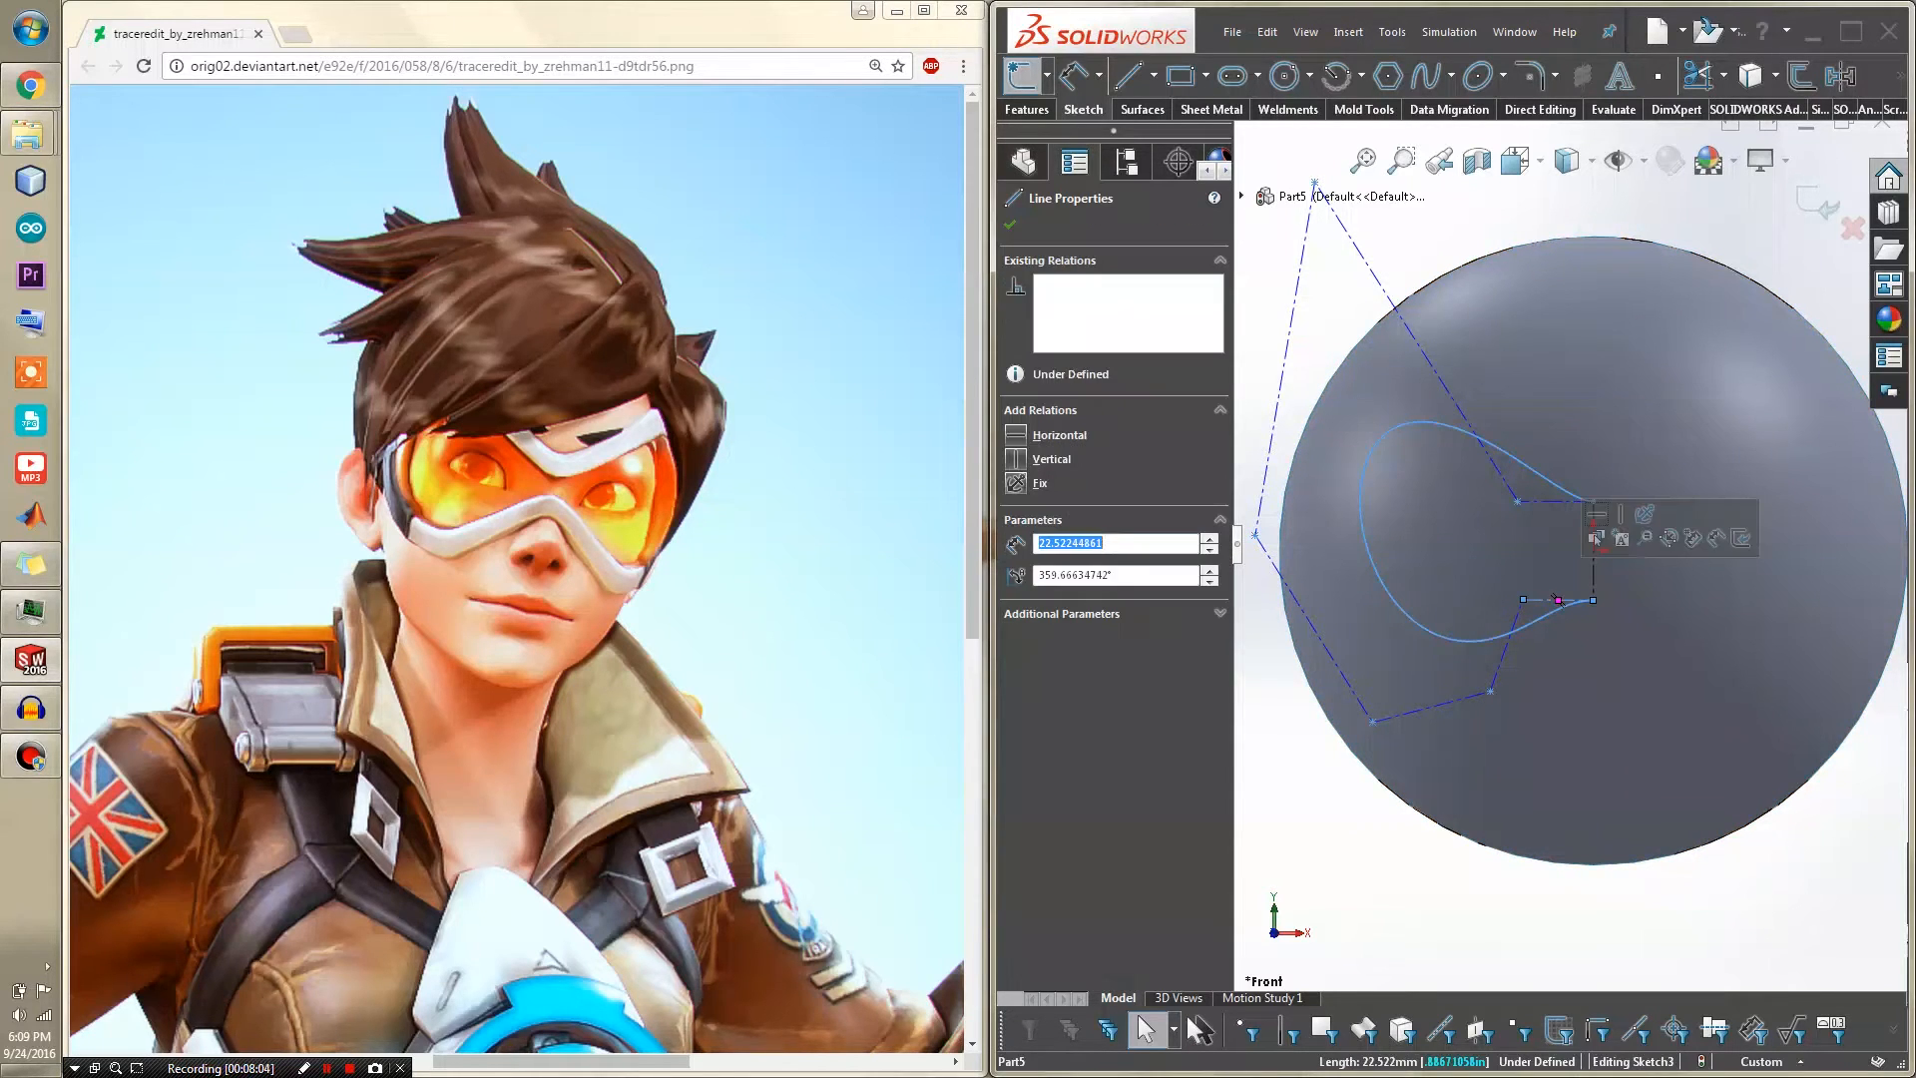
left_click(1596, 515)
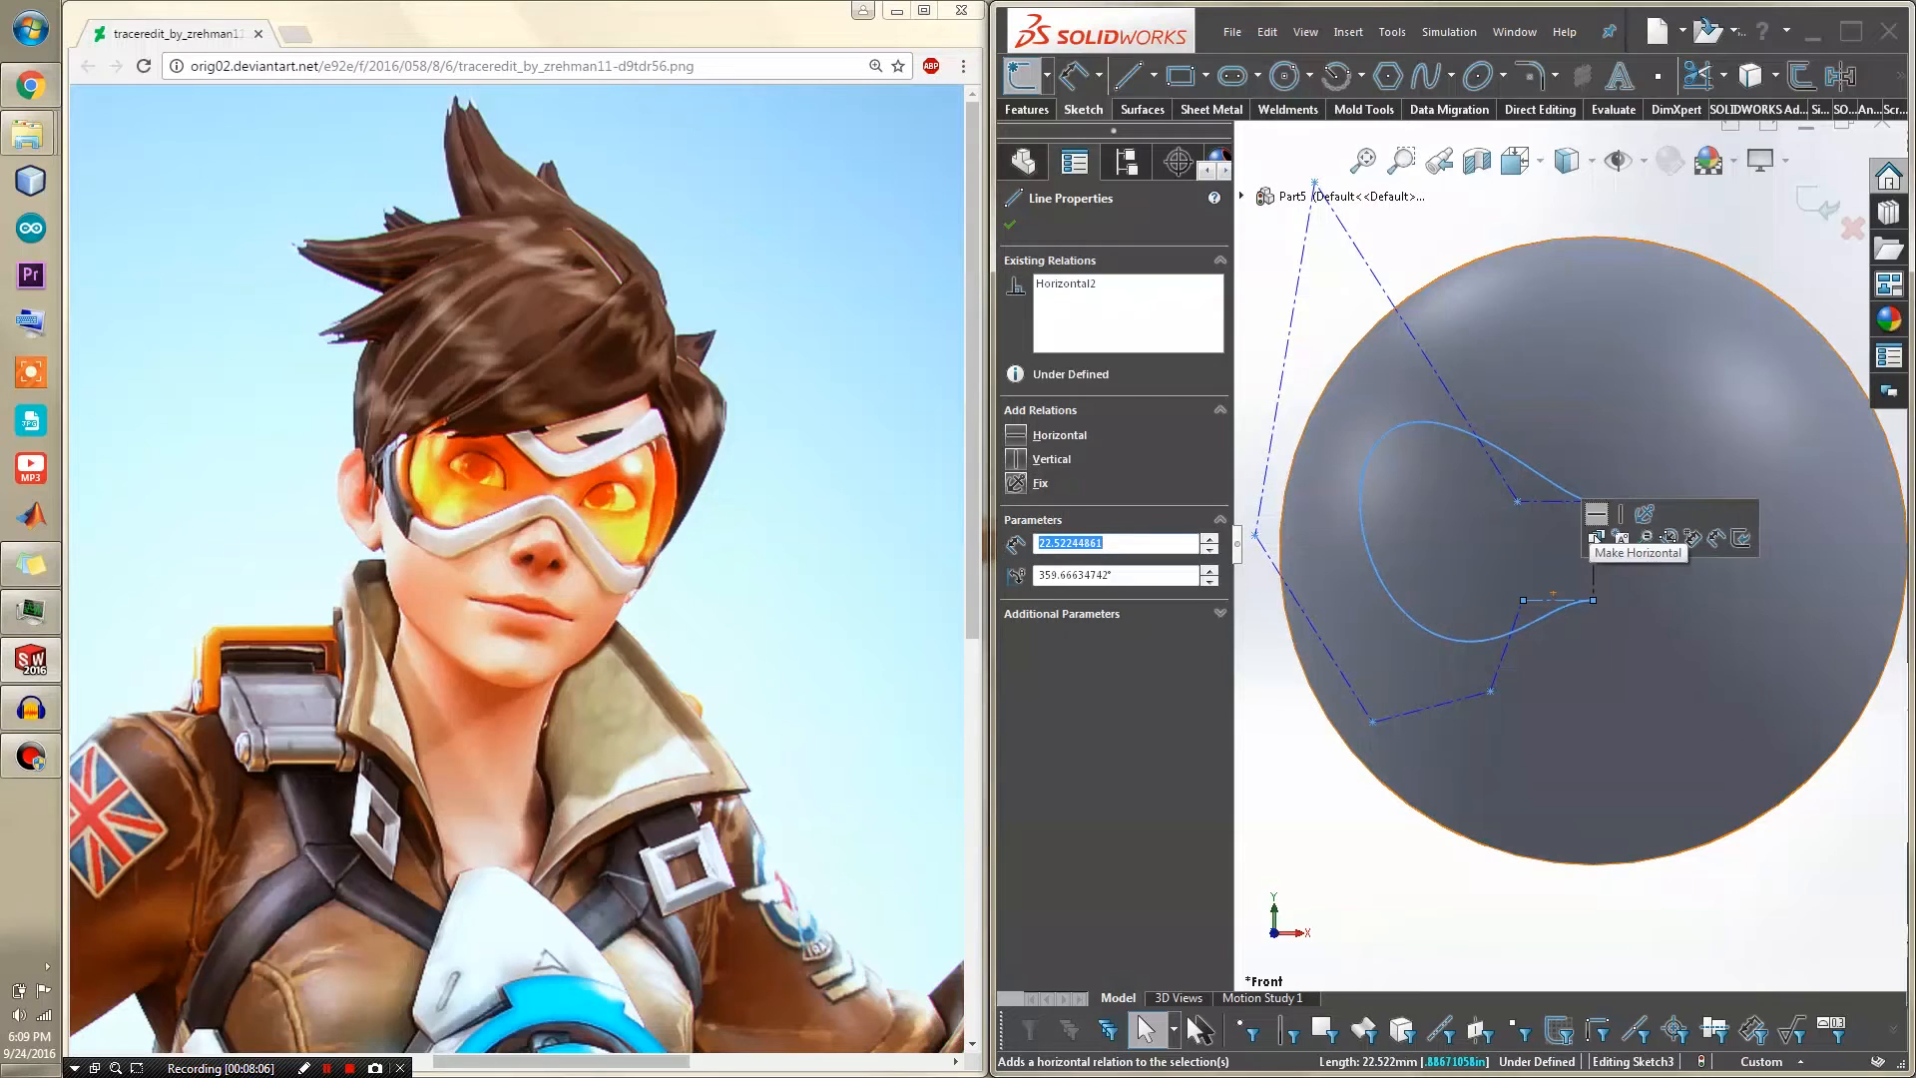
left_click(1010, 225)
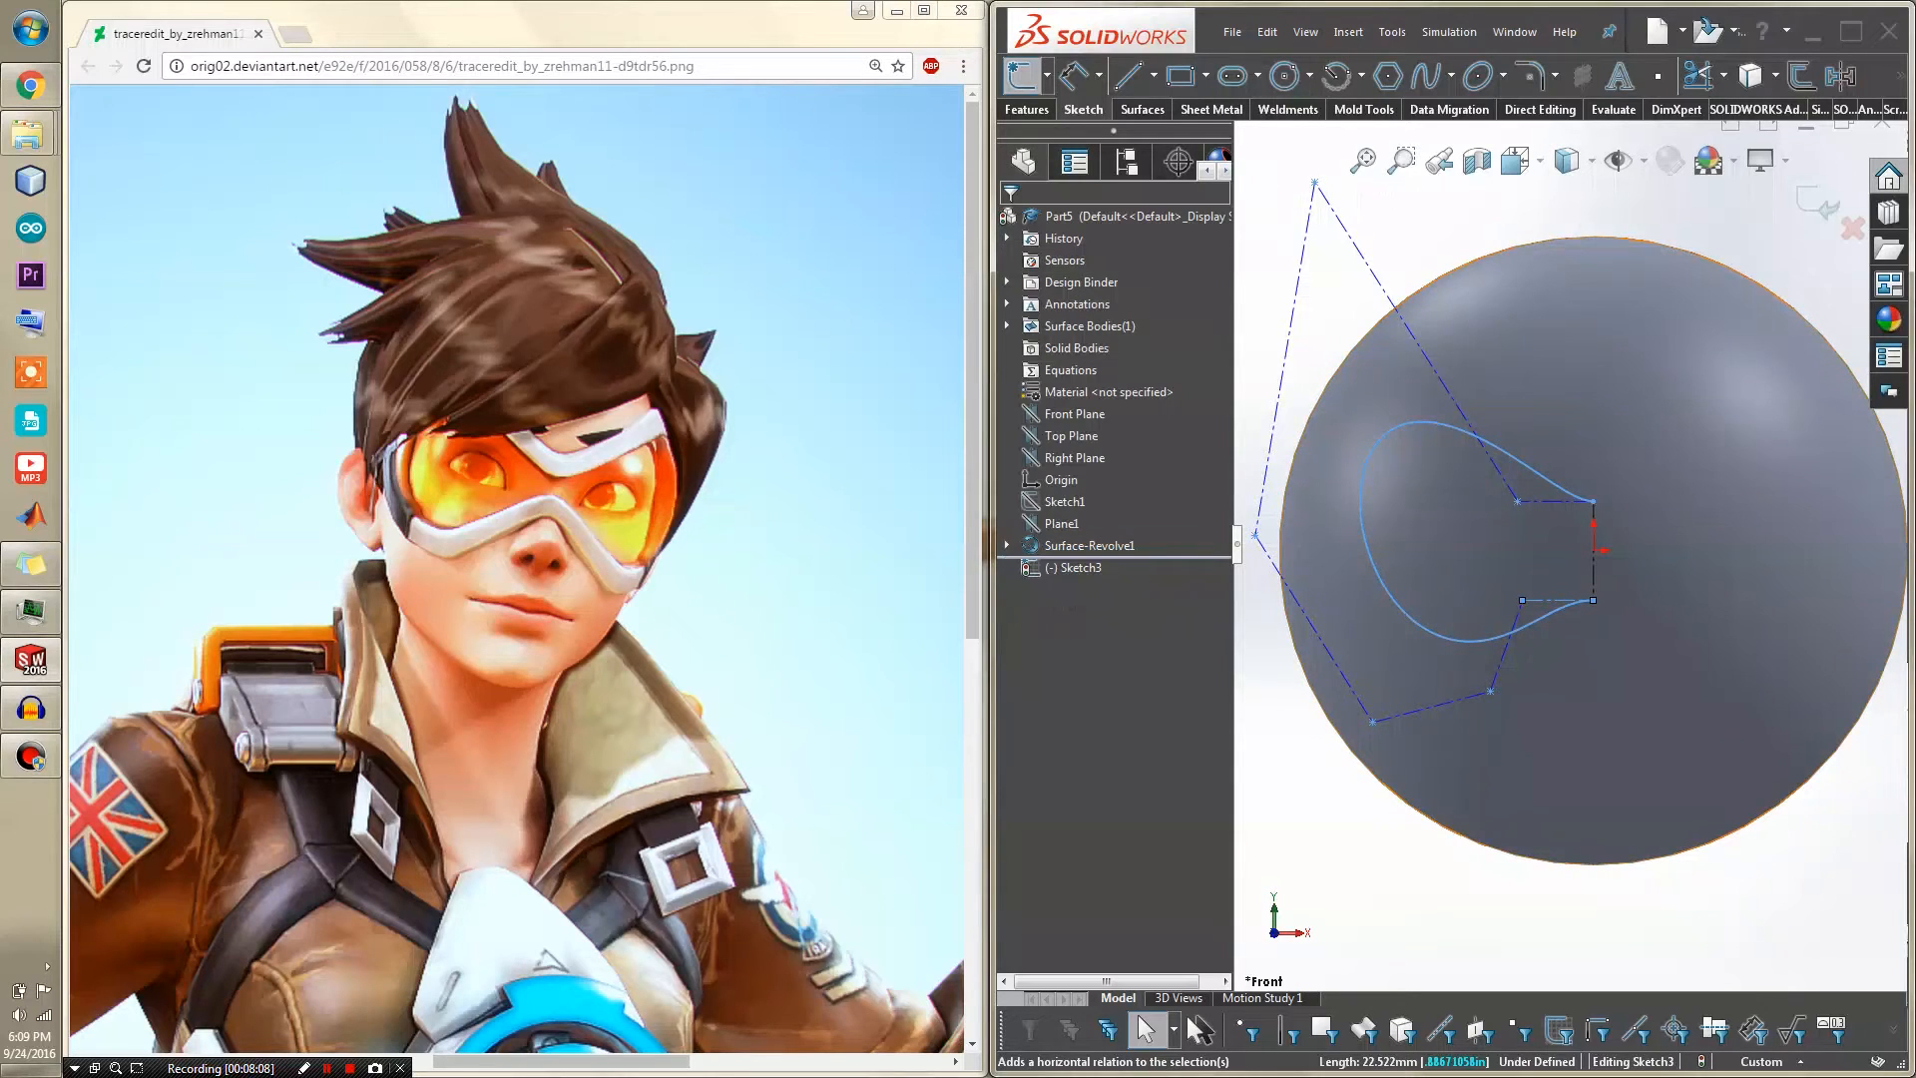
Refine the lobe by moving the lowest control vertex to about X -57, Y -77 mm and the leftmost to about X -118, Y 7 mm
left_click_drag(1522, 600, 1524, 605)
scroll(1512, 603, "up", 2)
scroll(1497, 600, "down", 1)
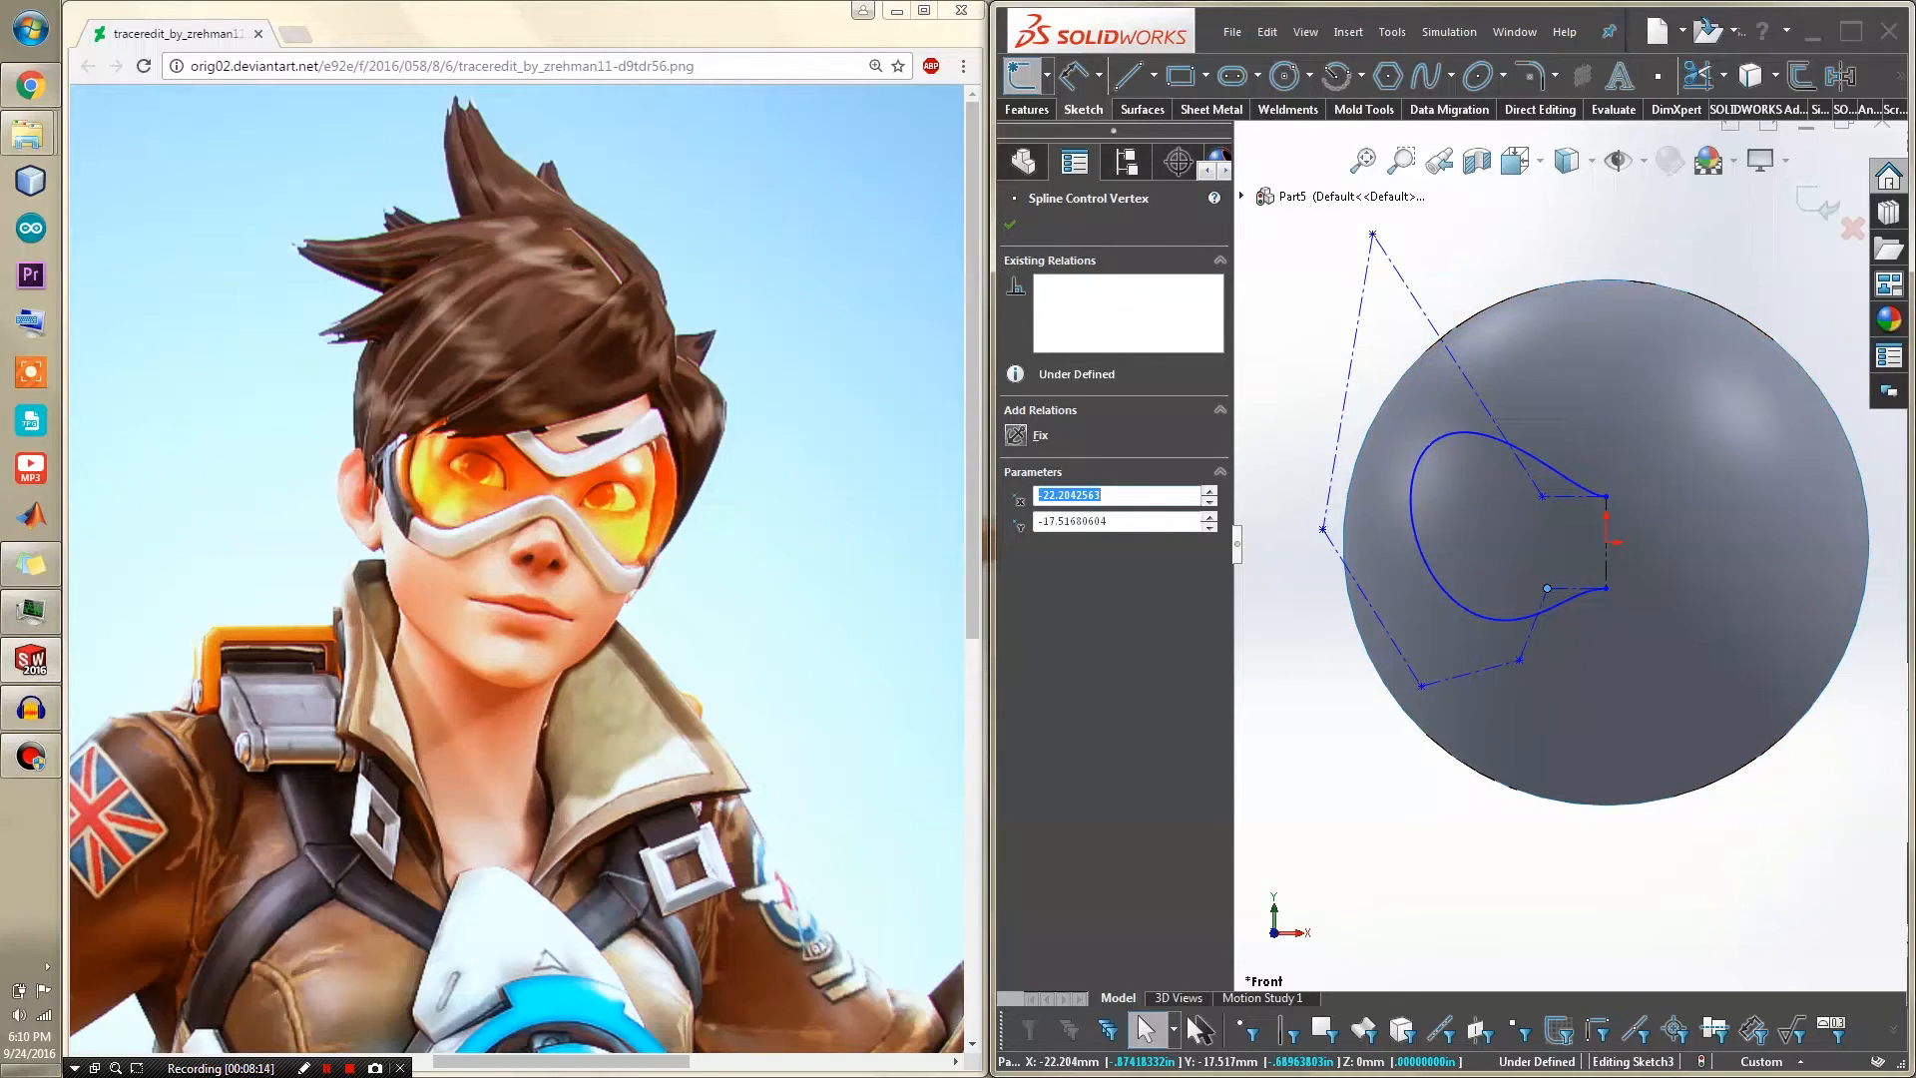
key("Escape")
left_click_drag(1518, 659, 1457, 742)
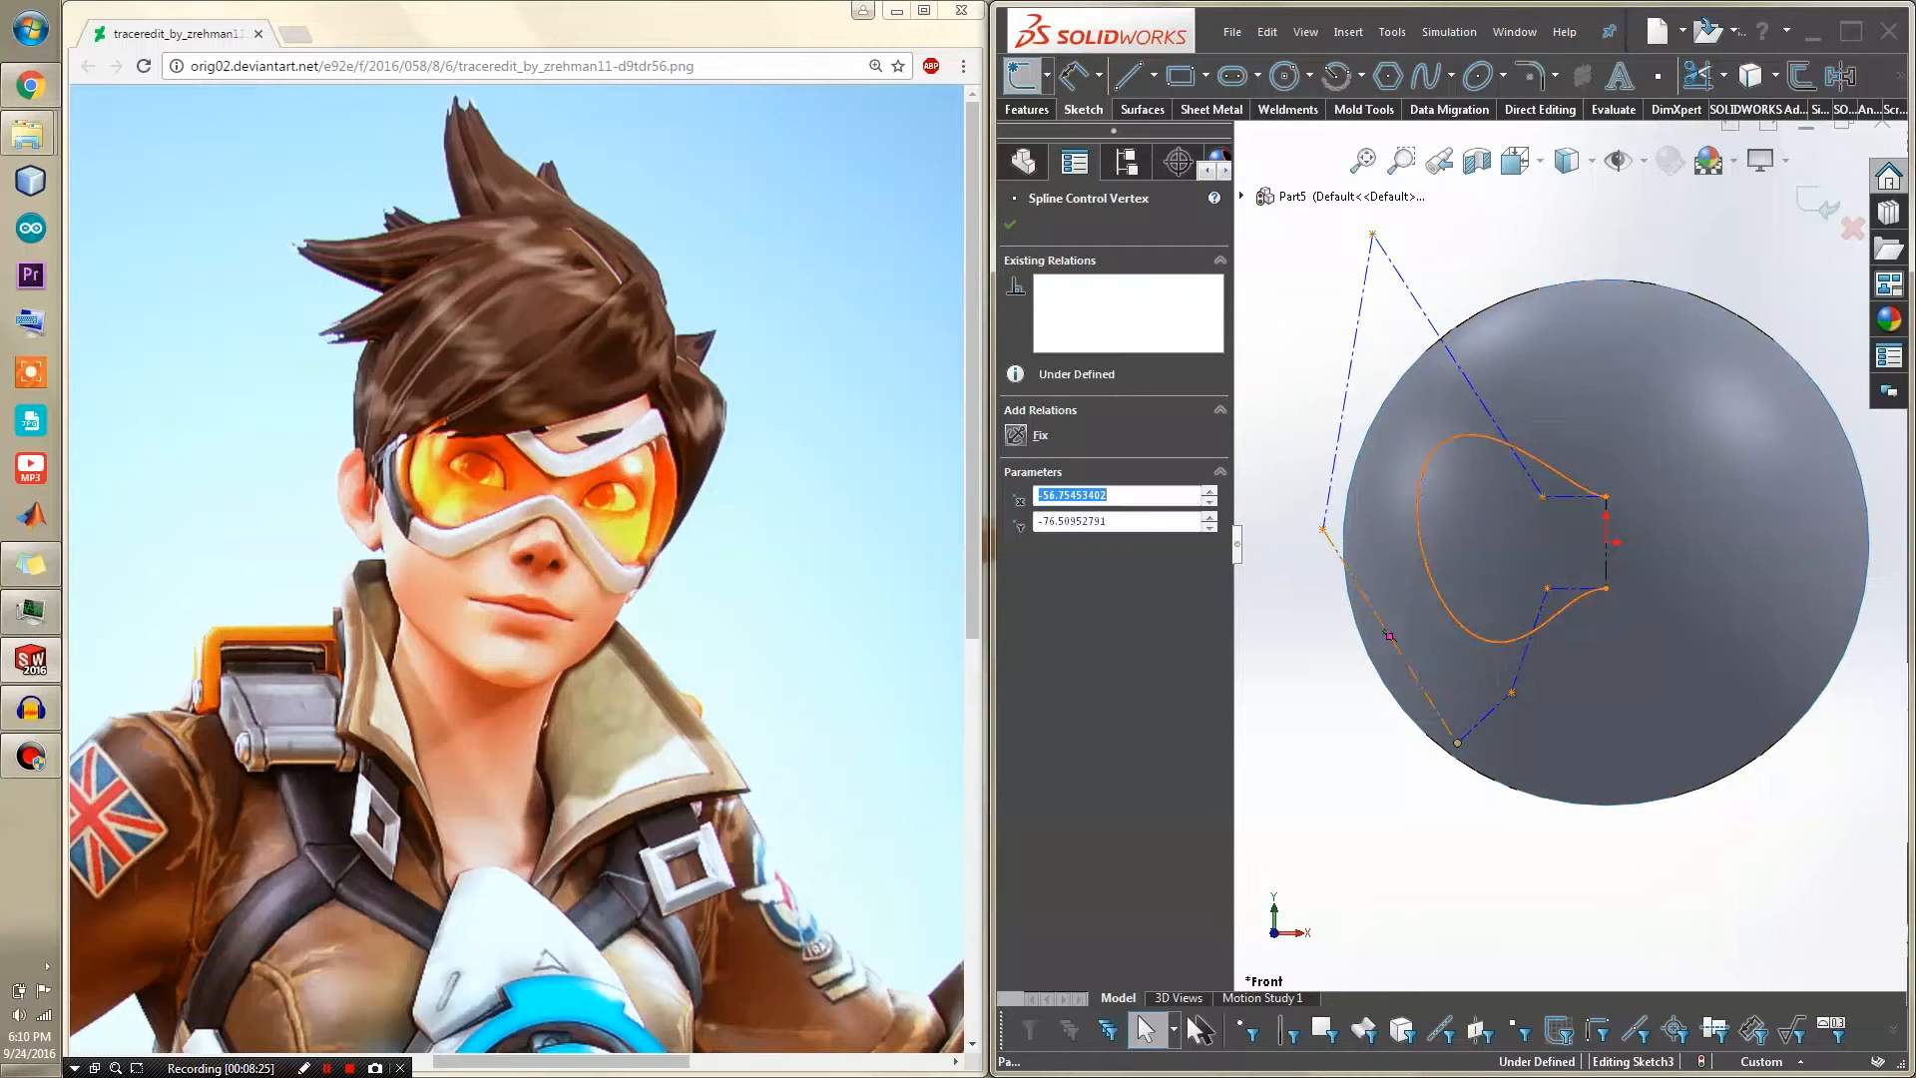
left_click_drag(1323, 529, 1296, 524)
left_click(1314, 312)
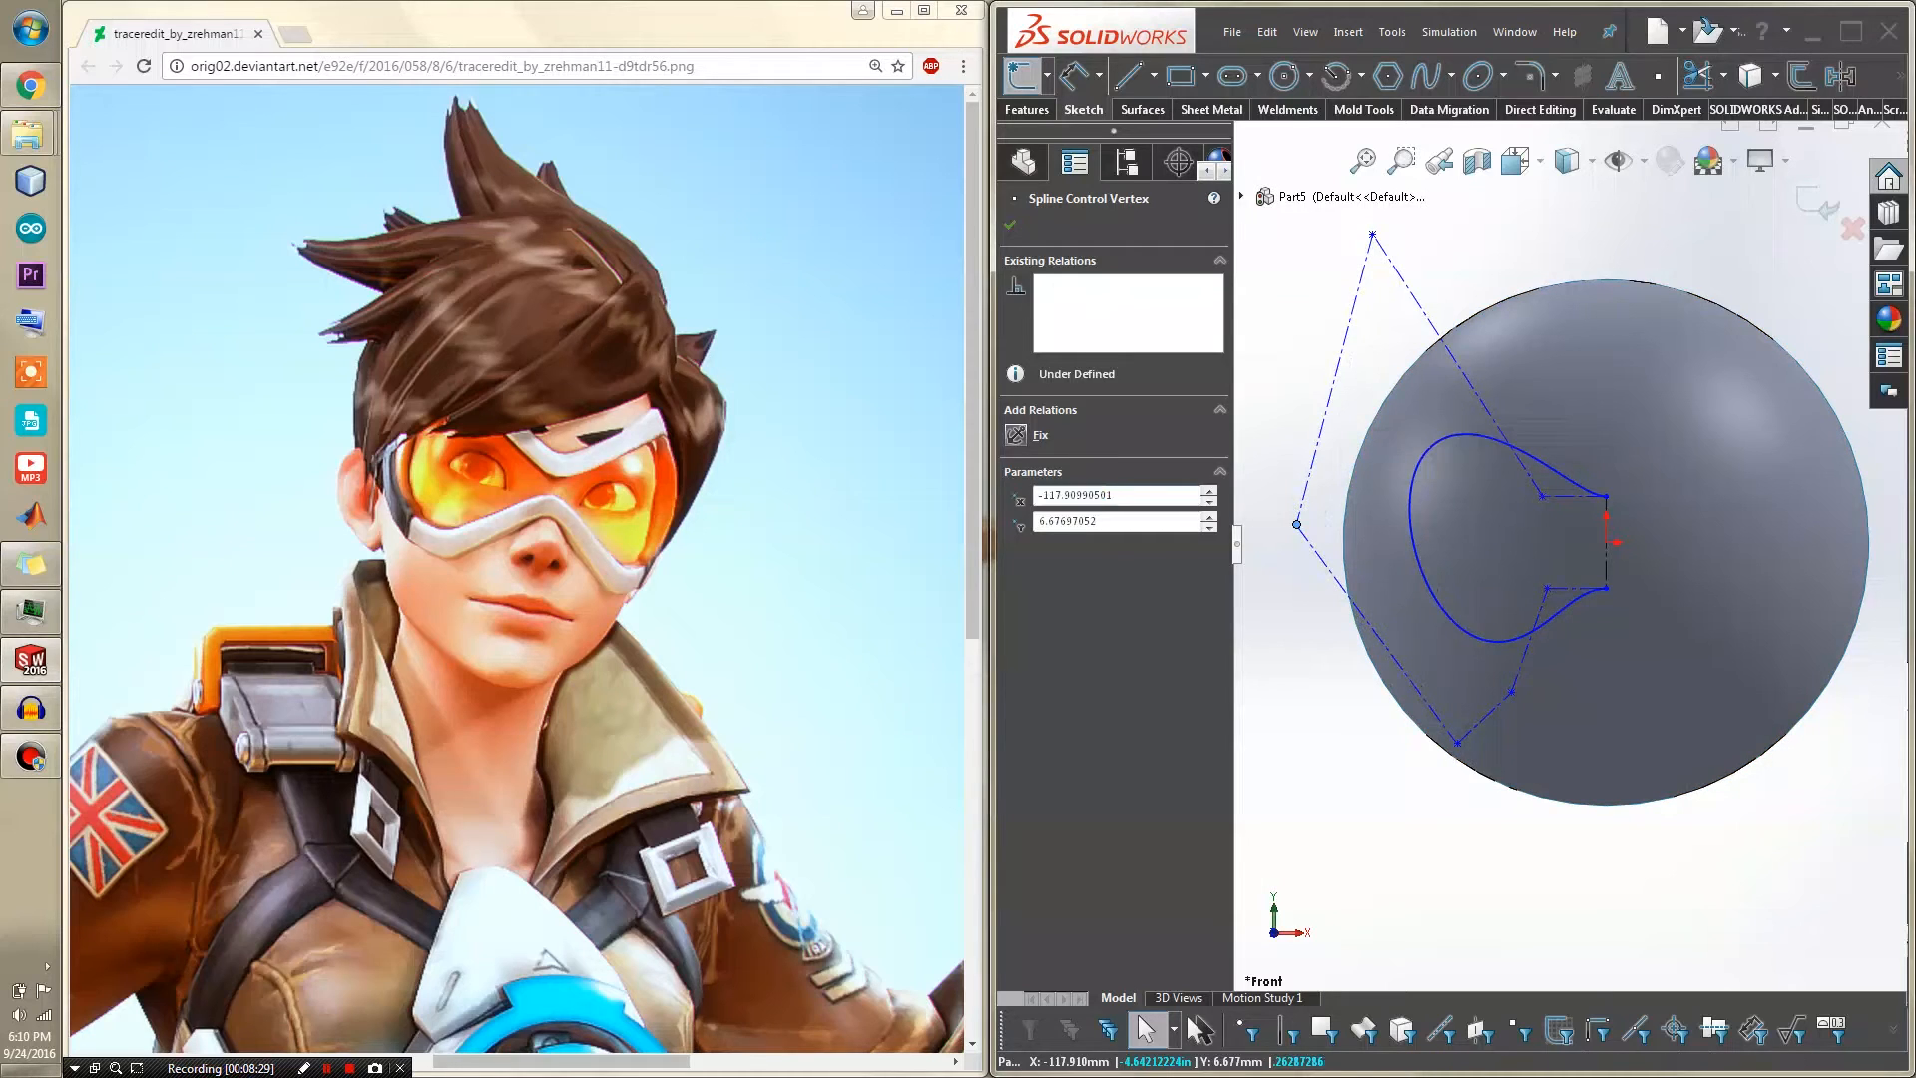
Mirror the style spline and its end control segments about the vertical construction line to form the second lobe
scroll(1569, 542, "up", 3)
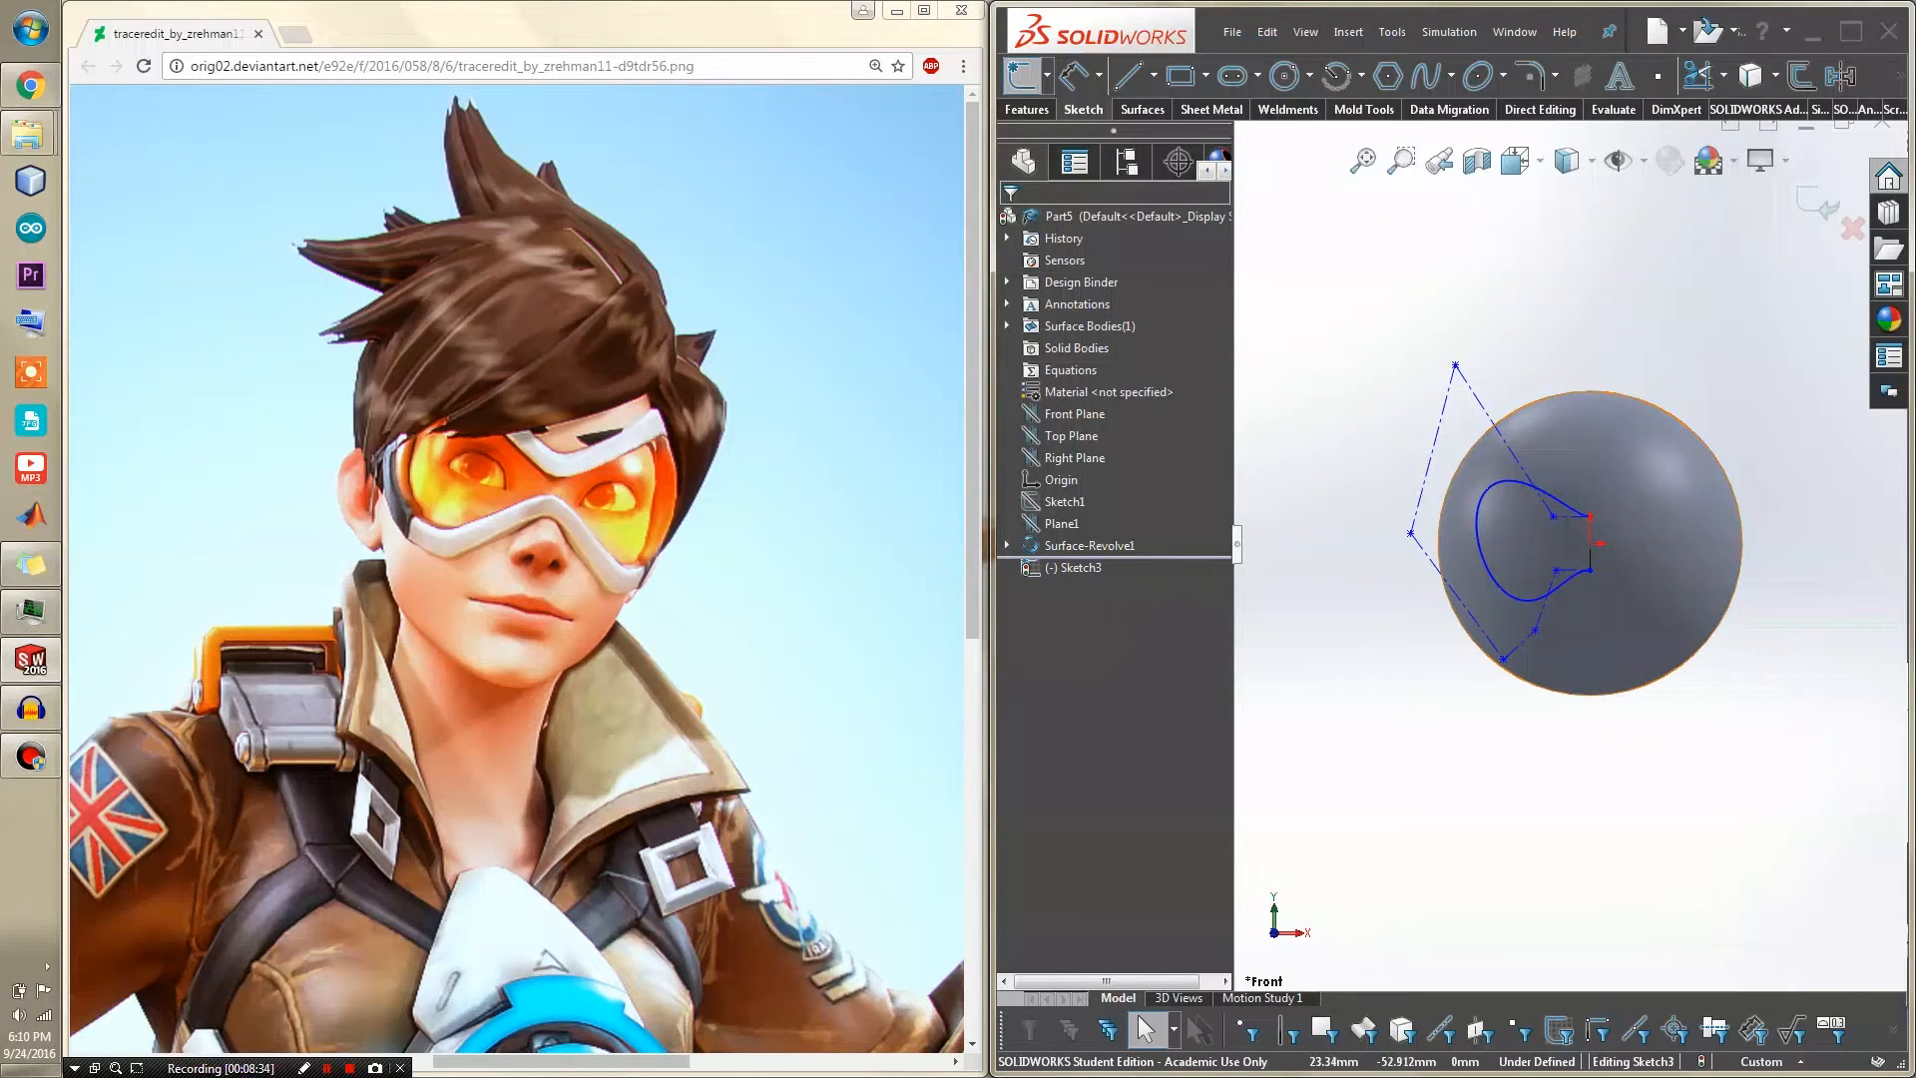
mouse_move(1449, 440)
left_mouse_down()
mouse_move(1568, 604)
mouse_move(1644, 623)
left_mouse_up()
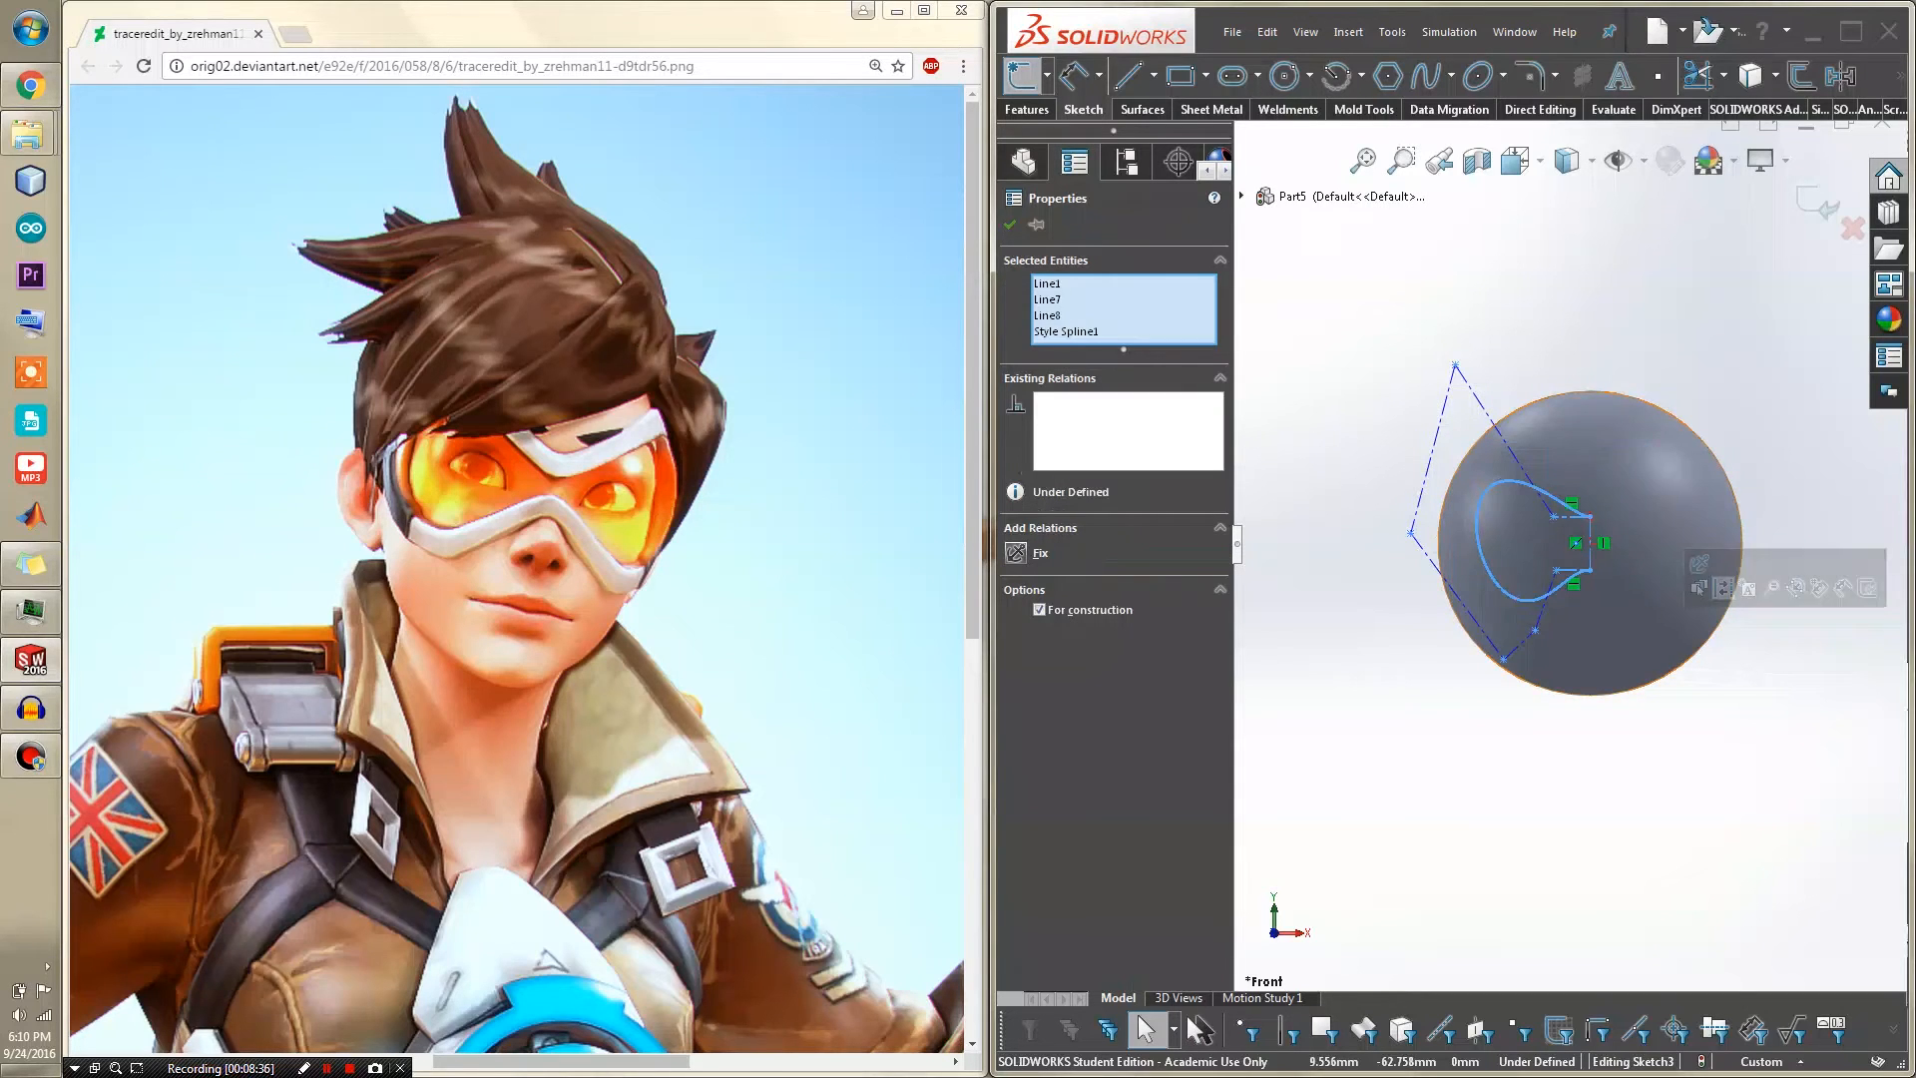
scroll(1586, 563, "down", 4)
scroll(1577, 566, "down", 3)
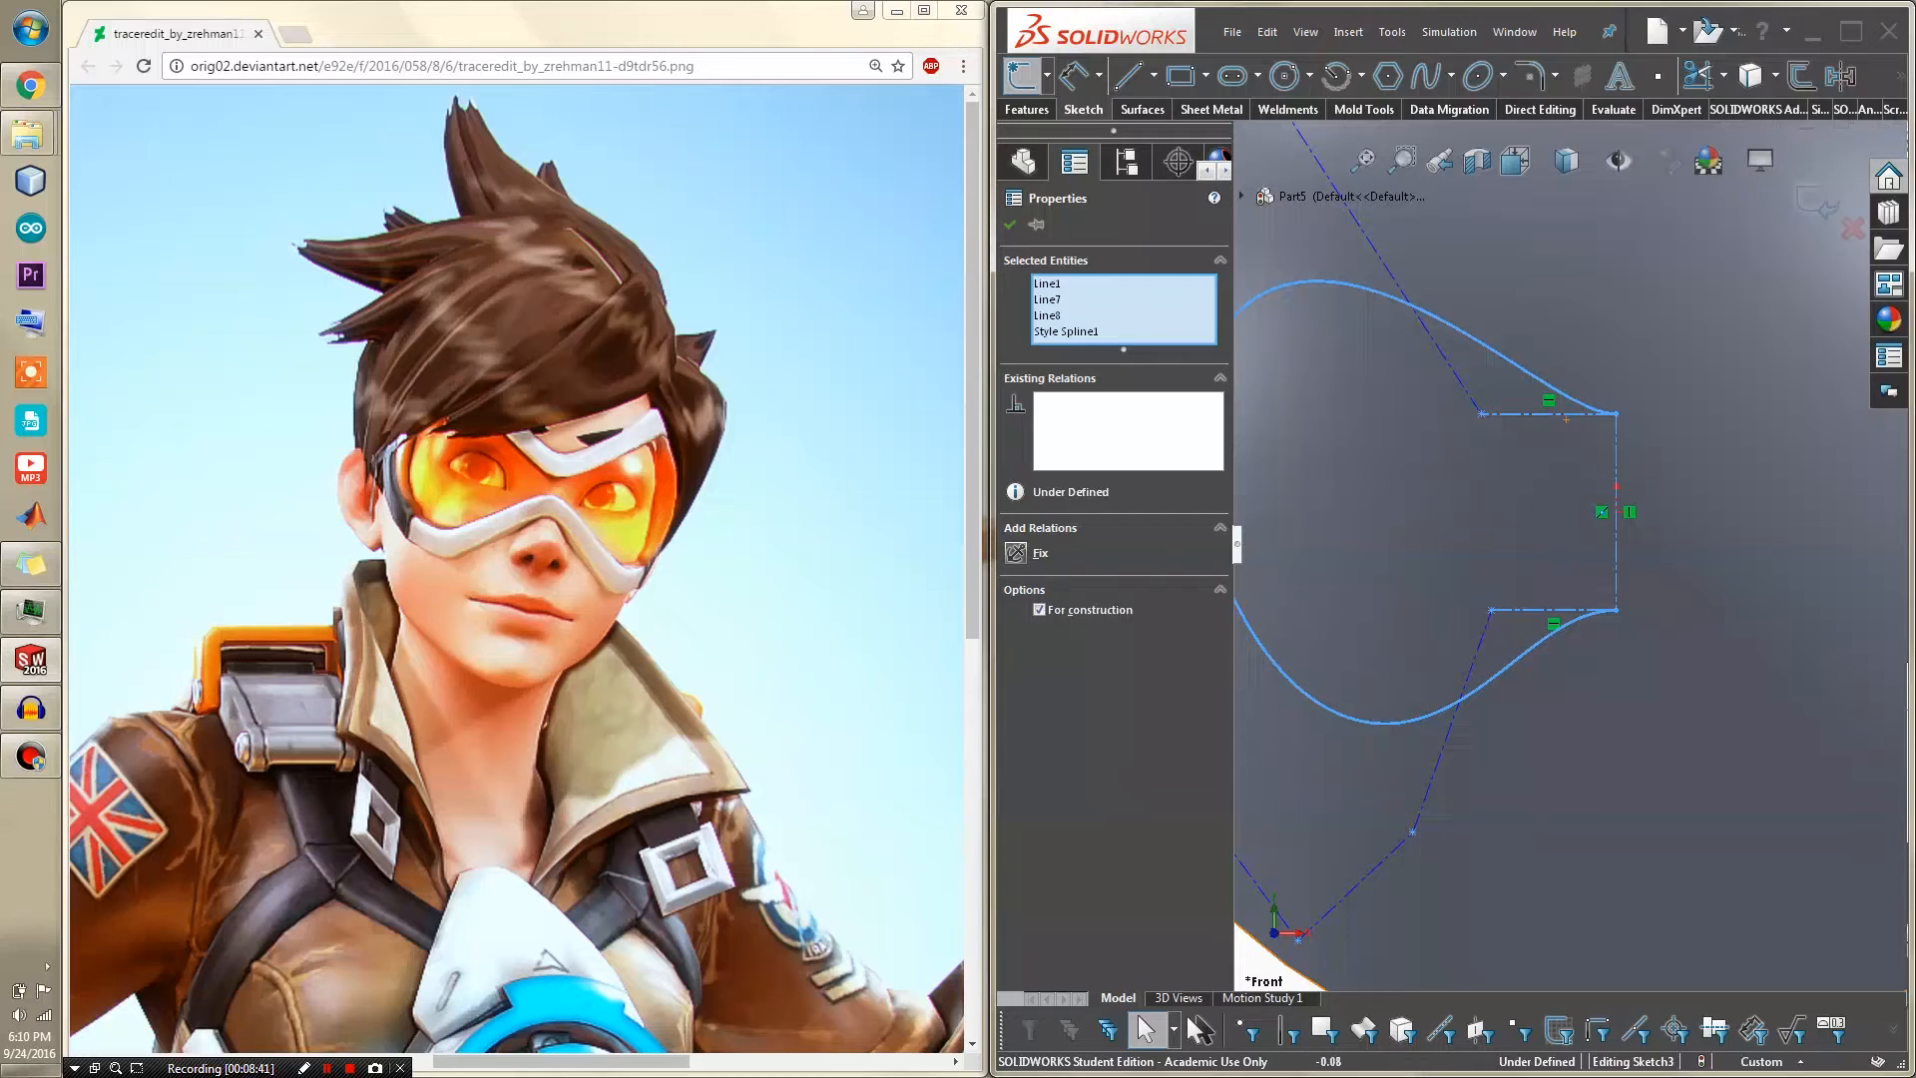
scroll(1576, 549, "up", 3)
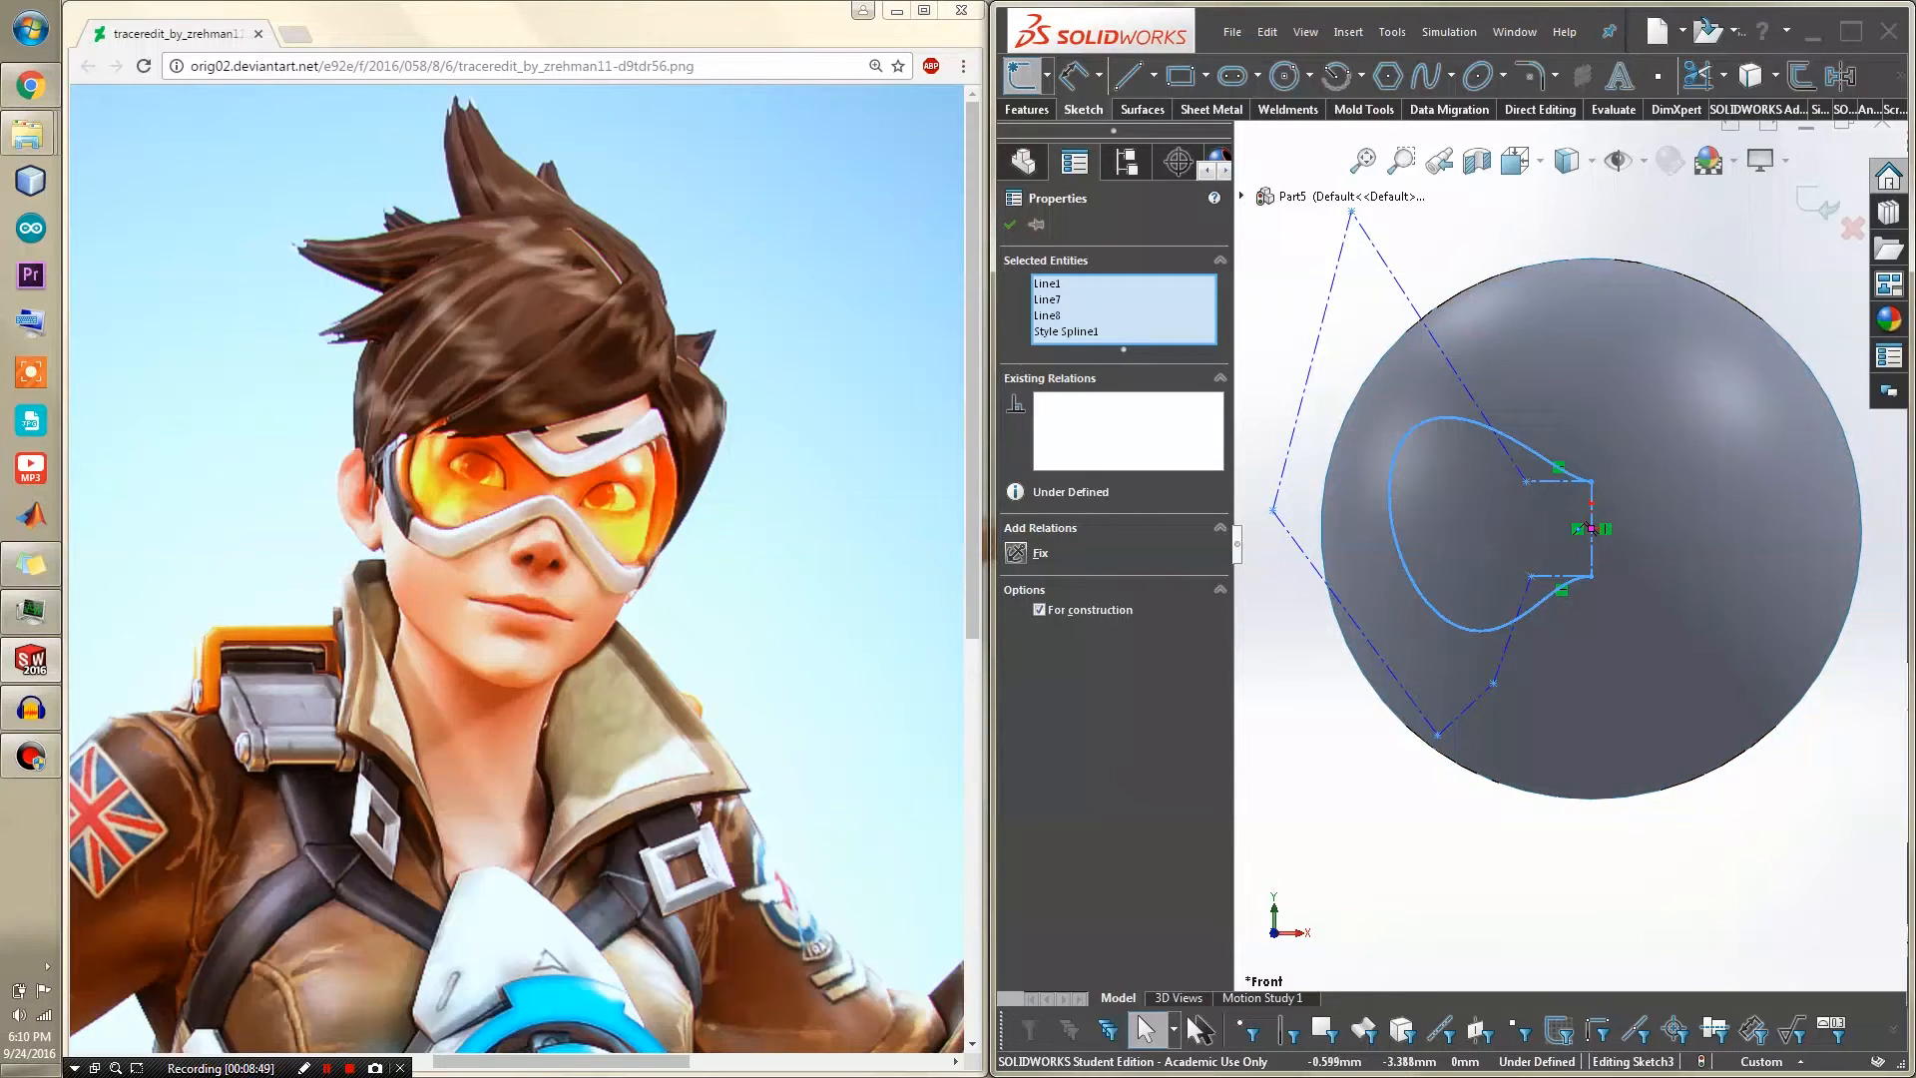
left_click_drag(1152, 34, 1127, 1)
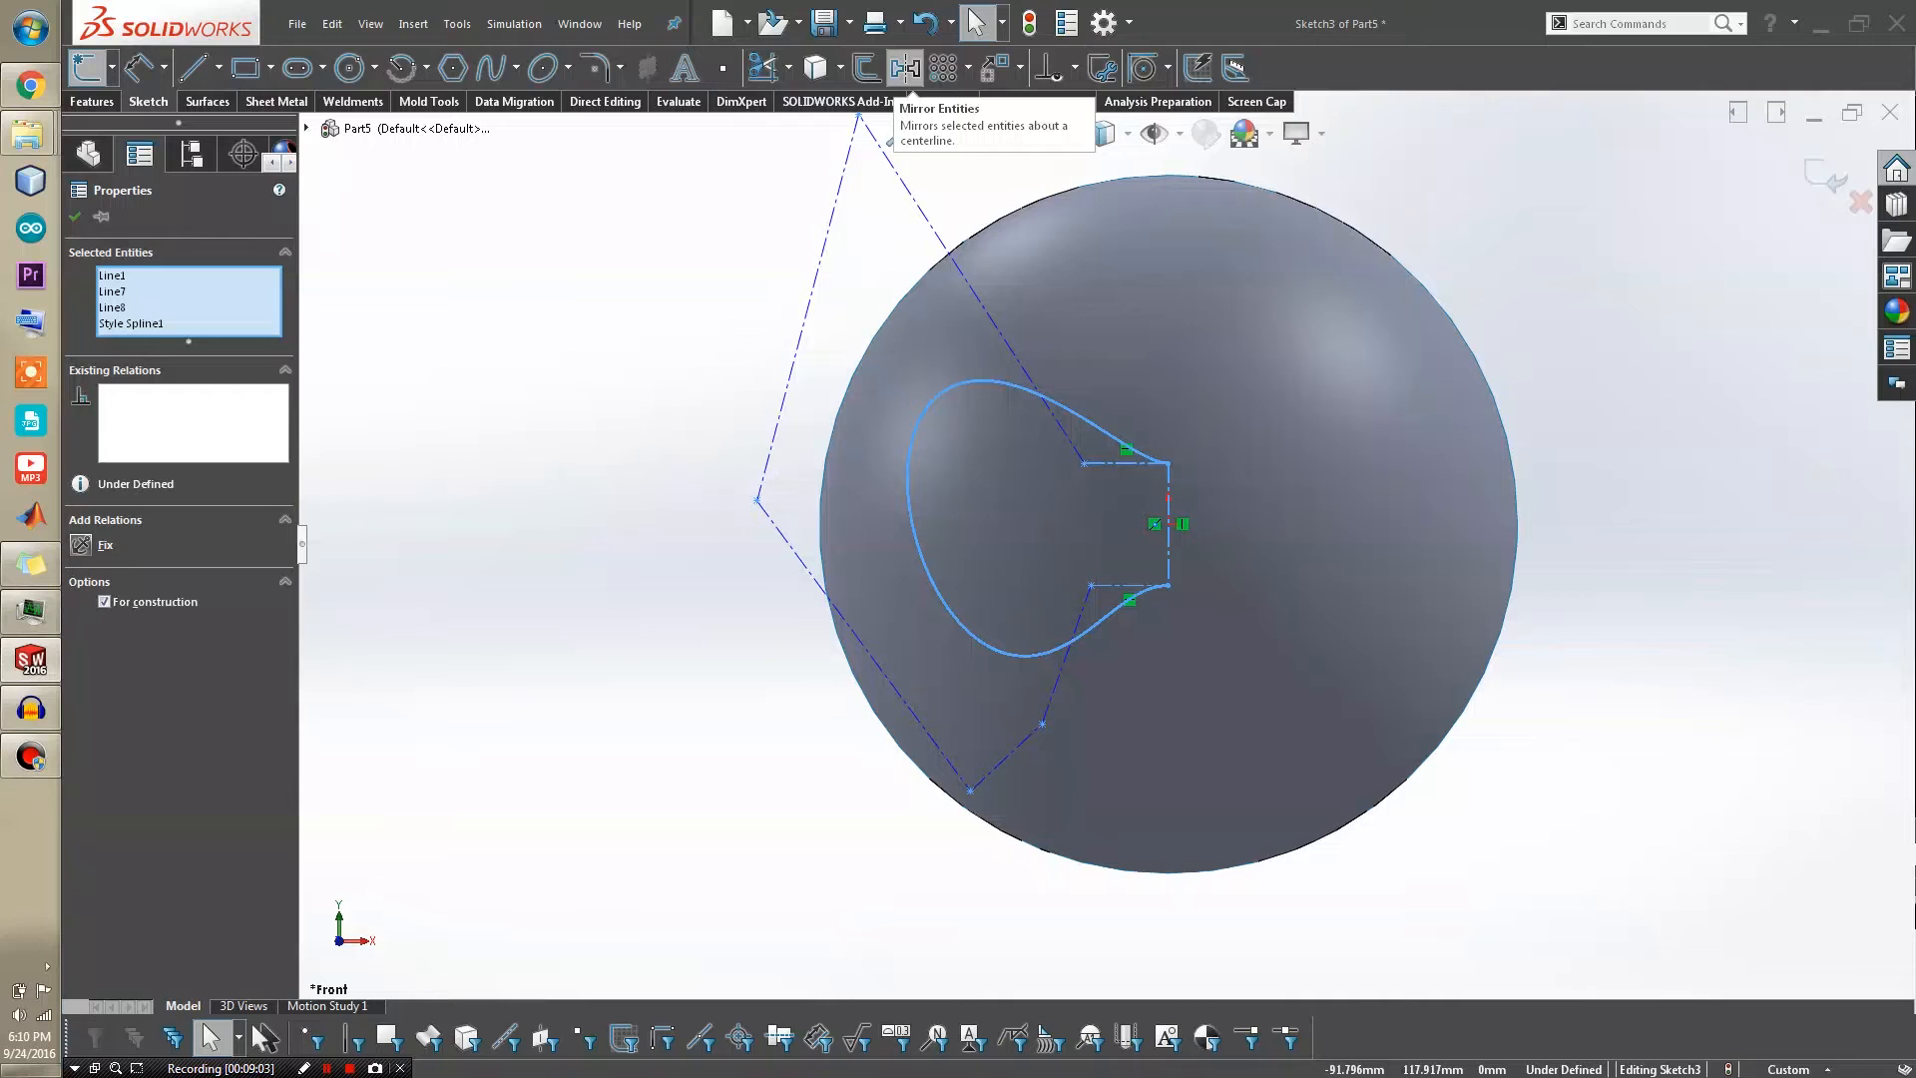
left_click(905, 68)
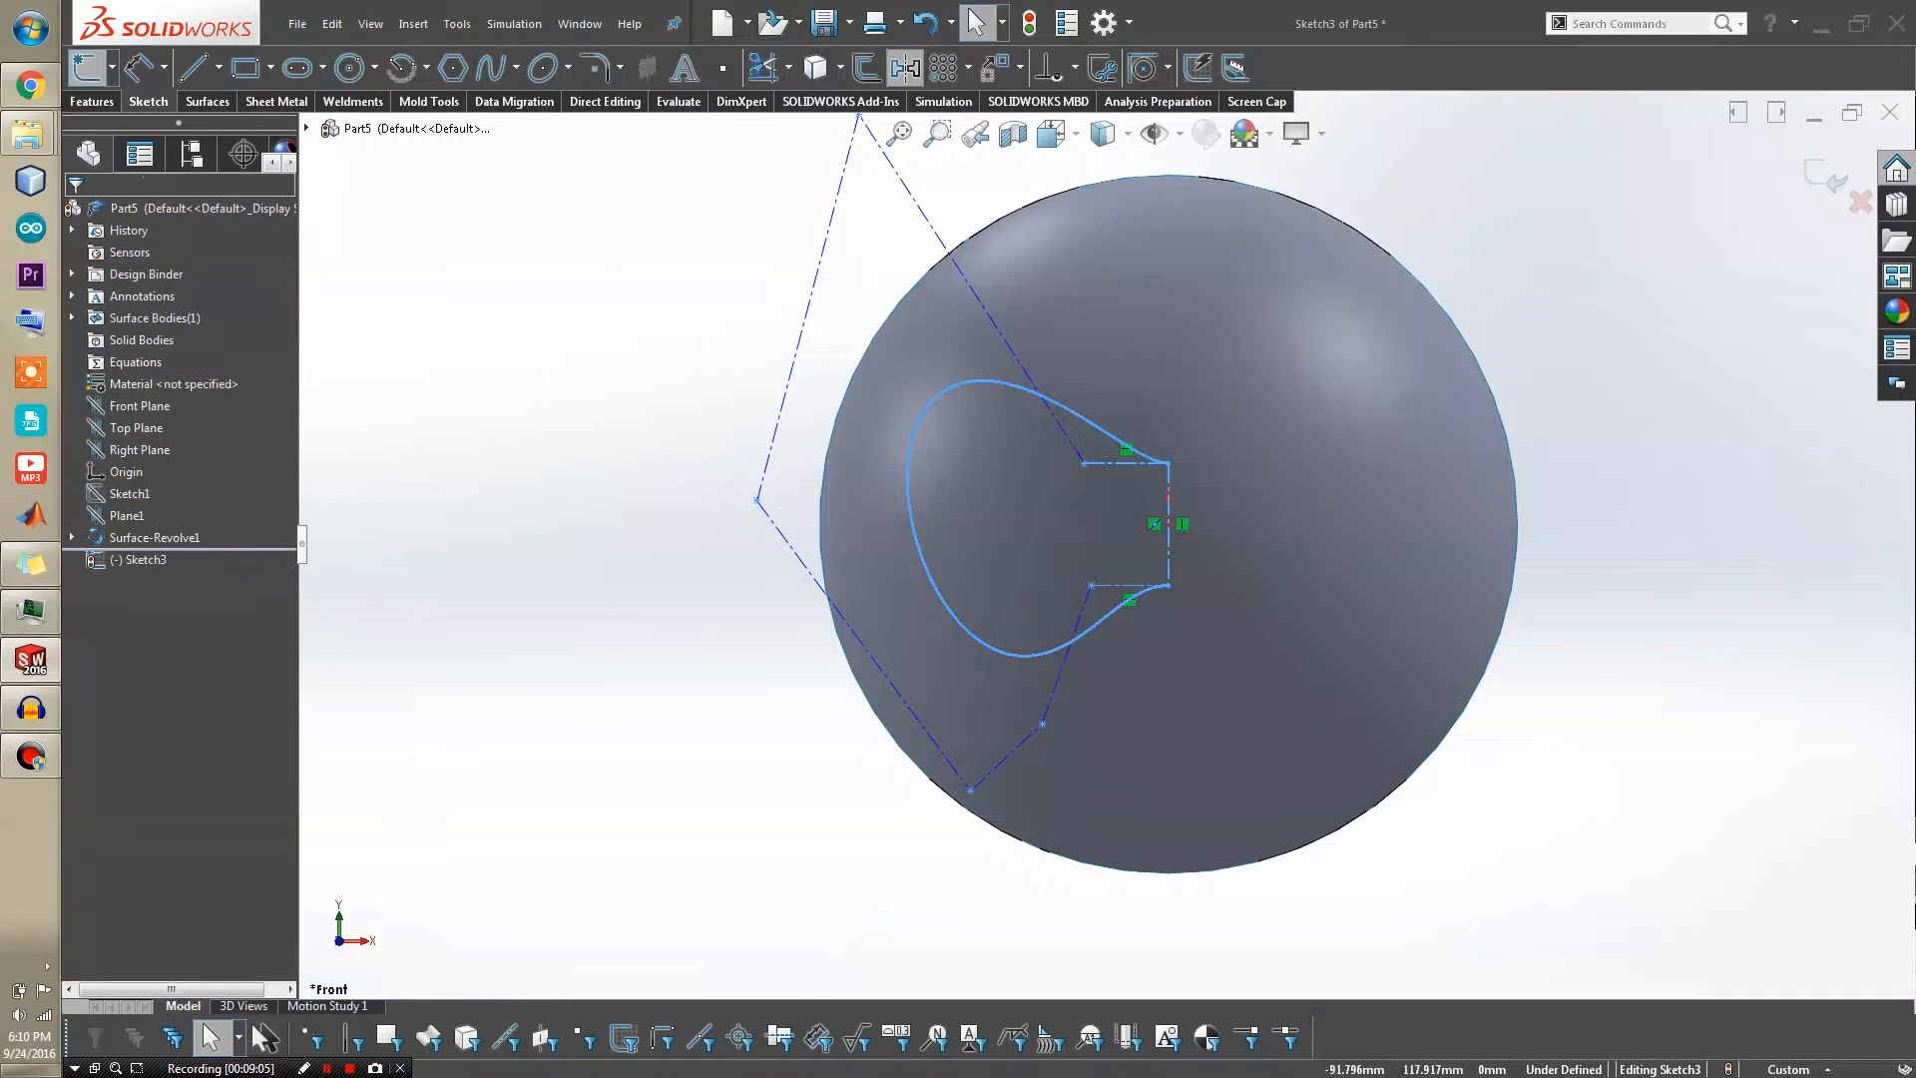
Widen the lenses by moving the left lobe's top control vertex to about X -101, Y 121 mm and its outermost to about X -126, Y 7 mm, finishing the sketch
scroll(1142, 325, "up", 4)
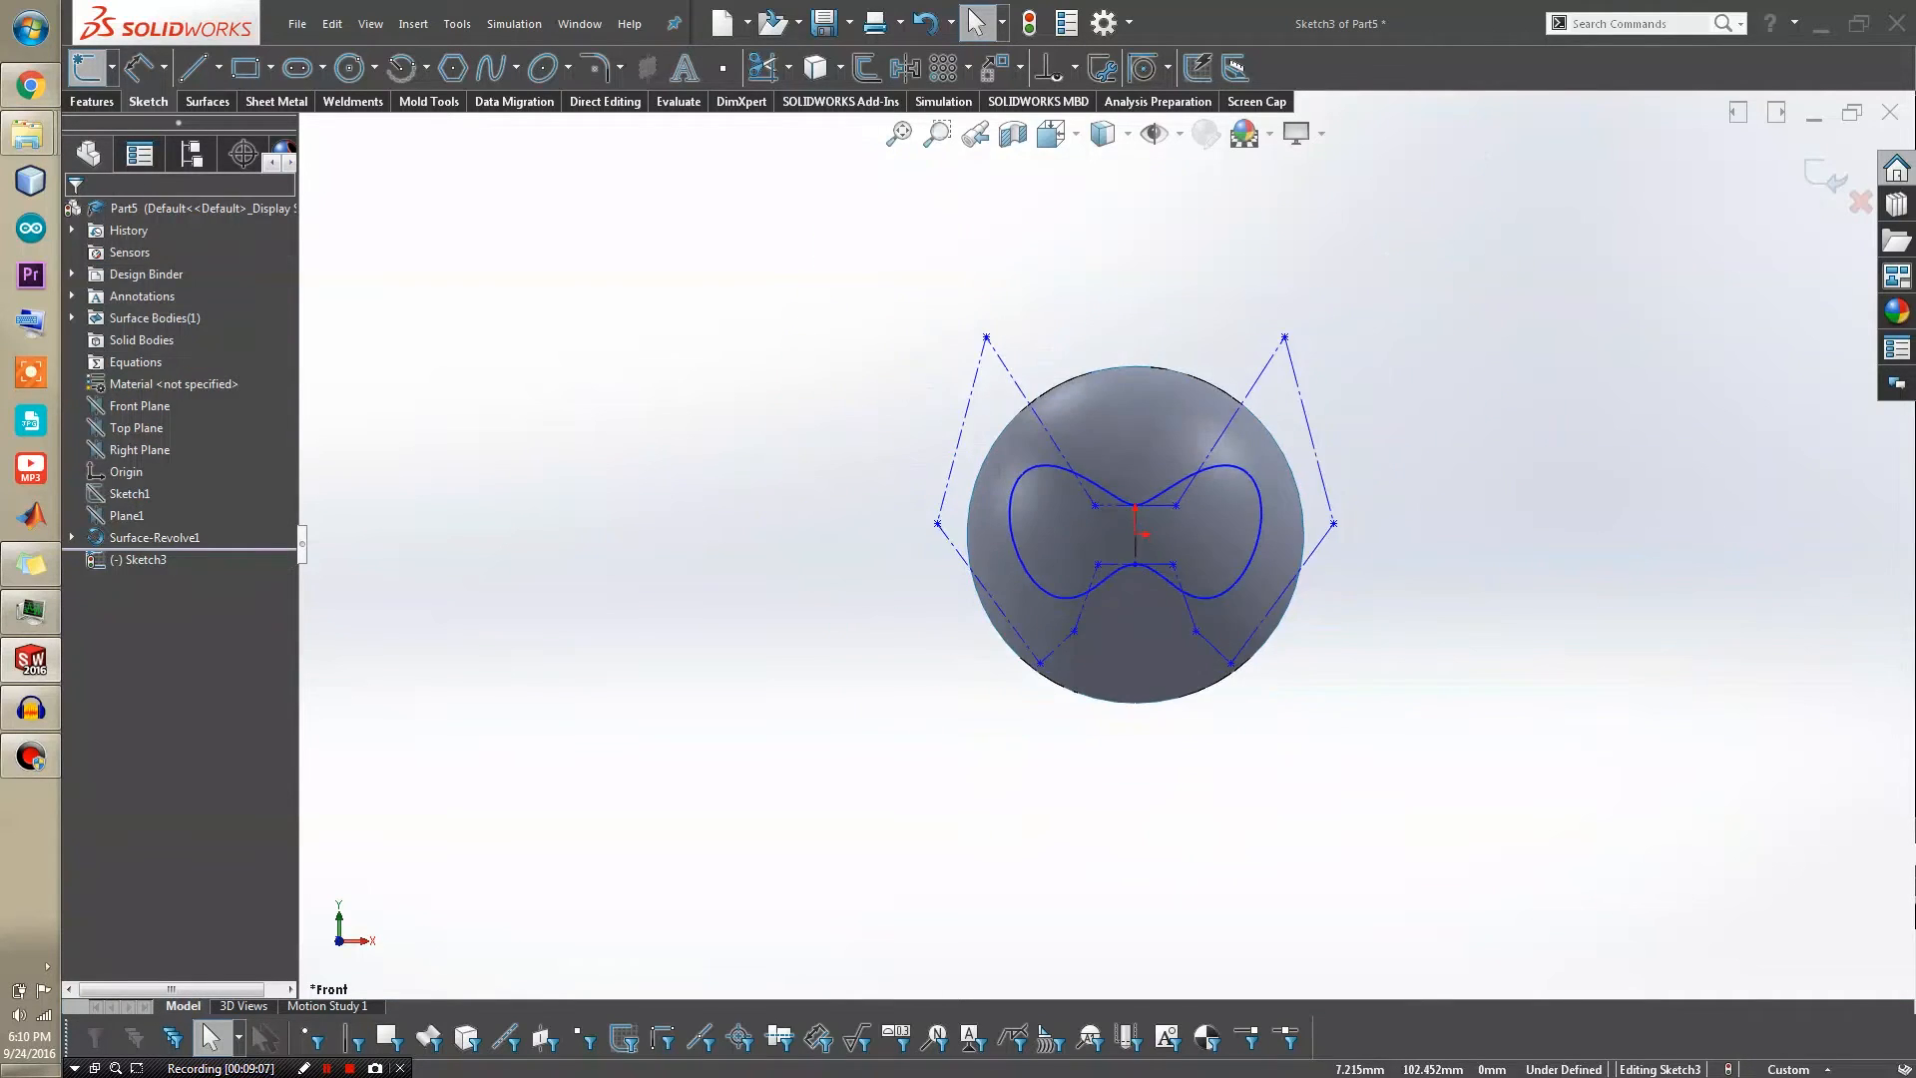
scroll(1148, 325, "down", 2)
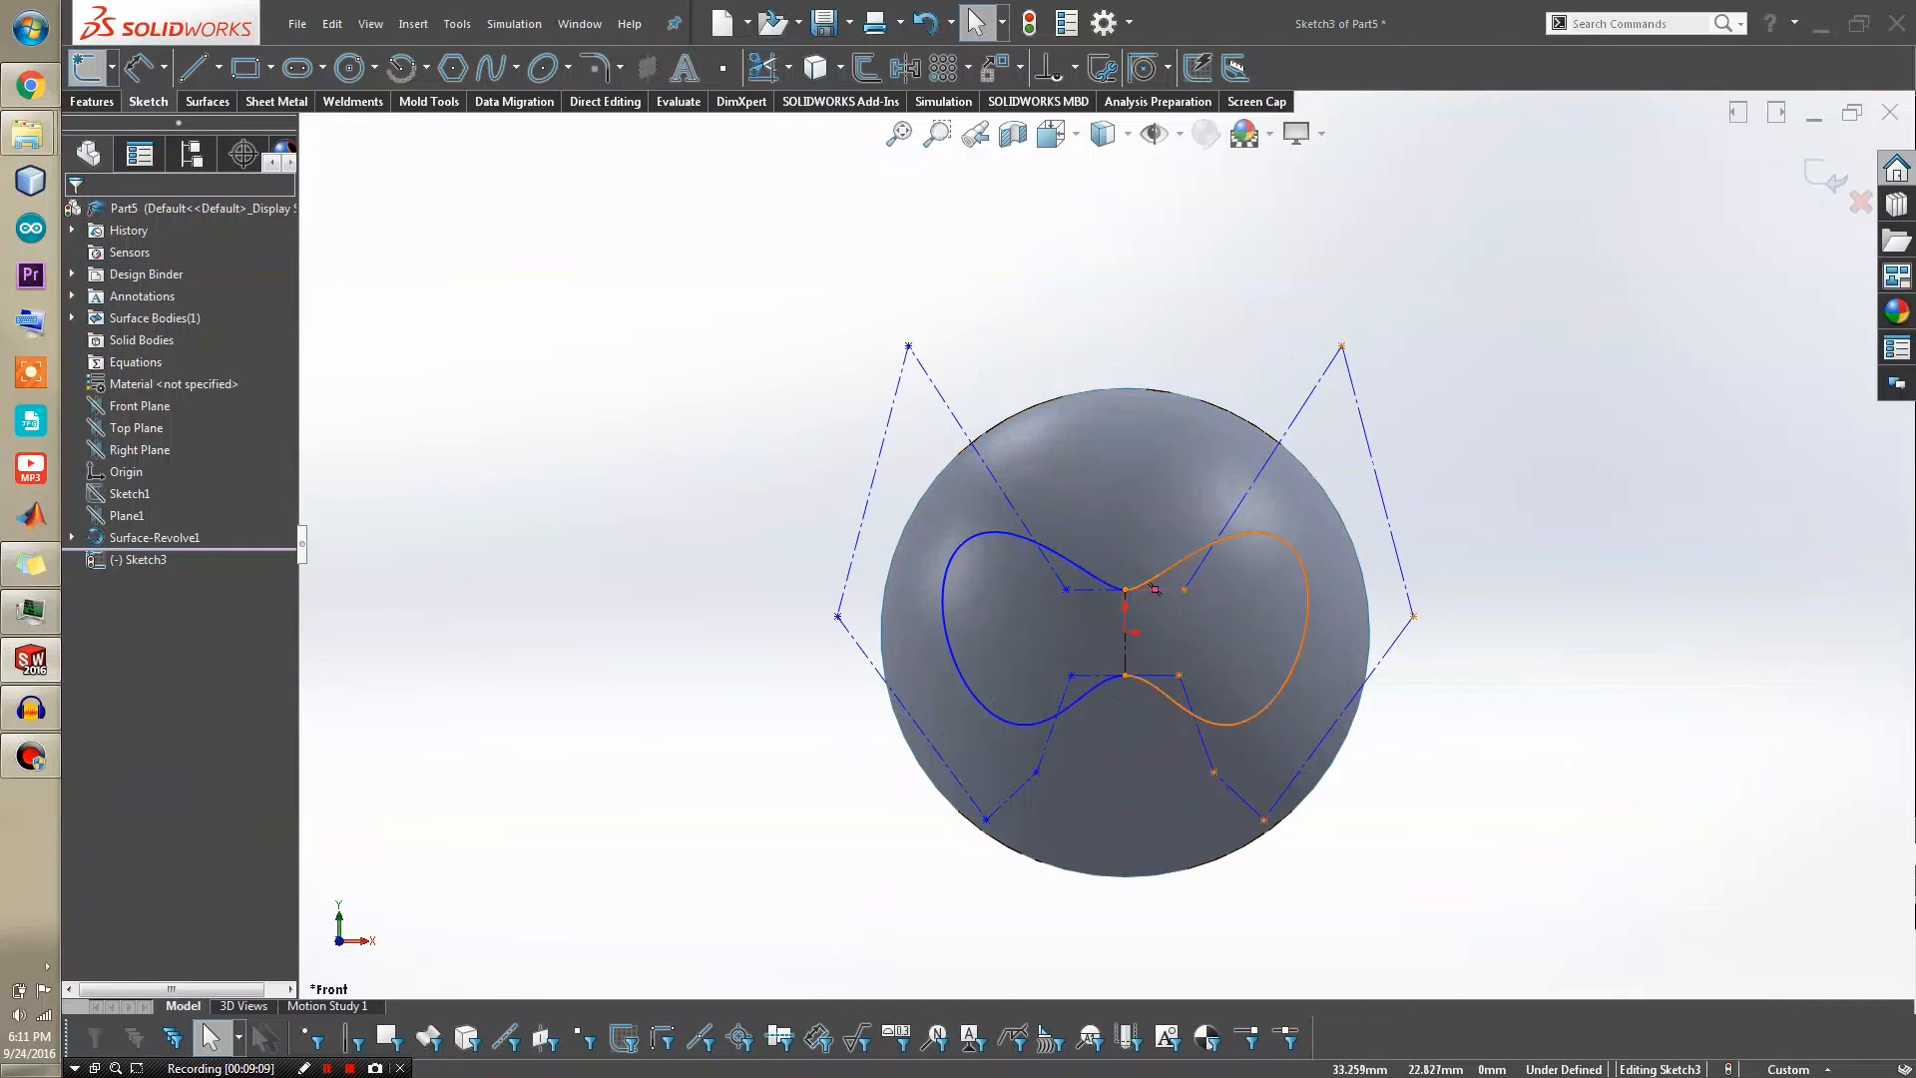
scroll(1107, 689, "up", 2)
scroll(1107, 689, "down", 4)
scroll(1108, 689, "up", 1)
scroll(1107, 688, "down", 1)
left_click_drag(887, 244, 851, 235)
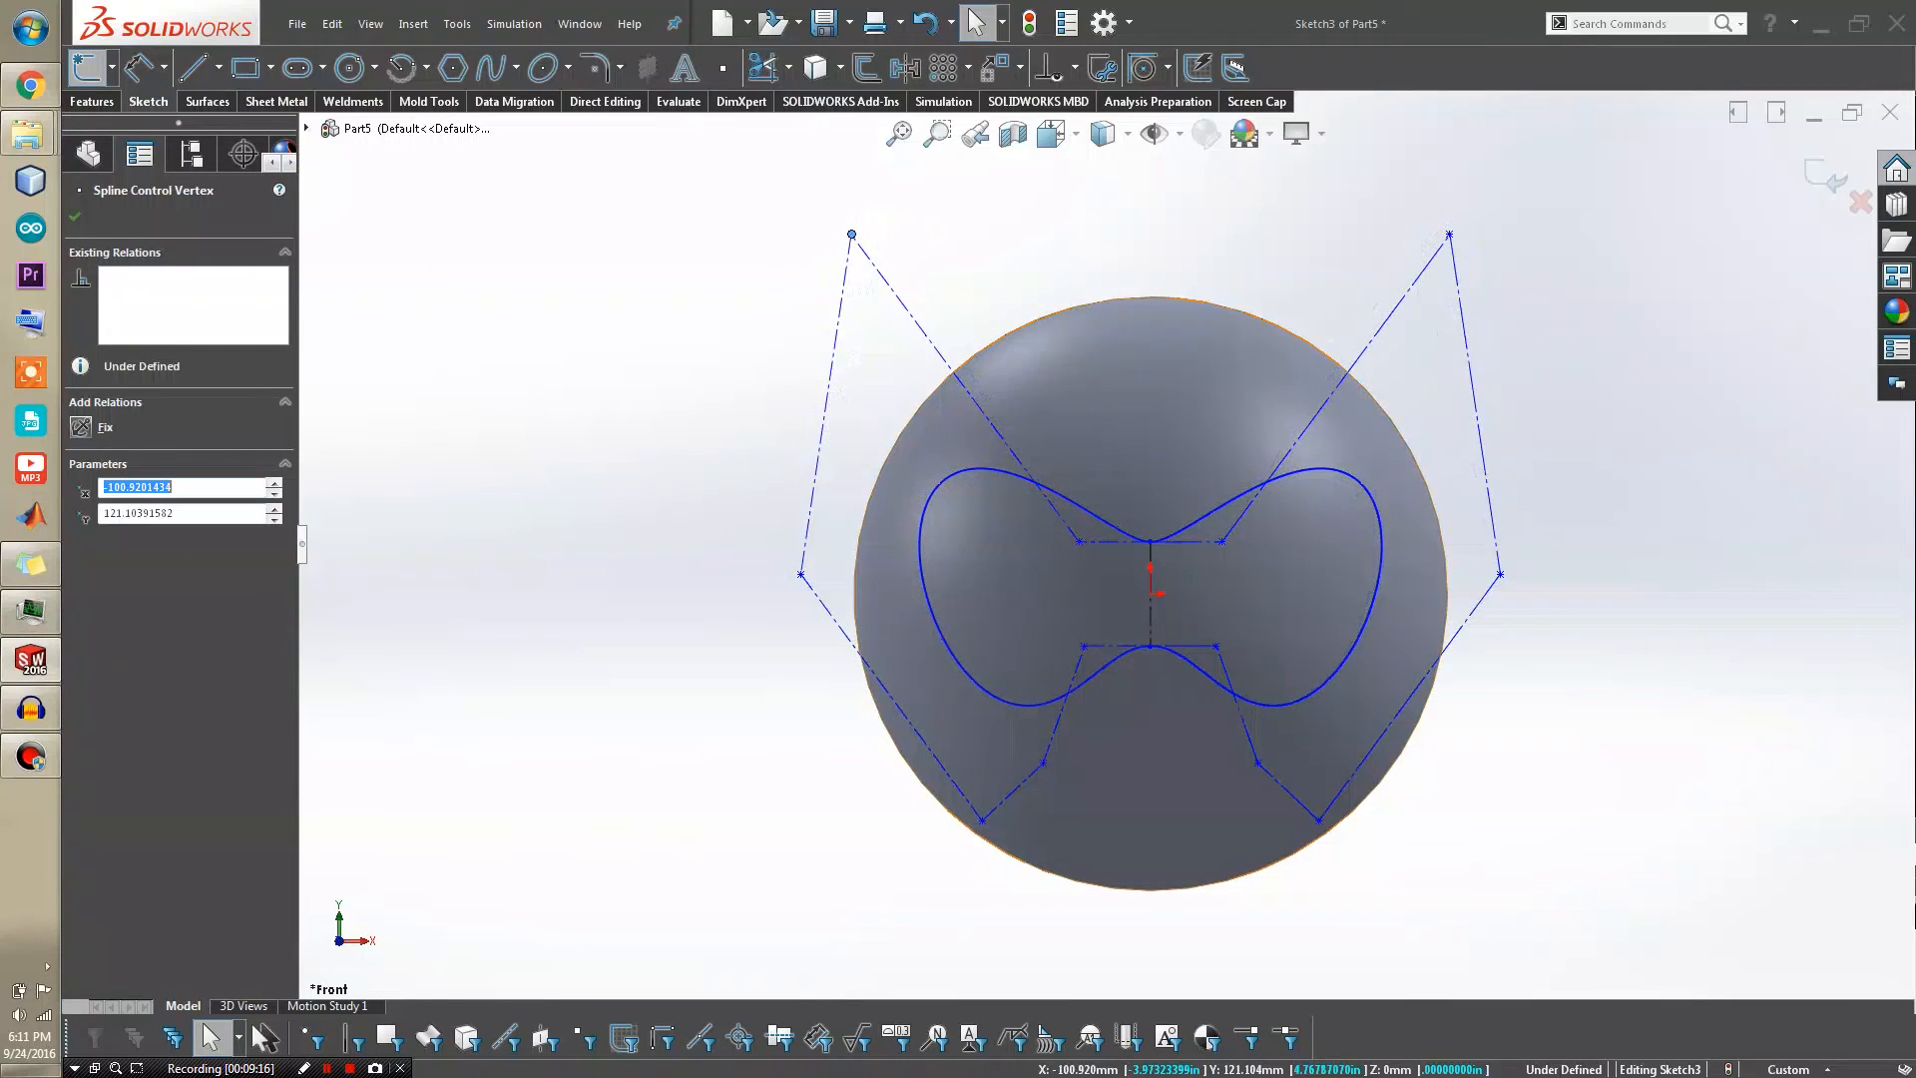
left_click_drag(802, 574, 778, 572)
left_click_drag(399, 10, 565, 1)
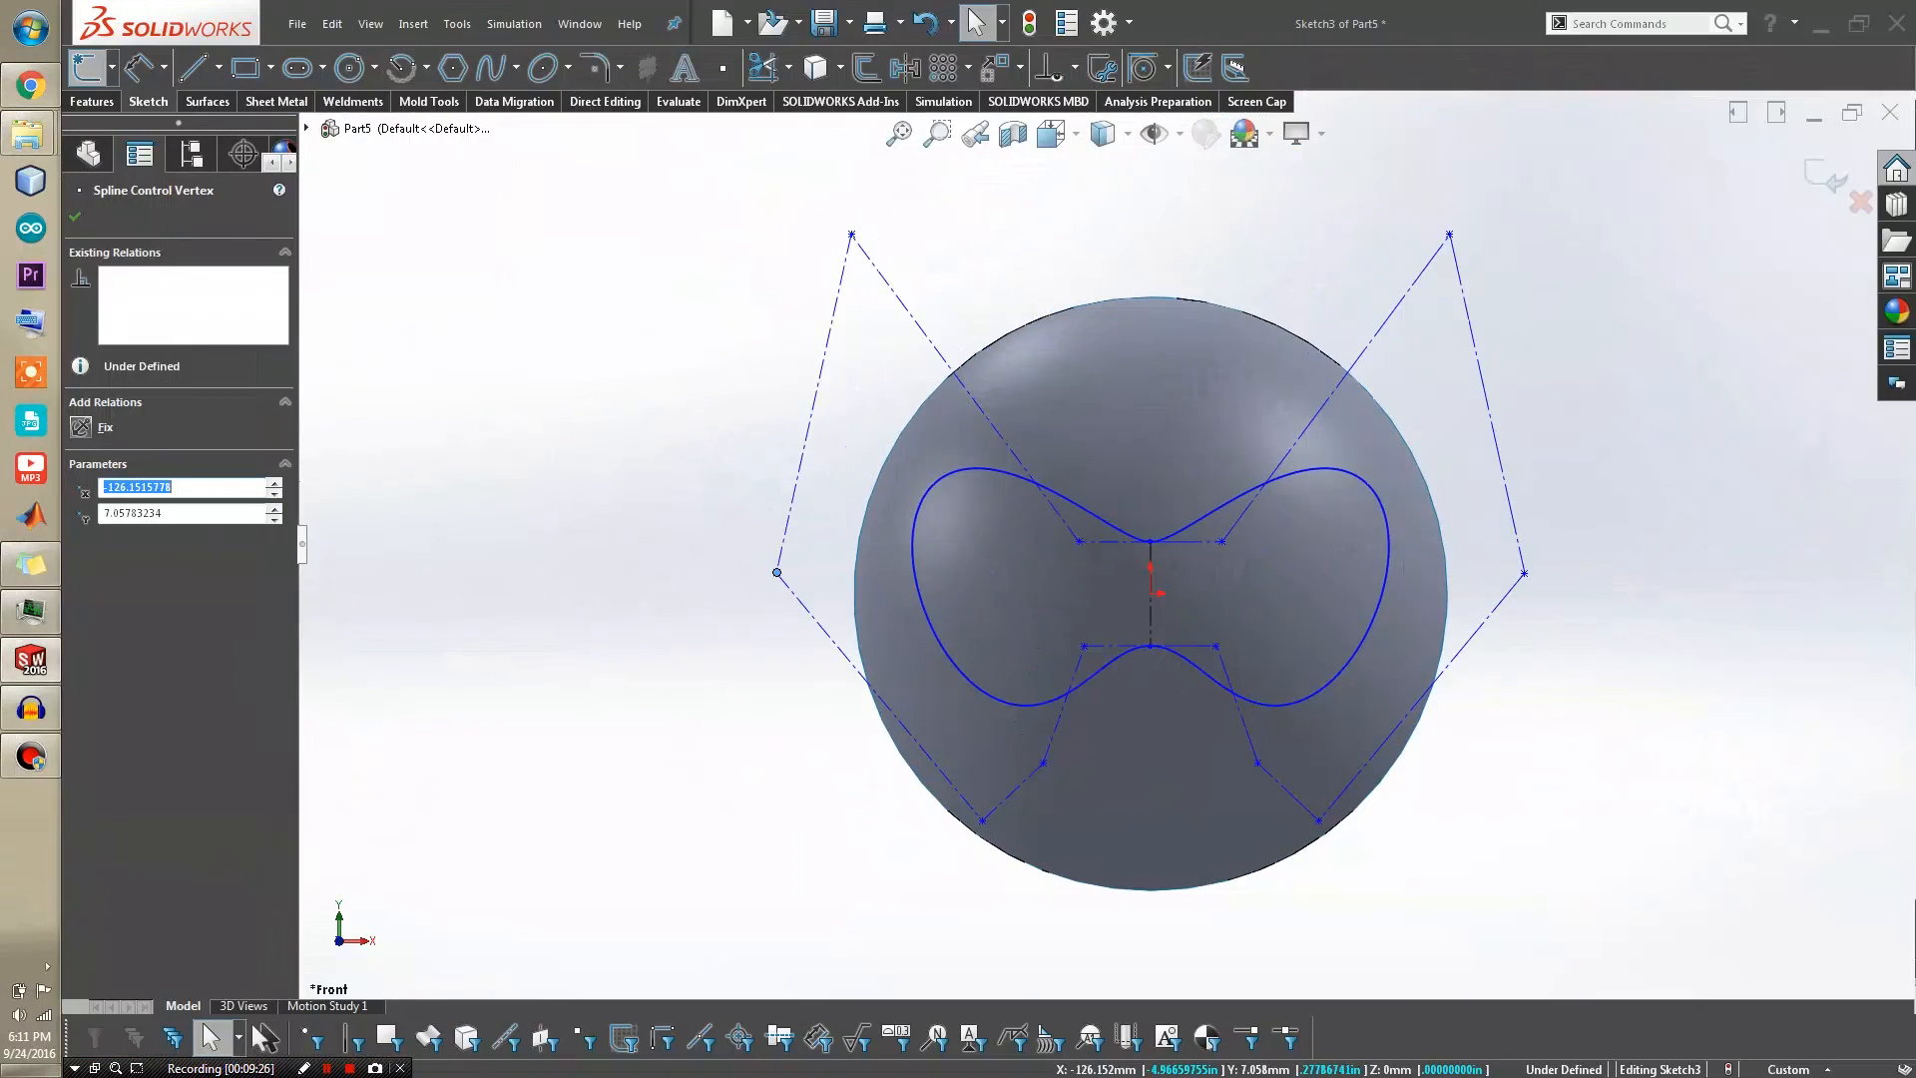
key("Escape")
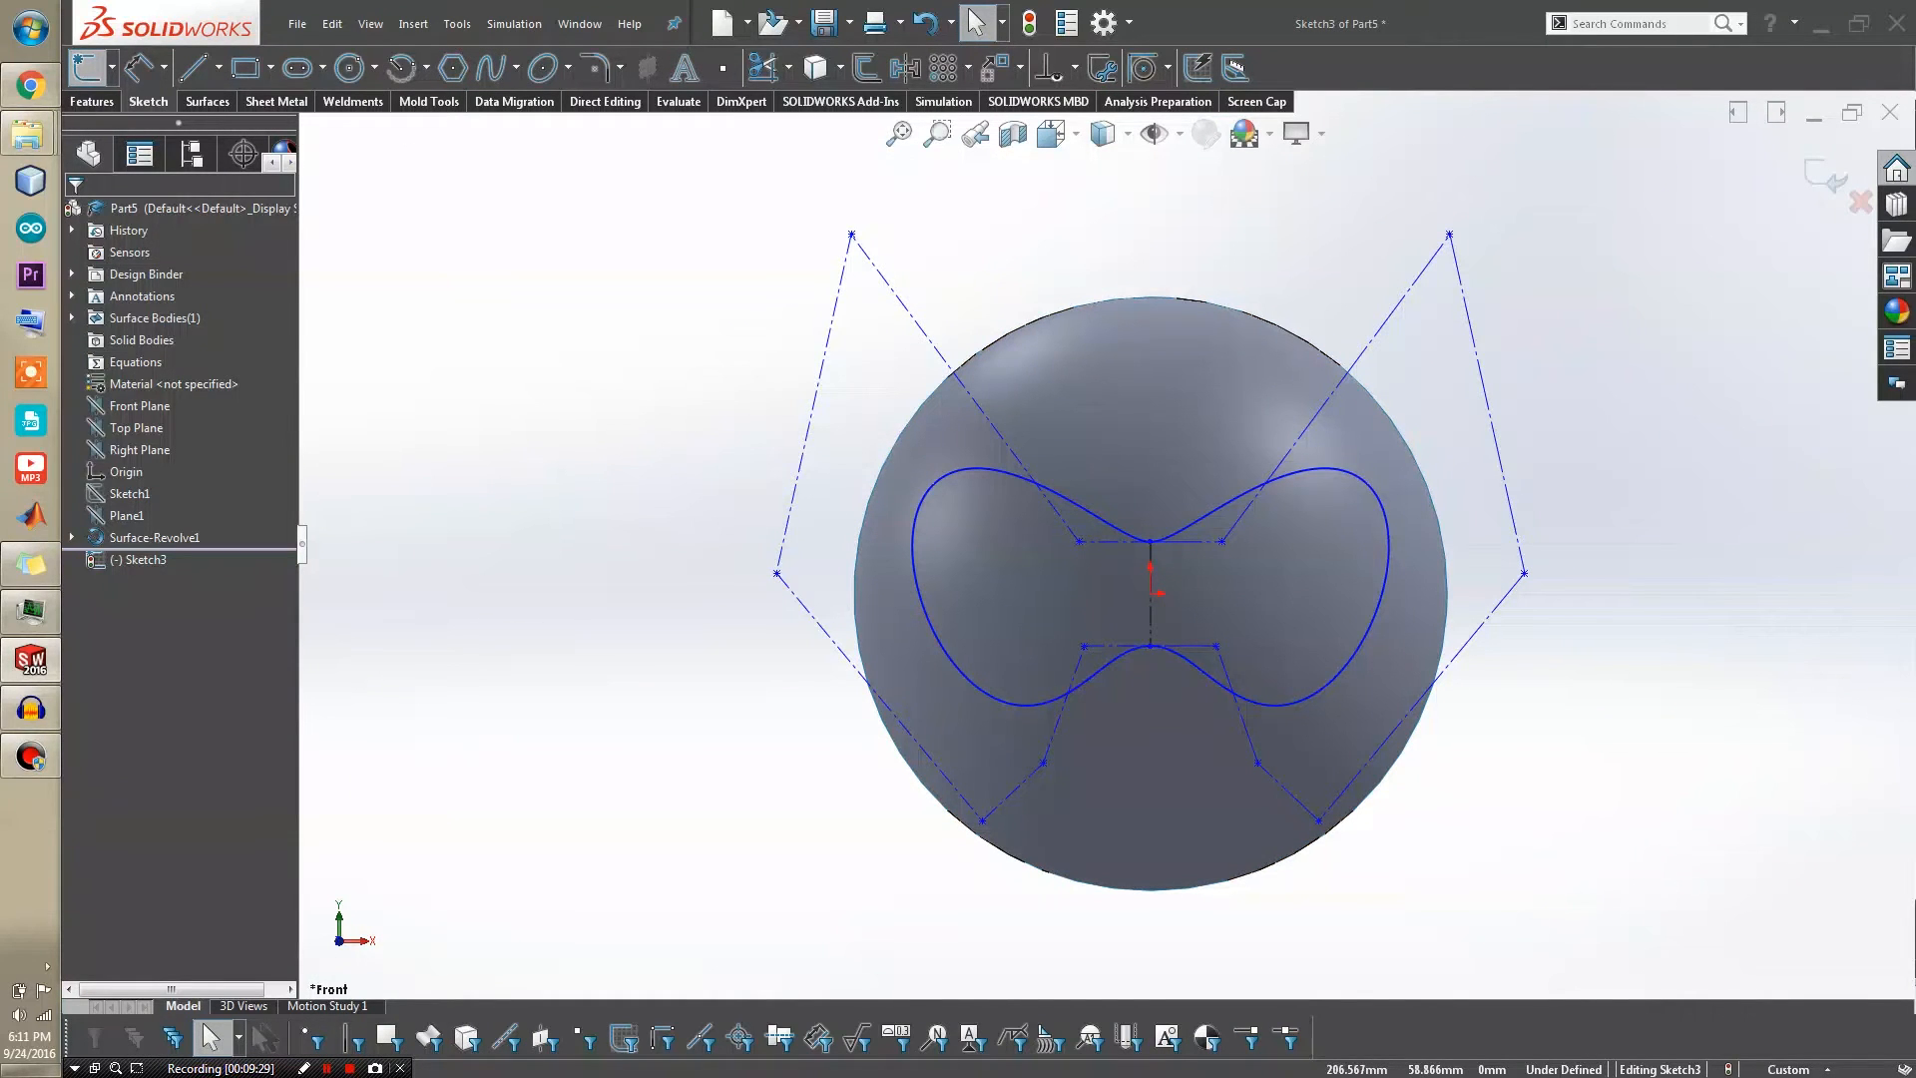
left_click(1826, 175)
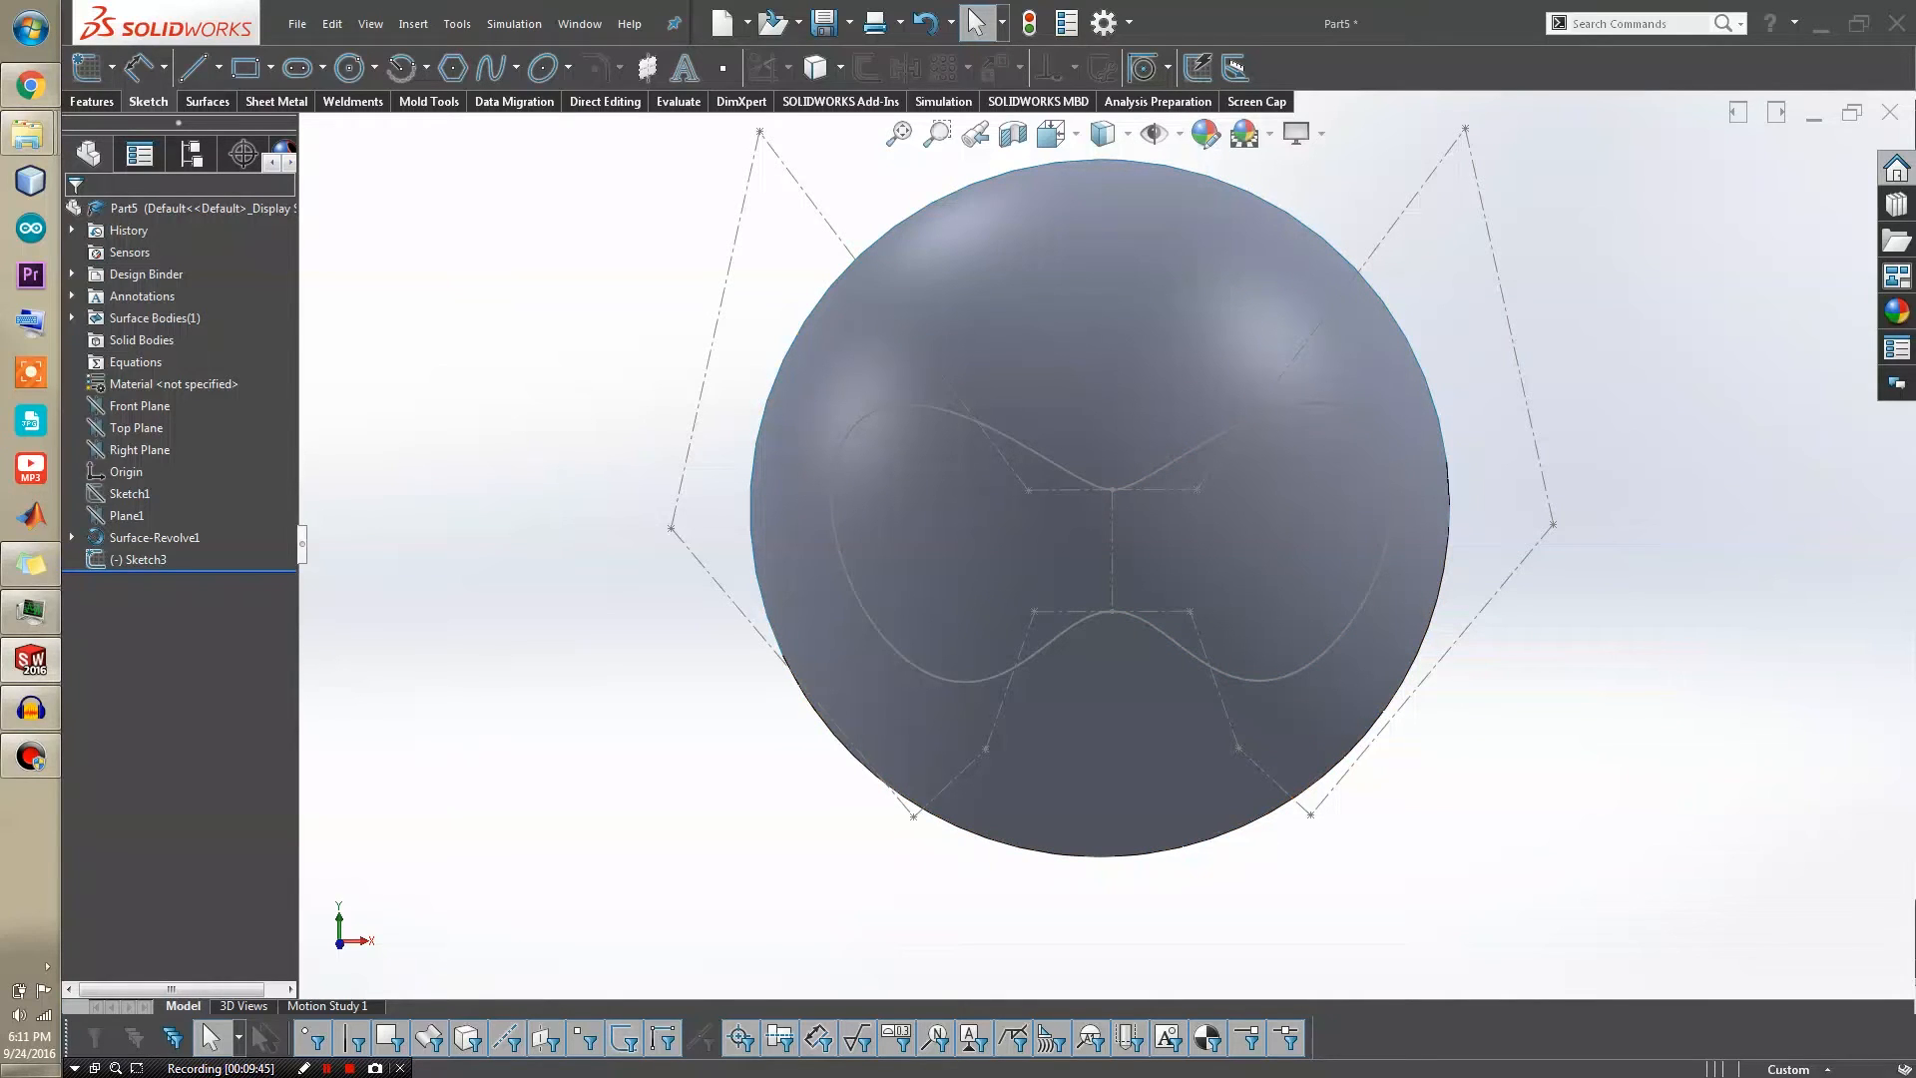
Trim the revolved surface with the lens outline sketch using Trim Surface, keeping only the region inside the outline
left_click(207, 101)
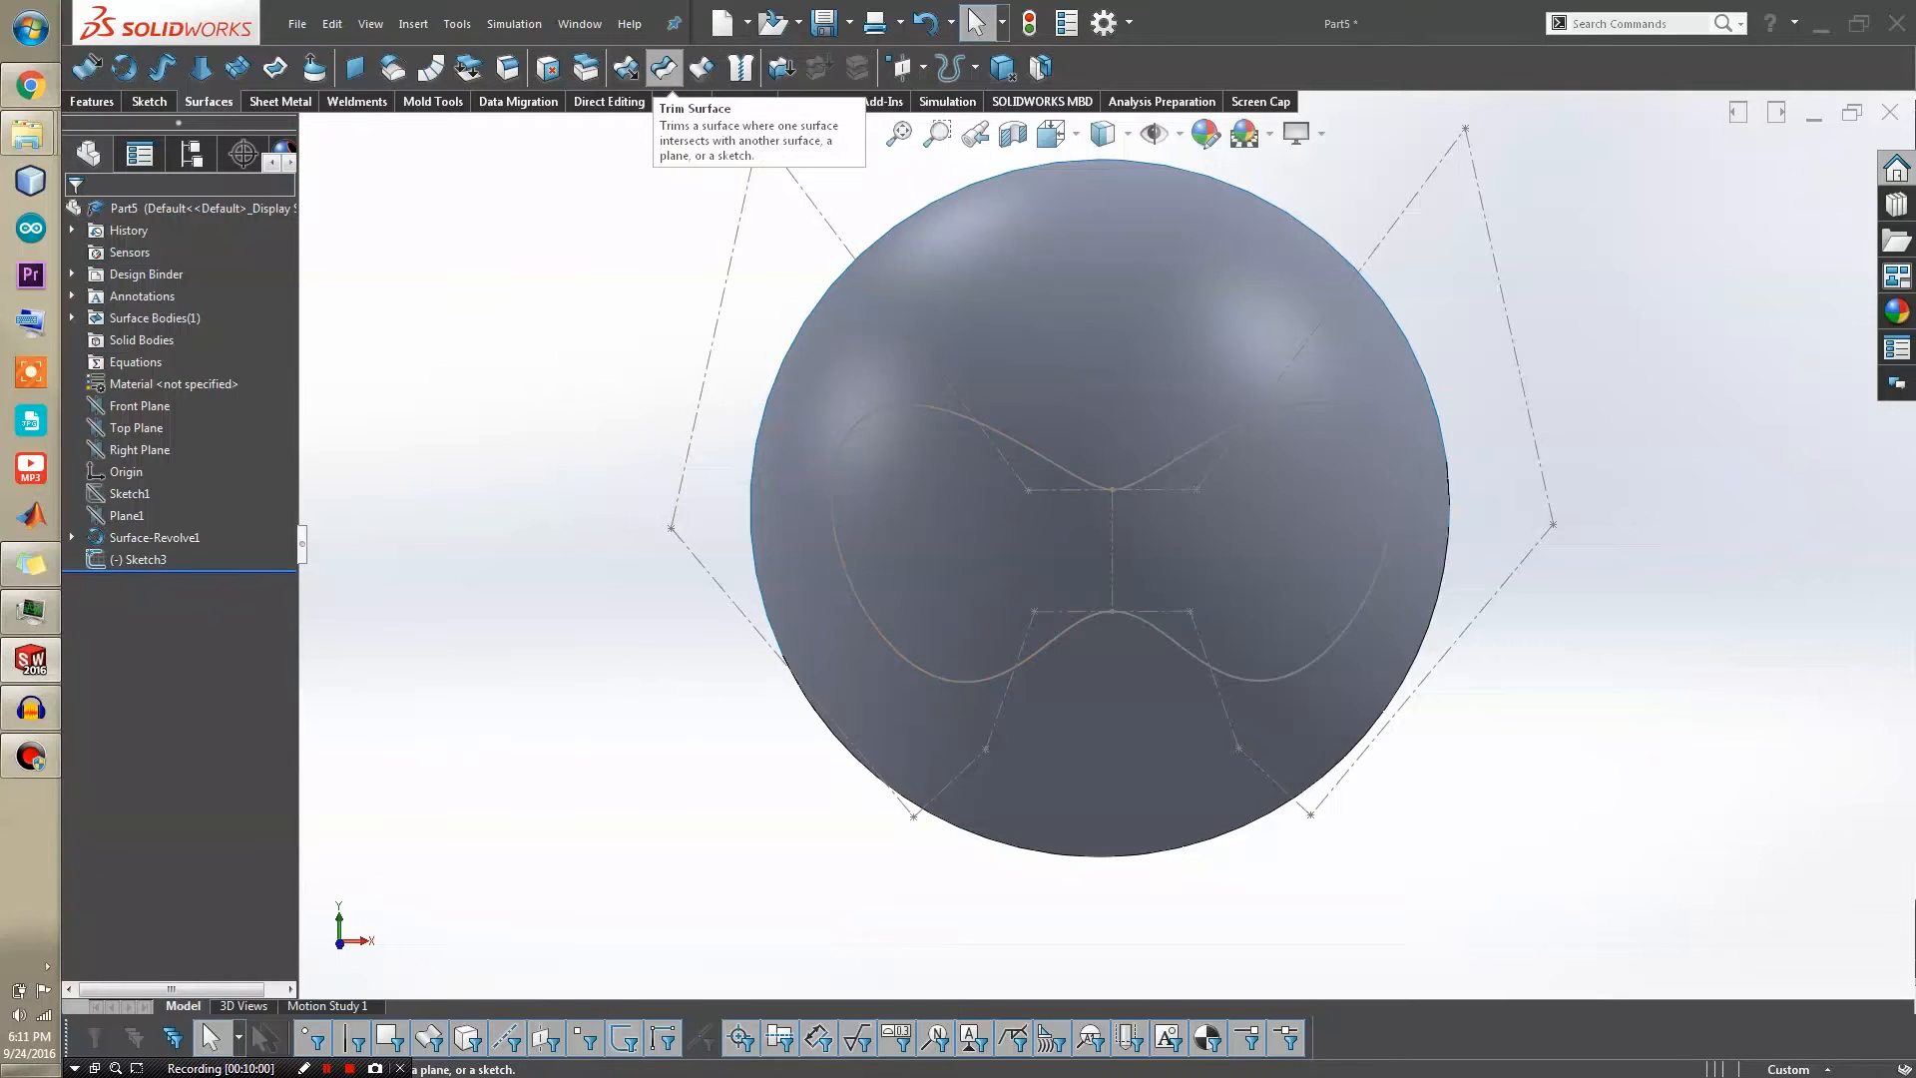
left_click(664, 67)
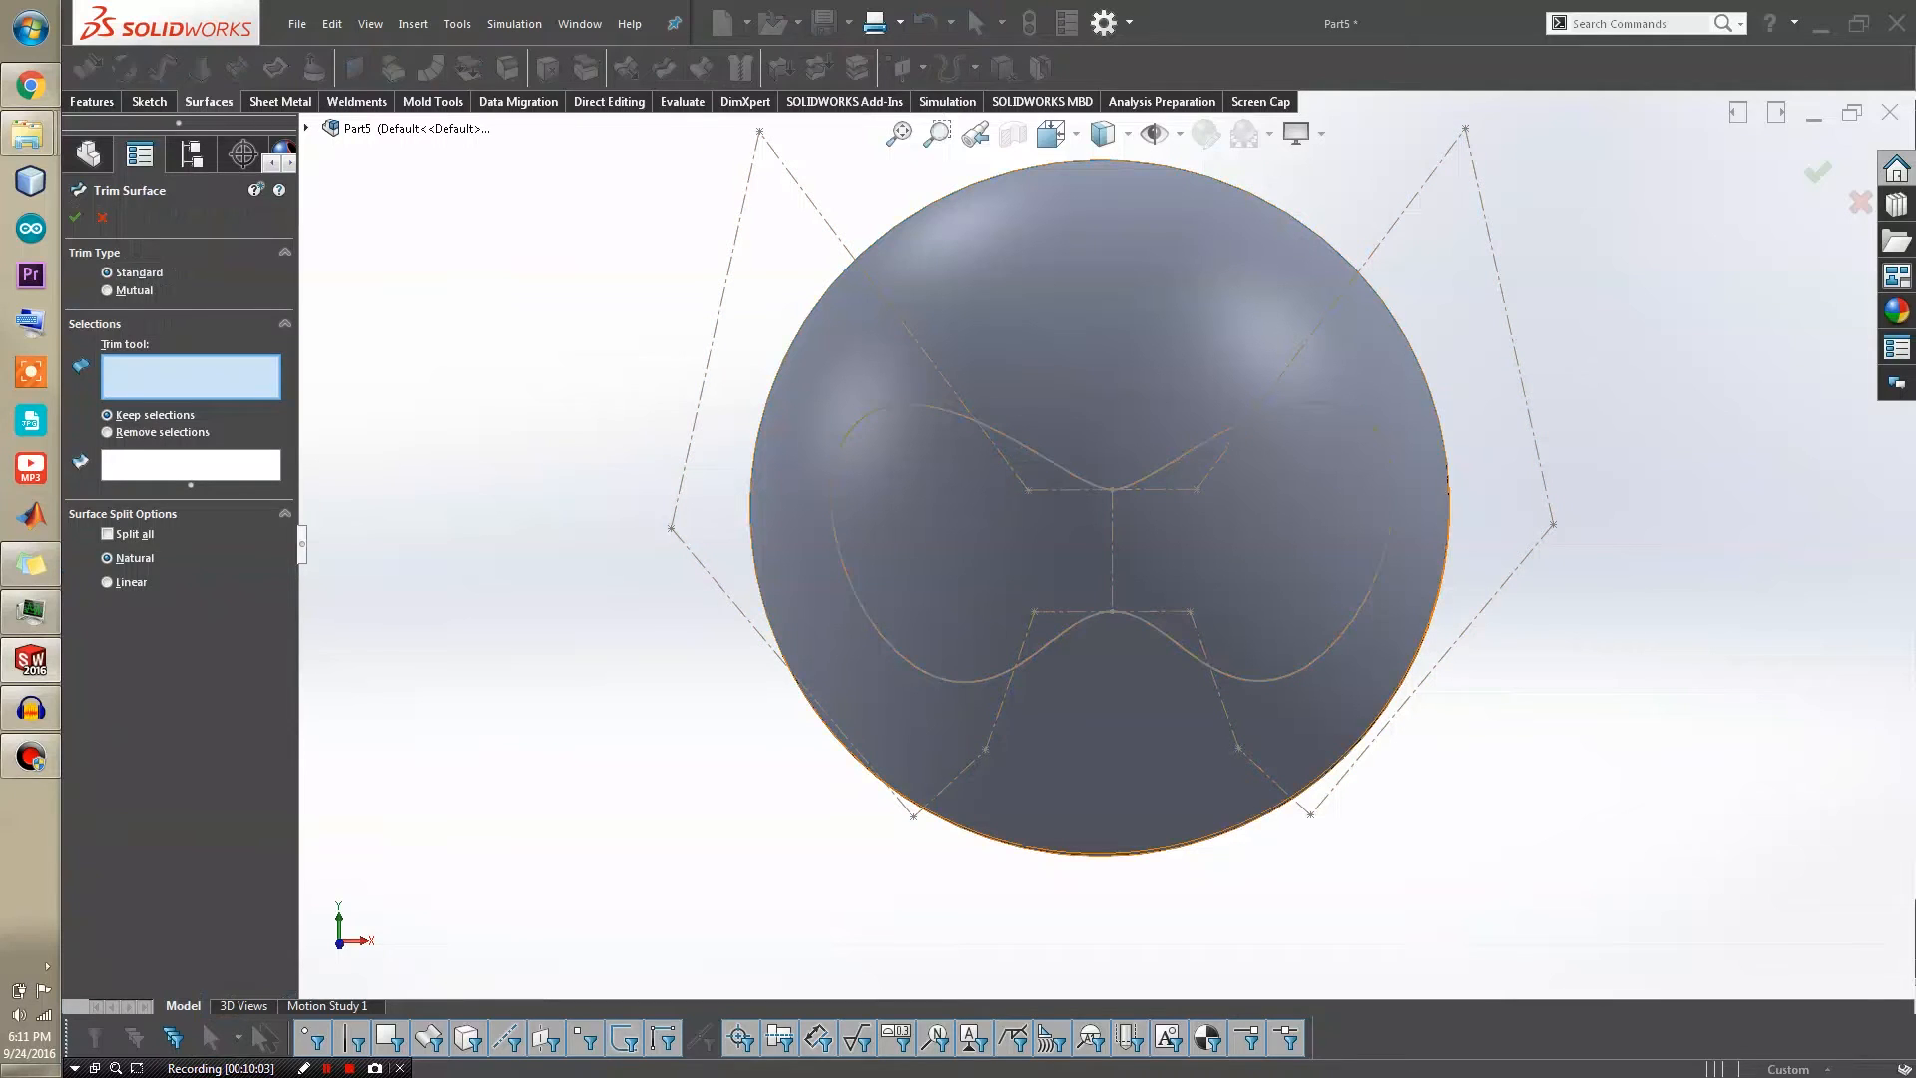
left_click(870, 431)
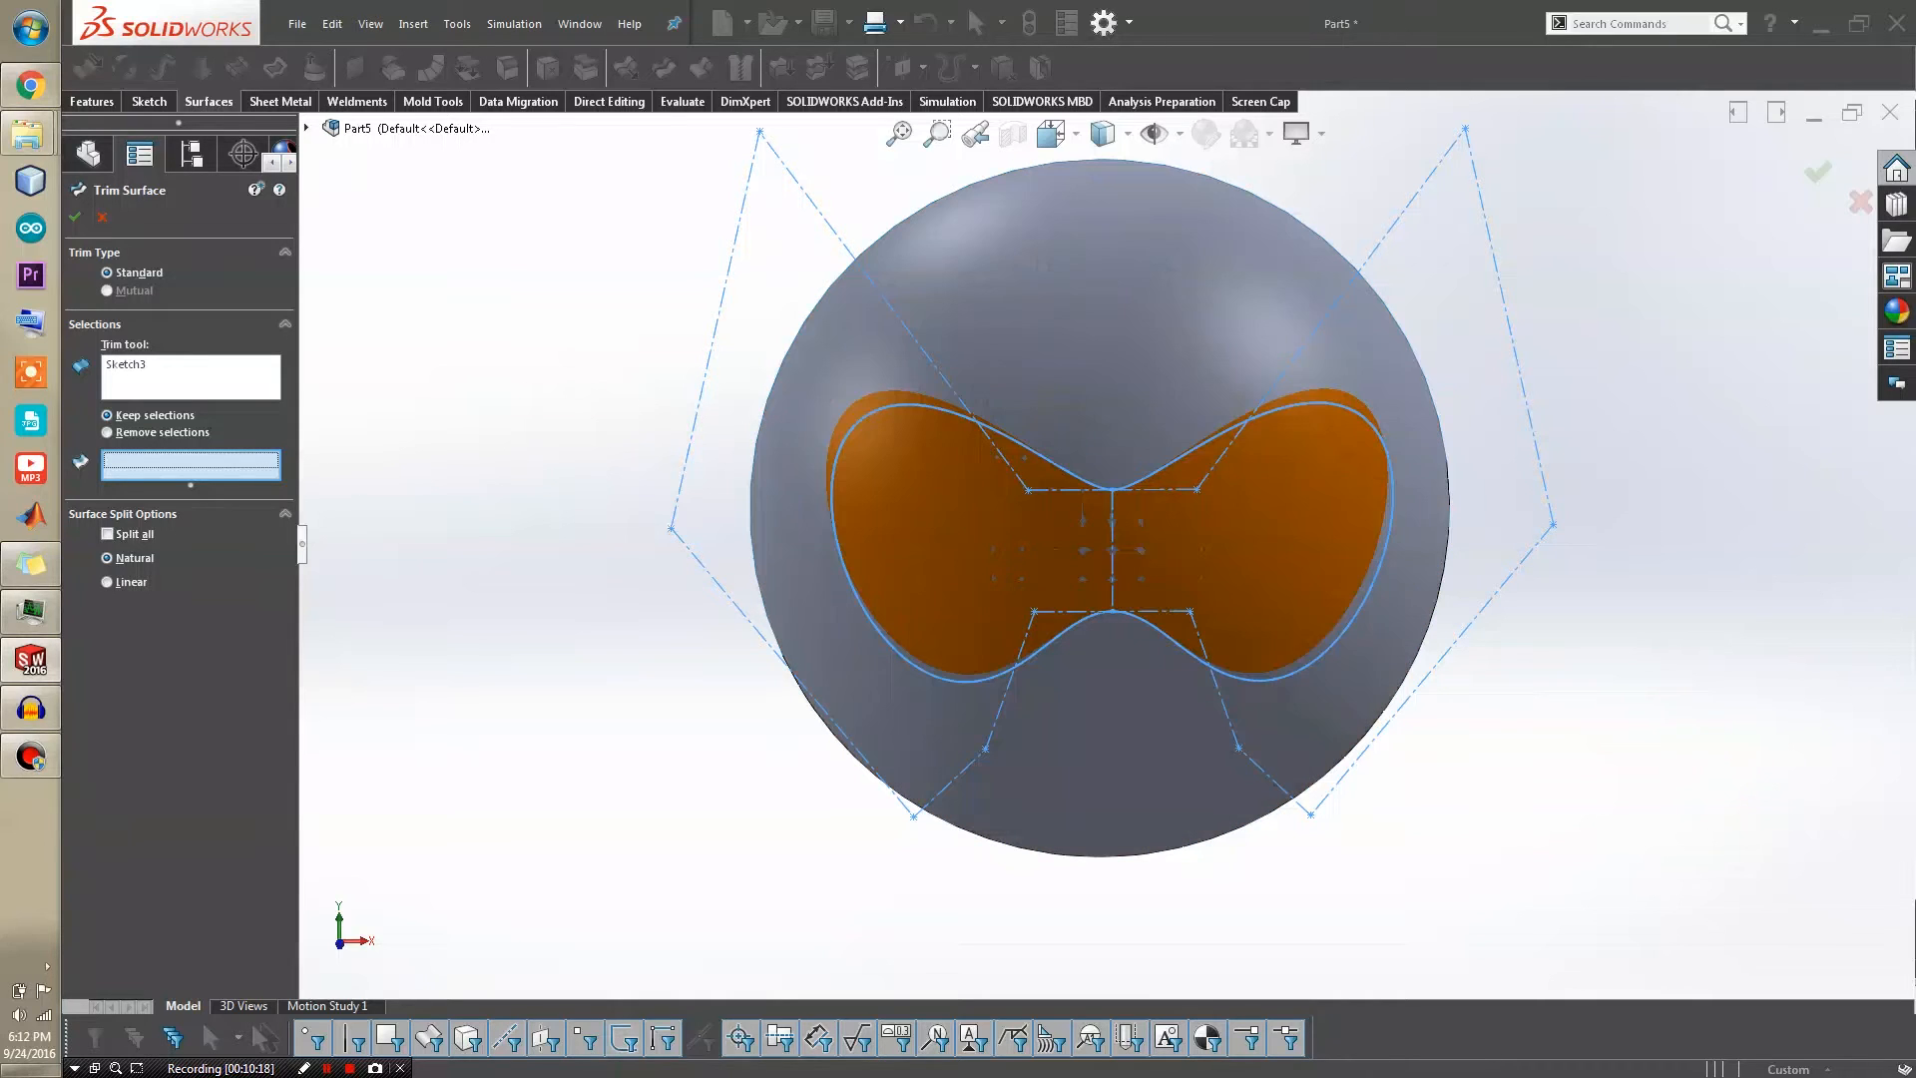
left_click(1110, 544)
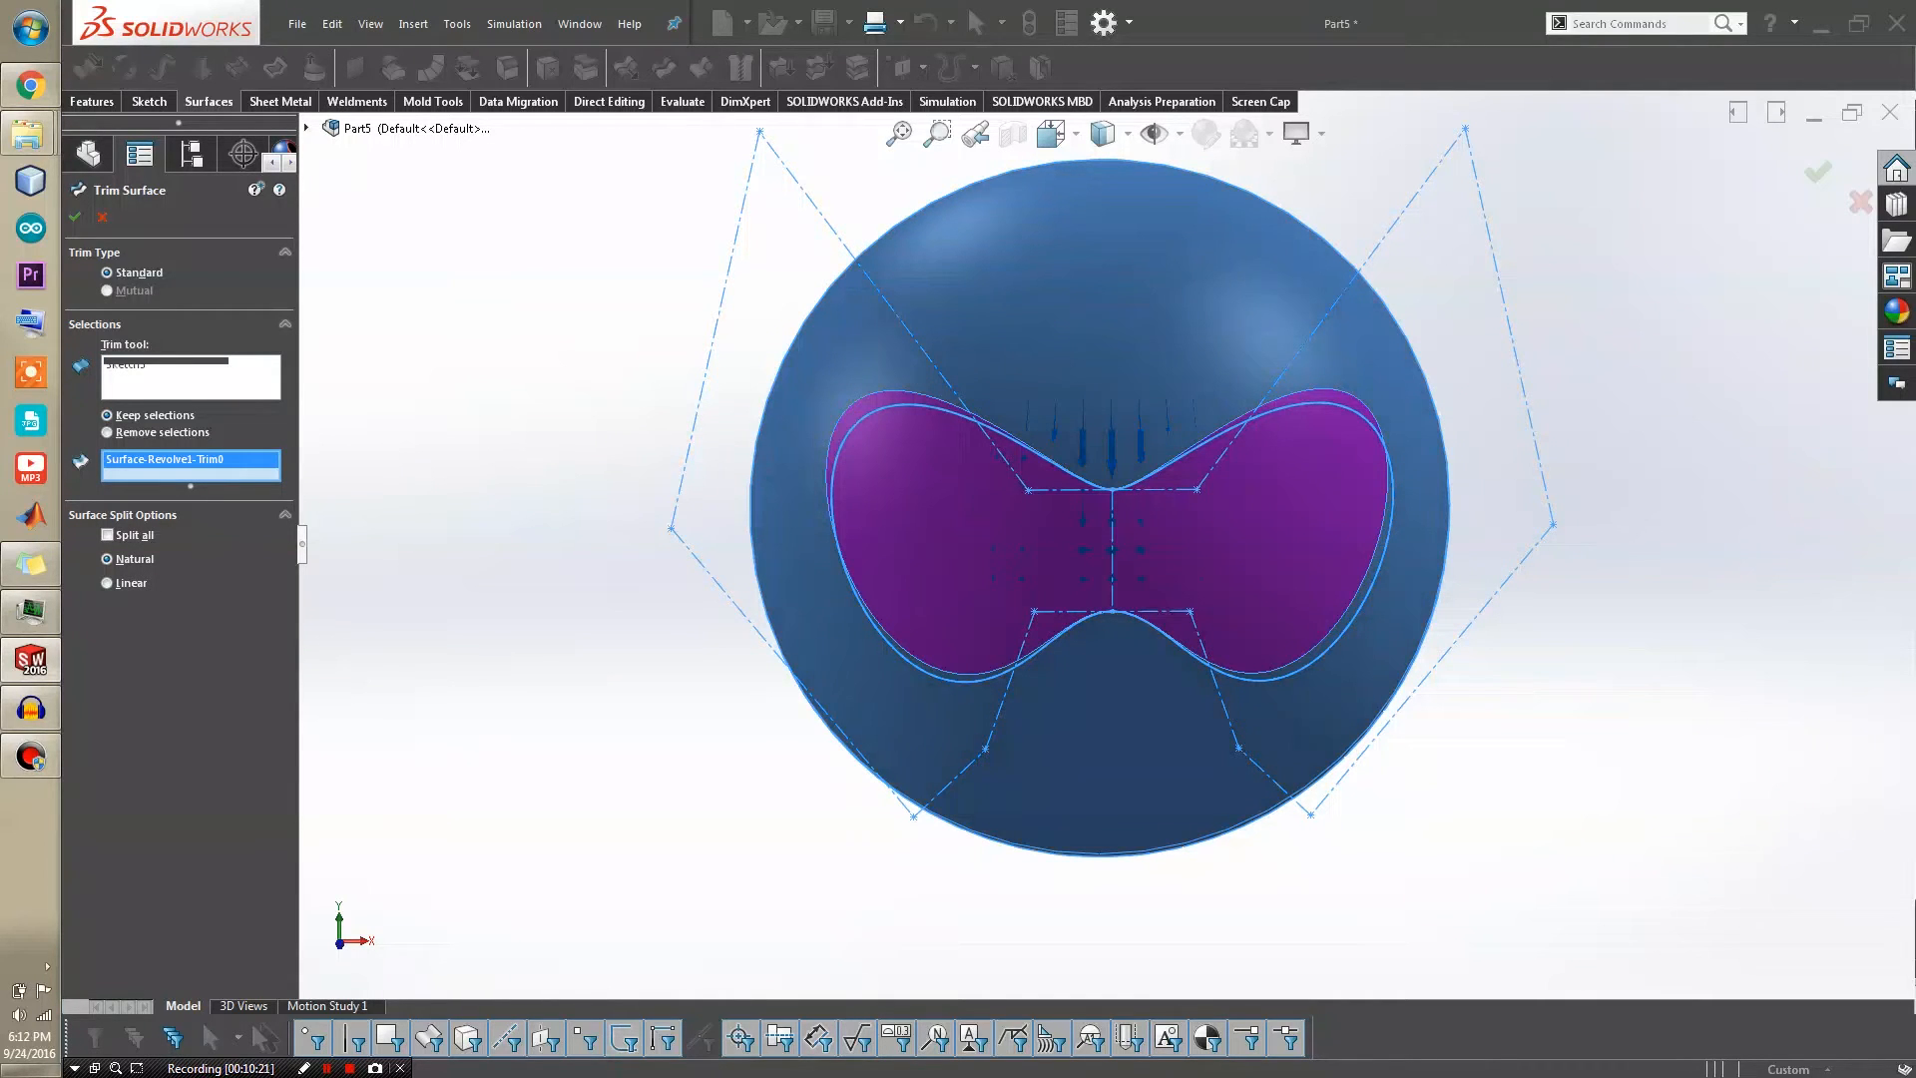
key("Return")
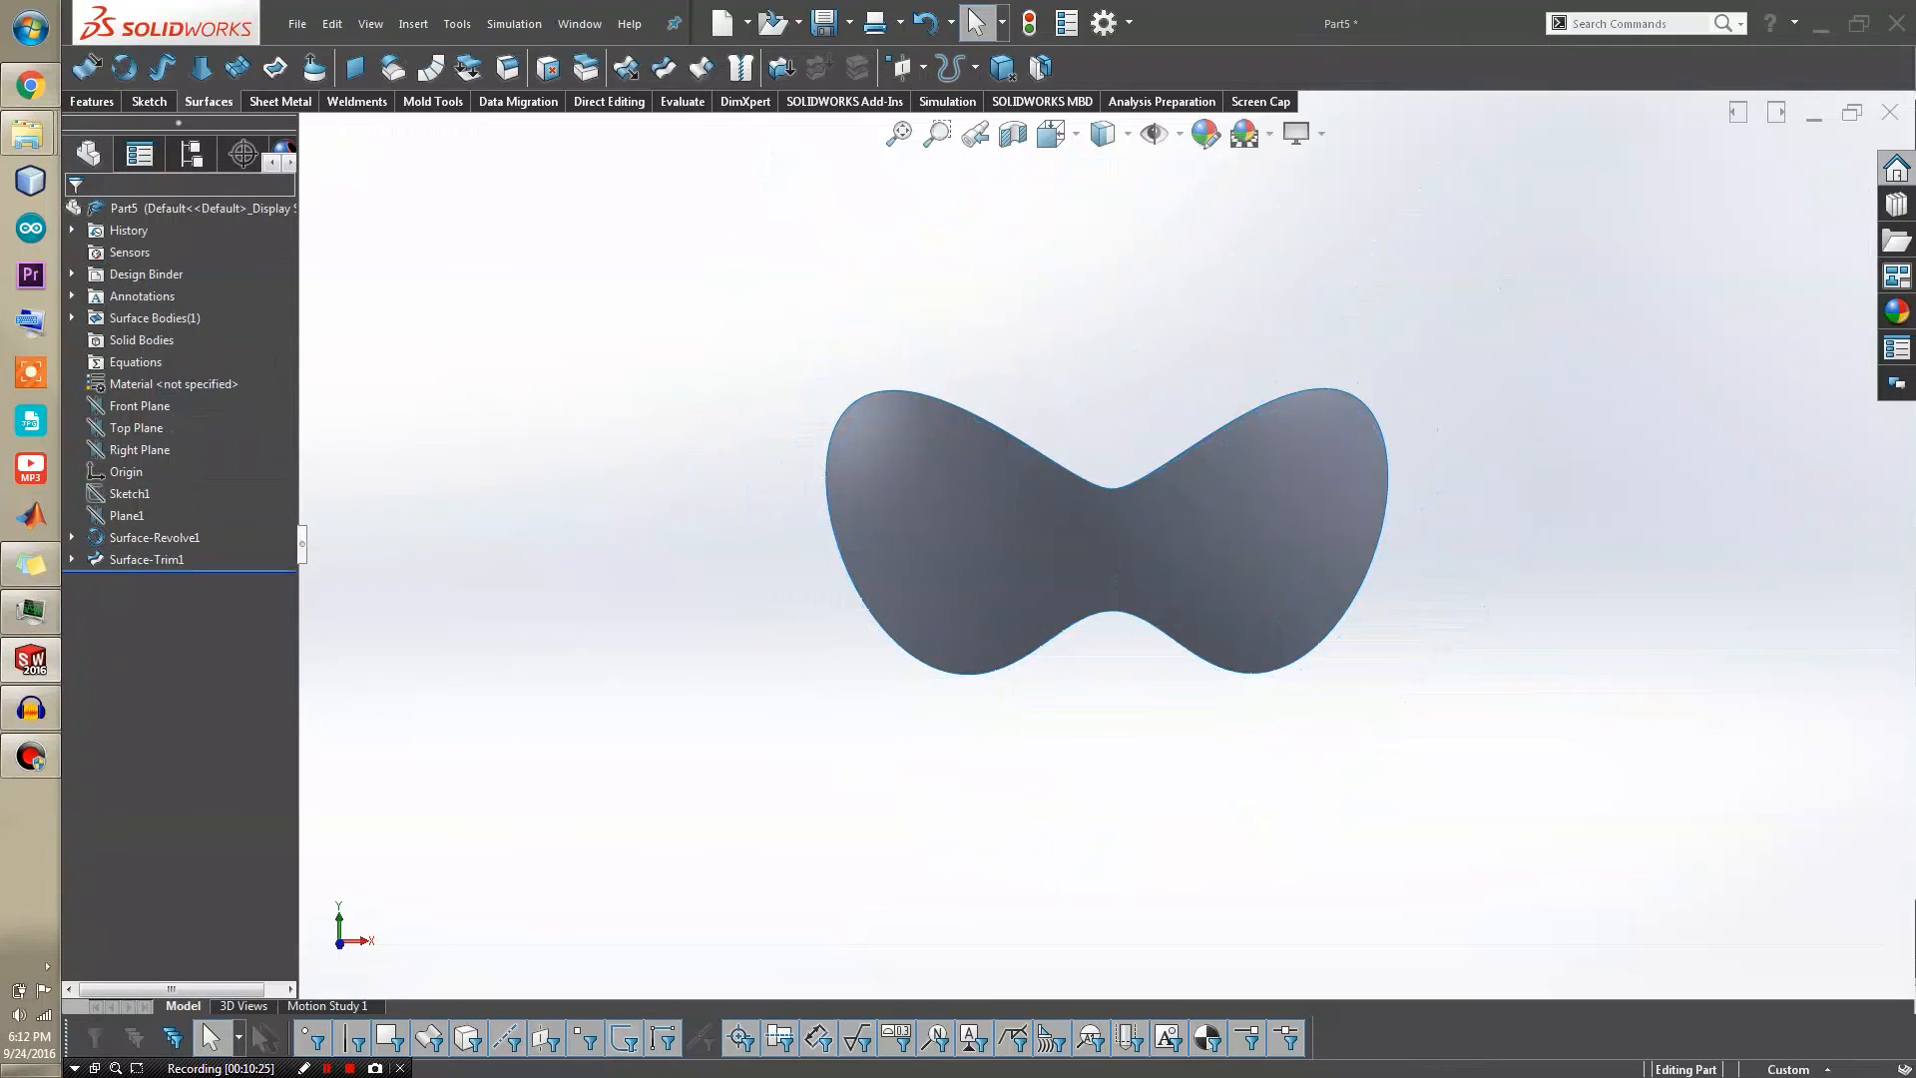
Examine the trimmed lens surface from several angles and compare it with the goggles in the reference picture
middle_click_drag(1110, 529, 1417, 638)
scroll(1169, 561, "up", 1)
scroll(1171, 561, "down", 4)
middle_click_drag(938, 598, 1207, 588)
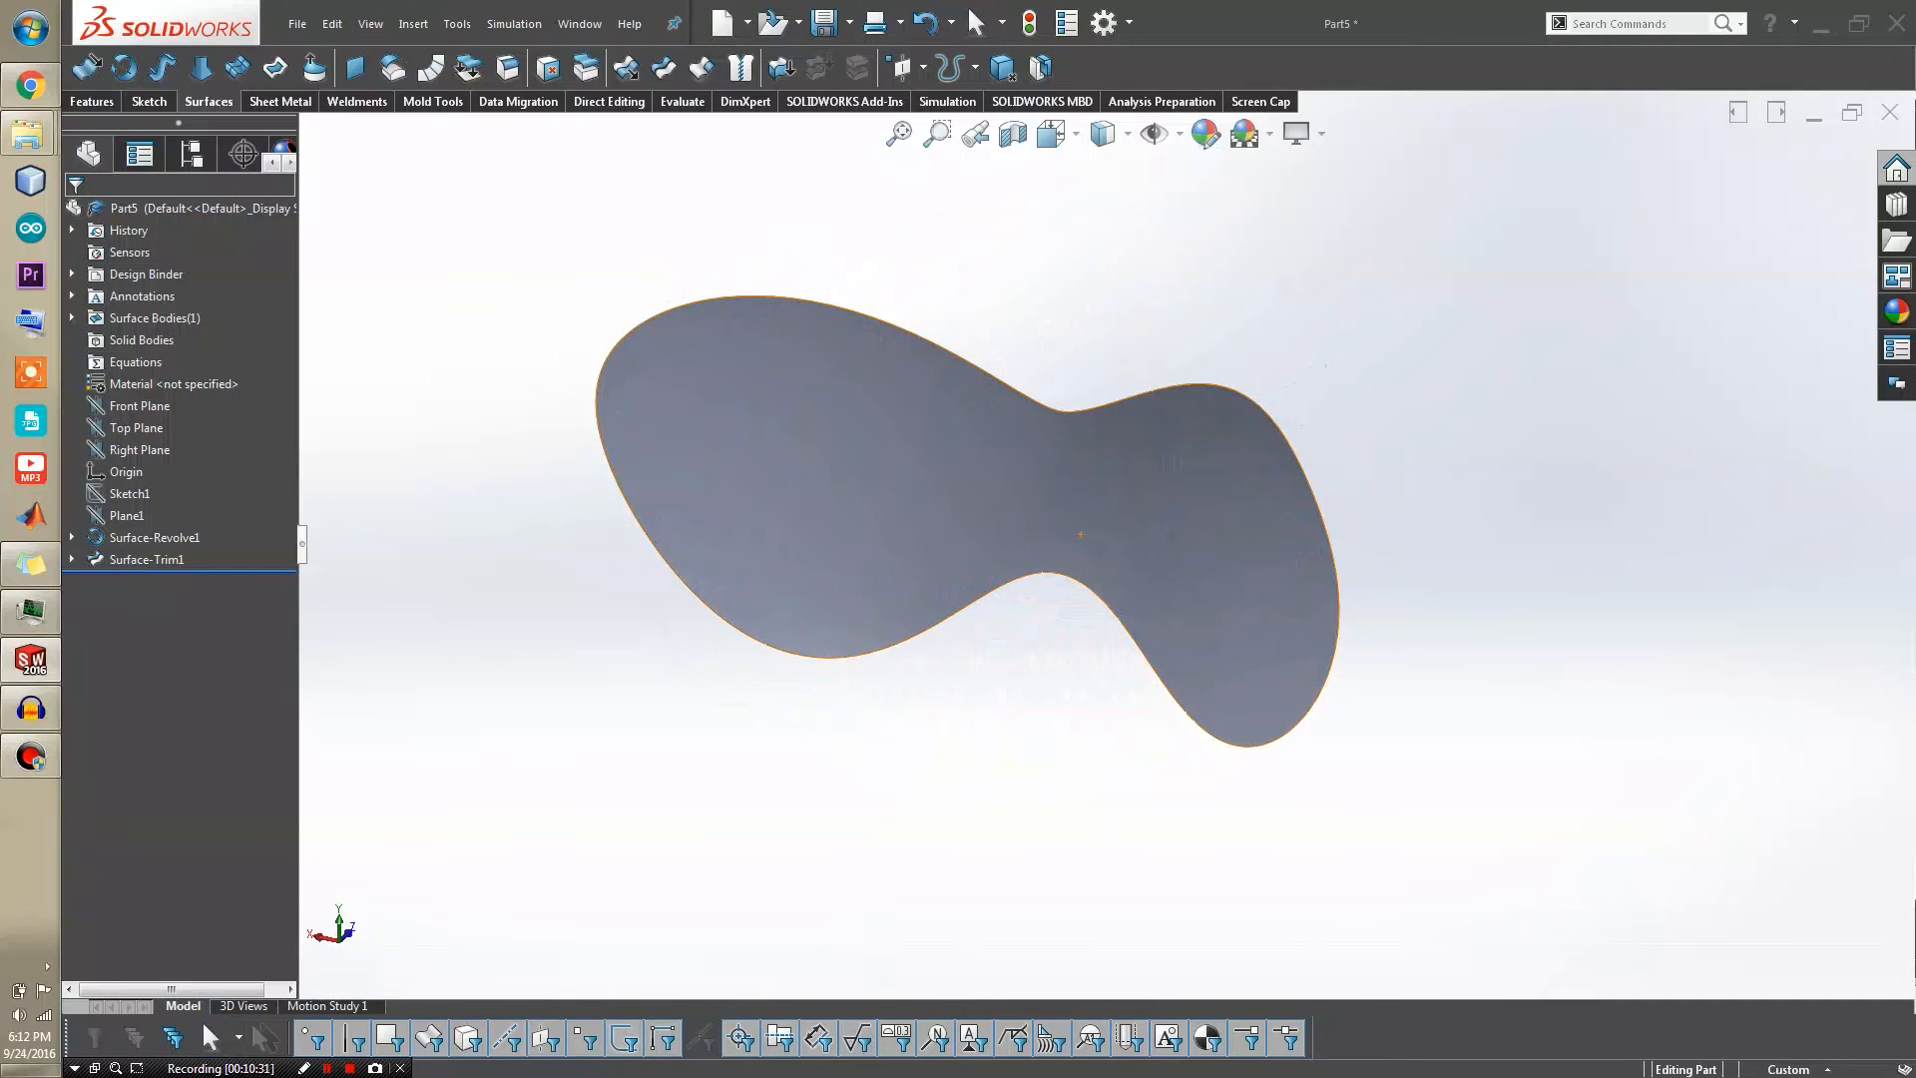
middle_click_drag(1080, 534, 1442, 529)
middle_click_drag(973, 544, 1011, 607)
scroll(1010, 608, "up", 2)
scroll(1011, 607, "down", 2)
middle_click_drag(1027, 530, 1018, 551)
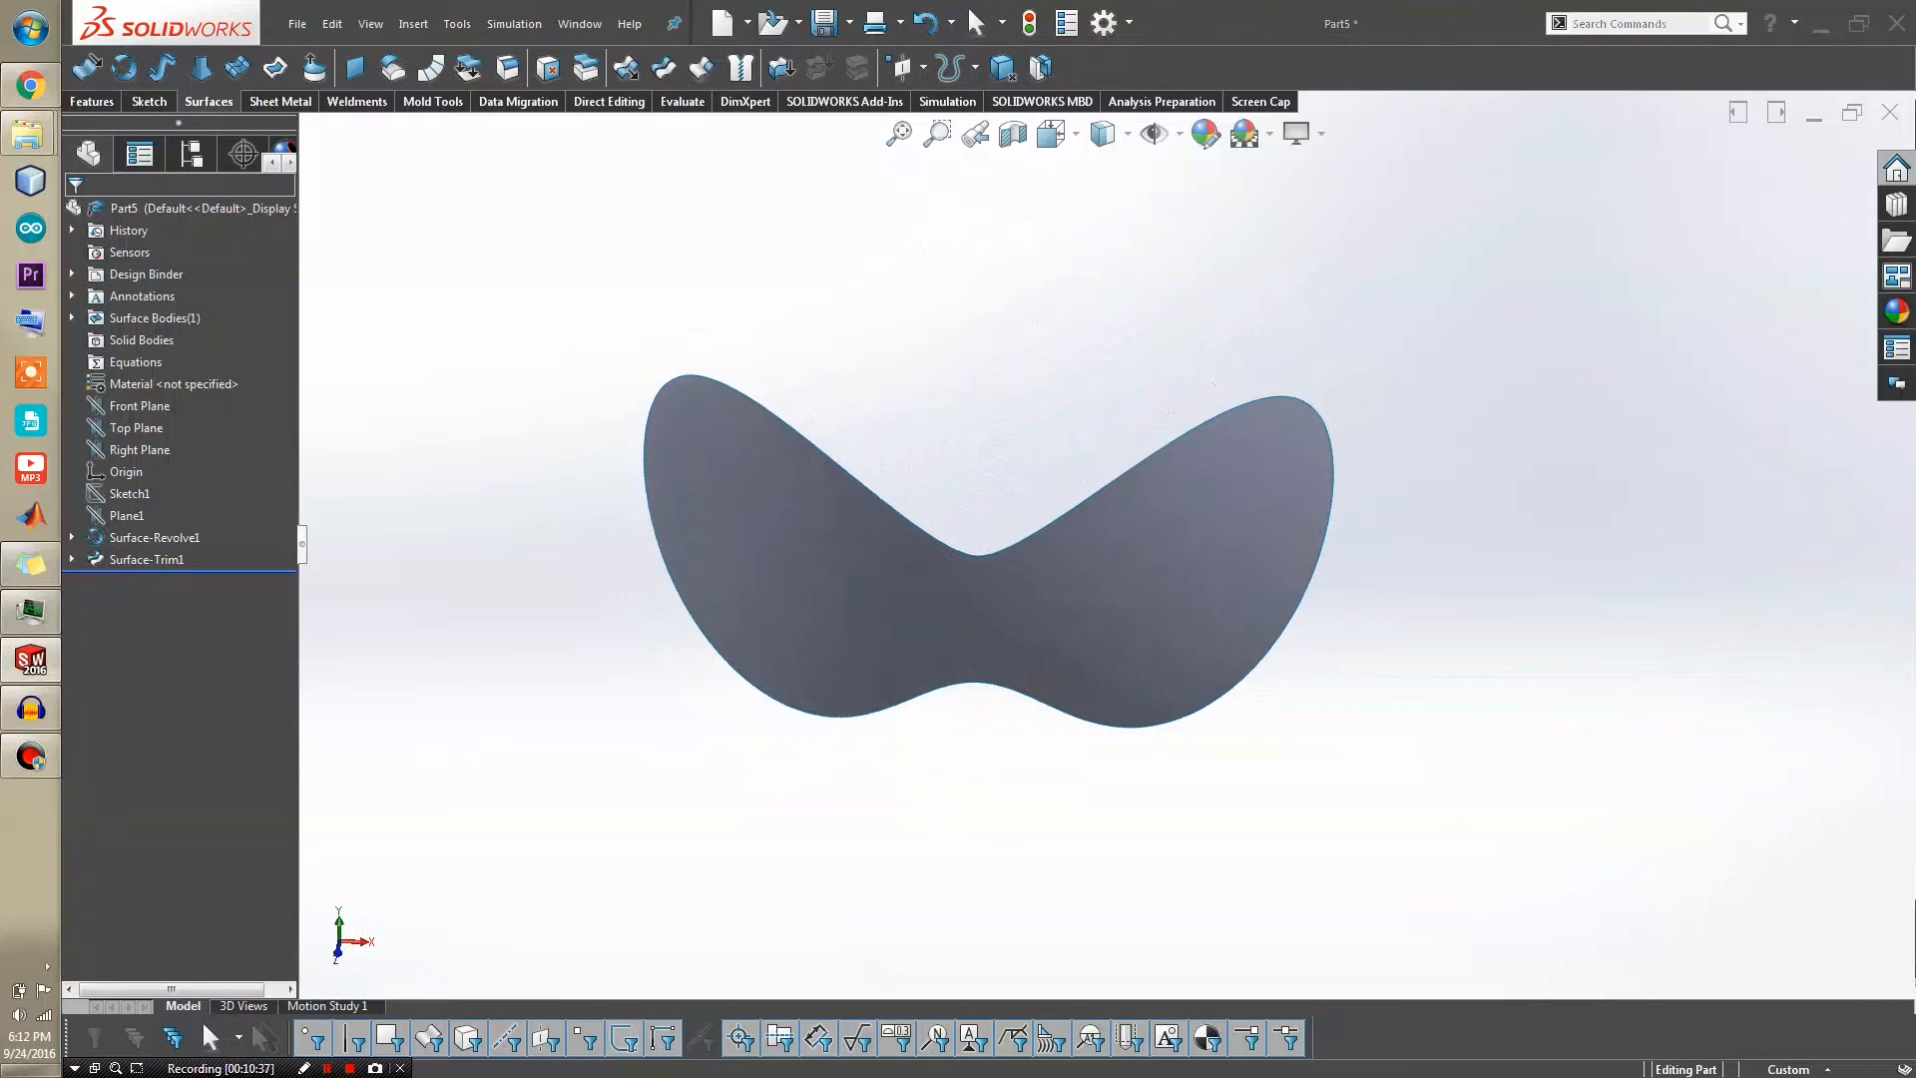
scroll(1019, 550, "up", 1)
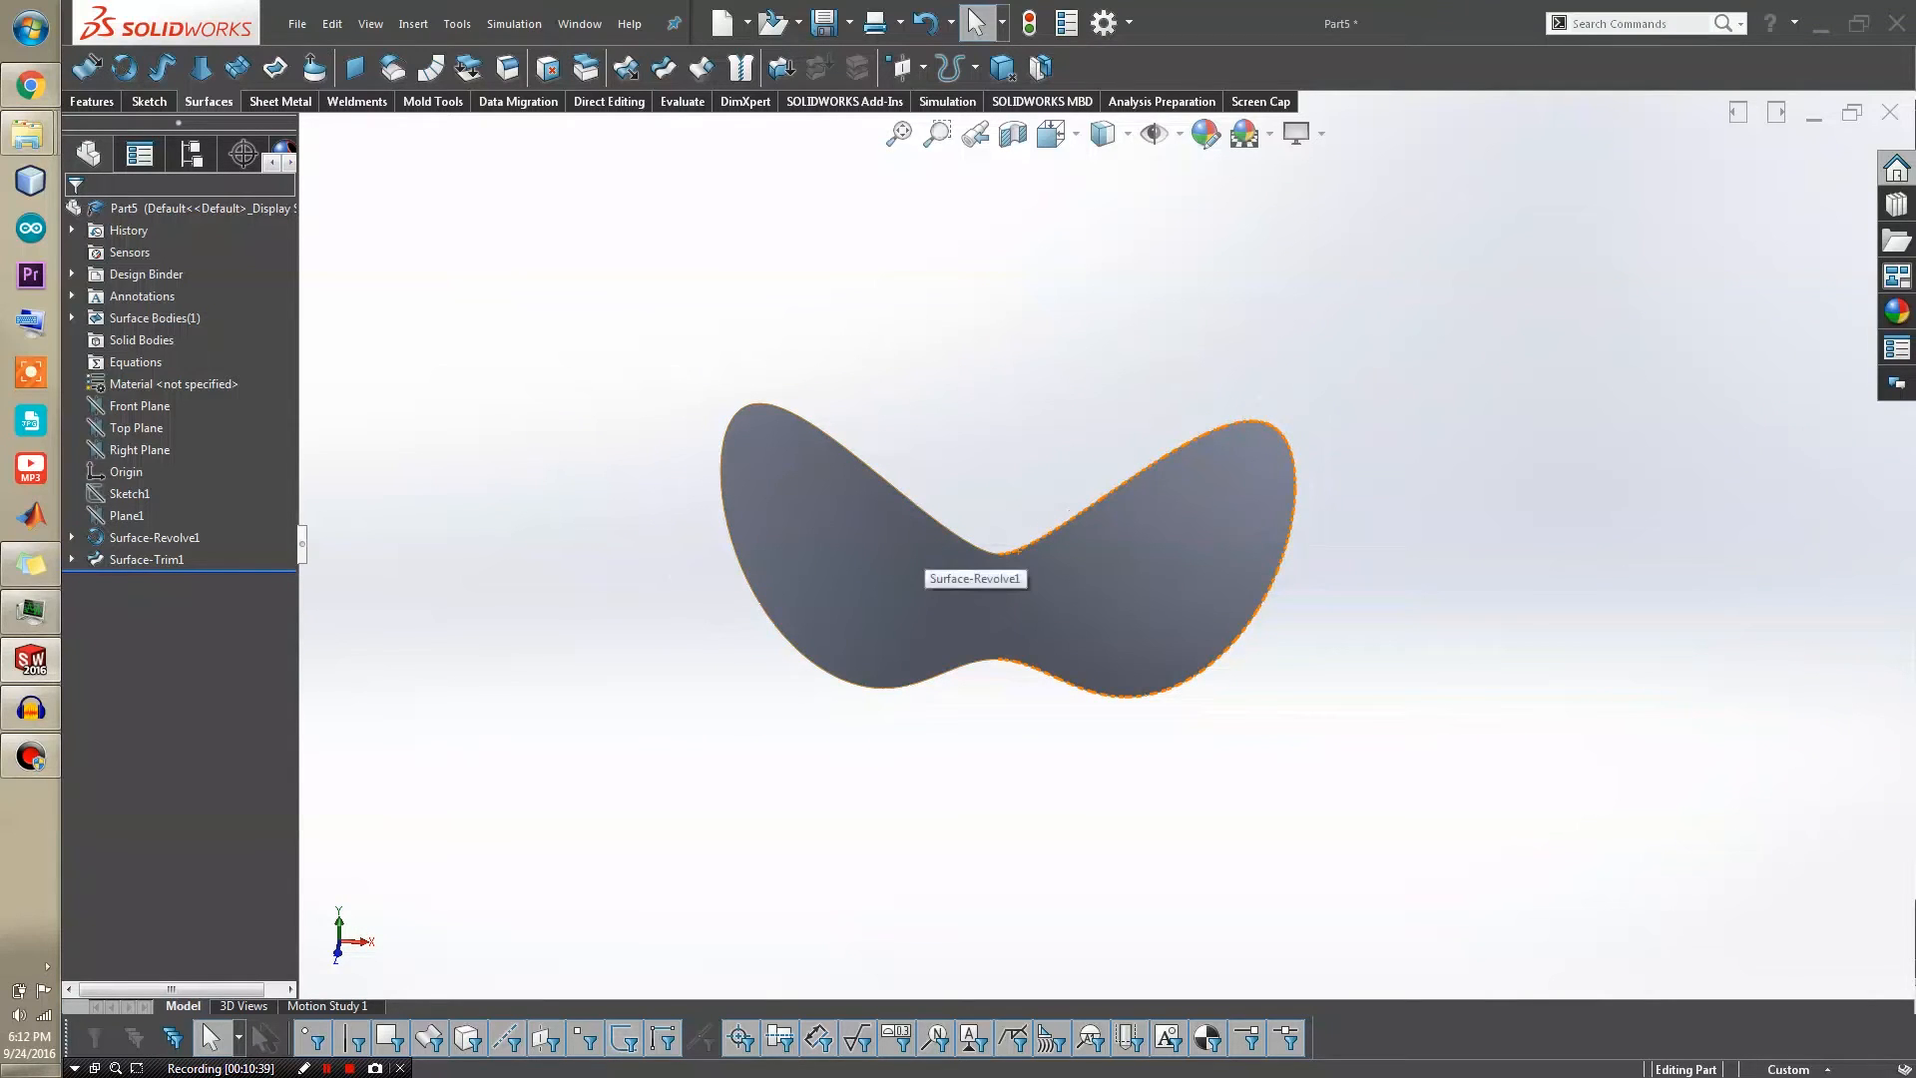
double_click(658, 14)
left_click_drag(658, 14, 1914, 189)
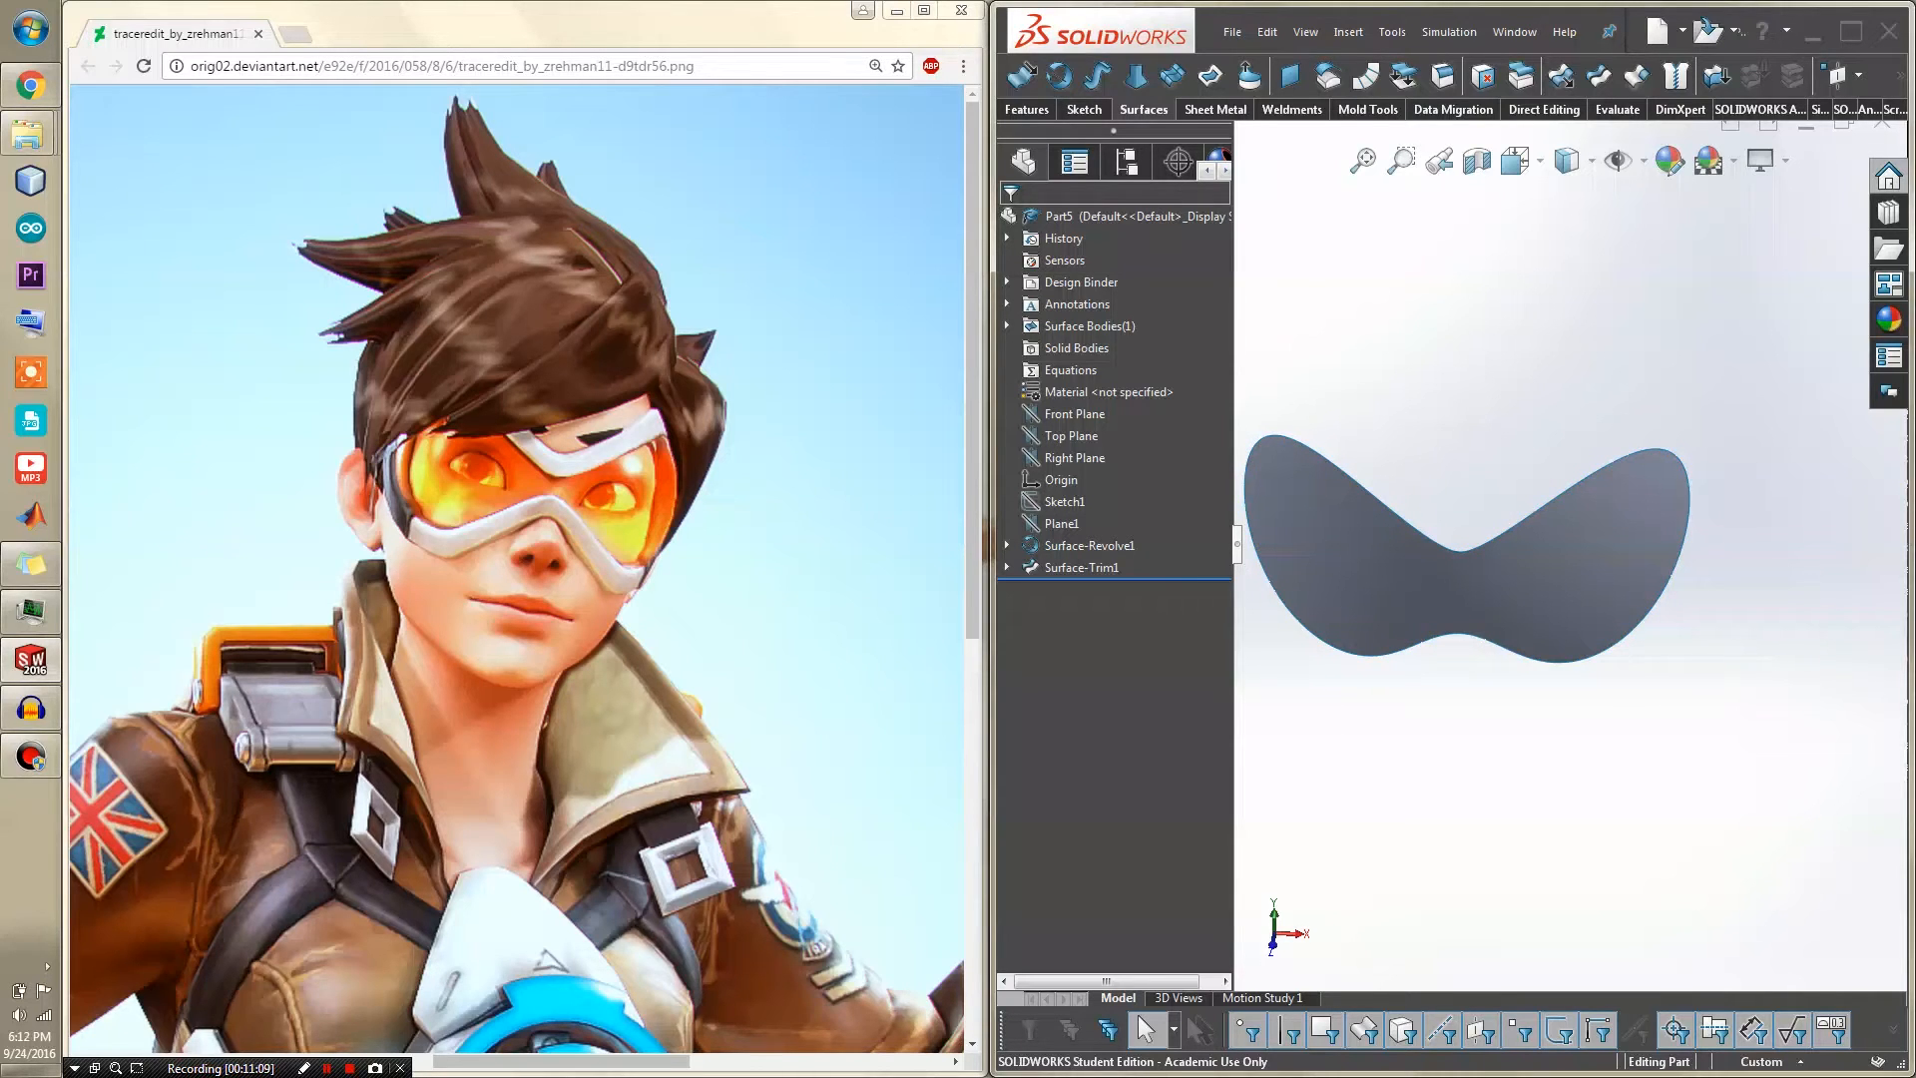
key("super+Up")
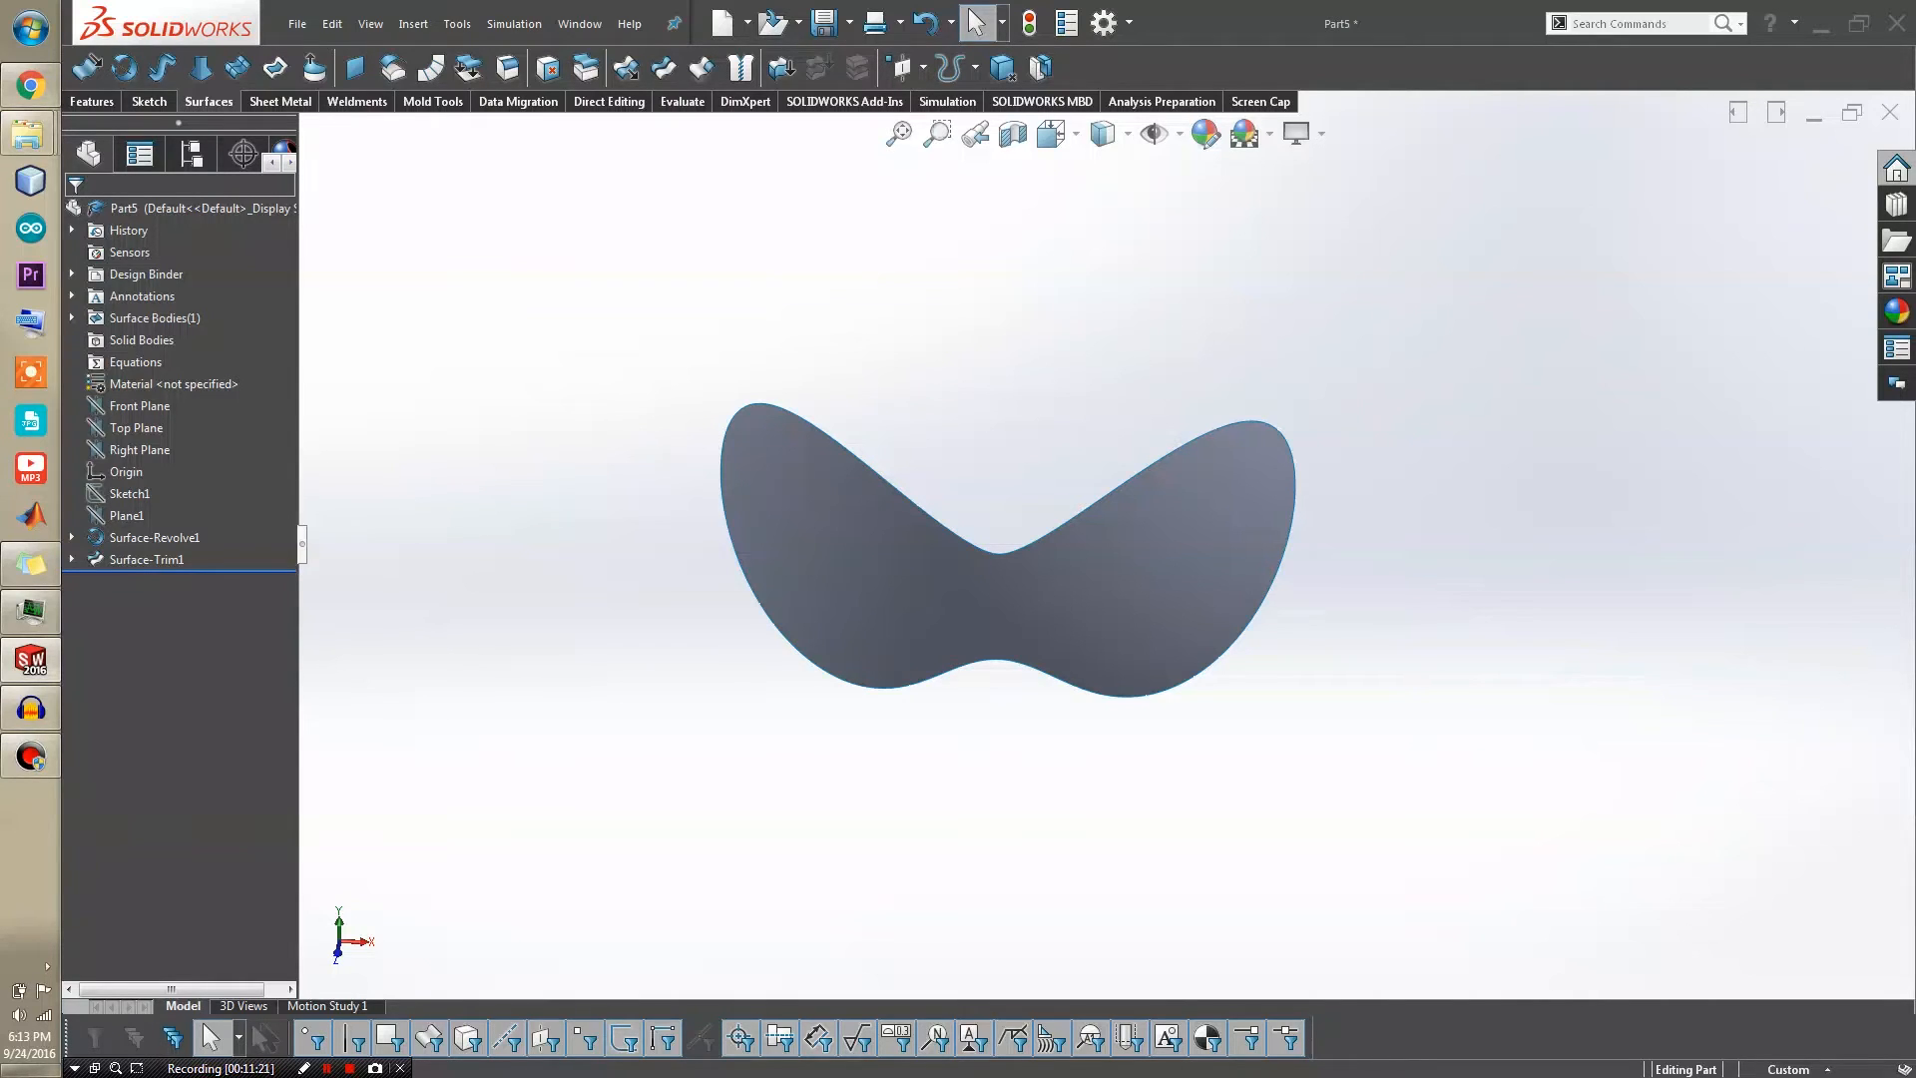
Create a 3D sketch by converting the boundary edges of the trimmed lens surface, and finish the sketch
left_click(92, 101)
left_click(153, 101)
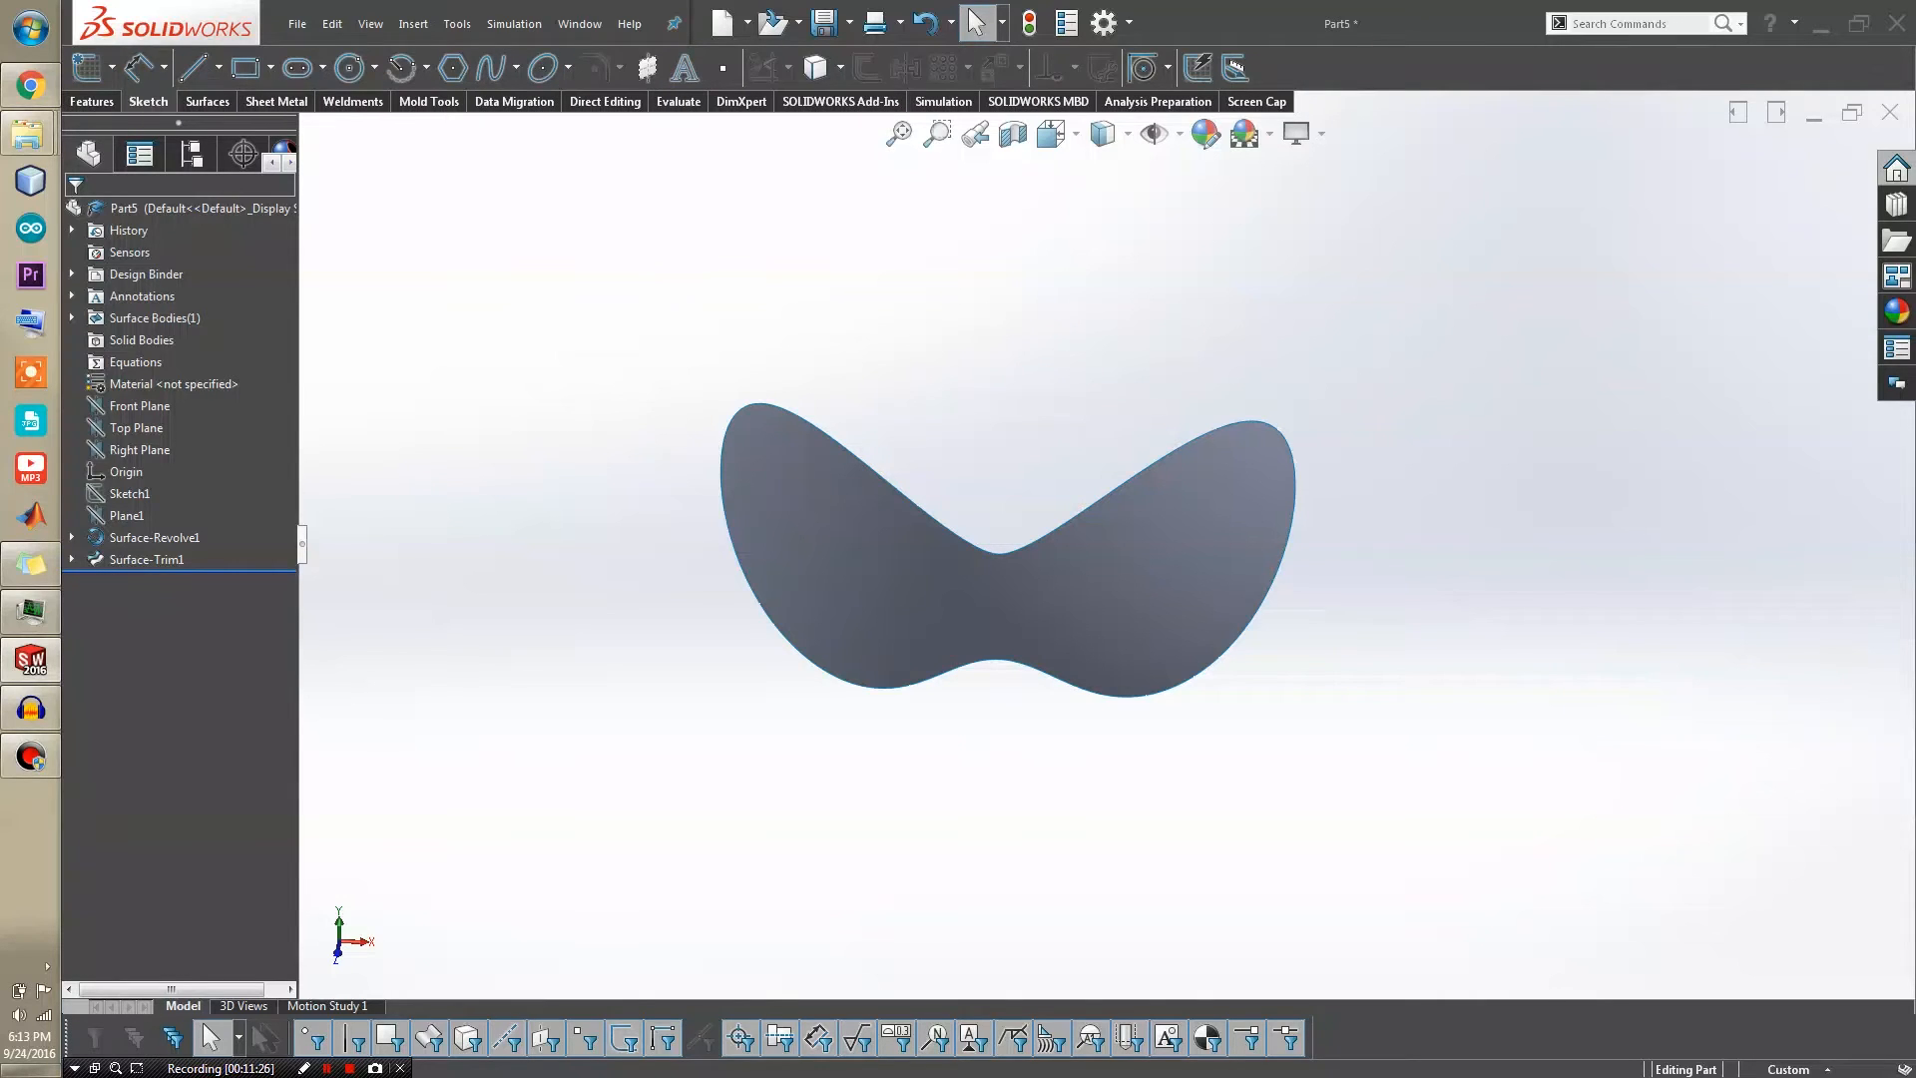
left_click(111, 67)
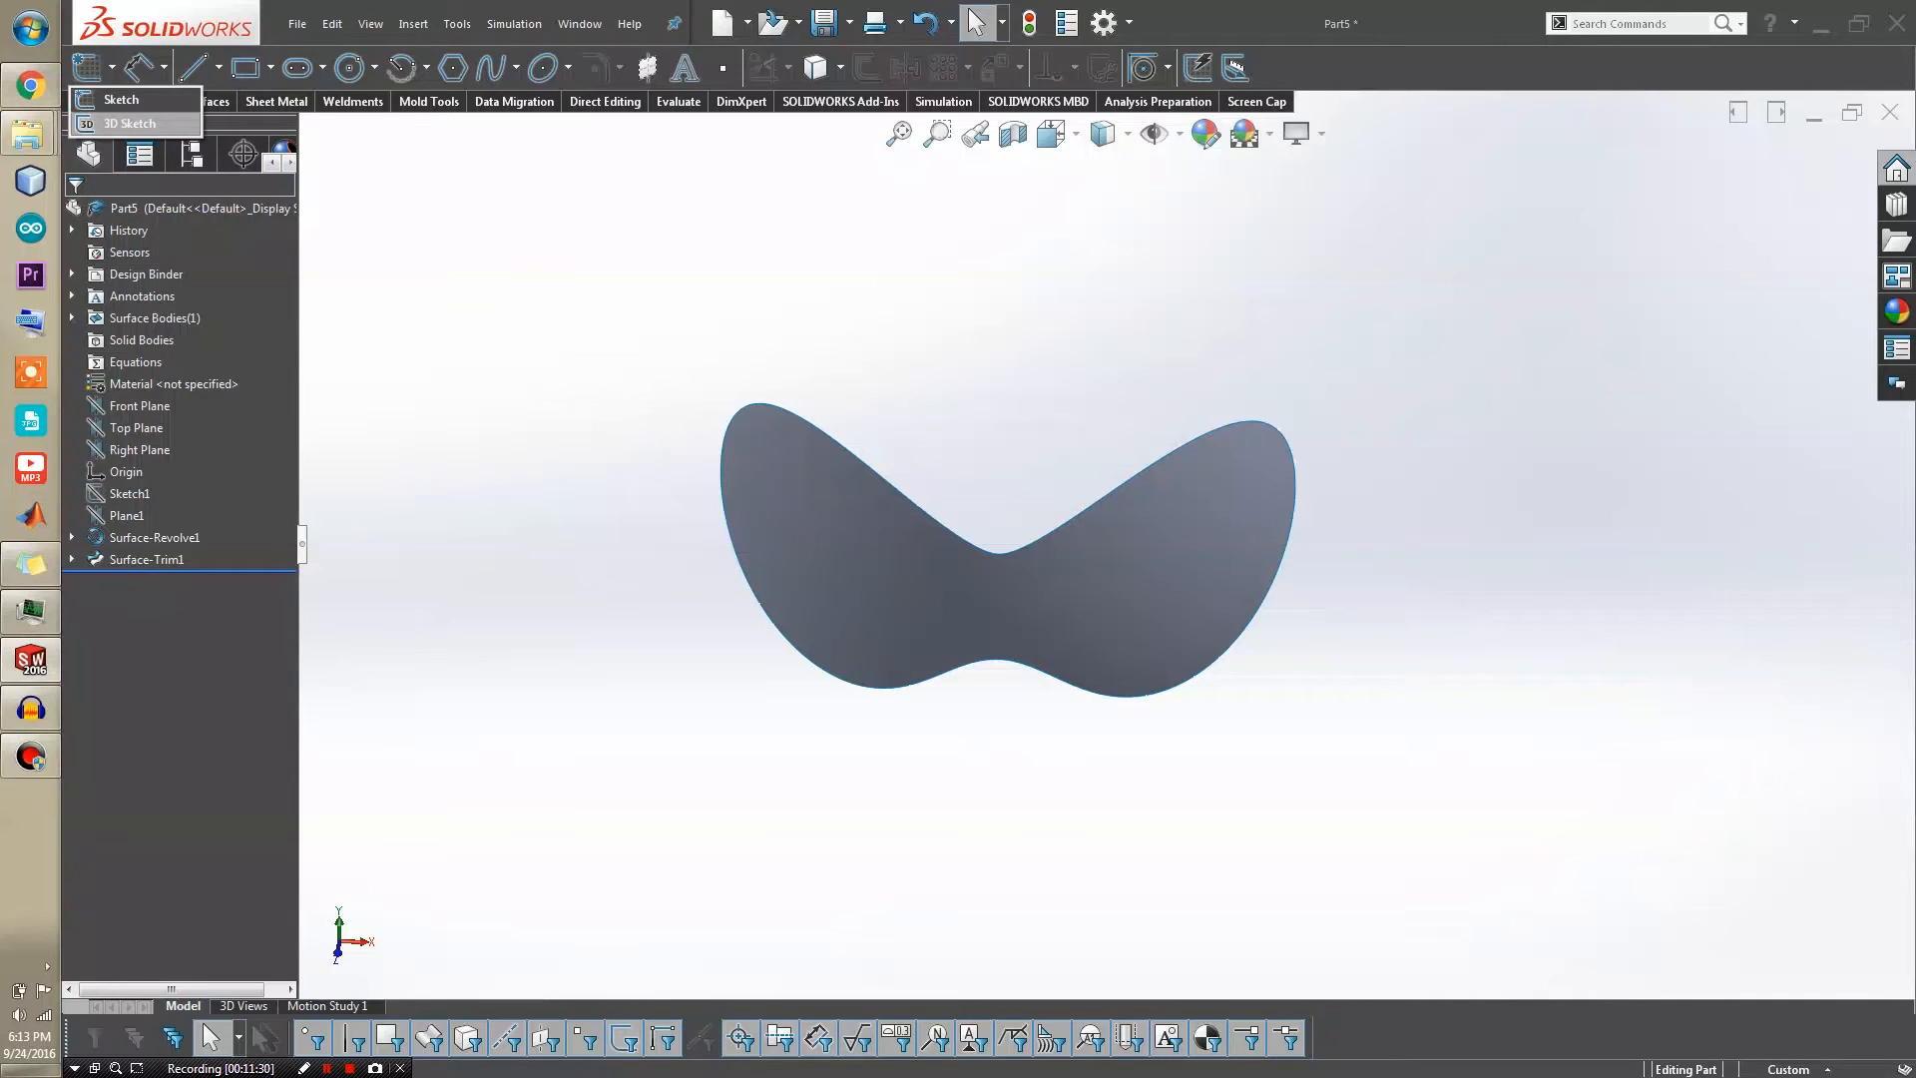
left_click(130, 123)
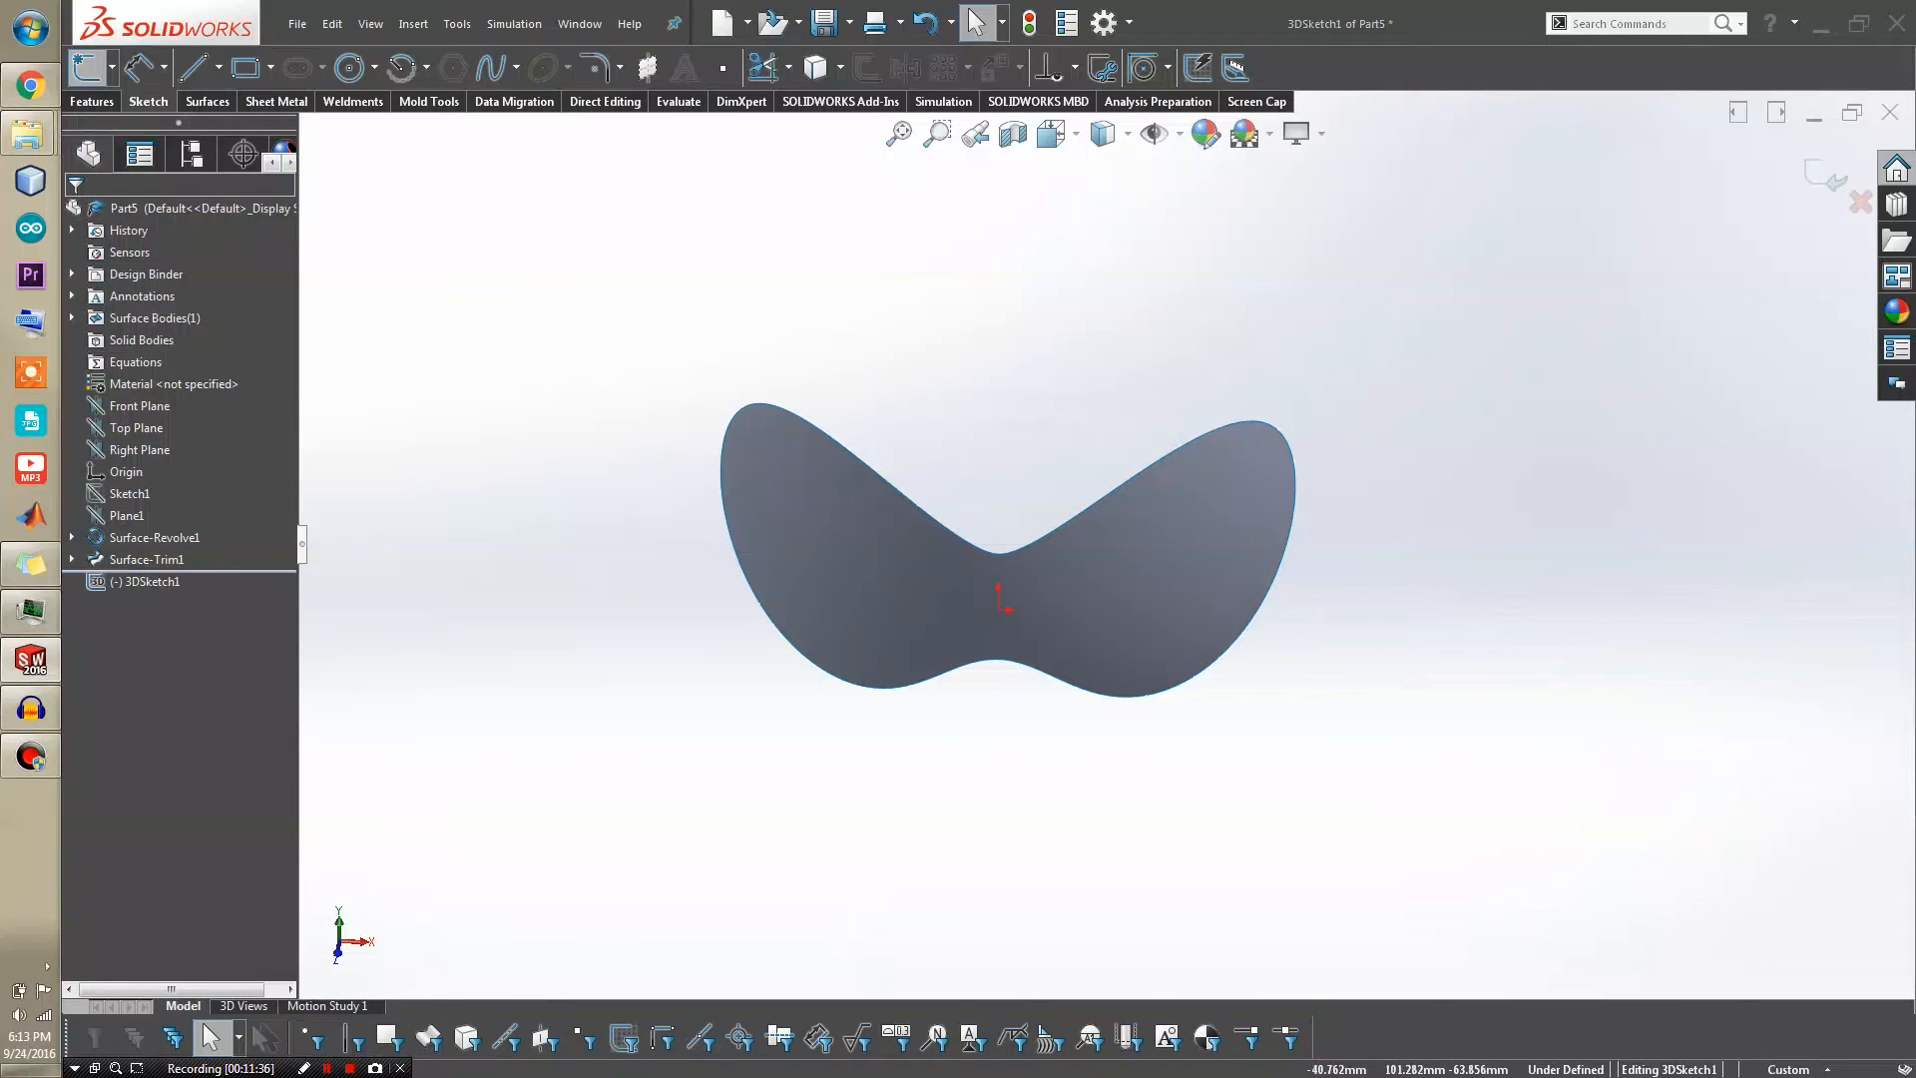
left_click(888, 481)
left_click(1057, 528, "ctrl")
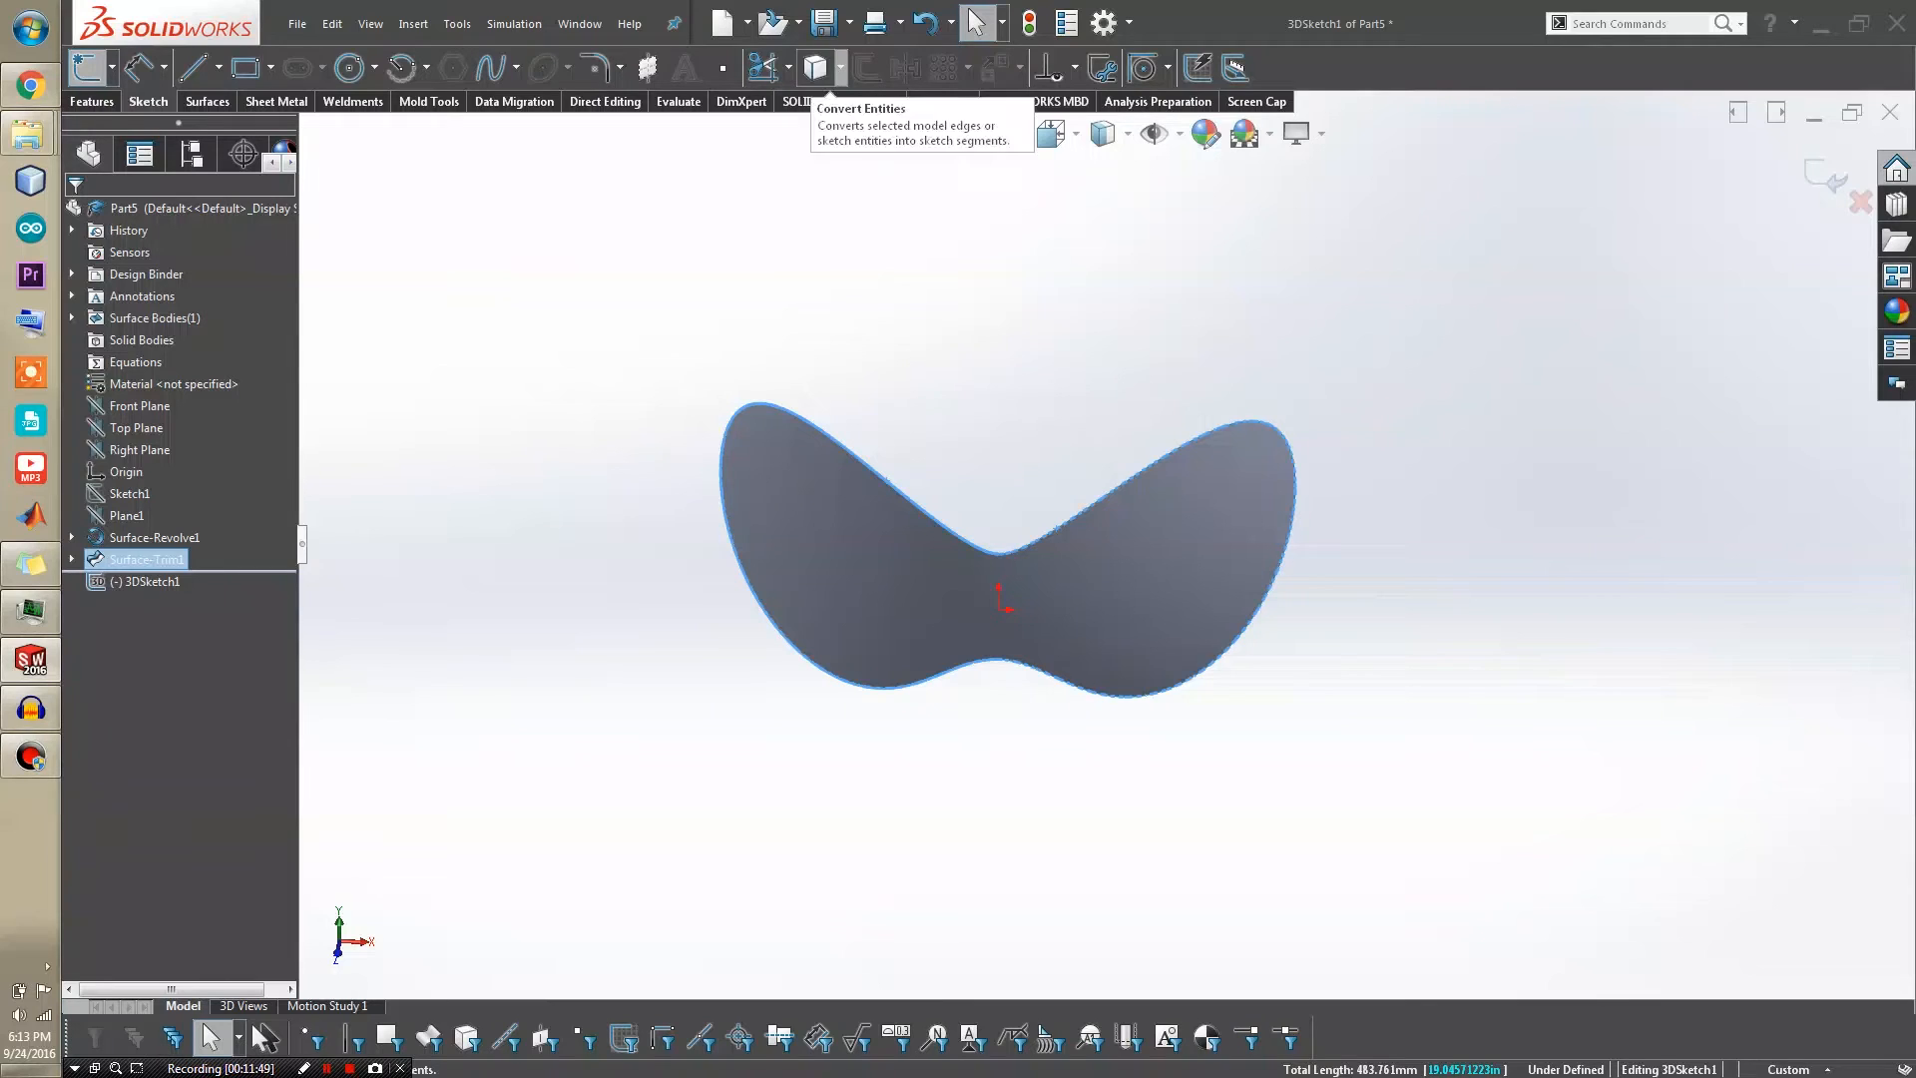
left_click(815, 67)
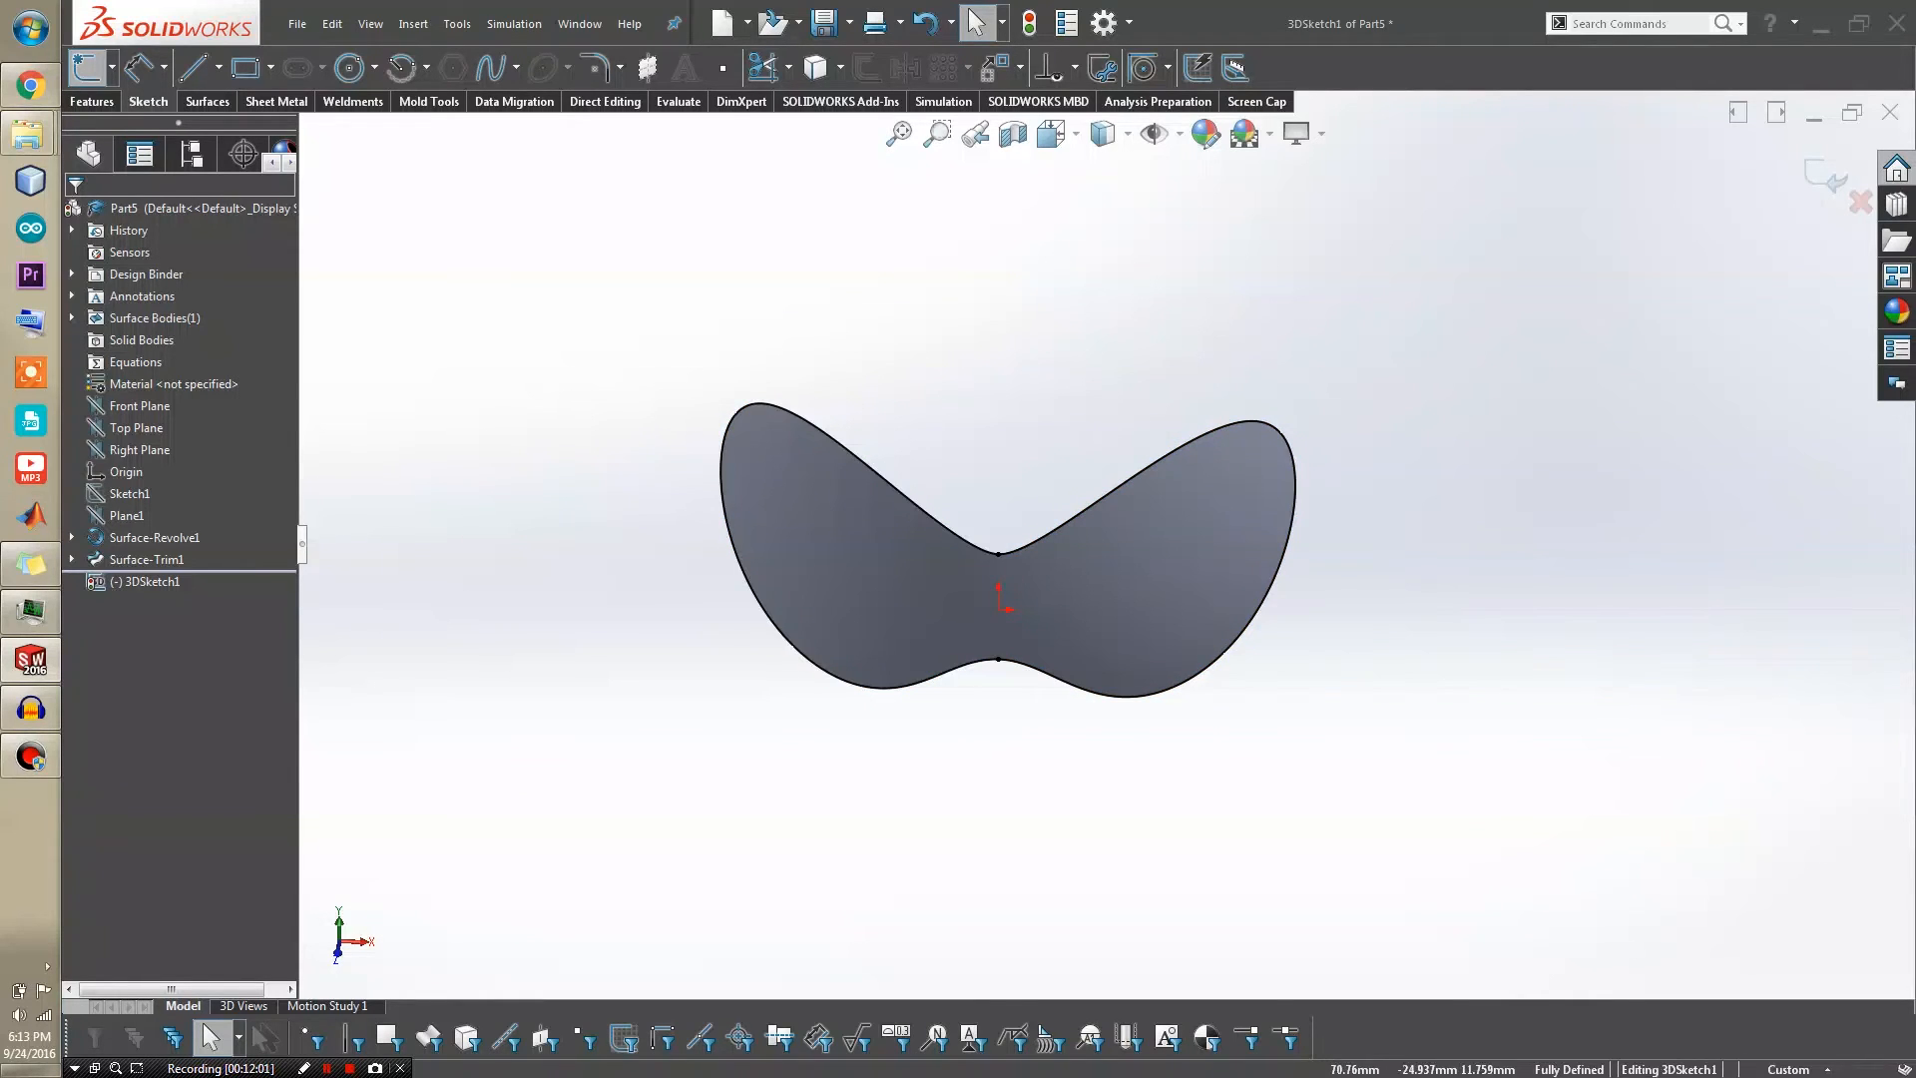
left_click(1826, 177)
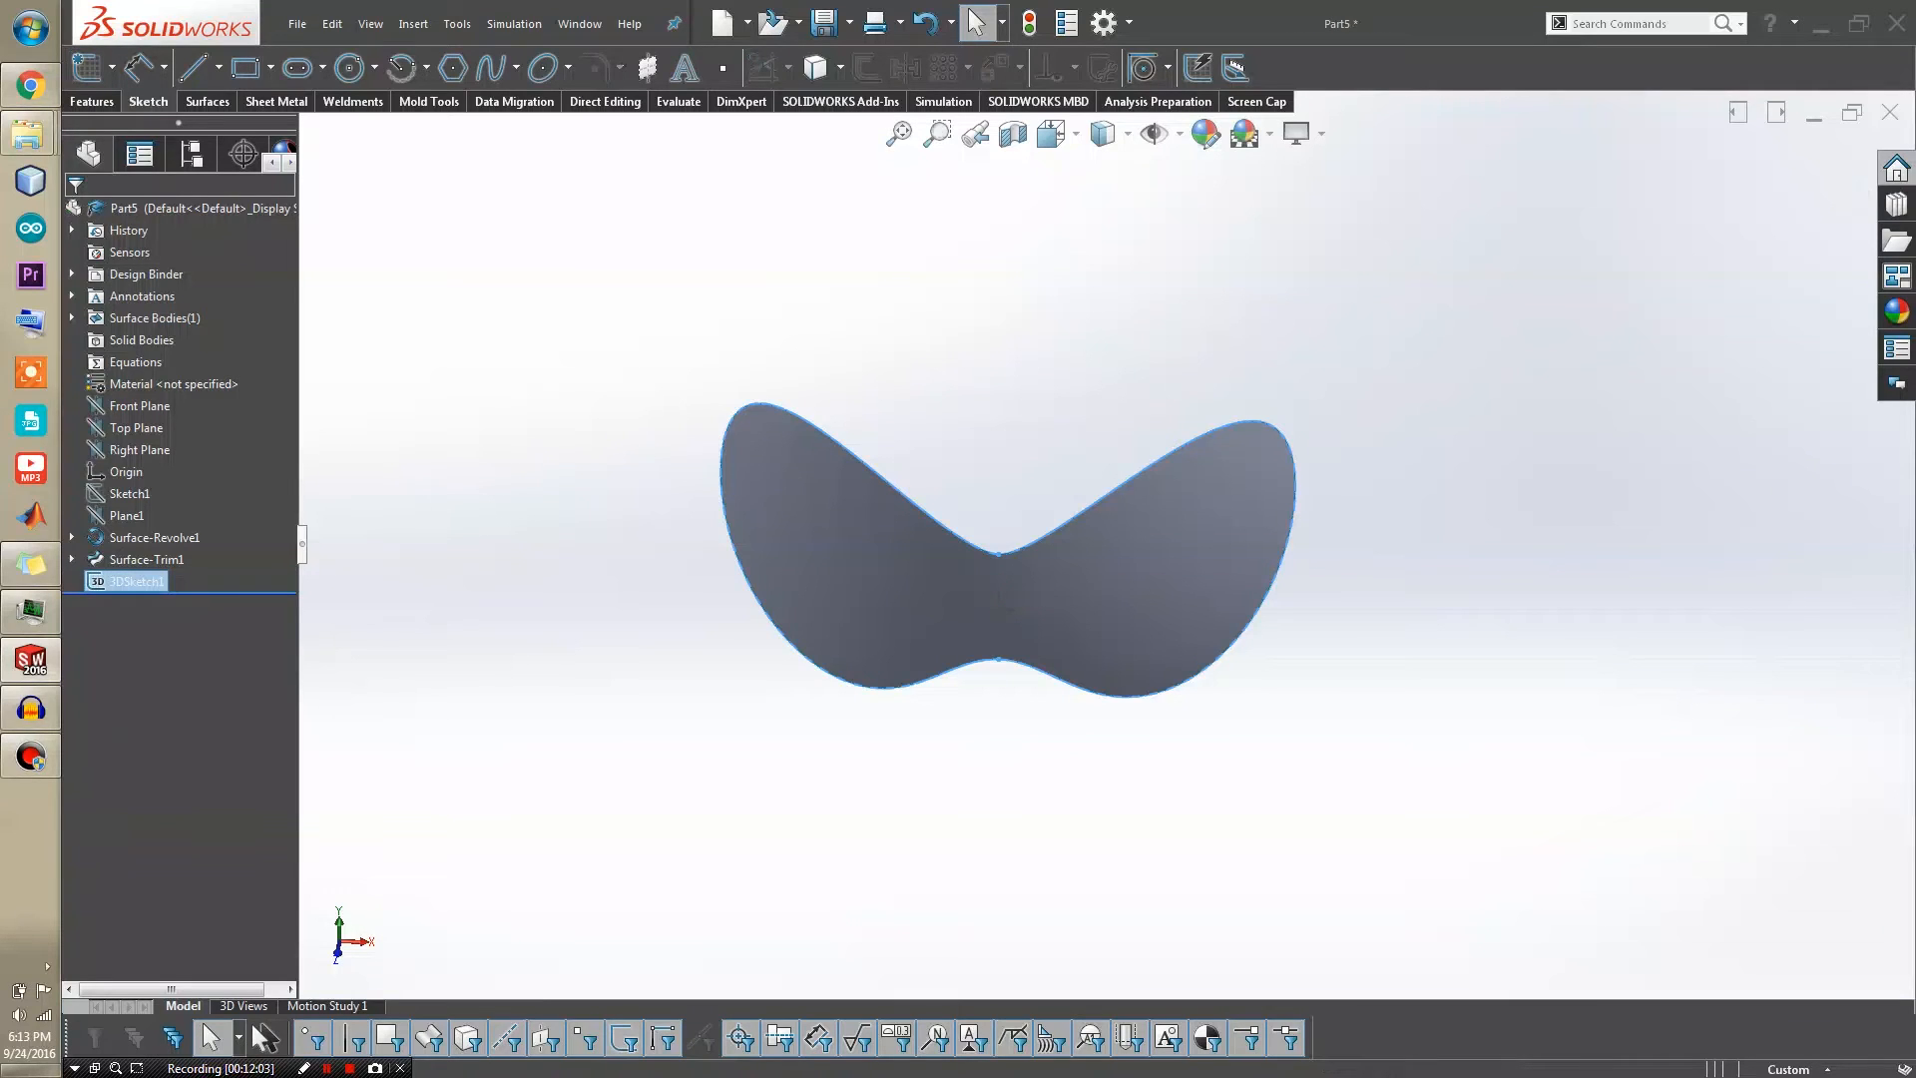
key("Escape")
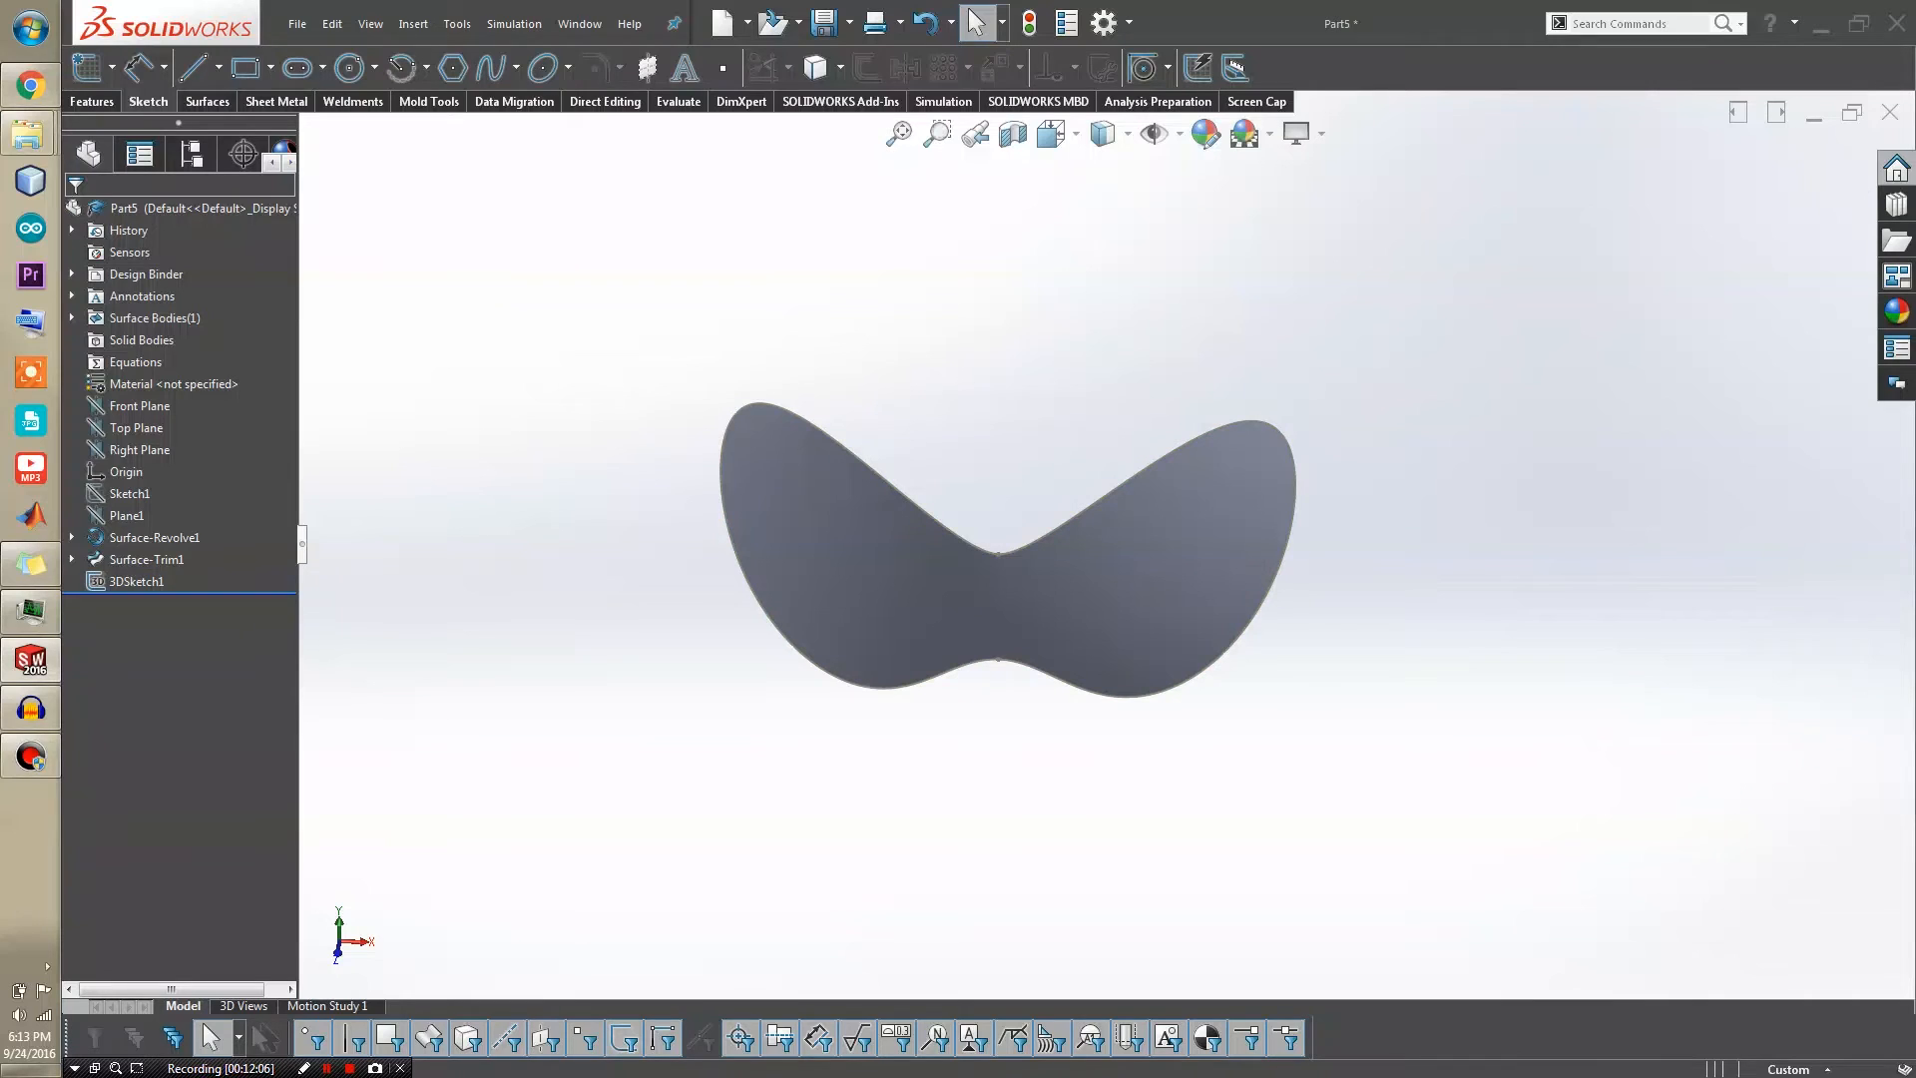
Create a reference plane through the 3D sketch point at the upper middle of the lens bridge, perpendicular to the edge spline
left_click(92, 101)
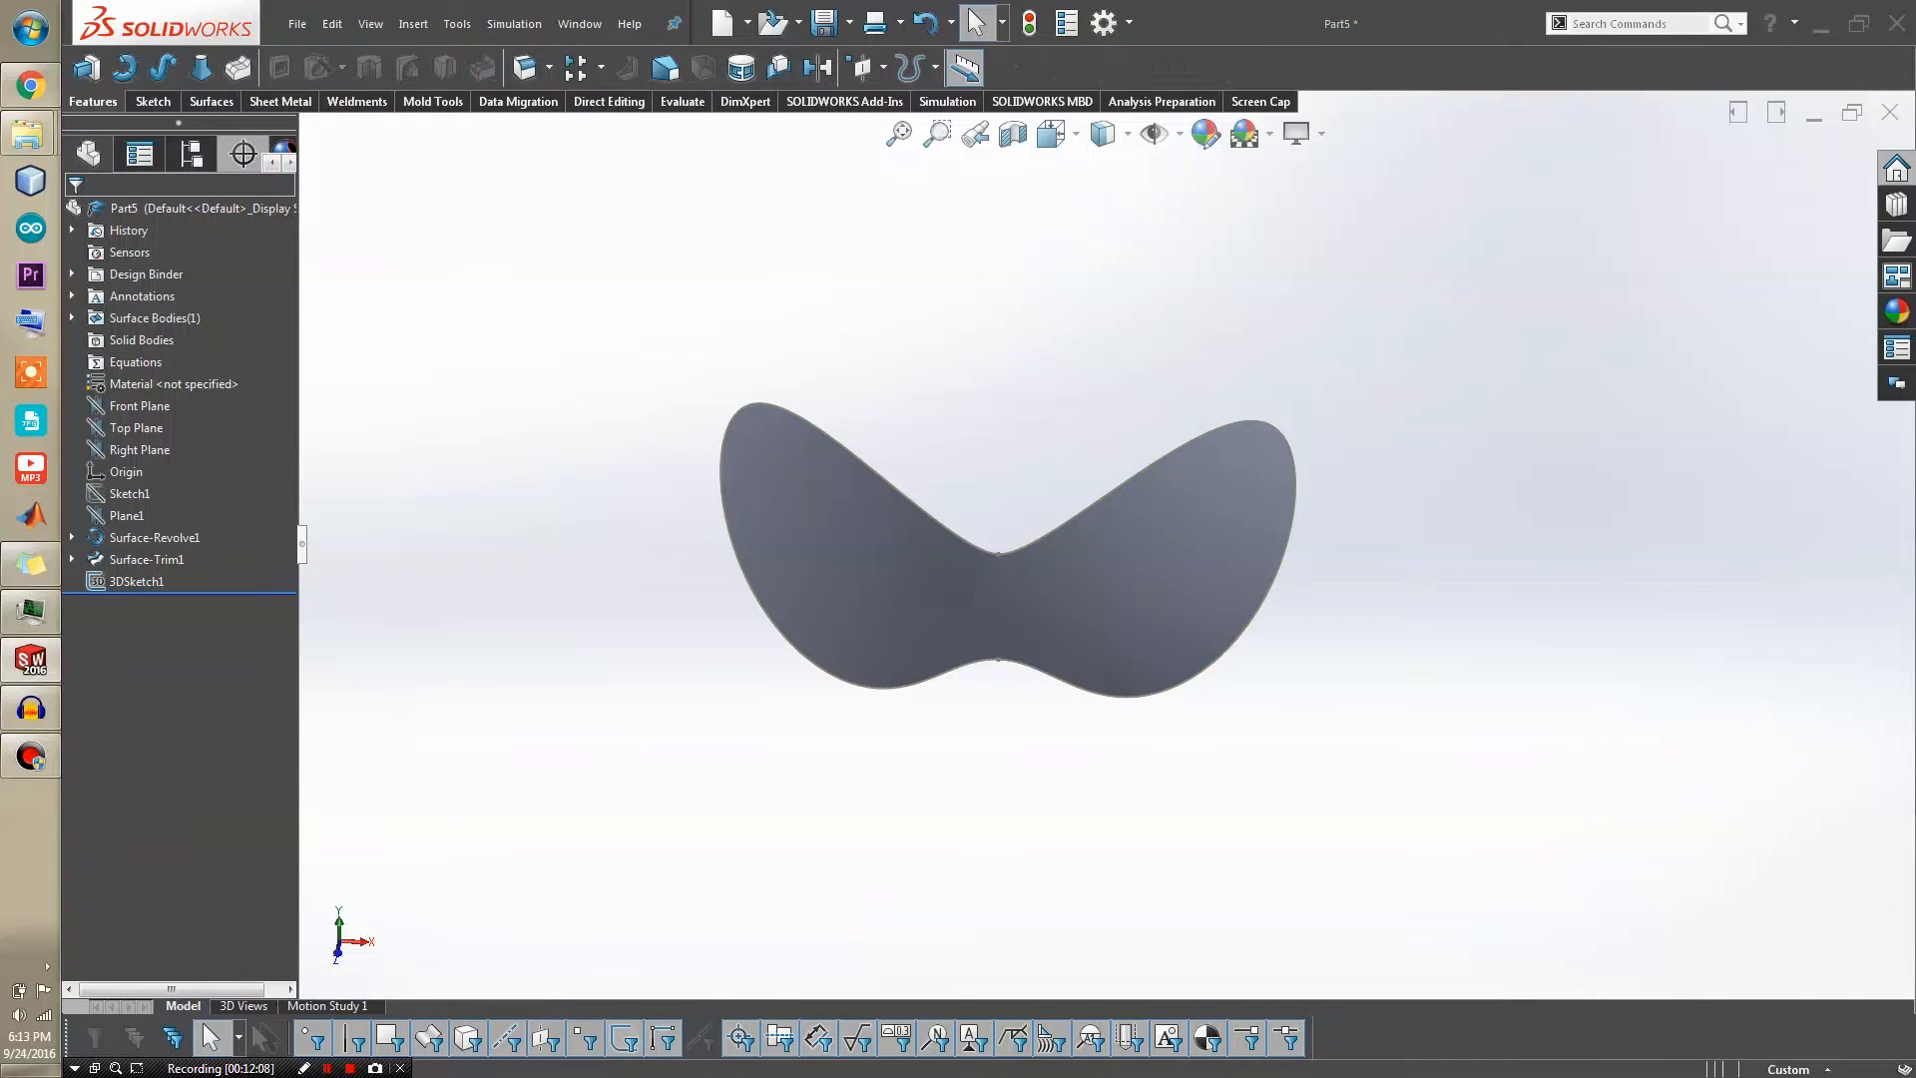
left_click(864, 67)
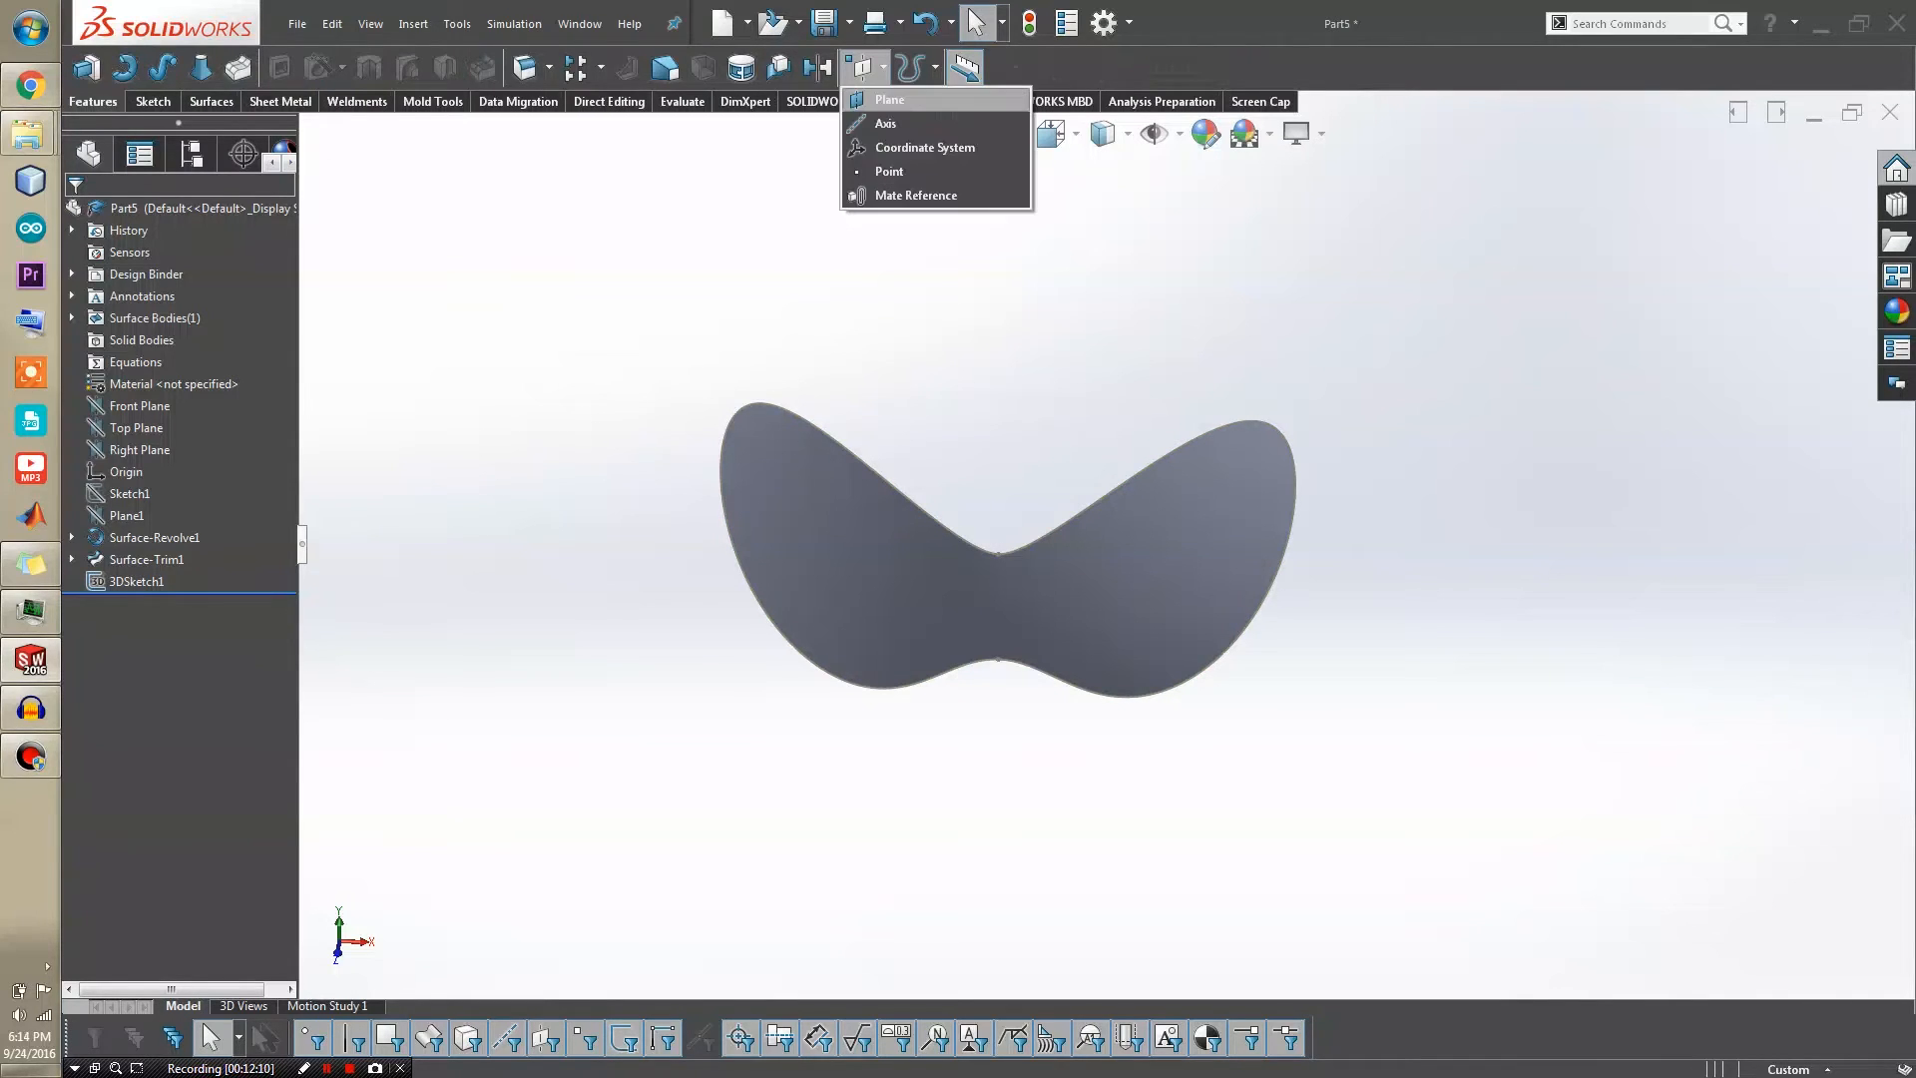
left_click(888, 99)
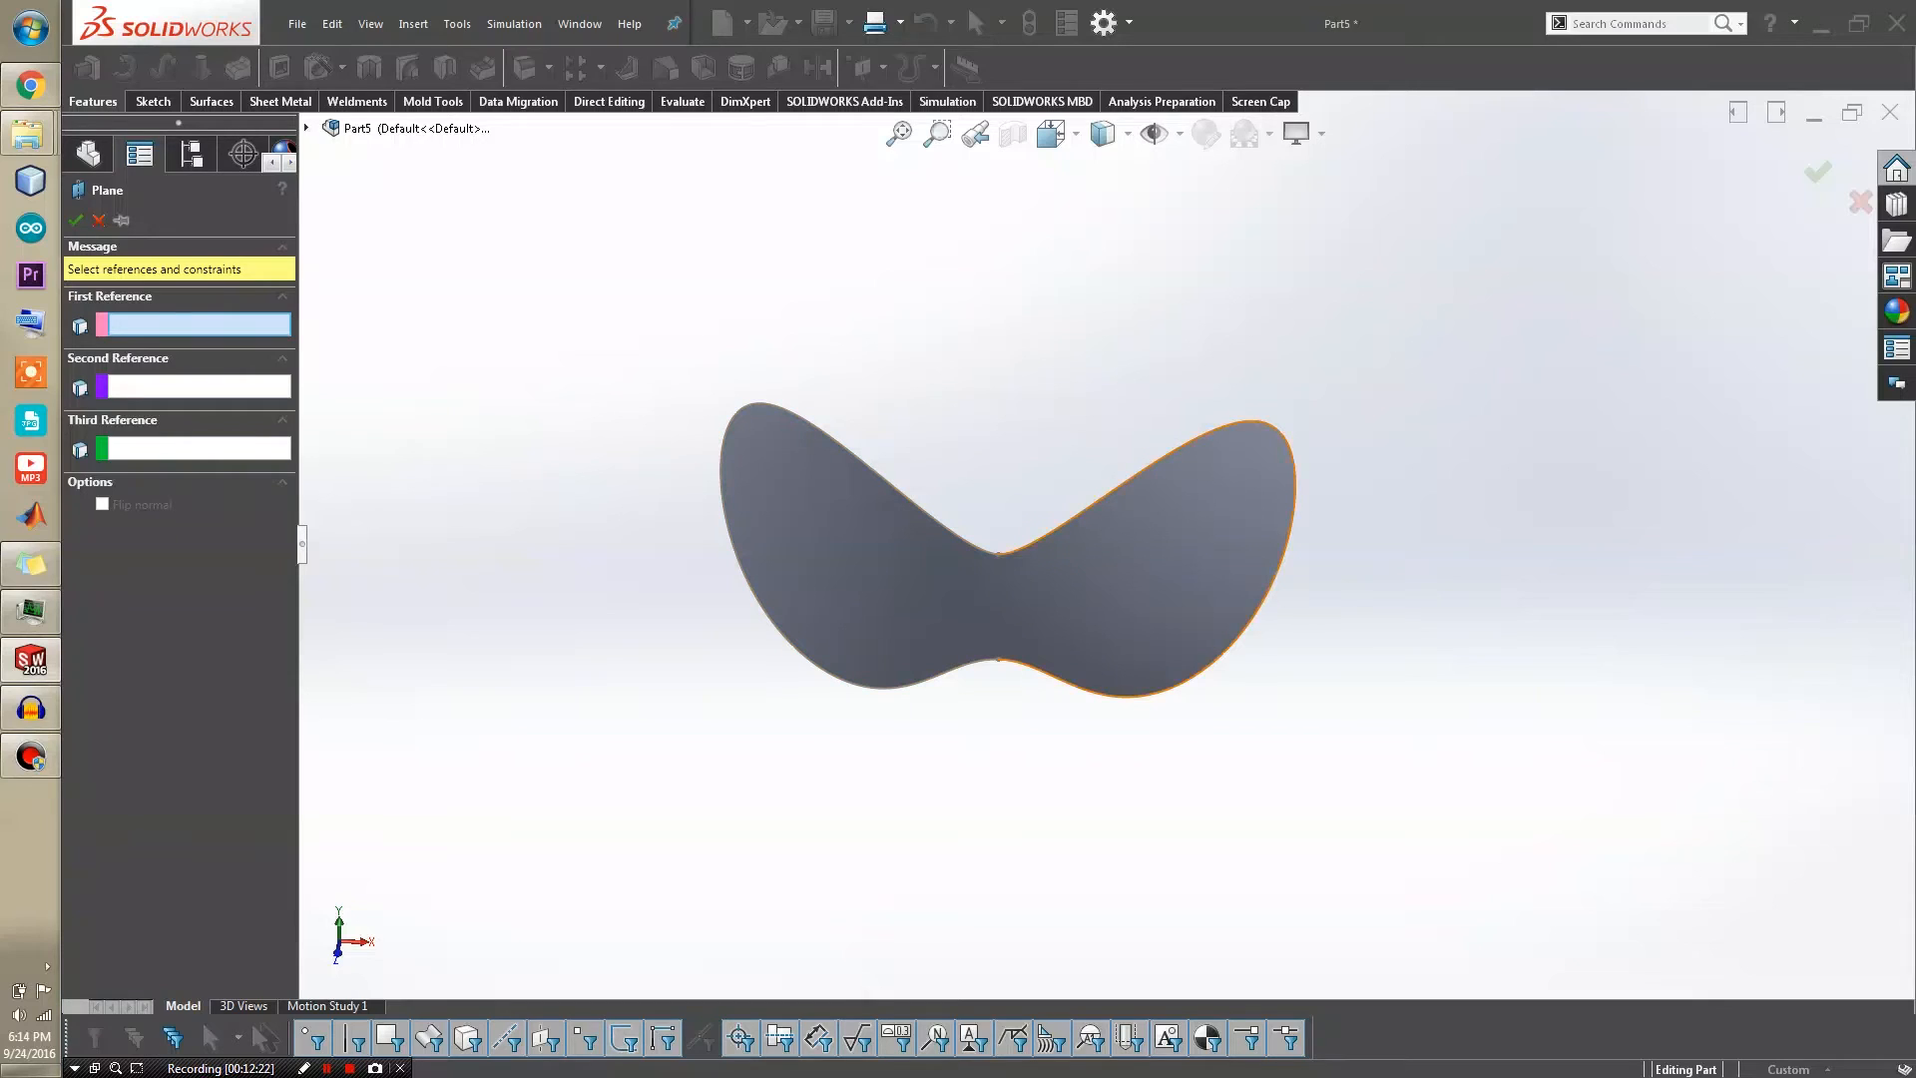
left_click(998, 554)
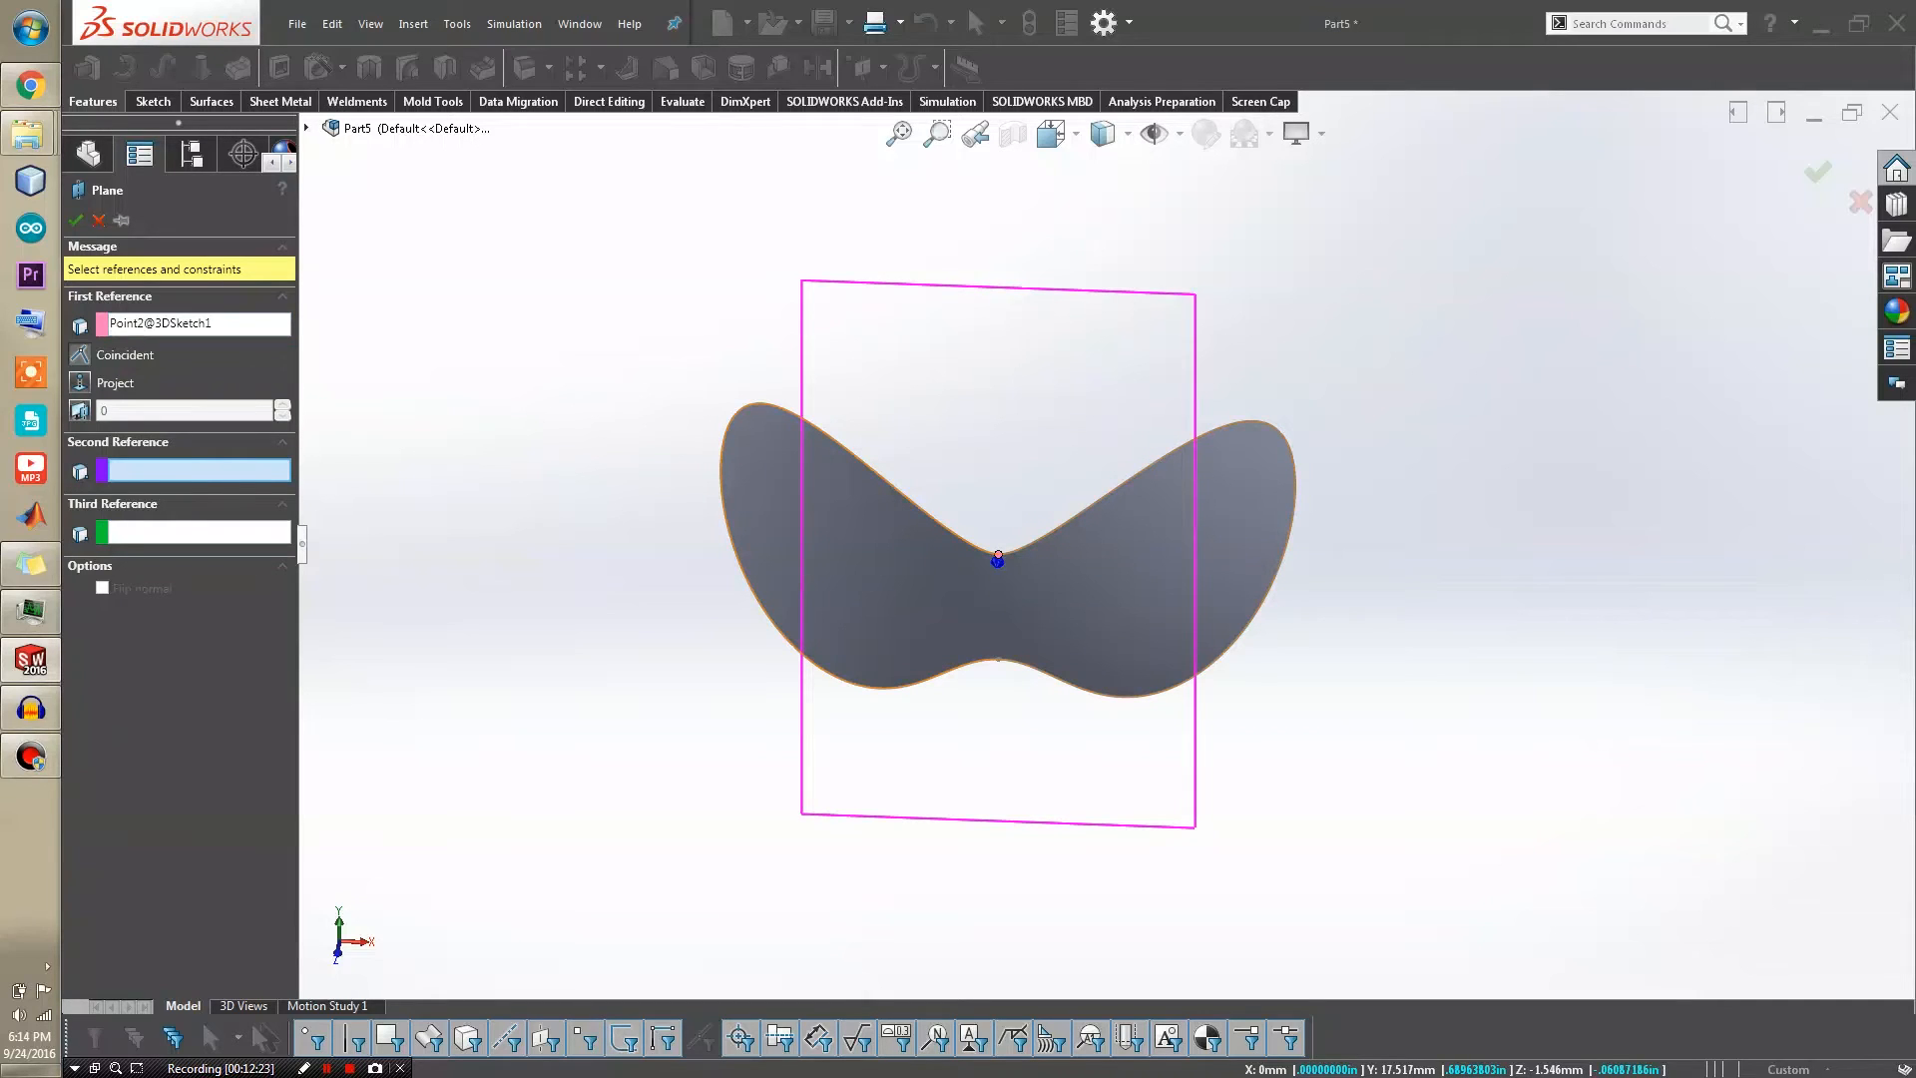
left_click(994, 553)
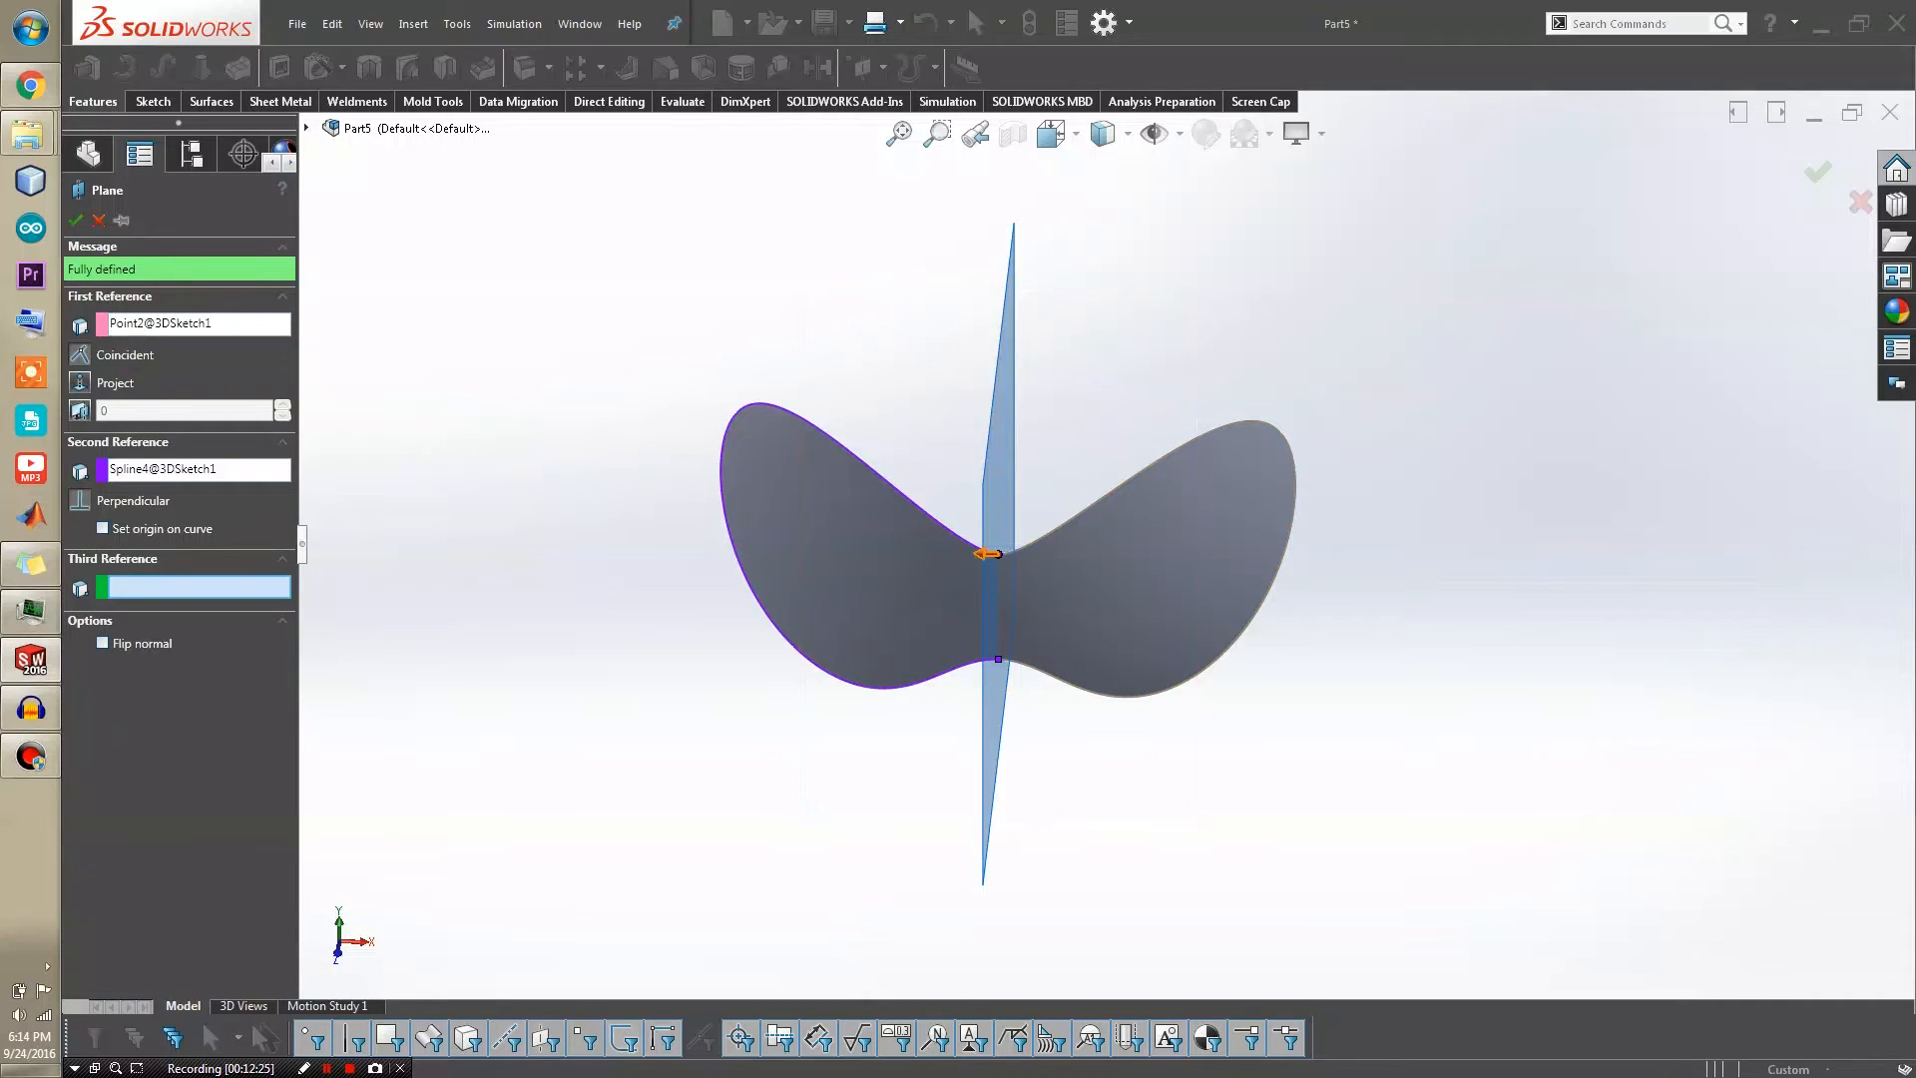
middle_click_drag(1002, 597, 902, 567)
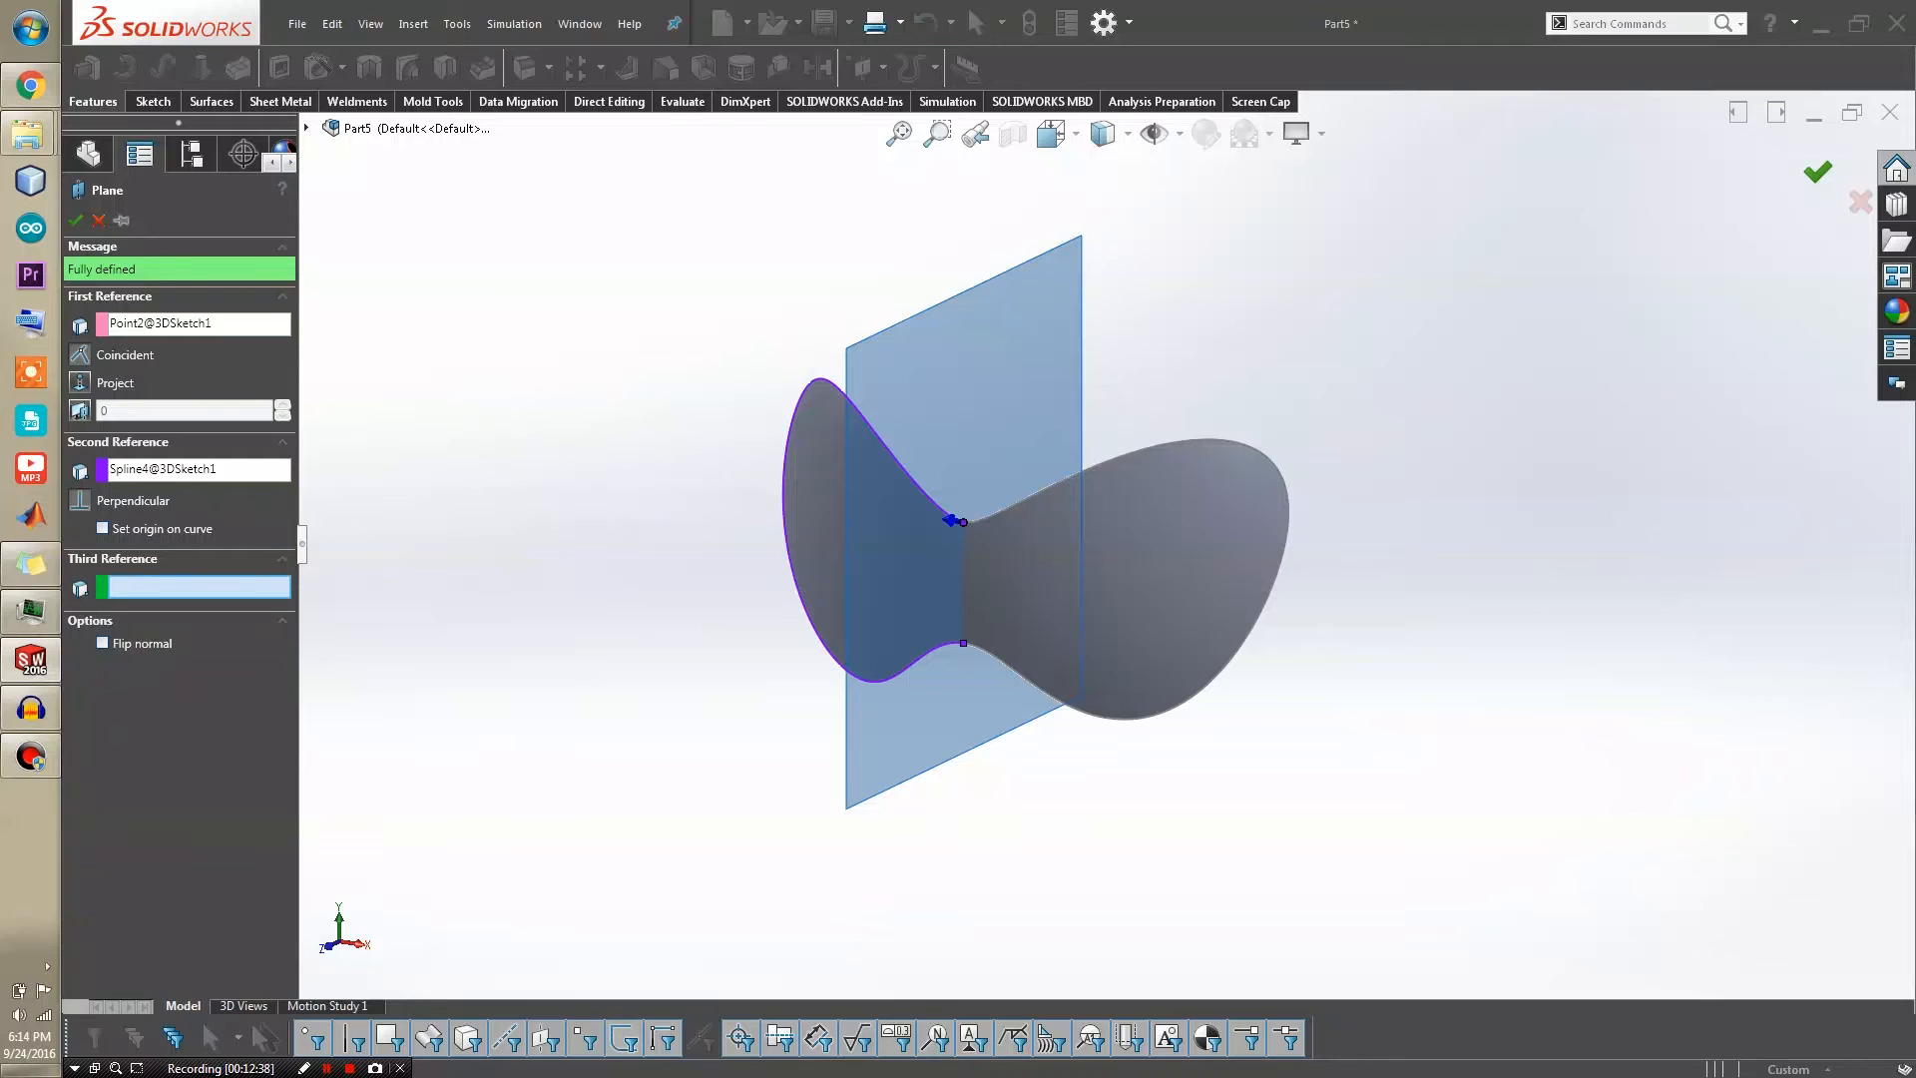
left_click(1817, 171)
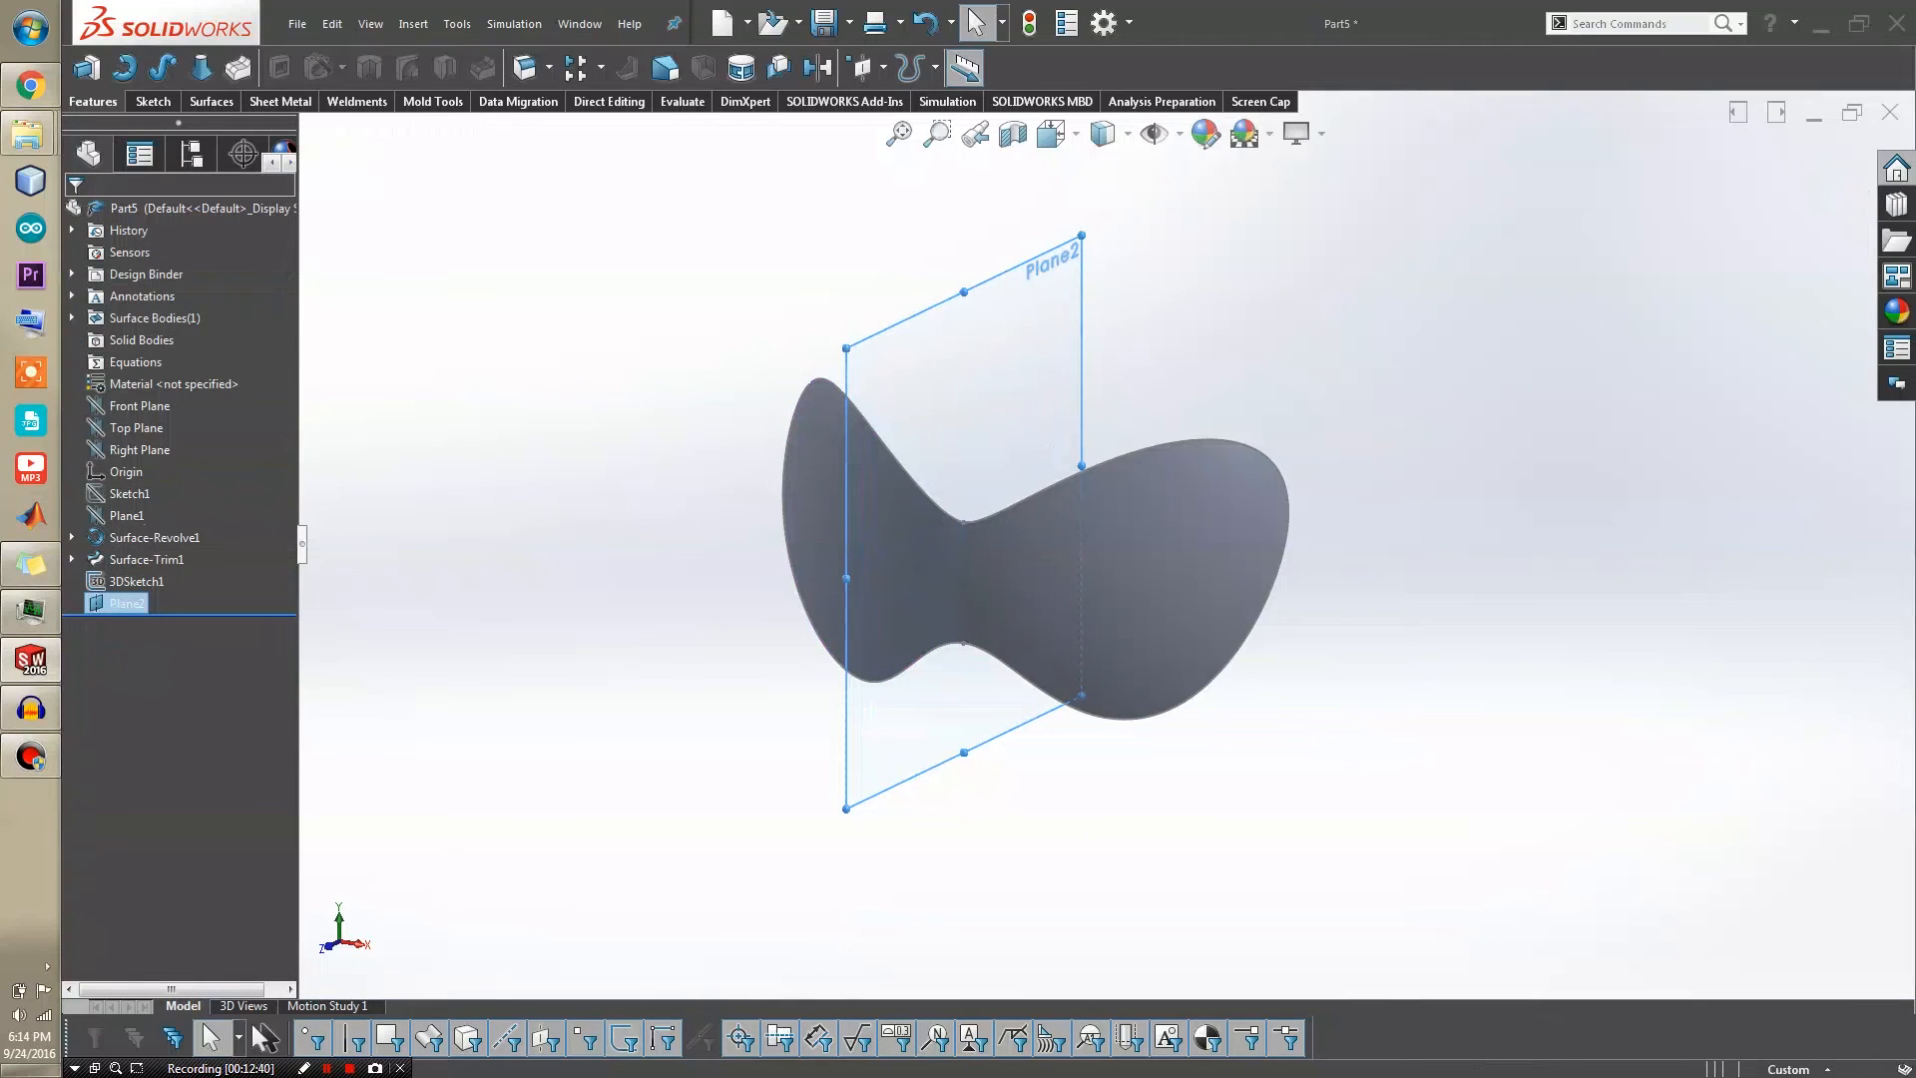
key("Escape")
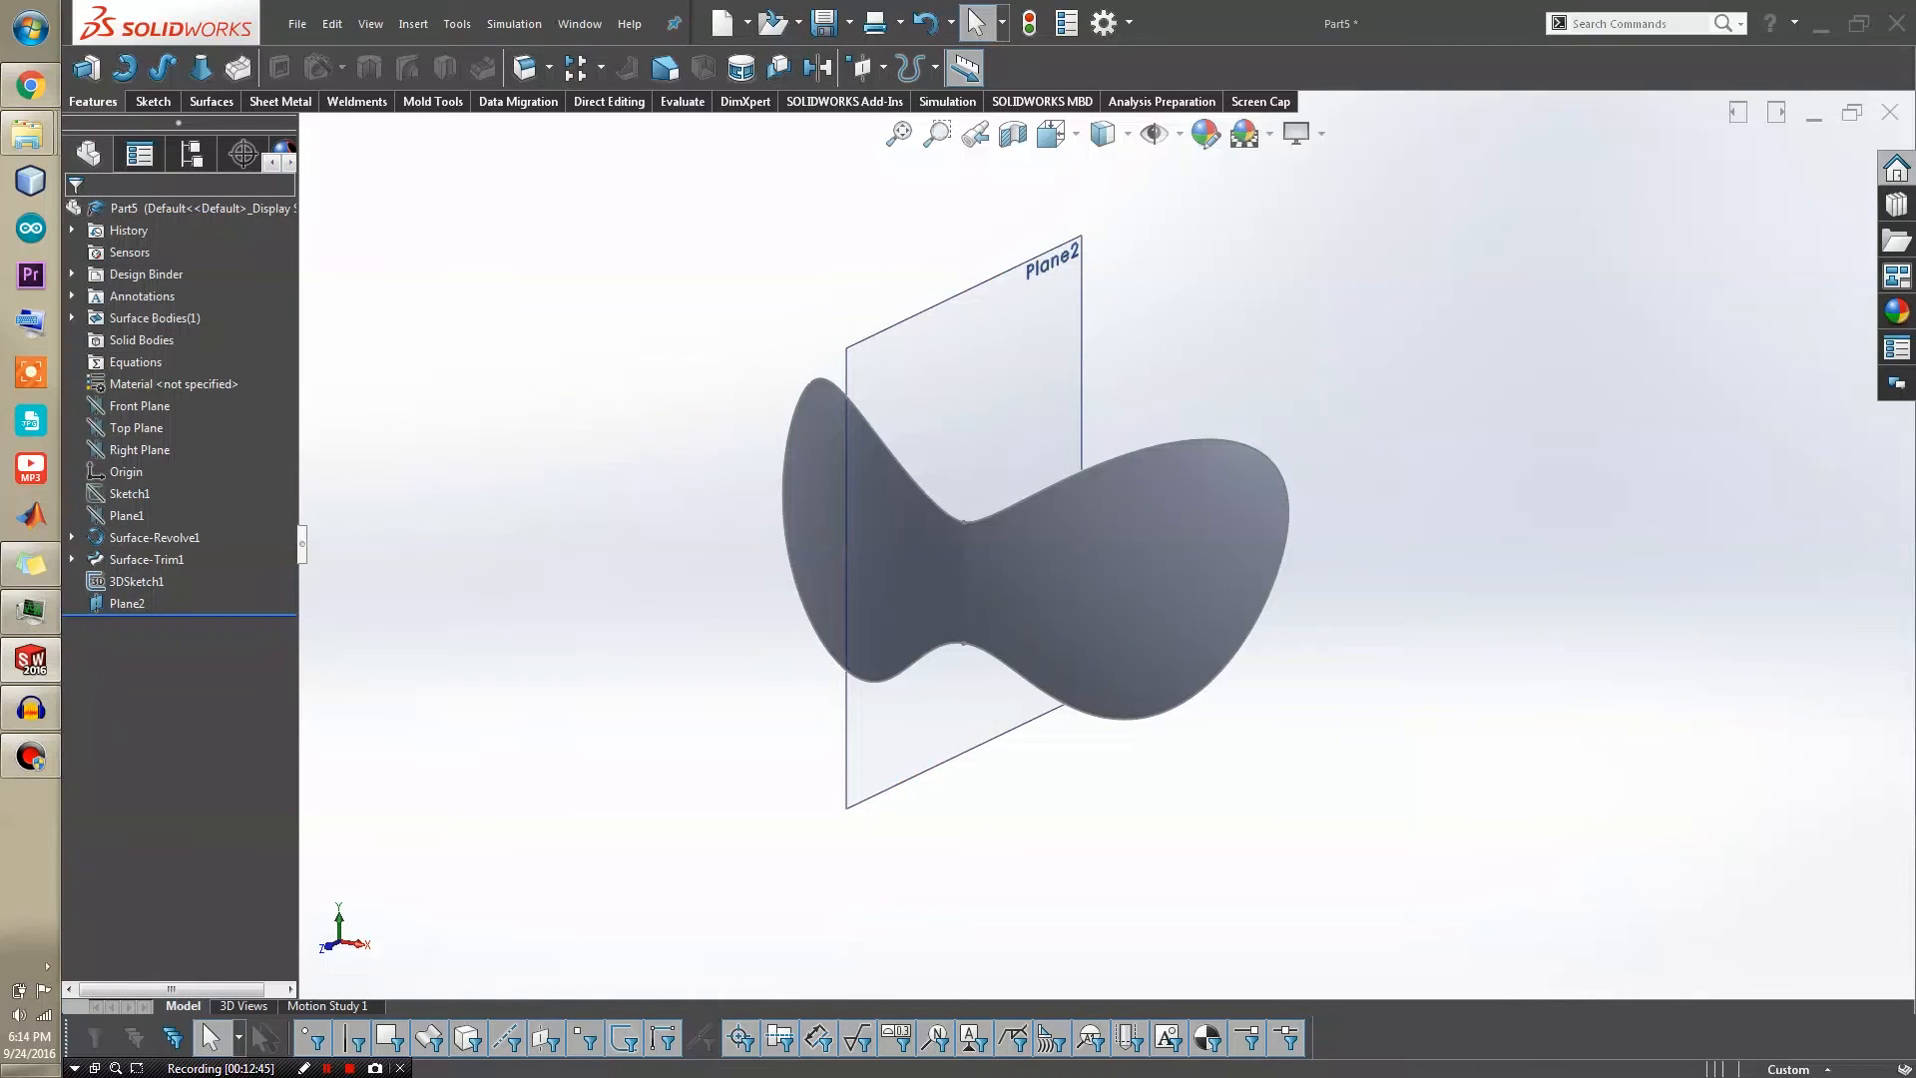
On the new plane, sketch a center rectangle about 6.6 by 10.6 mm centered on the lens edge point
left_click(1020, 267)
left_click(1062, 230)
right_click_drag(1152, 492, 1150, 555)
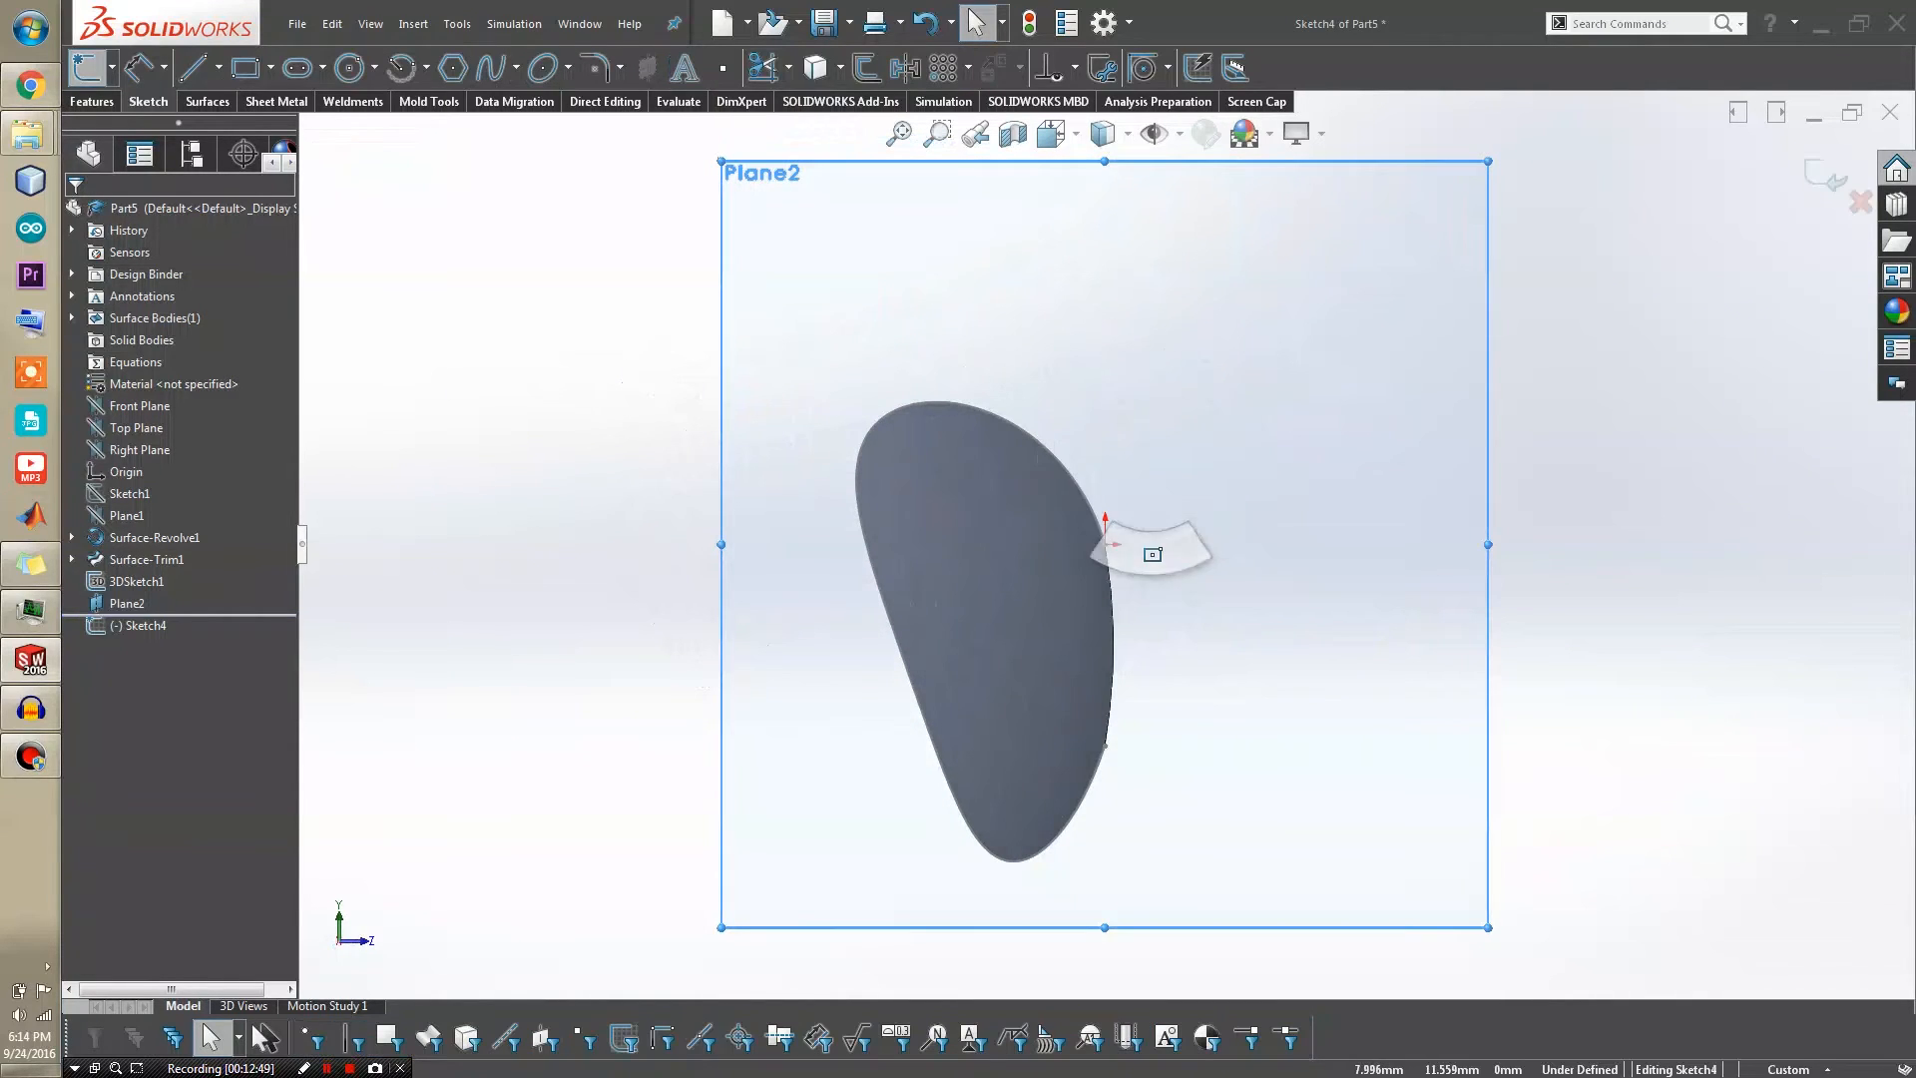
left_click(1104, 543)
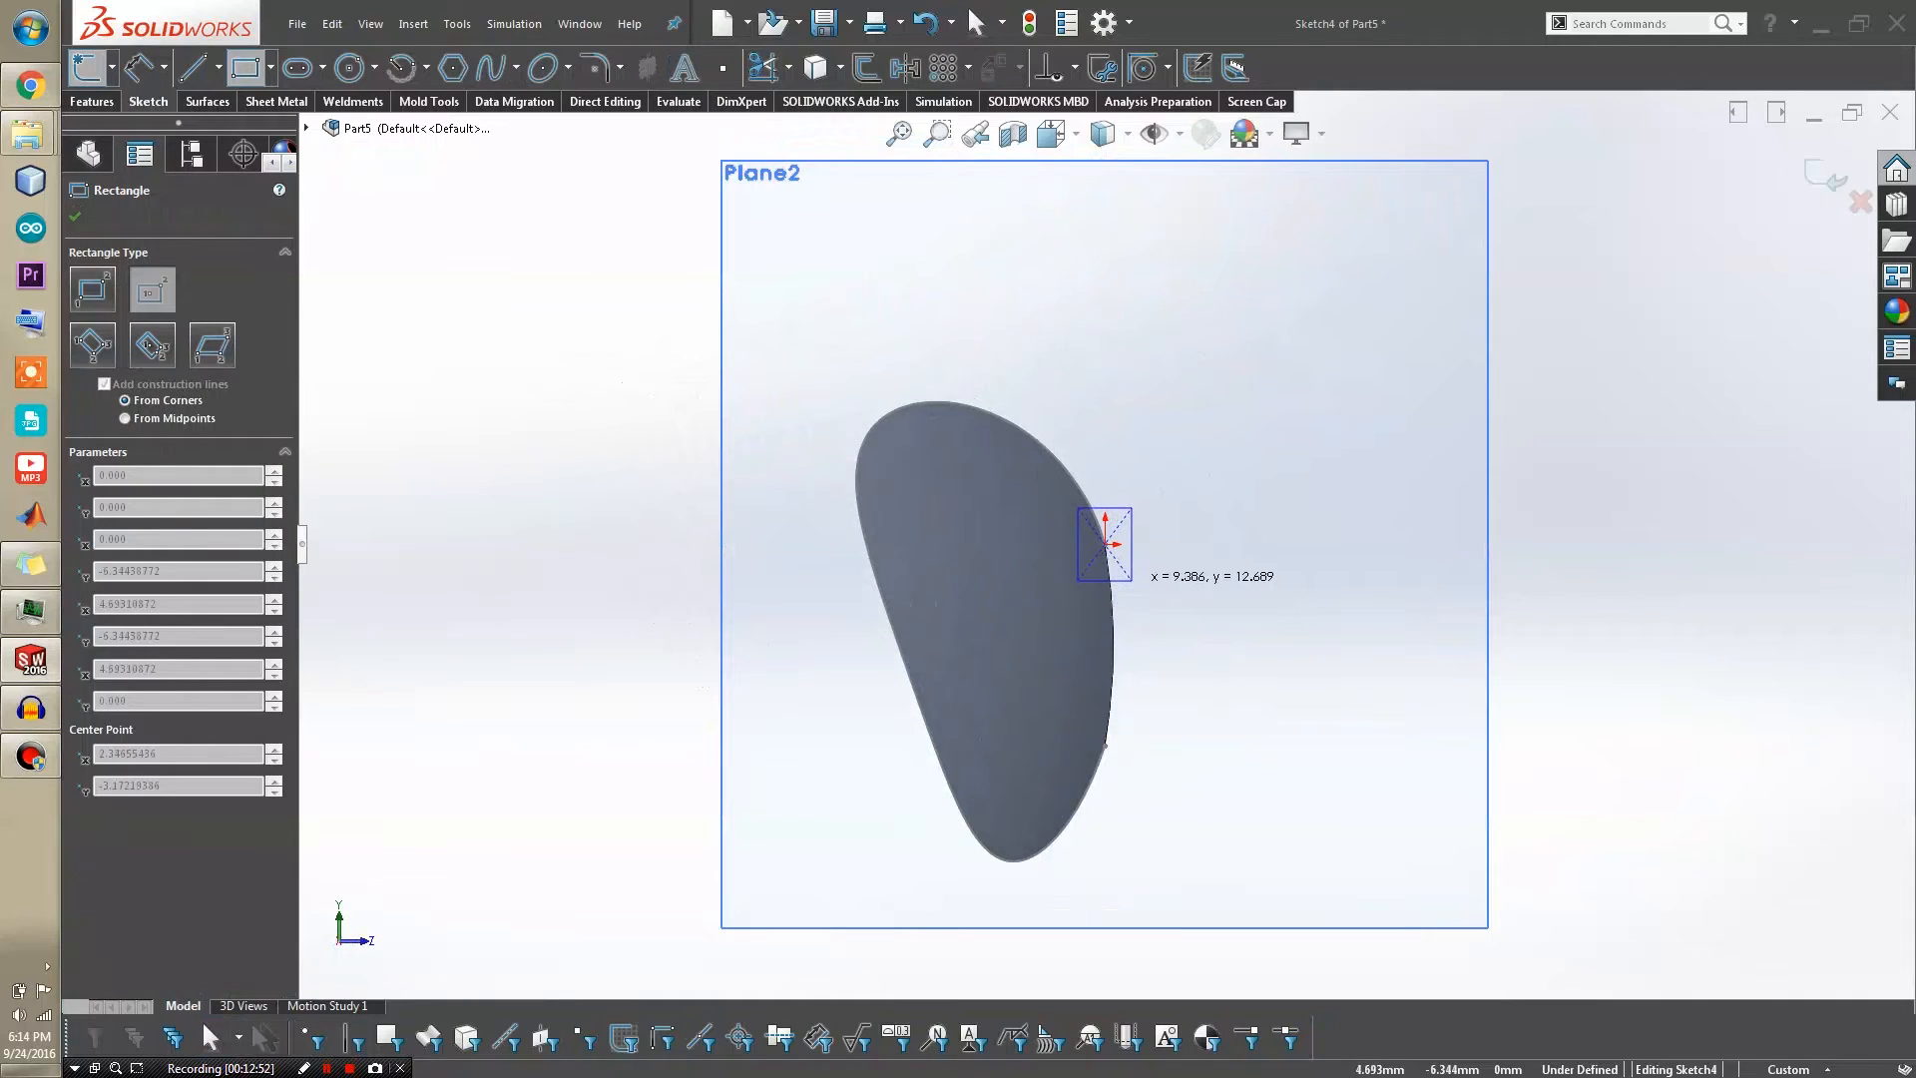
left_click(1123, 577)
scroll(1122, 571, "down", 2)
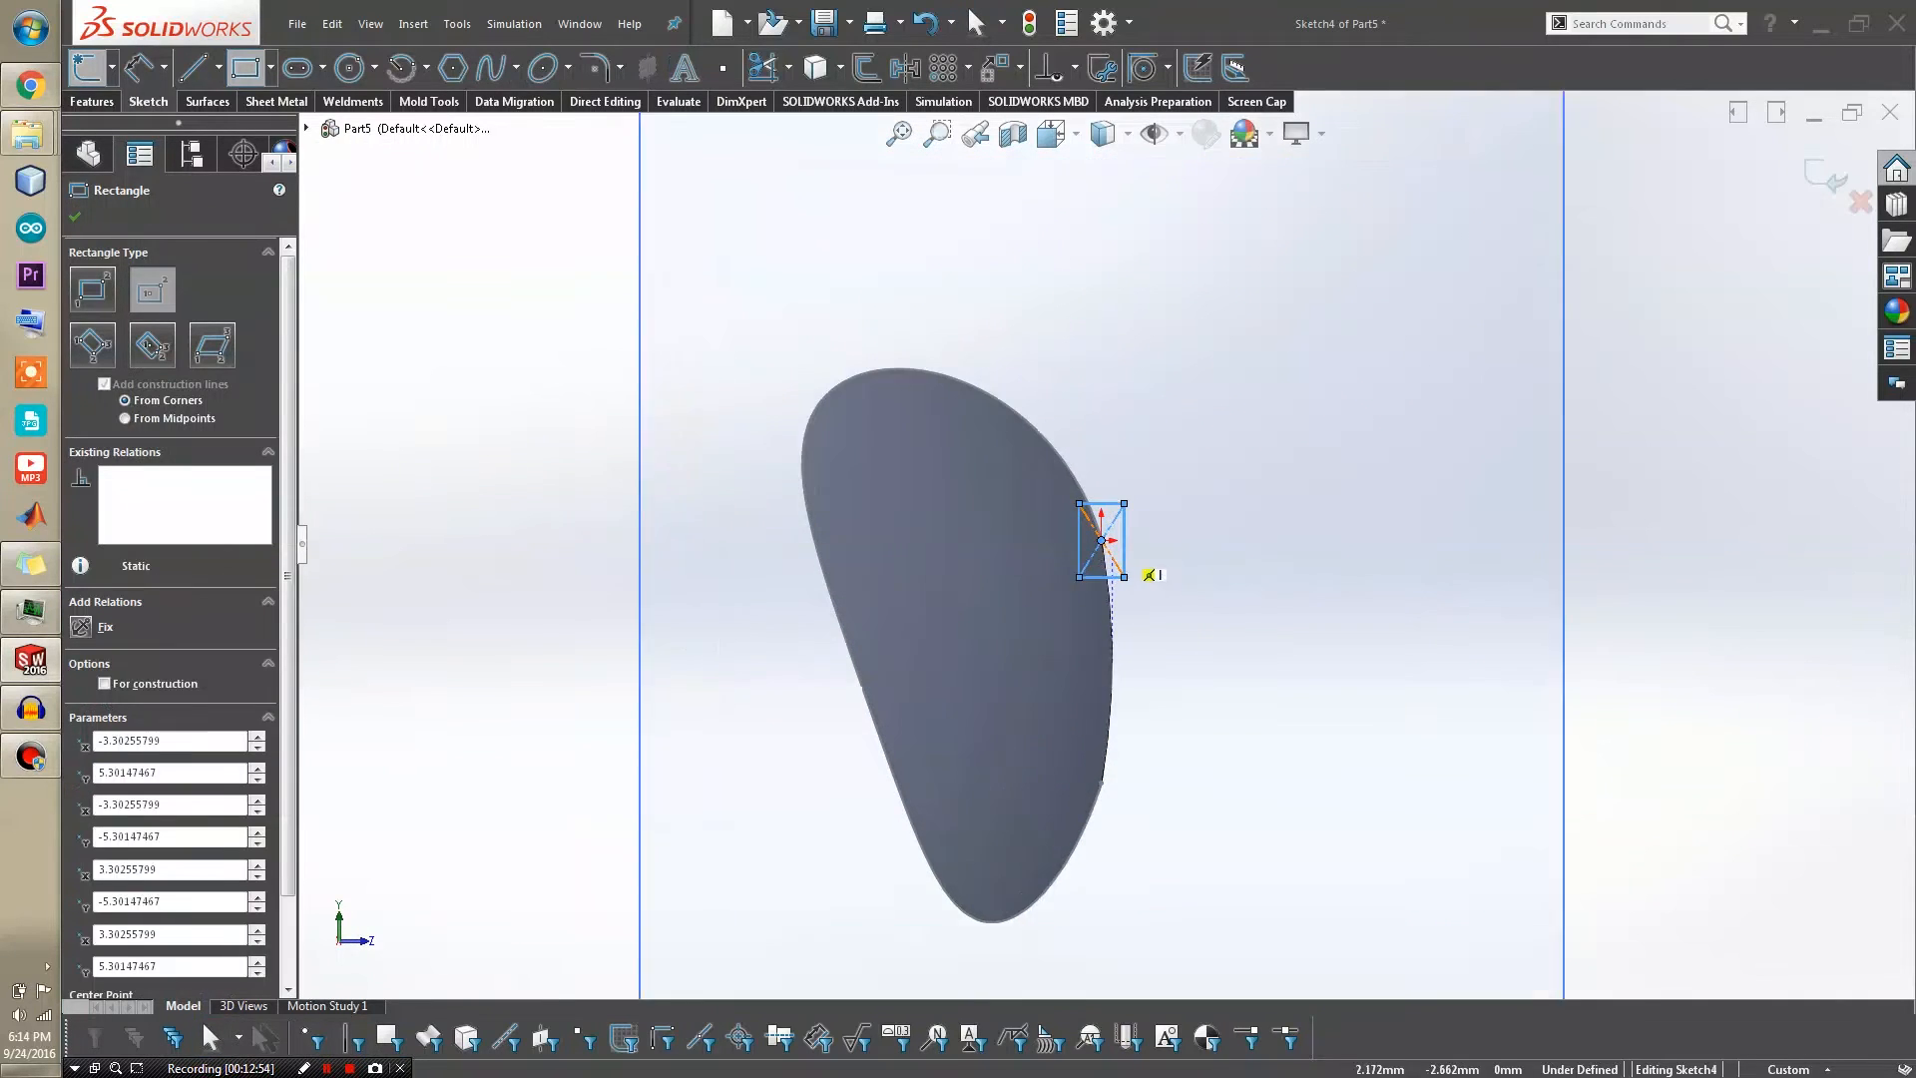
Dimension the rectangle's height as 8 mm
right_click_drag(1193, 542, 1195, 496)
left_click(1126, 549)
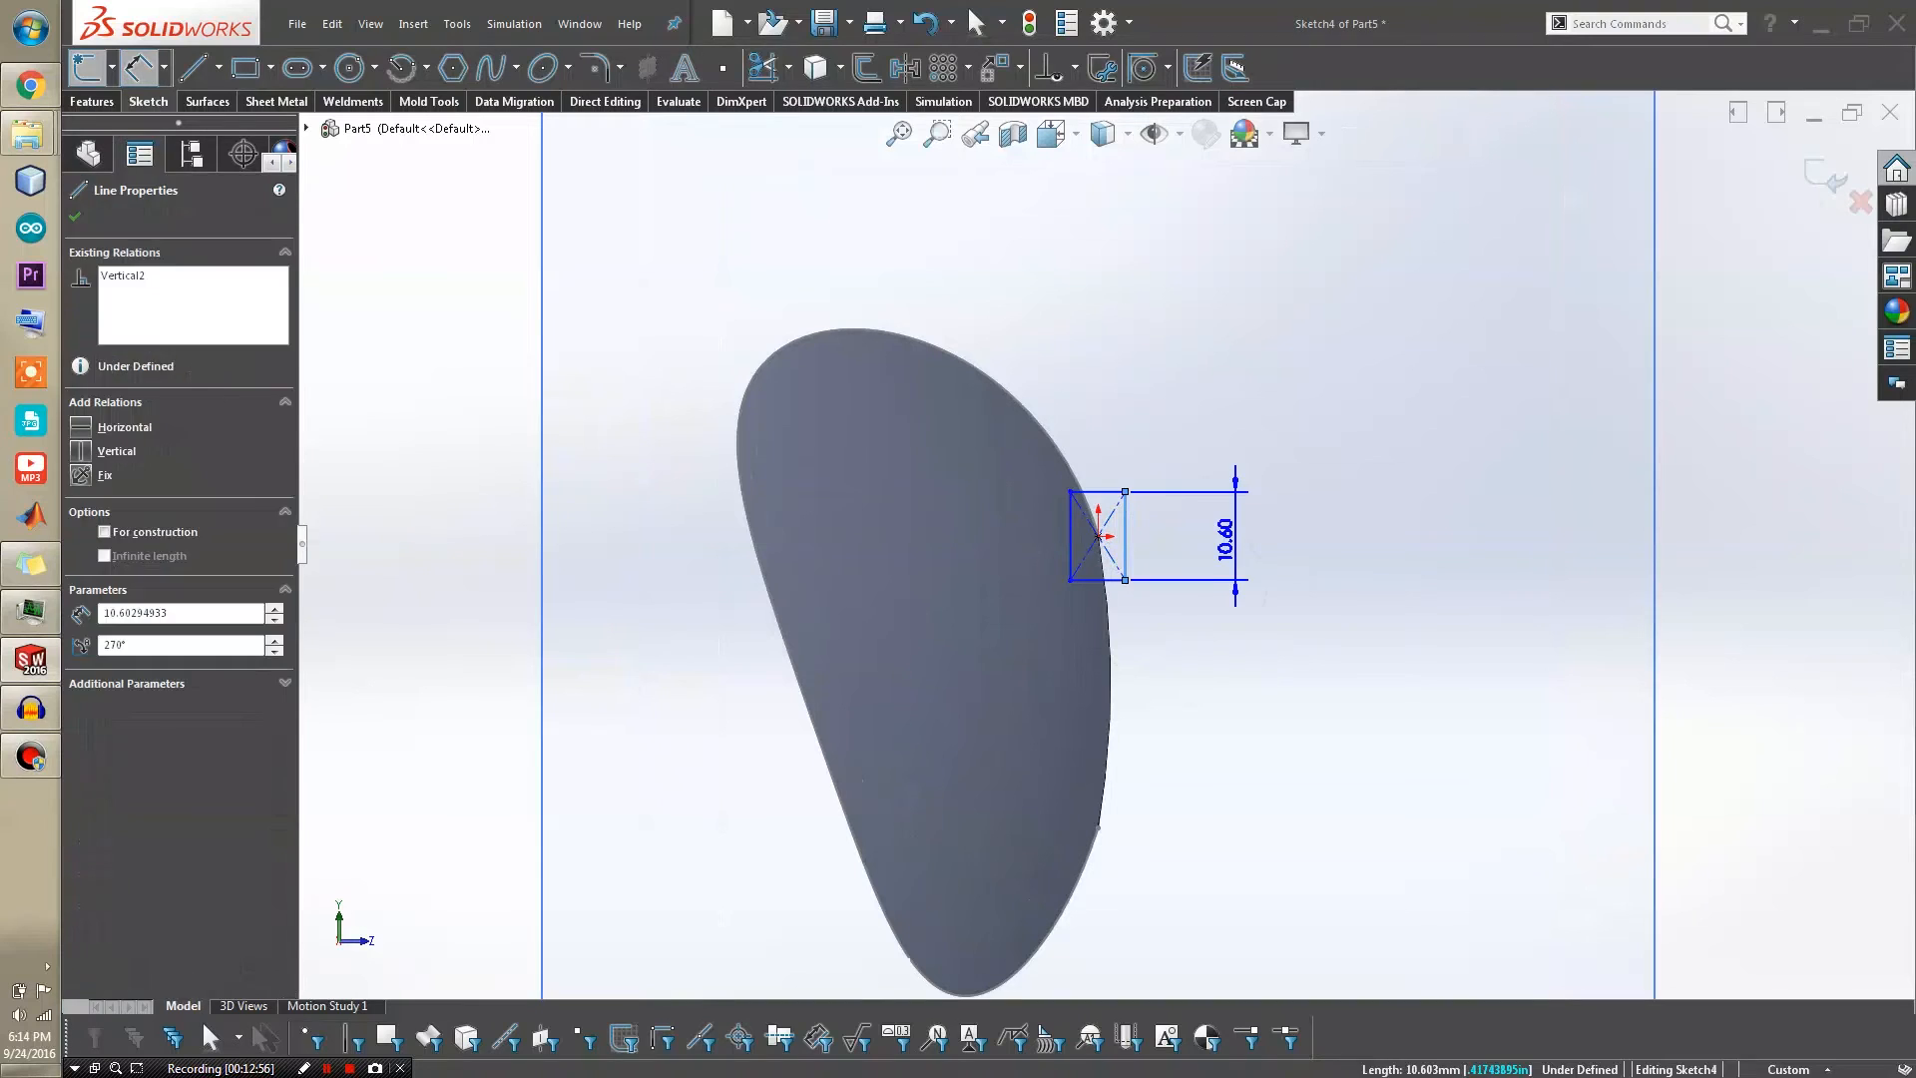
left_click(1237, 553)
type("8")
key("Return")
Dimension the rectangle's width as 4 mm along its upper line
left_click(1104, 491)
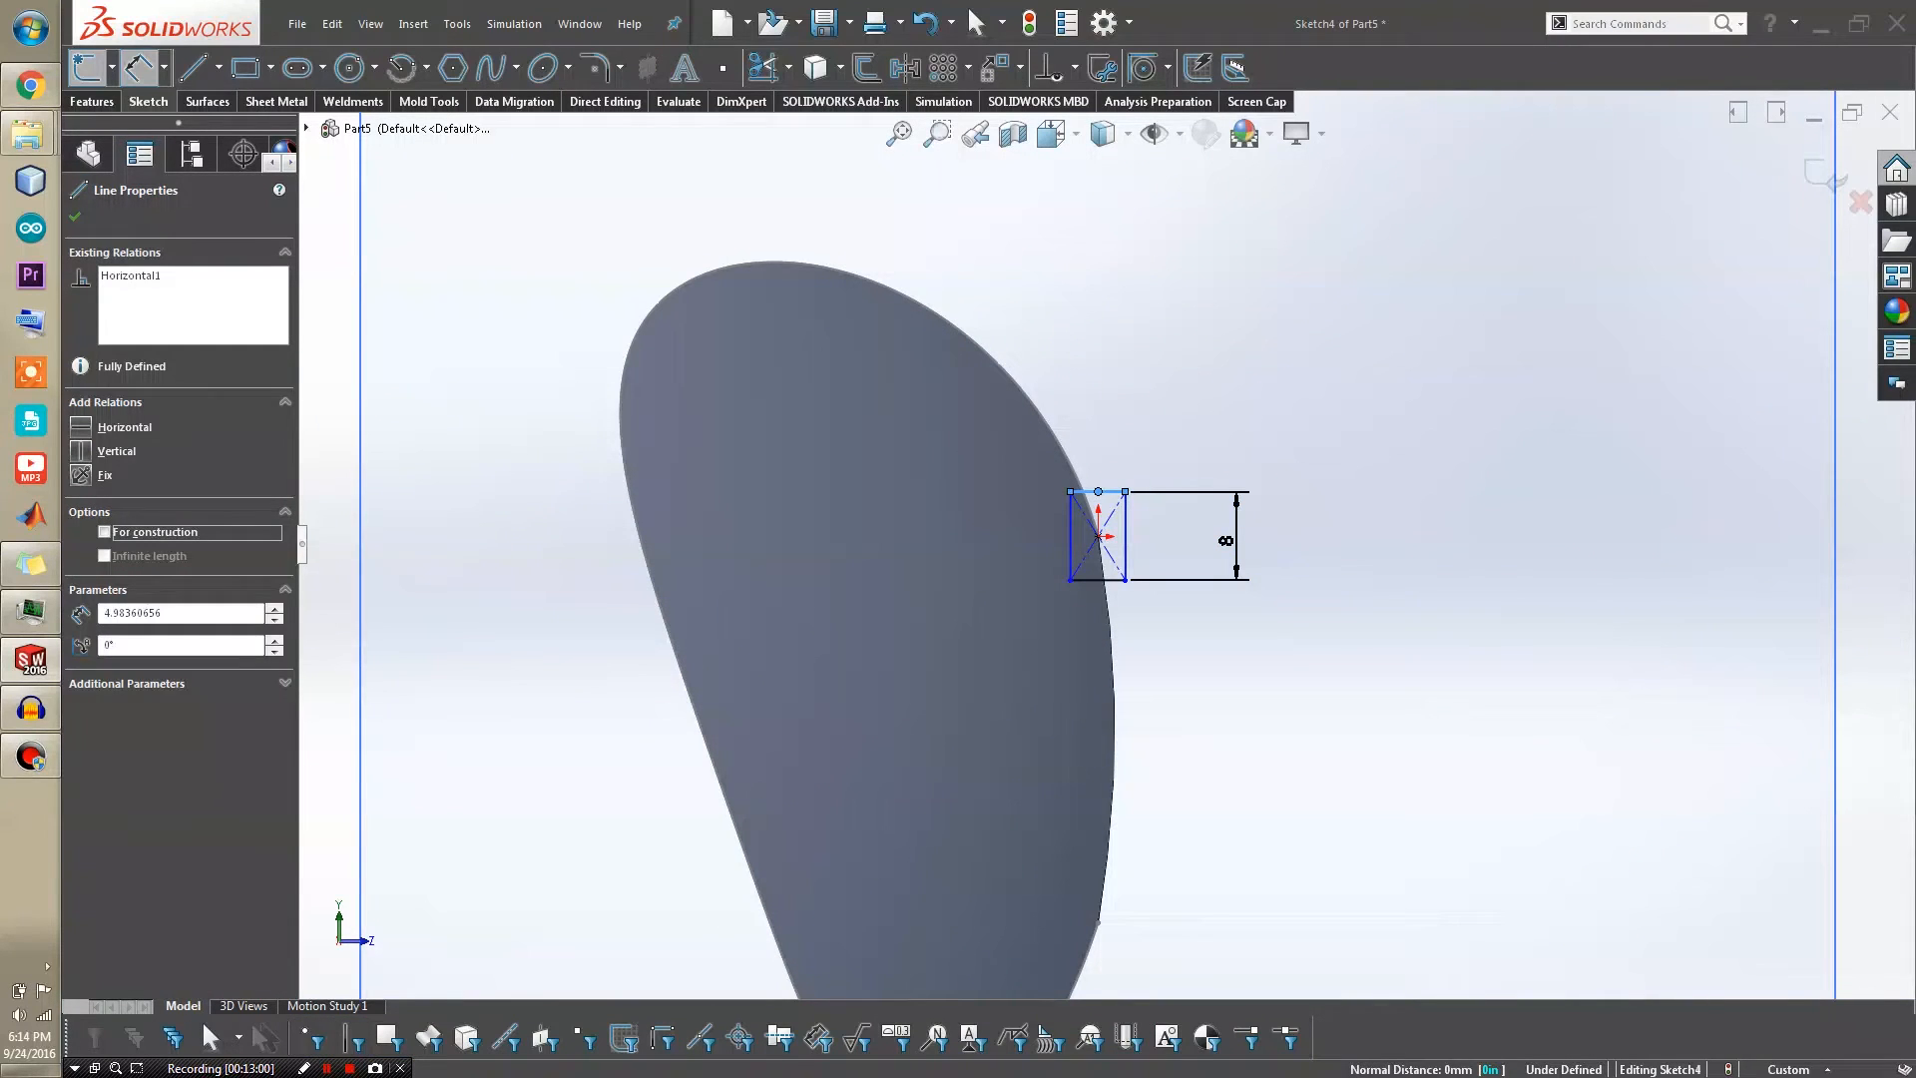
left_click(1102, 496)
key("Escape")
right_click_drag(1218, 416, 1218, 351)
left_click(1097, 491)
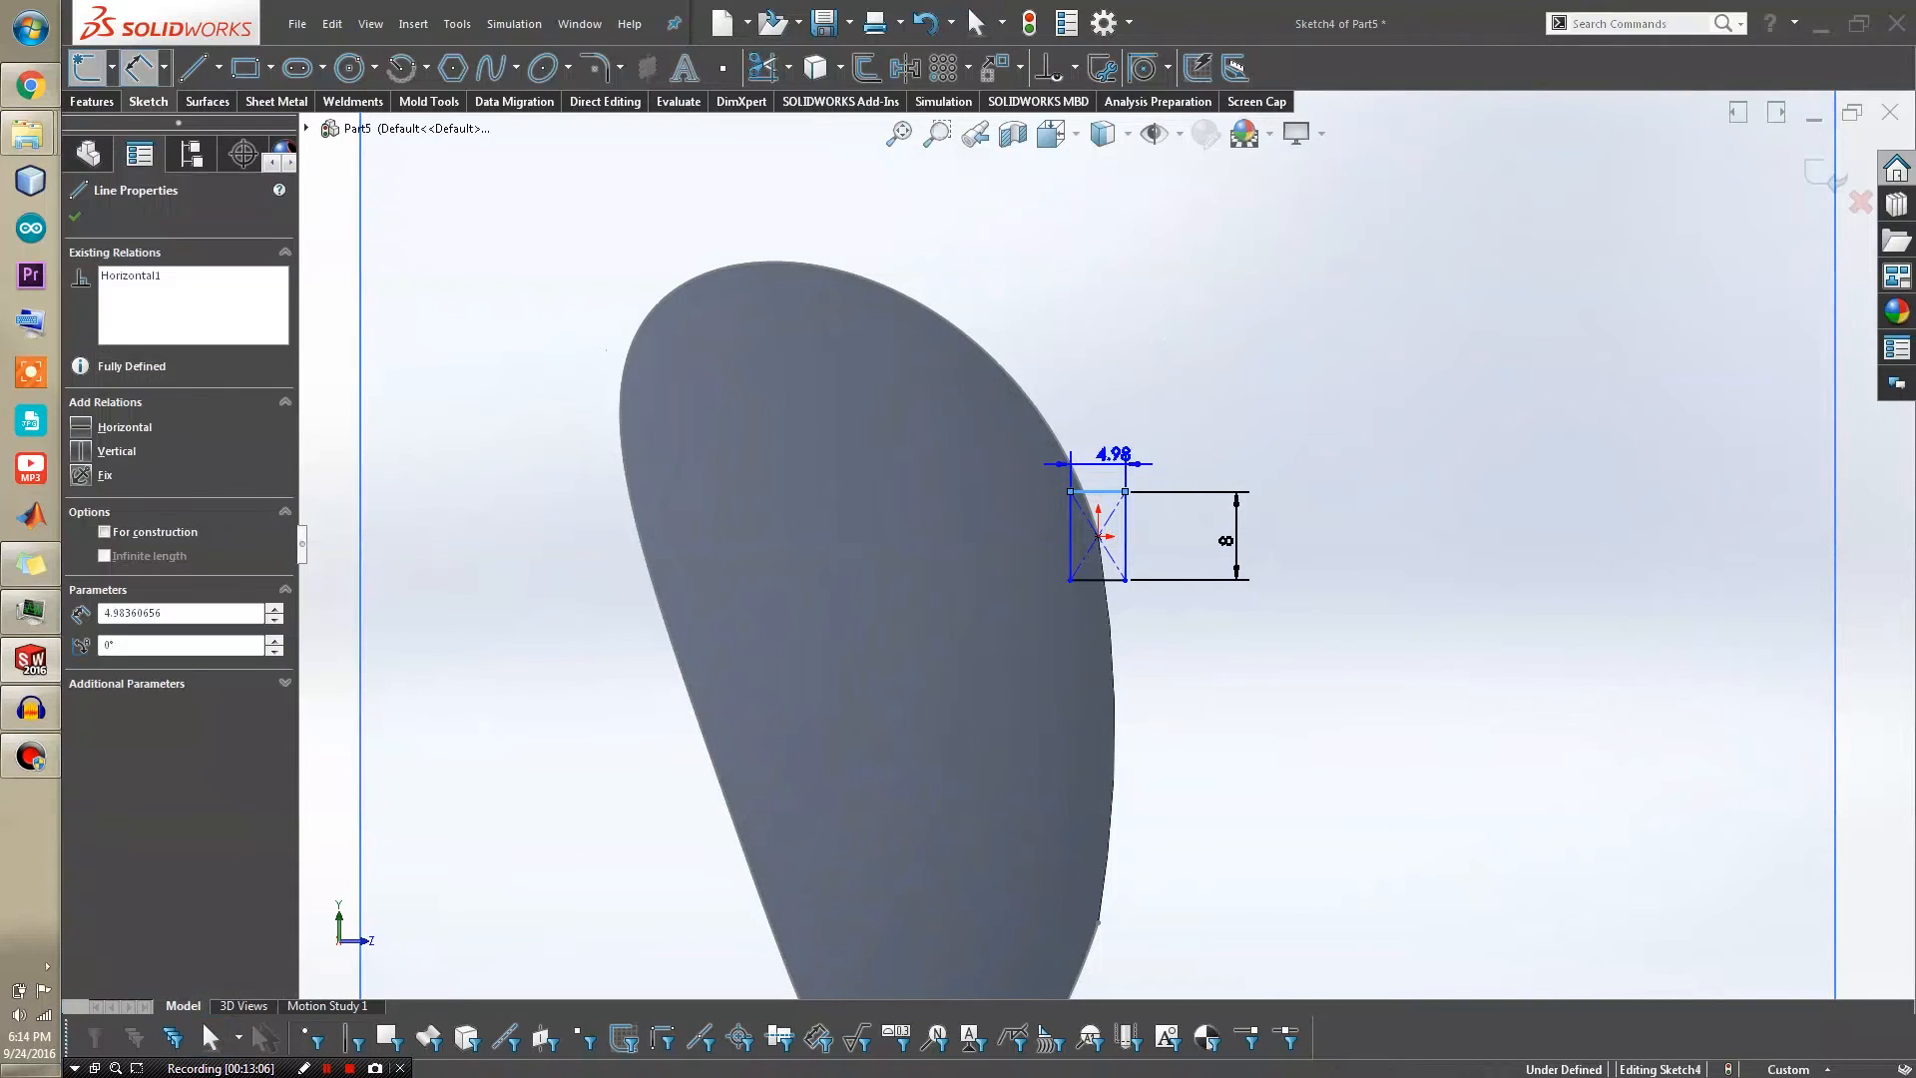
left_click(1147, 384)
type("4.98360656mm")
key("Return")
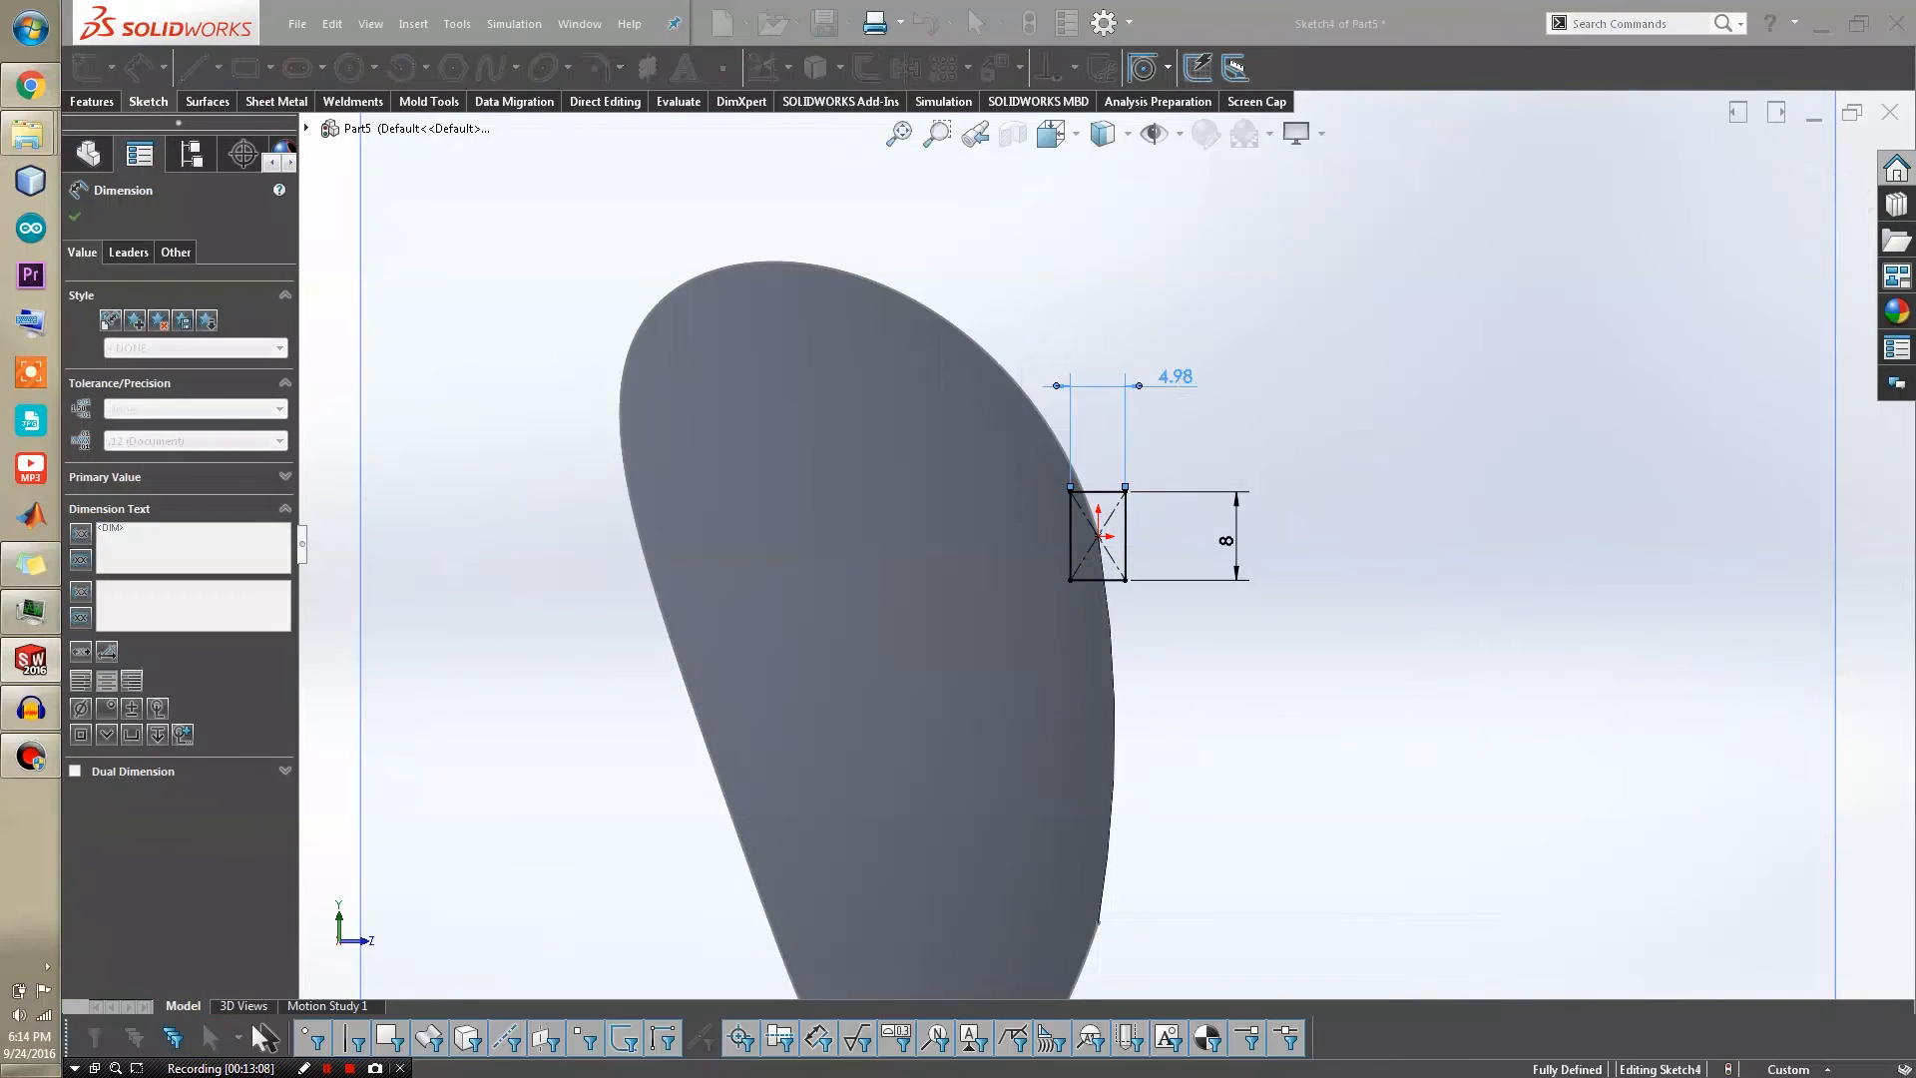
key("Escape")
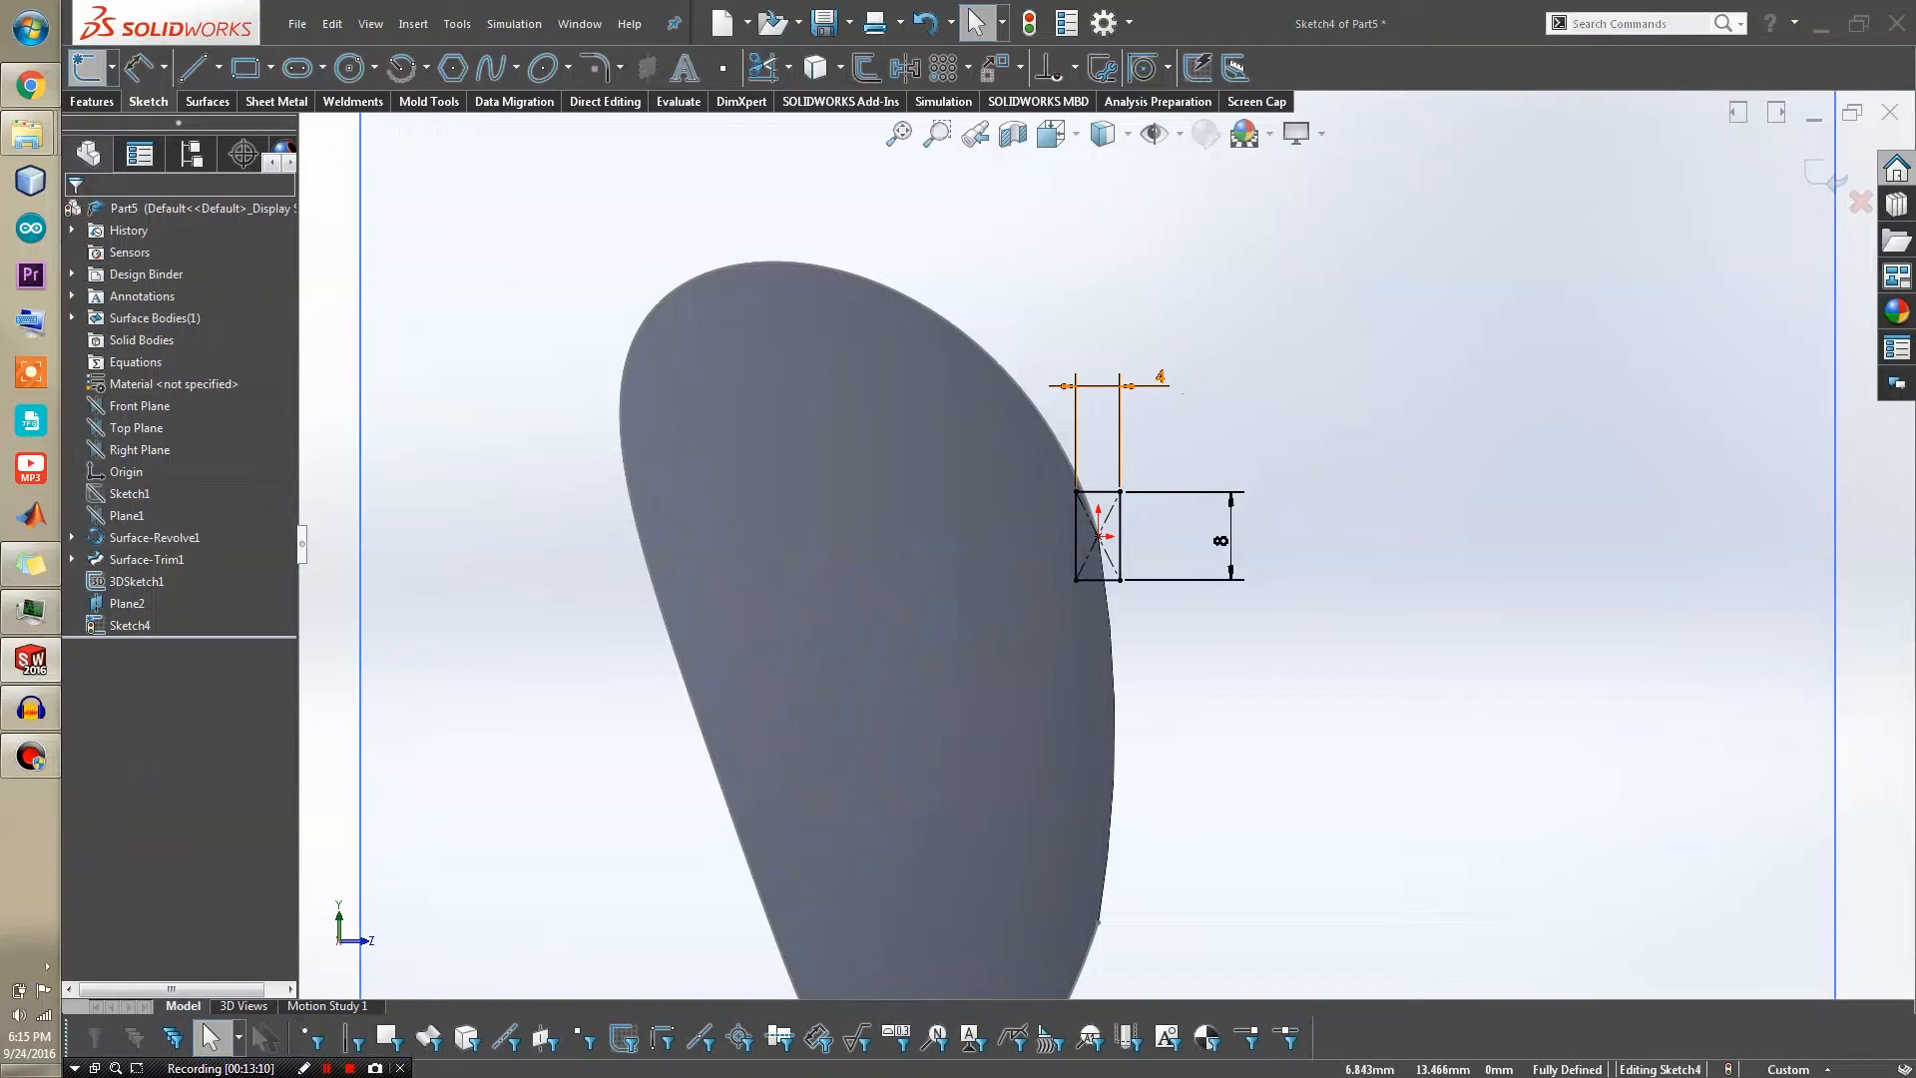
Change the rectangle's width to 5 mm and finish the profile sketch
double_click(1159, 377)
type("5")
key("Return")
middle_click_drag(1212, 489, 1078, 527)
scroll(1123, 523, "up", 3)
scroll(1124, 523, "up", 1)
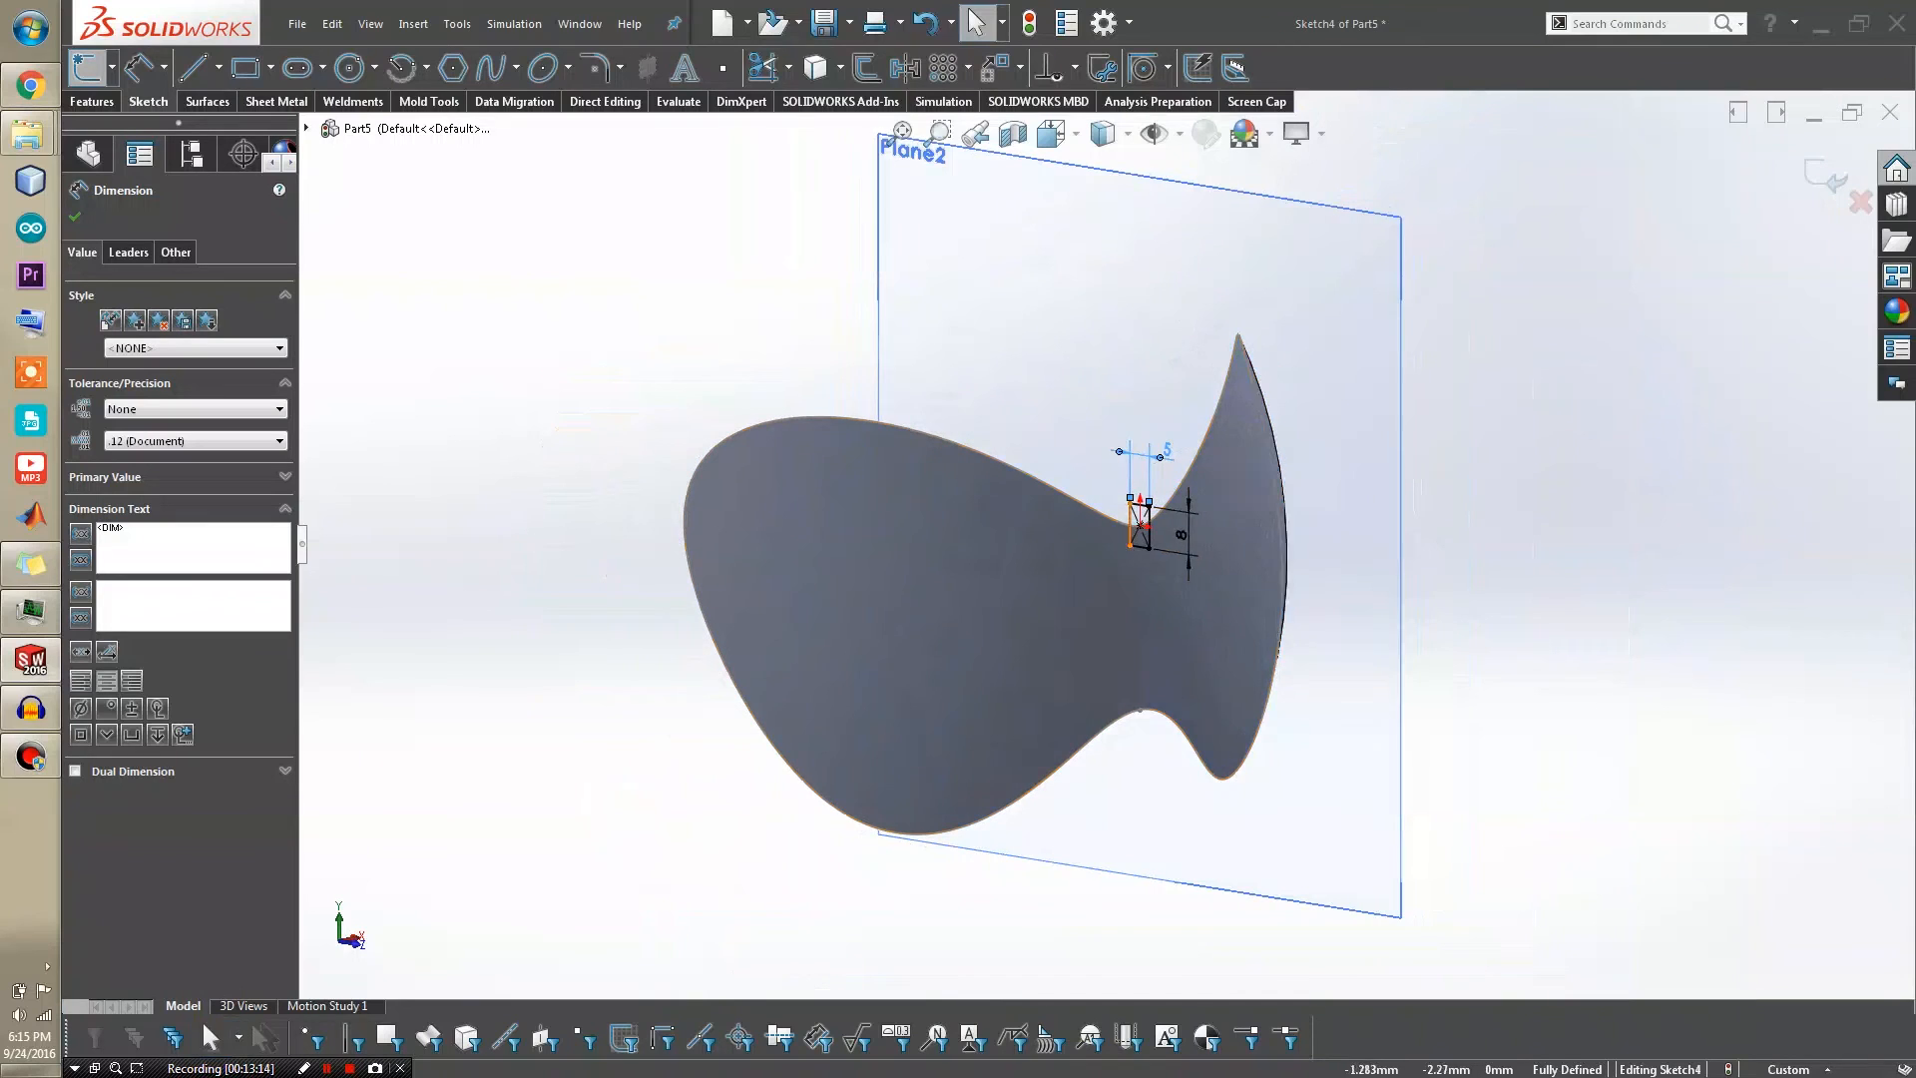
key("Escape")
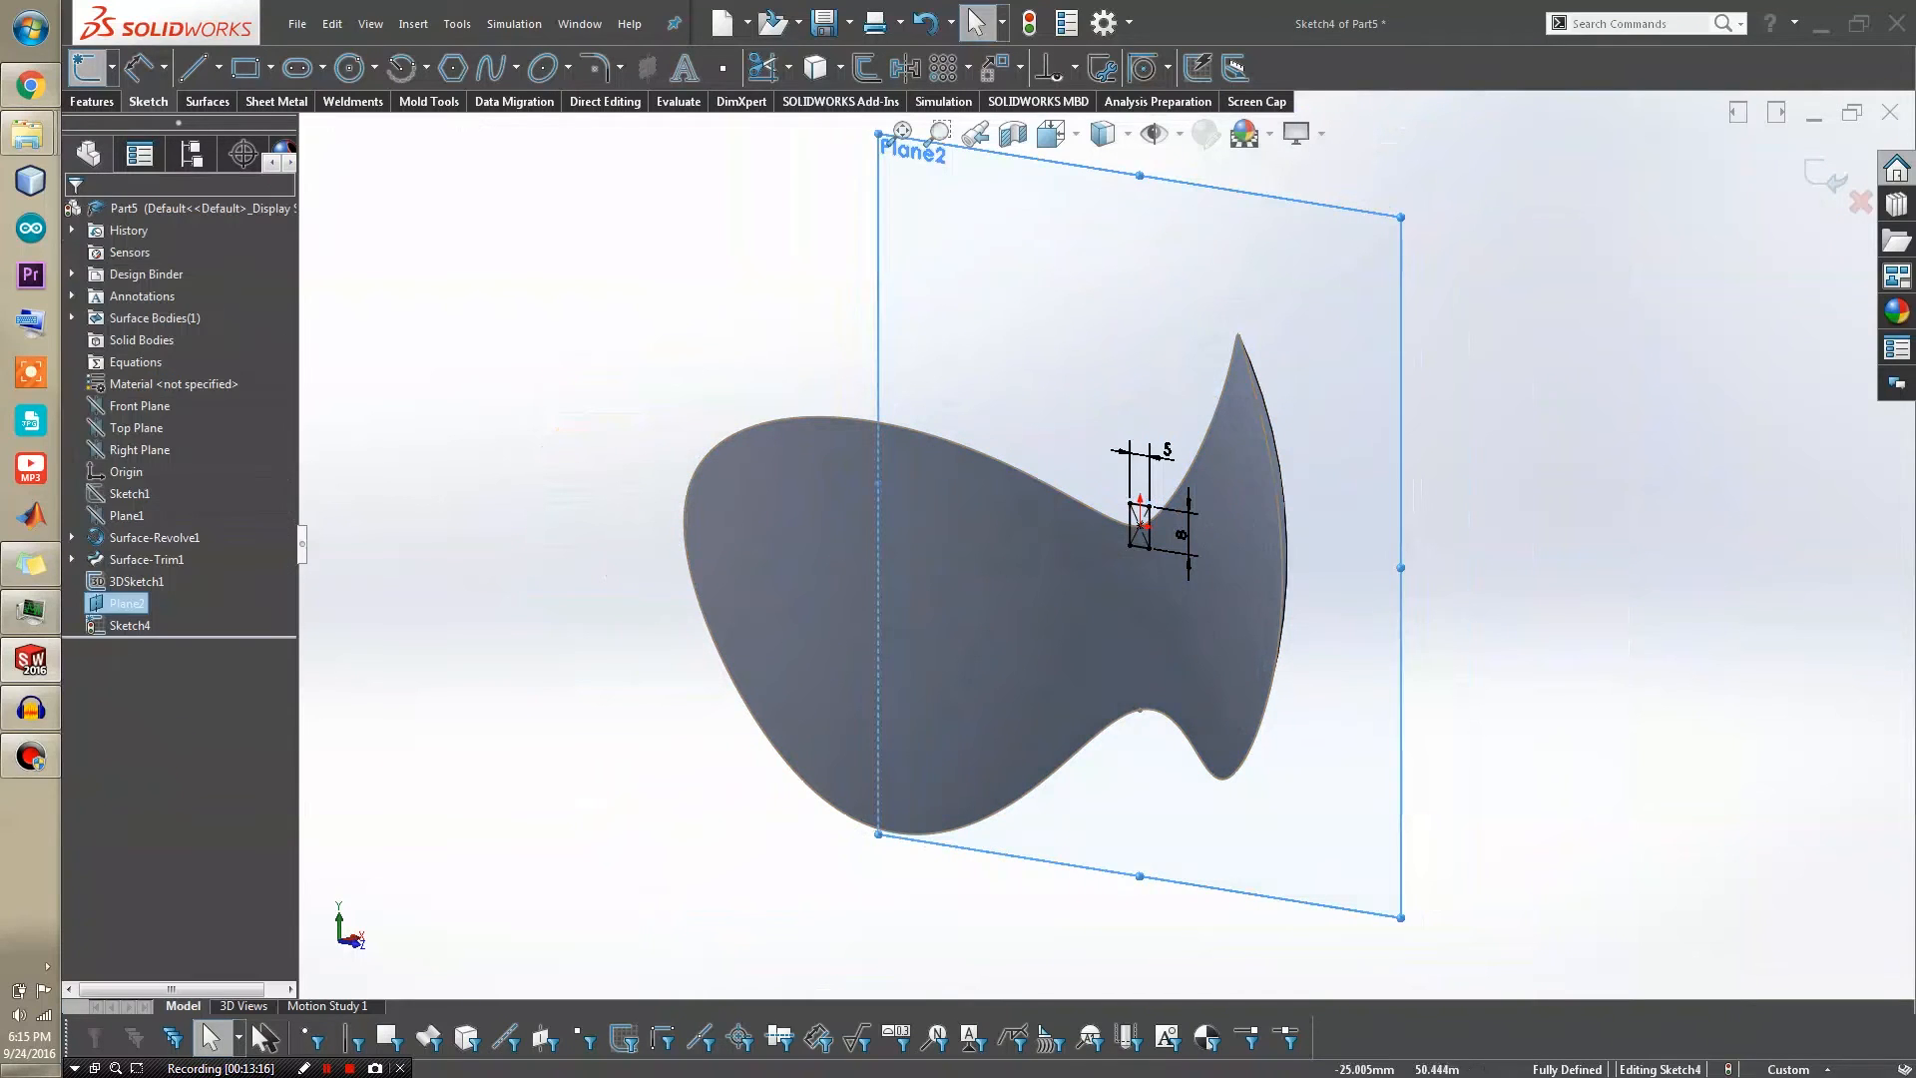
left_click(1373, 271)
scroll(1616, 250, "up", 2)
left_click(1828, 177)
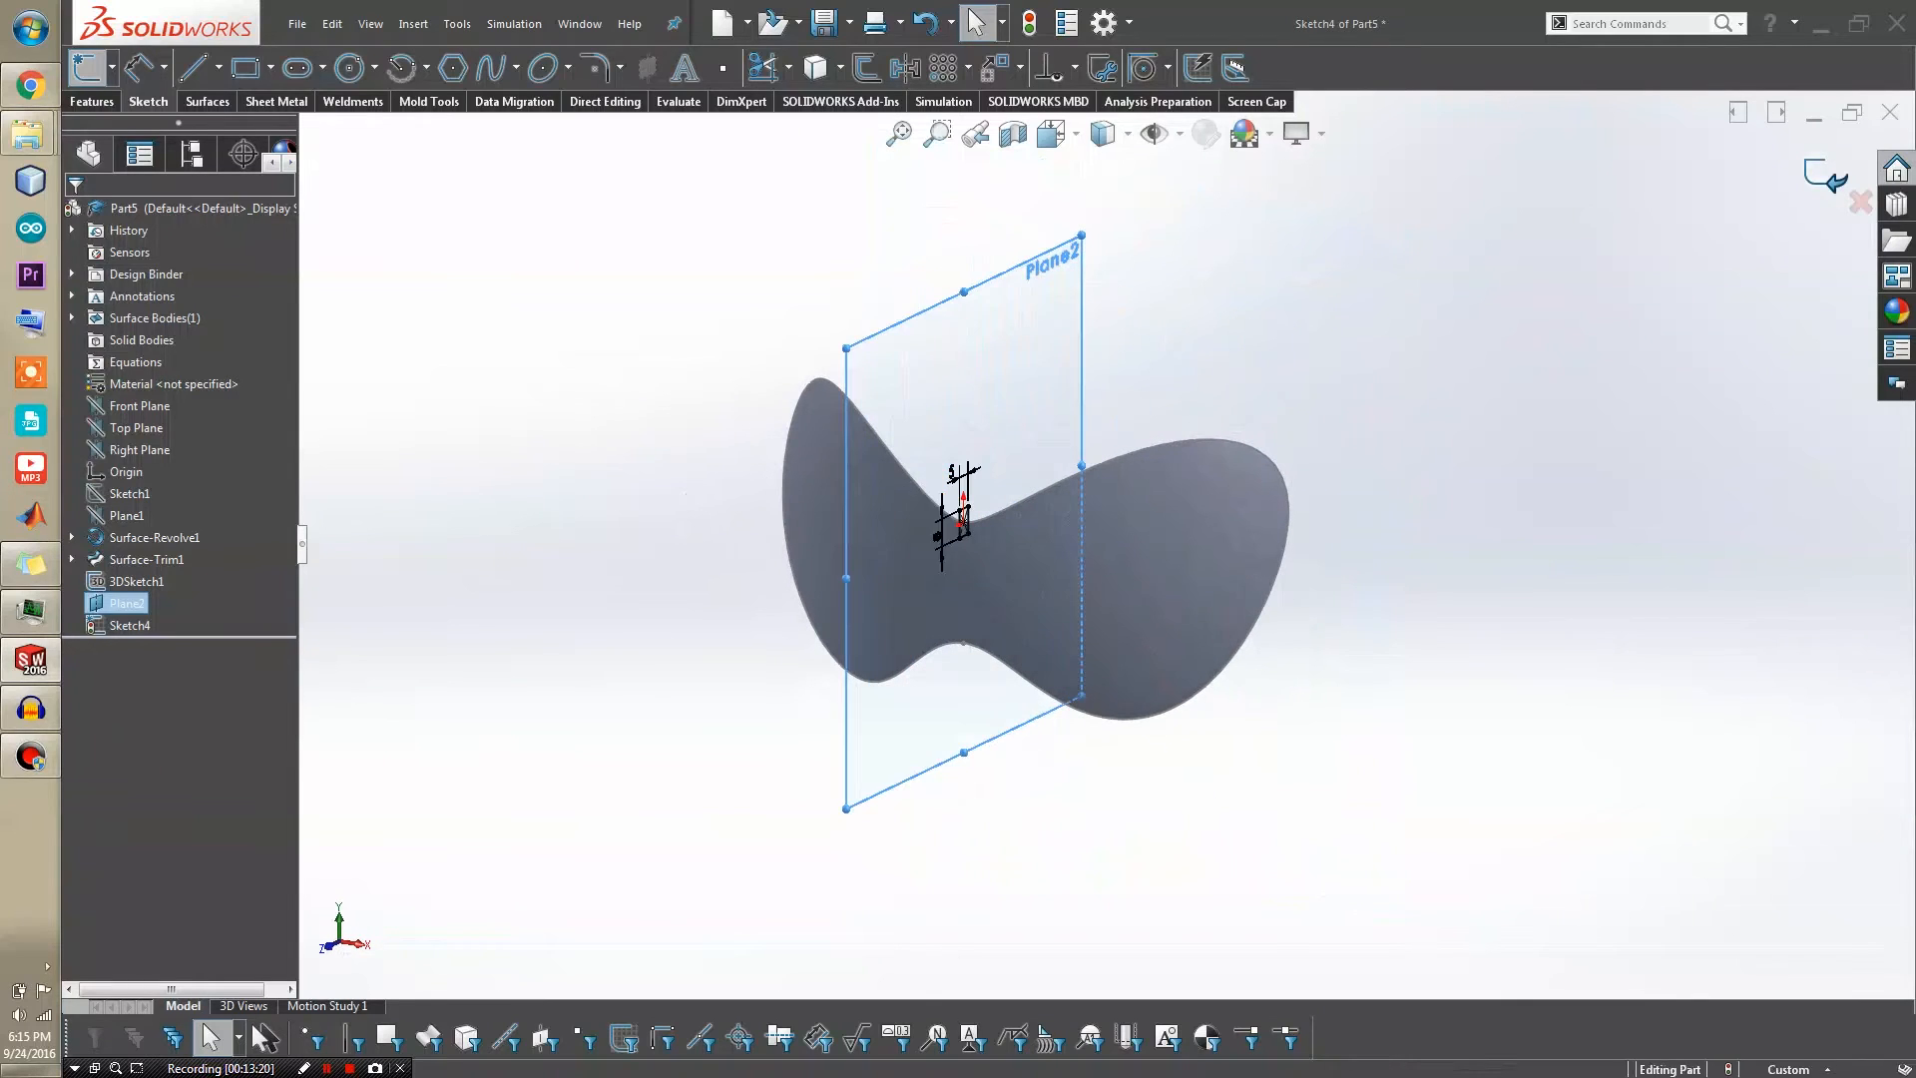
Hide the reference plane that holds the rectangular profile
scroll(914, 536, "down", 2)
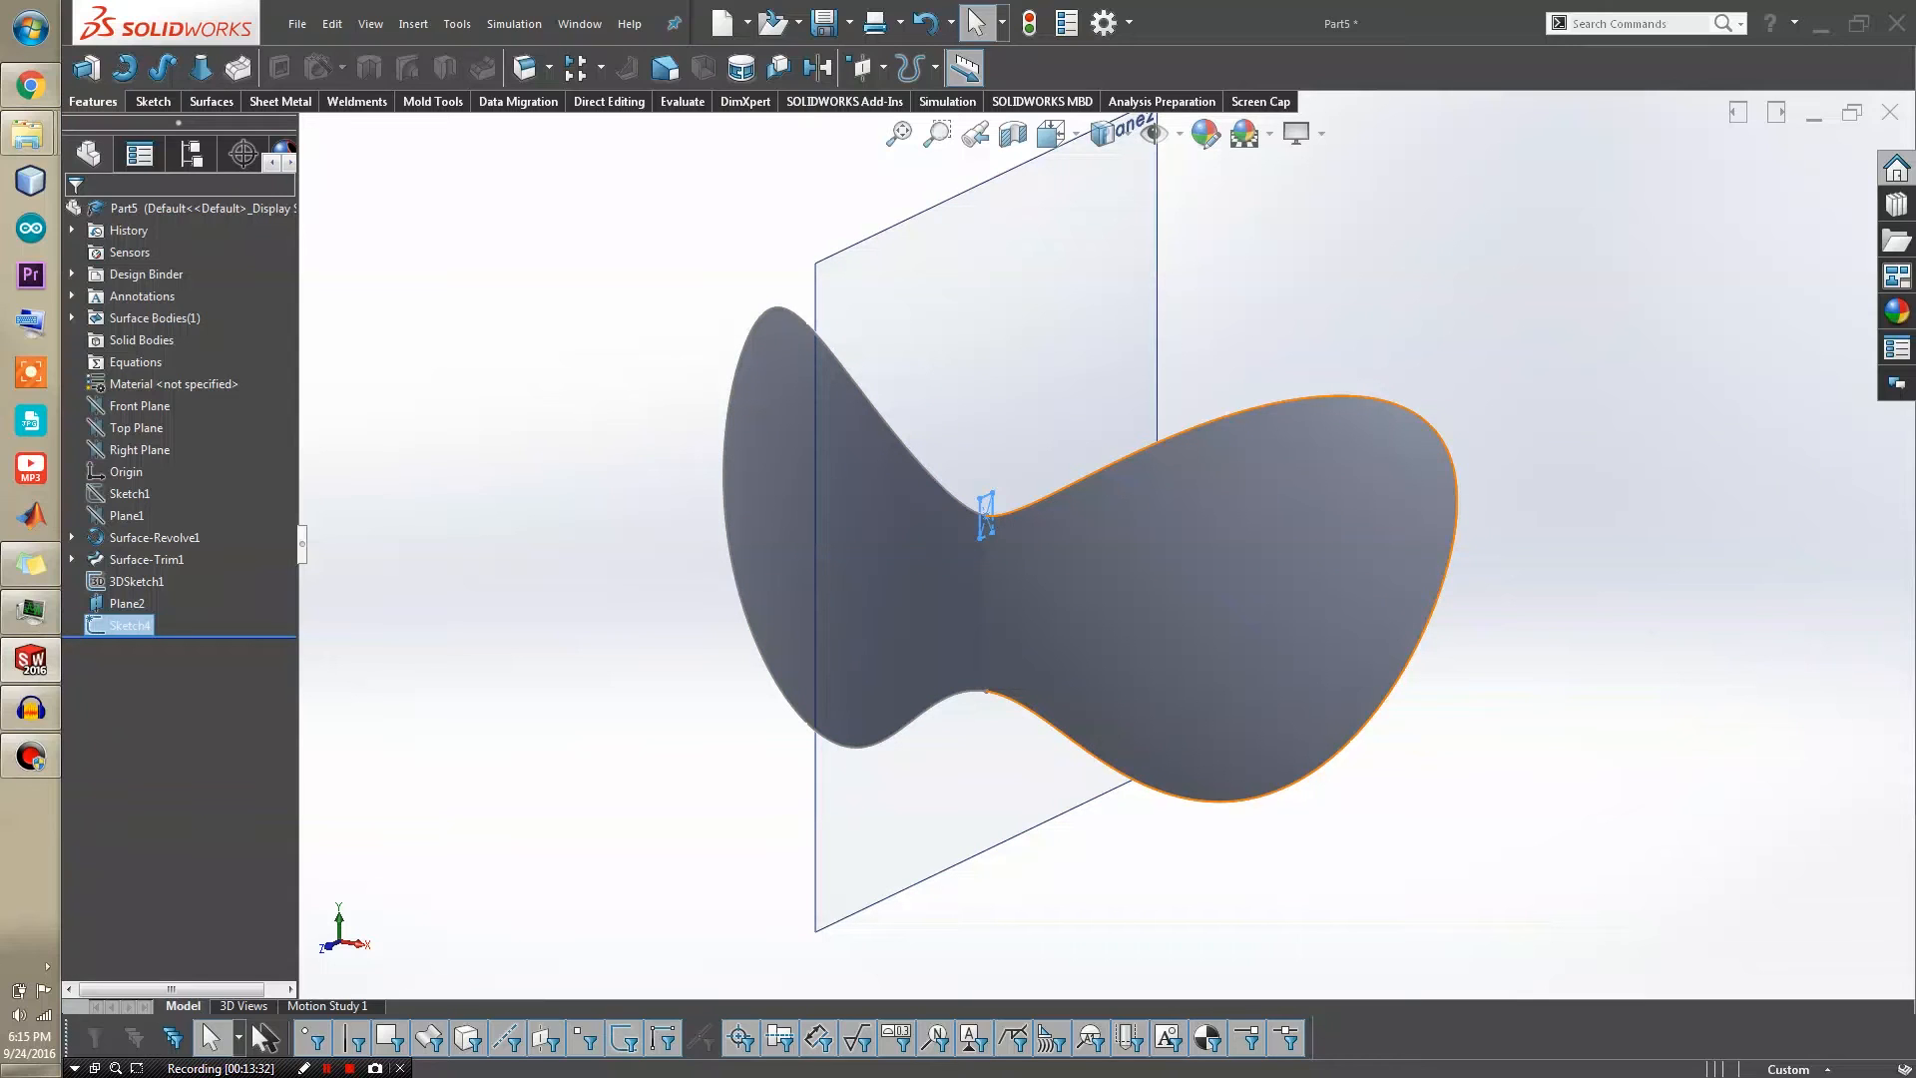
scroll(1105, 539, "up", 3)
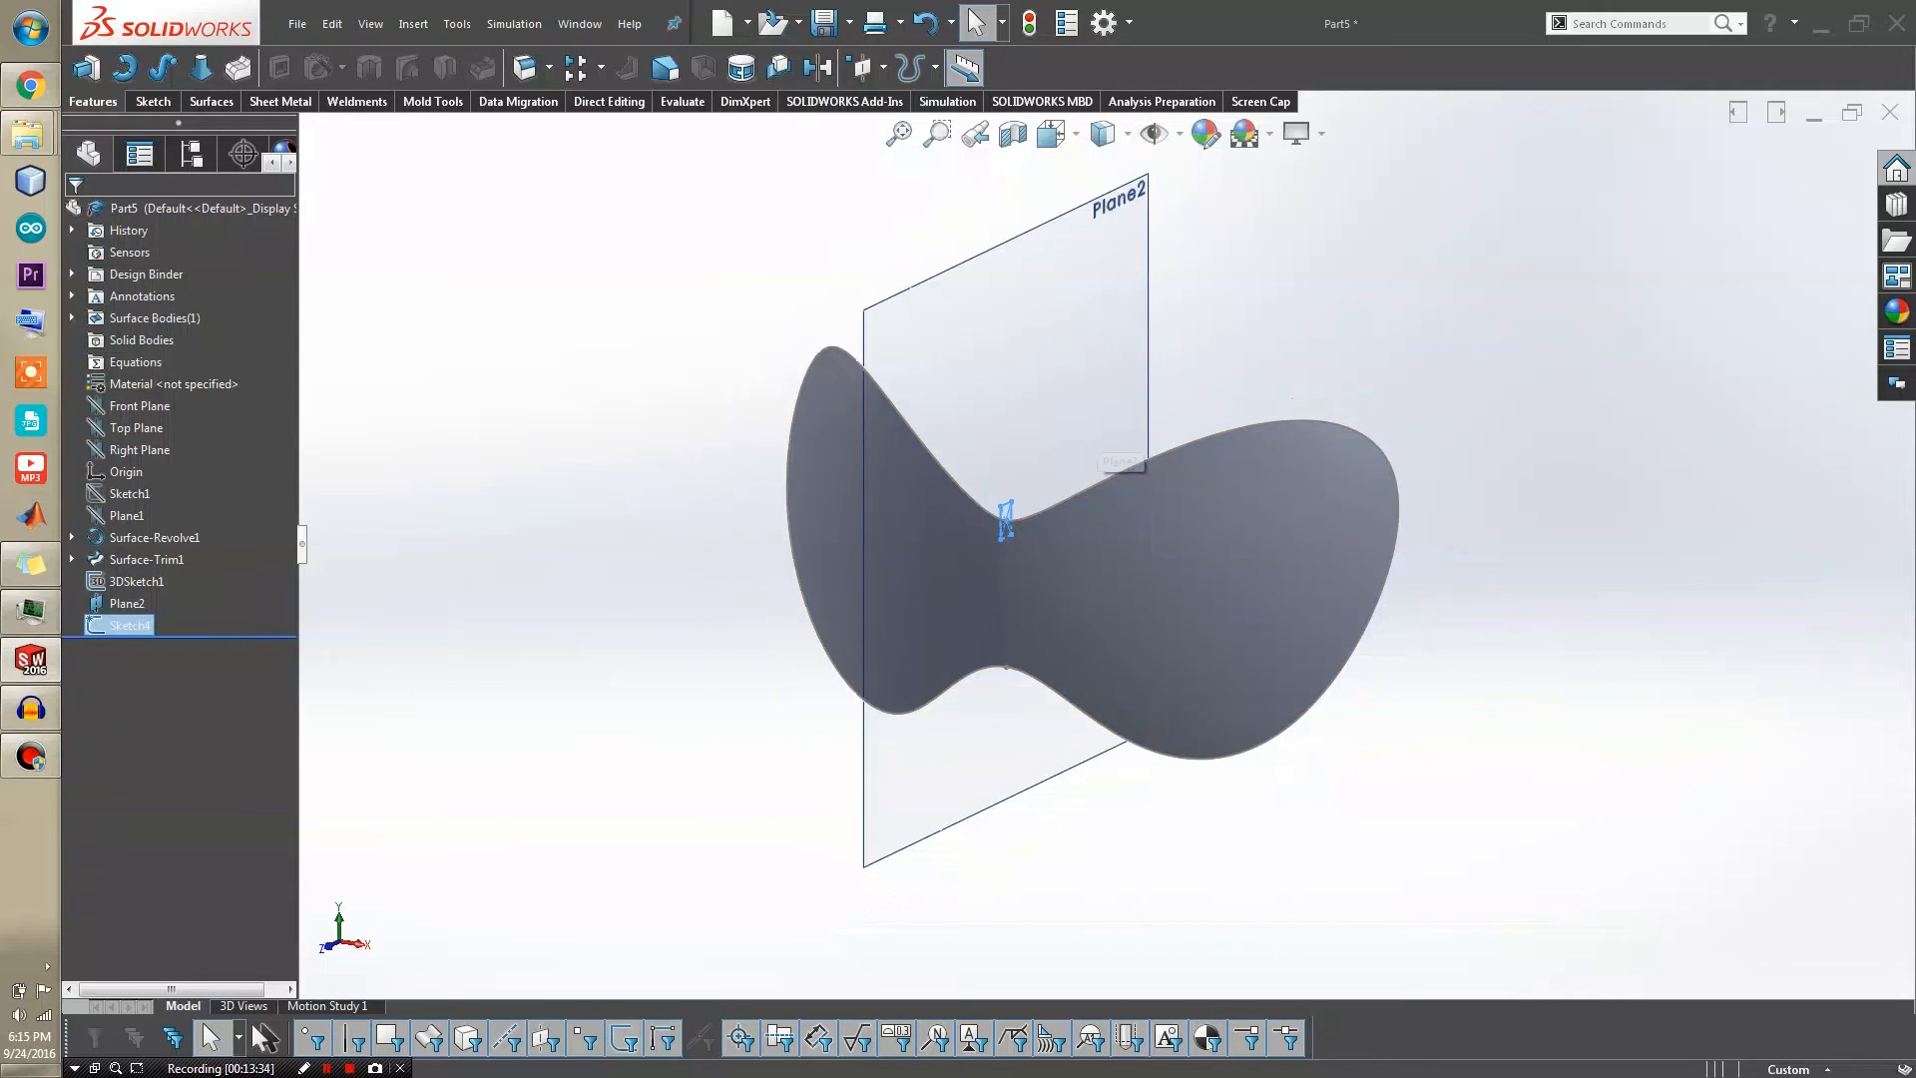
scroll(1101, 437, "down", 3)
scroll(1100, 437, "up", 2)
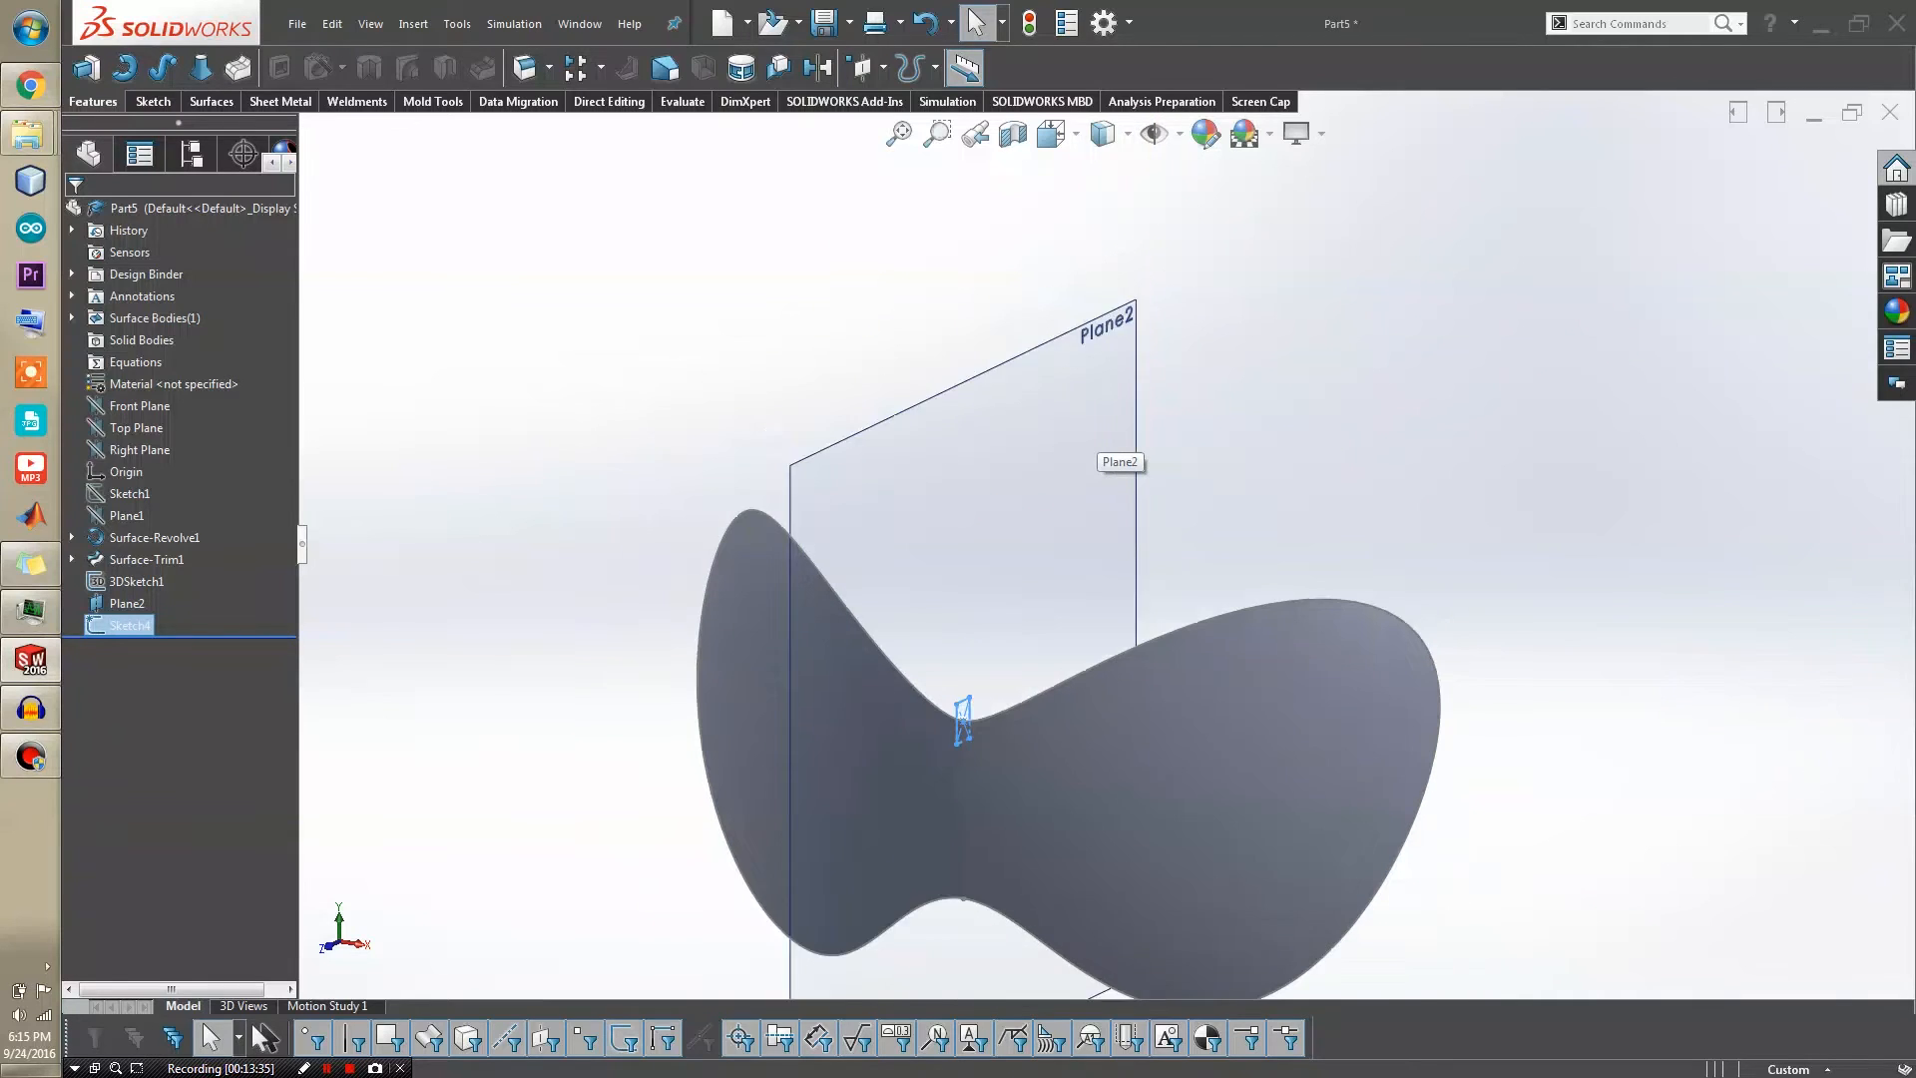
scroll(996, 733, "up", 1)
scroll(996, 733, "down", 1)
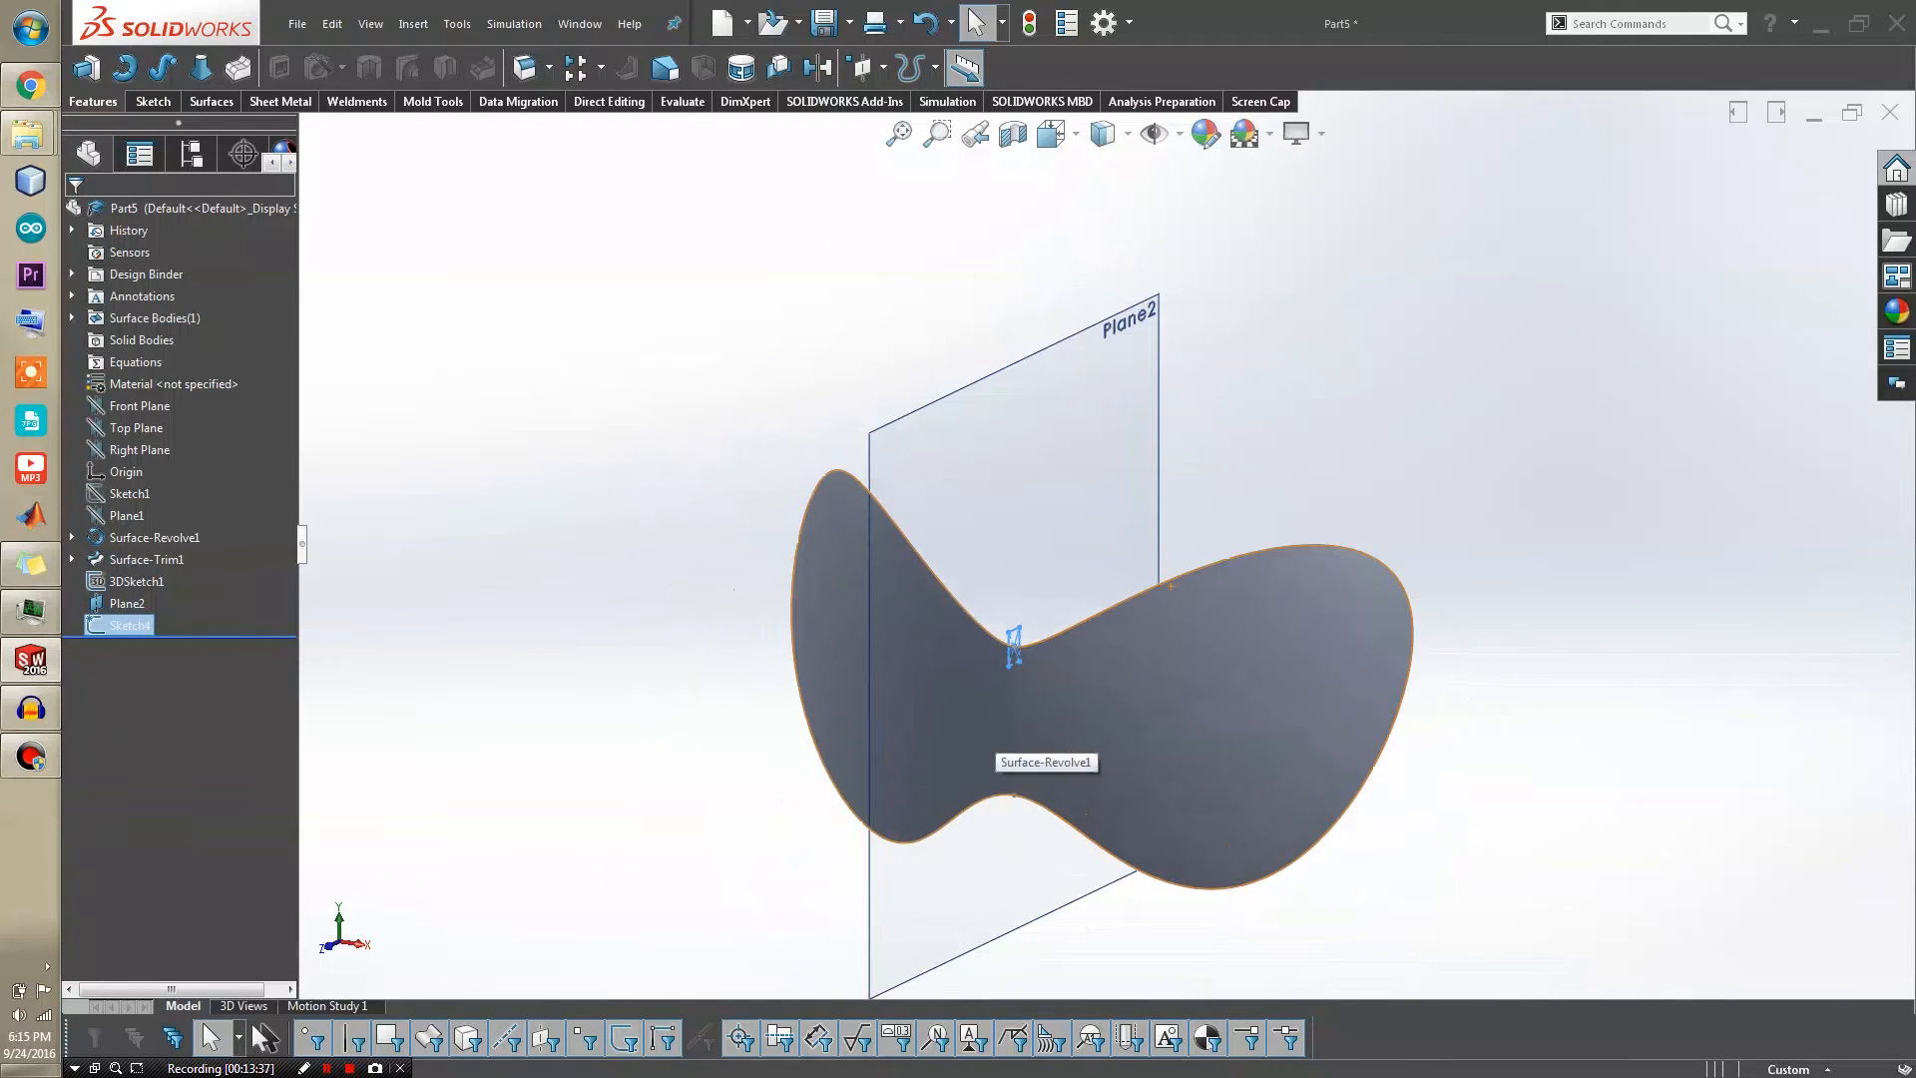
left_click(1156, 329)
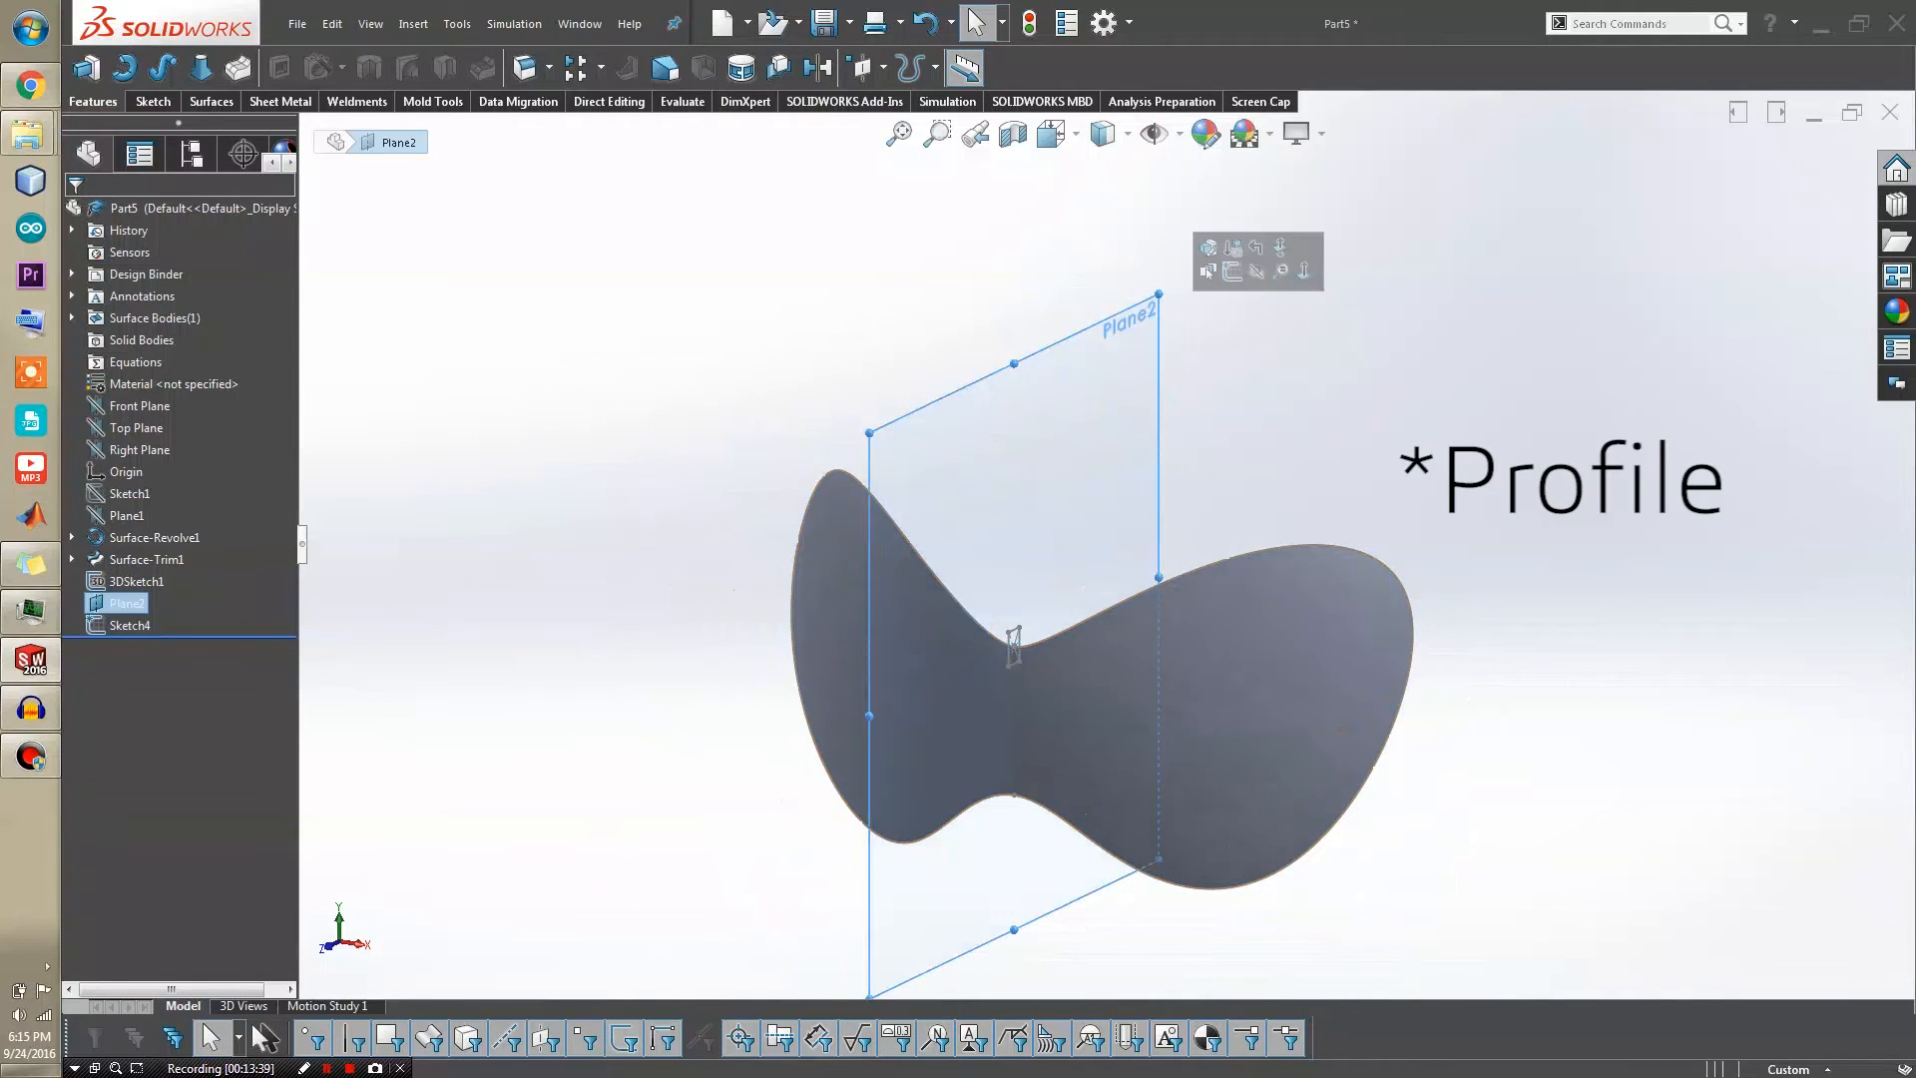
left_click(1256, 271)
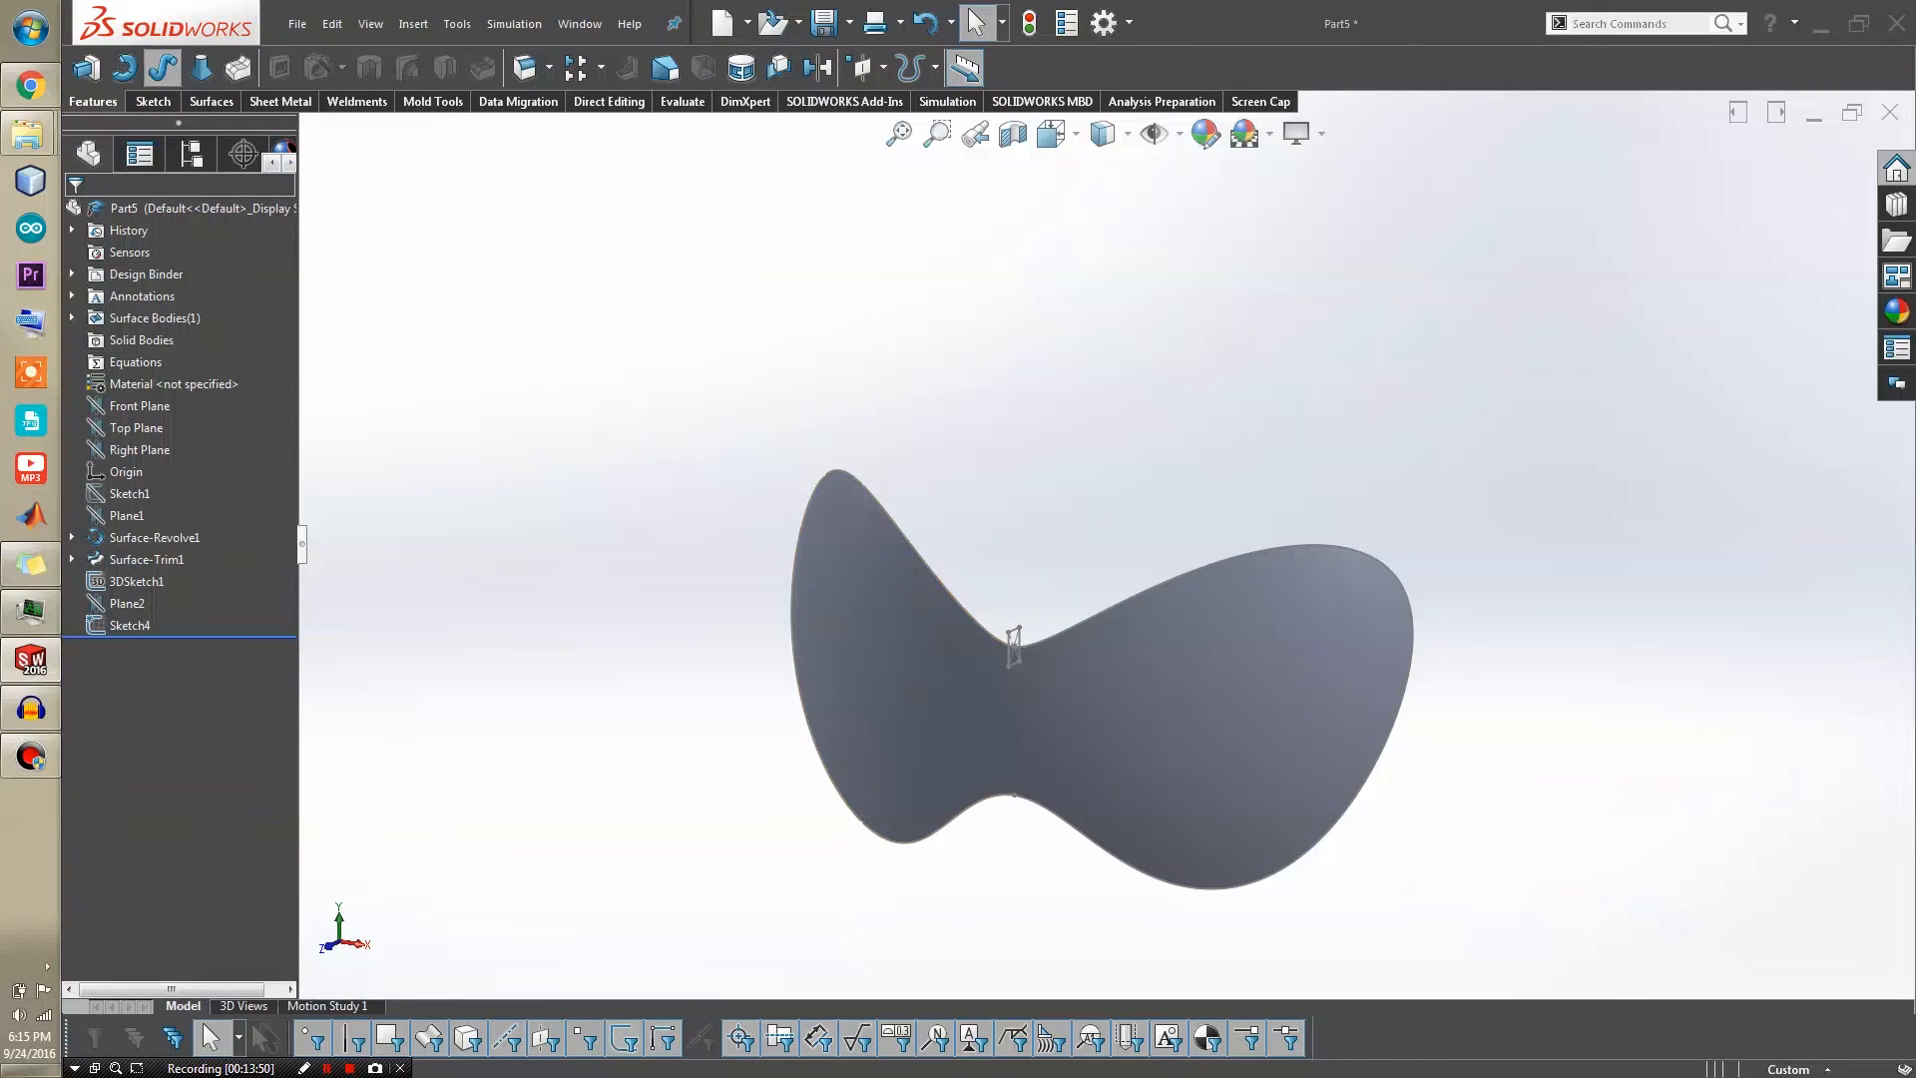
Set up a Sweep of the rectangular profile along the lens edge 3D sketch and inspect its preview from behind
left_click(163, 67)
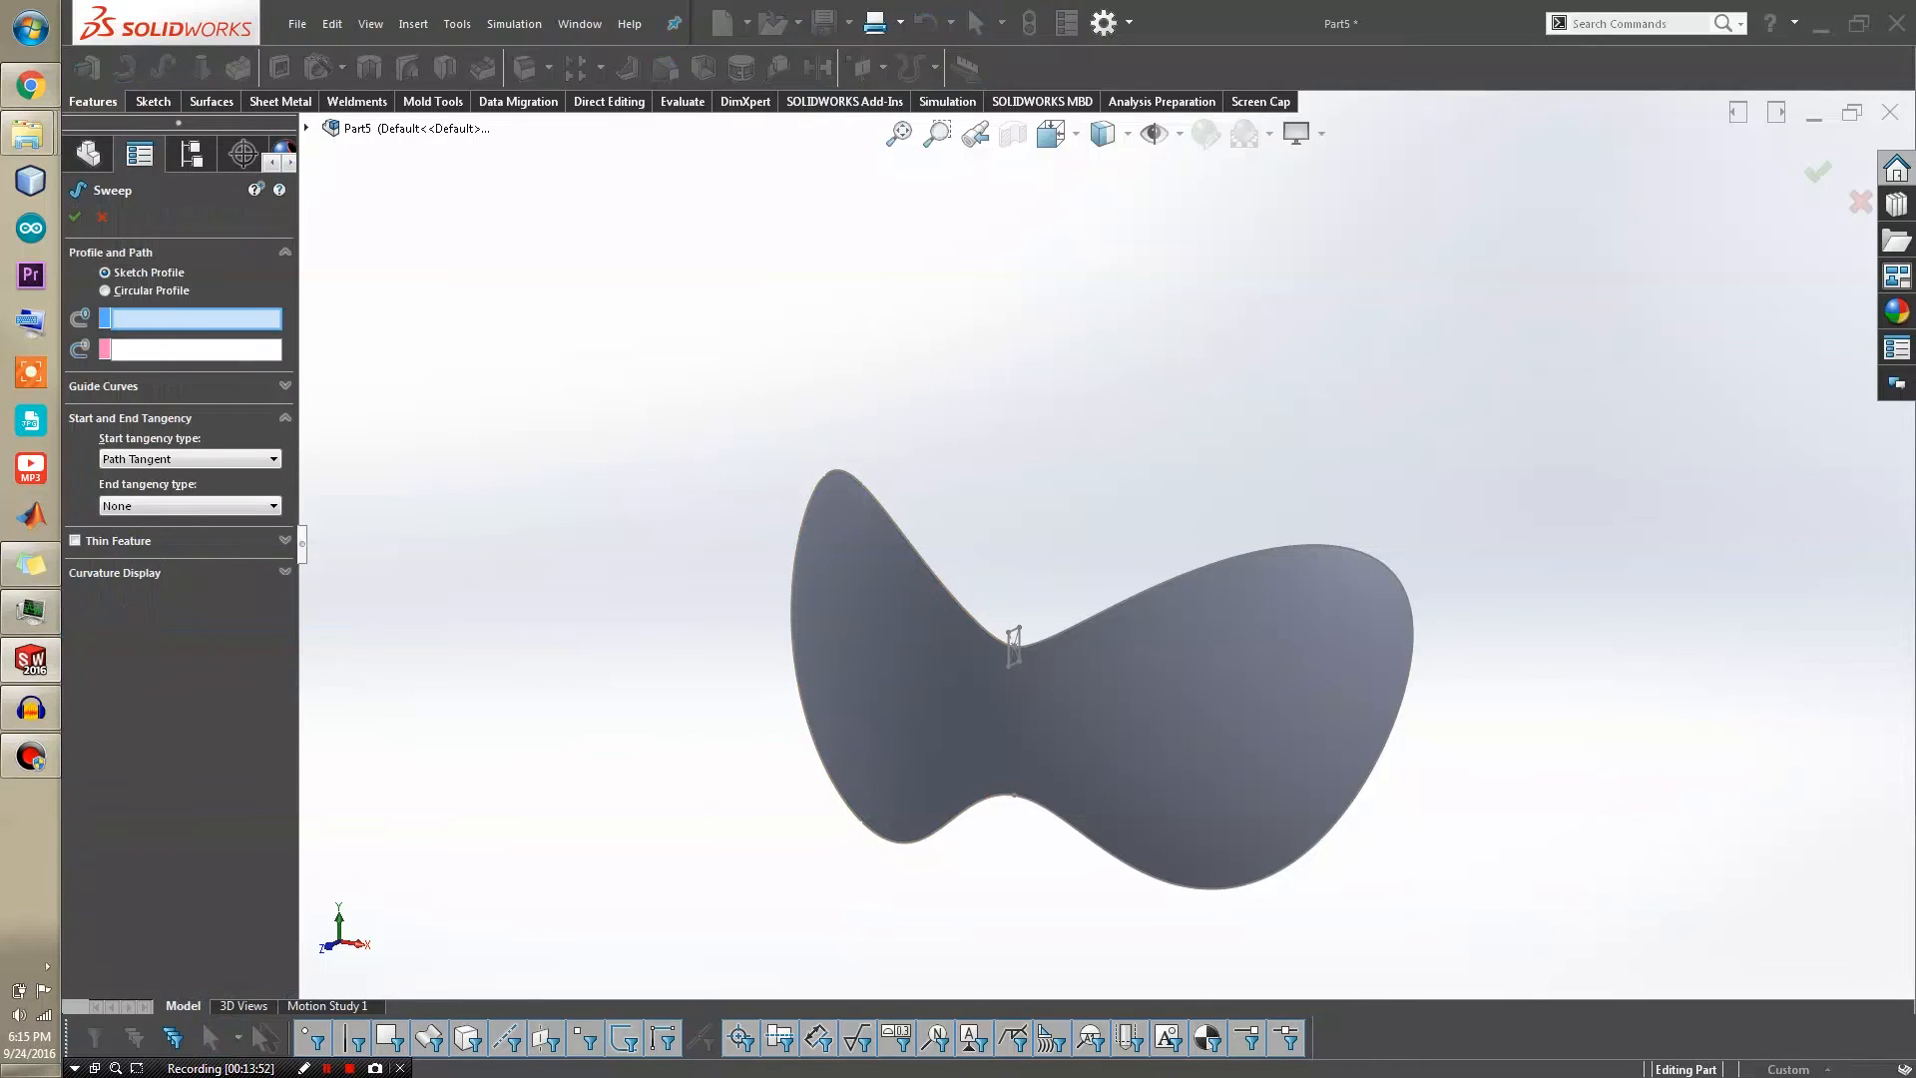
scroll(1026, 636, "down", 3)
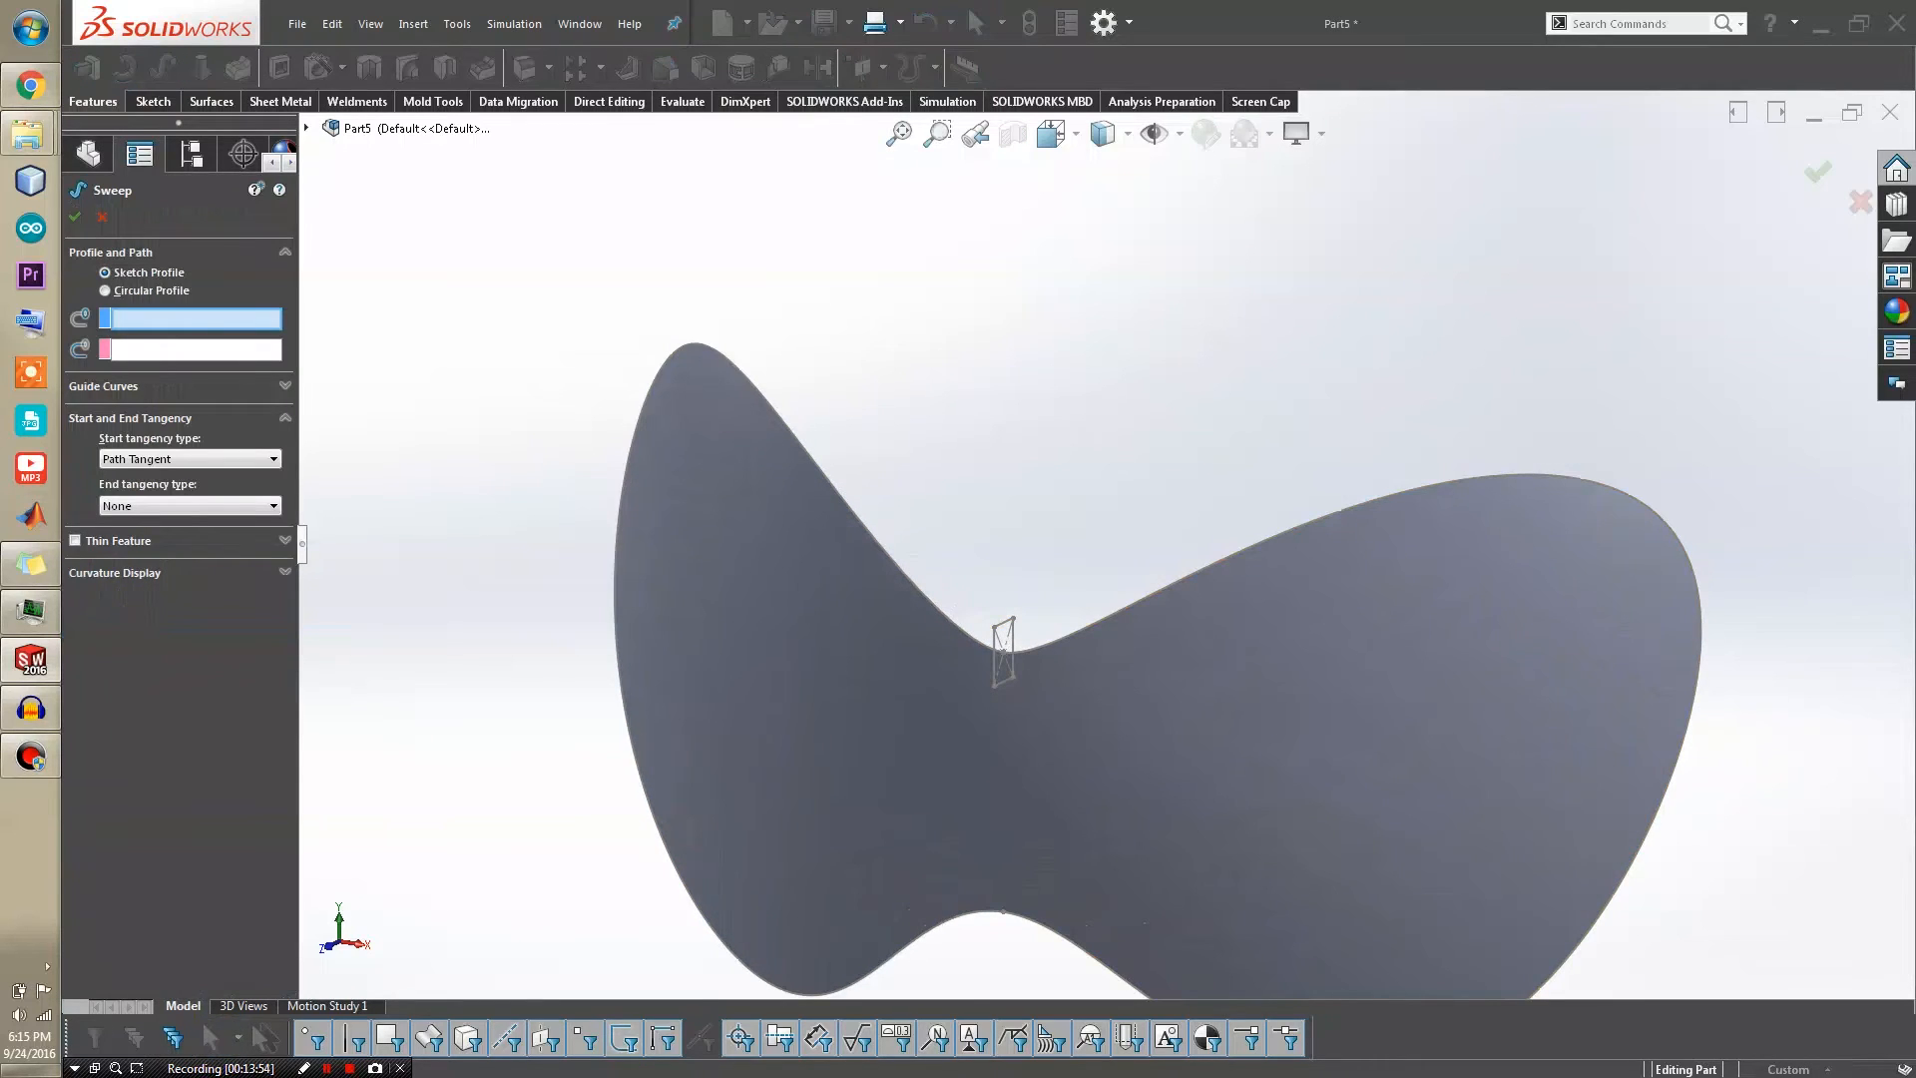
left_click(1006, 622)
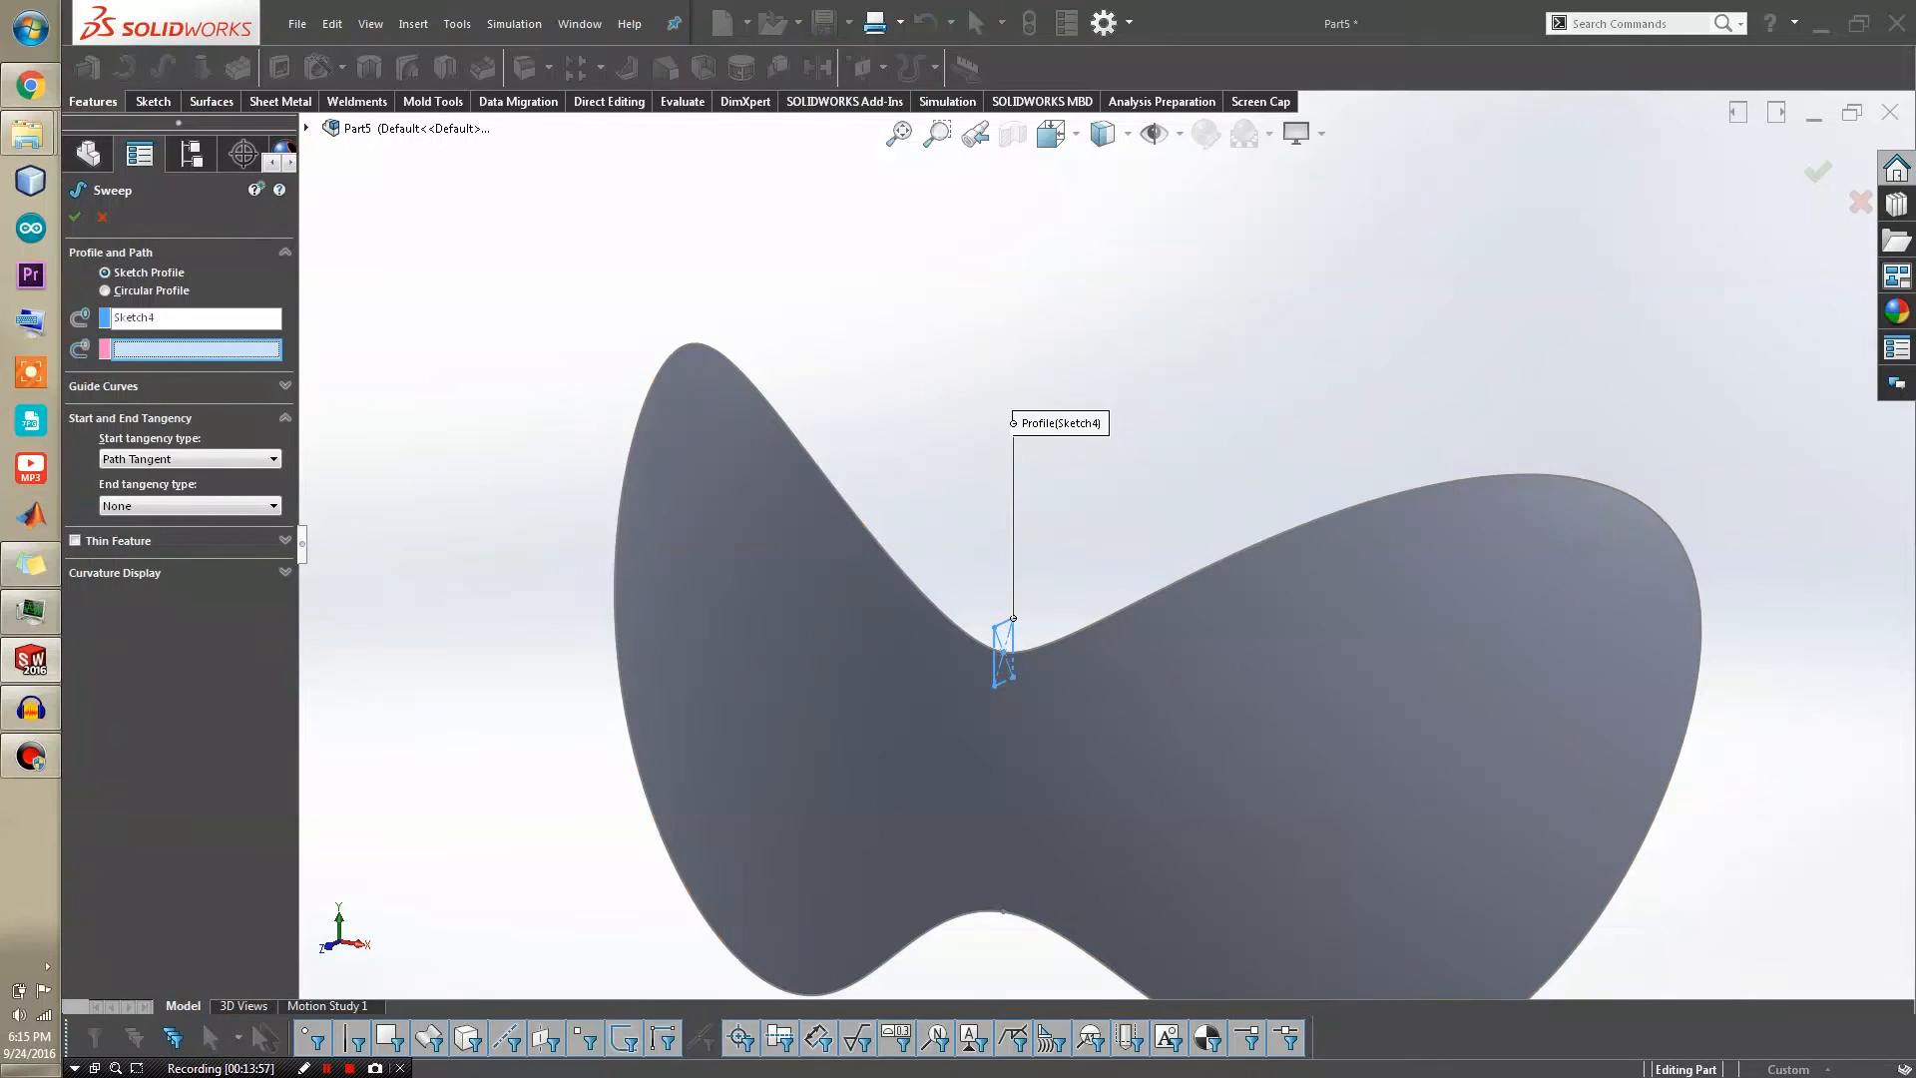
left_click(627, 449)
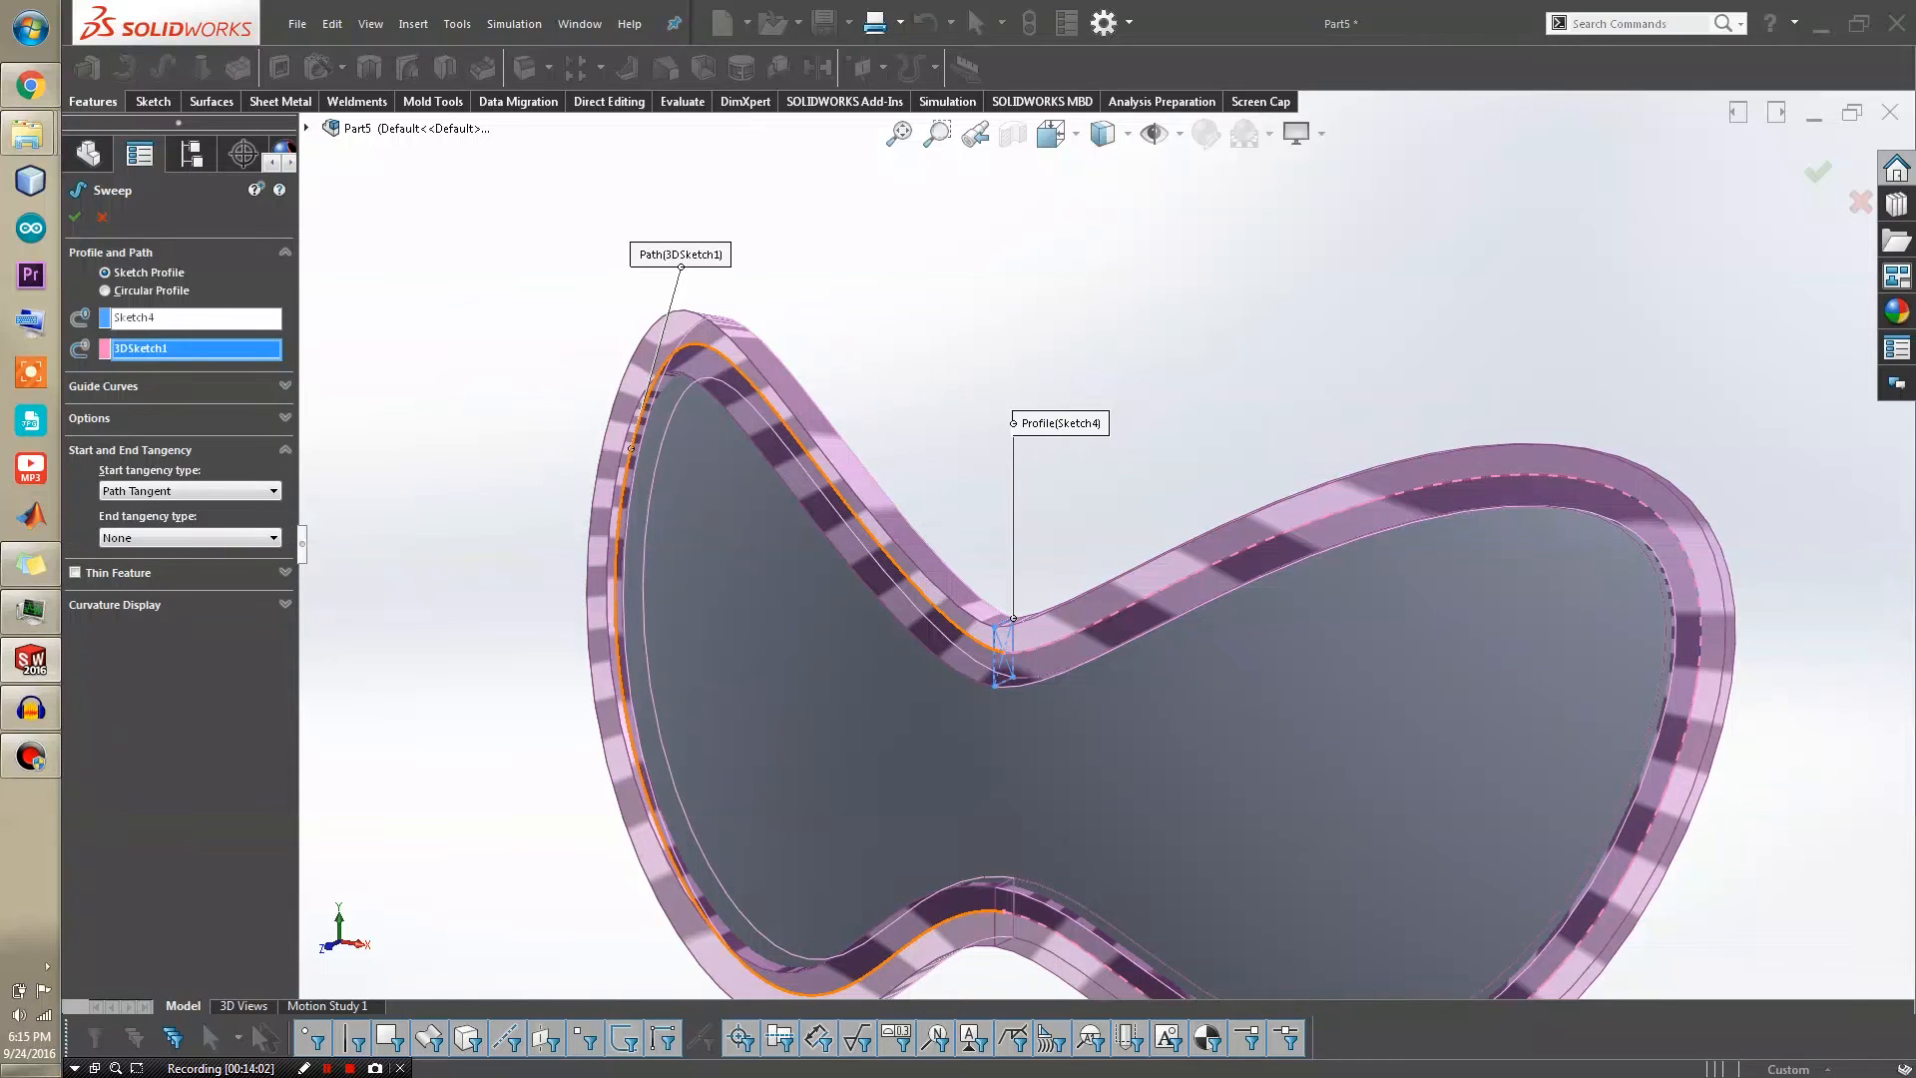
middle_click_drag(738, 638, 1063, 644)
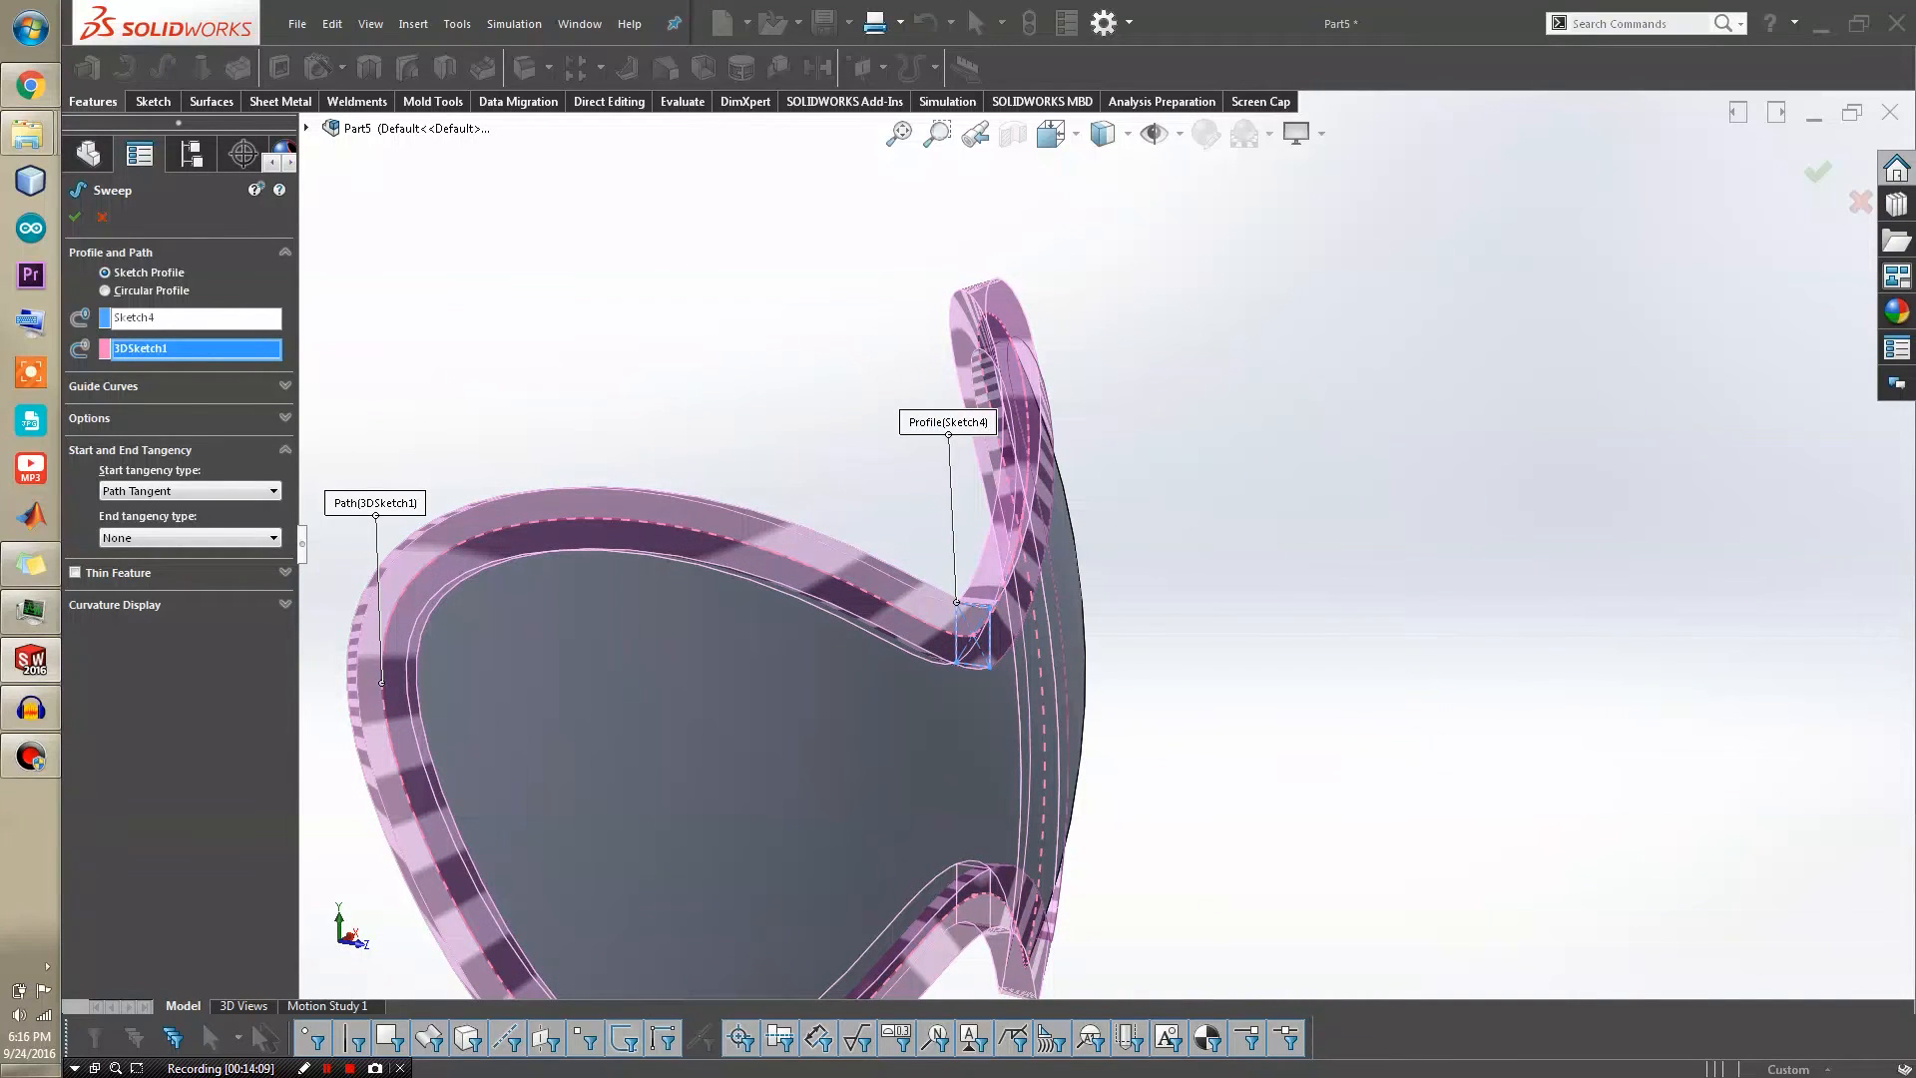
middle_click_drag(998, 639, 1132, 643)
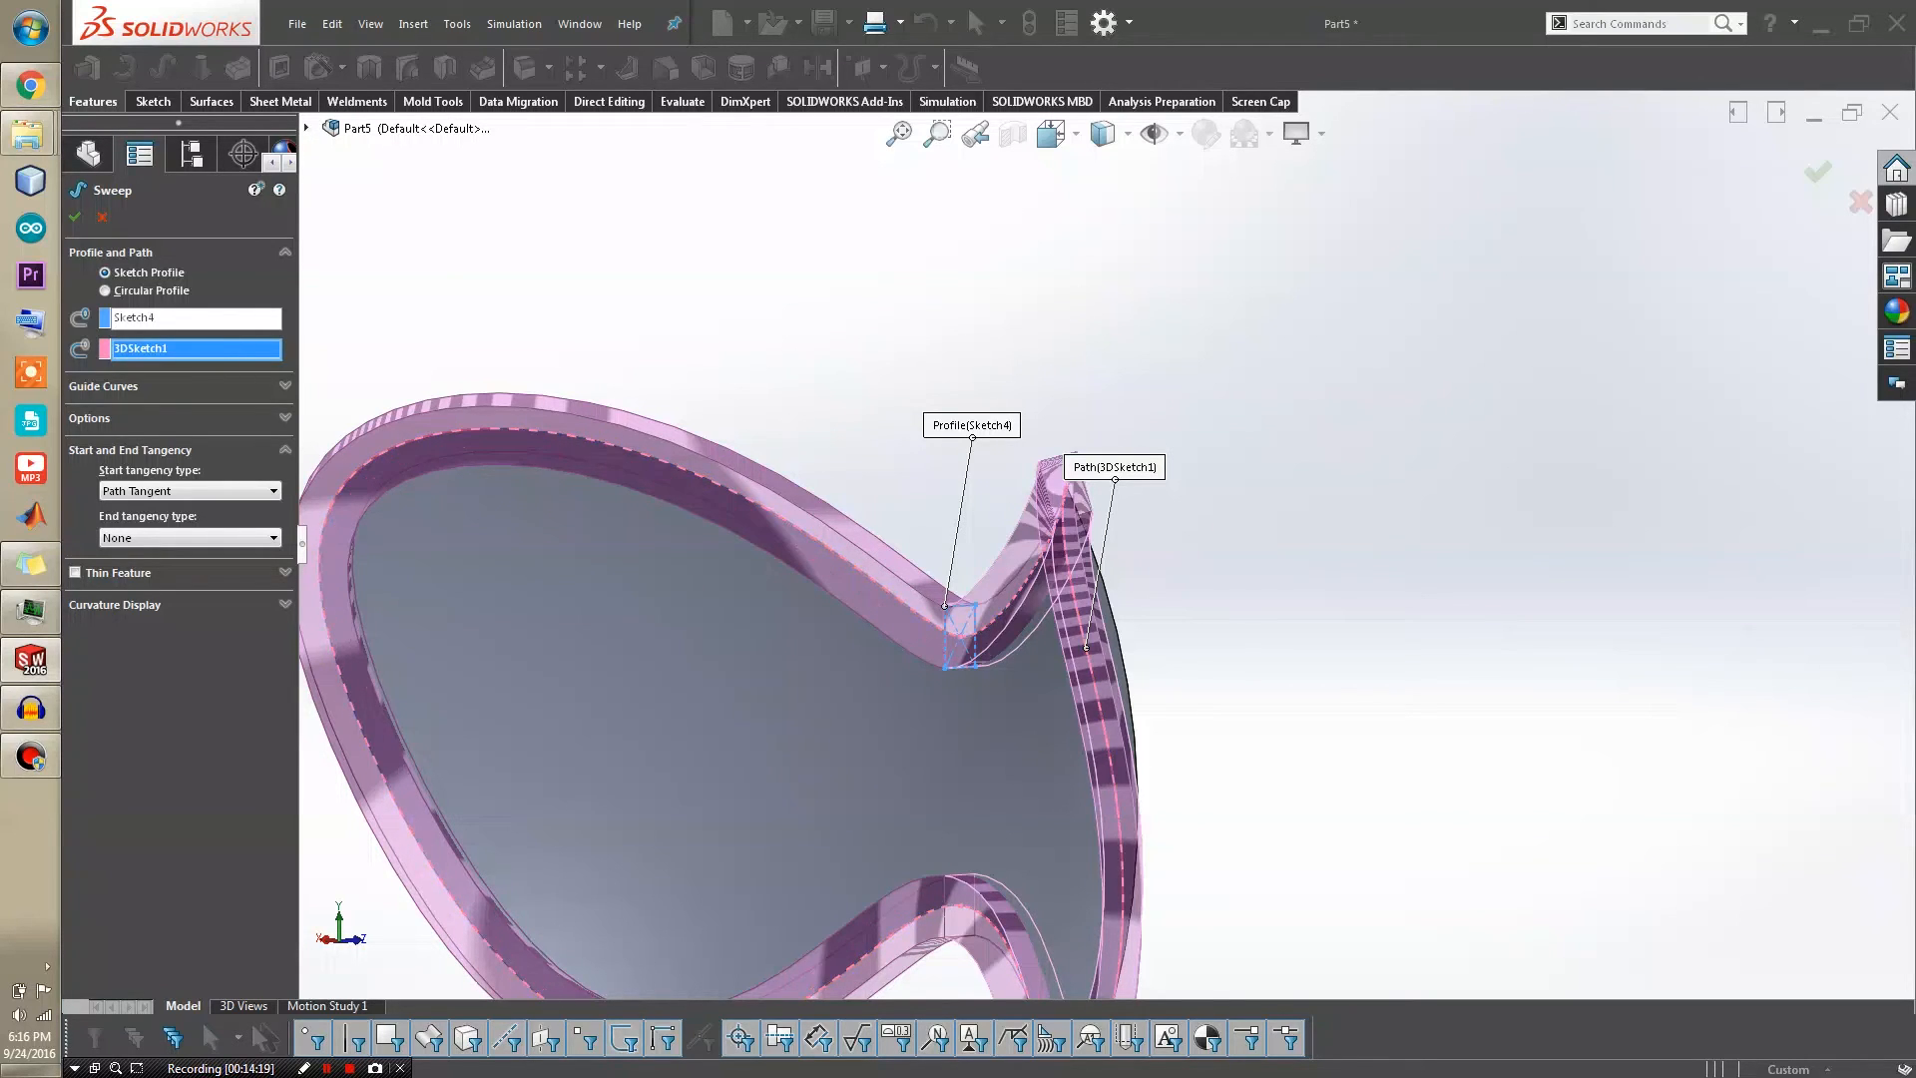
key("z")
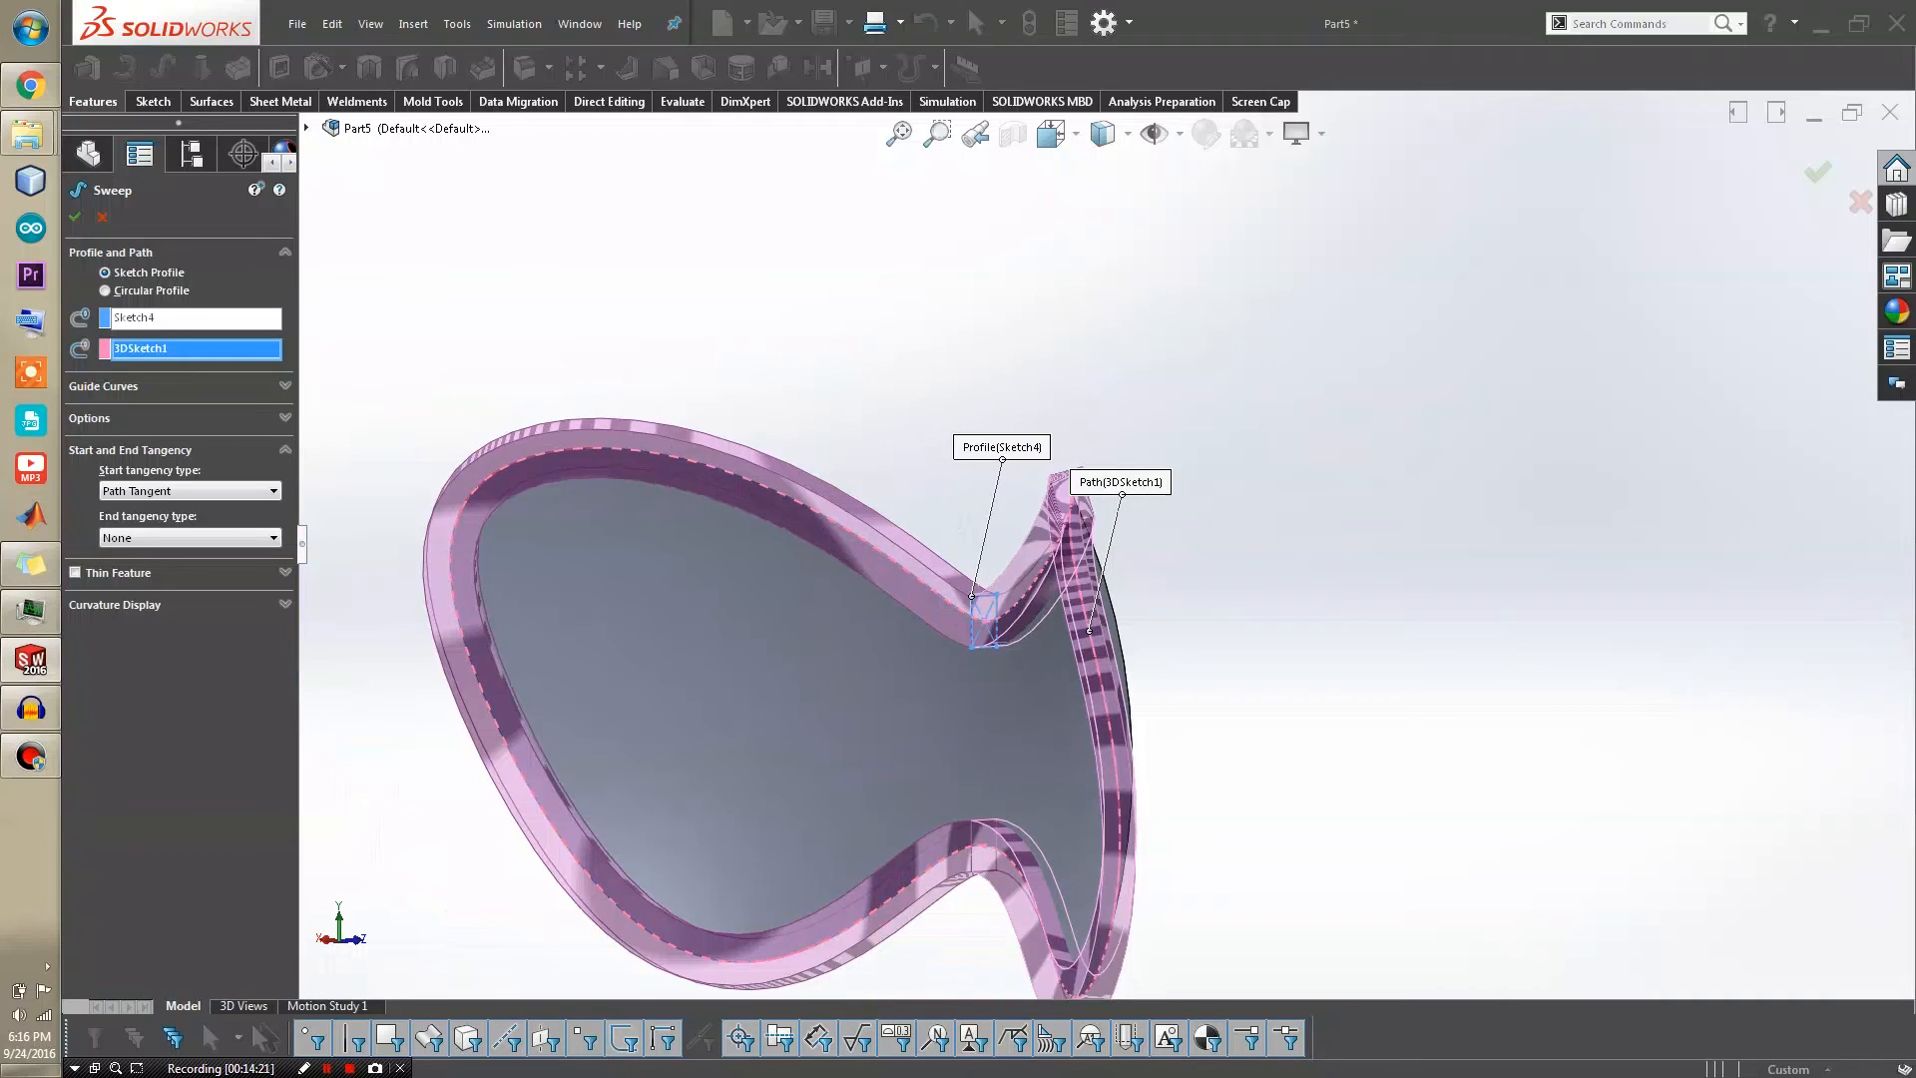
Examine the Sweep's guide curve settings and the available profile orientation and profile twist choices
left_click(284, 385)
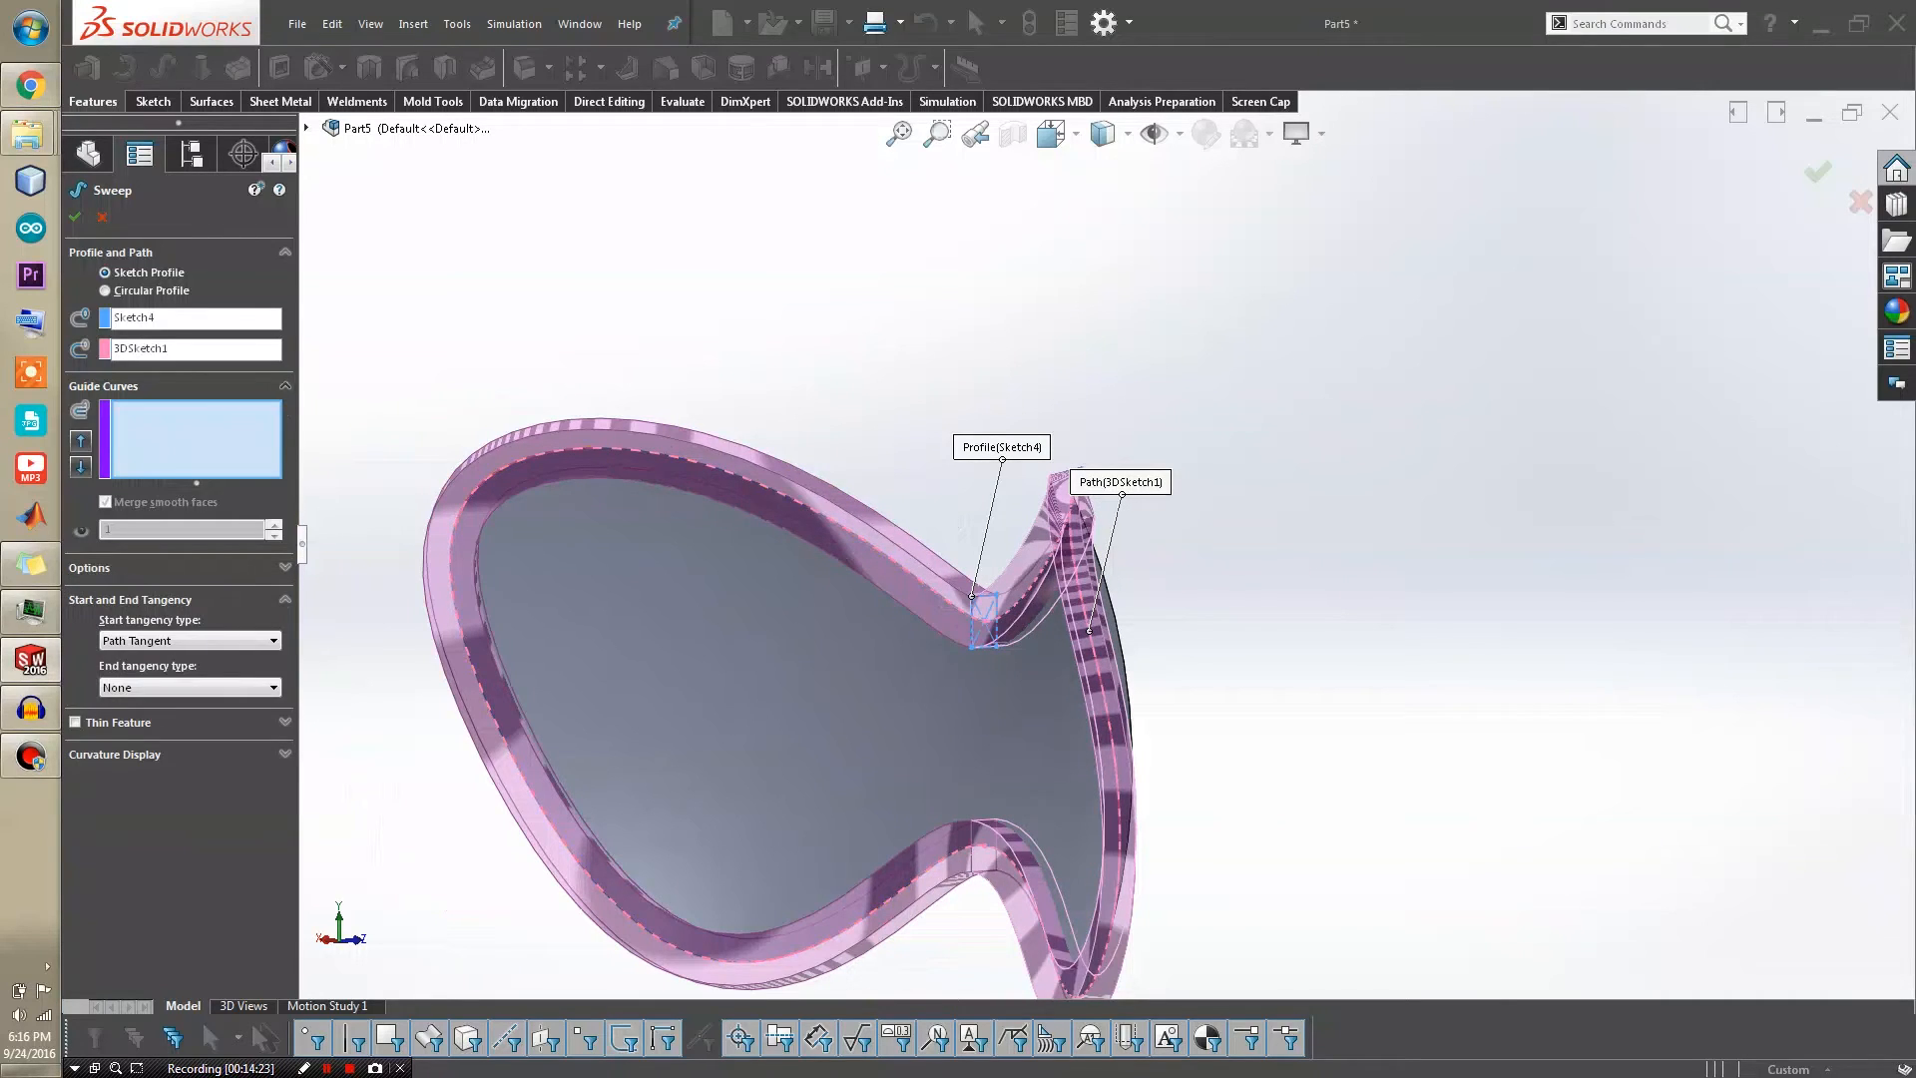
left_click(285, 385)
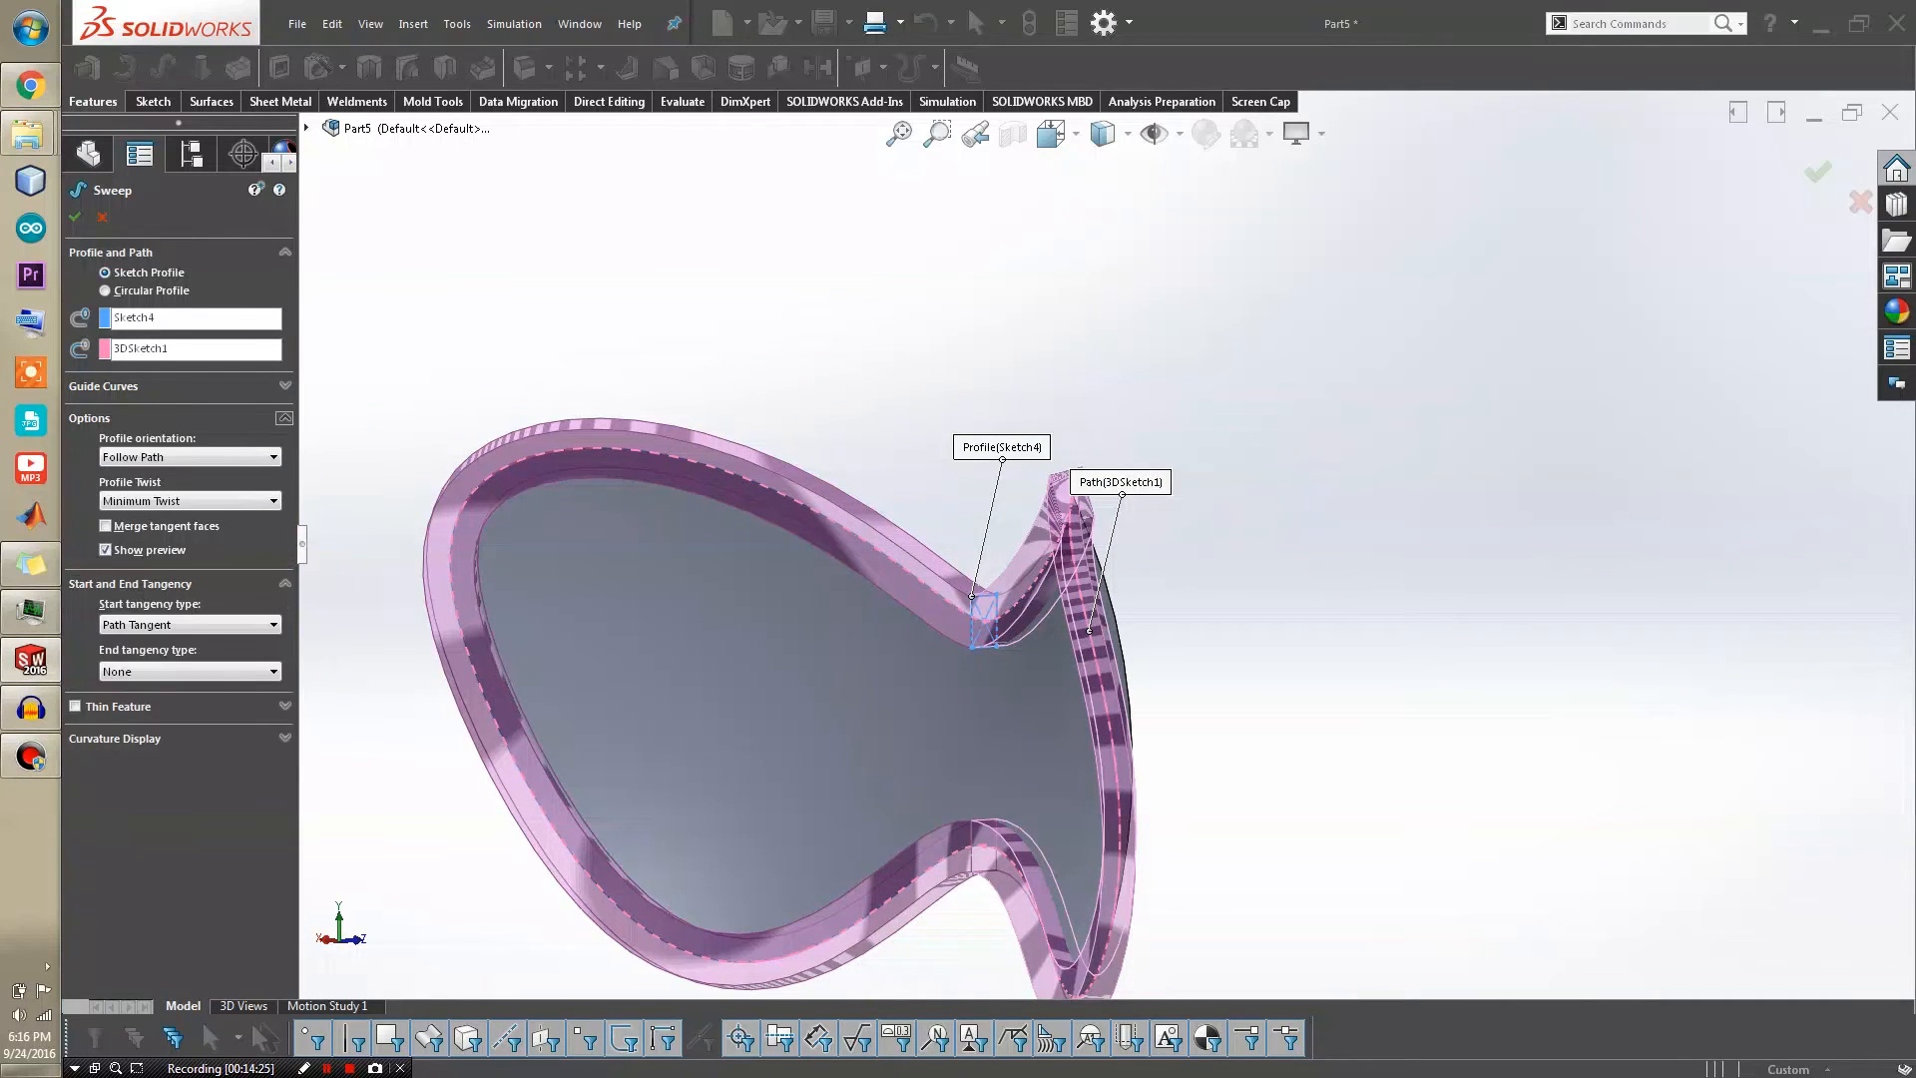
left_click(273, 500)
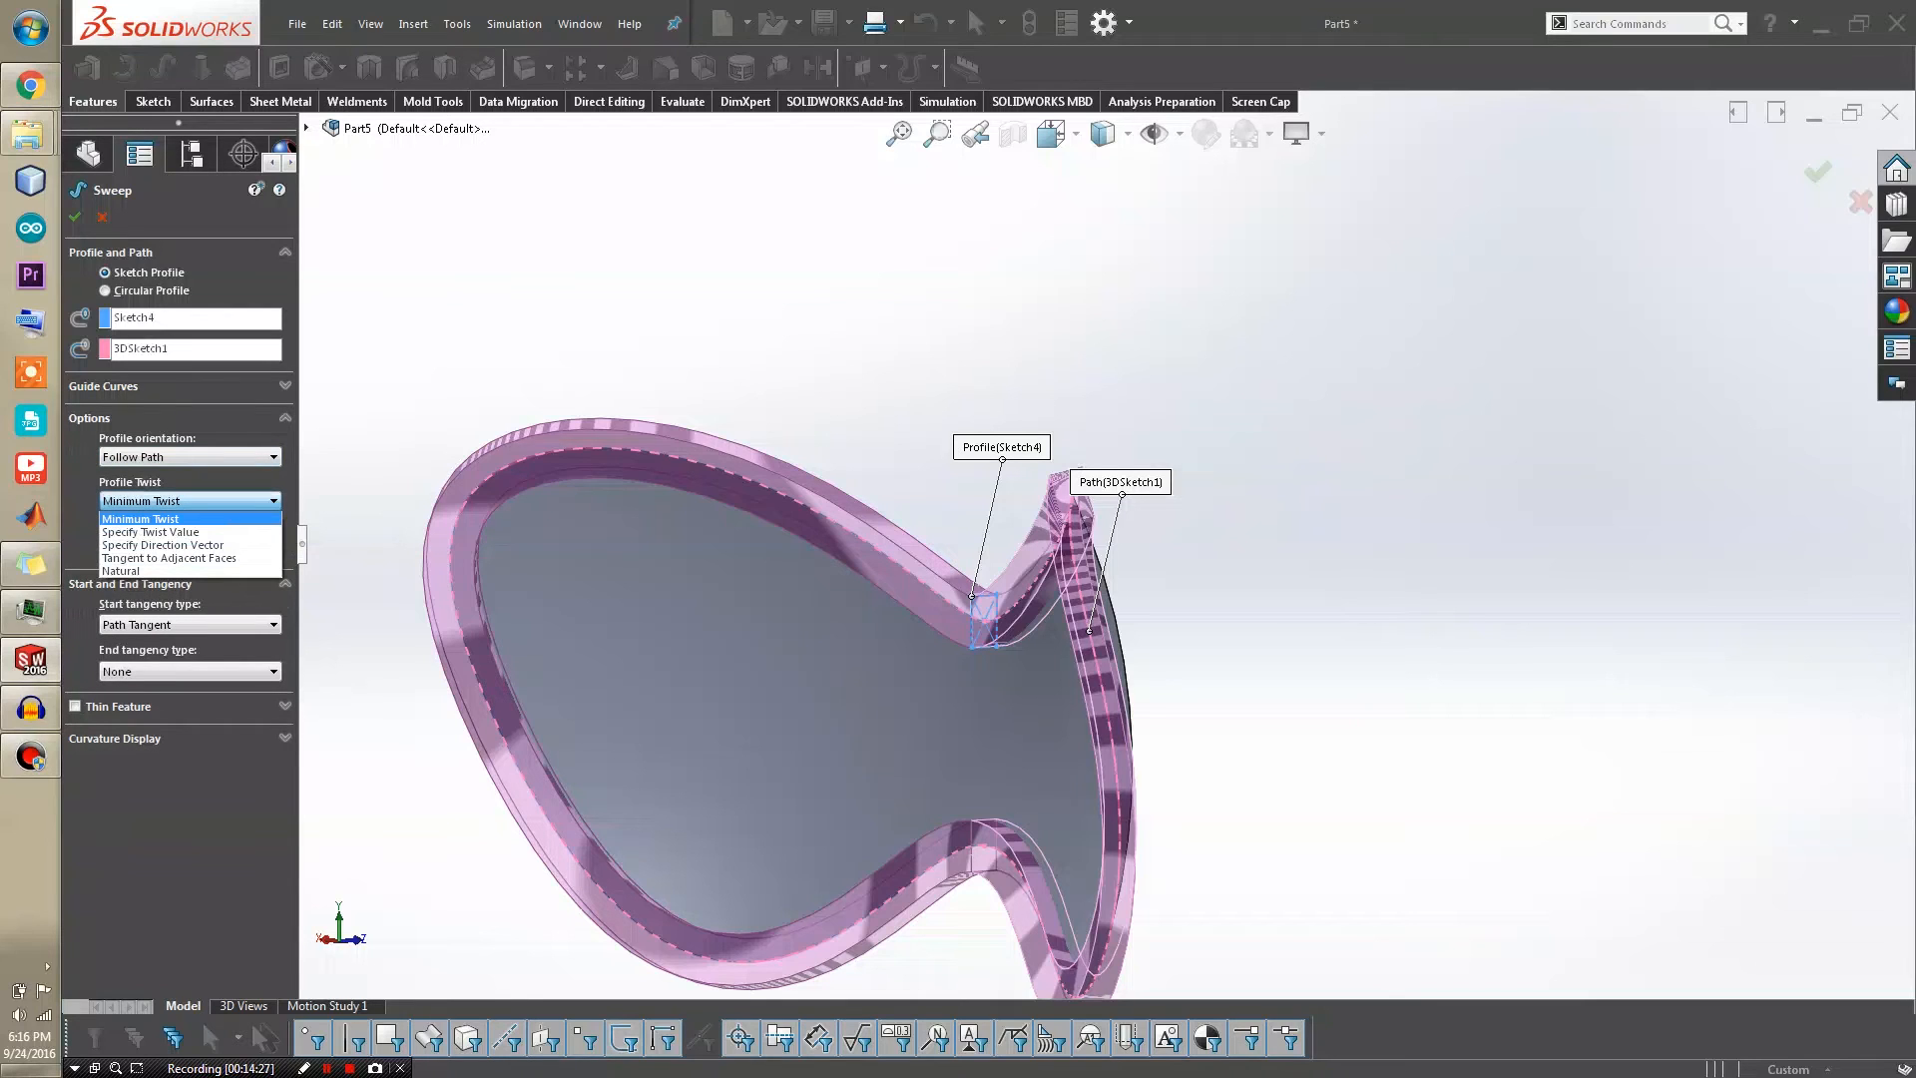
left_click(273, 500)
left_click(273, 457)
left_click(273, 457)
left_click(274, 500)
left_click(274, 500)
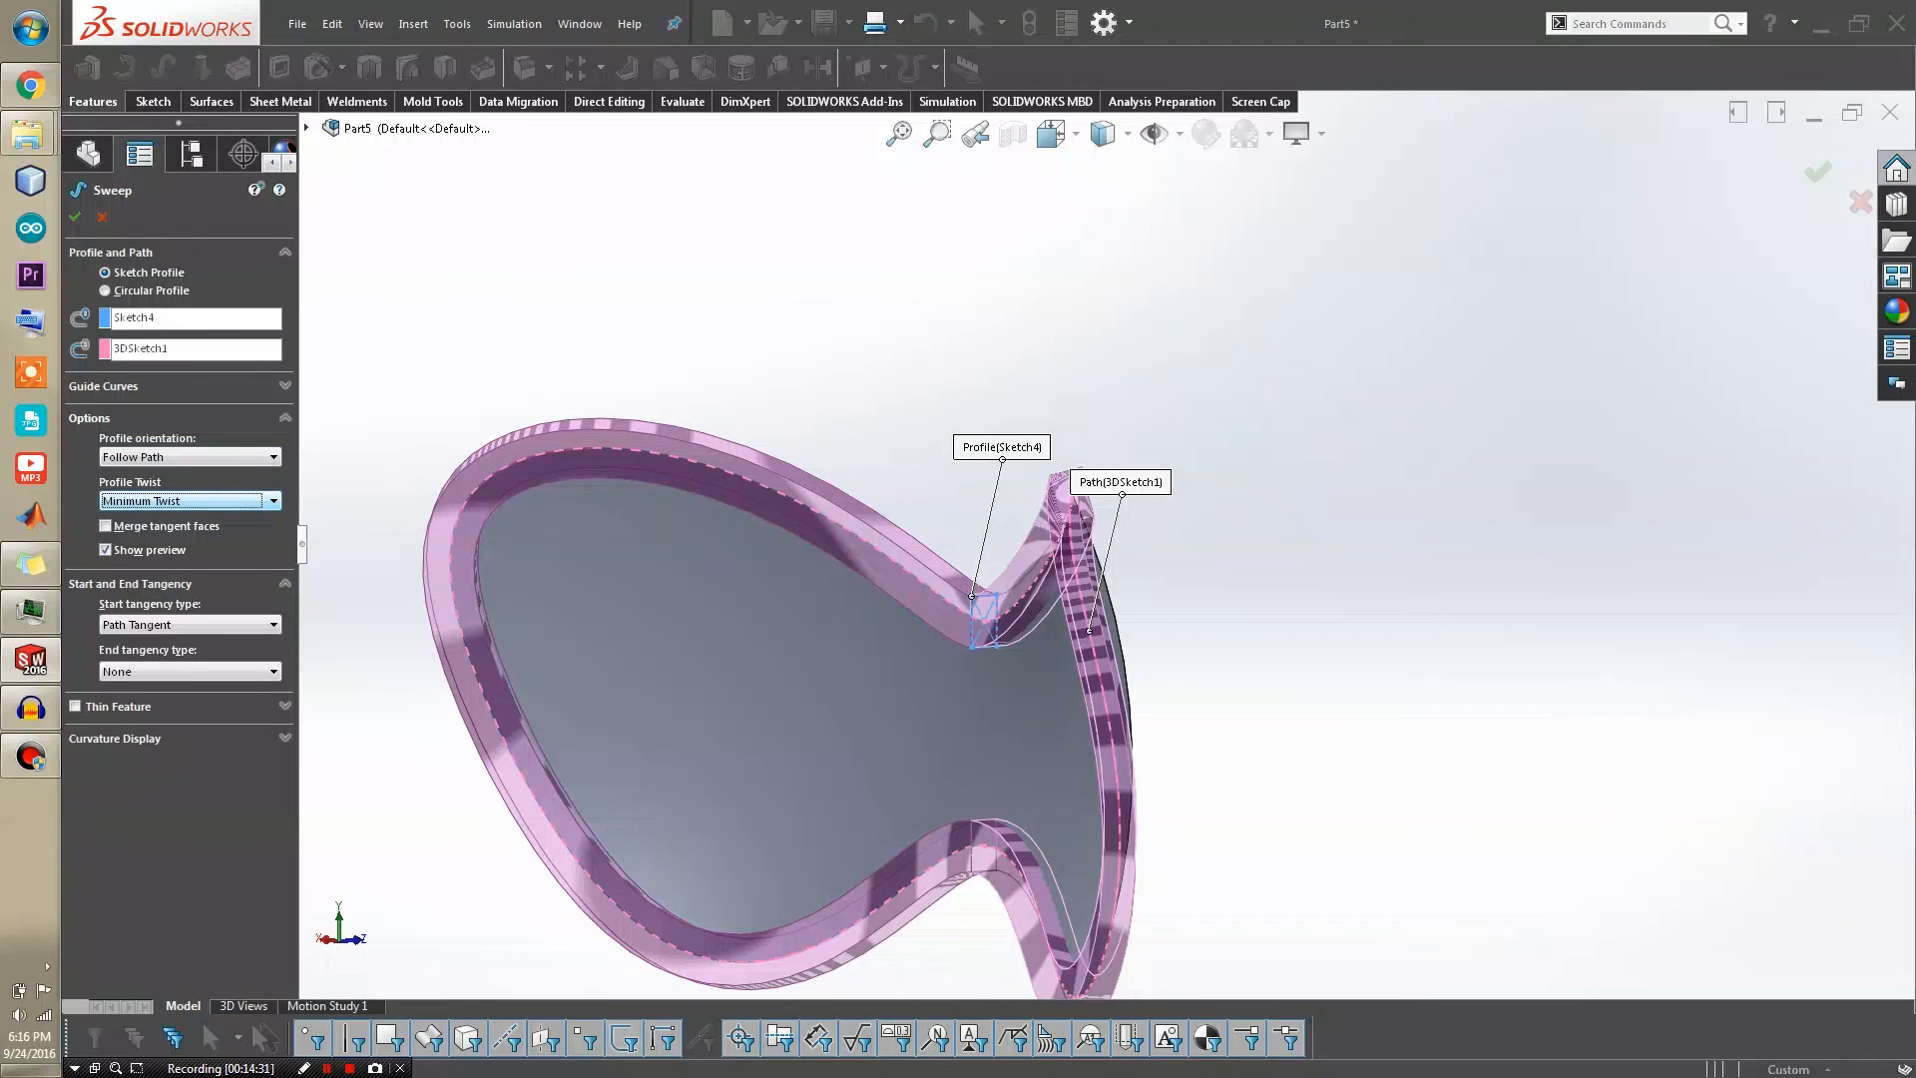
left_click(274, 499)
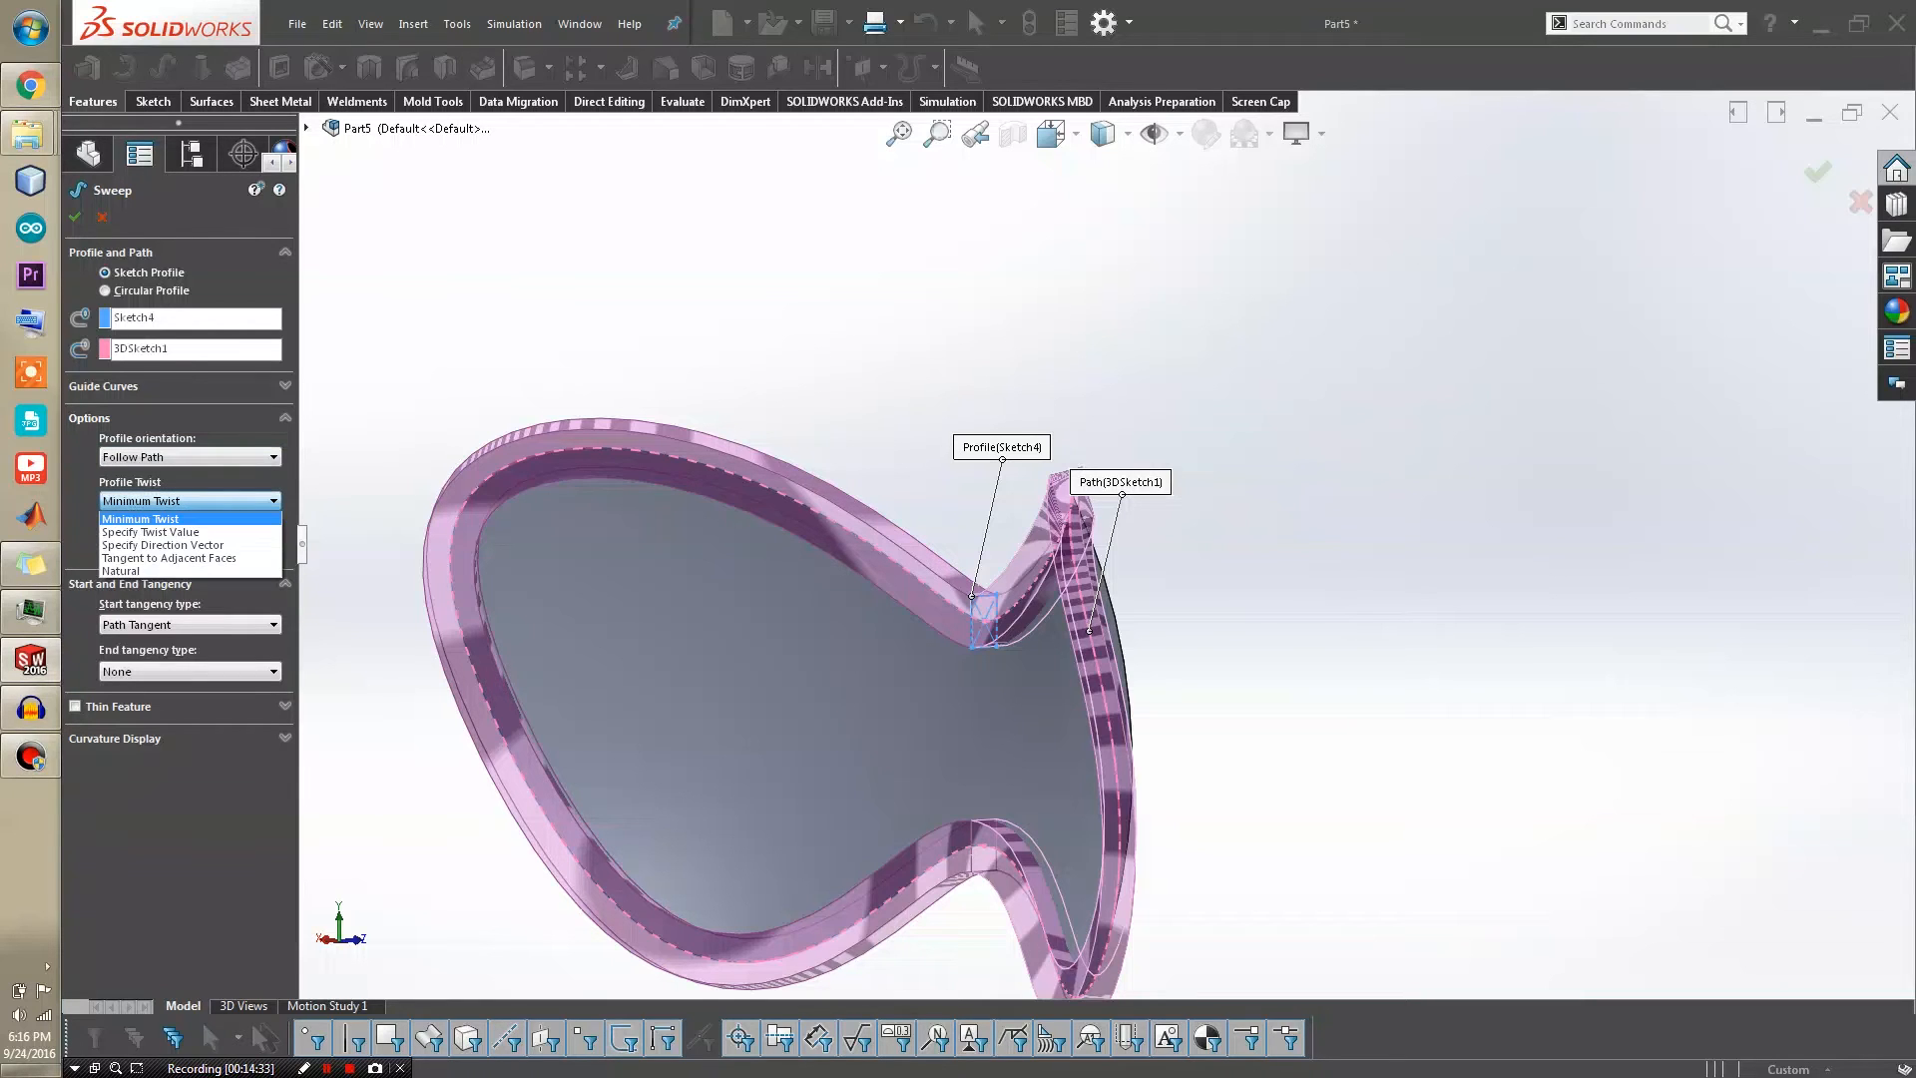
key("Escape")
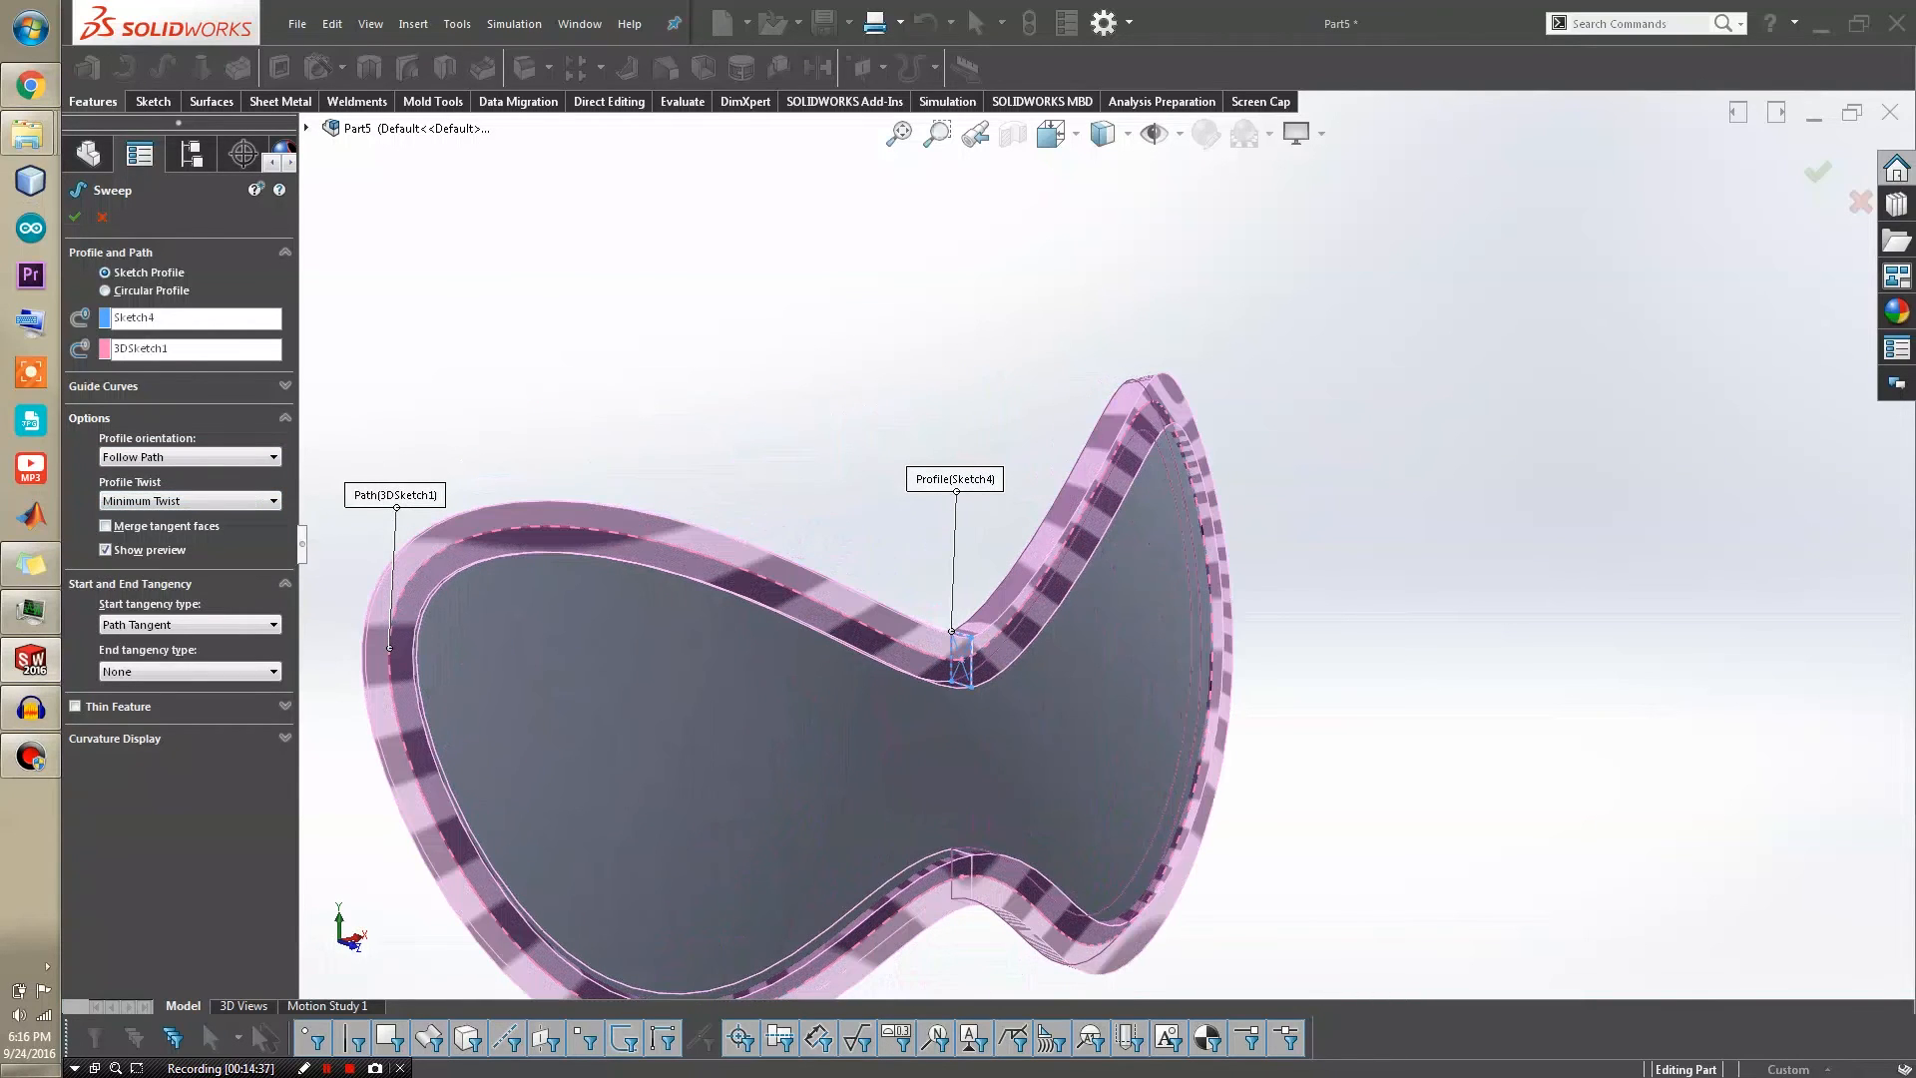
Accept the Sweep with Follow Path orientation and Minimum Twist, and view the goggle frame from the front
left_click(75, 216)
scroll(1118, 537, "up", 2)
middle_click_drag(1118, 537, 934, 522)
left_click_drag(325, 6, 566, 1)
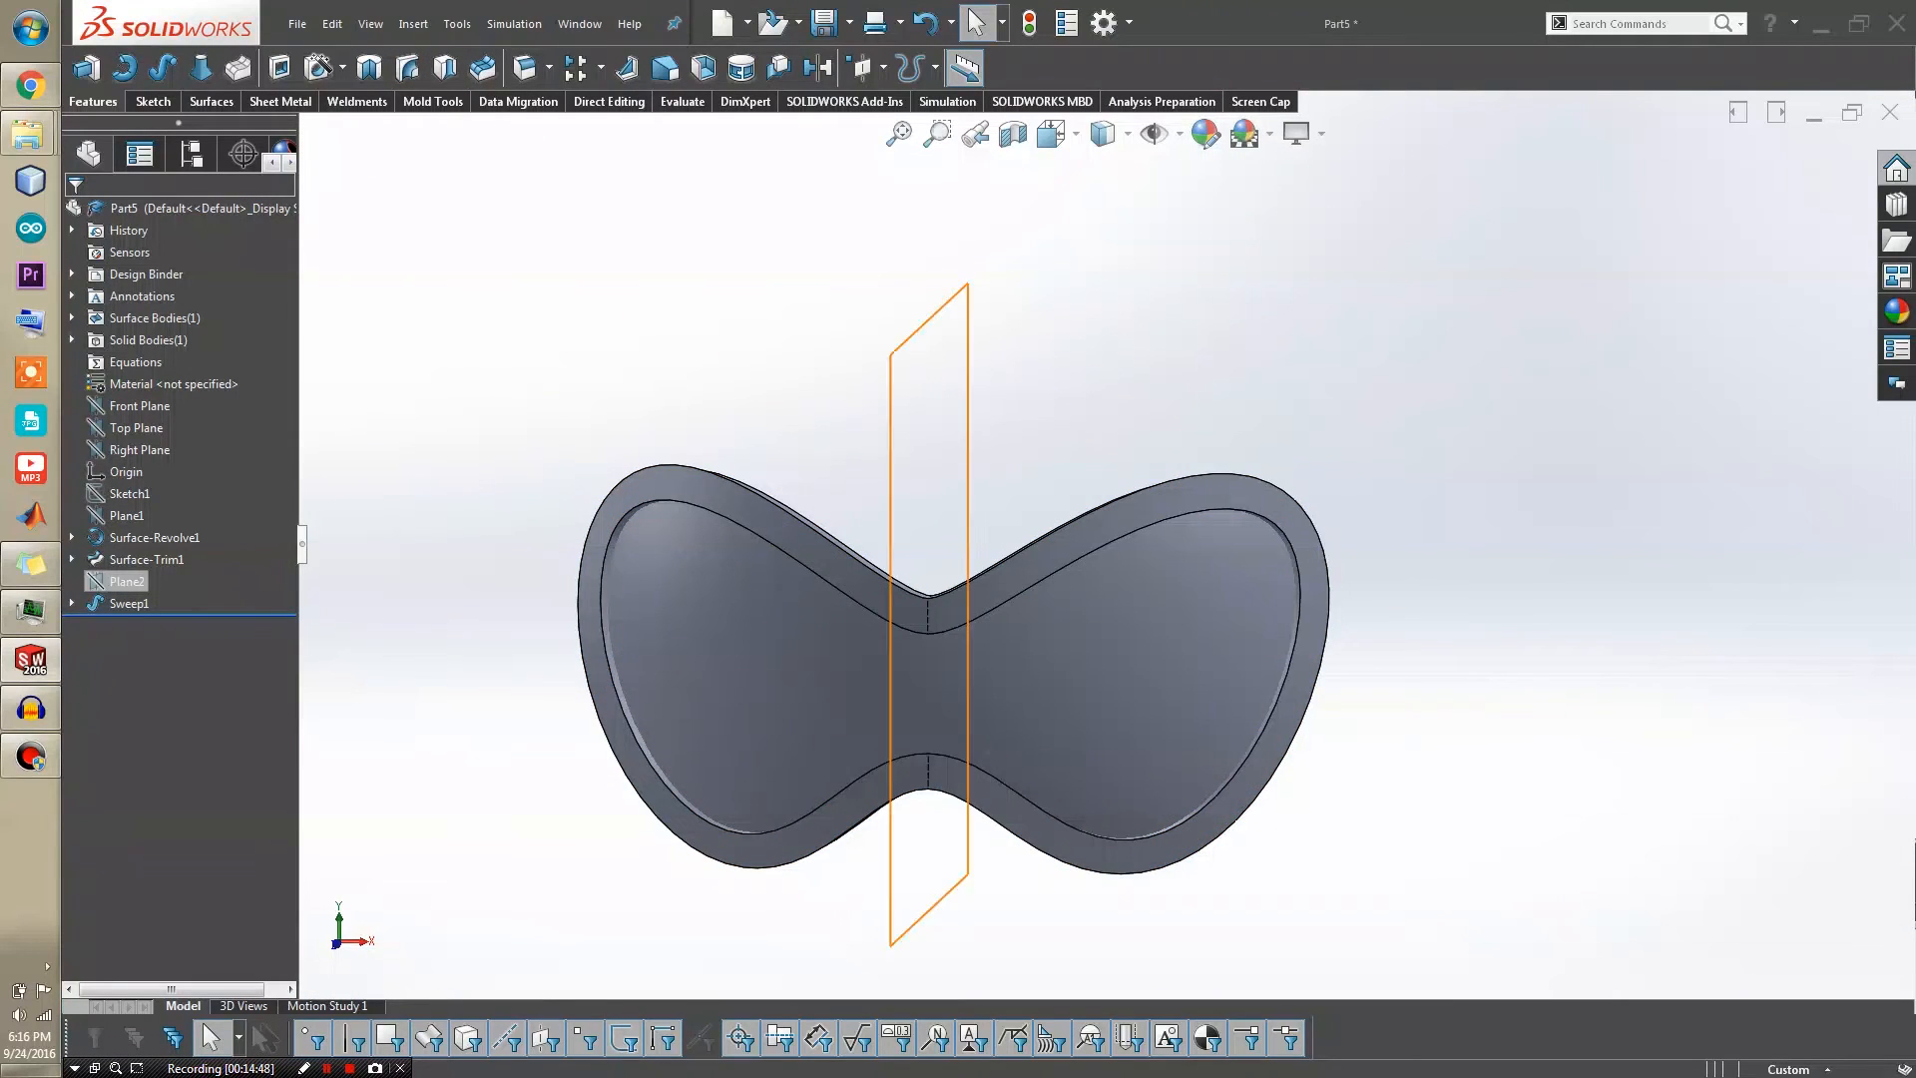
Edit the Sweep's rectangular profile sketch and set the rectangle's height to 12 mm
left_click(71, 602)
left_click(149, 647)
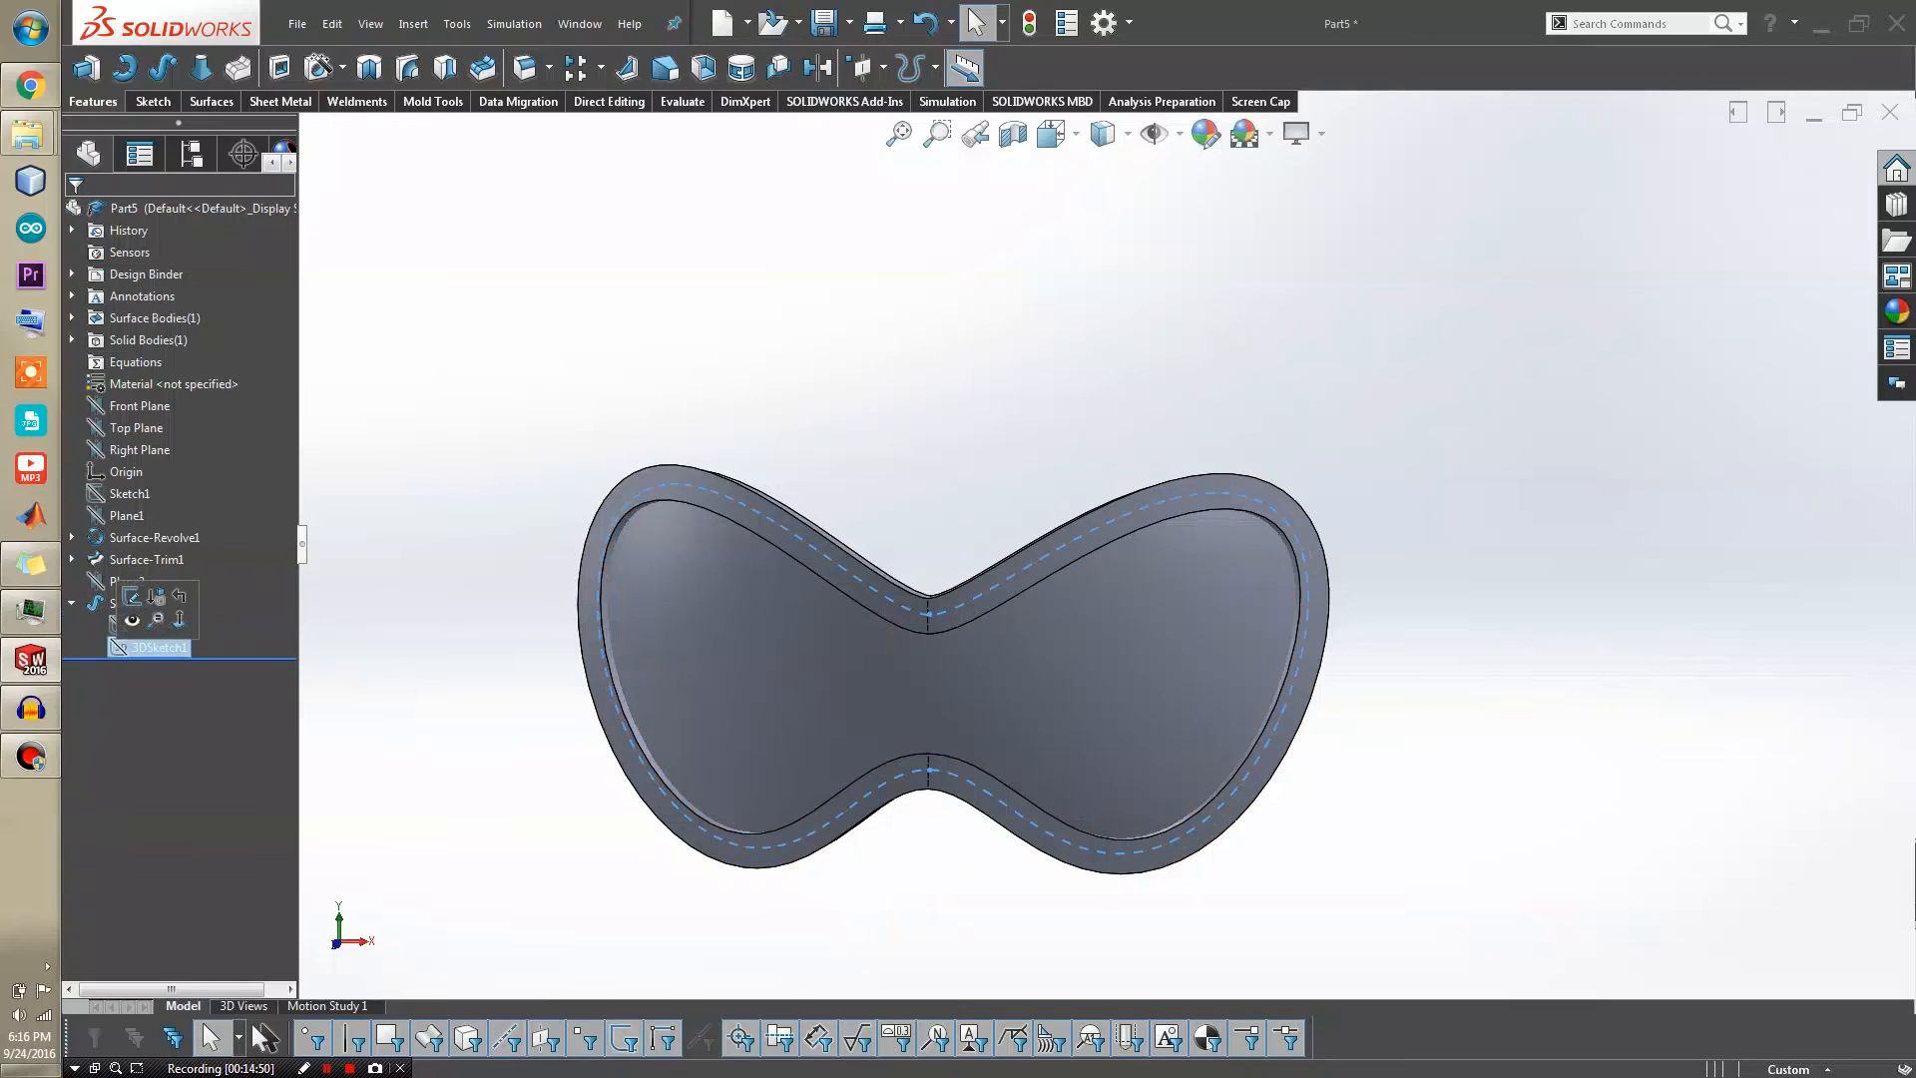
left_click(150, 626)
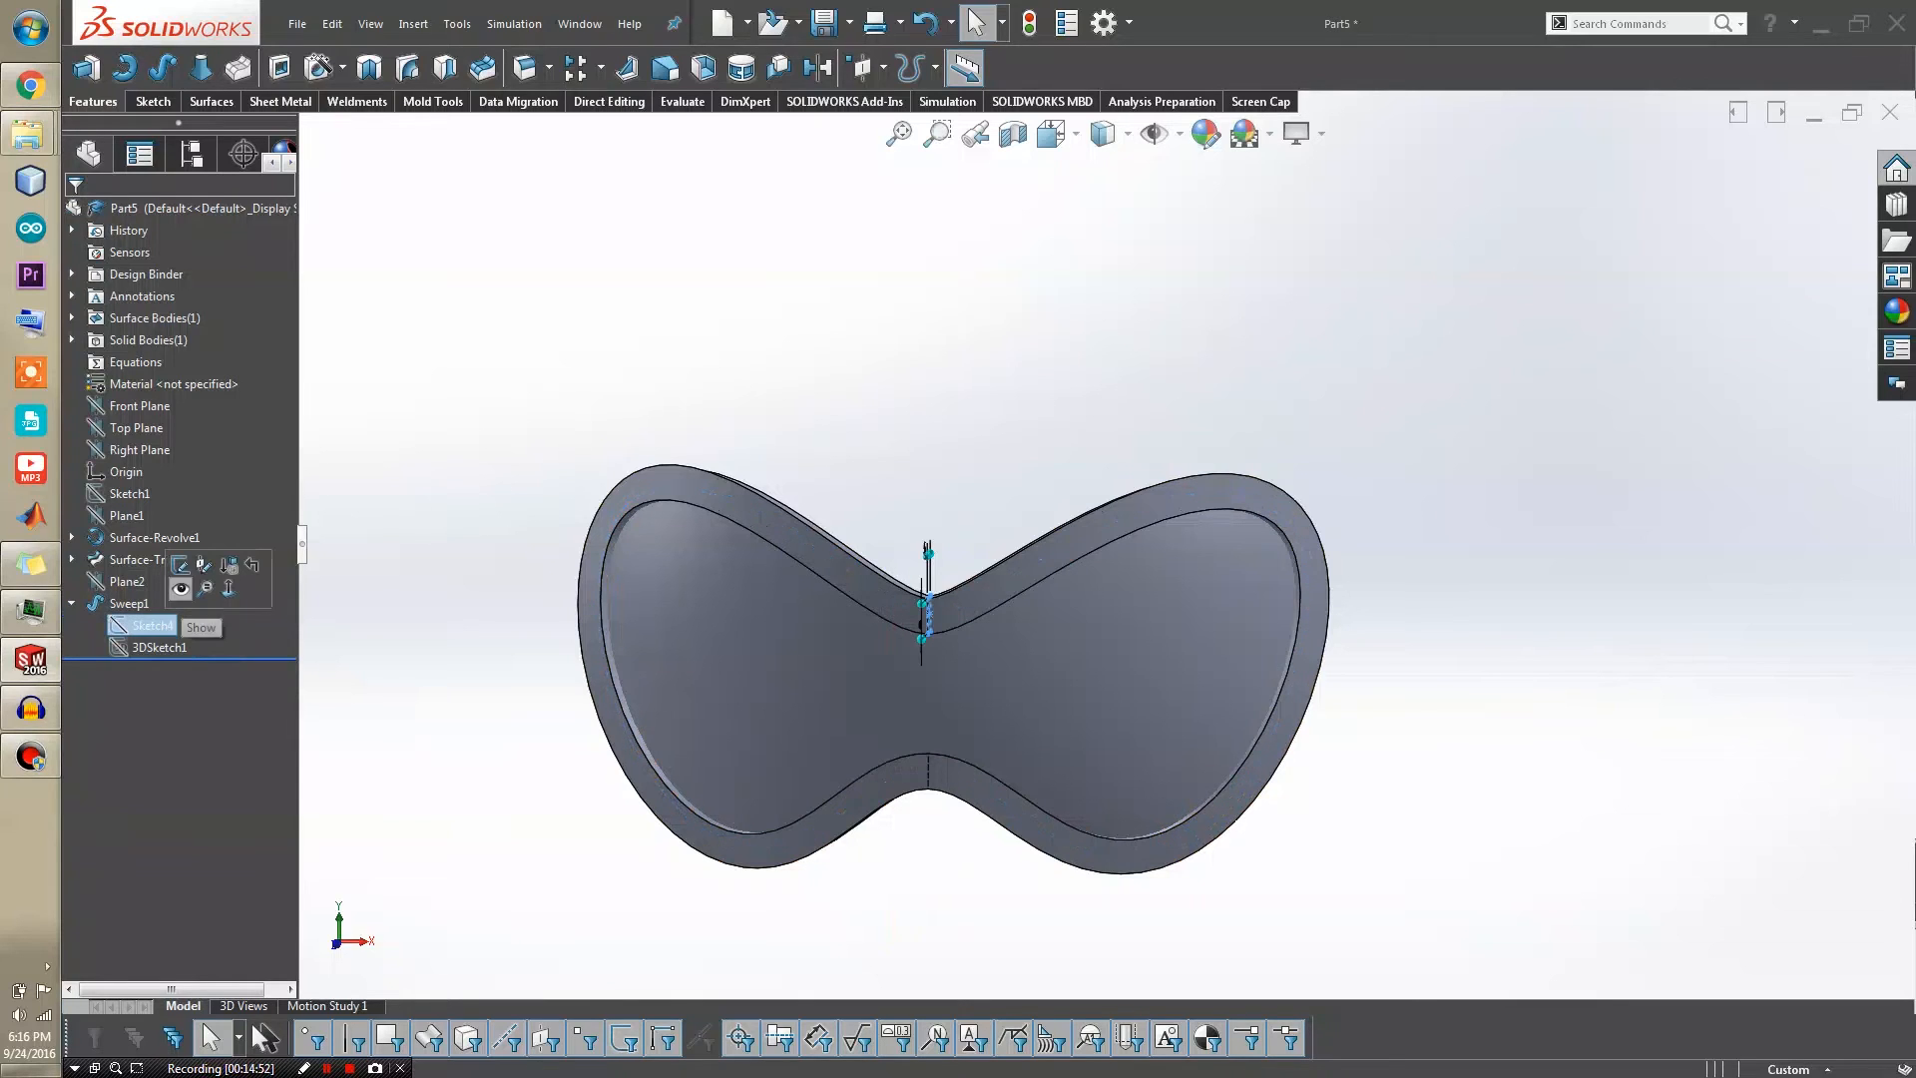
left_click(180, 565)
middle_click_drag(848, 598, 1073, 639)
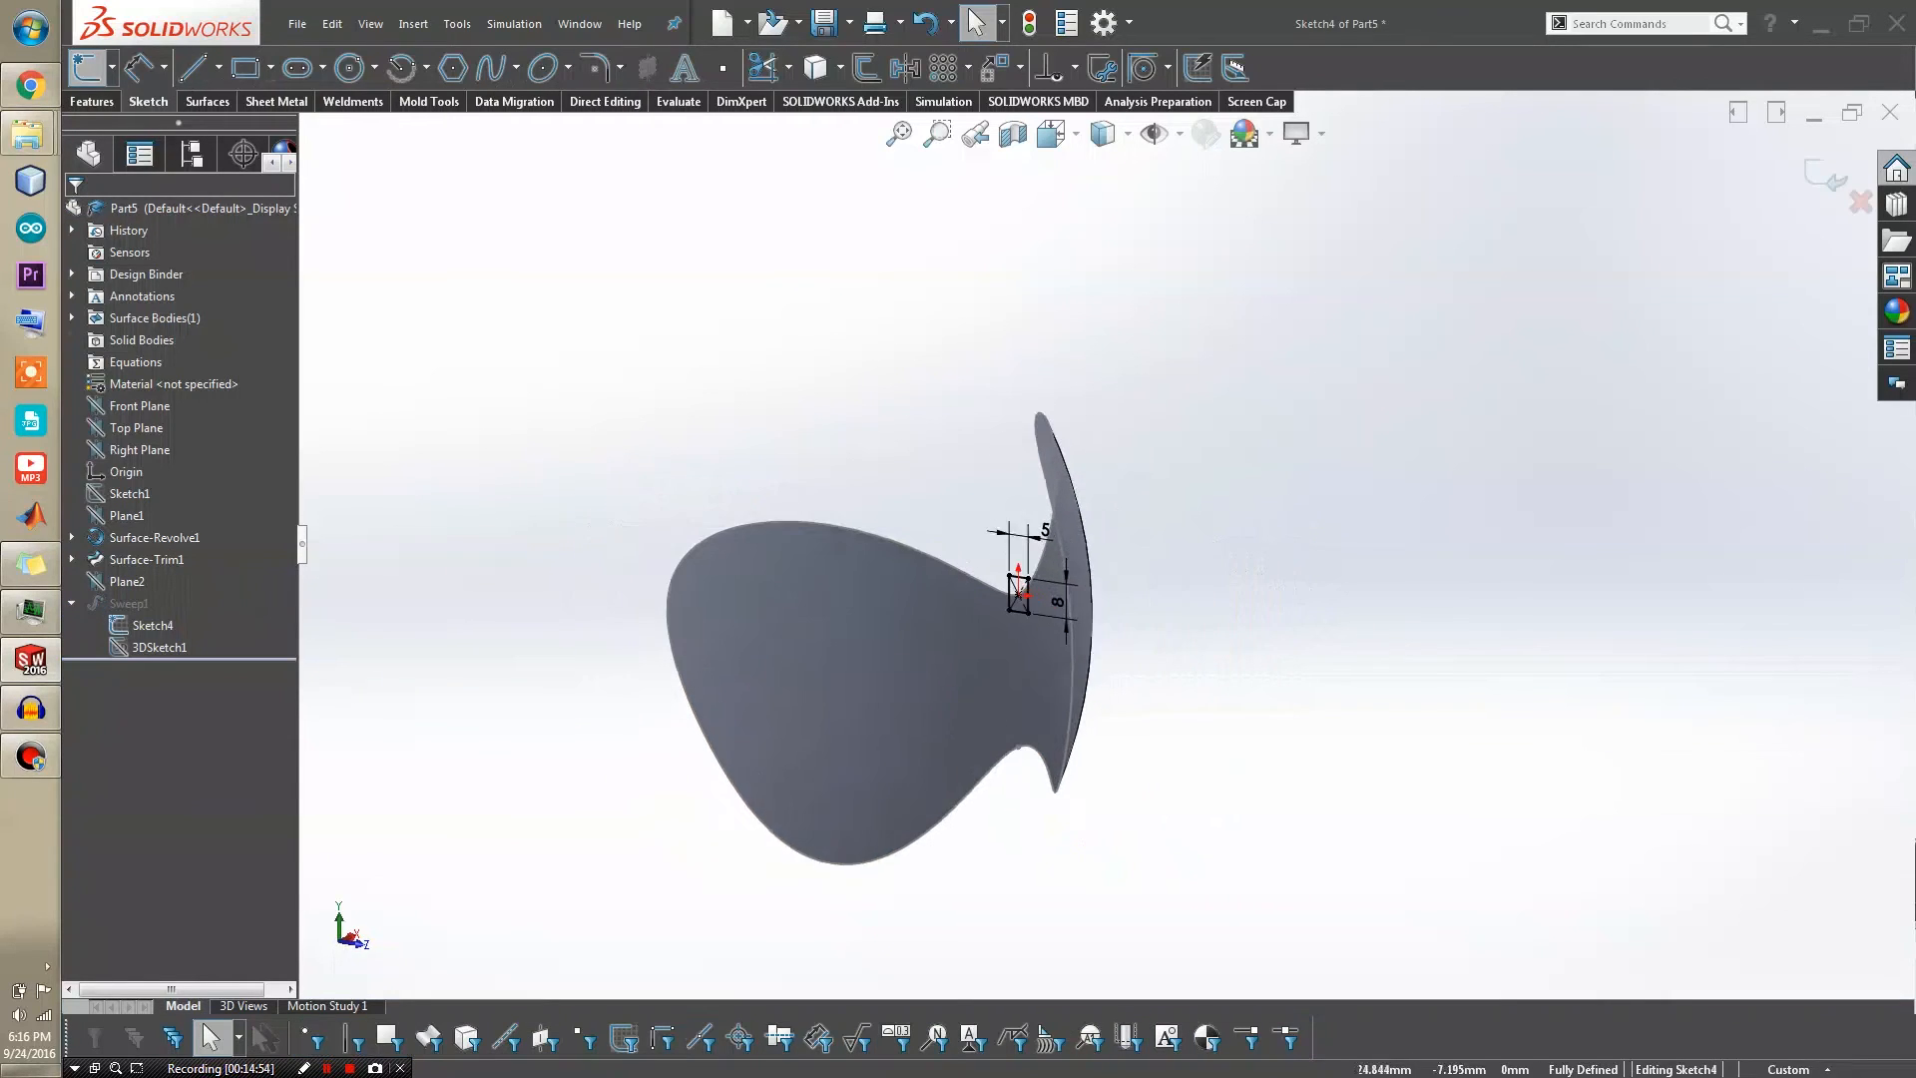
scroll(1077, 648, "down", 2)
double_click(1039, 587)
type("12")
key("Return")
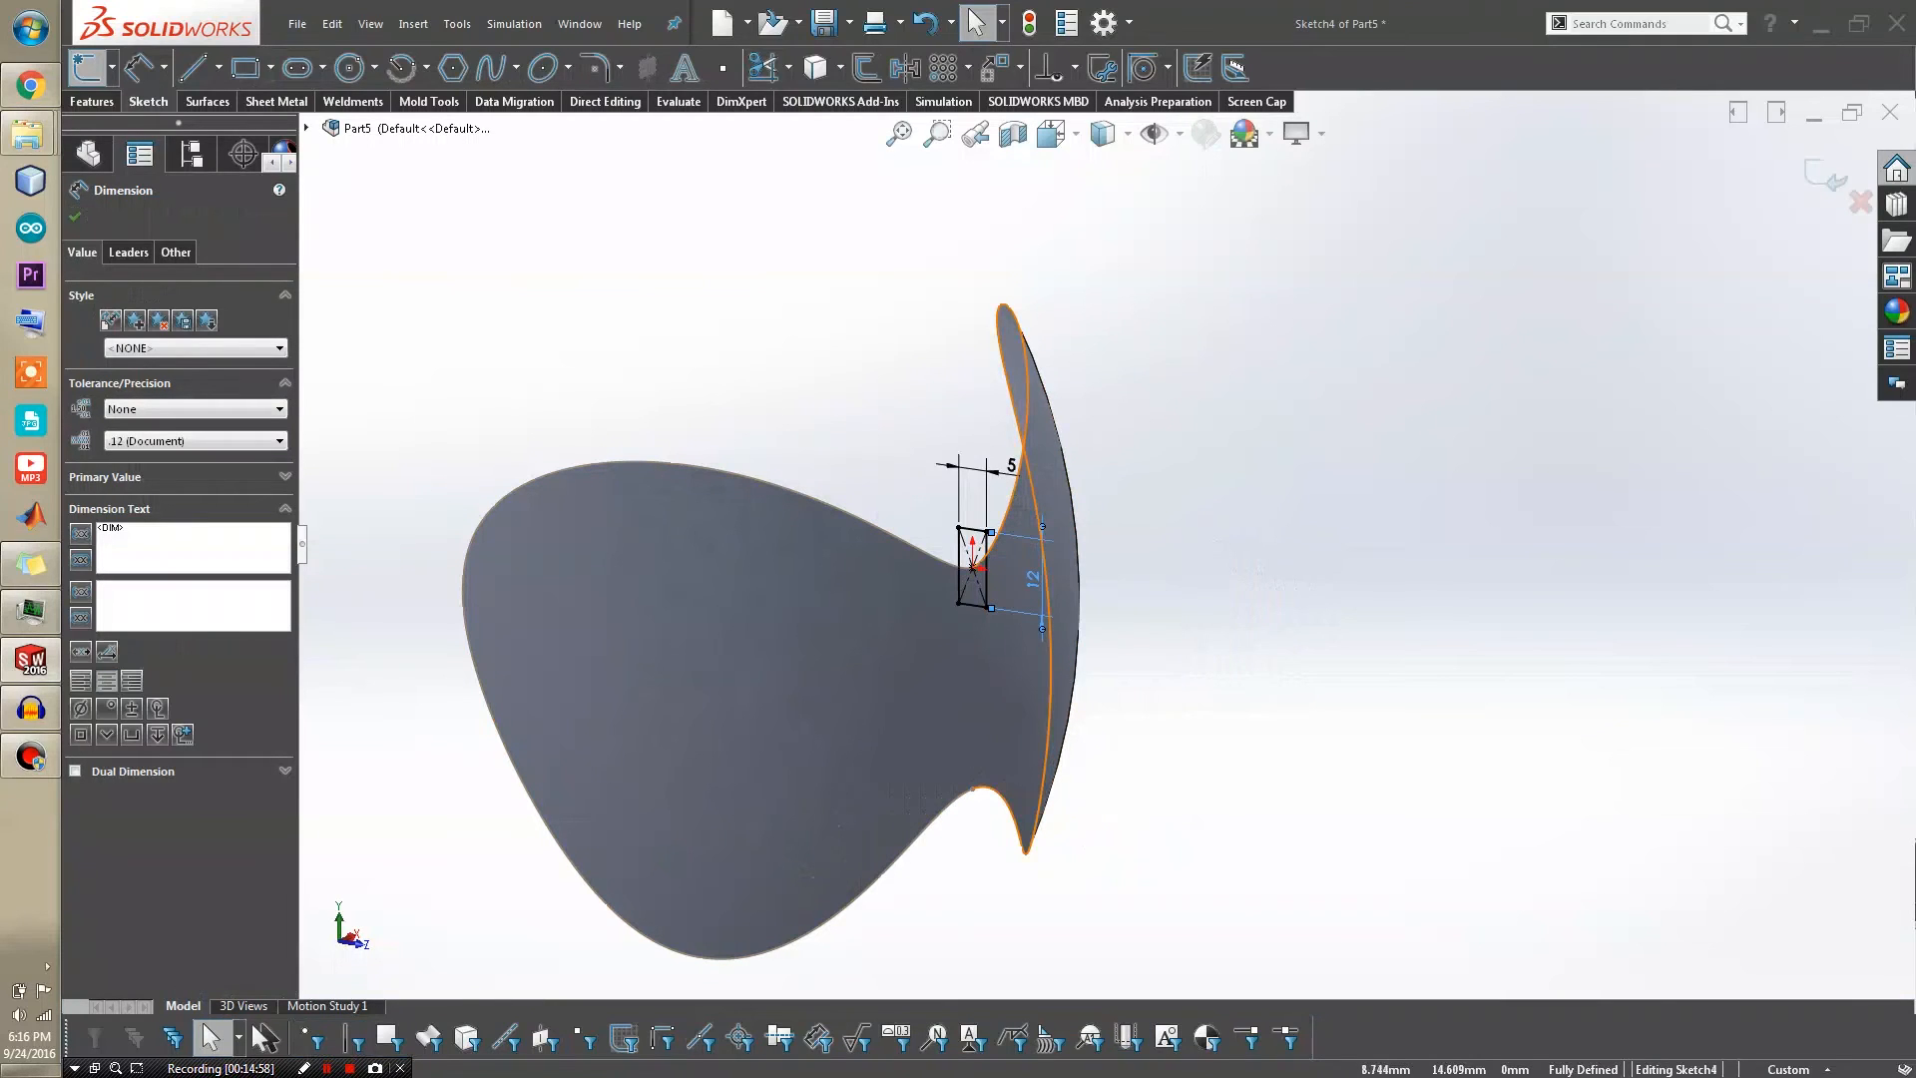
Set the profile rectangle's width to 6 mm and exit the sketch to rebuild the sweep
double_click(1010, 466)
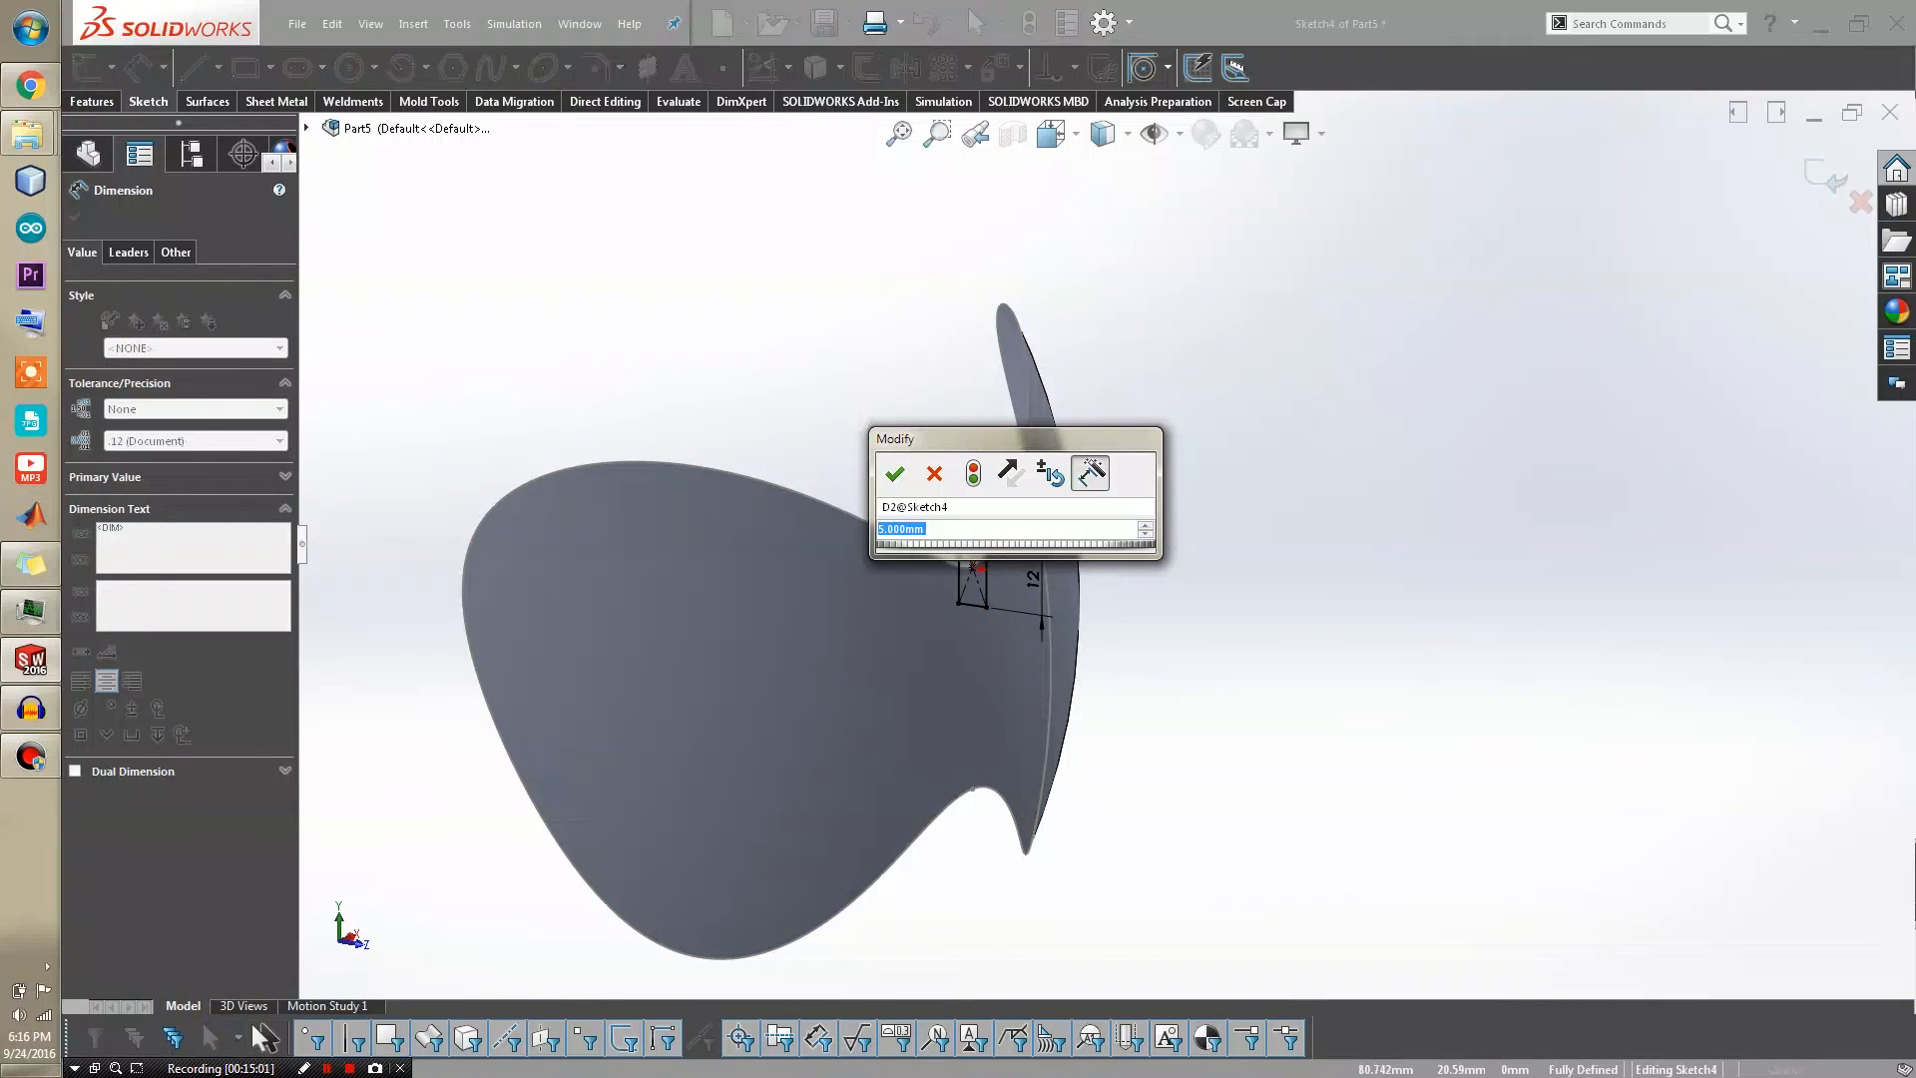
type("6")
key("Return")
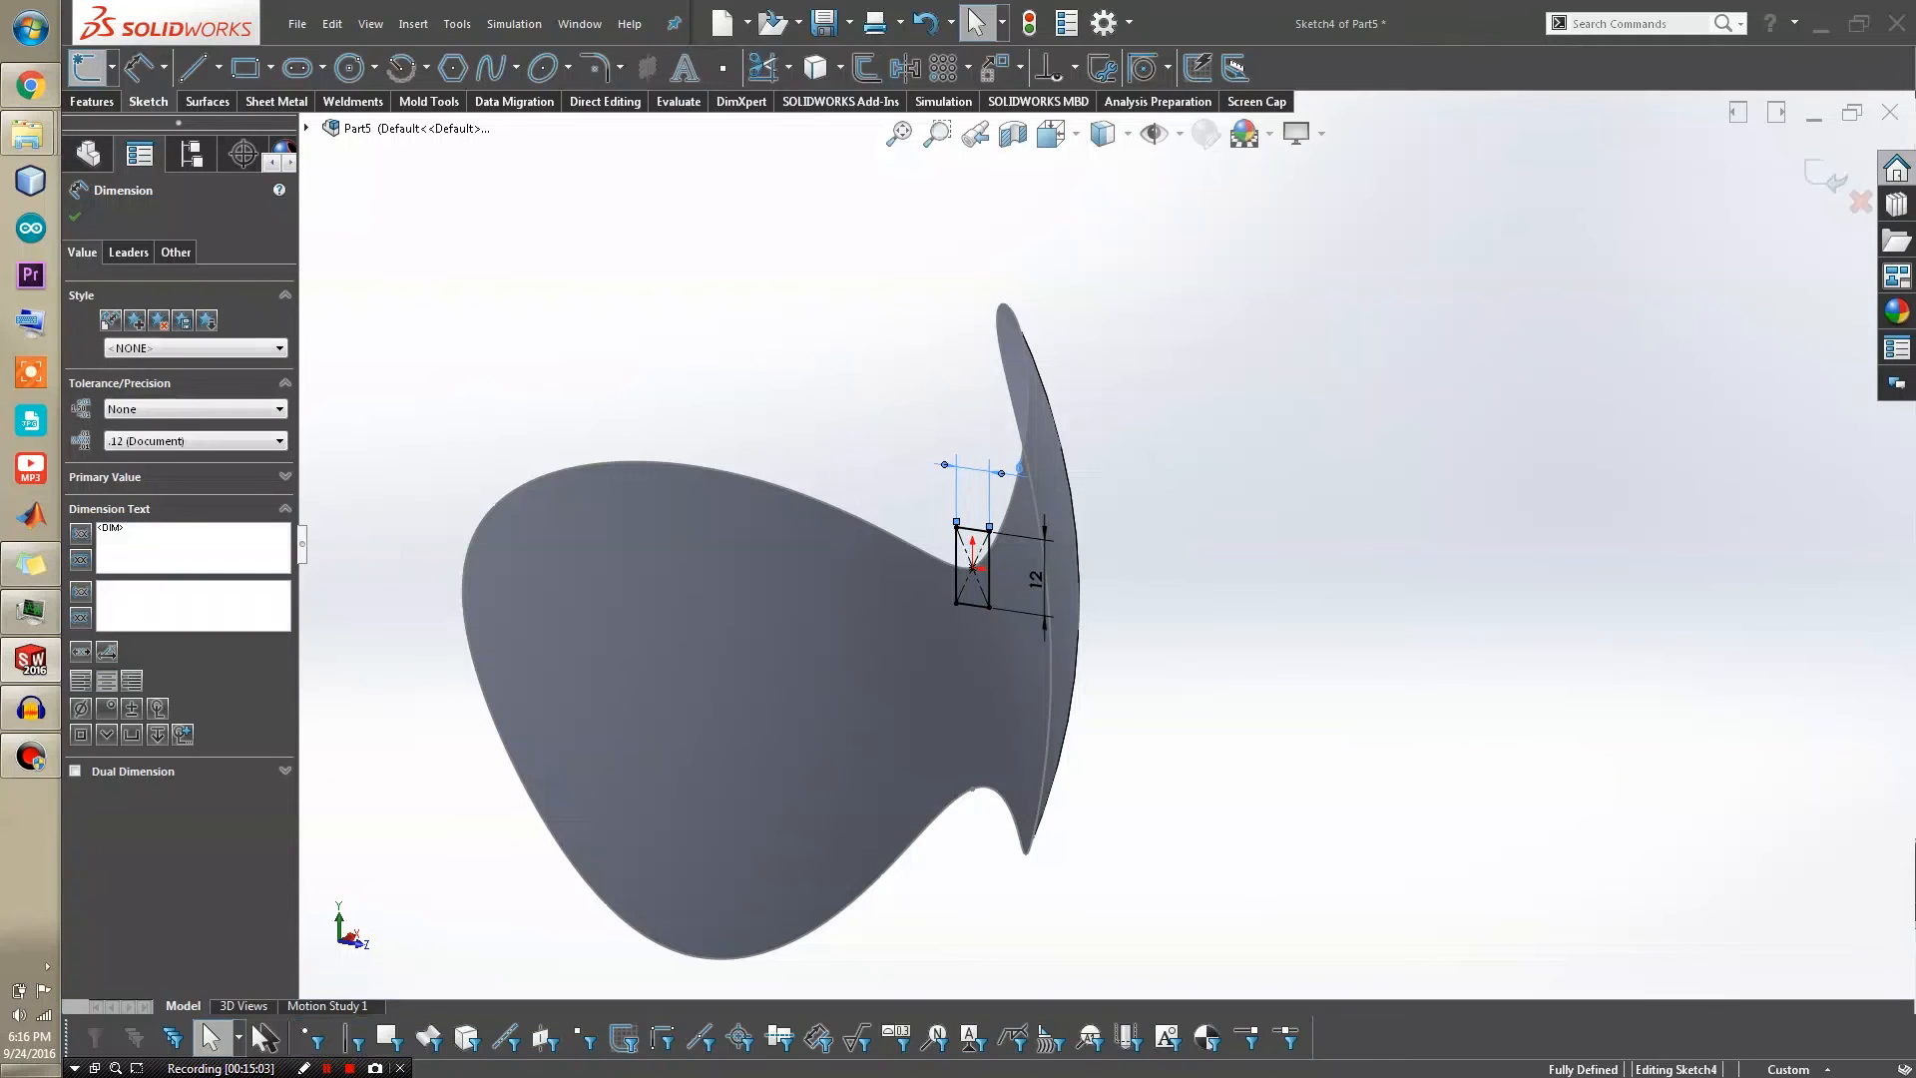
left_click(1825, 174)
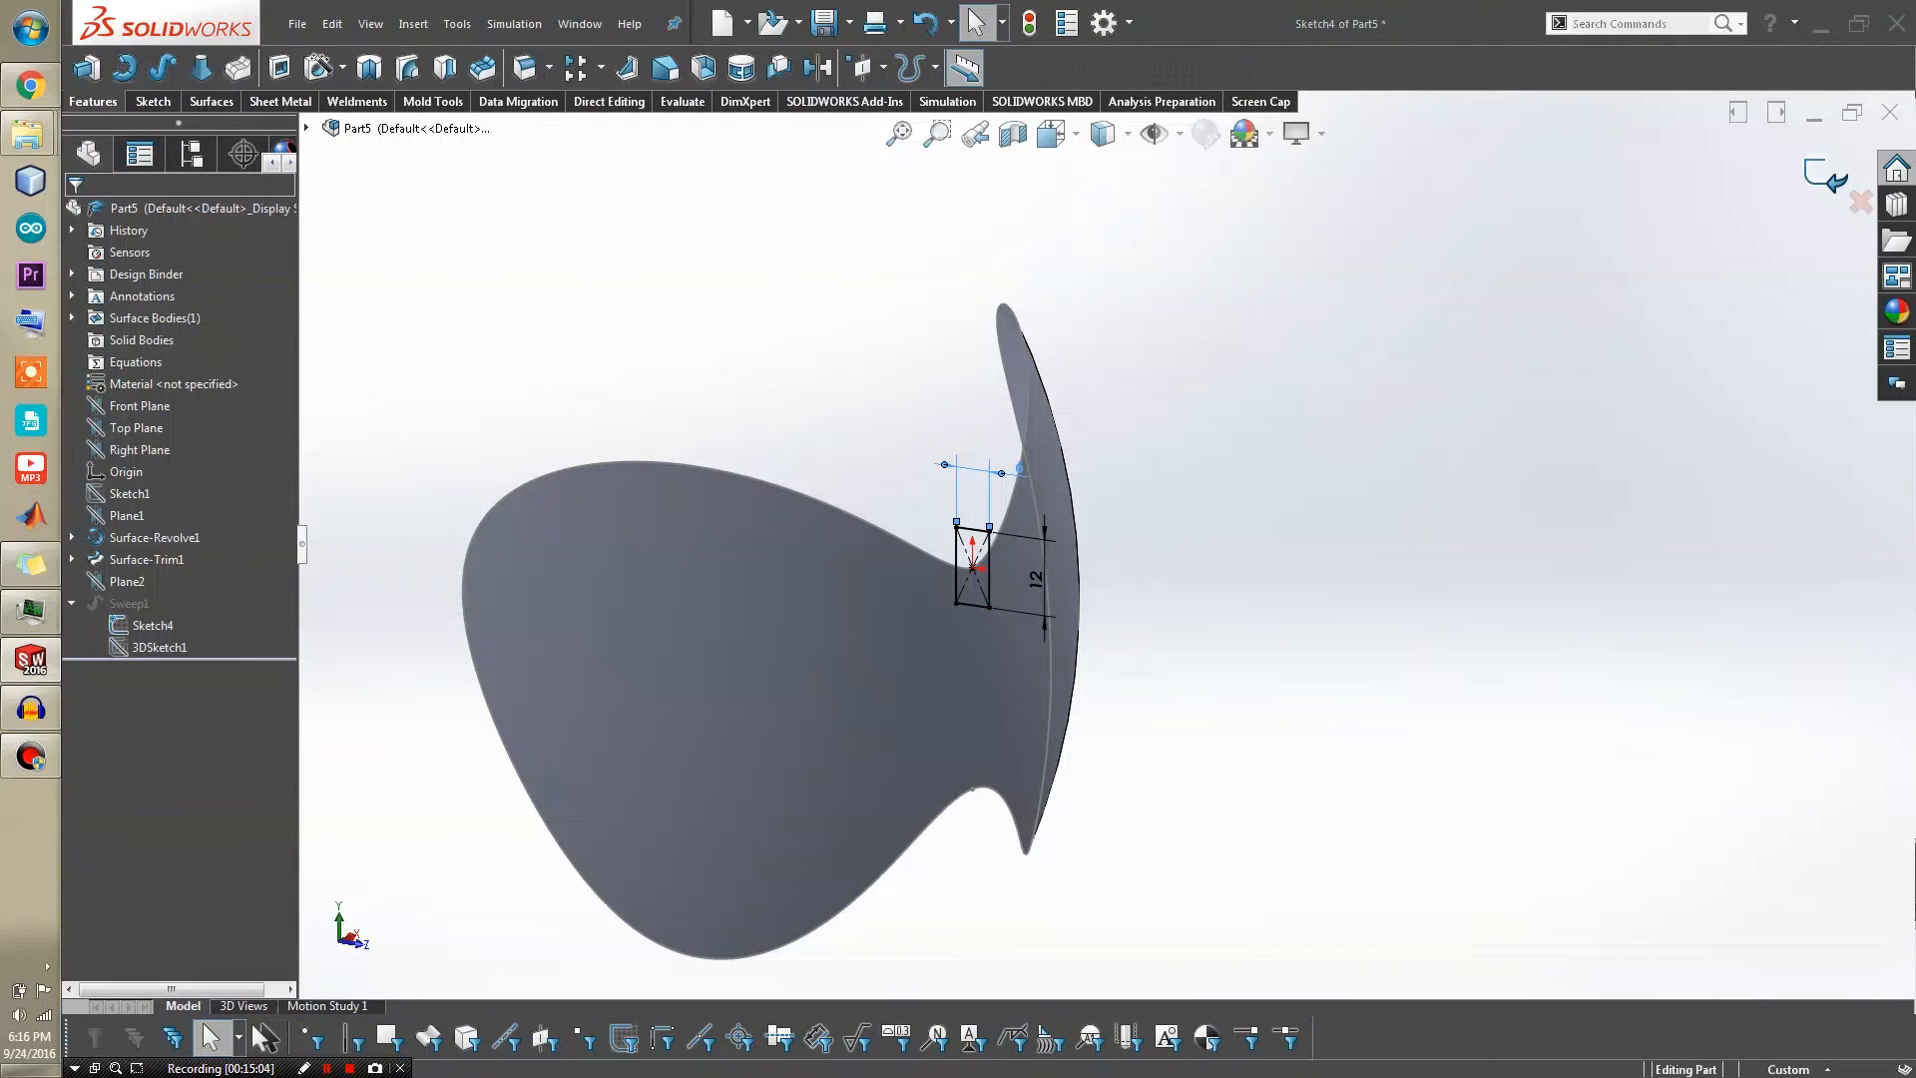
Compare the goggles' front view with the character reference picture in the browser to judge where the frame changes shape
middle_click_drag(1298, 479, 1018, 469)
key("ctrl+1")
left_click_drag(425, 7, 1110, 101)
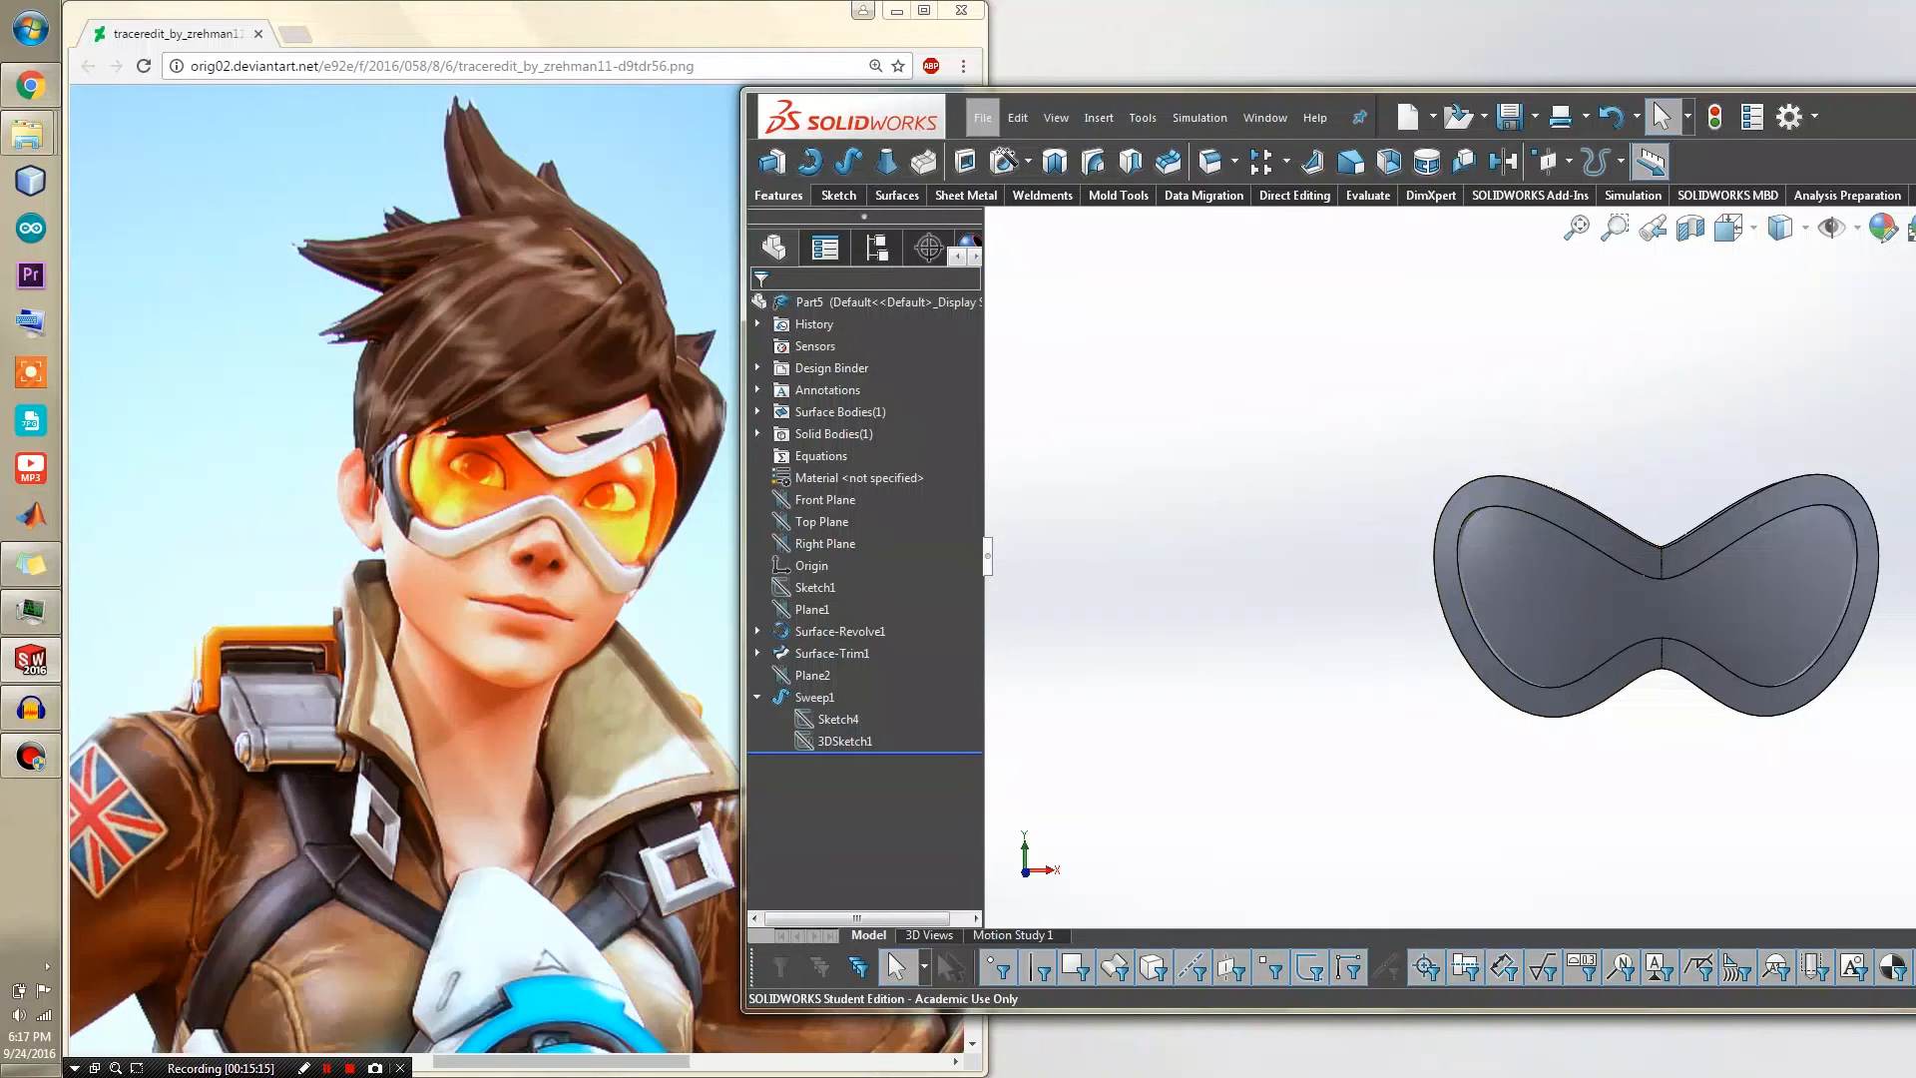
key("super+Right")
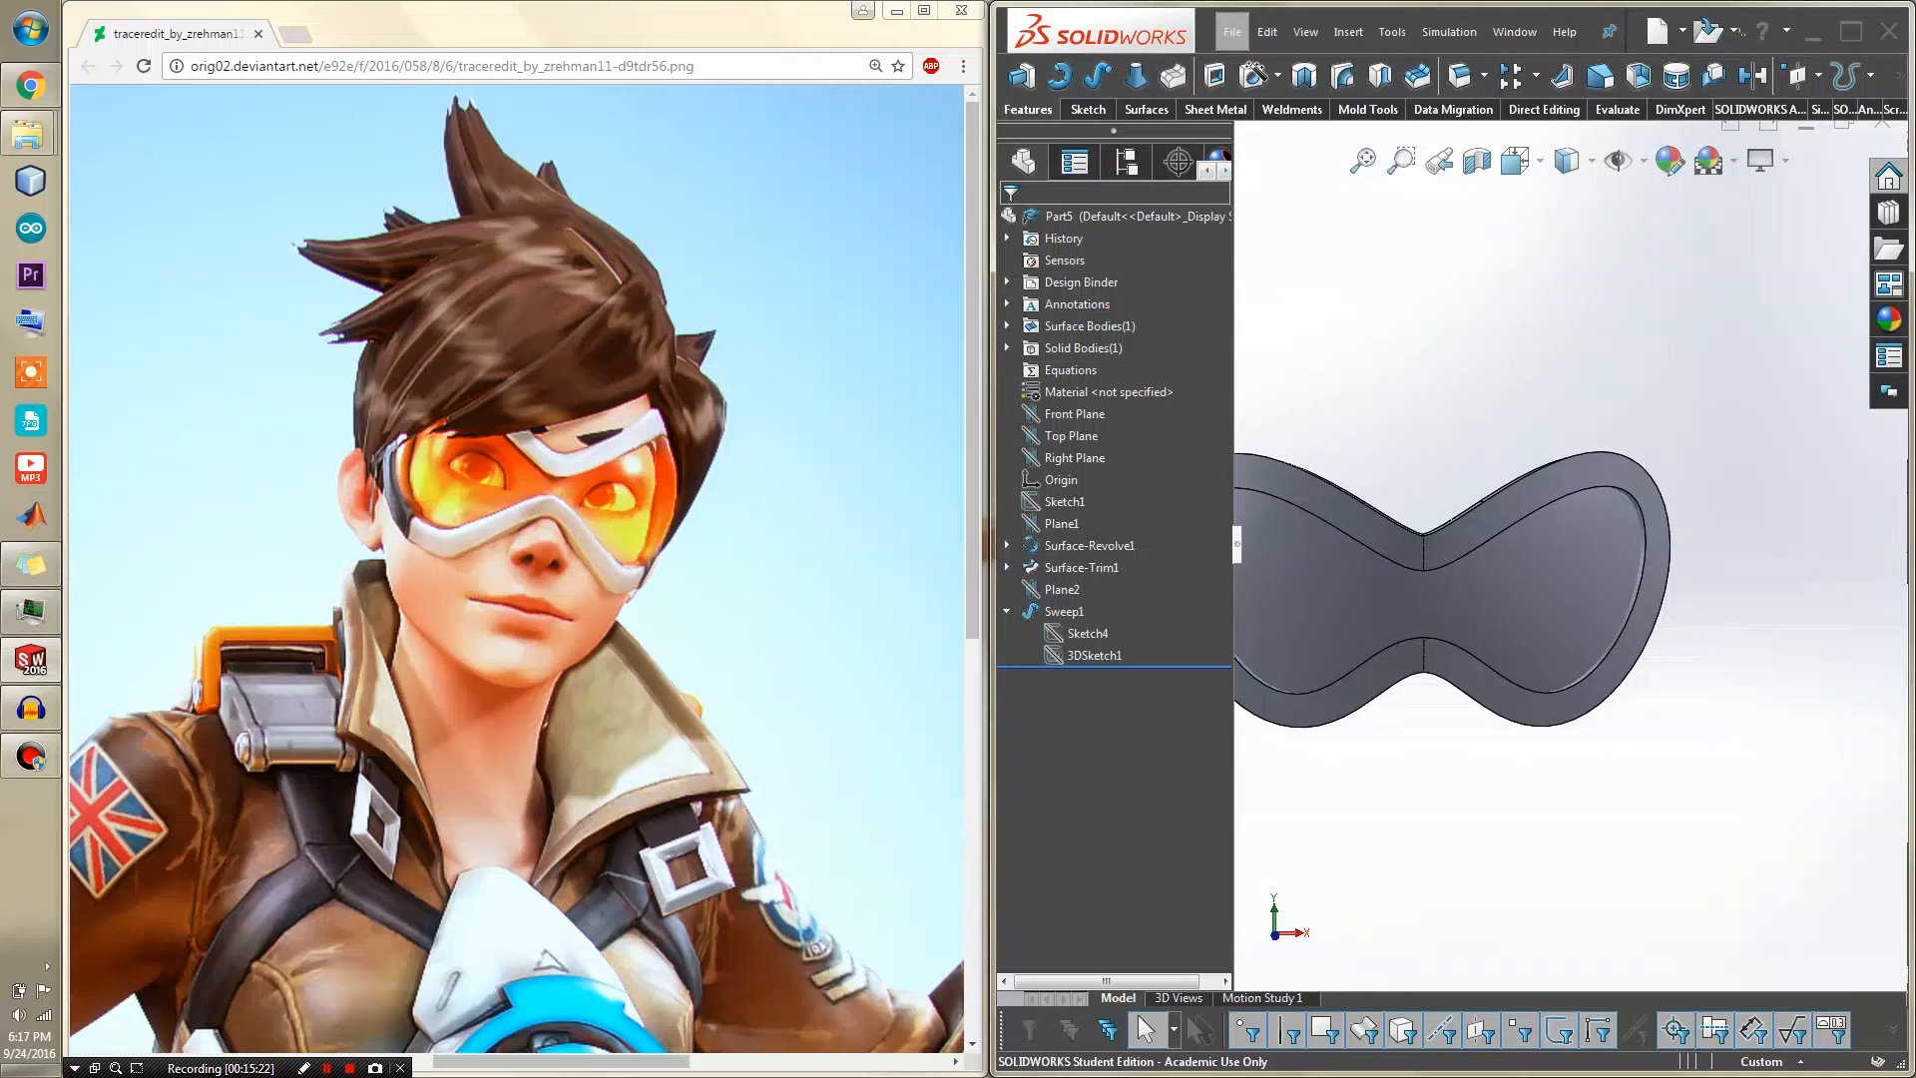
left_click_drag(1205, 22, 631, 2)
scroll(1105, 546, "up", 1)
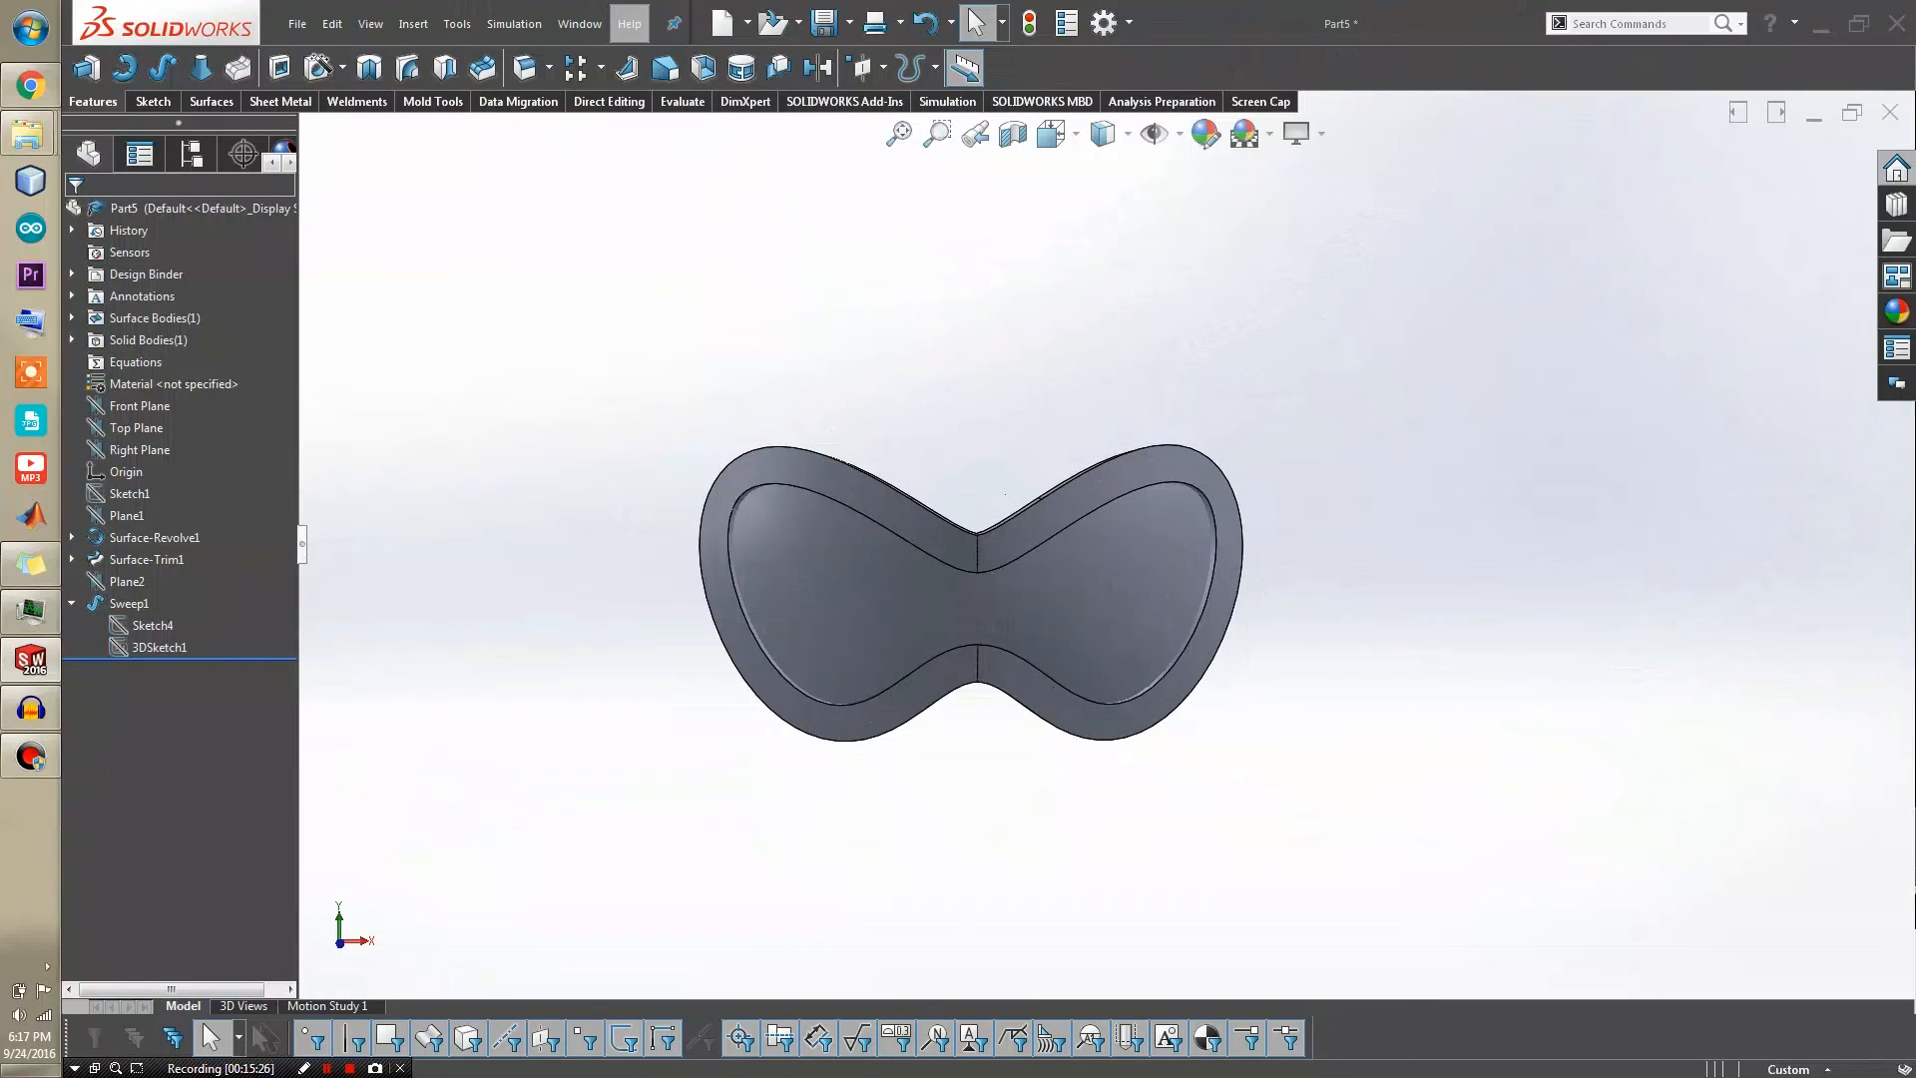
left_click_drag(1208, 22, 1867, 96)
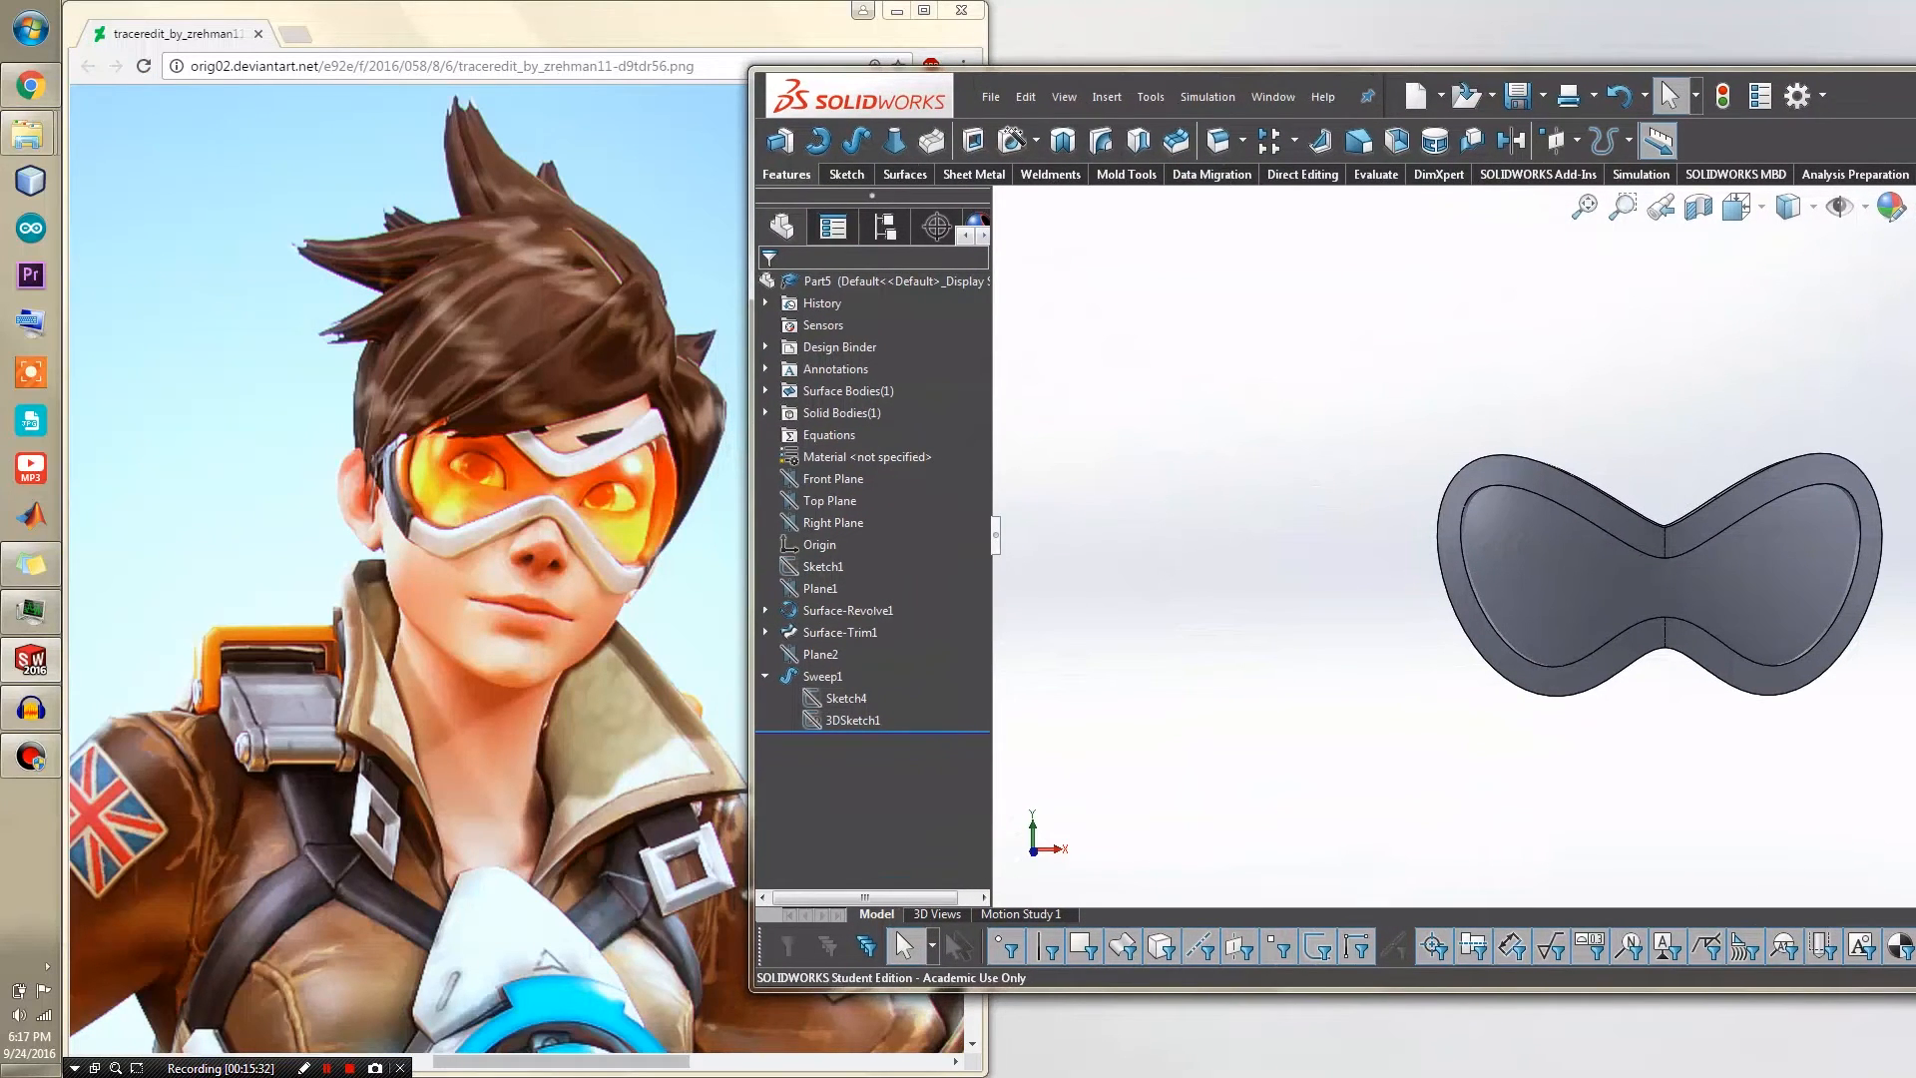
left_click_drag(1866, 95, 1526, 0)
scroll(763, 561, "down", 3)
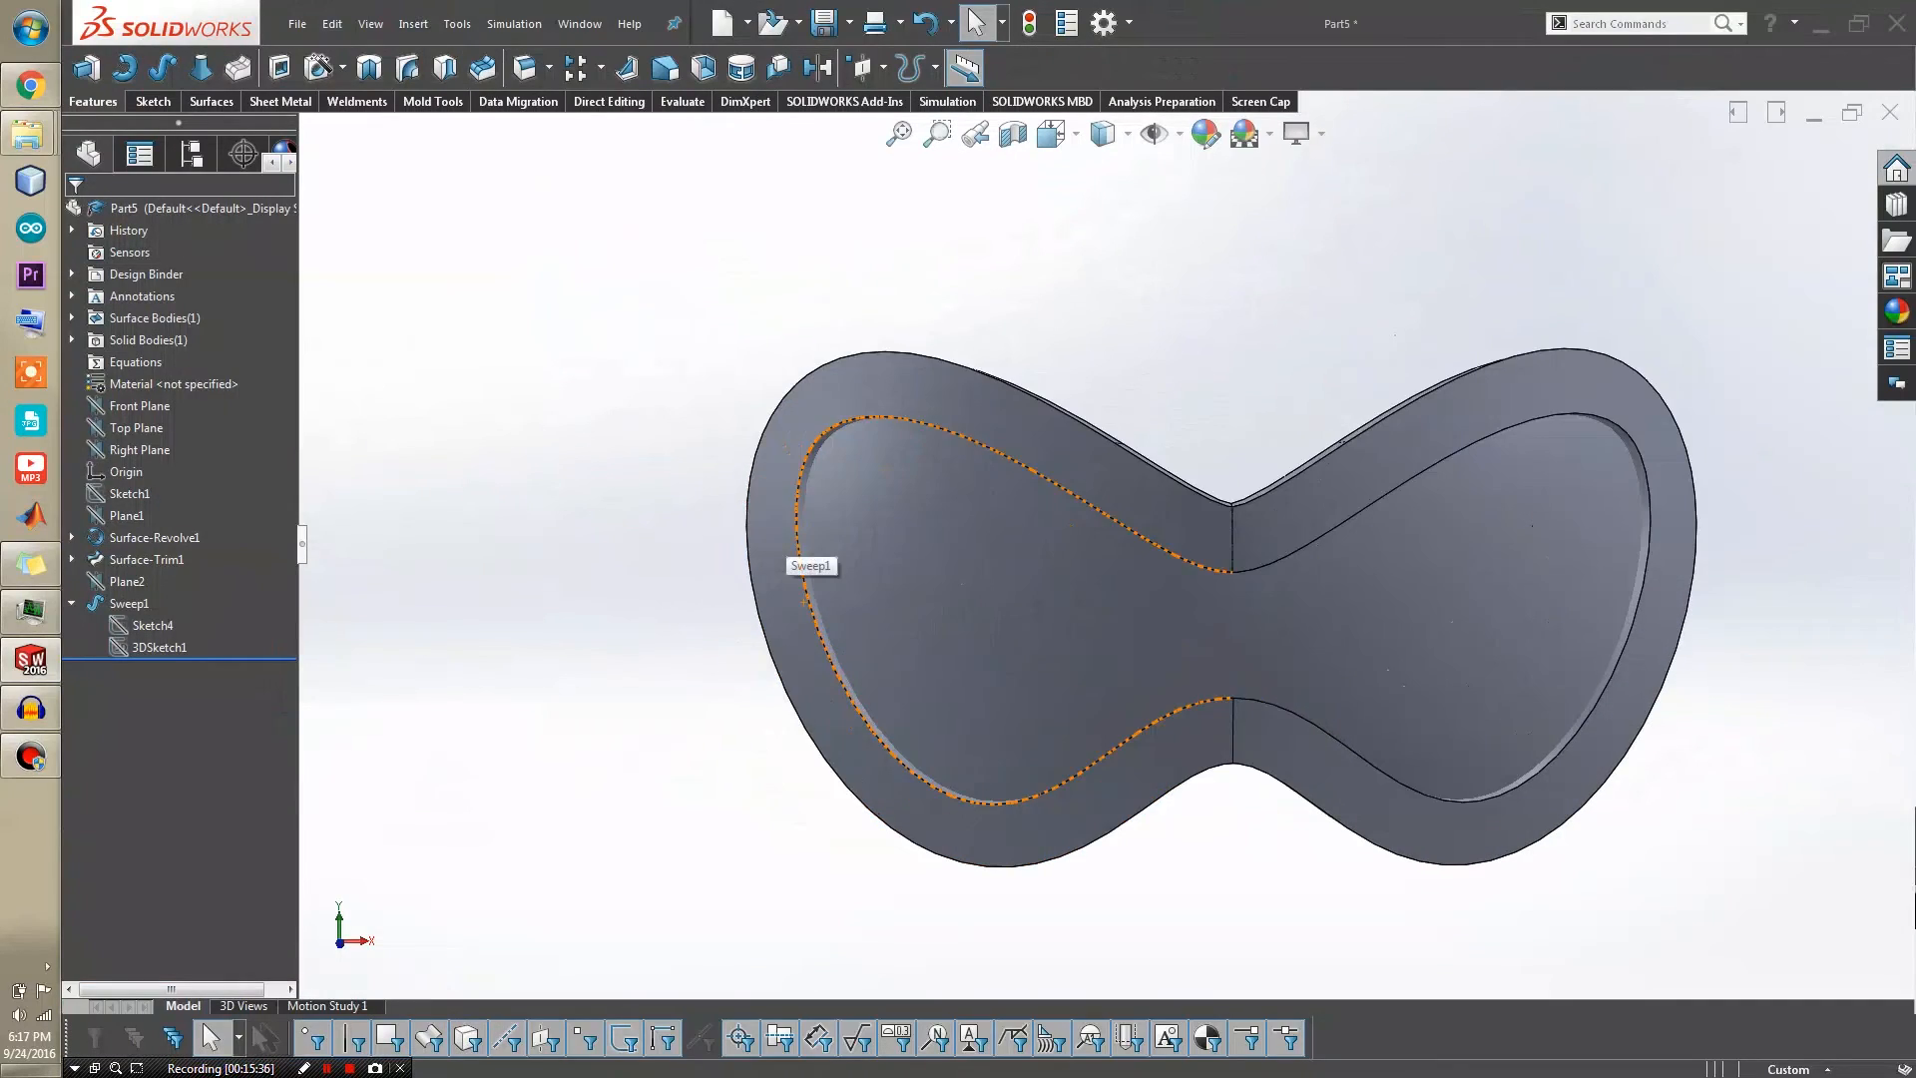
left_click(879, 479)
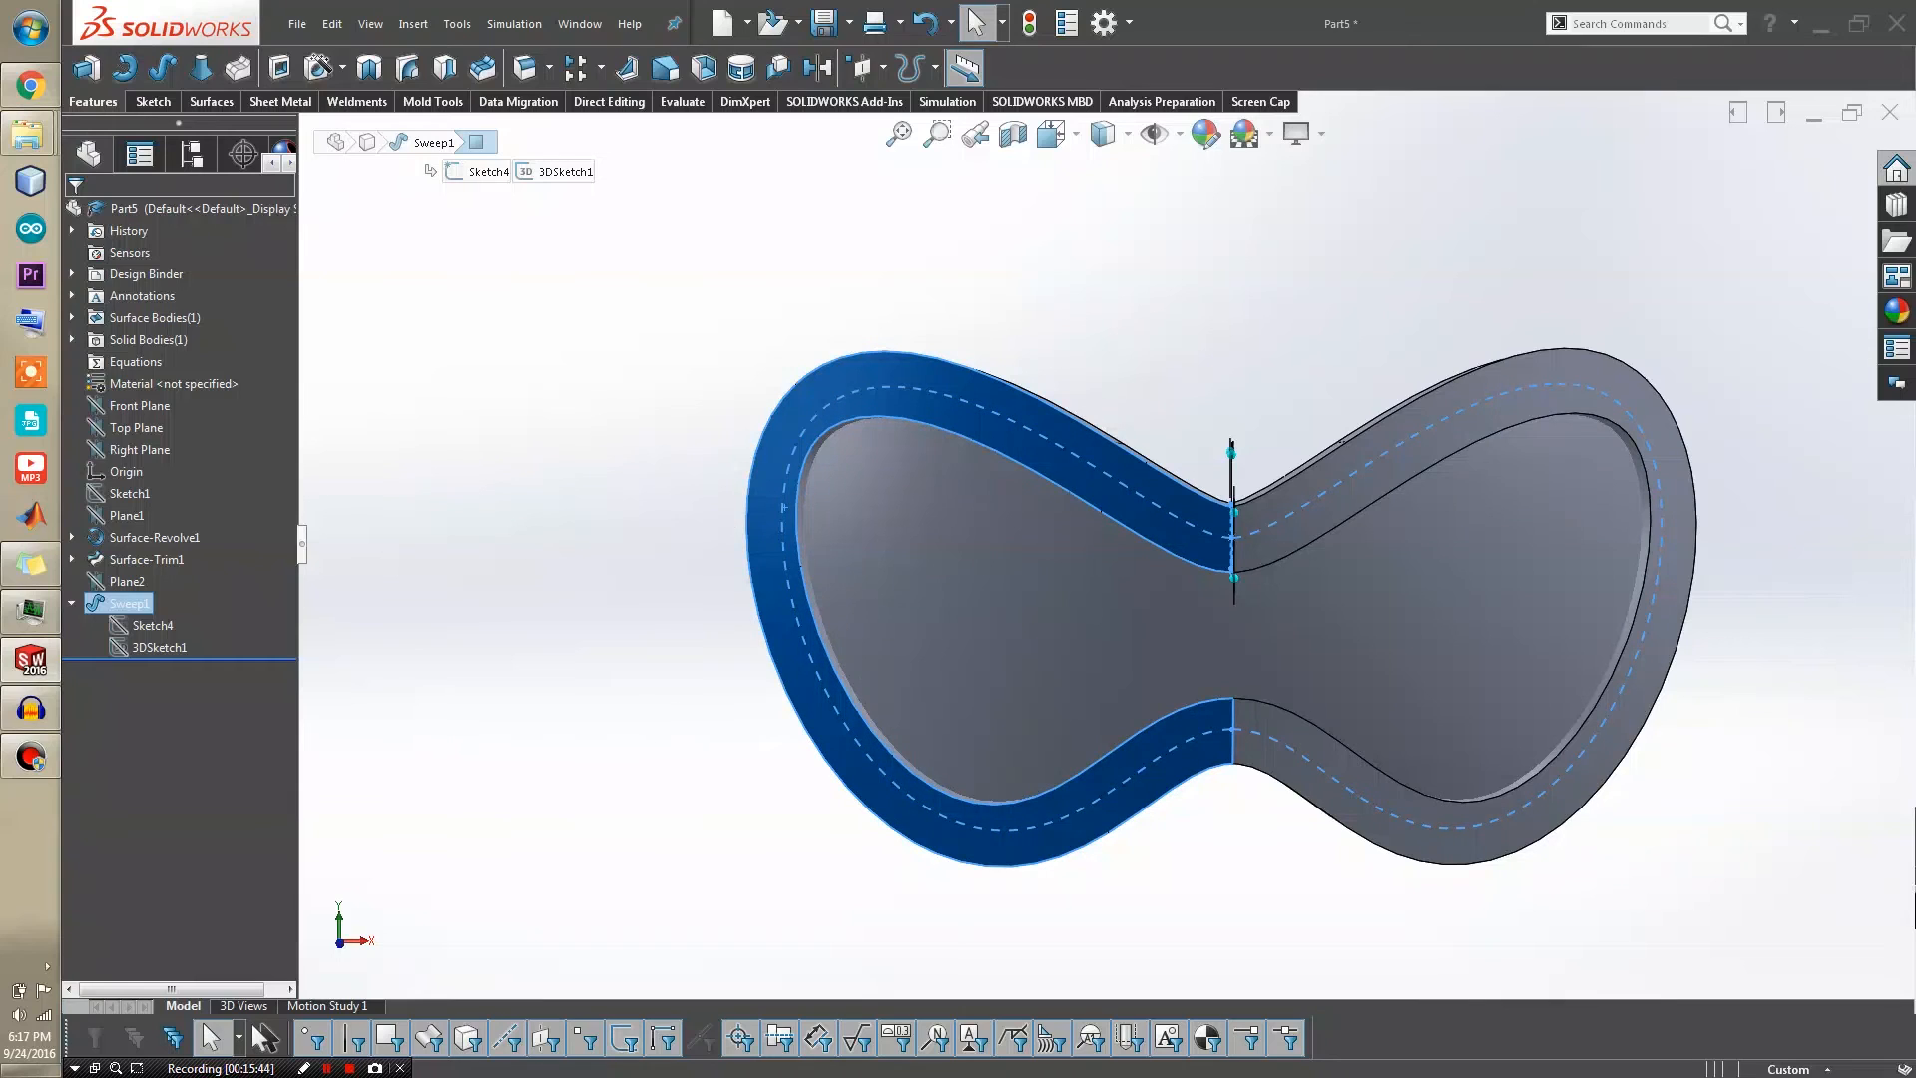
key("Escape")
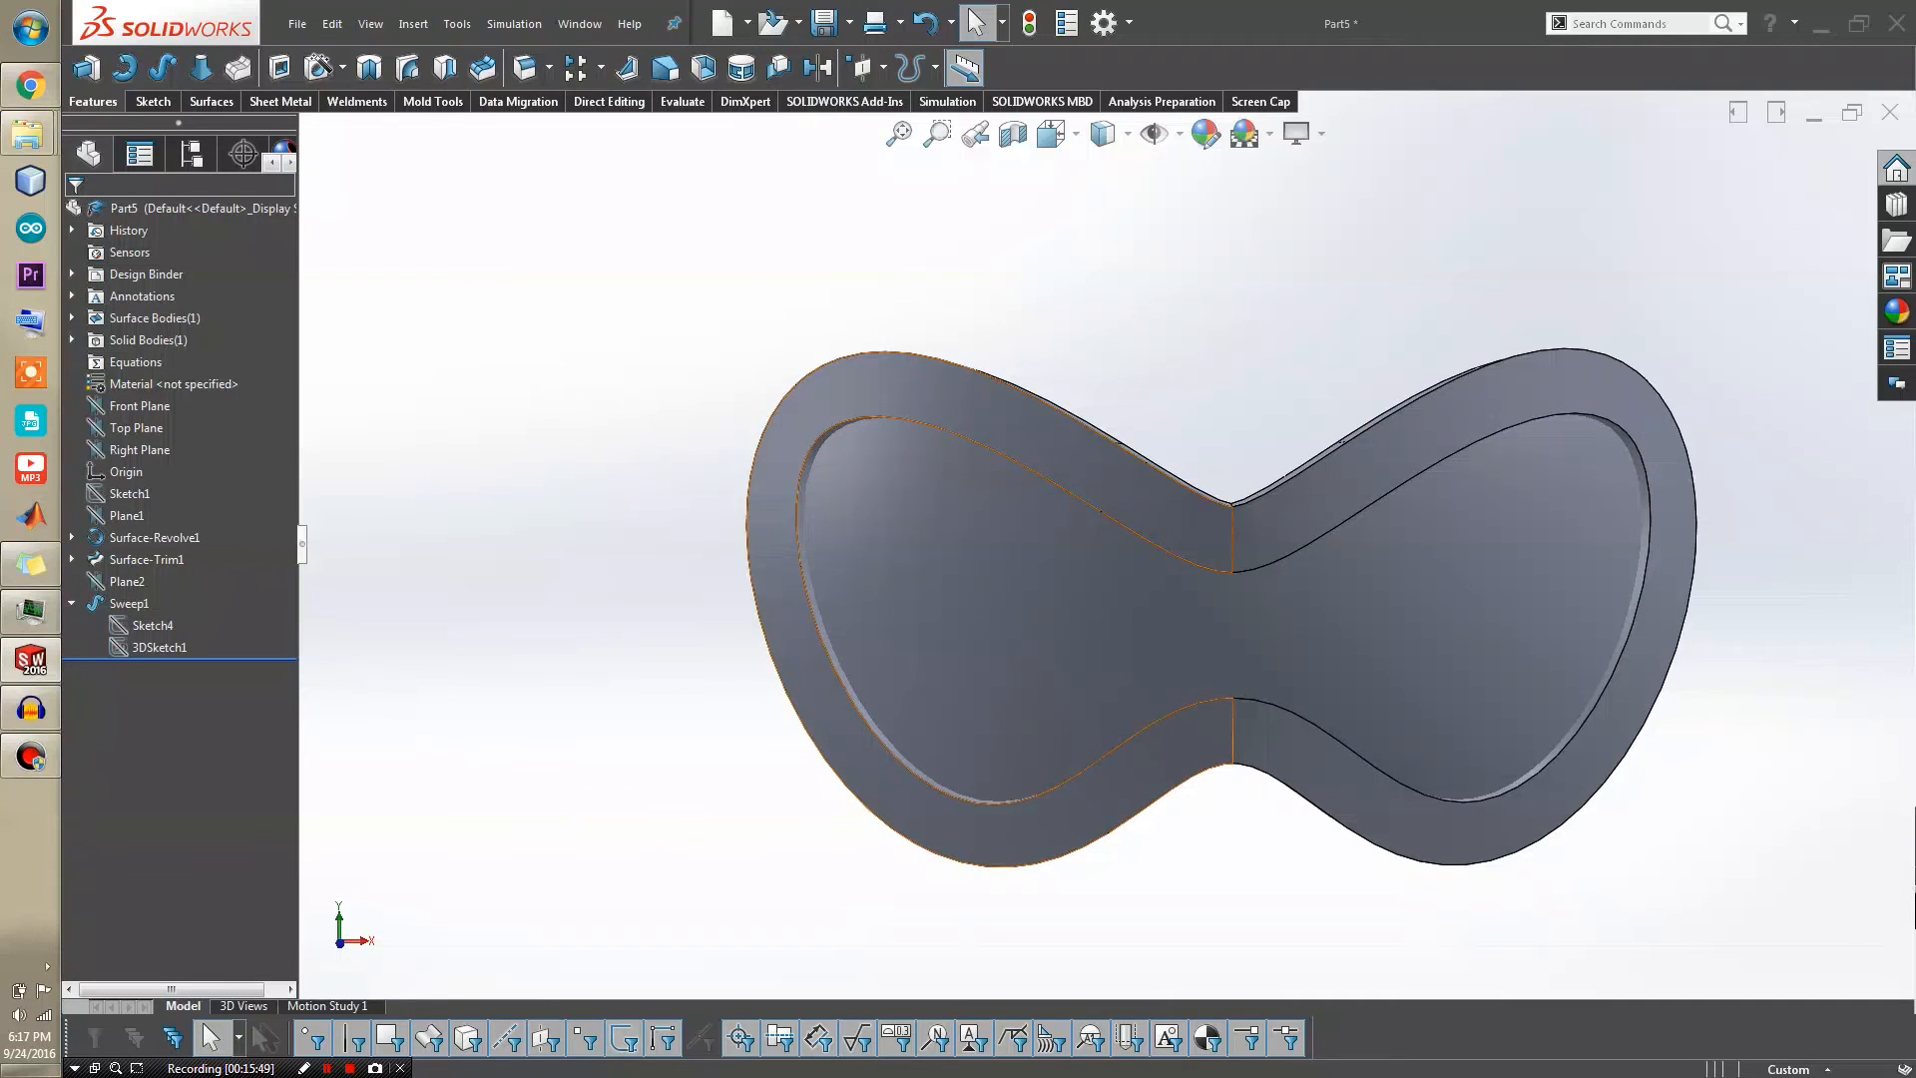
Start a sketch on the Front Plane and draw a vertical construction line through the origin, extending above and below the goggles
scroll(751, 525, "up", 1)
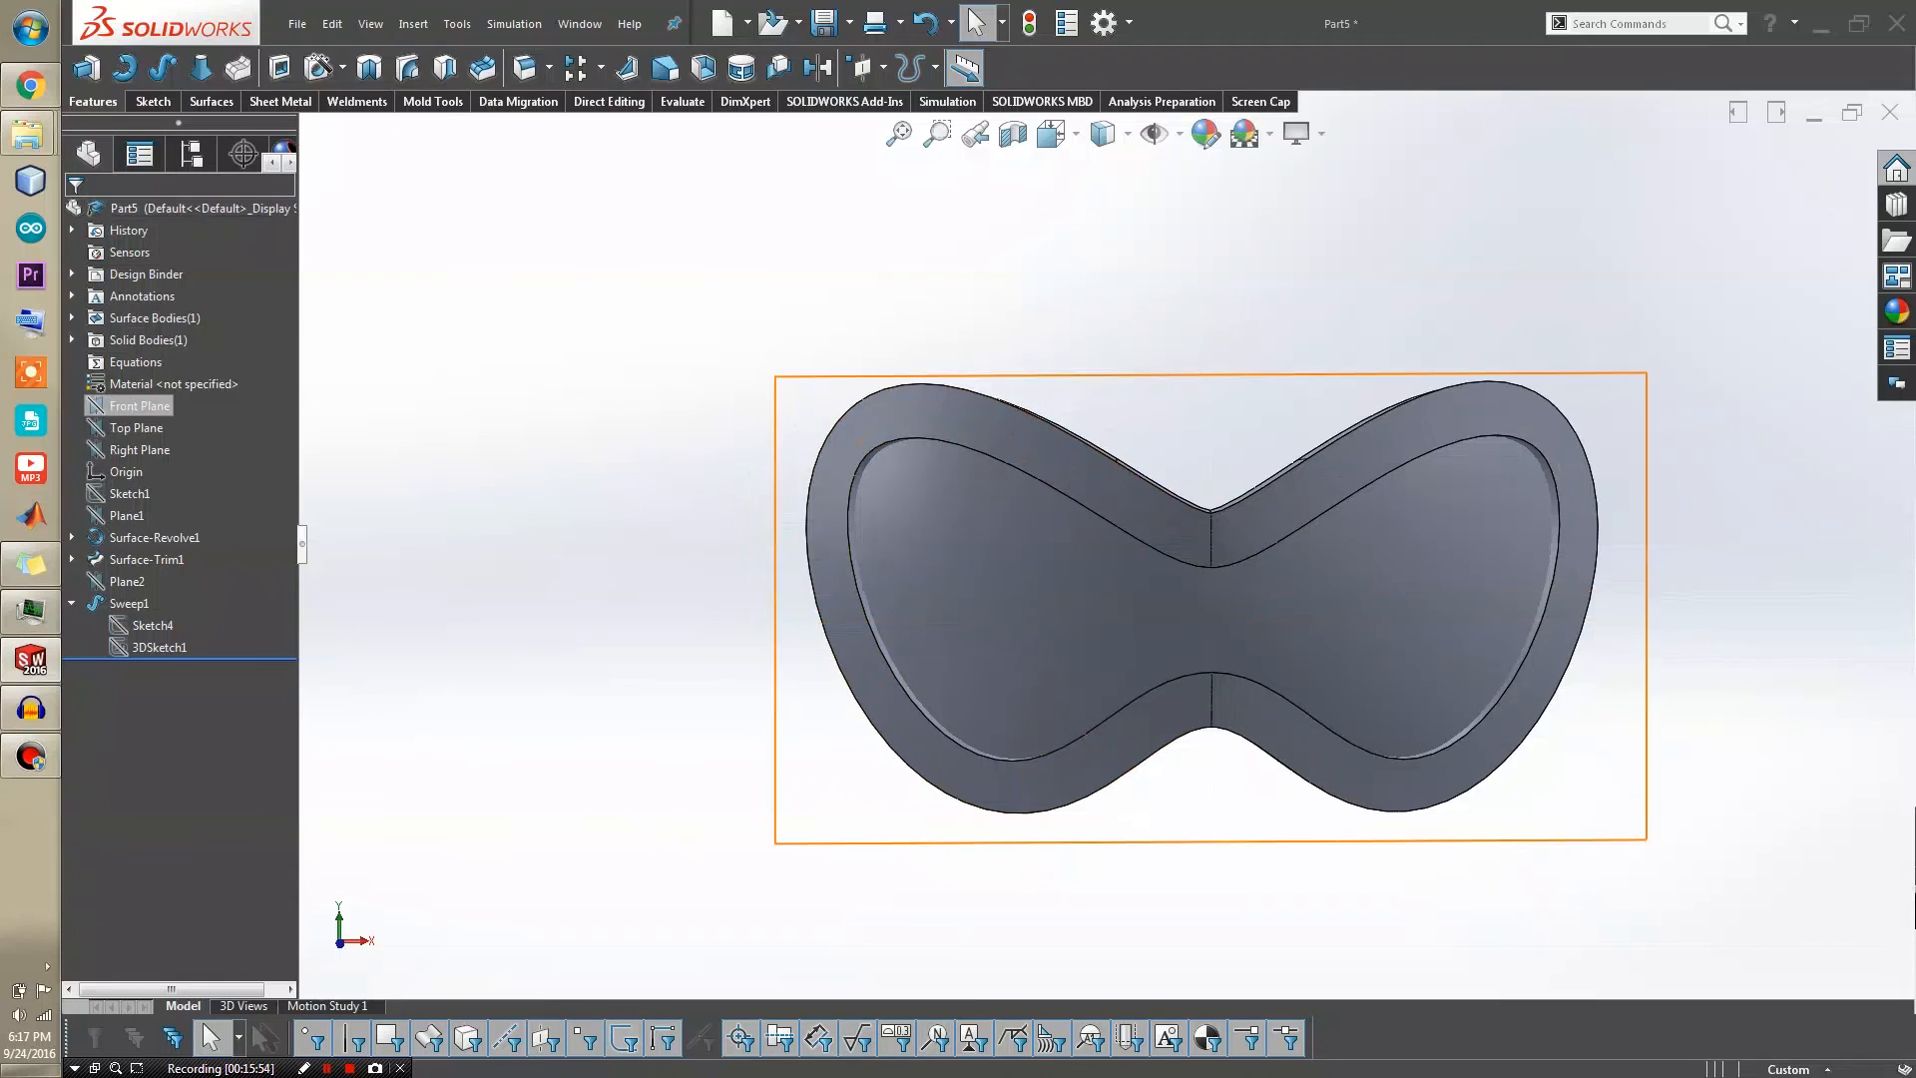
left_click(140, 405)
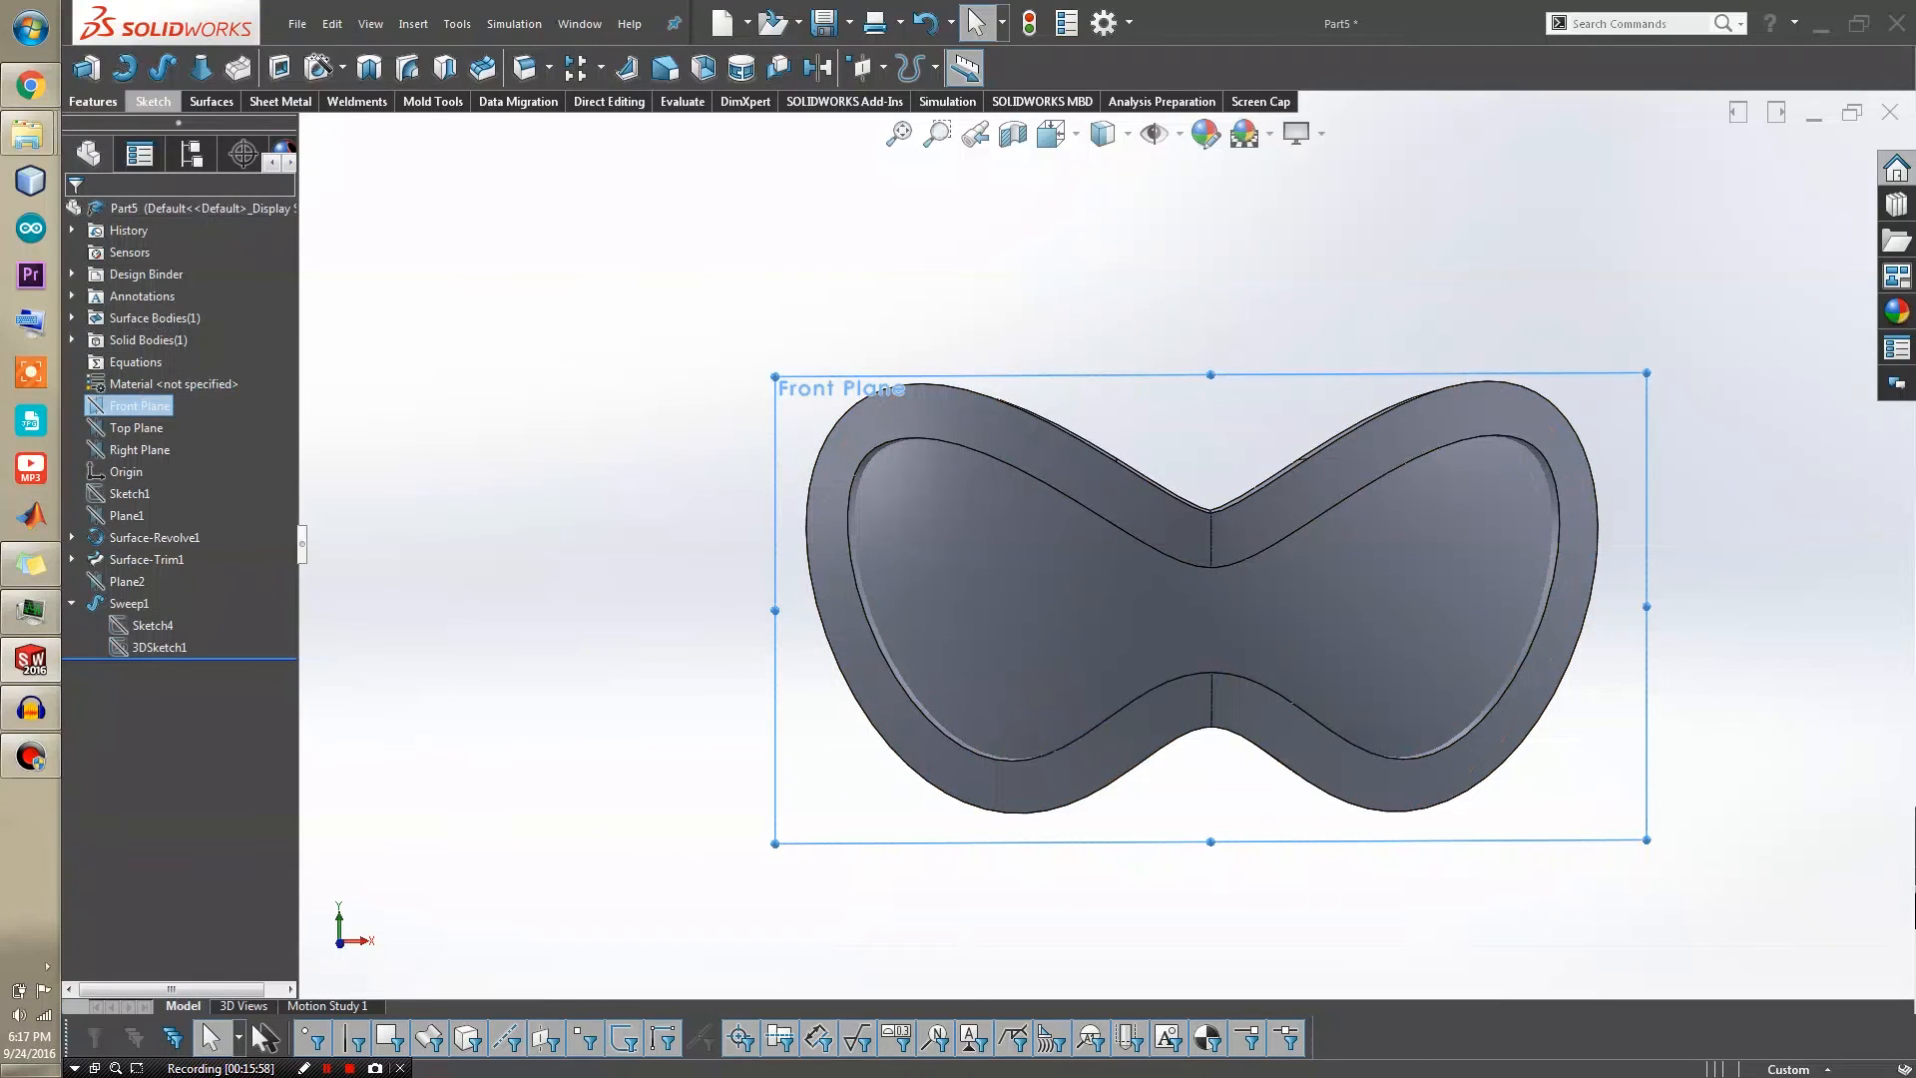
left_click(152, 100)
left_click(87, 67)
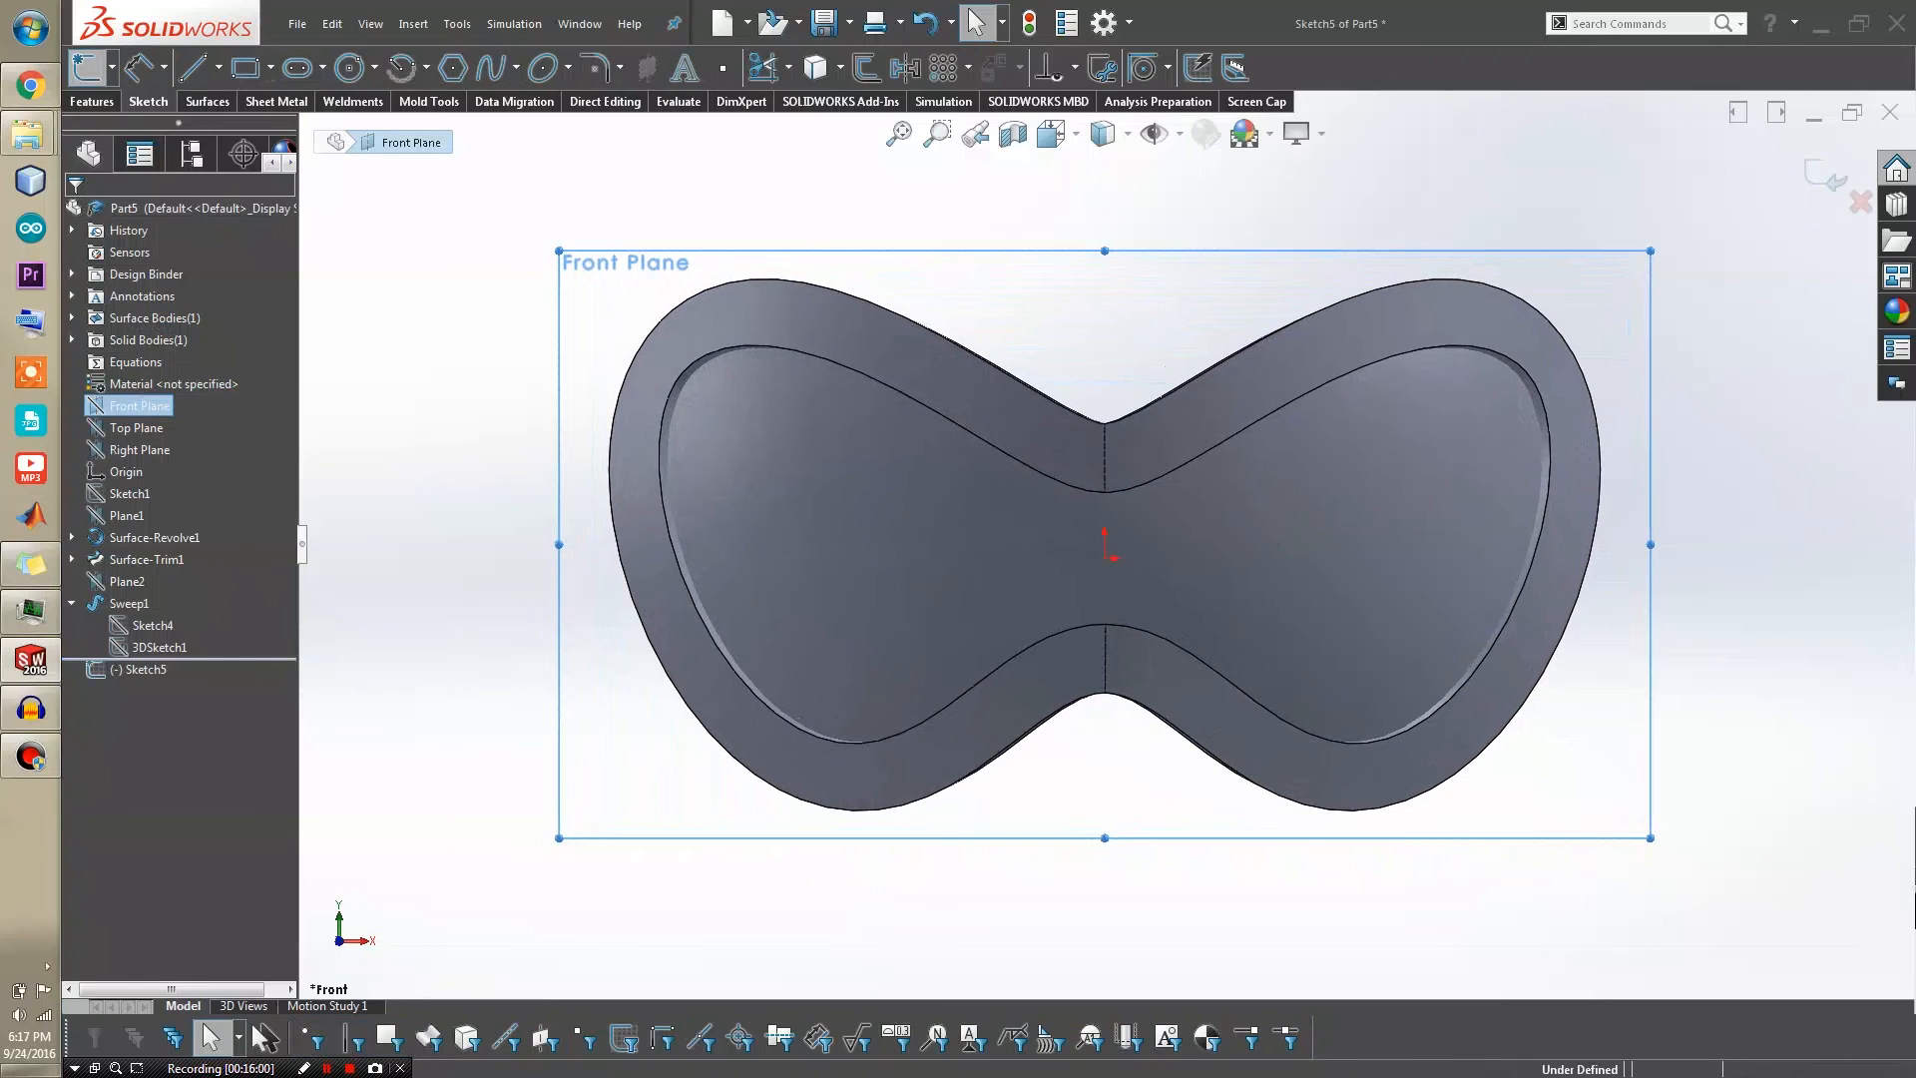
right_click_drag(494, 312, 429, 312)
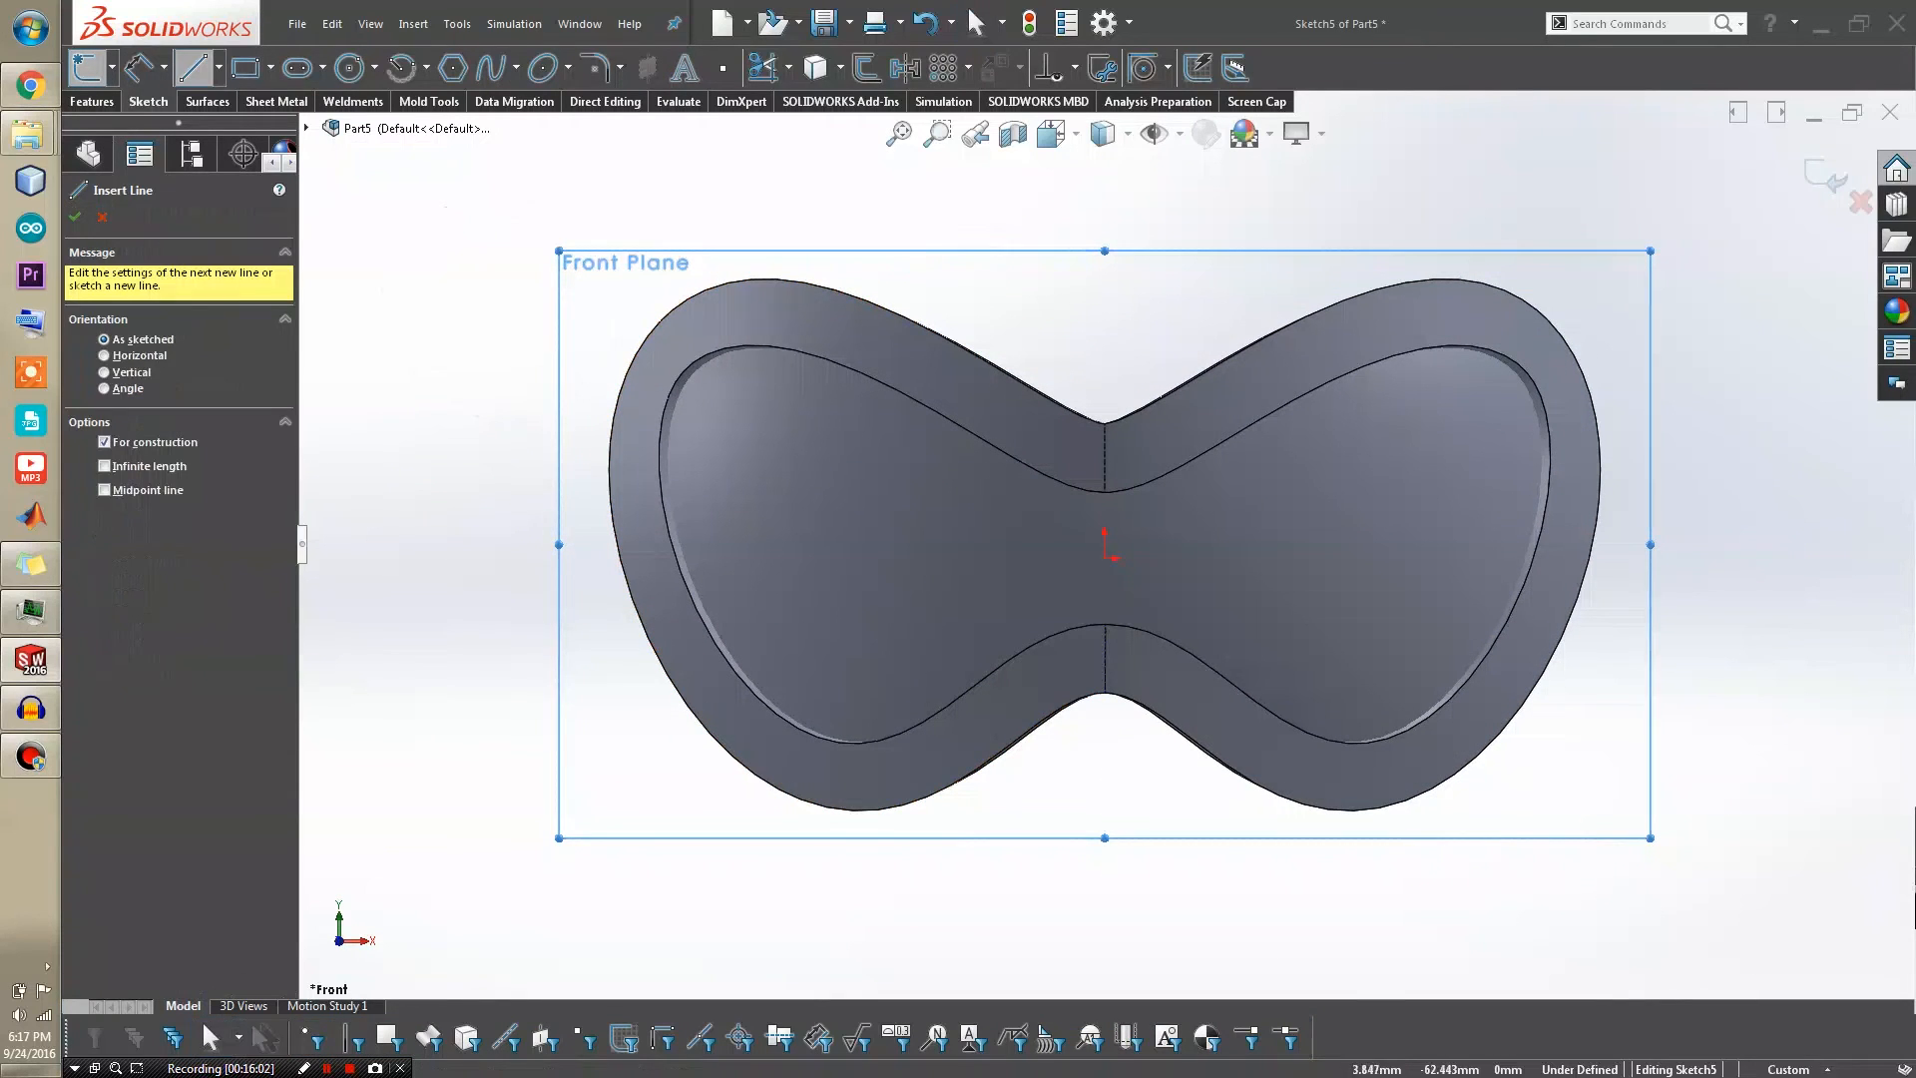
left_click(1105, 913)
left_click(1104, 234)
key("Escape")
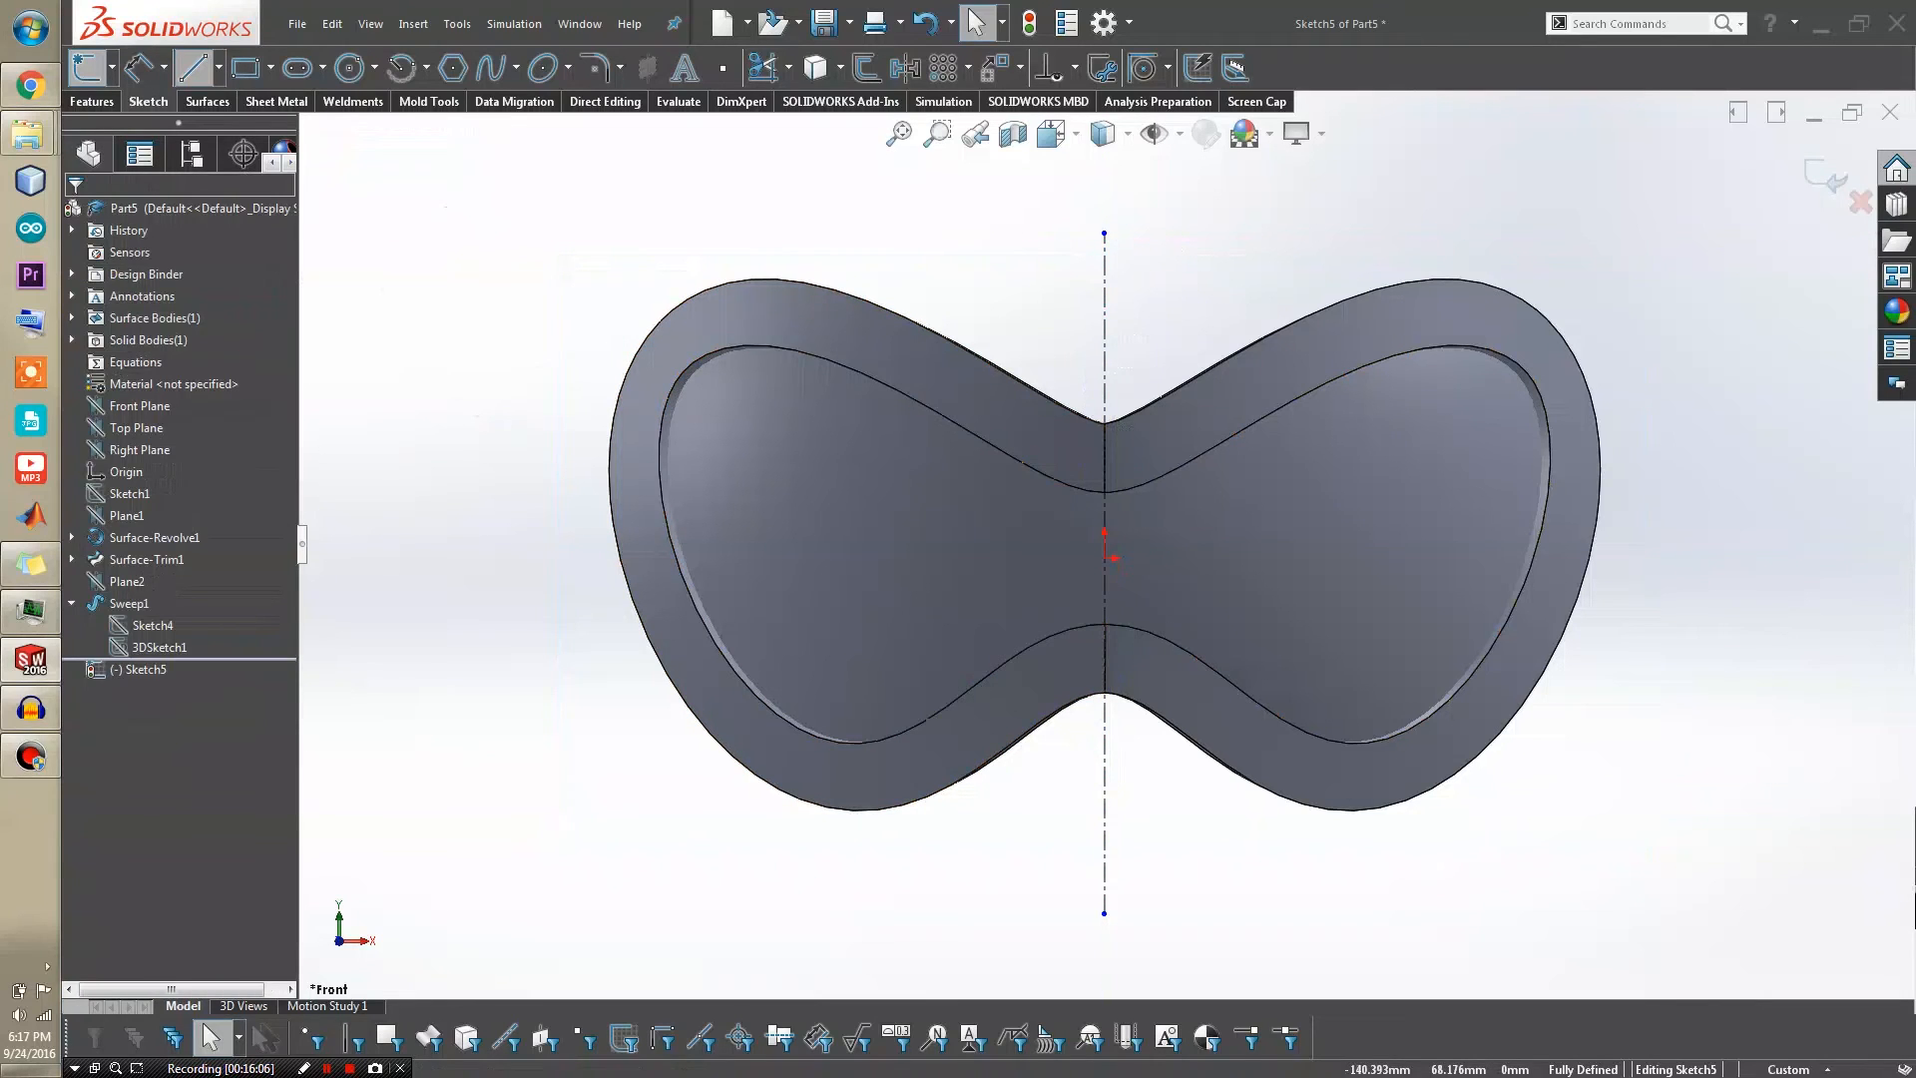
Sketch three connected lines on the left lens: inward across the upper frame, about 40 mm down the lens, and outward across the lower frame
left_click(192, 68)
left_click(560, 353)
left_click(726, 430)
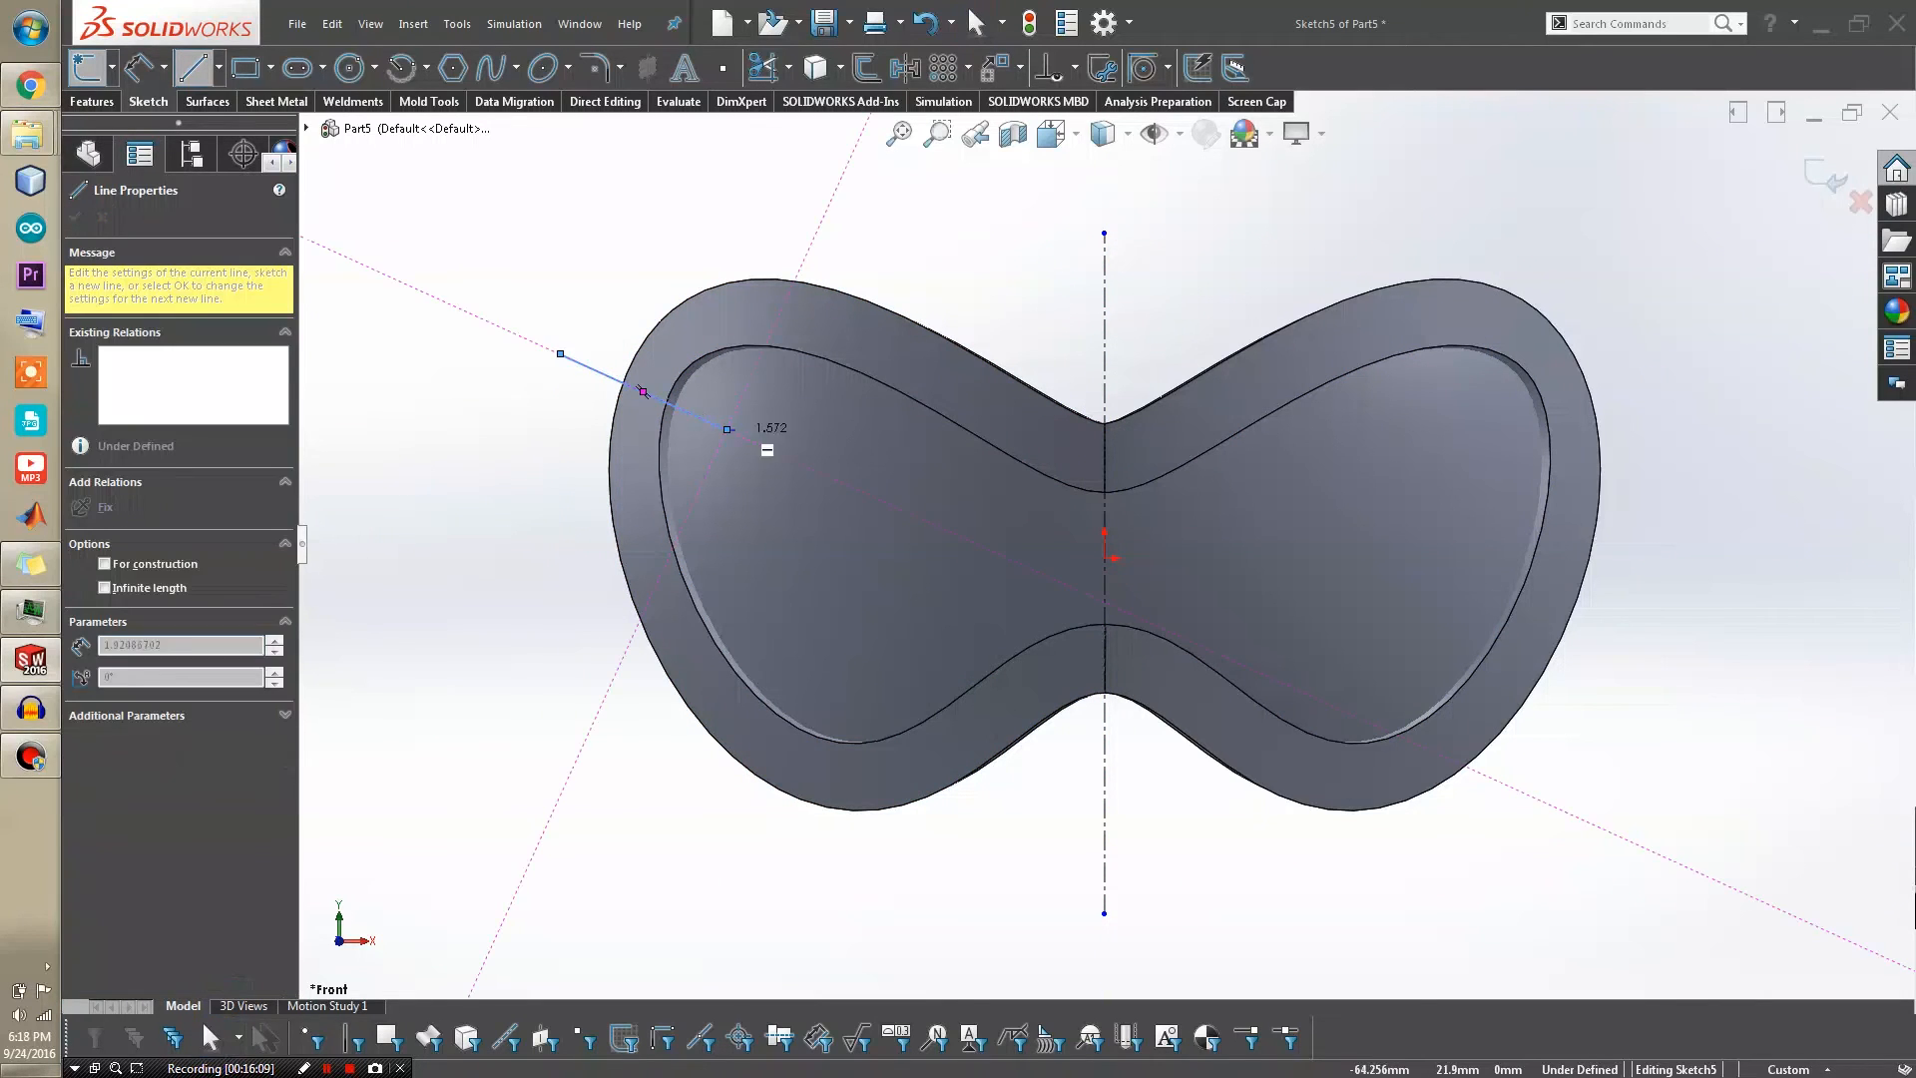
left_click(769, 653)
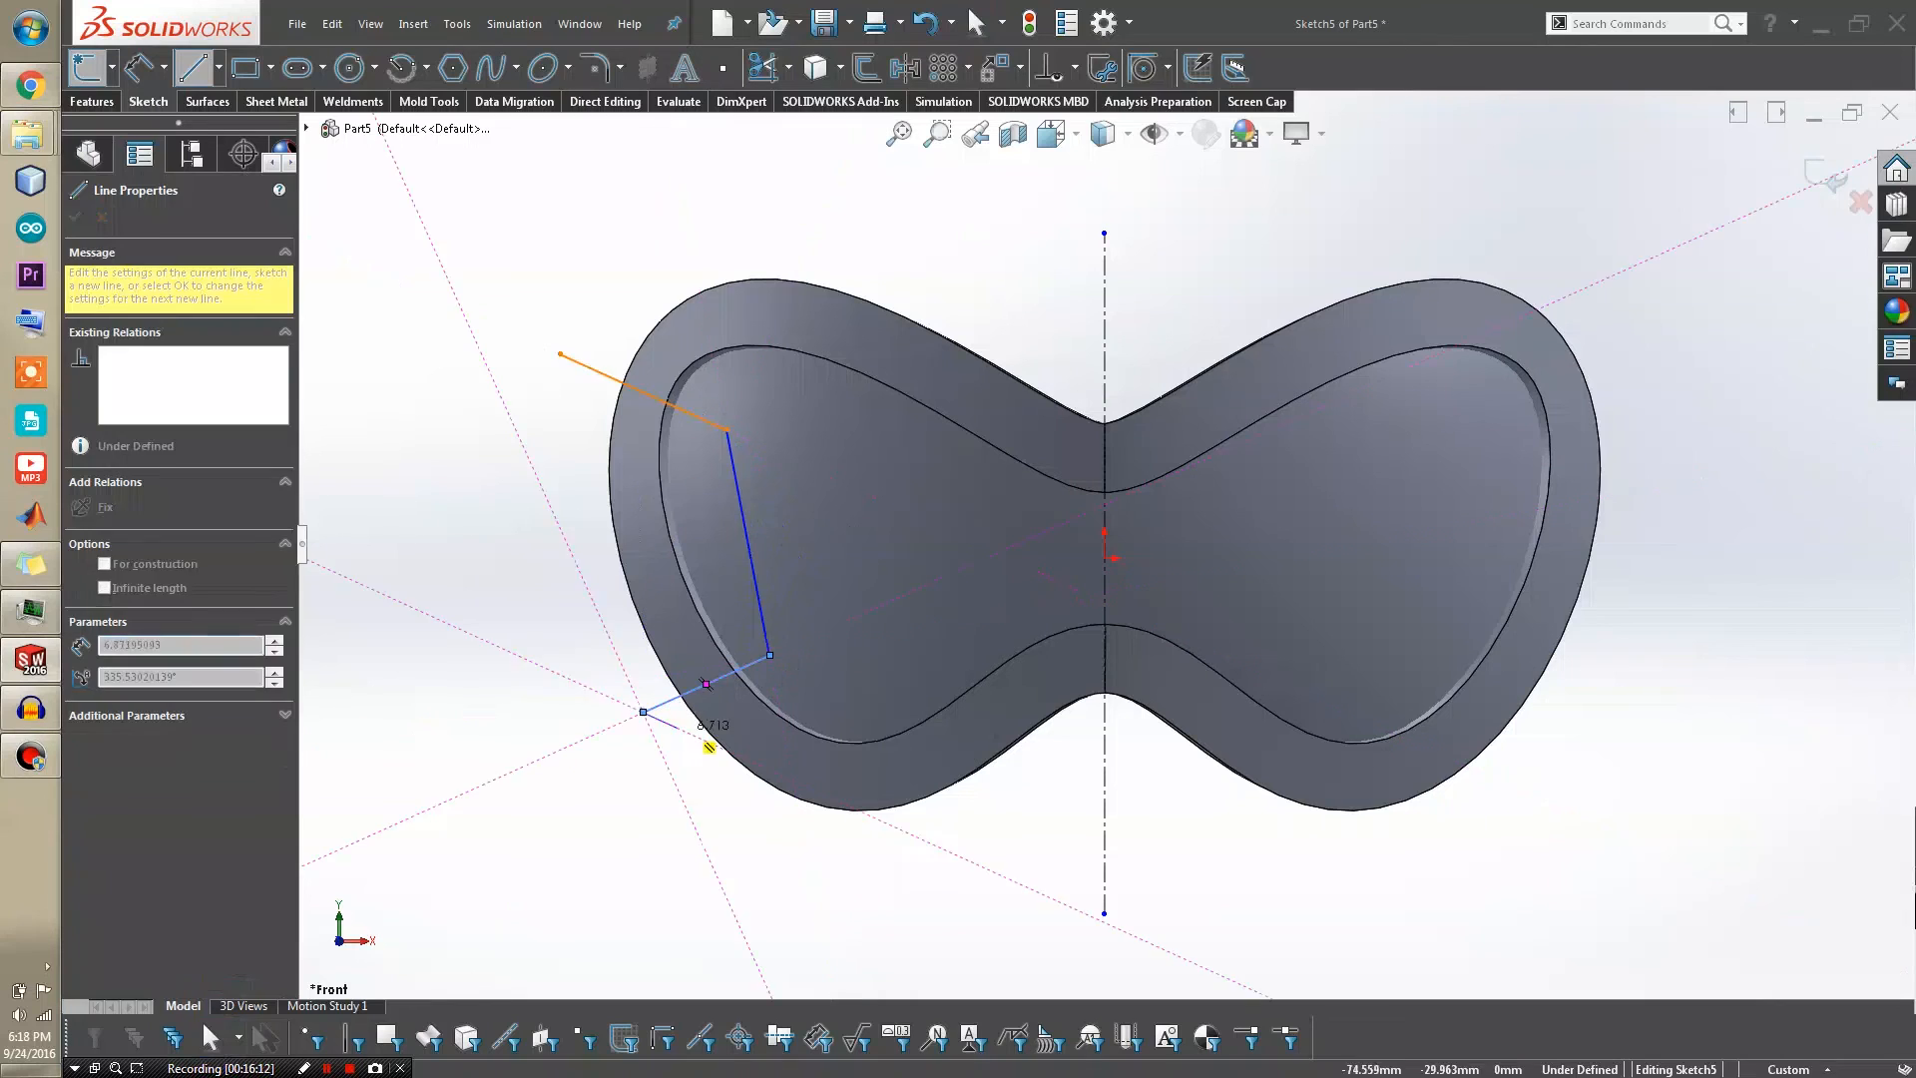
left_click(644, 712)
key("Escape")
Delete the line joining the two slanted lines on the left lens and lower the outer end of the lower one
left_click(747, 542)
key("Delete")
key("Return")
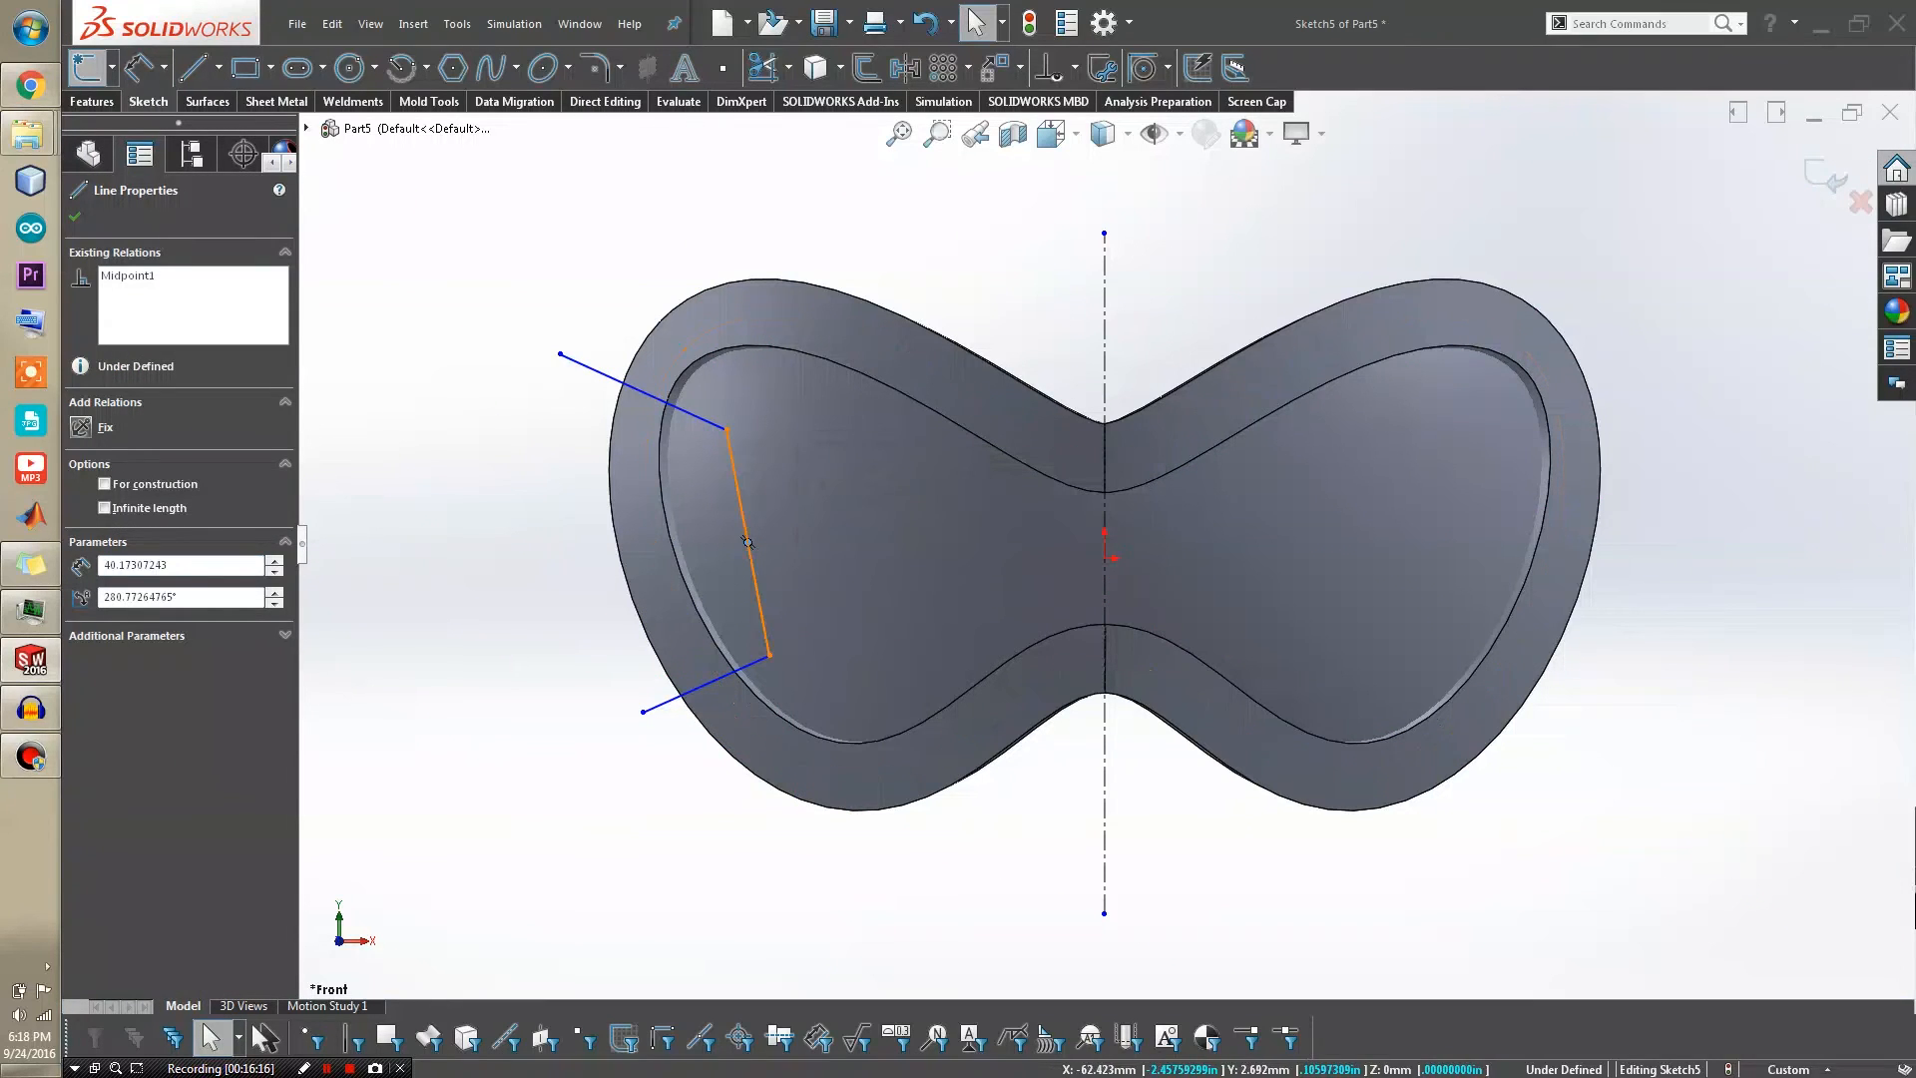
left_click(742, 504)
key("Delete")
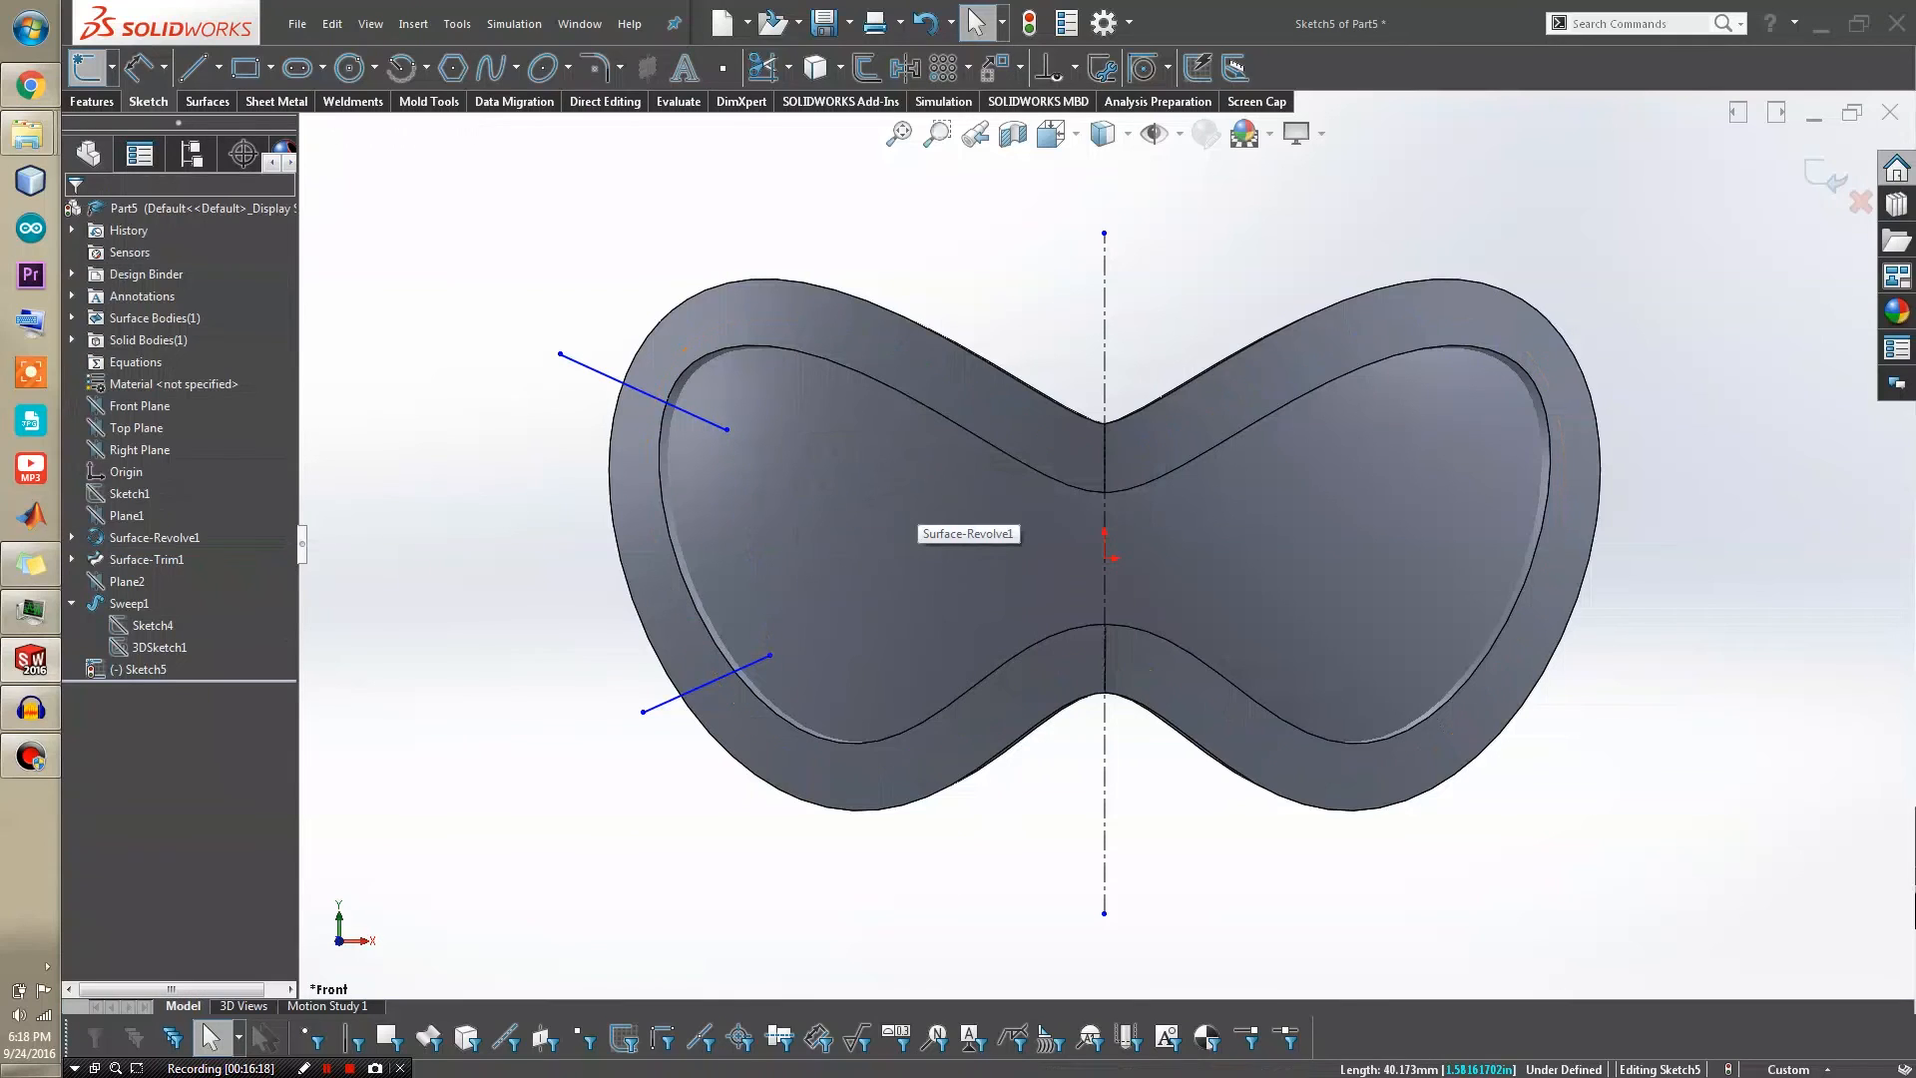
left_click_drag(643, 712, 644, 754)
Mirror the two slanted lines about the vertical construction line to the other lens and exit the sketch
left_click_drag(396, 176, 1499, 977)
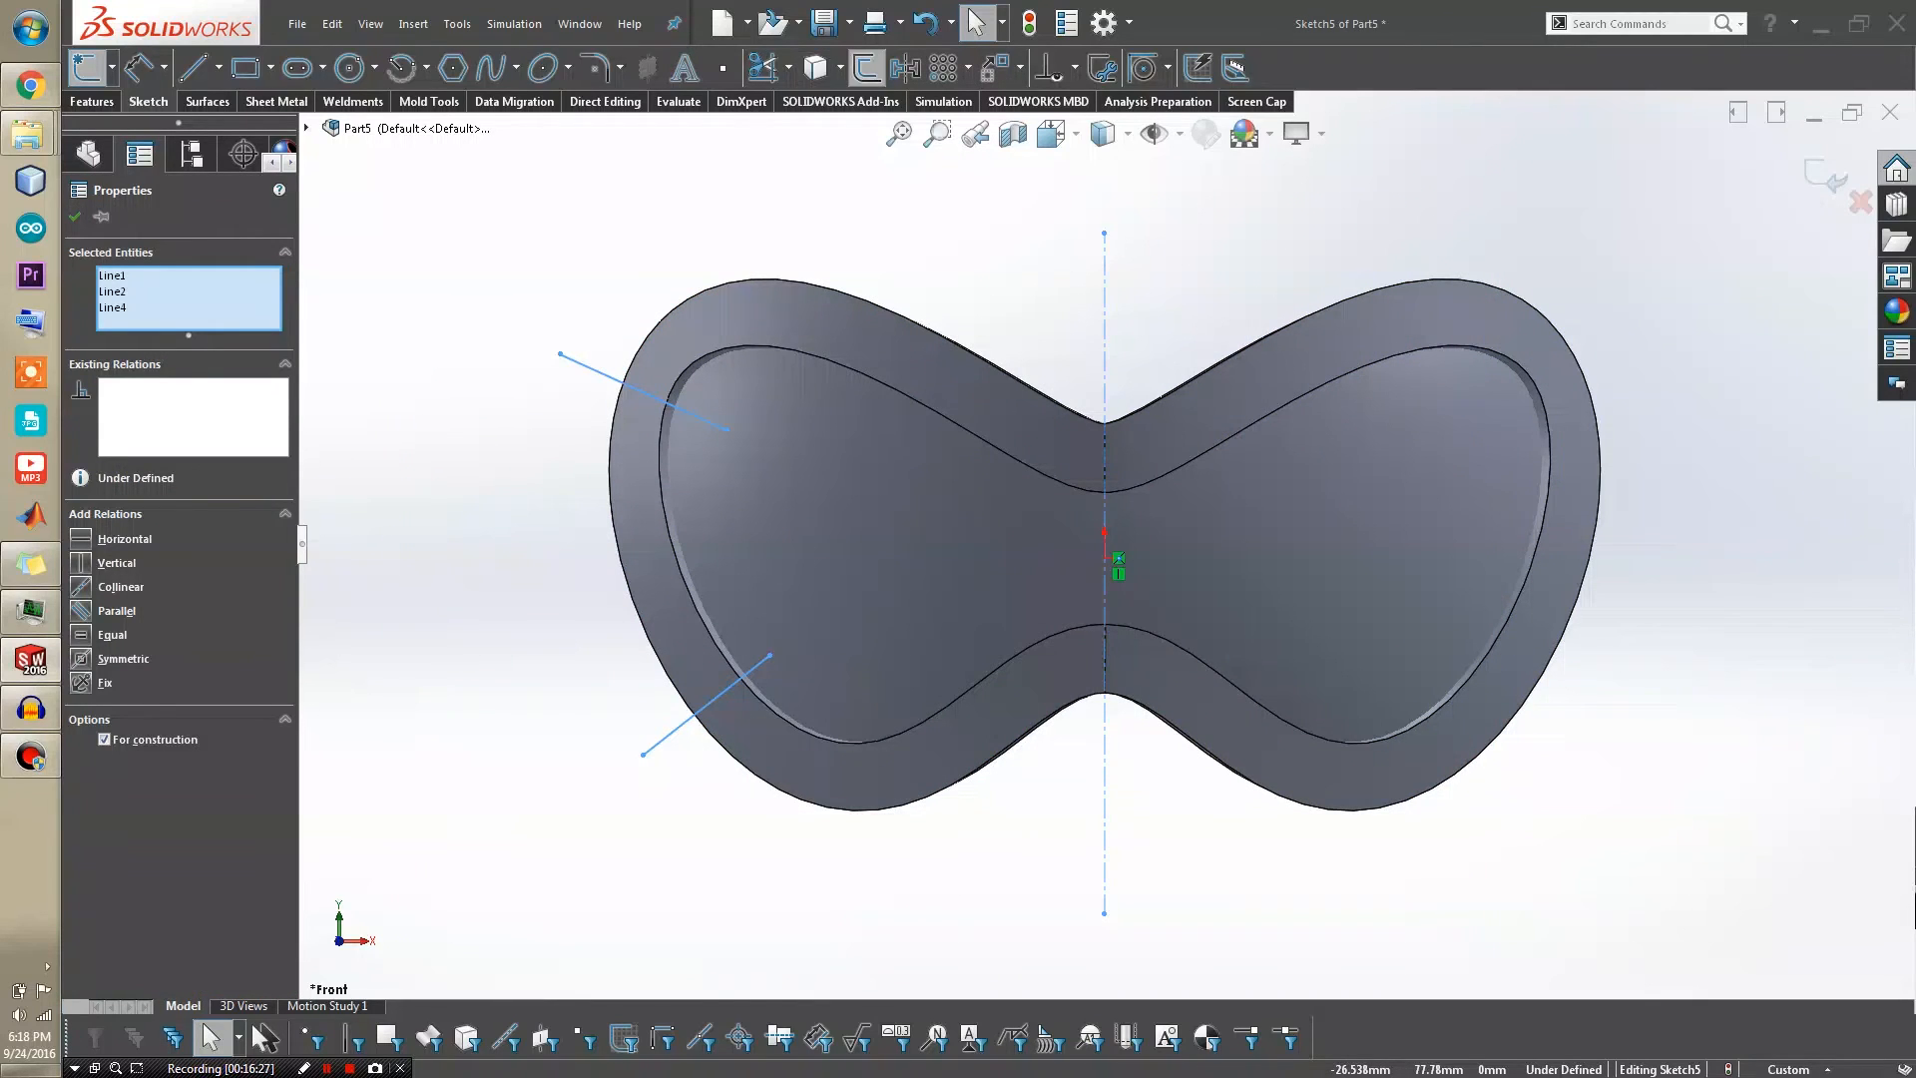
left_click(905, 68)
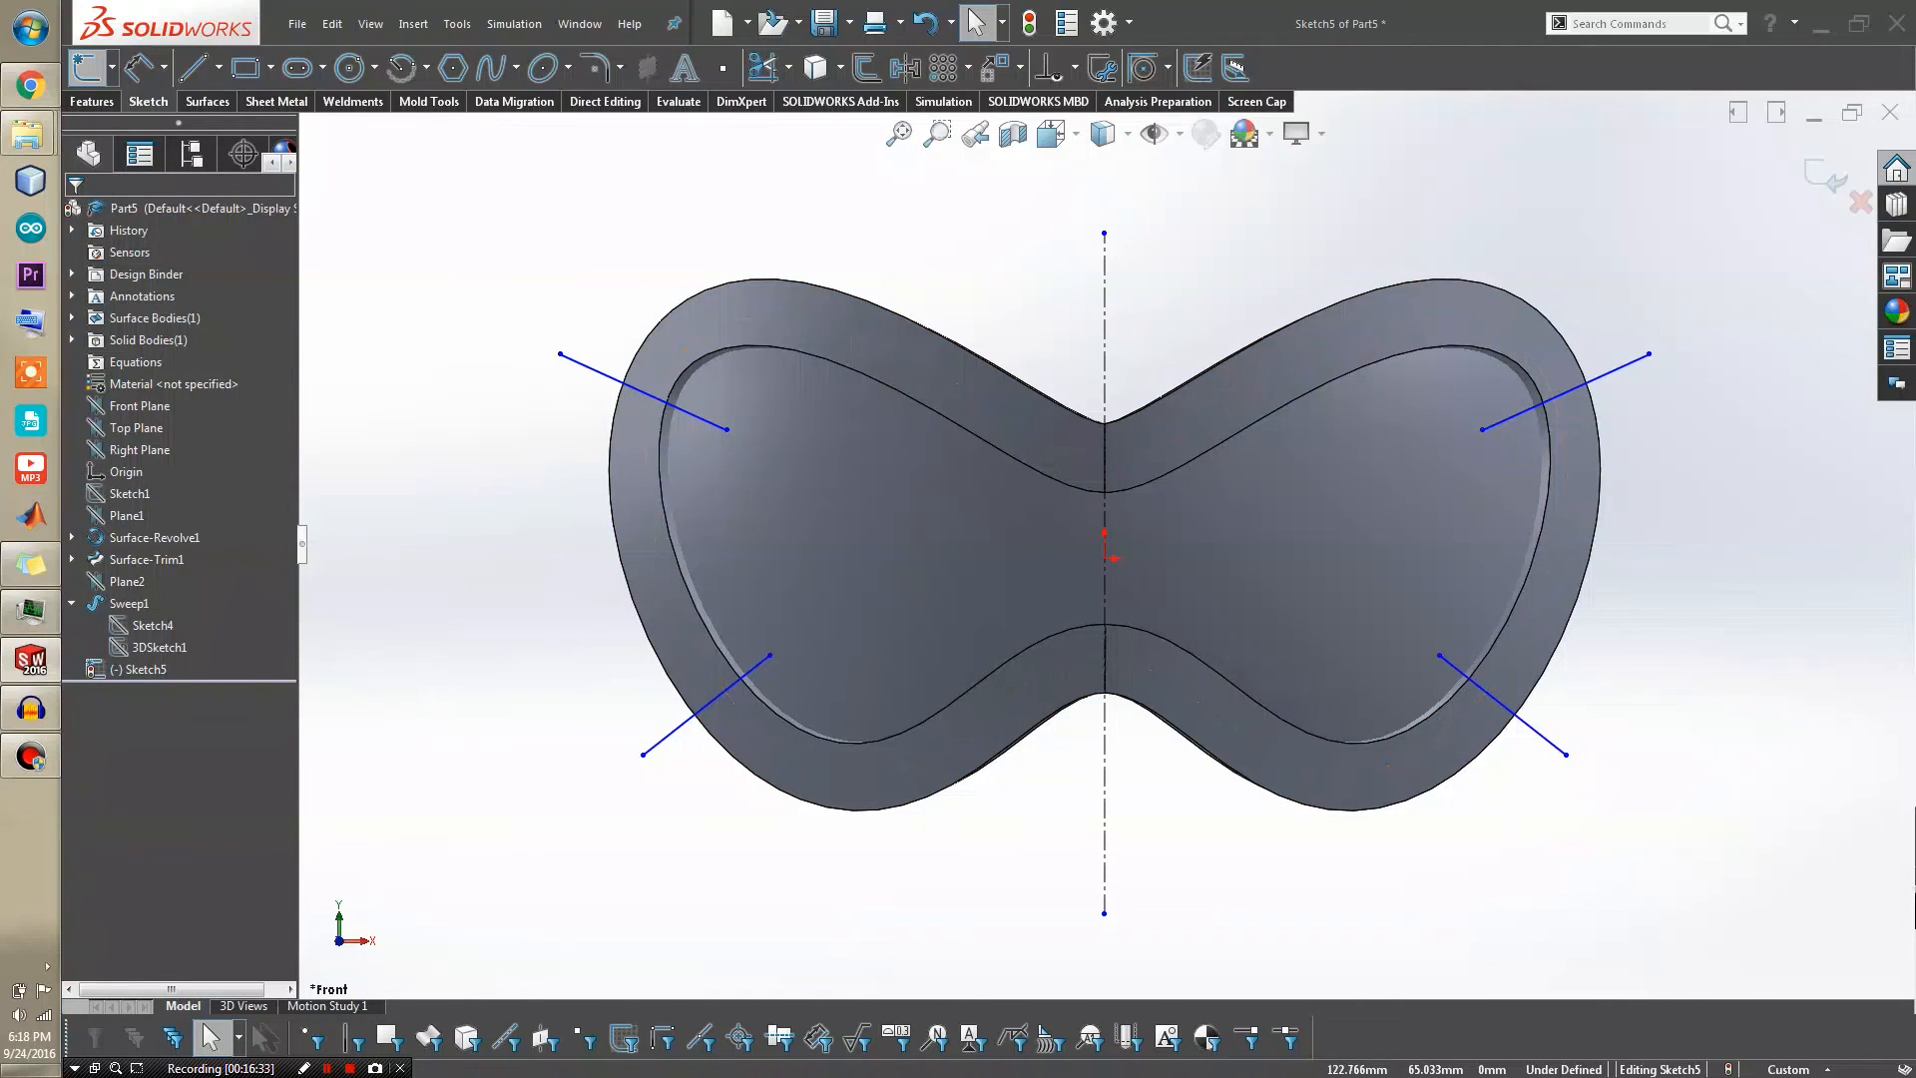
left_click(1824, 175)
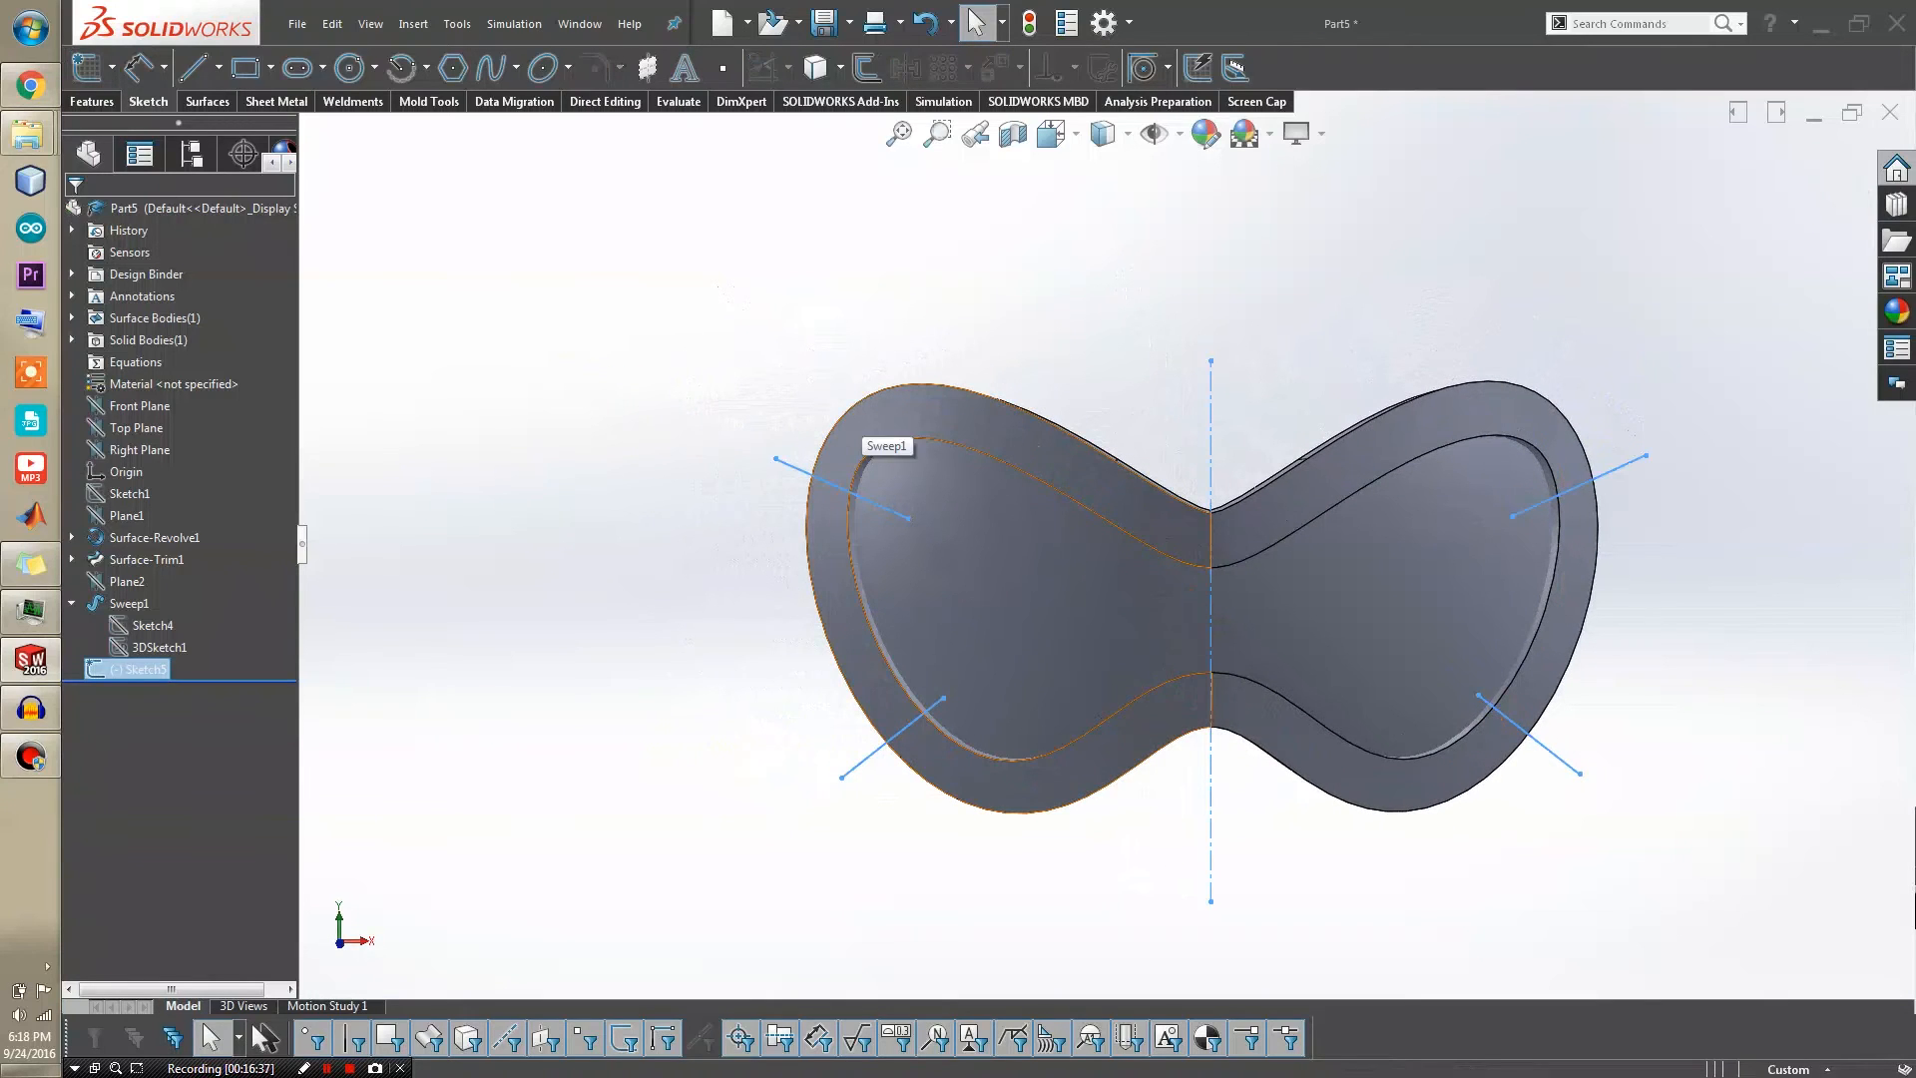
Start a Split using the slanted-line sketch as the trim tool and cut the swept goggle frame body with it
left_click(1636, 24)
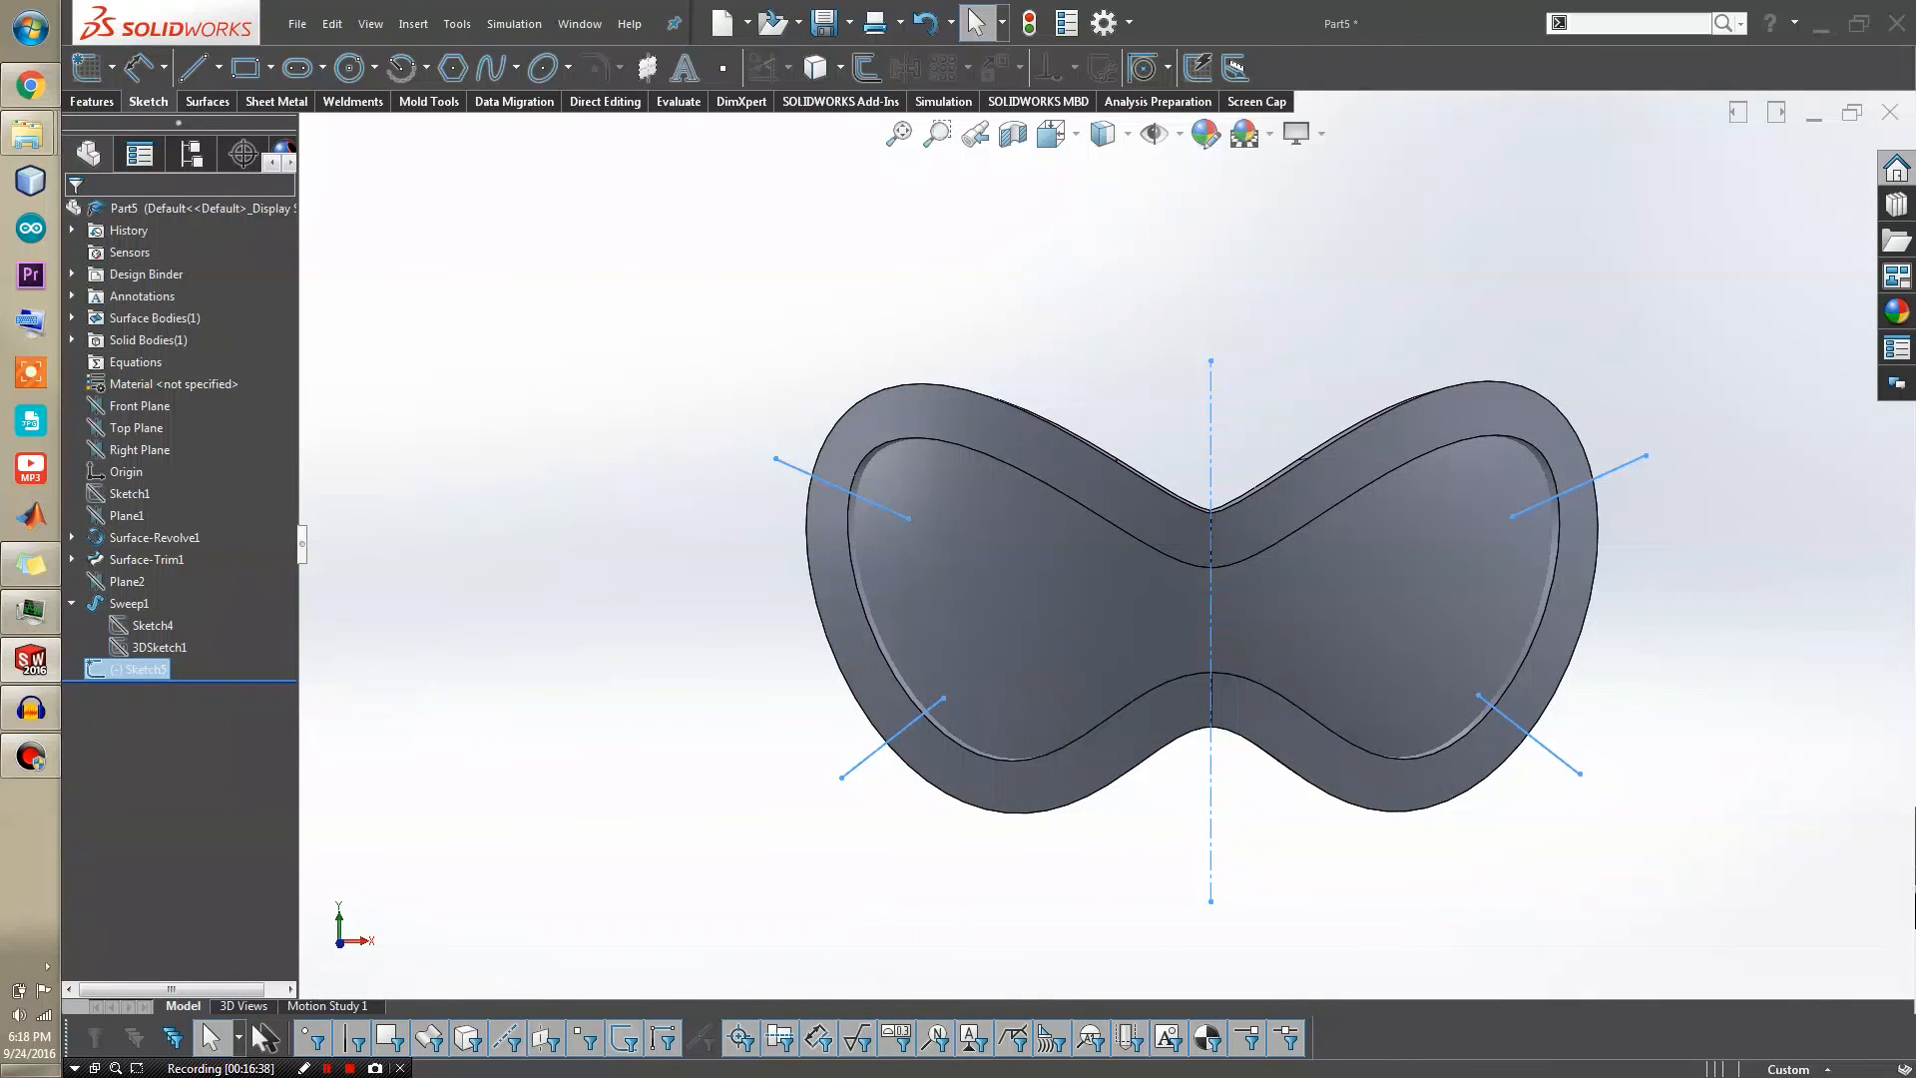
type("spli")
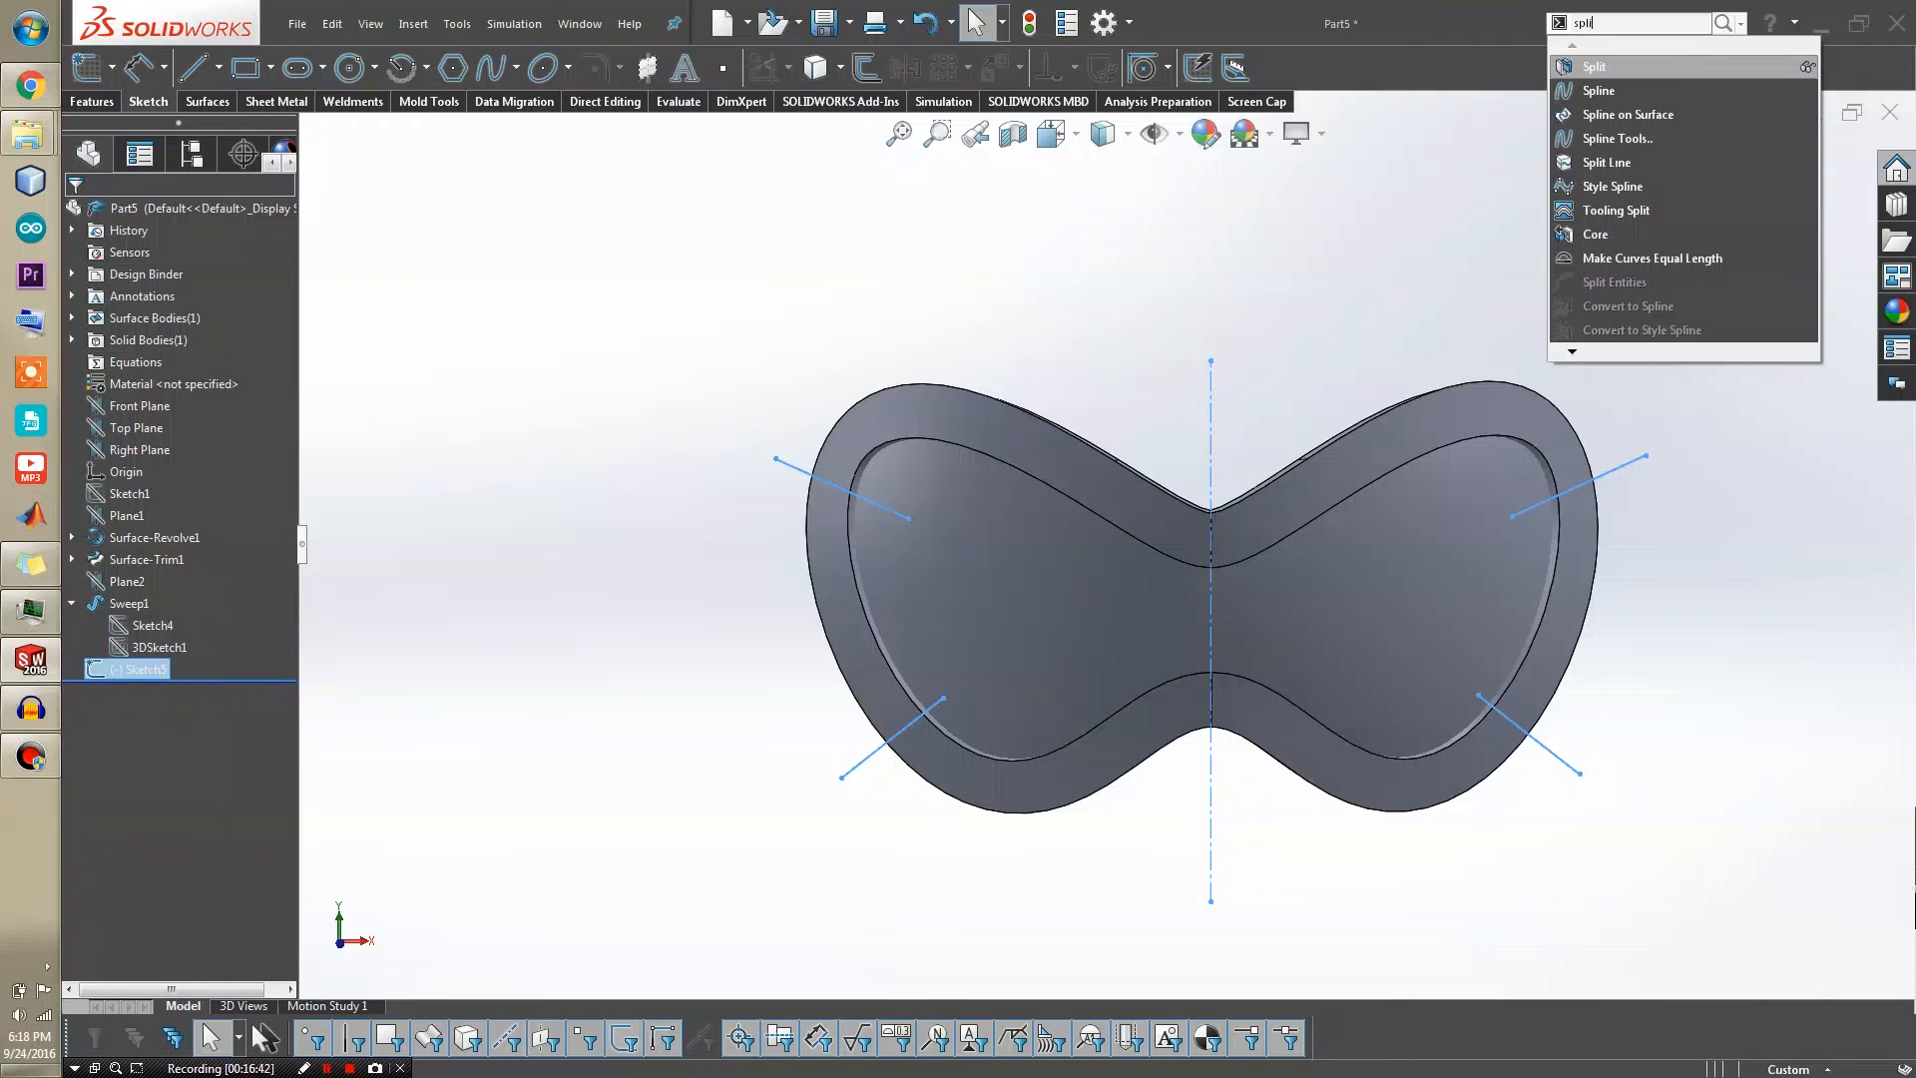
key("Return")
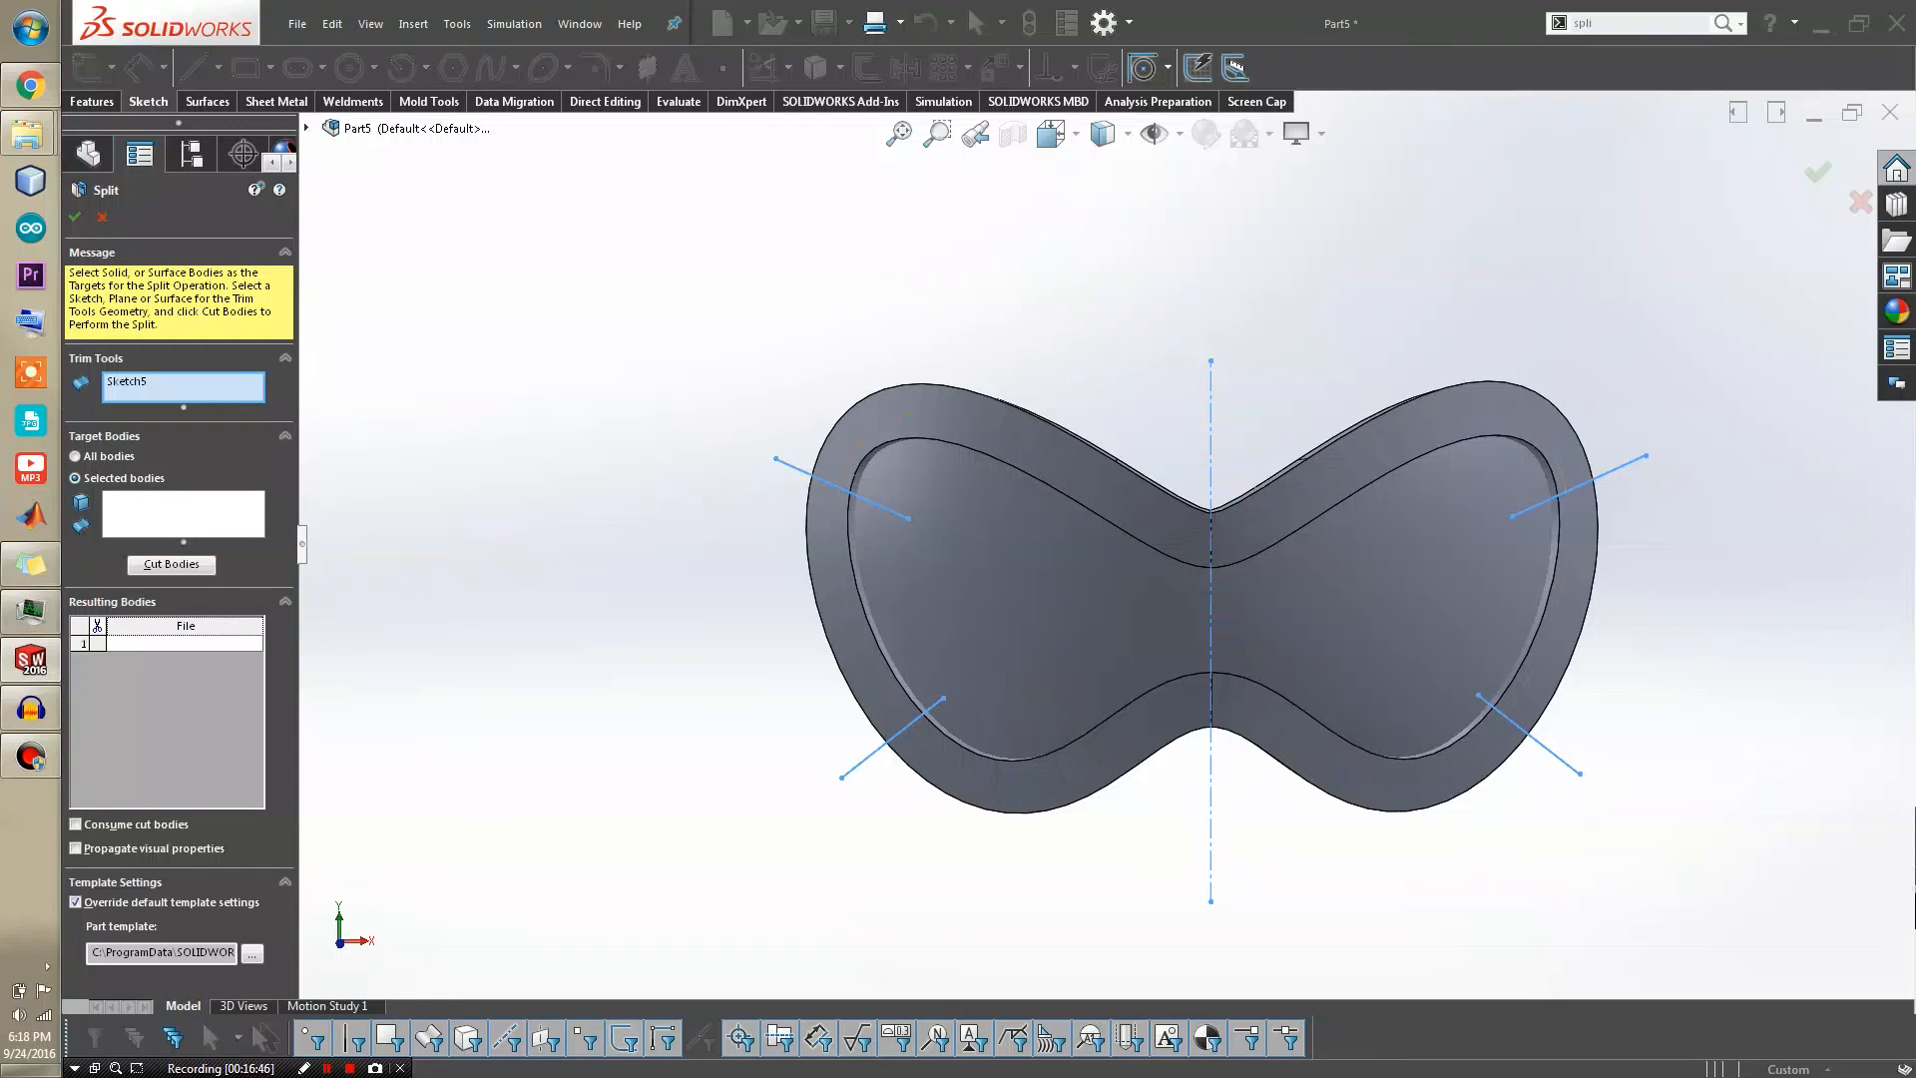
left_click(184, 515)
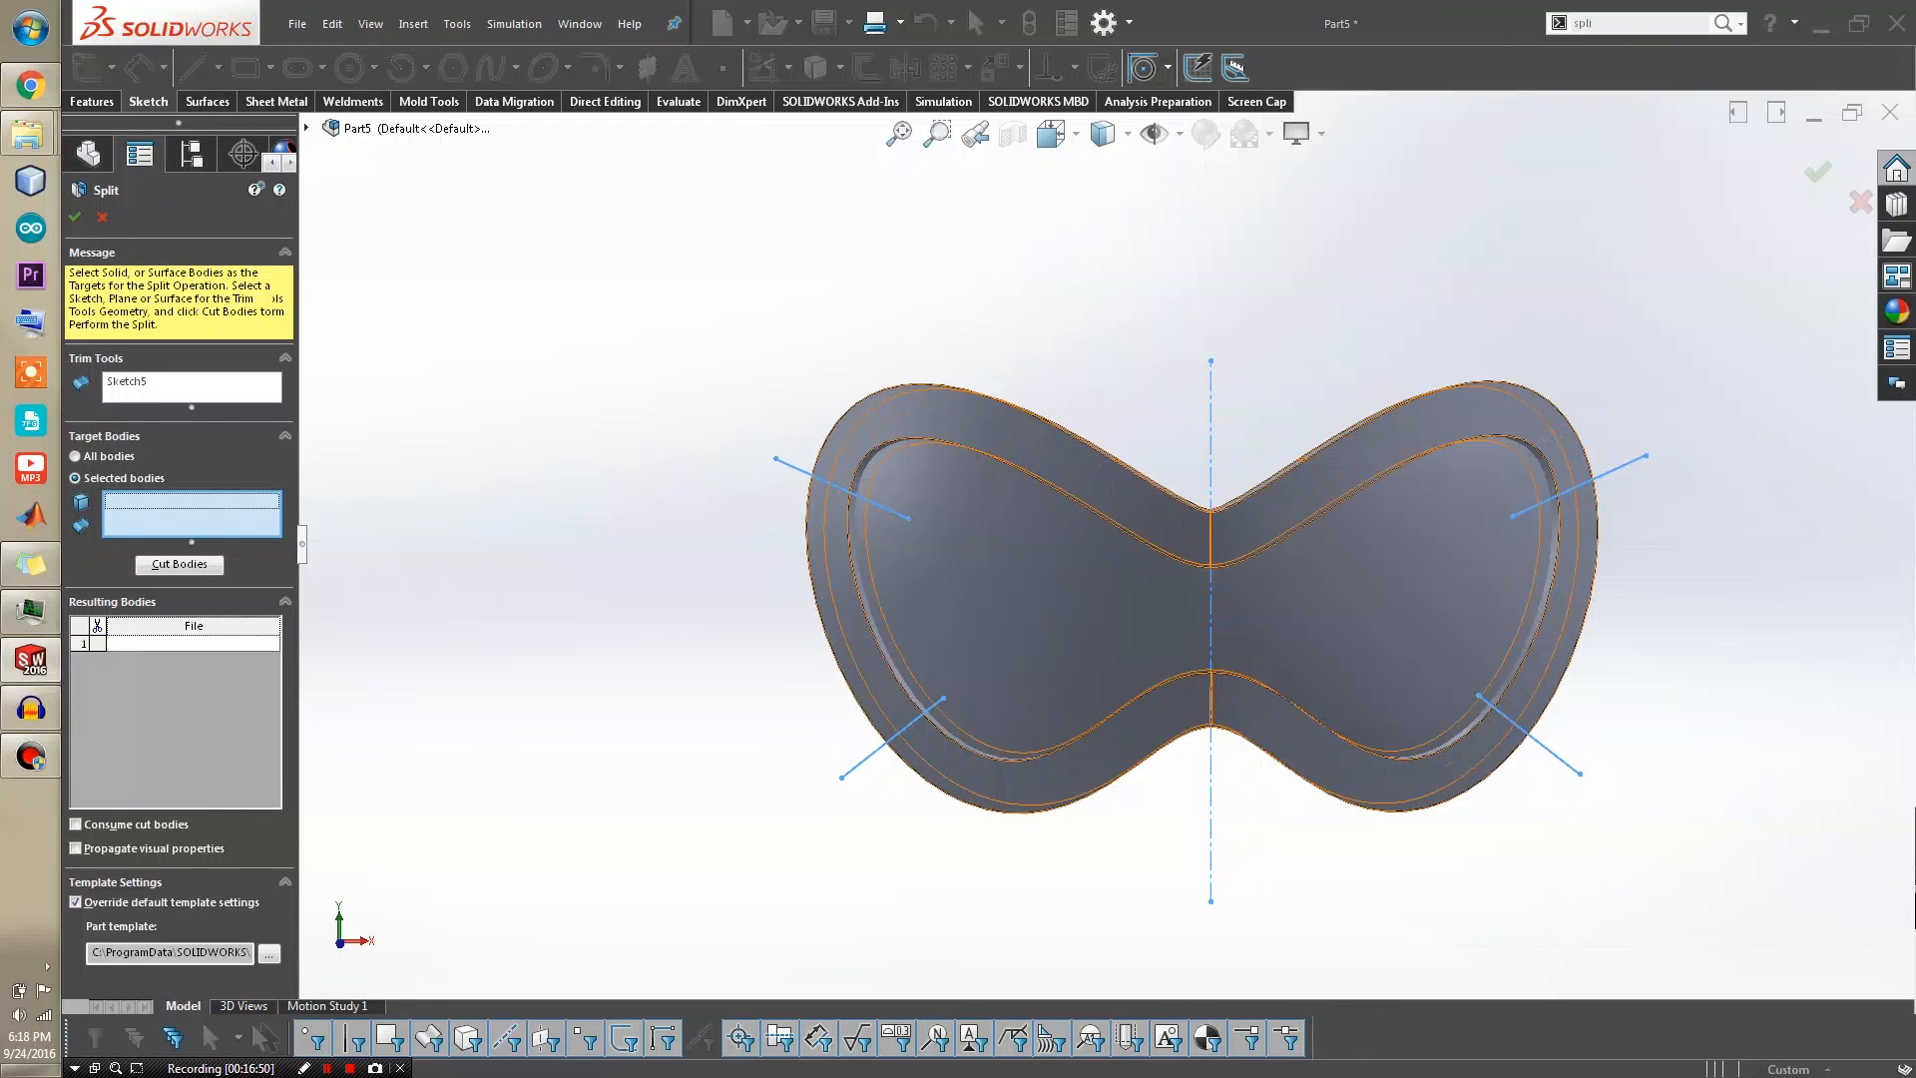
left_click(1574, 564)
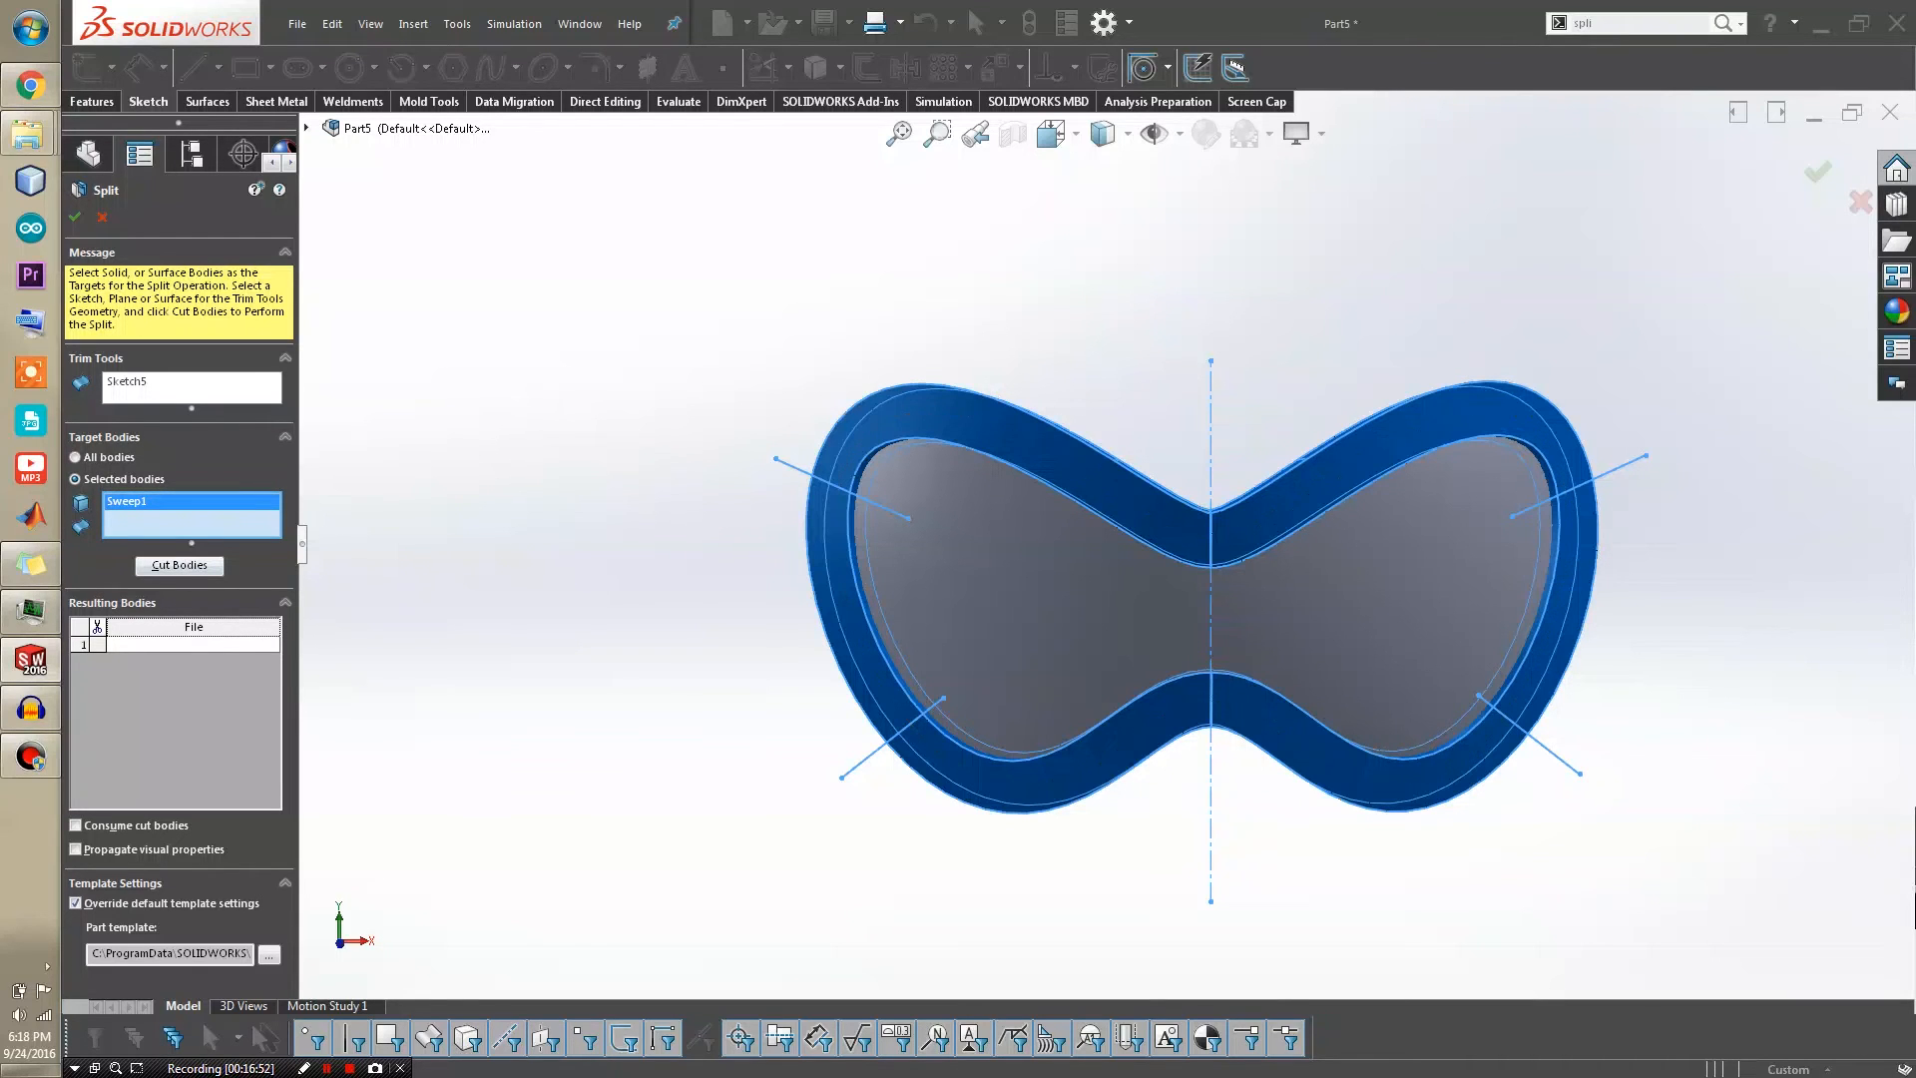
left_click(179, 565)
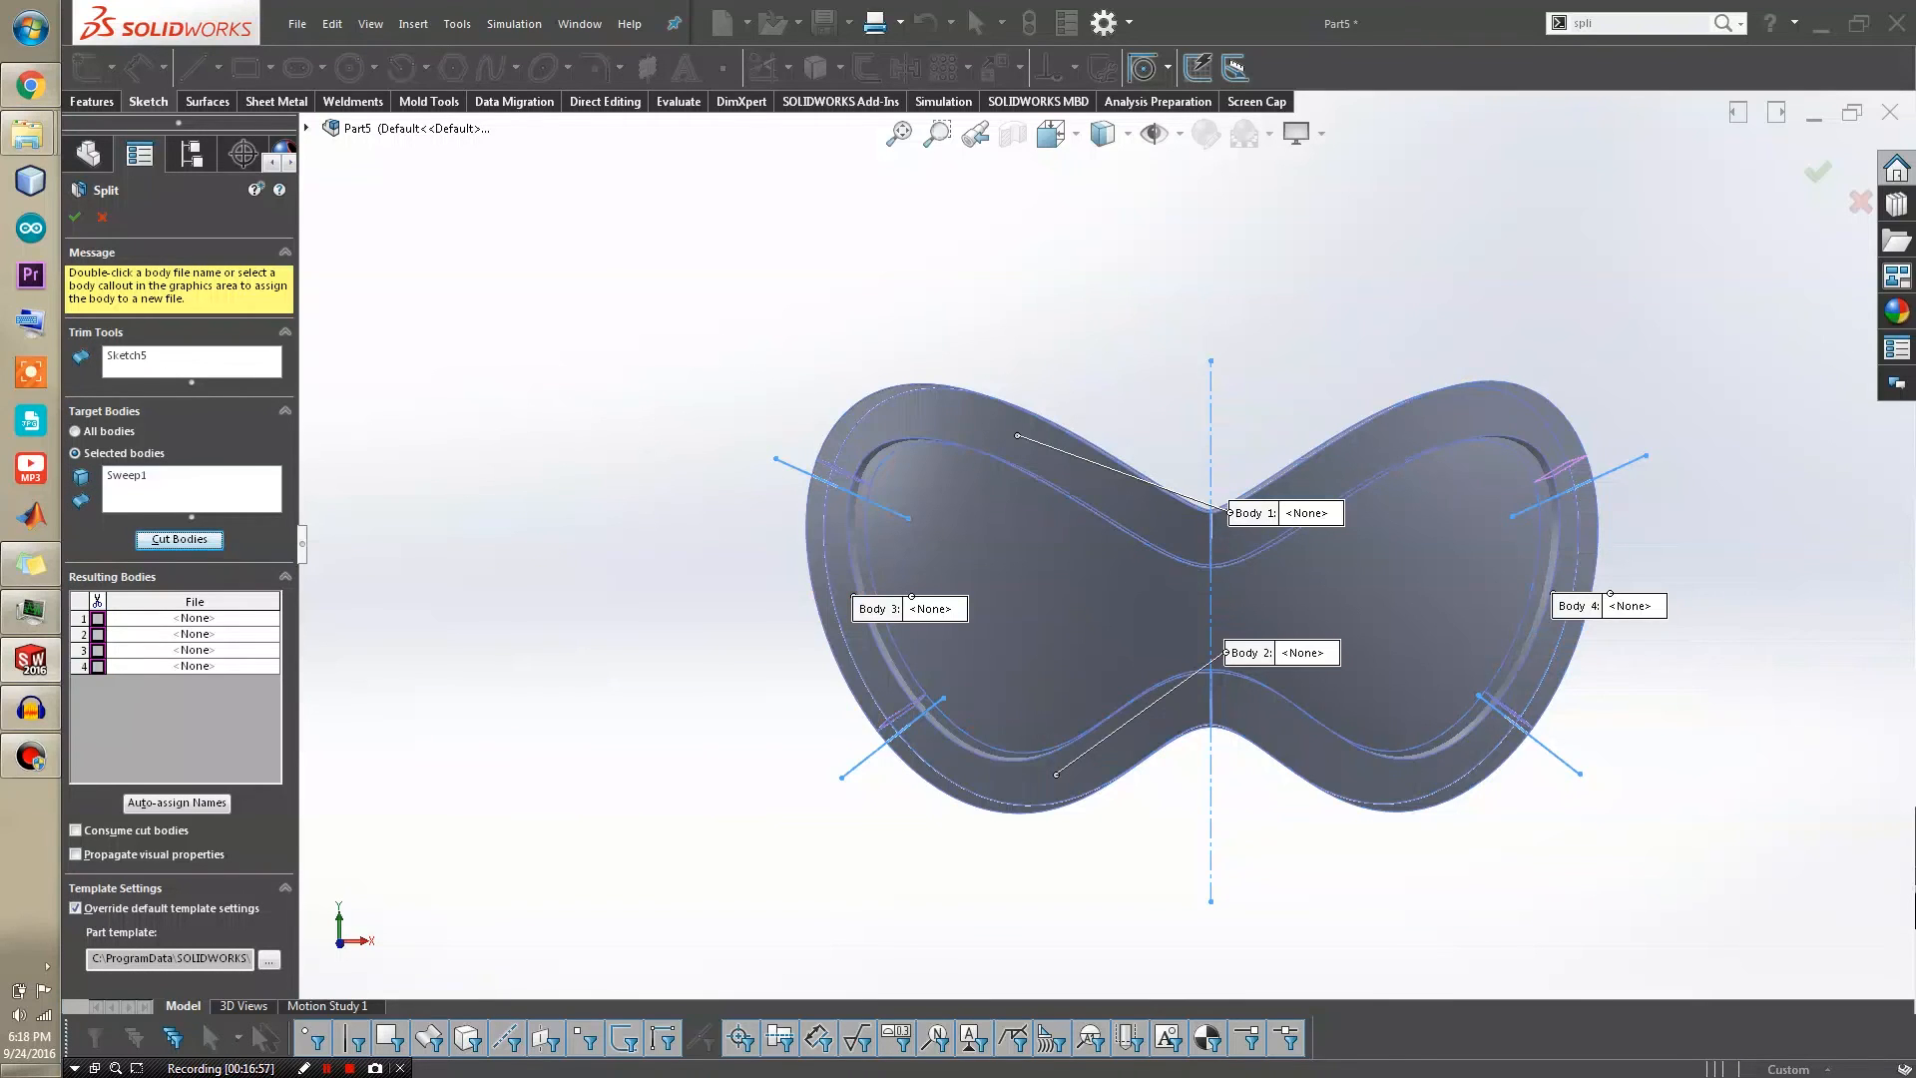
Keep the two outer side pieces of the frame as resulting bodies, finish the split and hide its sketch
scroll(591, 693, "down", 2)
scroll(1148, 578, "up", 4)
scroll(1776, 489, "down", 2)
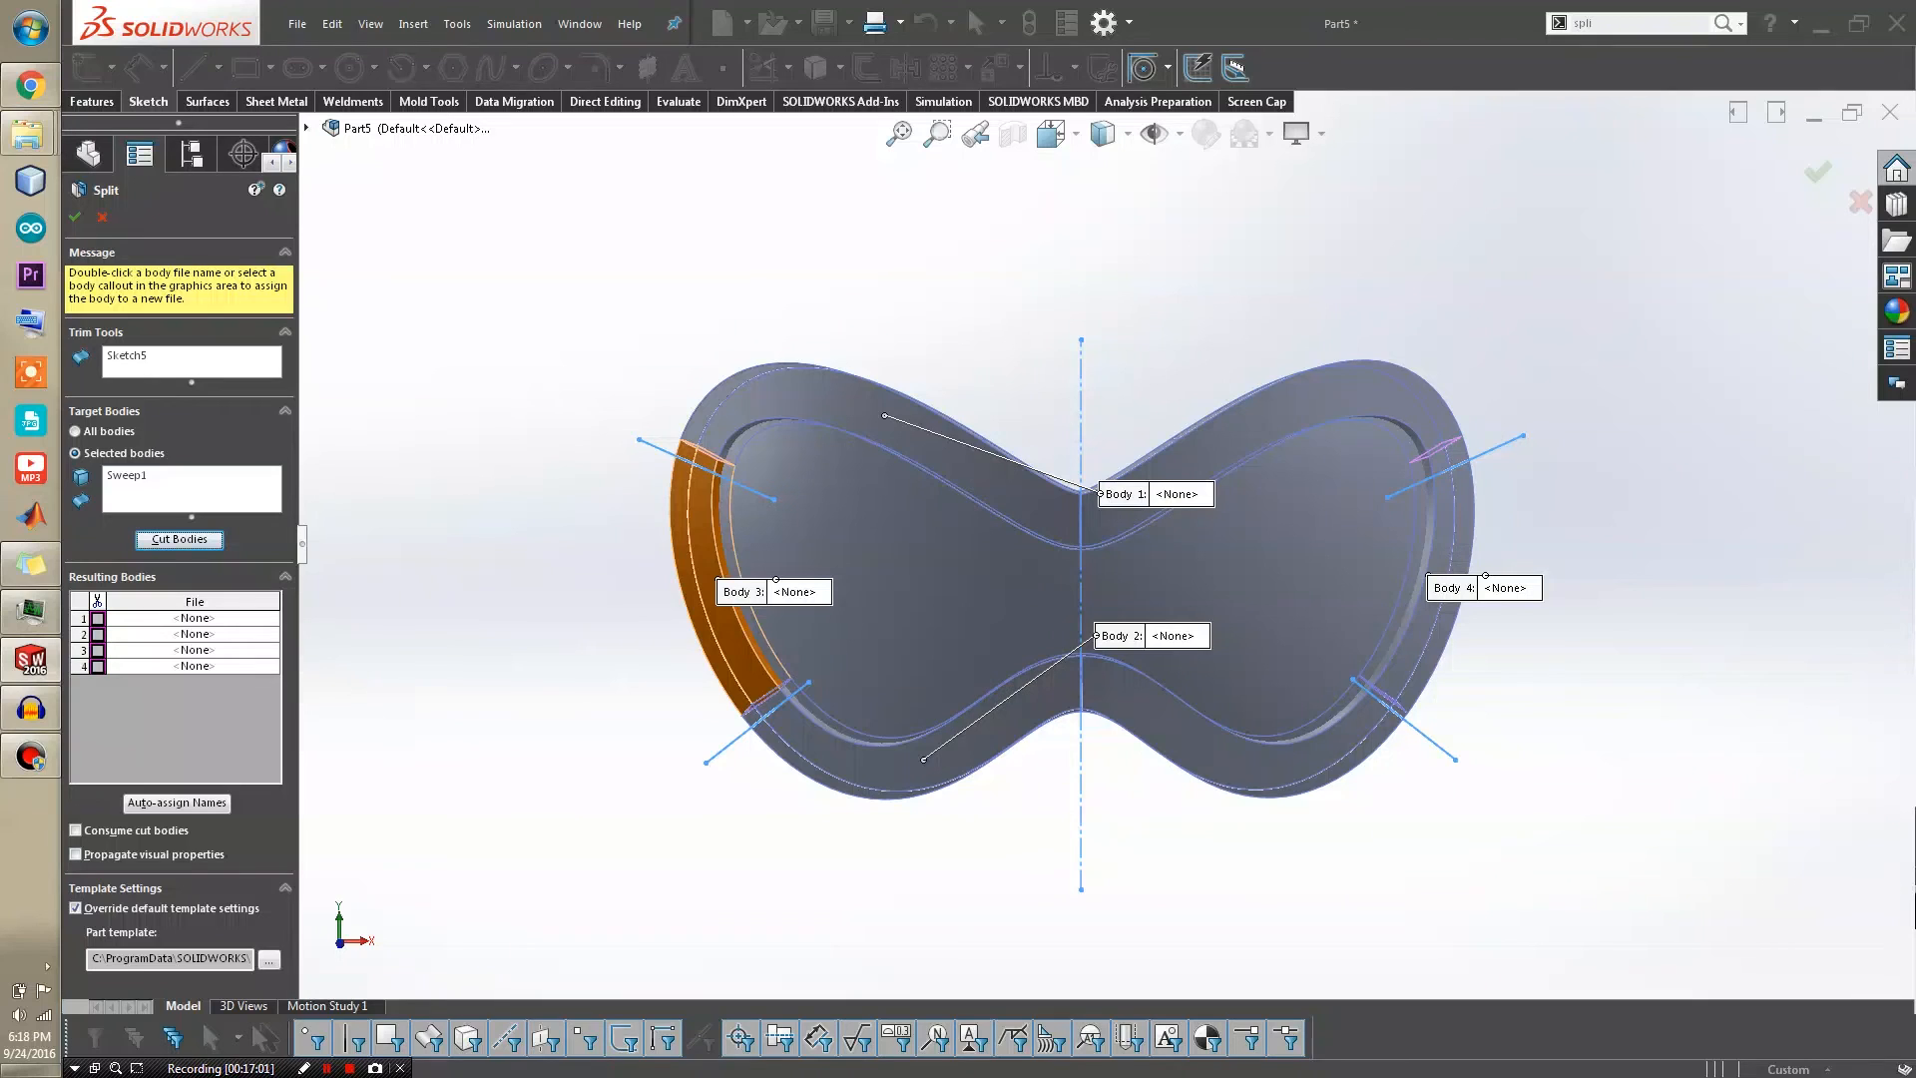
left_click(723, 559)
left_click(1442, 538)
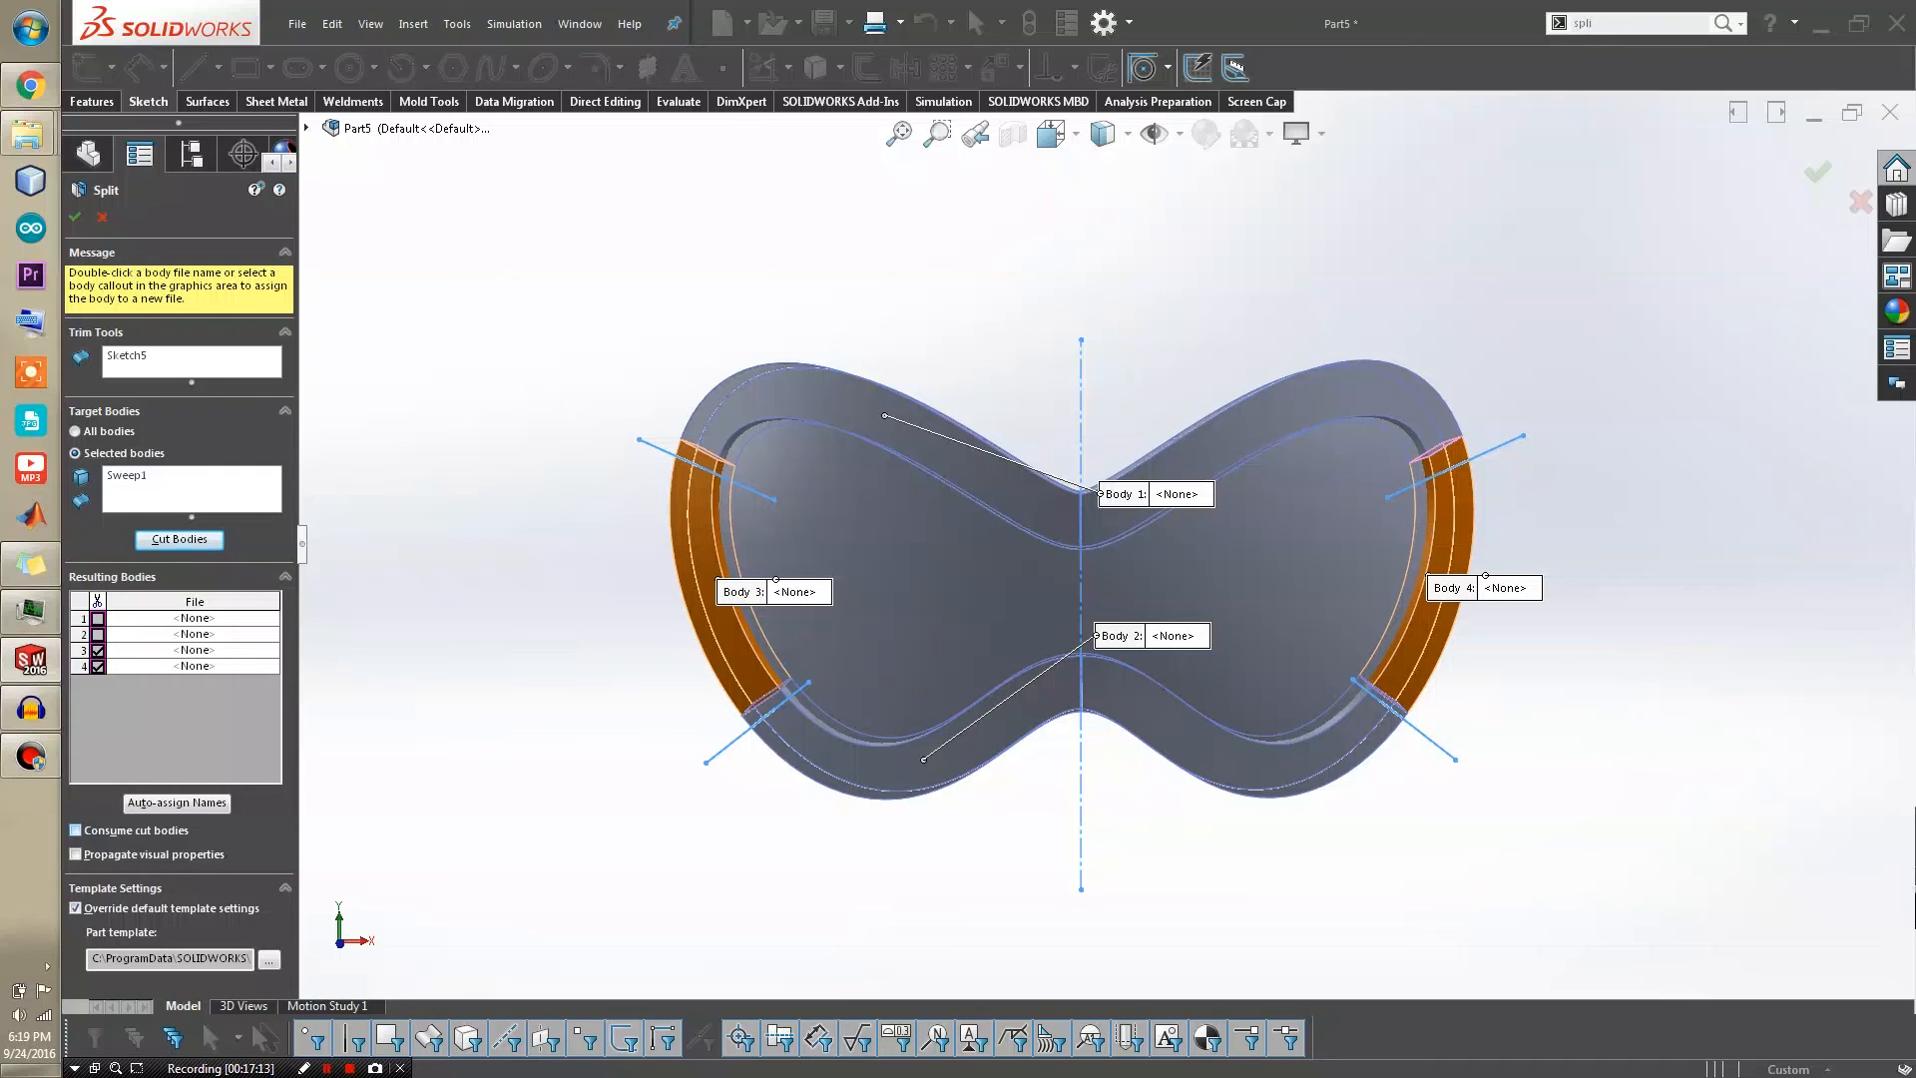
left_click(74, 216)
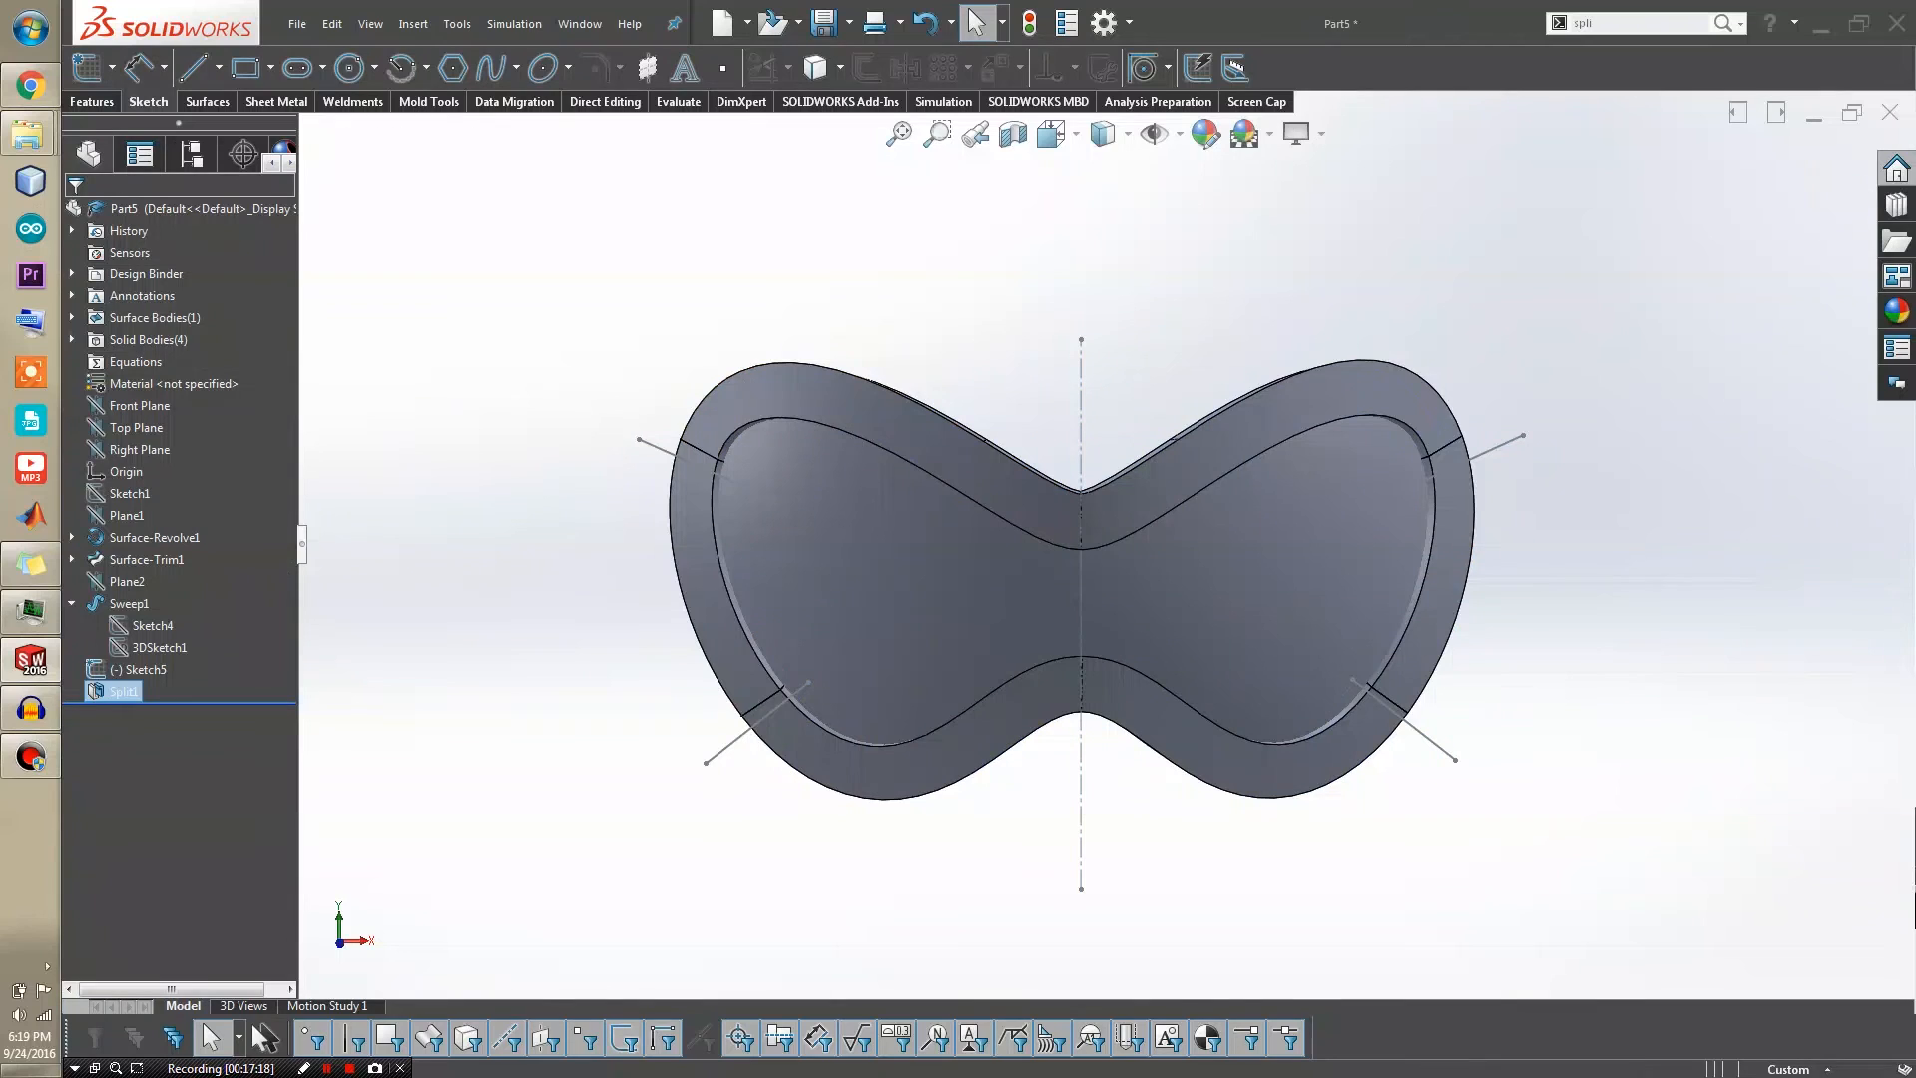
key("Escape")
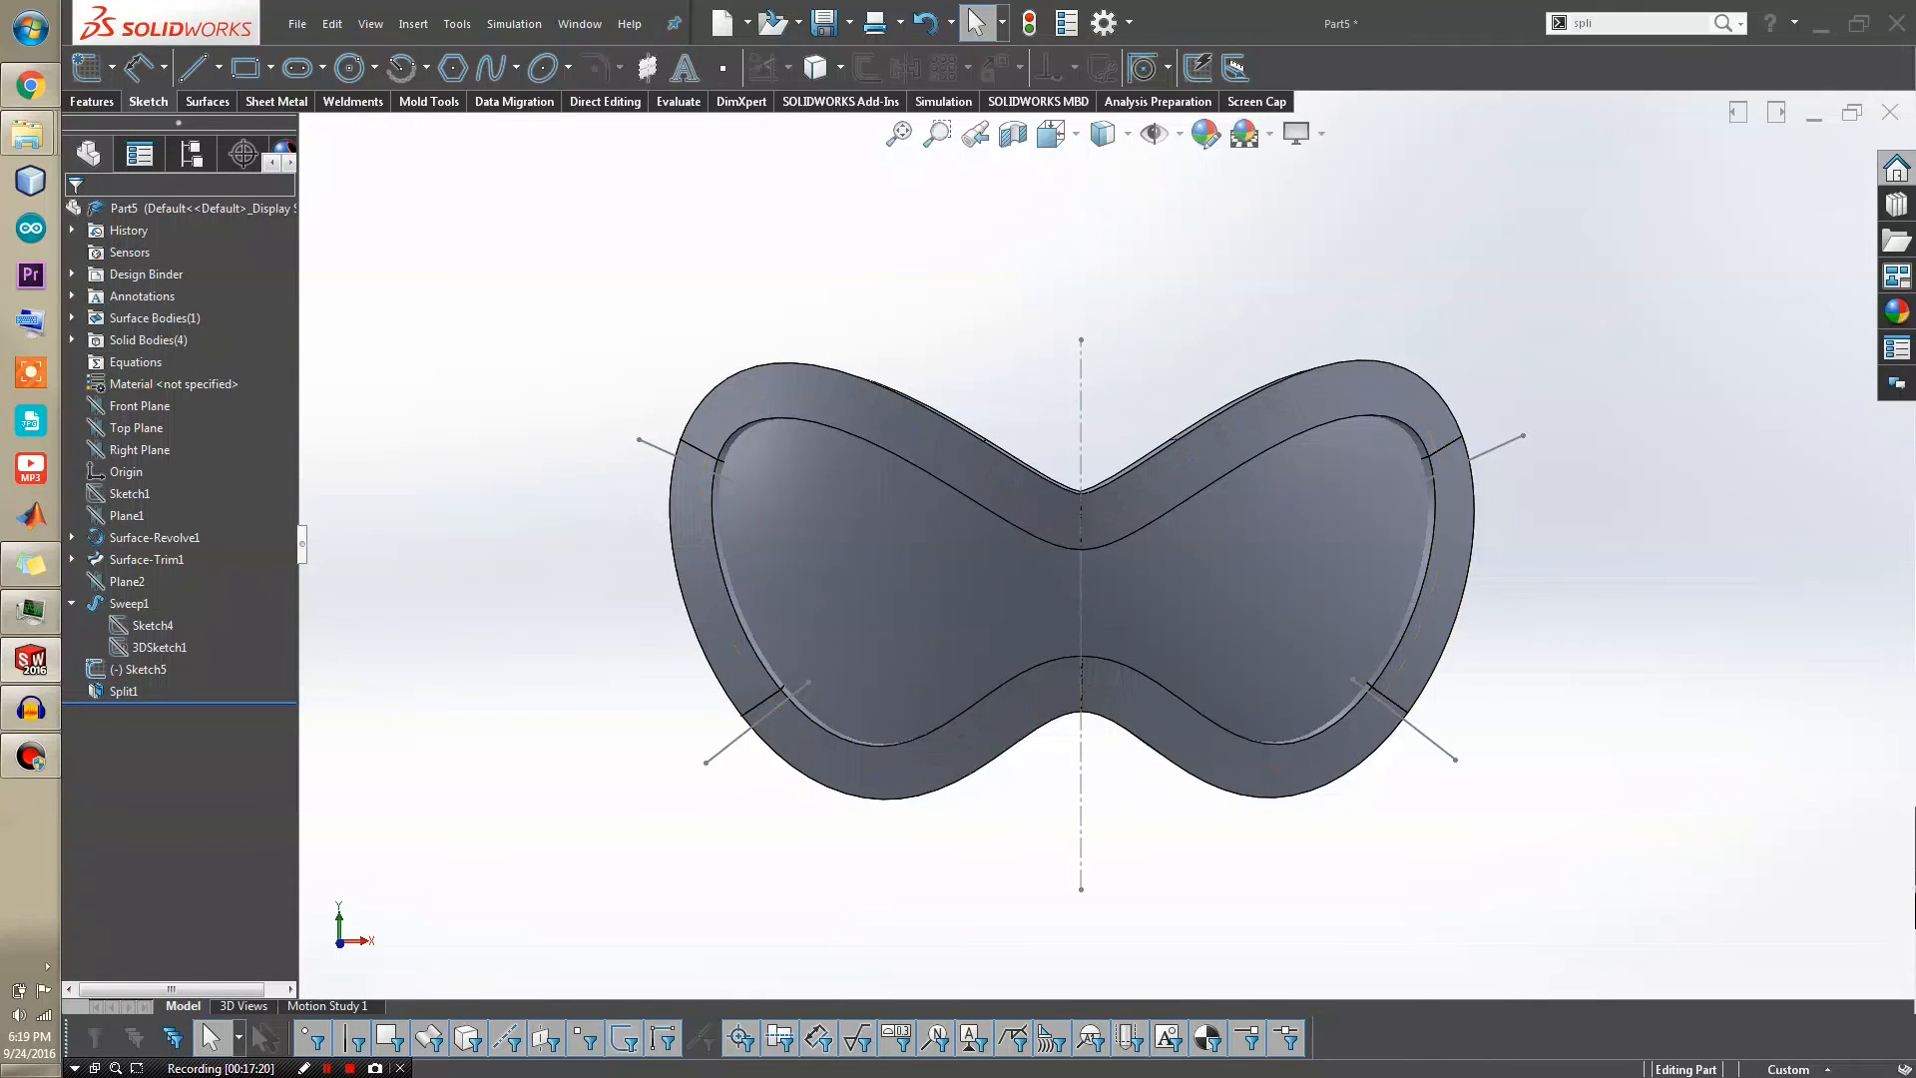
left_click(714, 472)
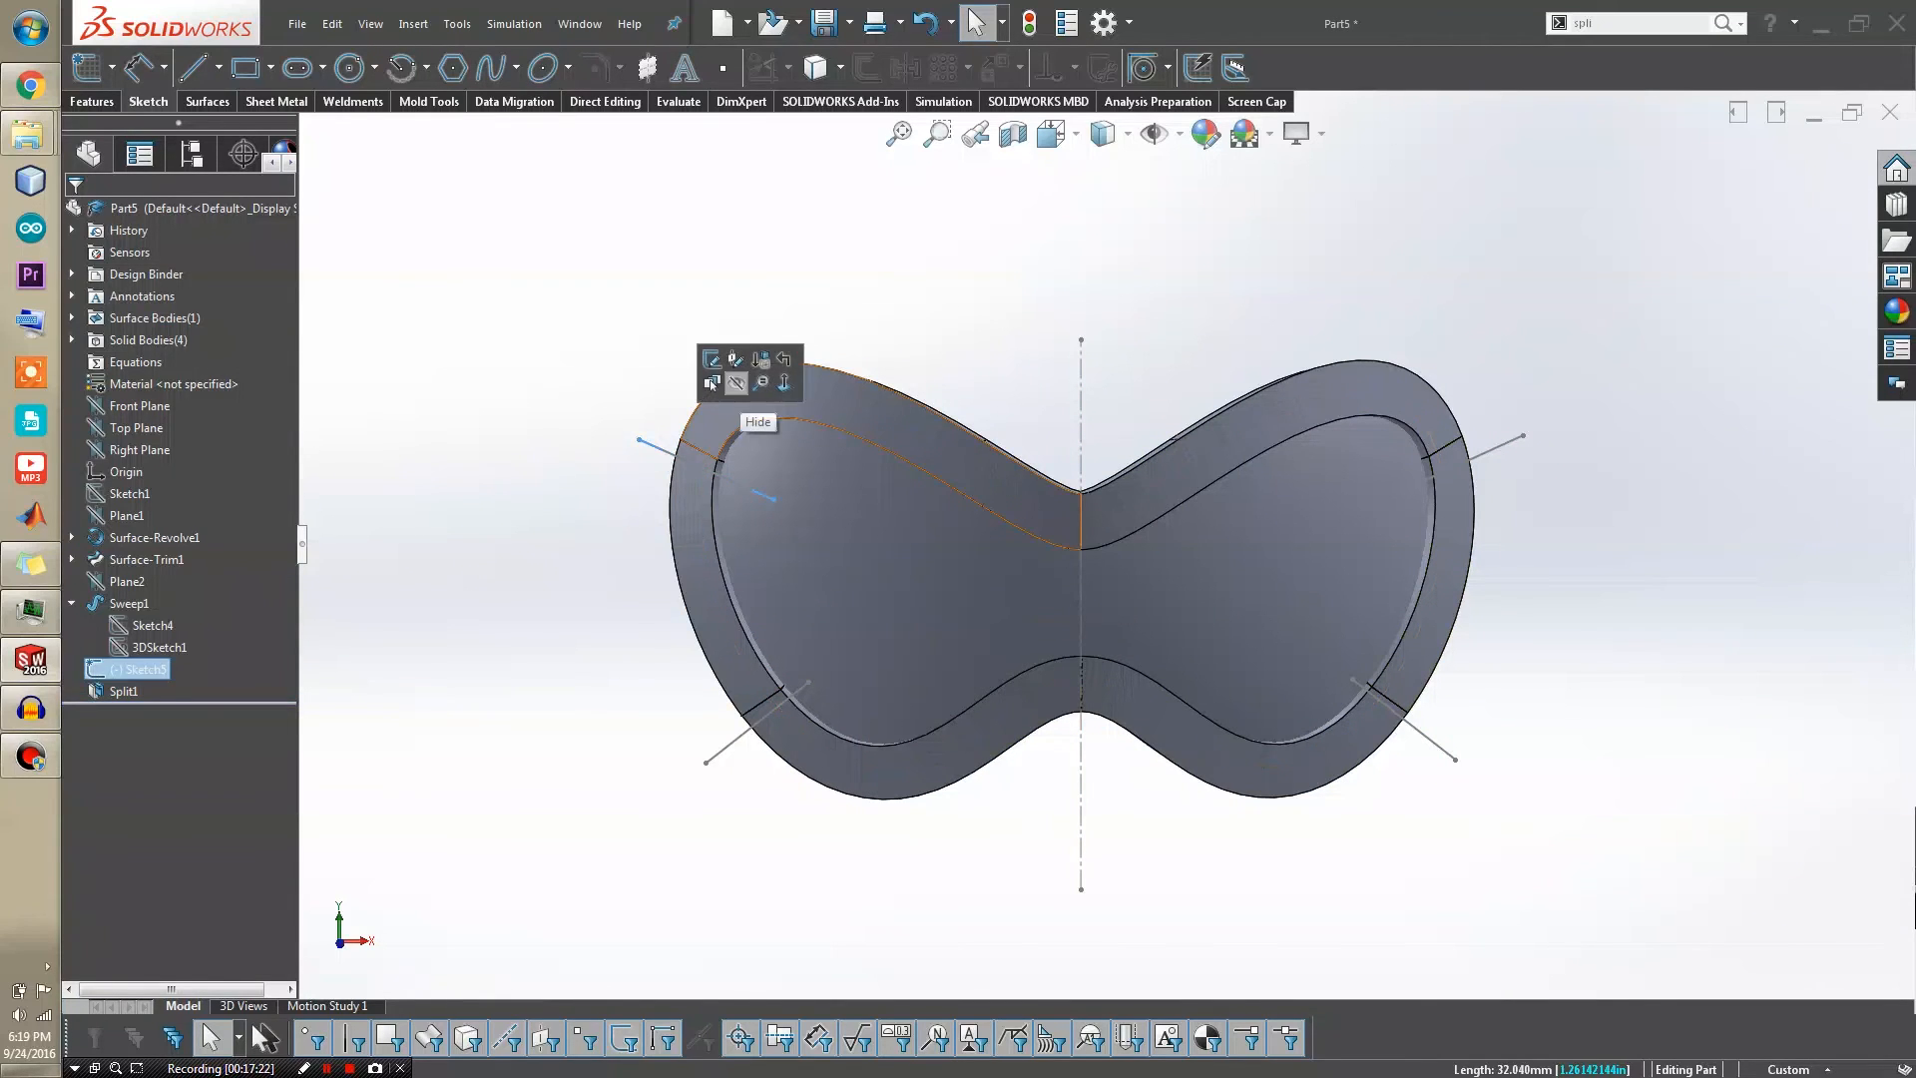
left_click(749, 377)
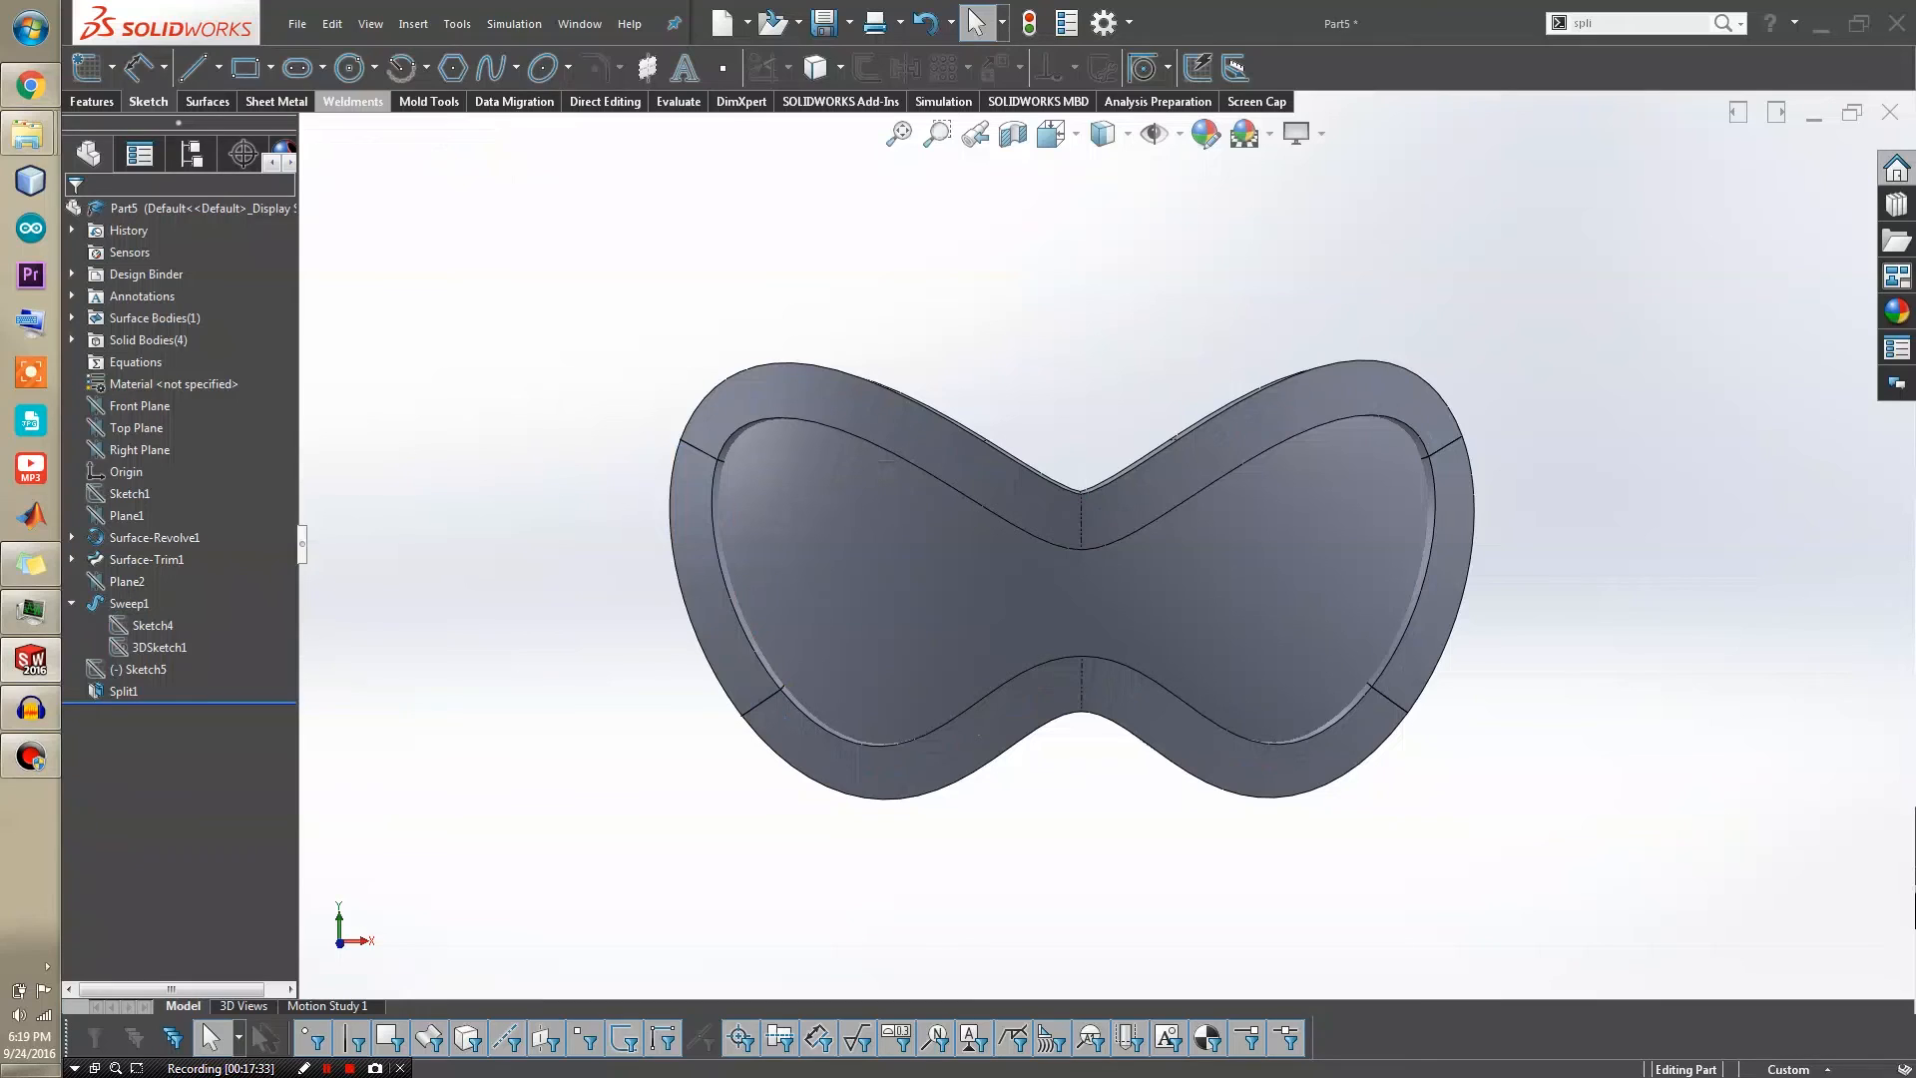
Scale the left outer frame segment uniformly about its centroid by a factor of 1.1
left_click(428, 101)
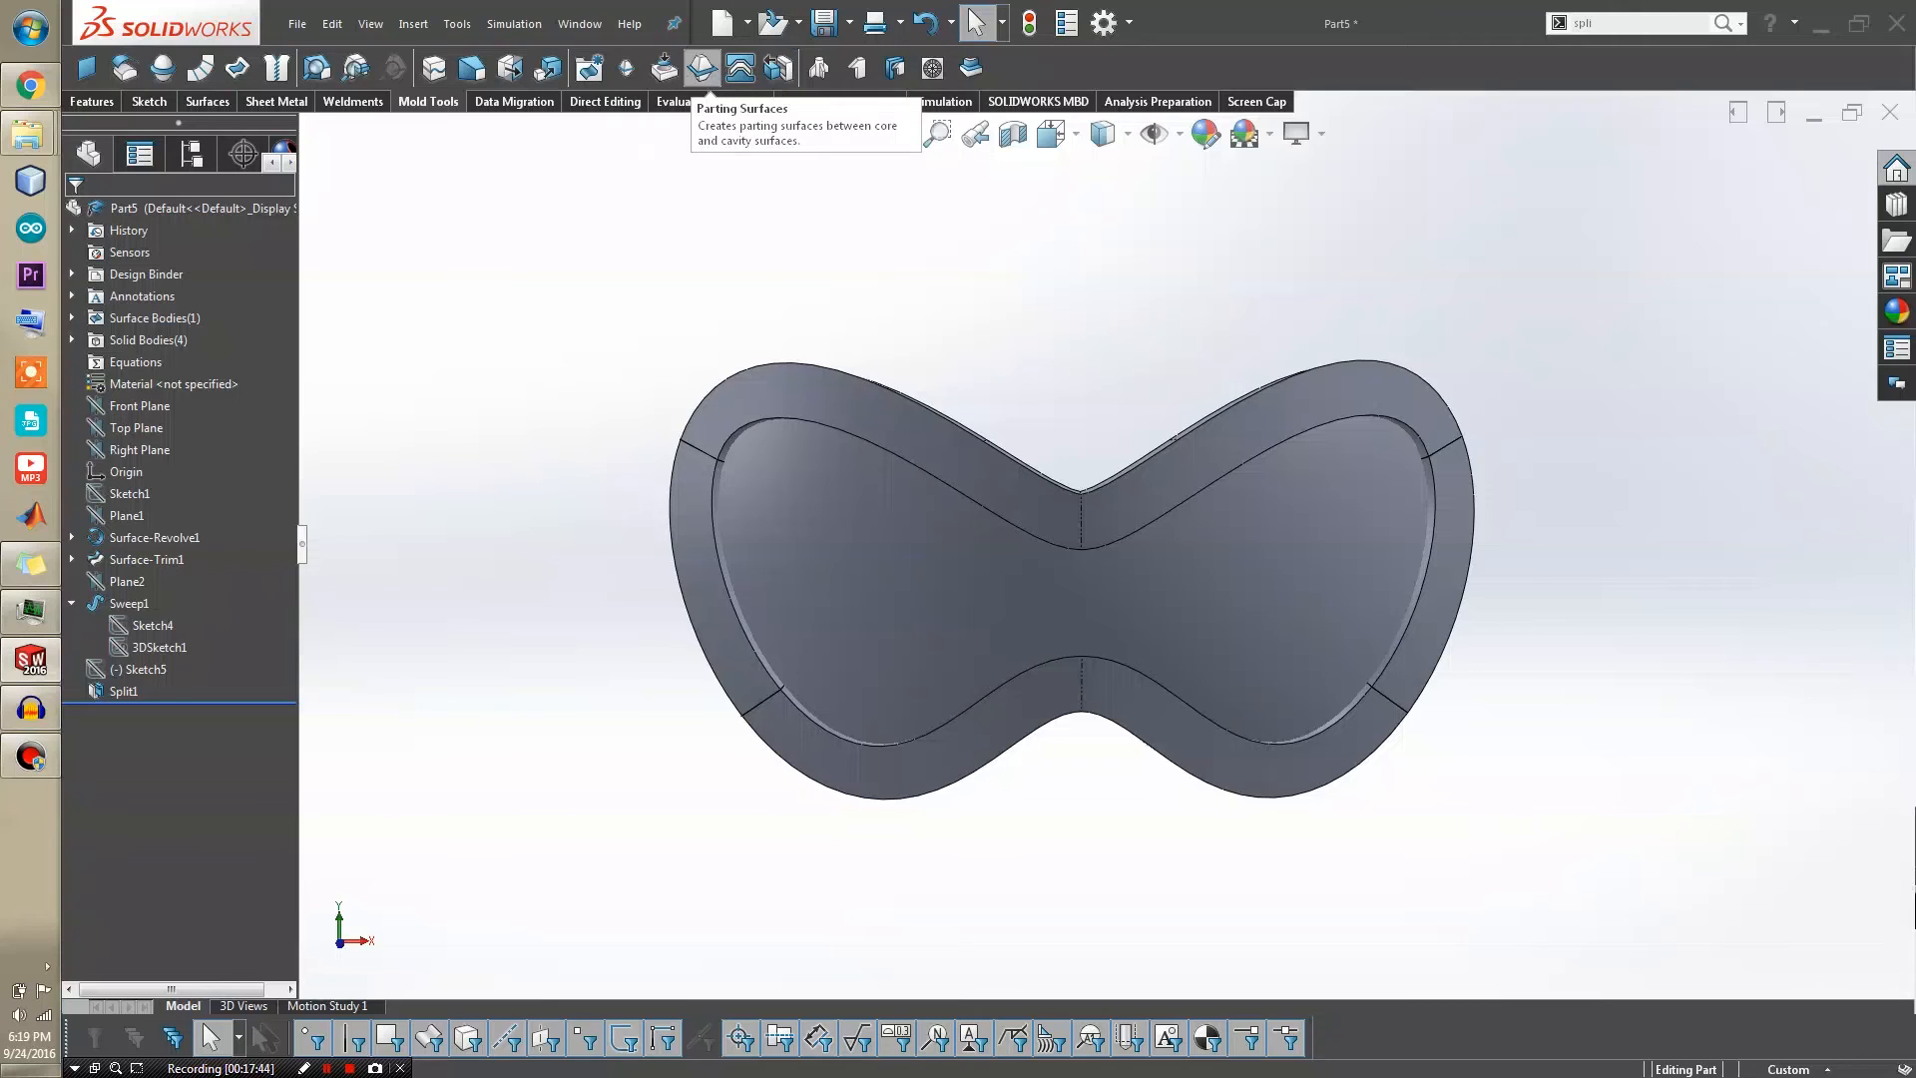
left_click(625, 68)
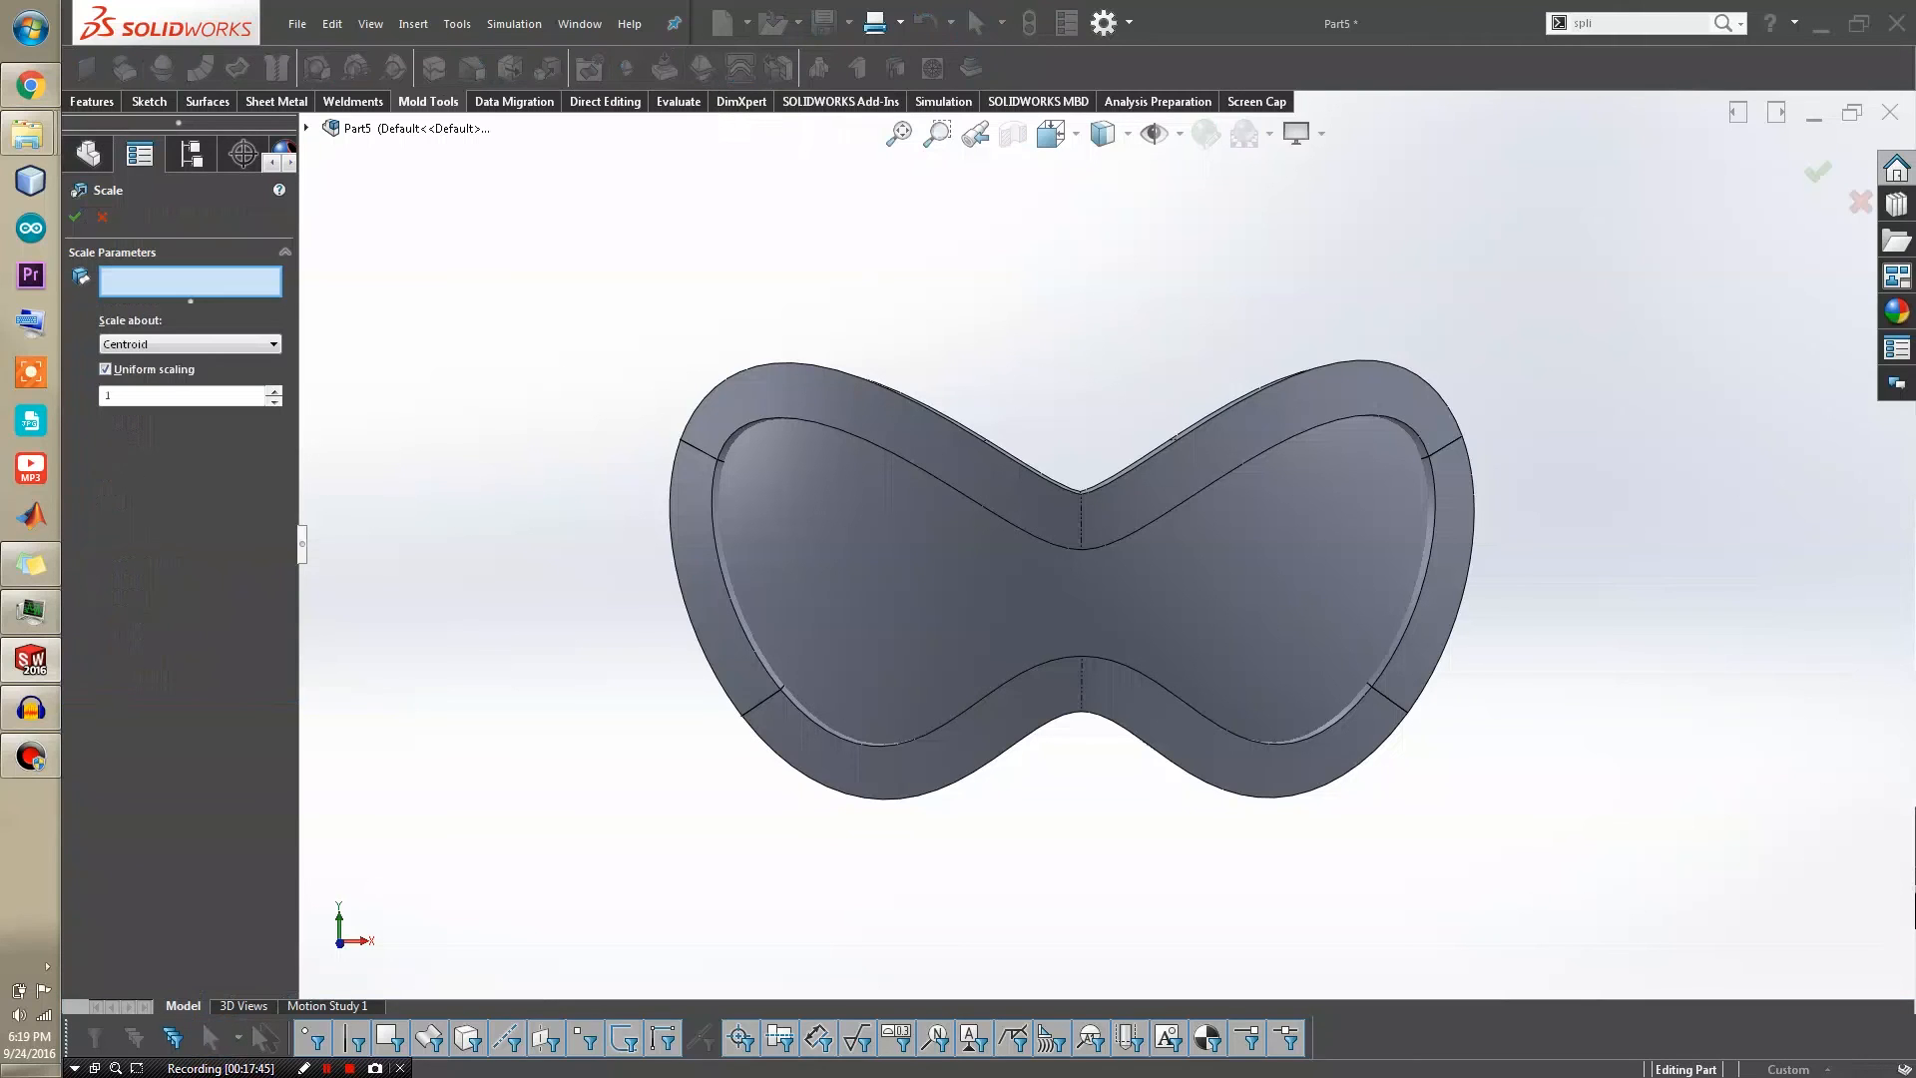
left_click(726, 657)
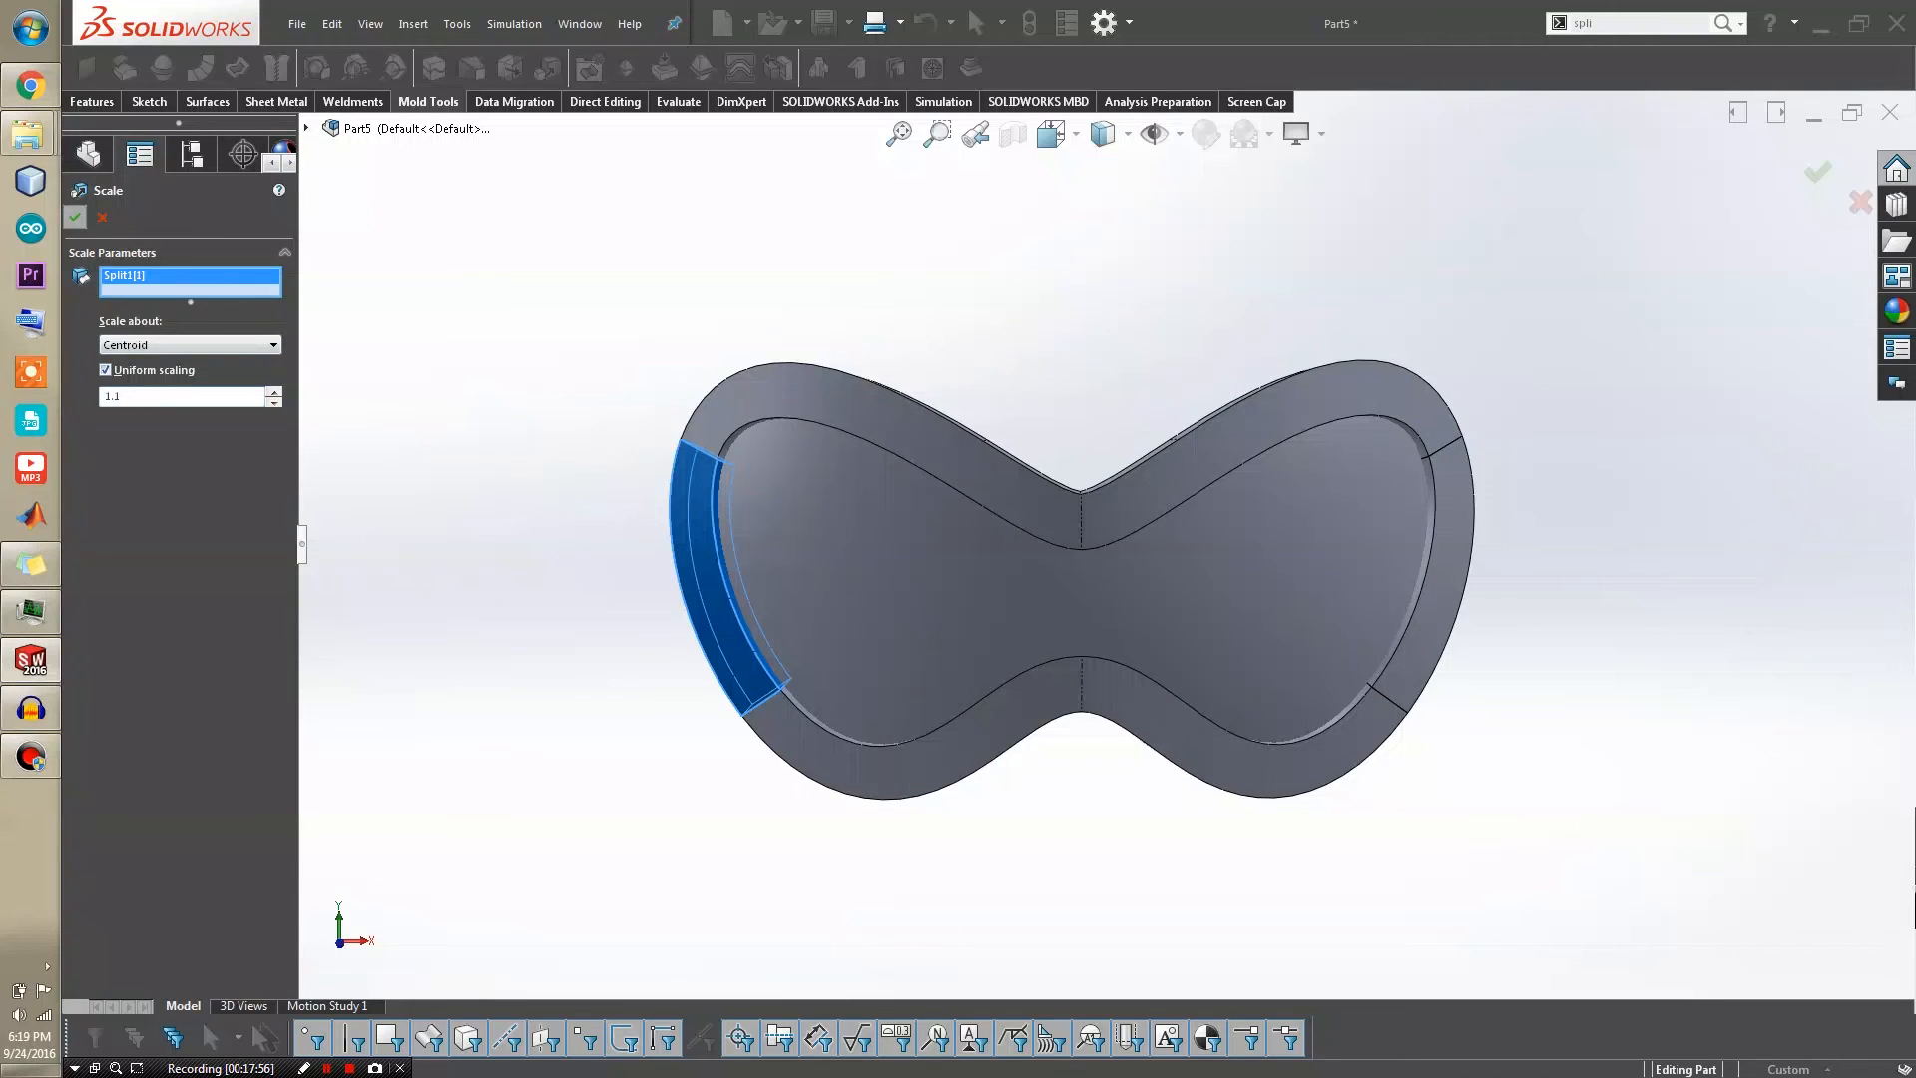
key("Return")
Edit the left segment's scale feature and set its uniform scale factor to 1.05
middle_click_drag(998, 578, 1076, 544)
left_click(120, 714)
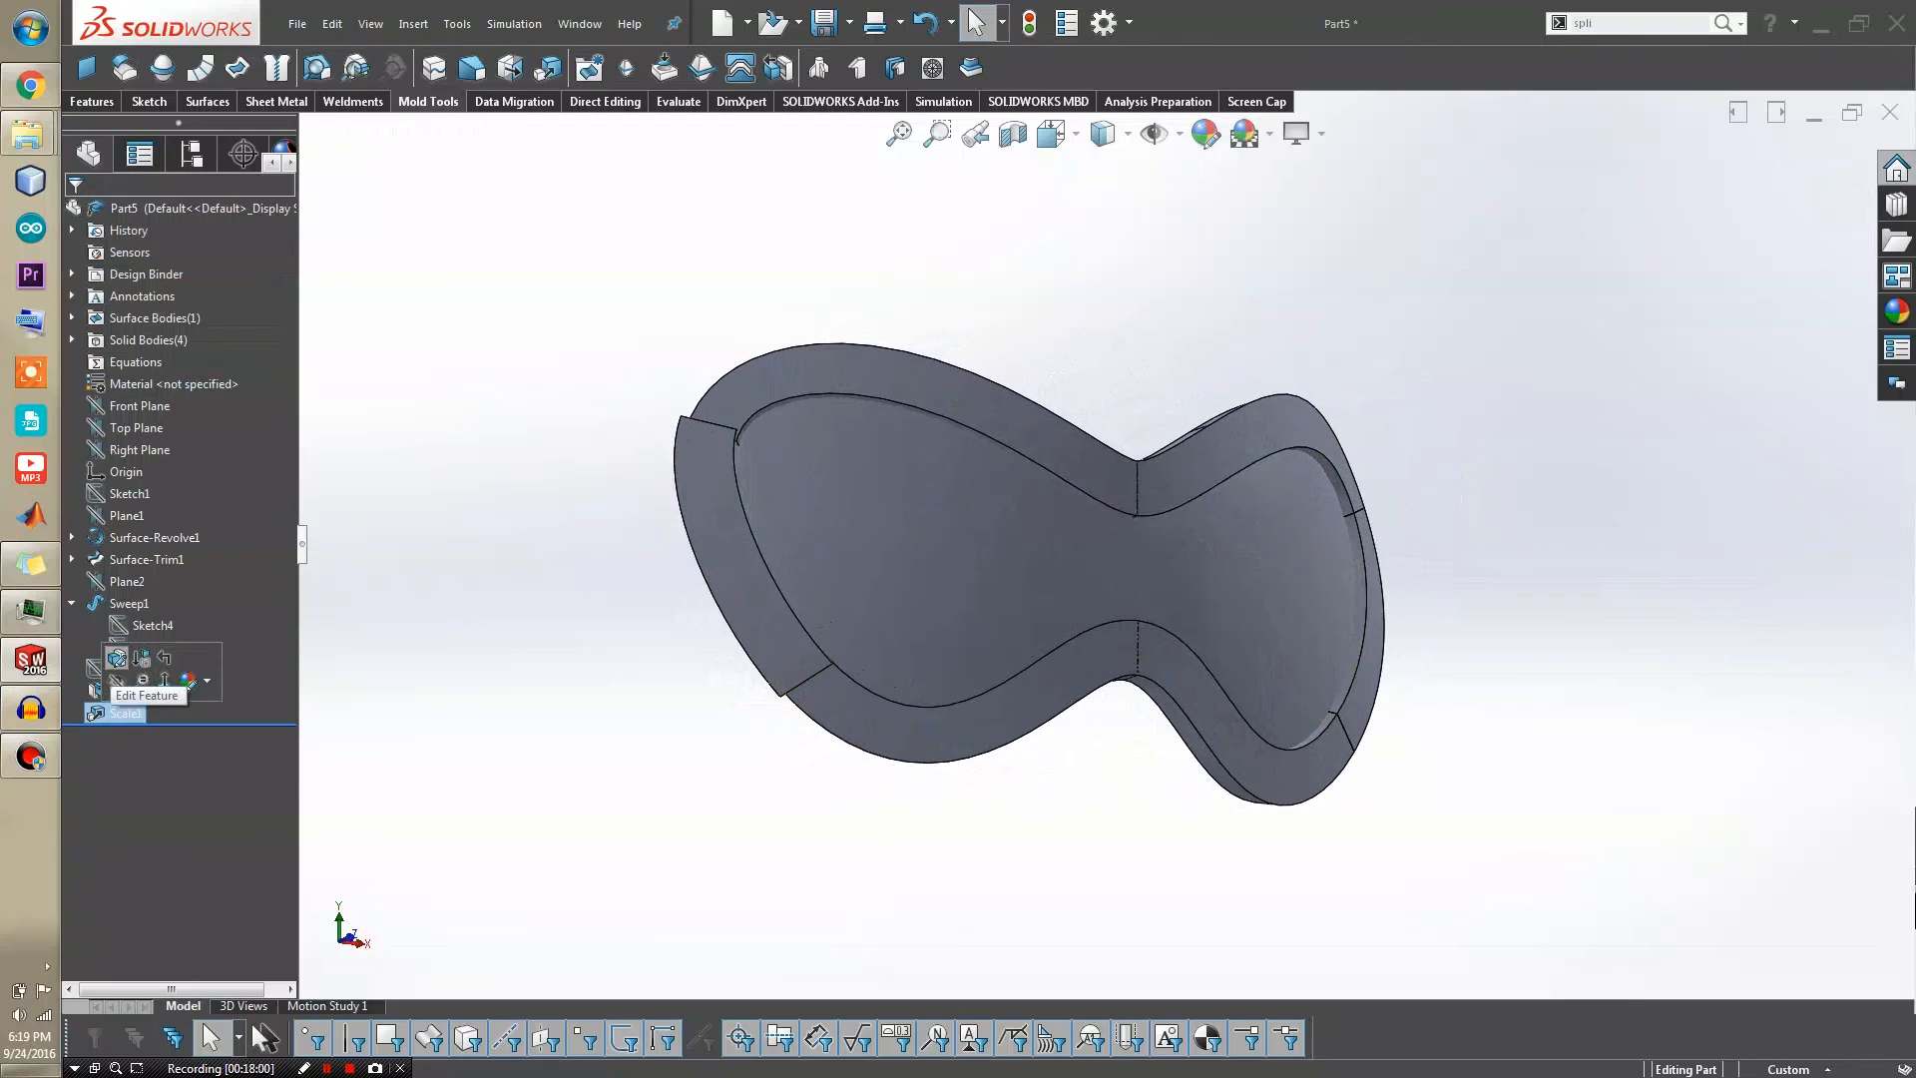
left_click(119, 657)
left_click(159, 397)
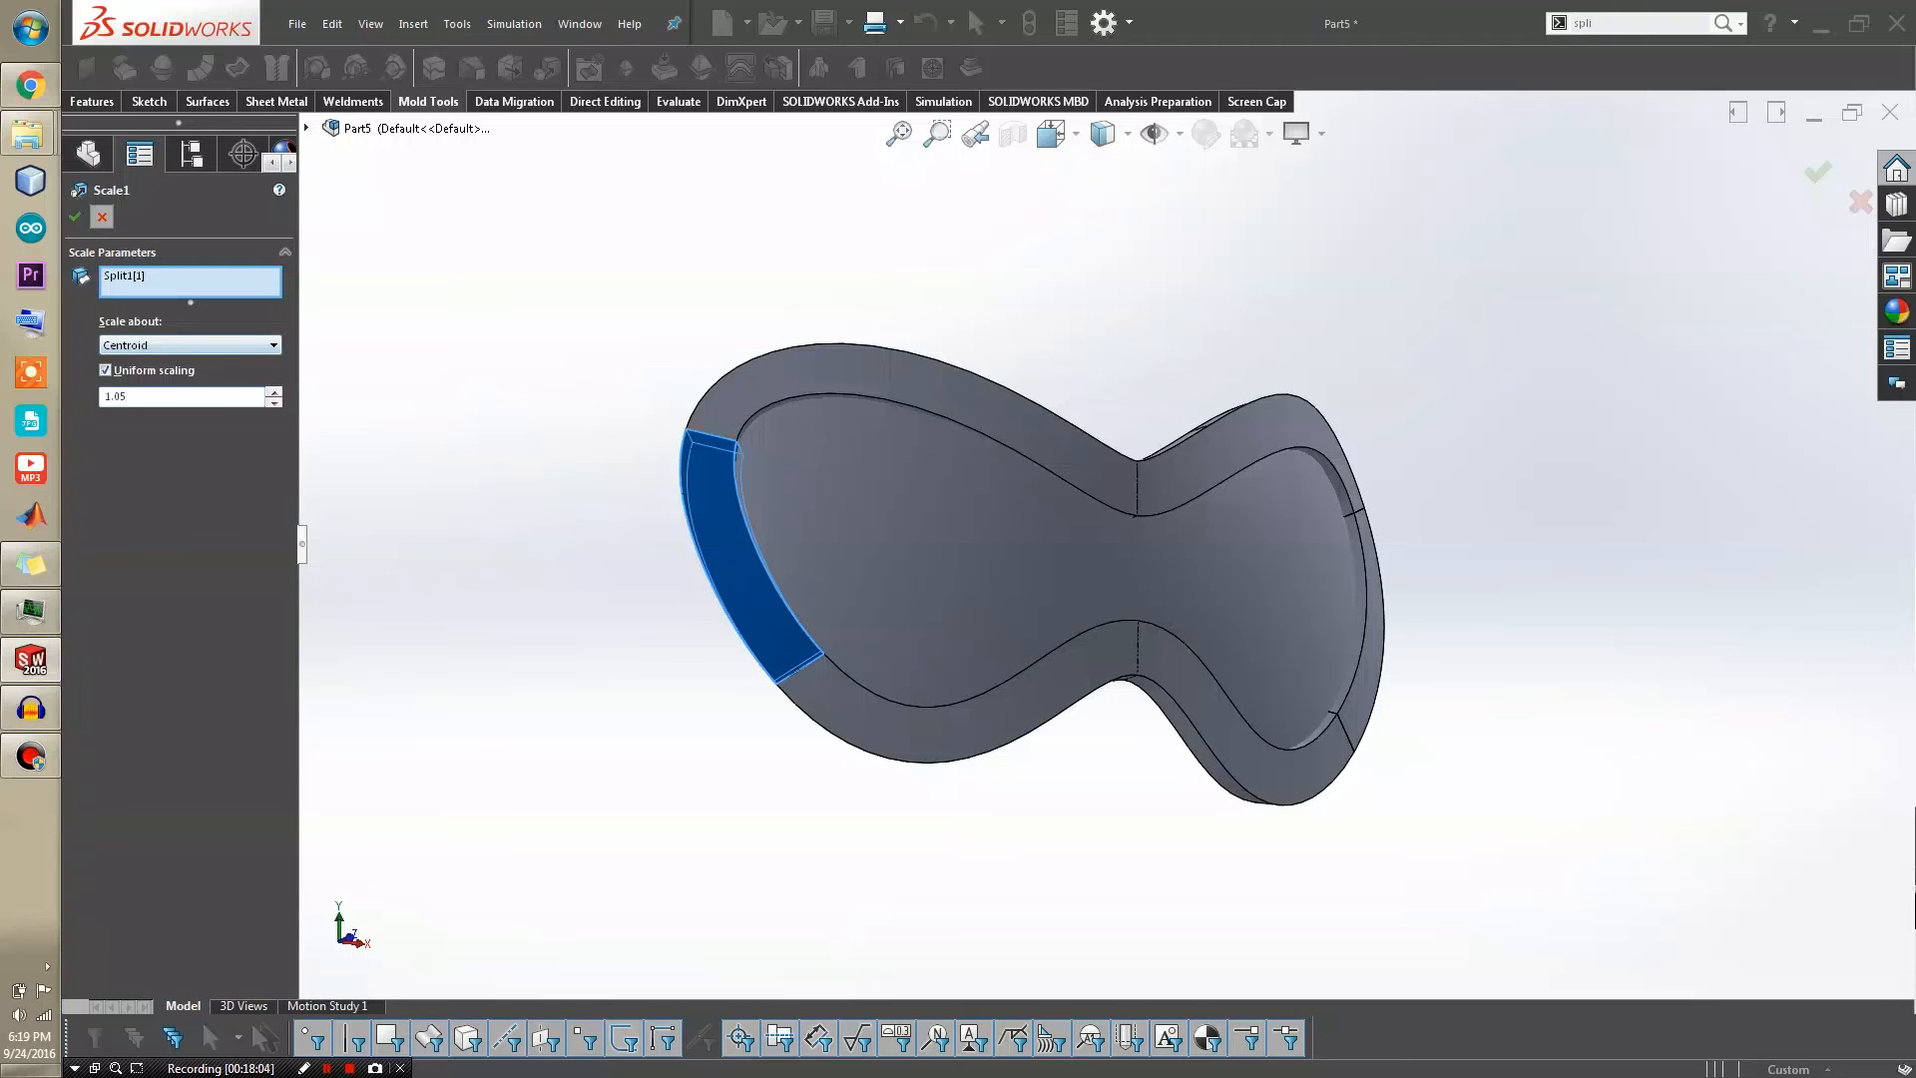
left_click(75, 217)
Examine the scaled left segment from the front, back and side, especially its joints with the rest of the frame
left_click(701, 569)
middle_click_drag(700, 569, 1267, 588)
scroll(1268, 579, "down", 5)
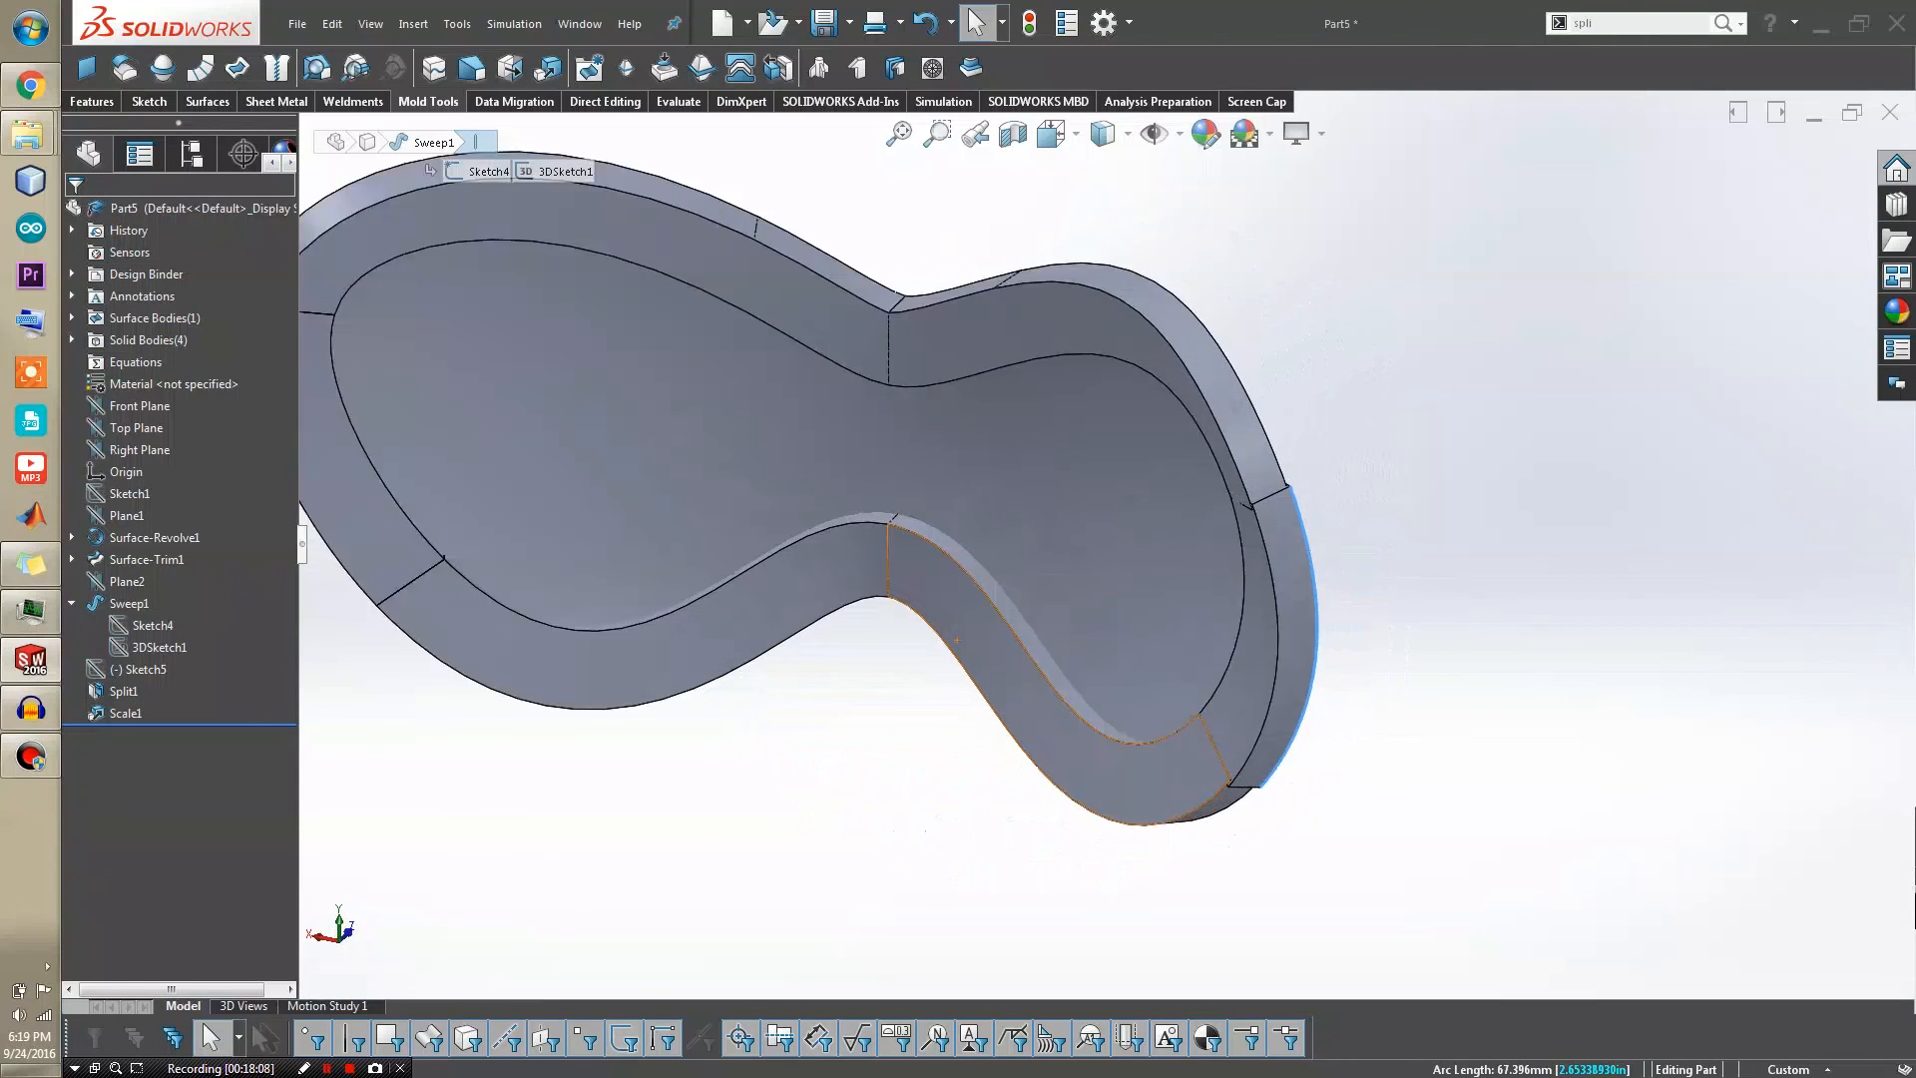
middle_click_drag(1220, 448, 948, 444)
scroll(848, 489, "up", 2)
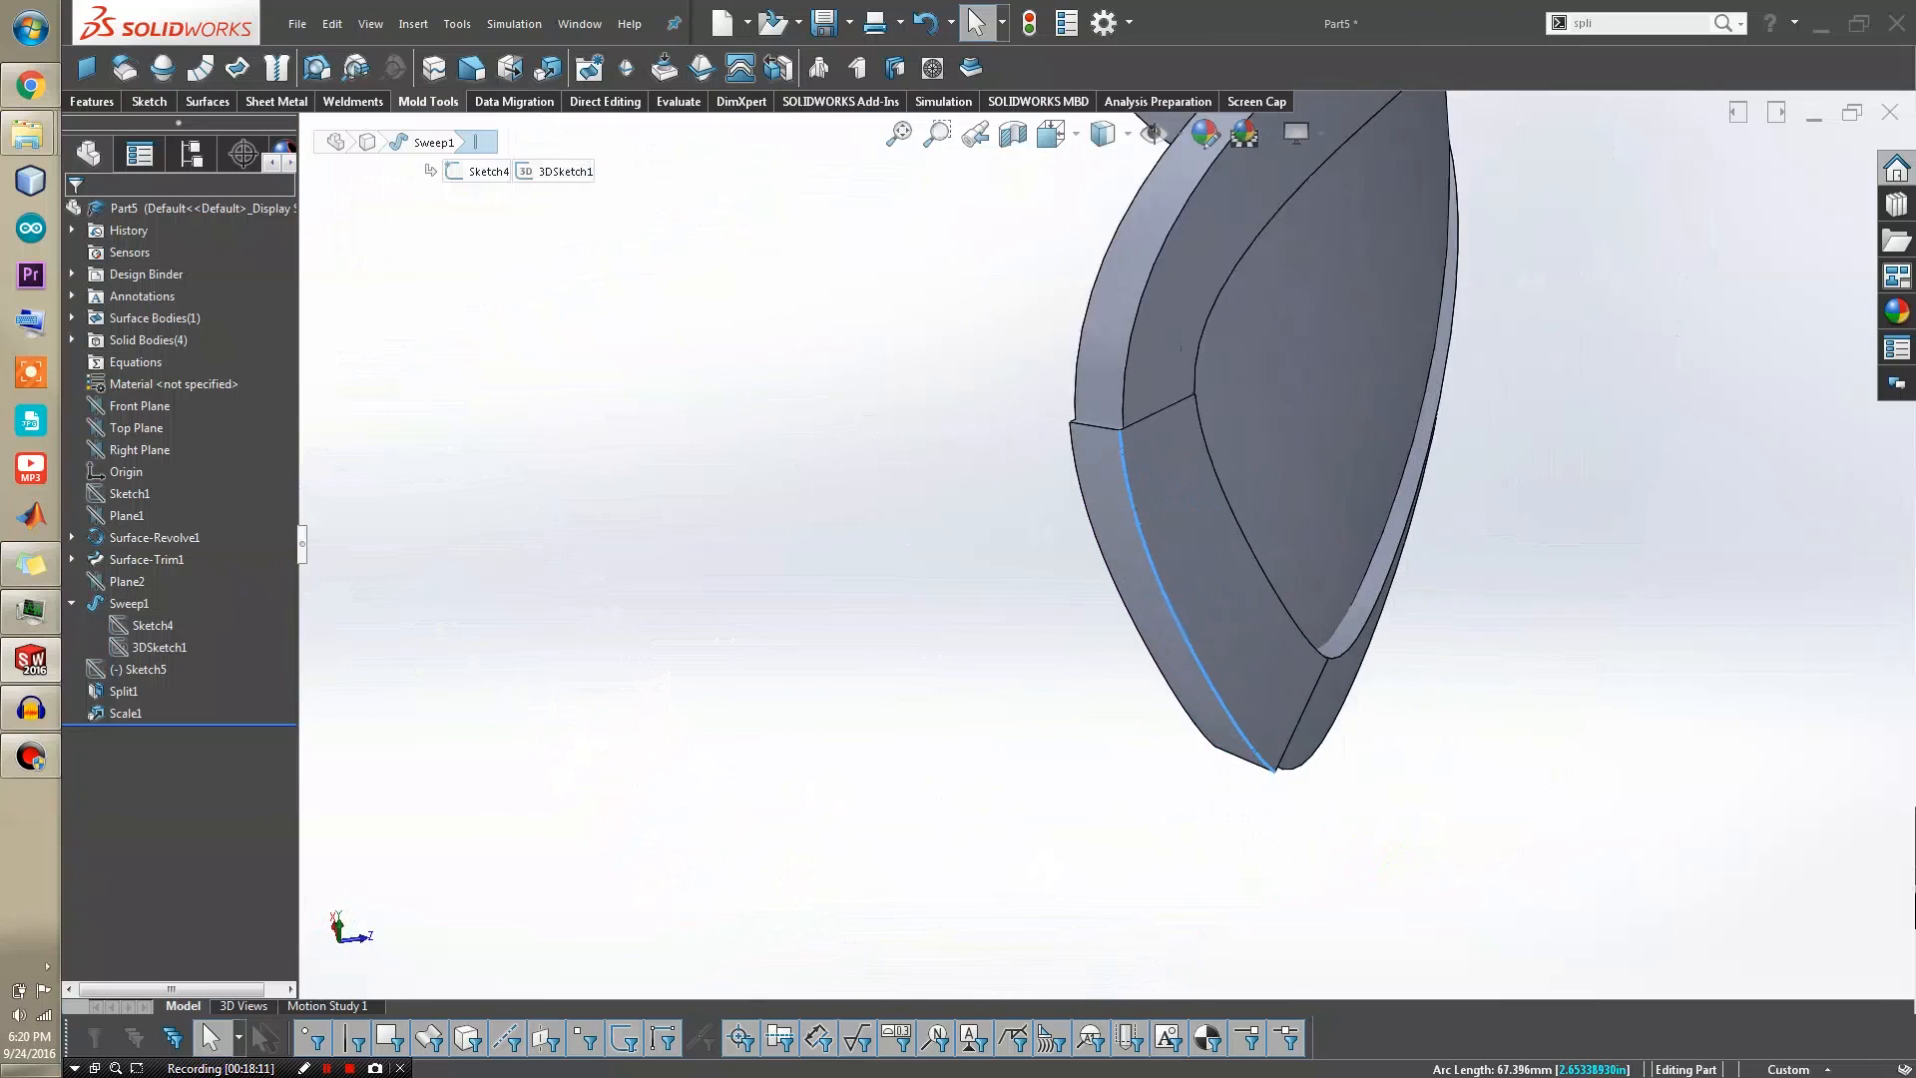
middle_click_drag(848, 488, 1148, 499)
scroll(1217, 651, "down", 5)
scroll(1113, 562, "up", 4)
scroll(1328, 724, "down", 5)
middle_click_drag(1247, 663, 1188, 598)
scroll(1225, 671, "down", 5)
scroll(1237, 611, "up", 2)
scroll(1098, 569, "up", 1)
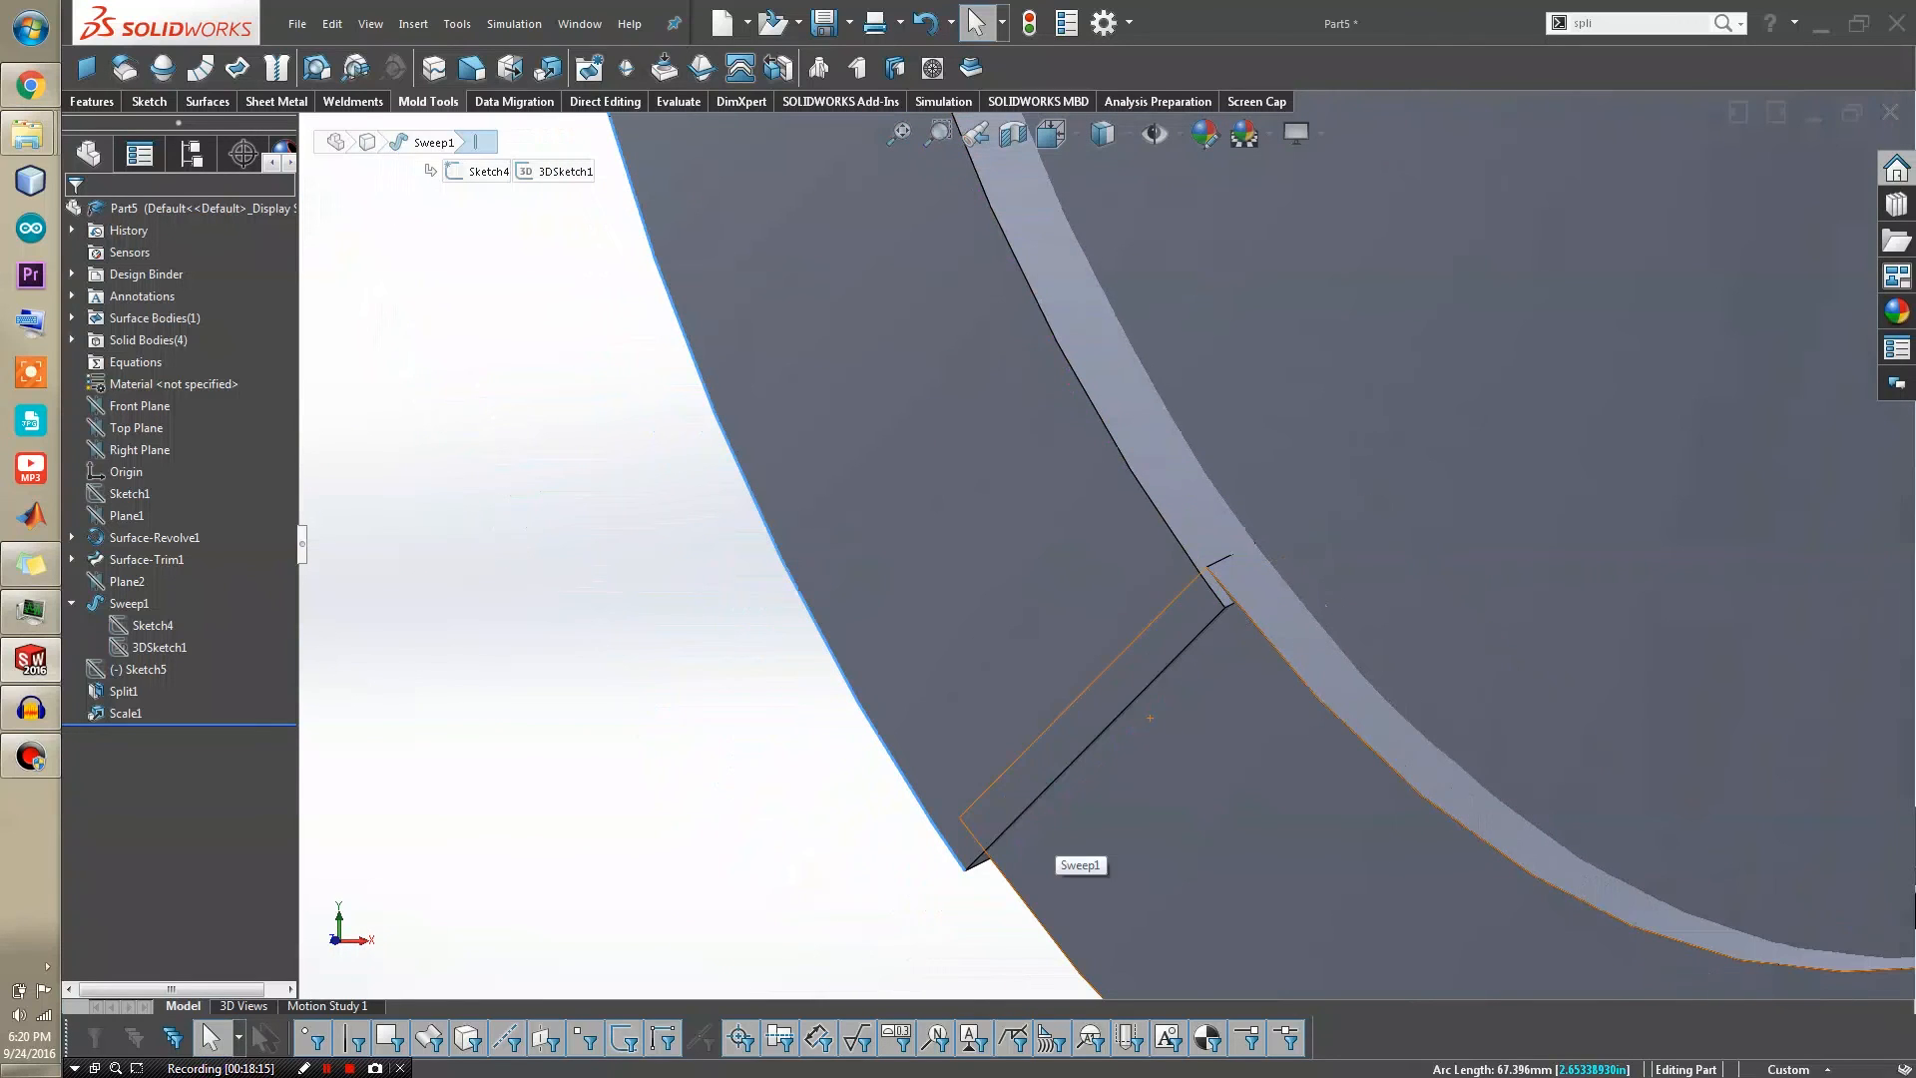
scroll(1056, 837, "up", 1)
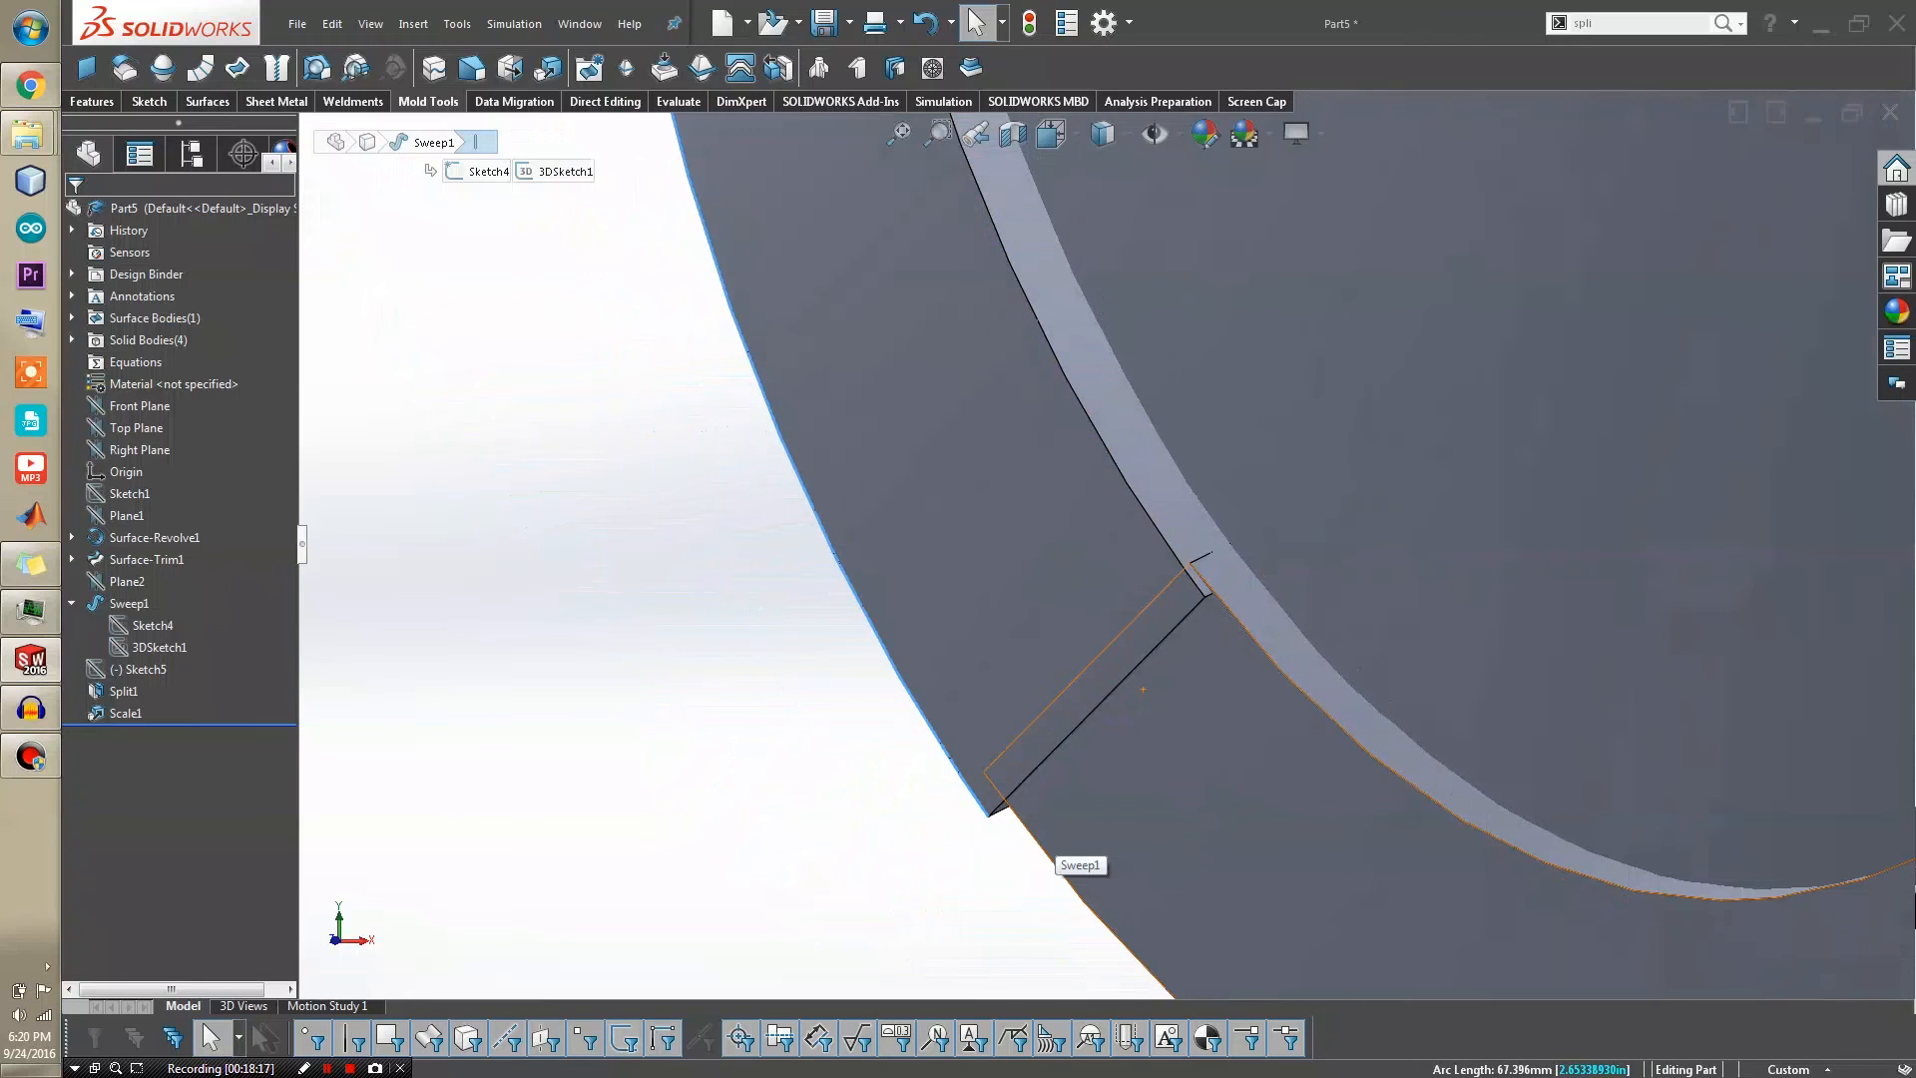
scroll(1058, 834, "up", 4)
middle_click_drag(1099, 682, 1065, 629)
scroll(1065, 580, "up", 3)
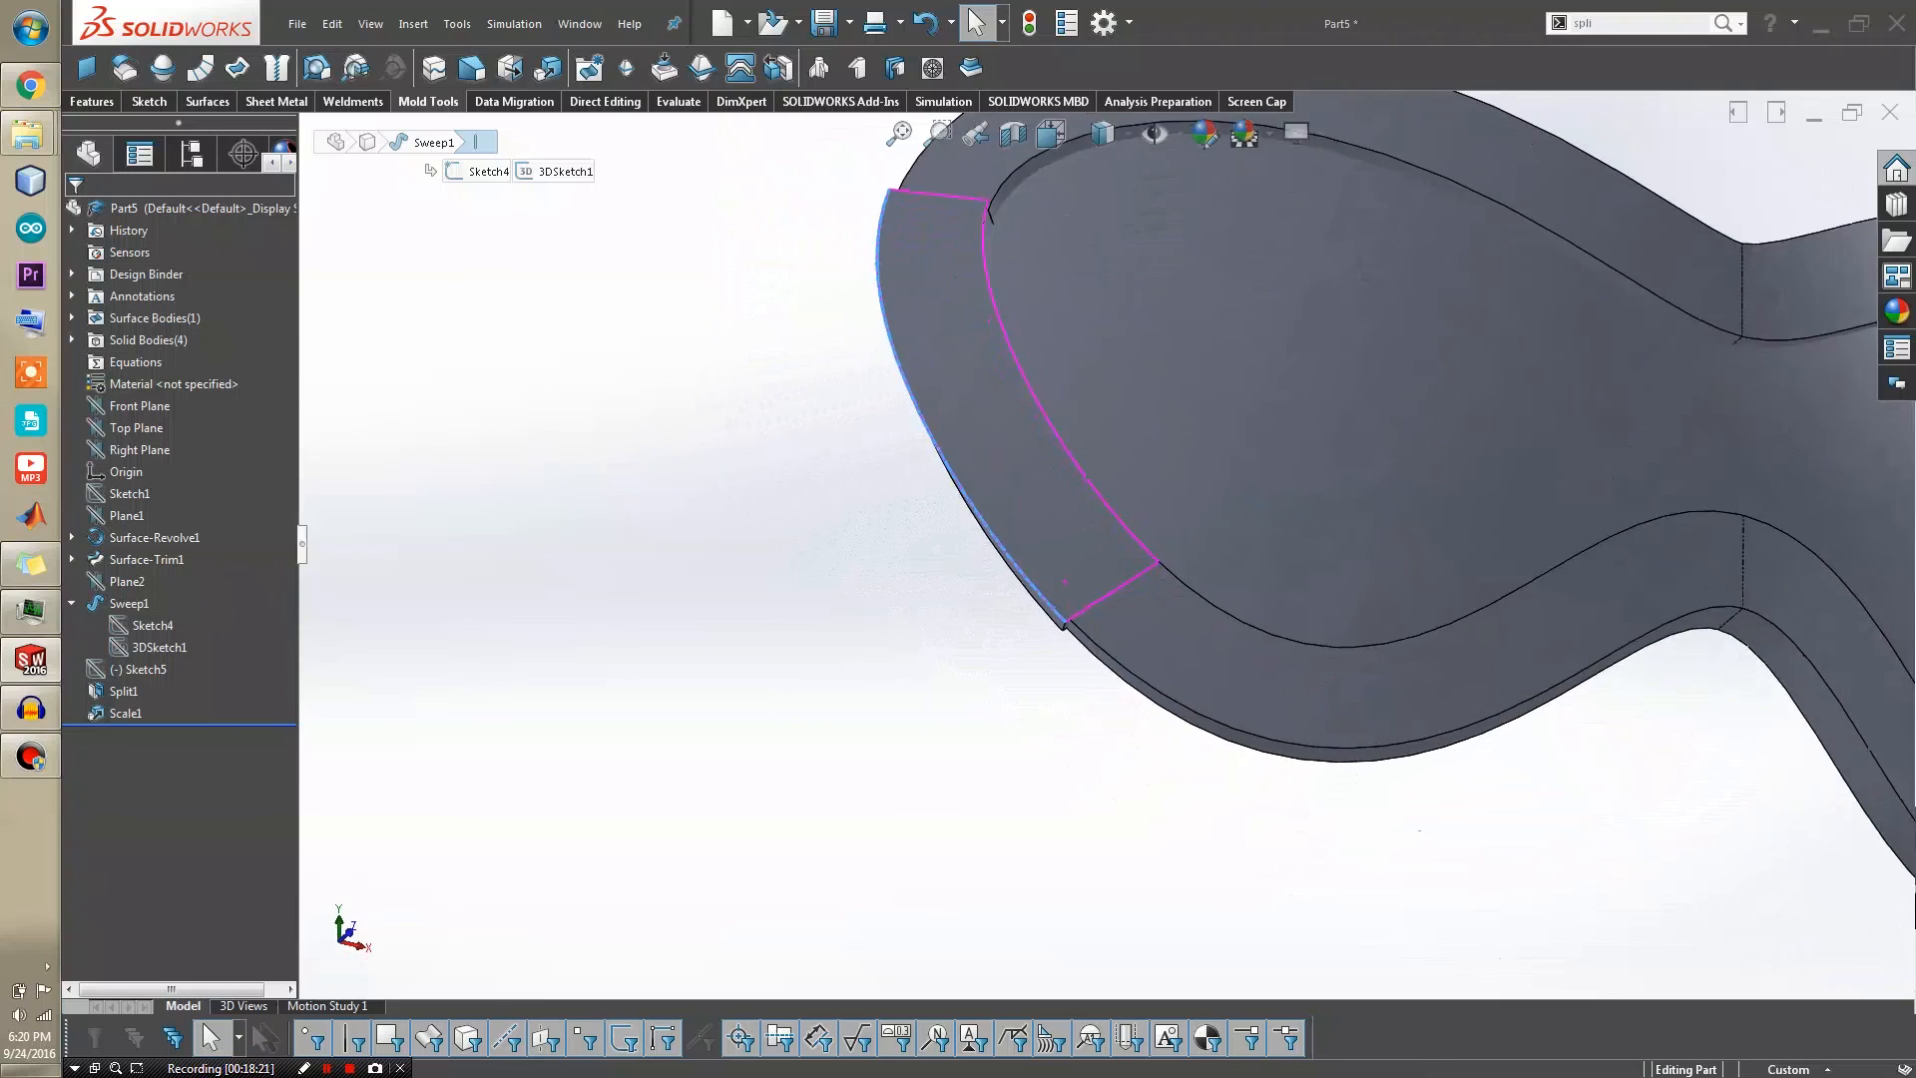
scroll(1098, 499, "up", 4)
middle_click_drag(1103, 489, 1072, 544)
scroll(1073, 544, "down", 4)
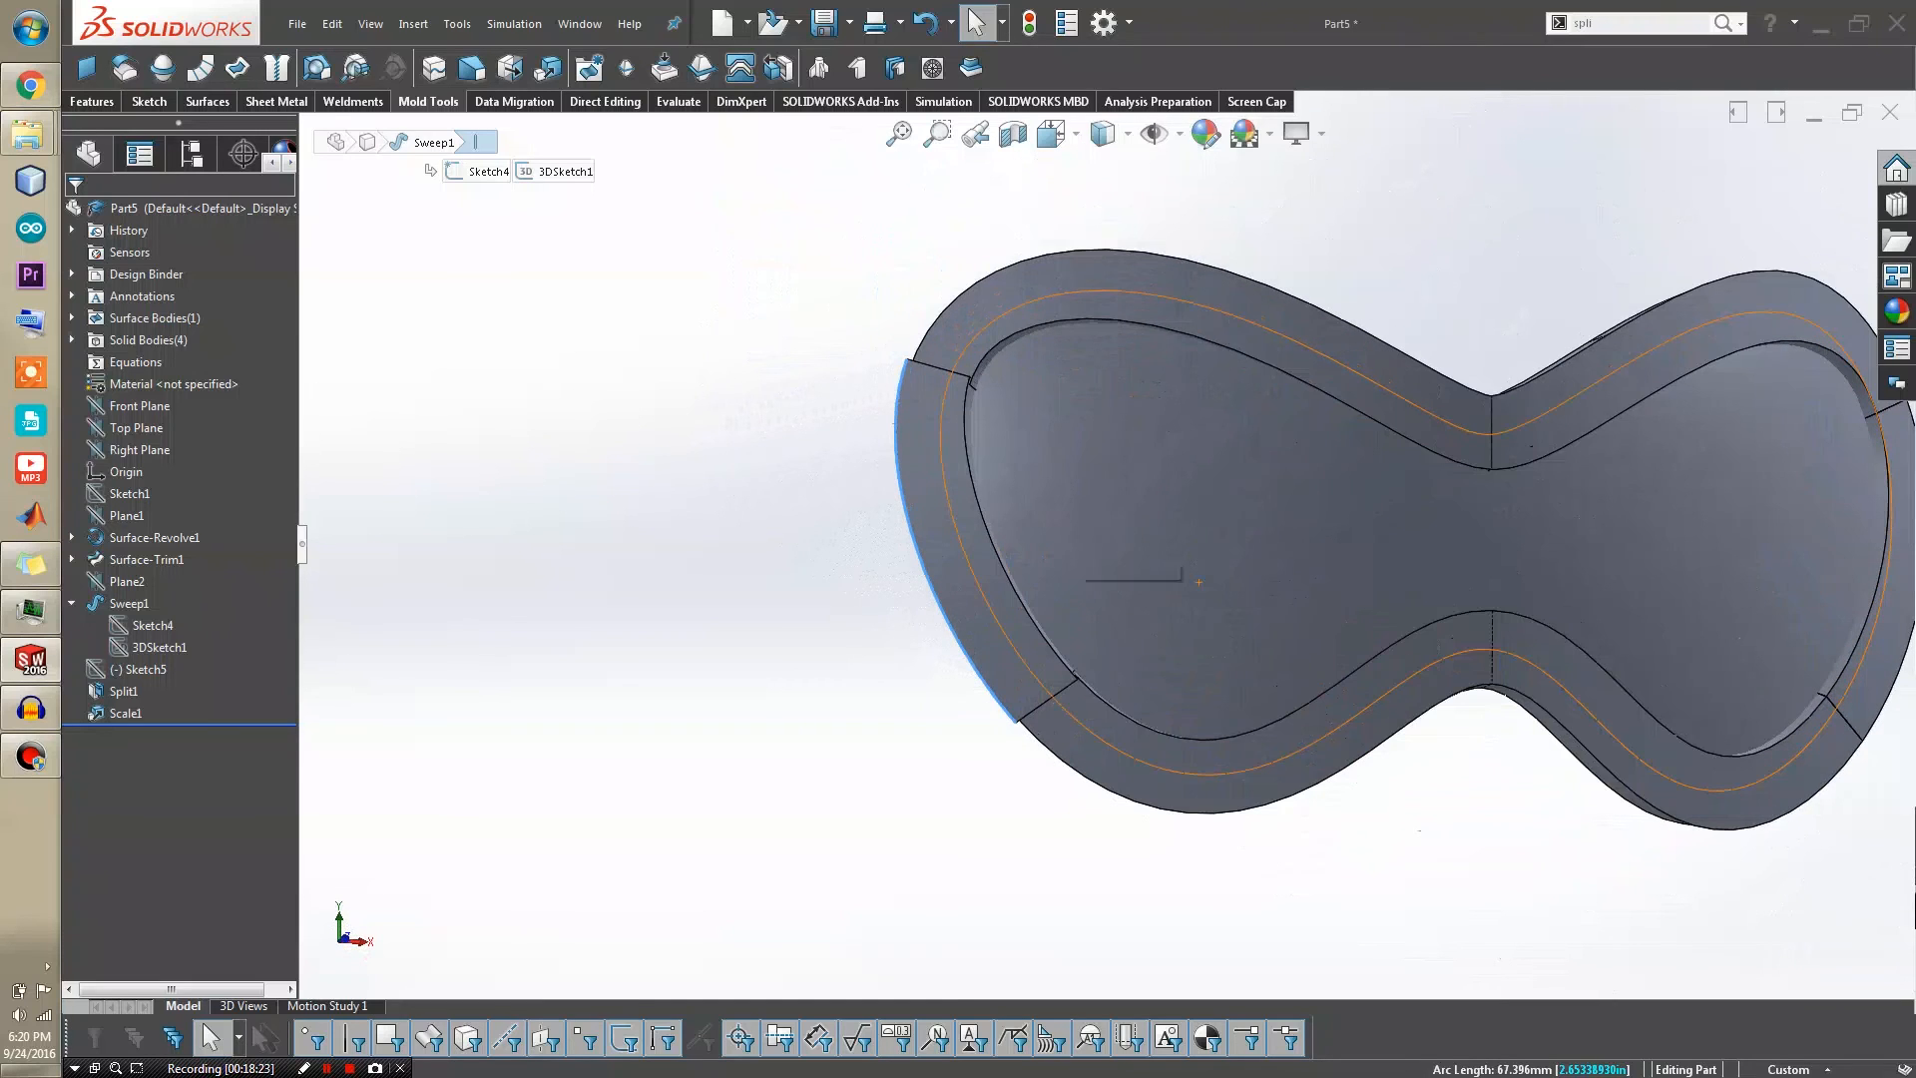
scroll(1068, 559, "up", 3)
scroll(1456, 569, "down", 4)
Scale the right outer frame segment uniformly about its centroid by a factor of 1.05
middle_click_drag(1706, 563, 1537, 572)
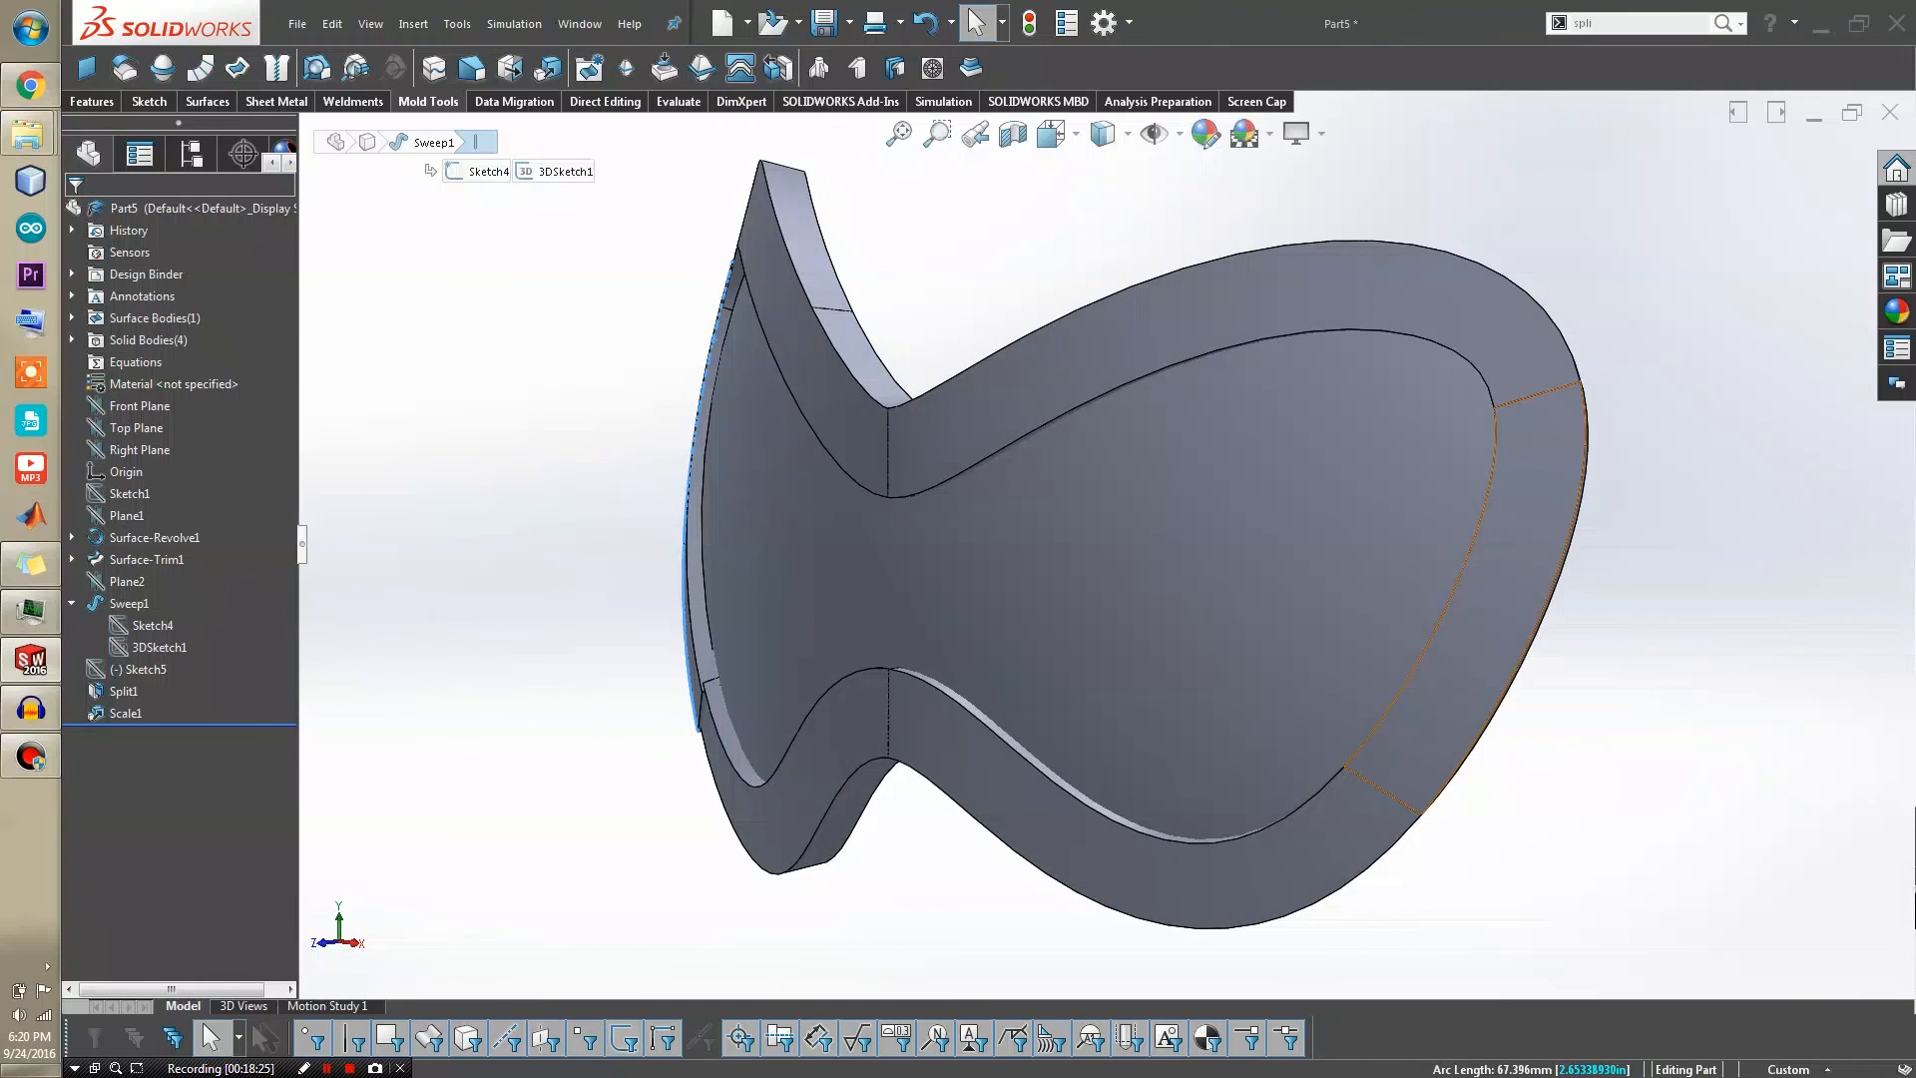
left_click(1507, 544)
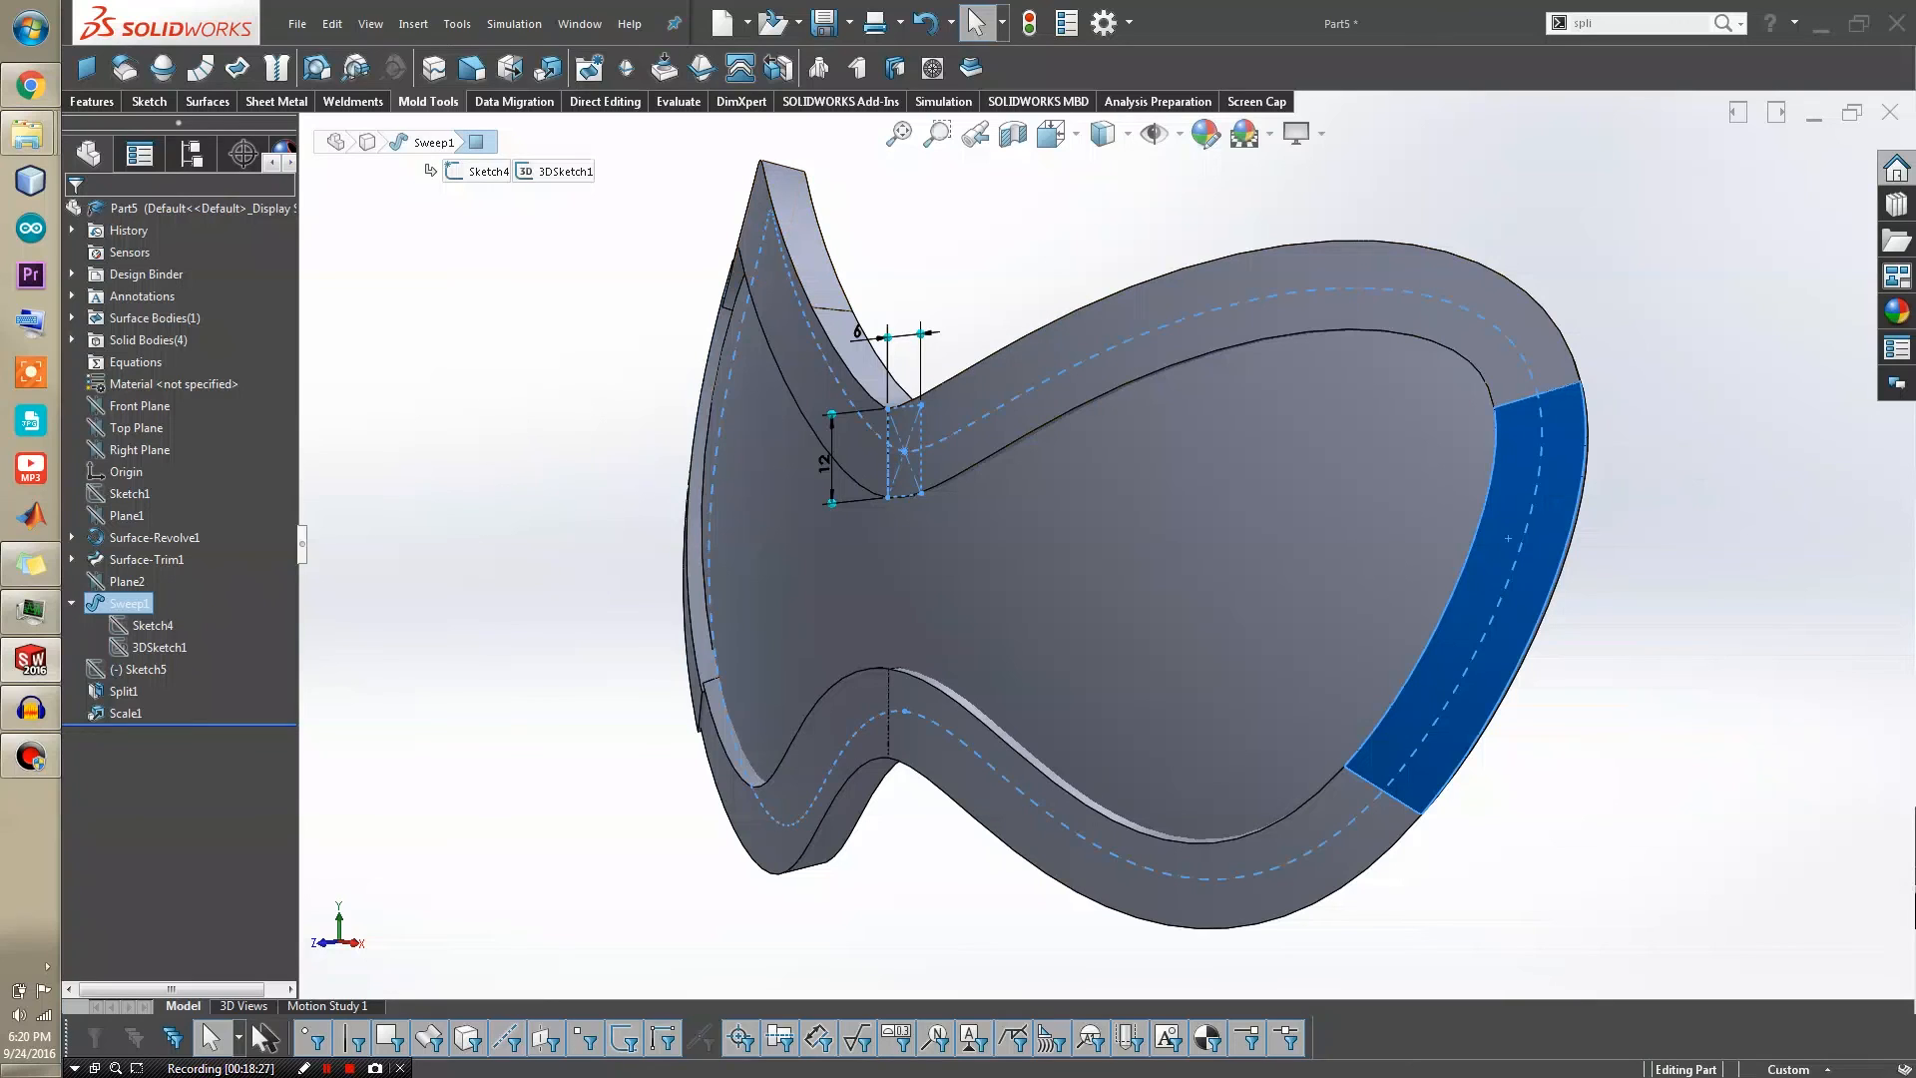
left_click(547, 68)
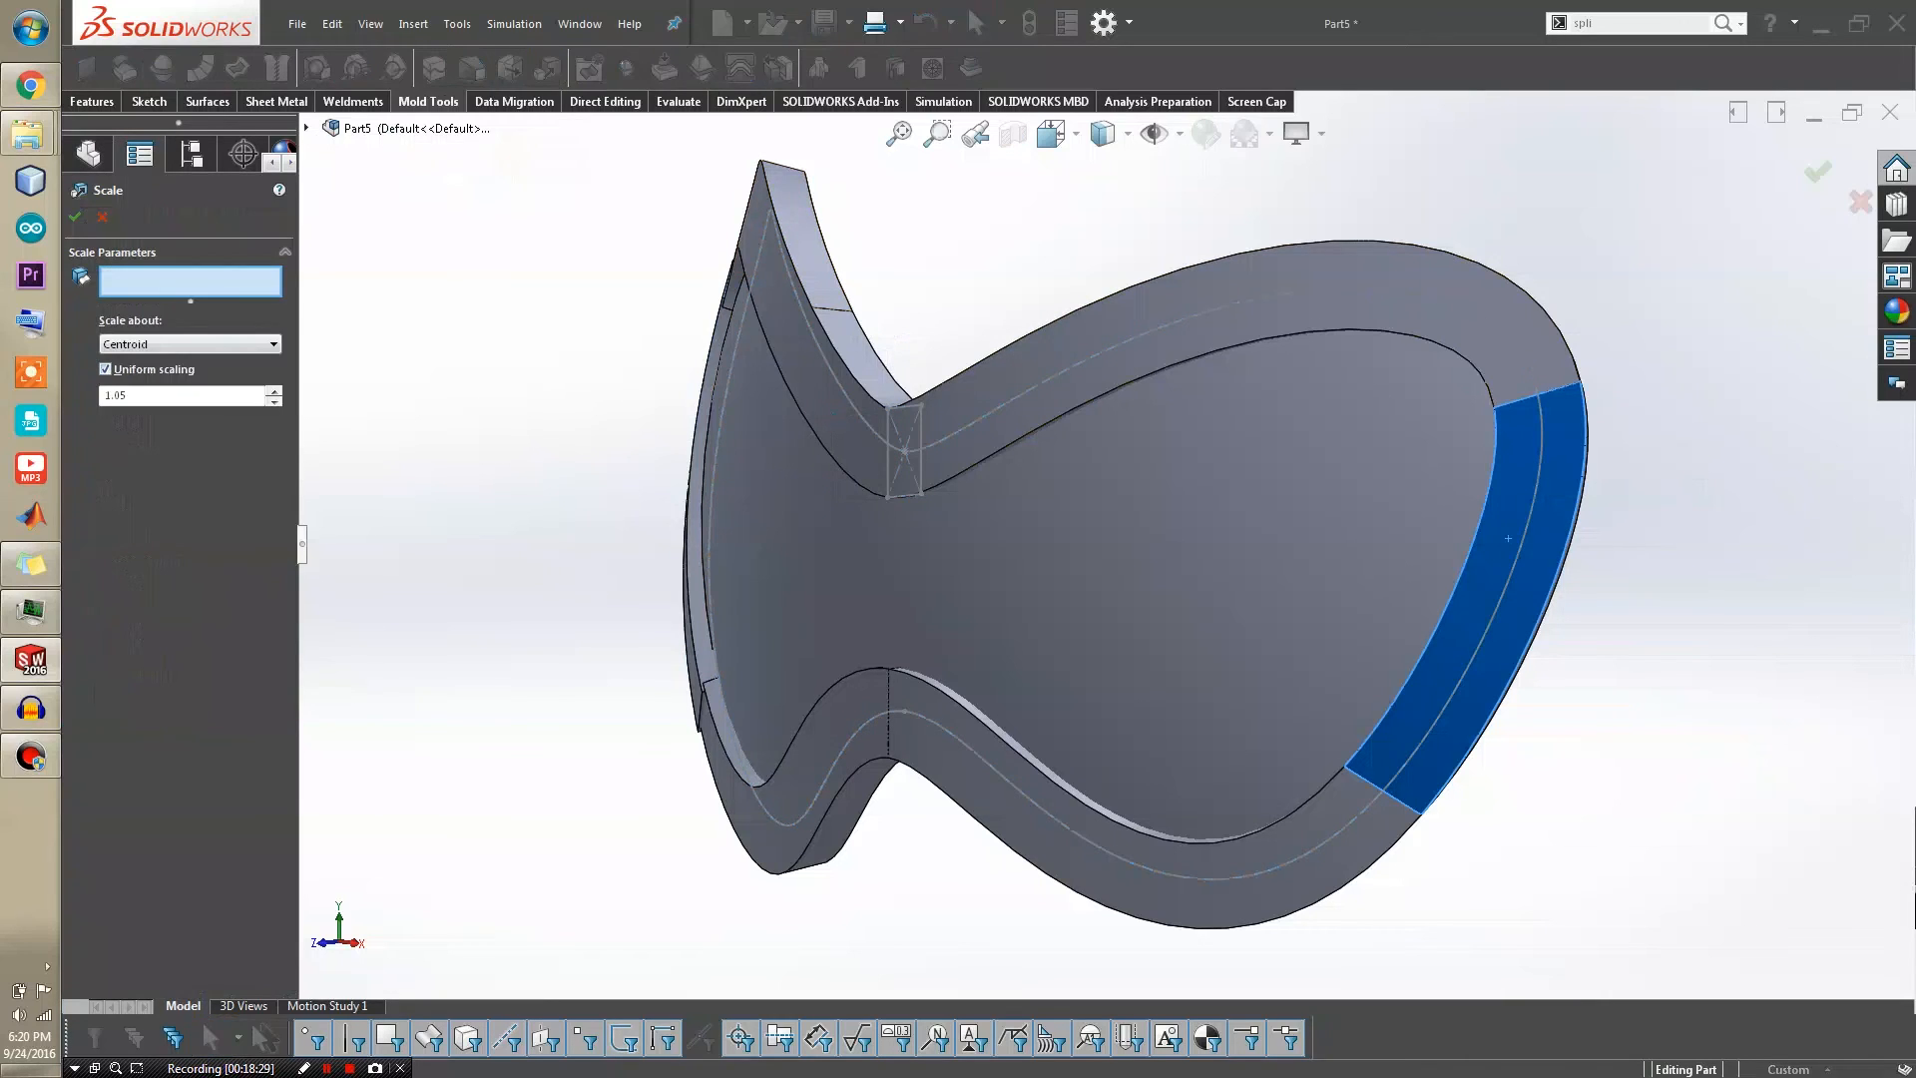
left_click(74, 216)
key("Return")
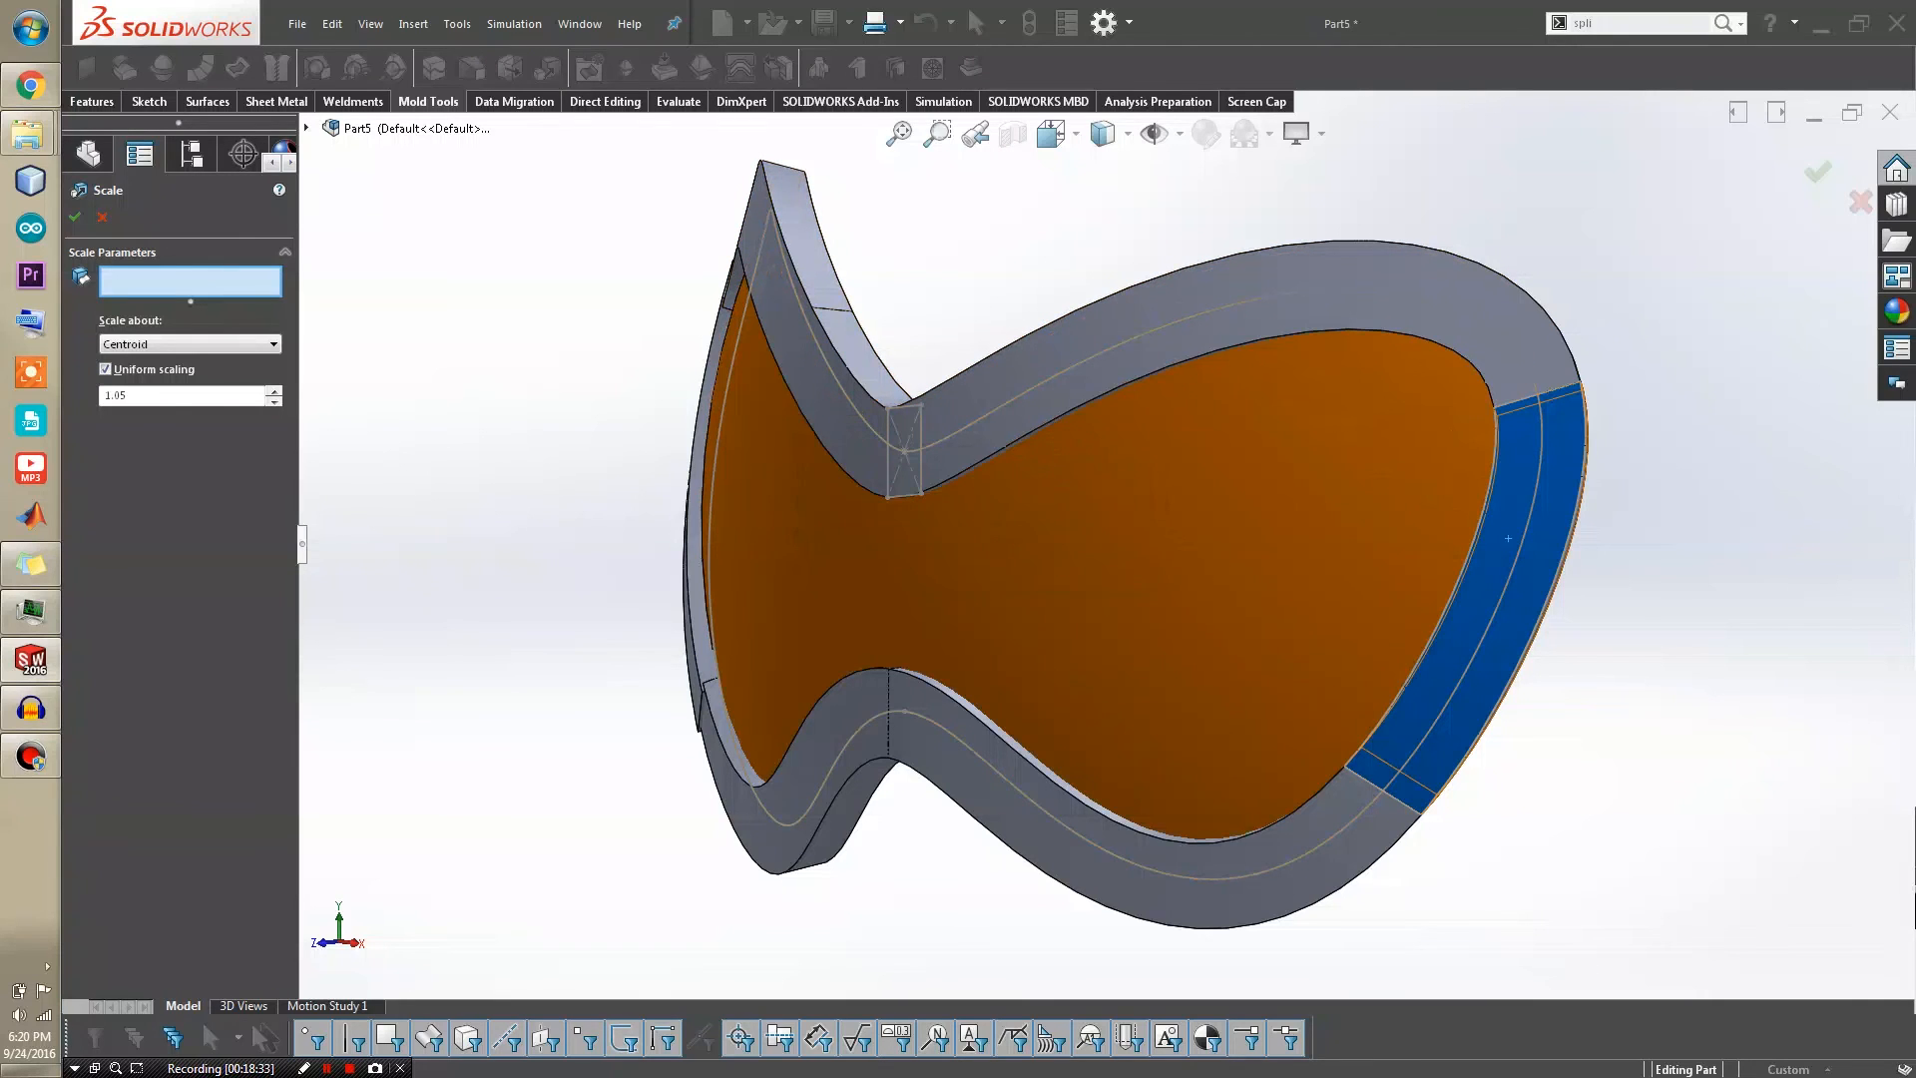
left_click(1515, 551)
left_click(75, 217)
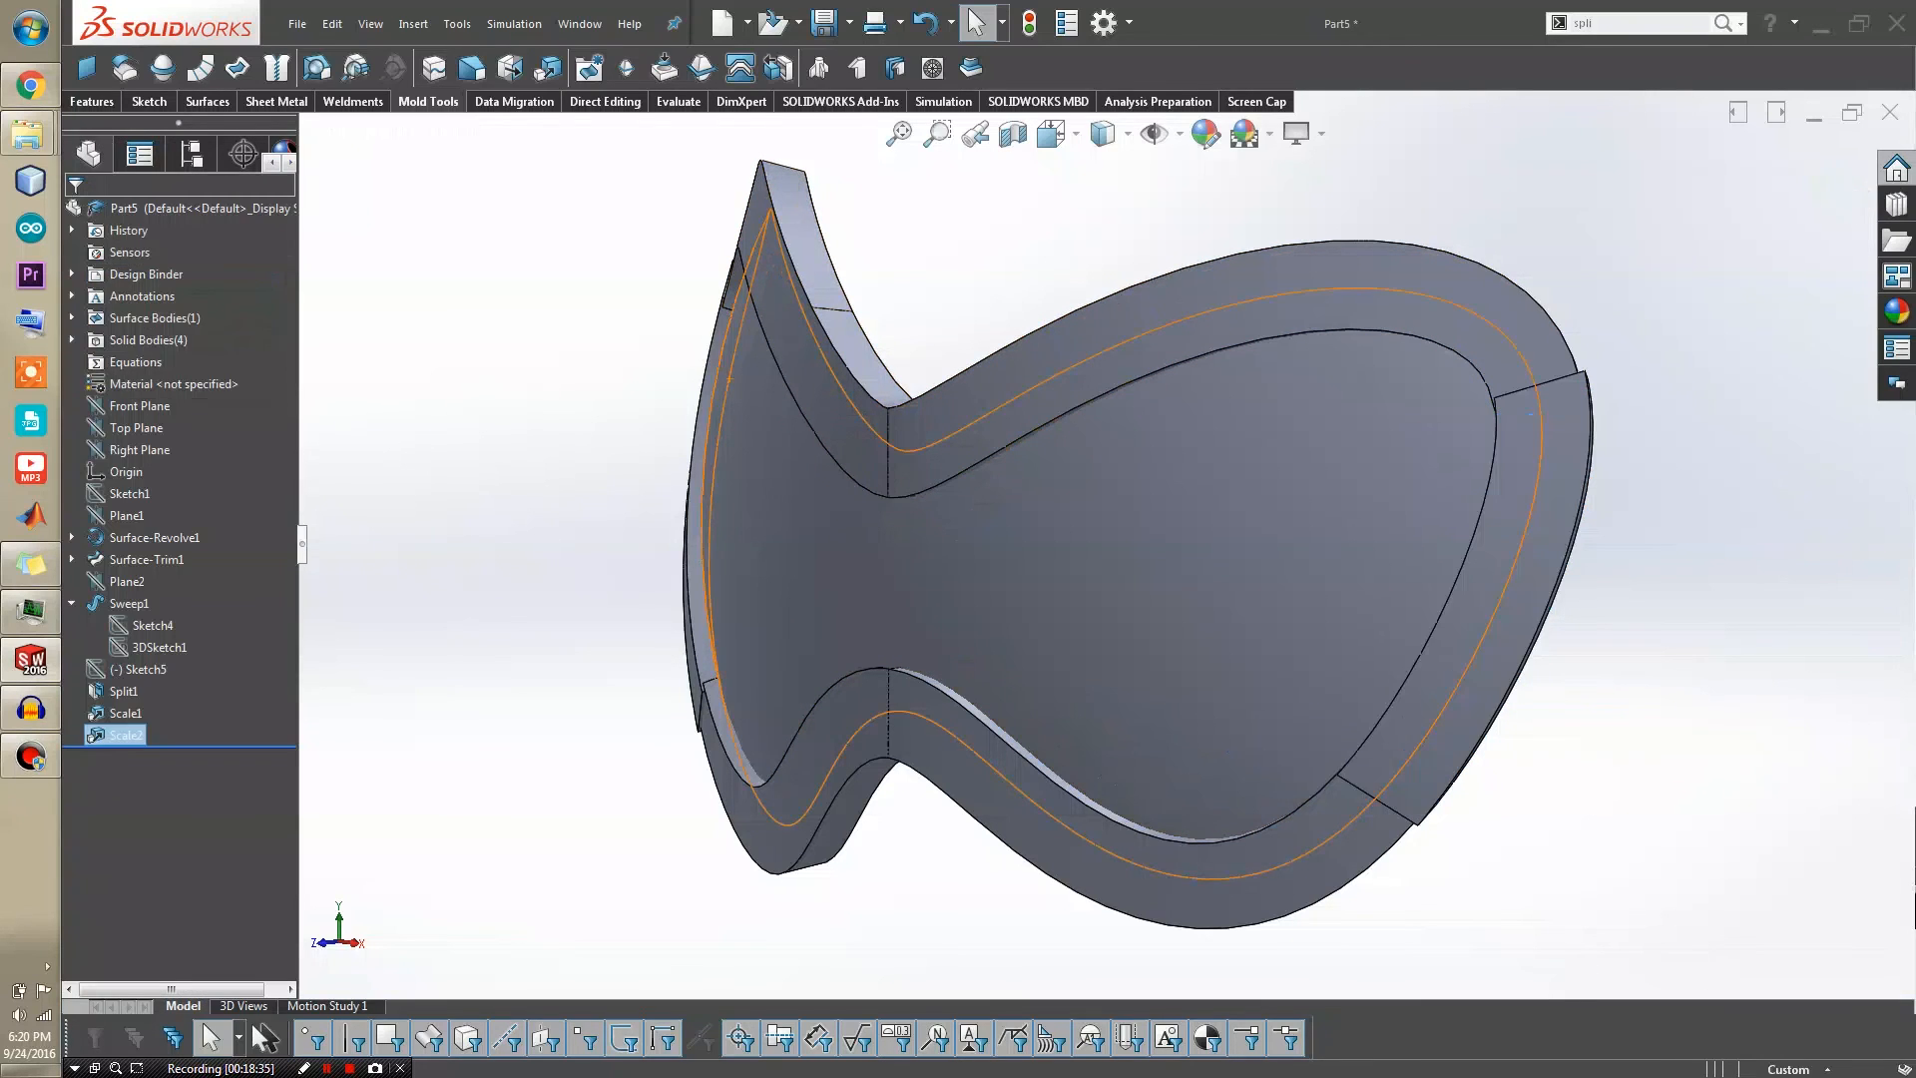
Compare the goggles model side by side with the character's reference picture
middle_click_drag(798, 479, 1047, 509)
scroll(1048, 509, "up", 3)
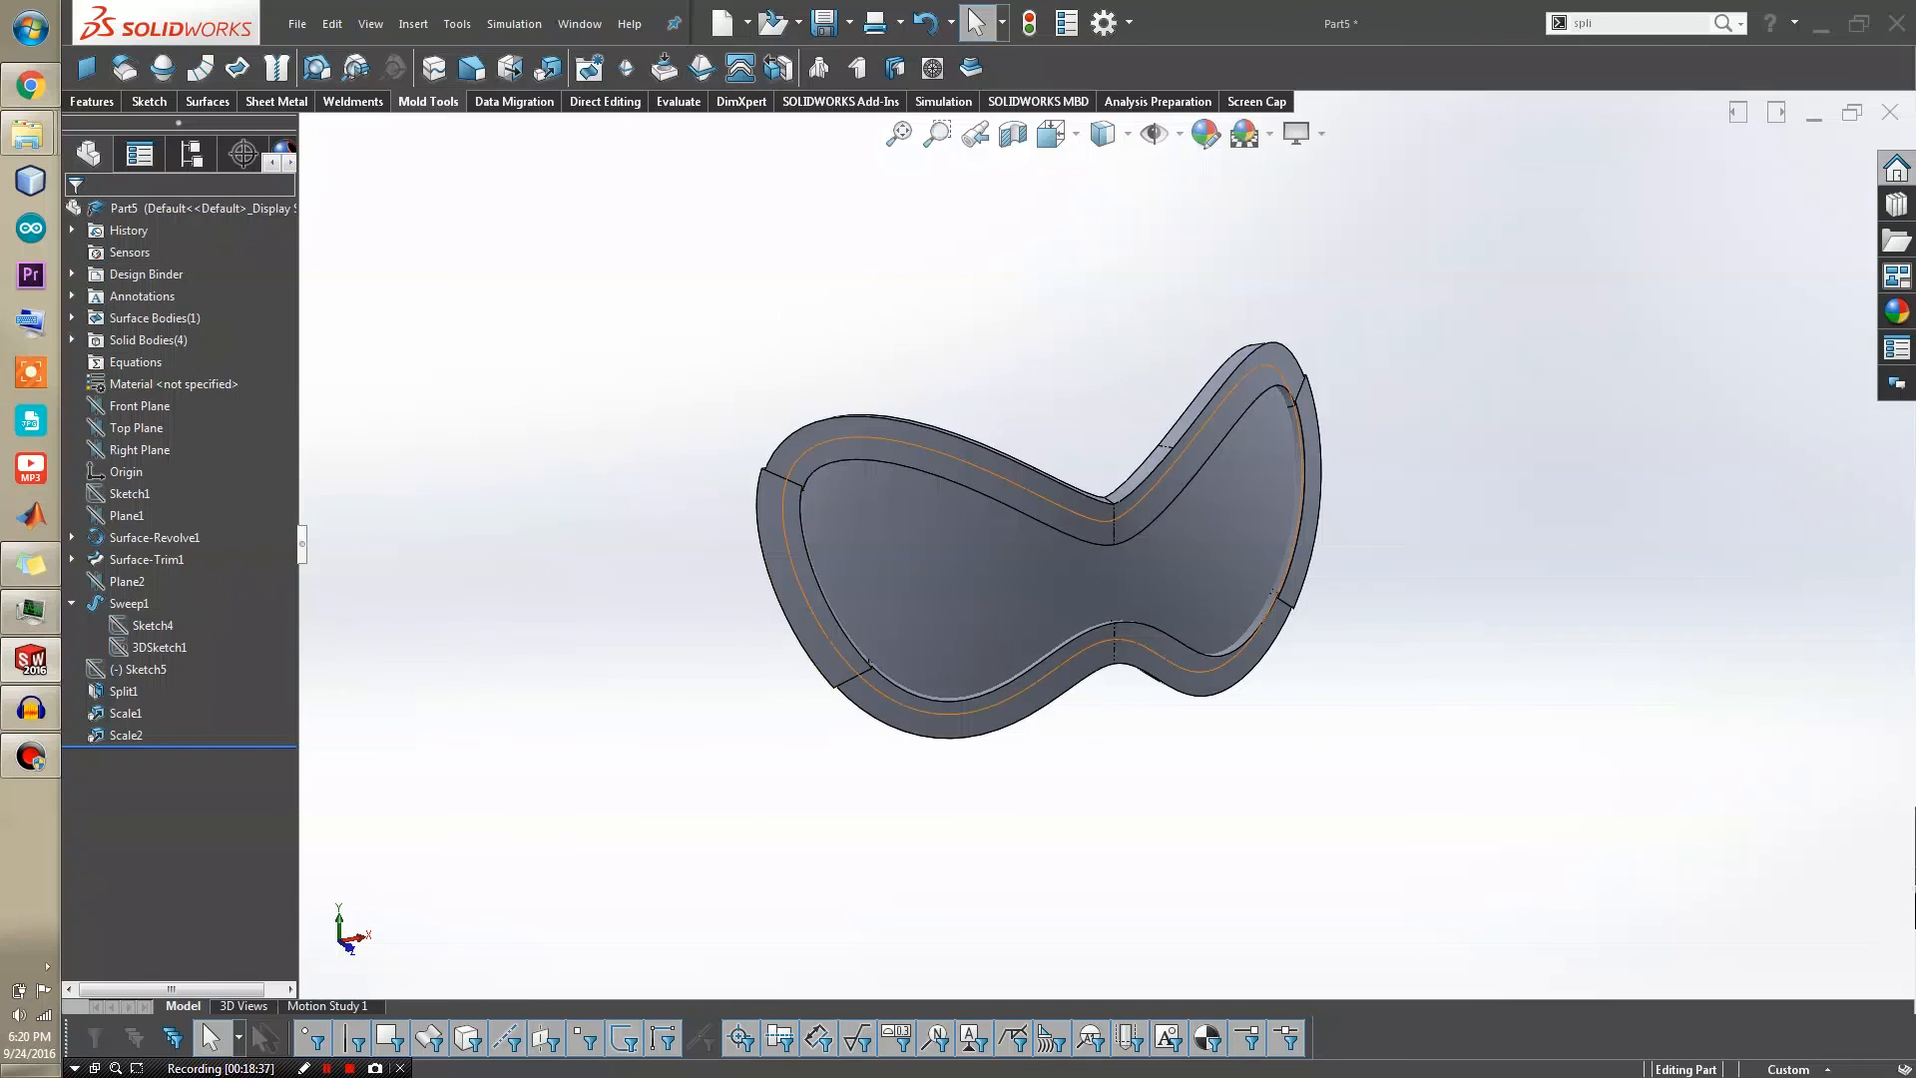
left_click_drag(142, 22, 1915, 198)
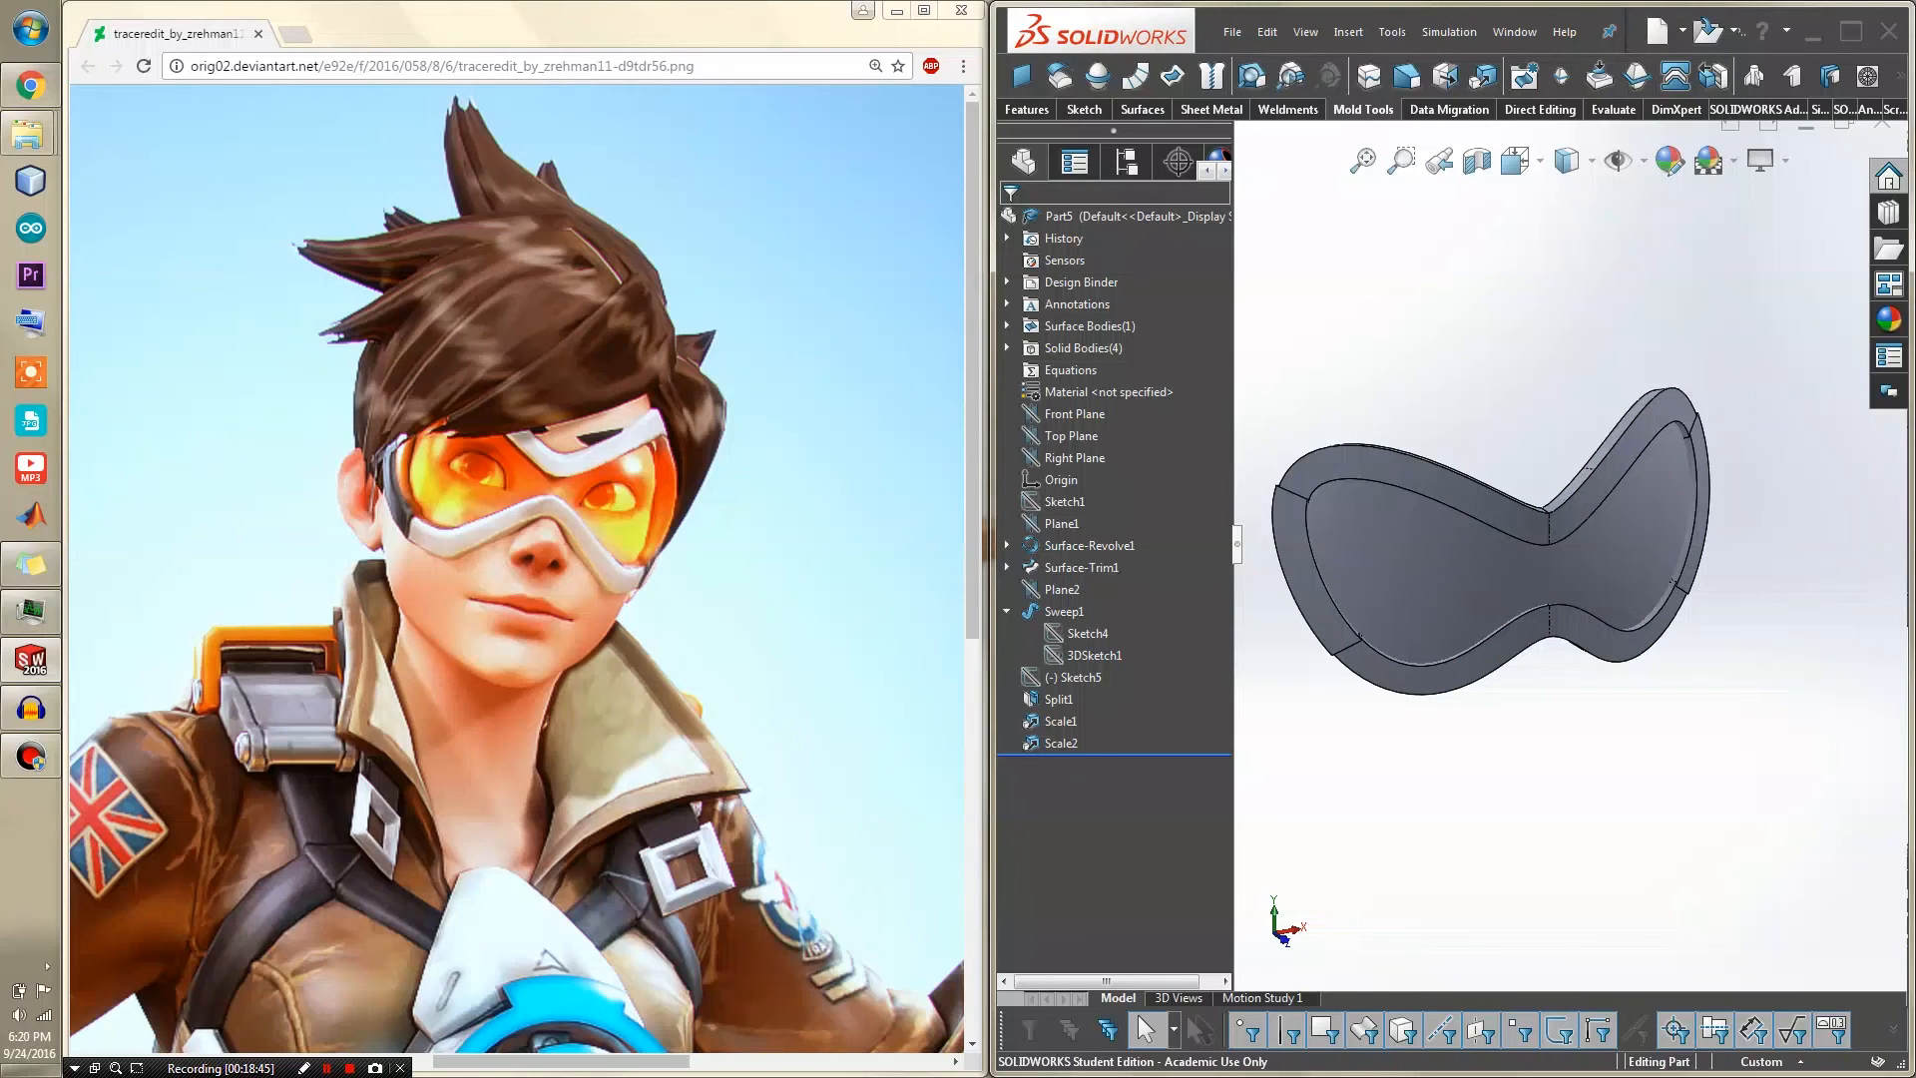
left_click_drag(1165, 18, 782, 1)
Chamfer the inner front edge of the left outer frame segment by 2 mm at 45 degrees
scroll(815, 609, "down", 3)
middle_click_drag(816, 610, 786, 599)
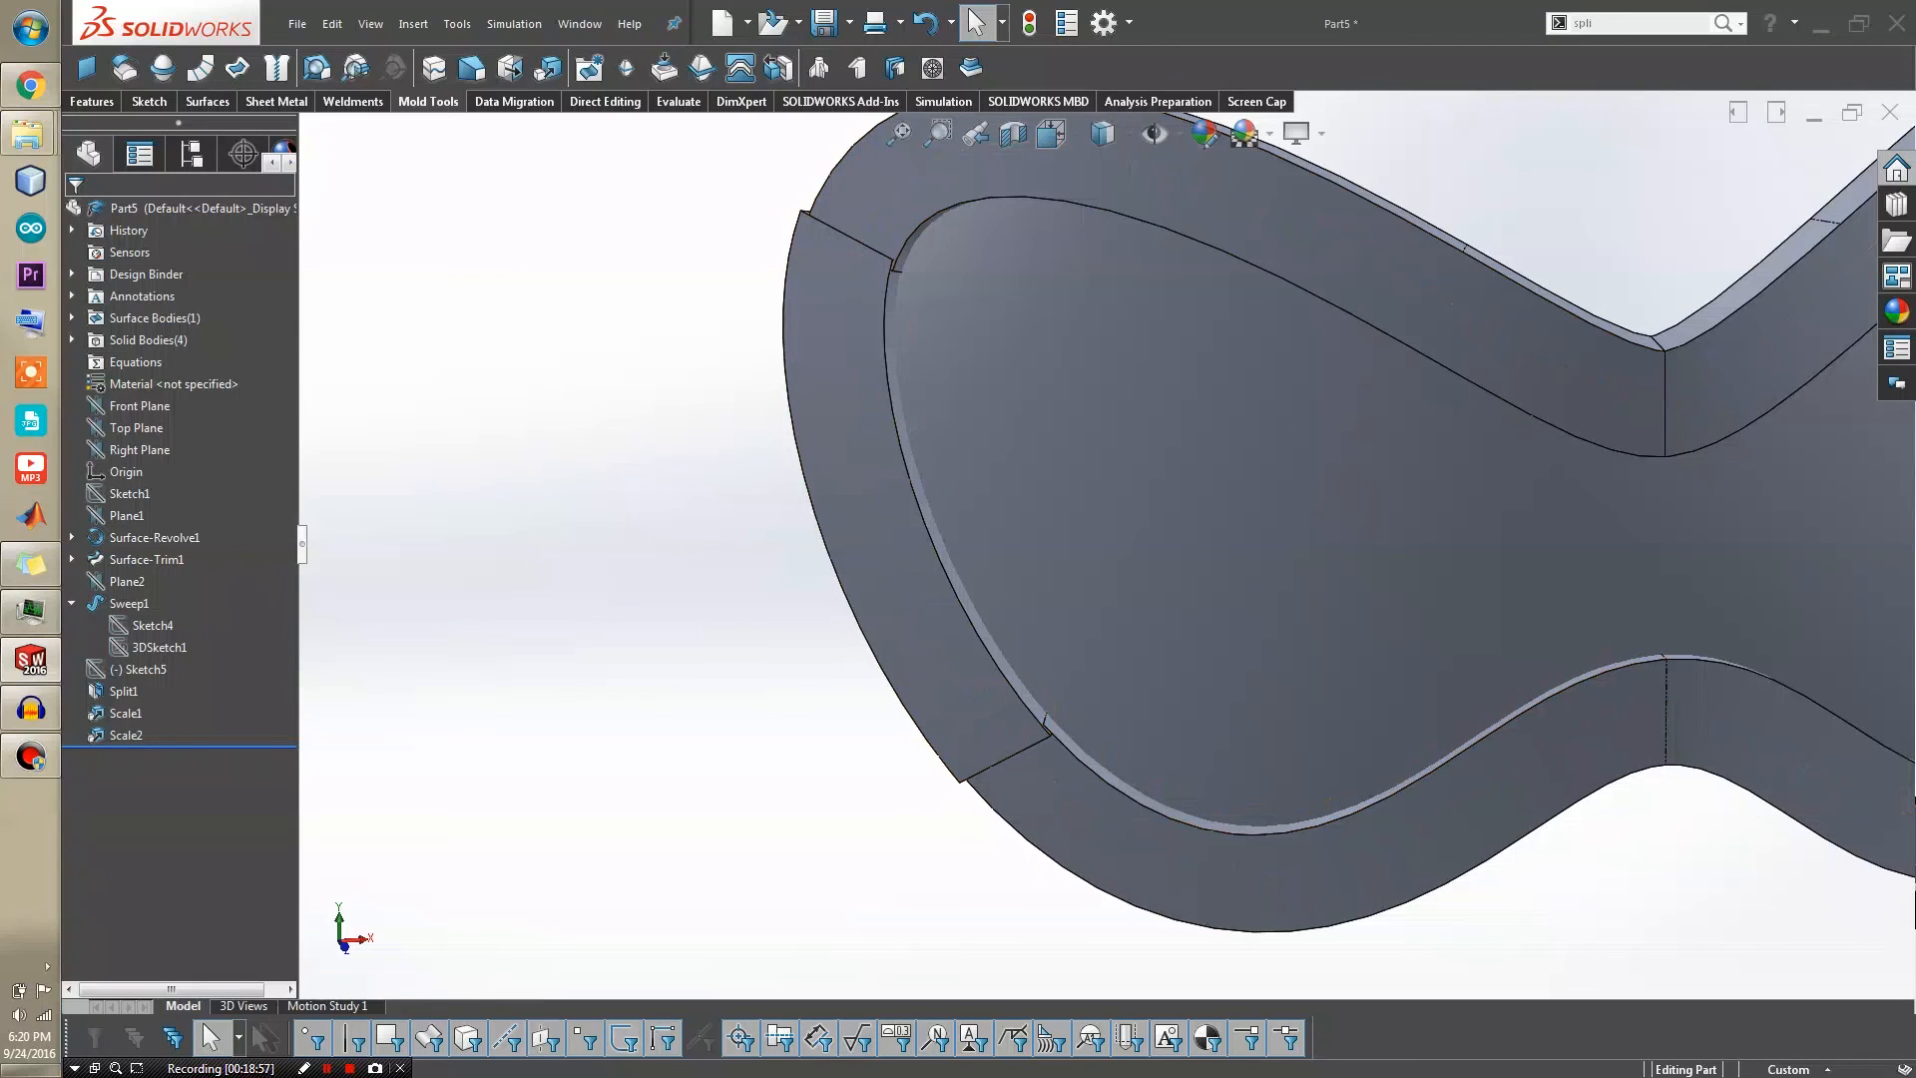
left_click(152, 101)
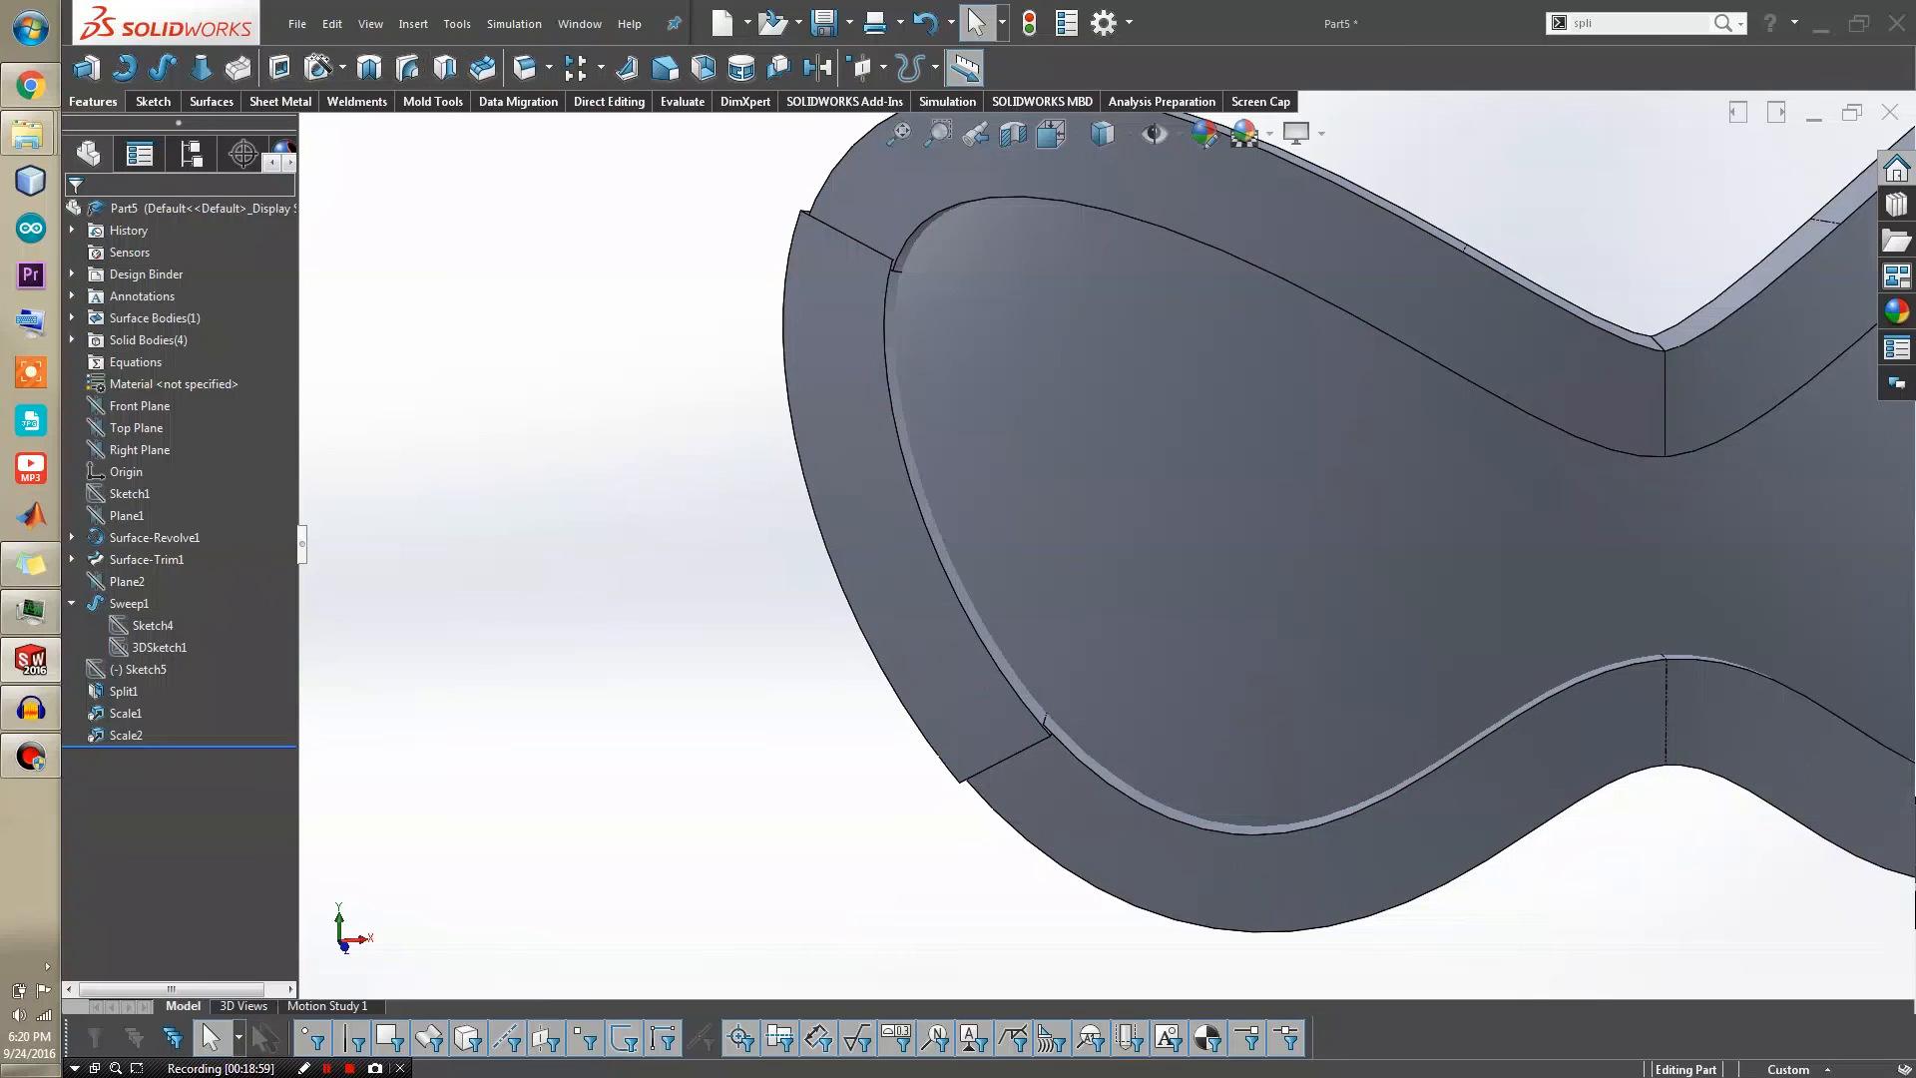
left_click(547, 67)
left_click(559, 124)
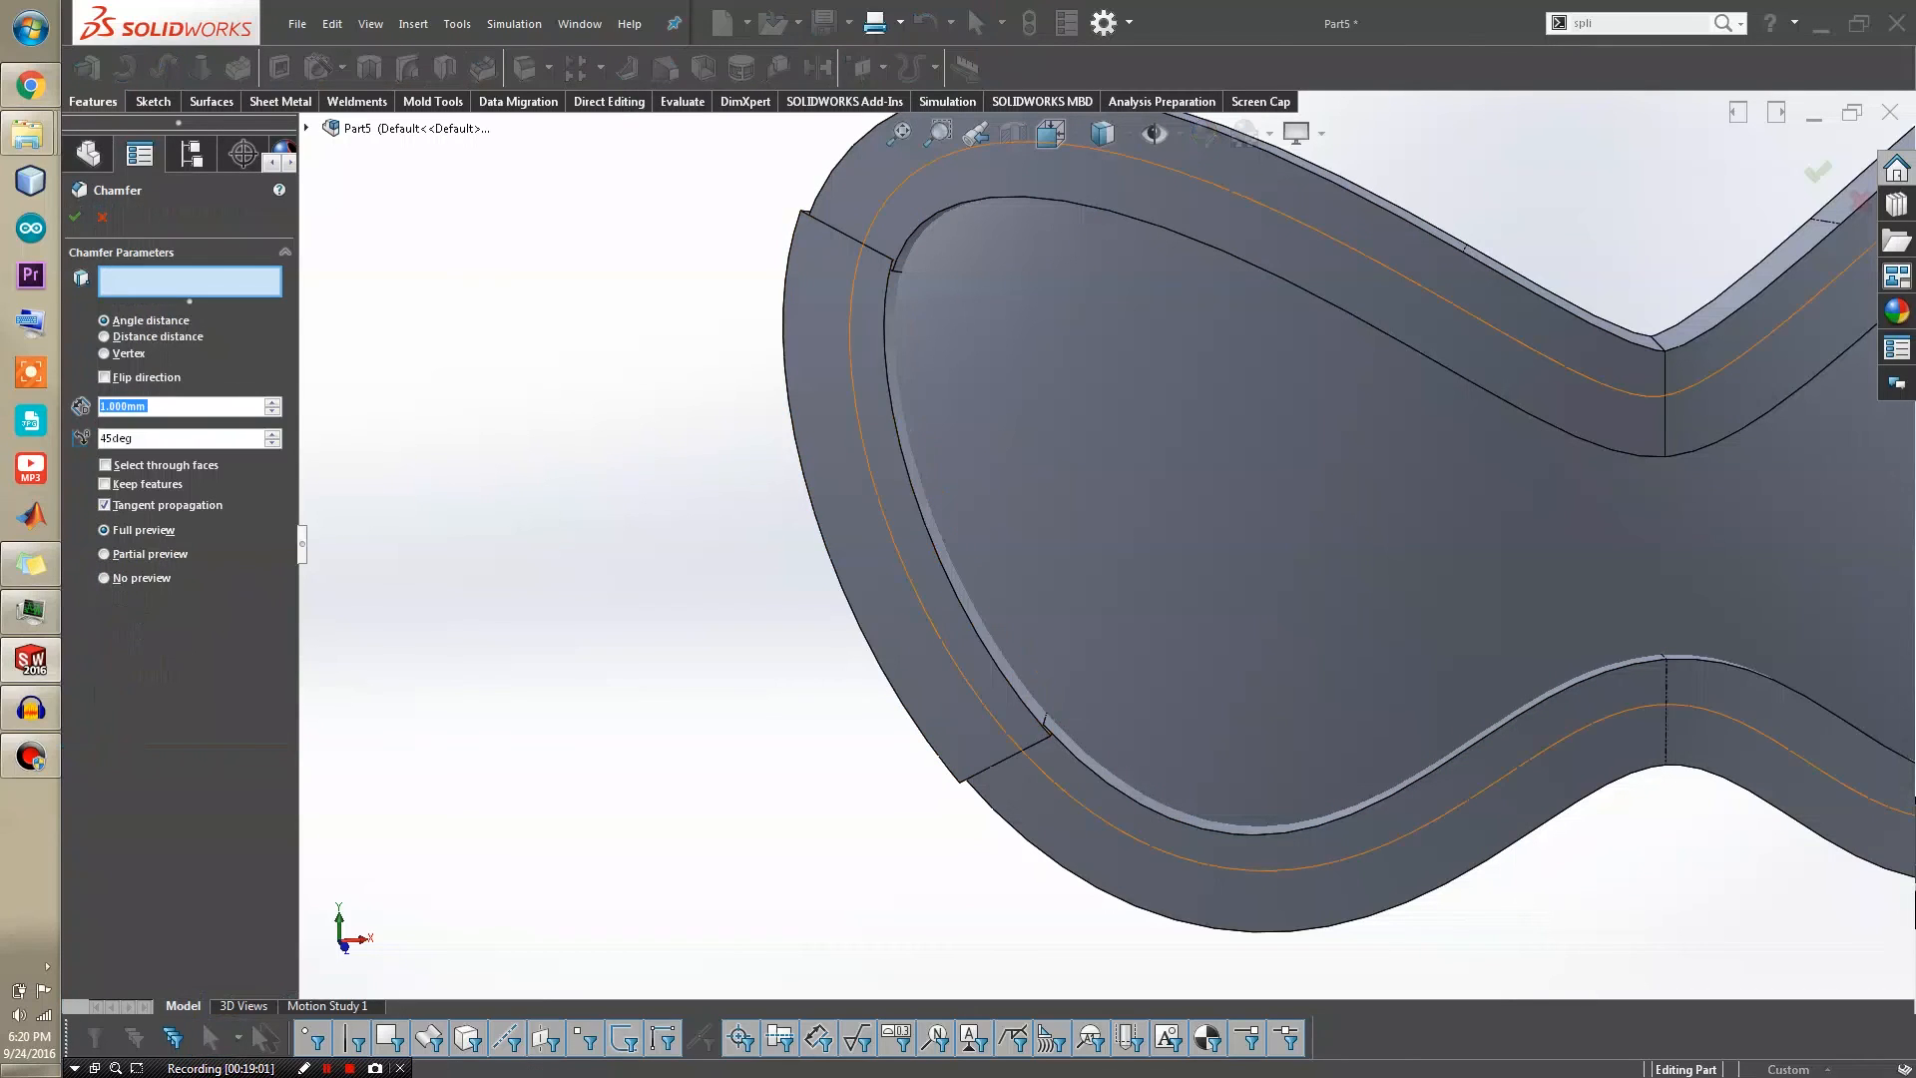
left_click(910, 507)
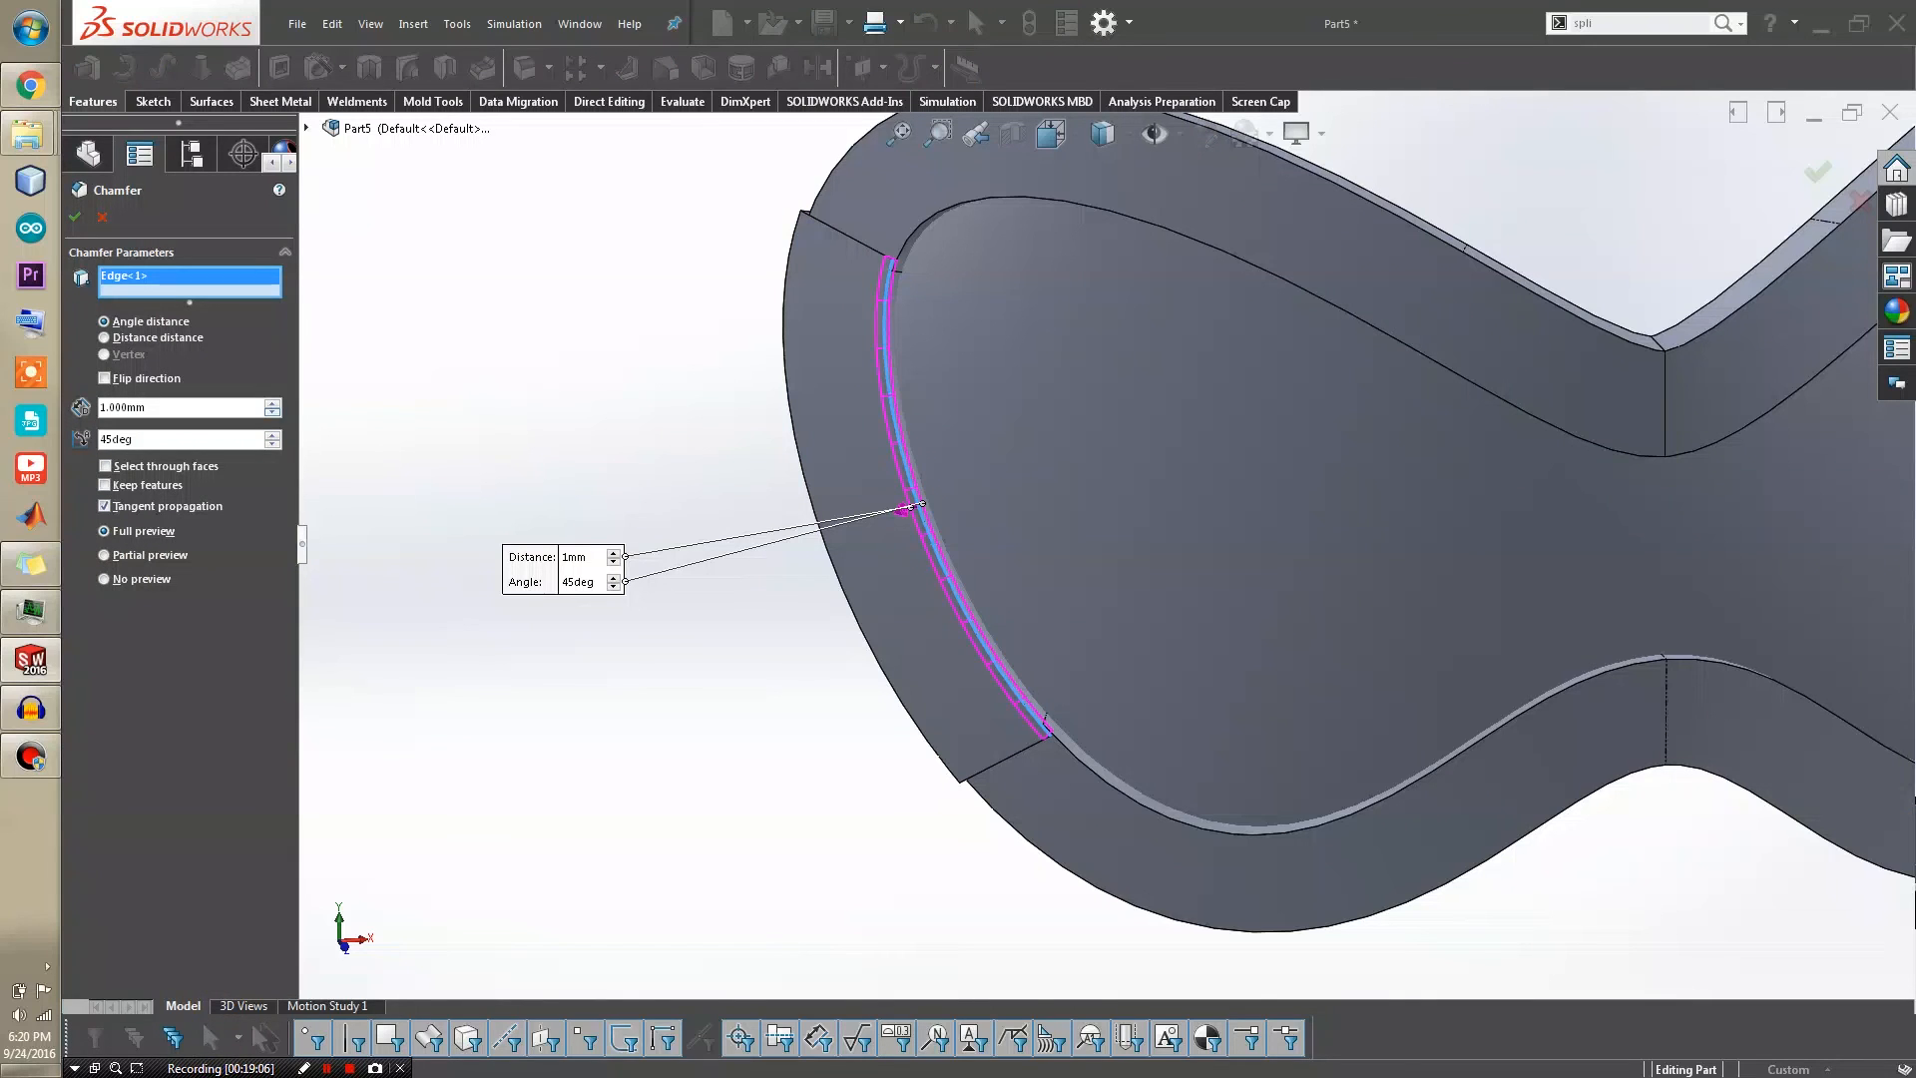
left_click(271, 402)
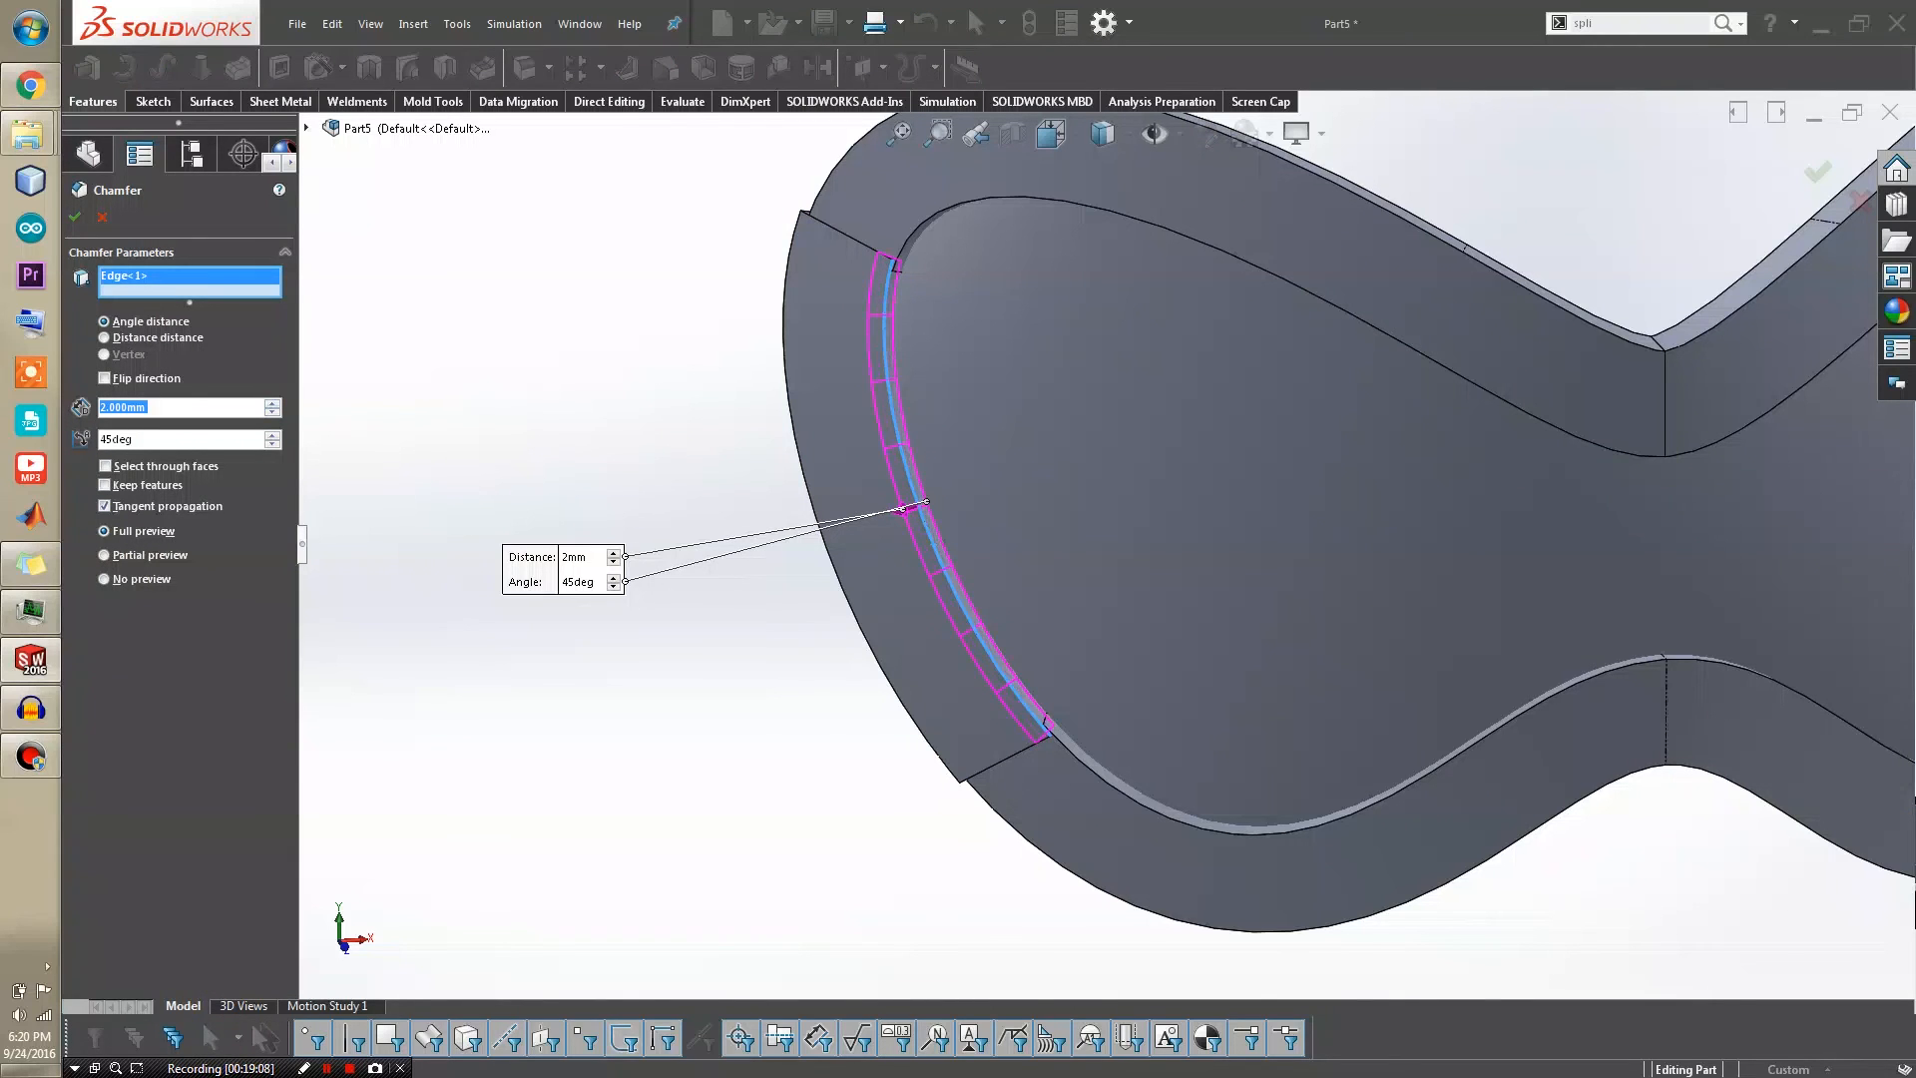
scroll(918, 555, "up", 5)
scroll(1676, 460, "down", 1)
left_click(1423, 473)
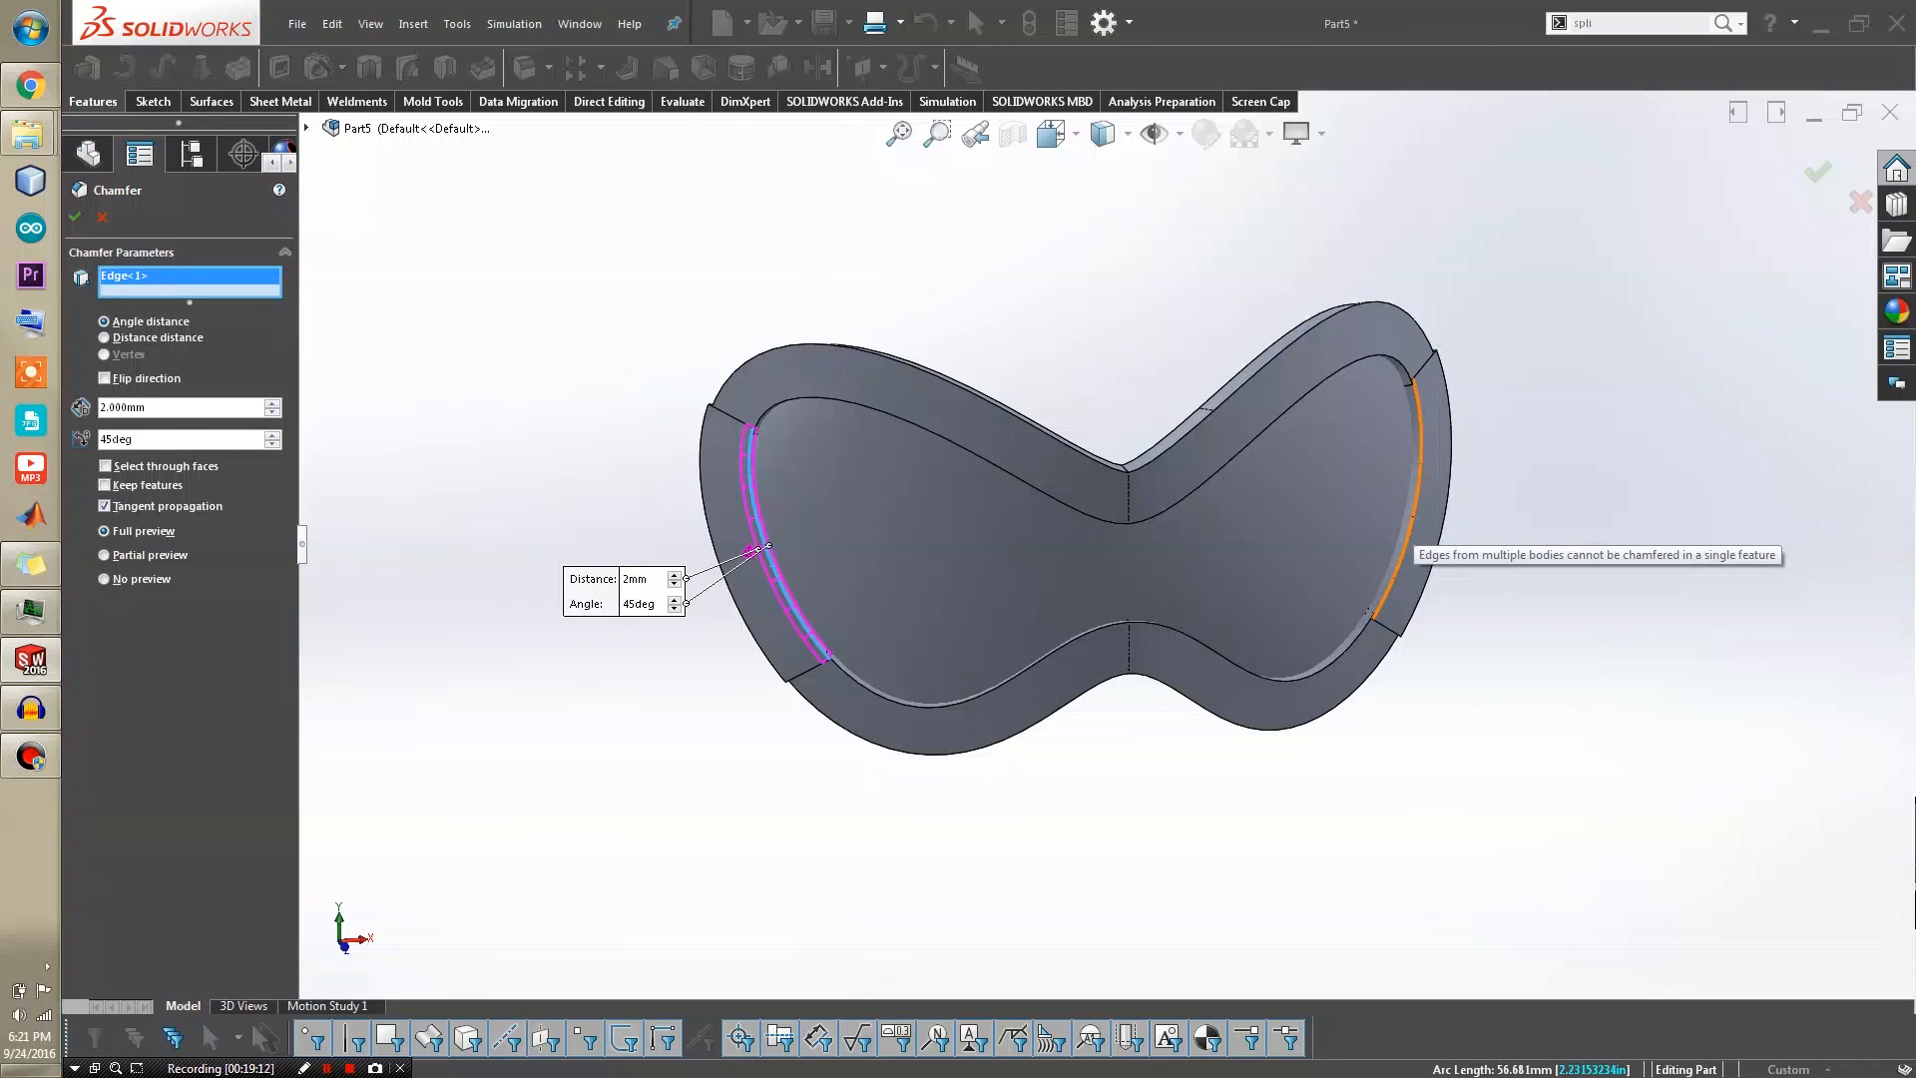
left_click(75, 216)
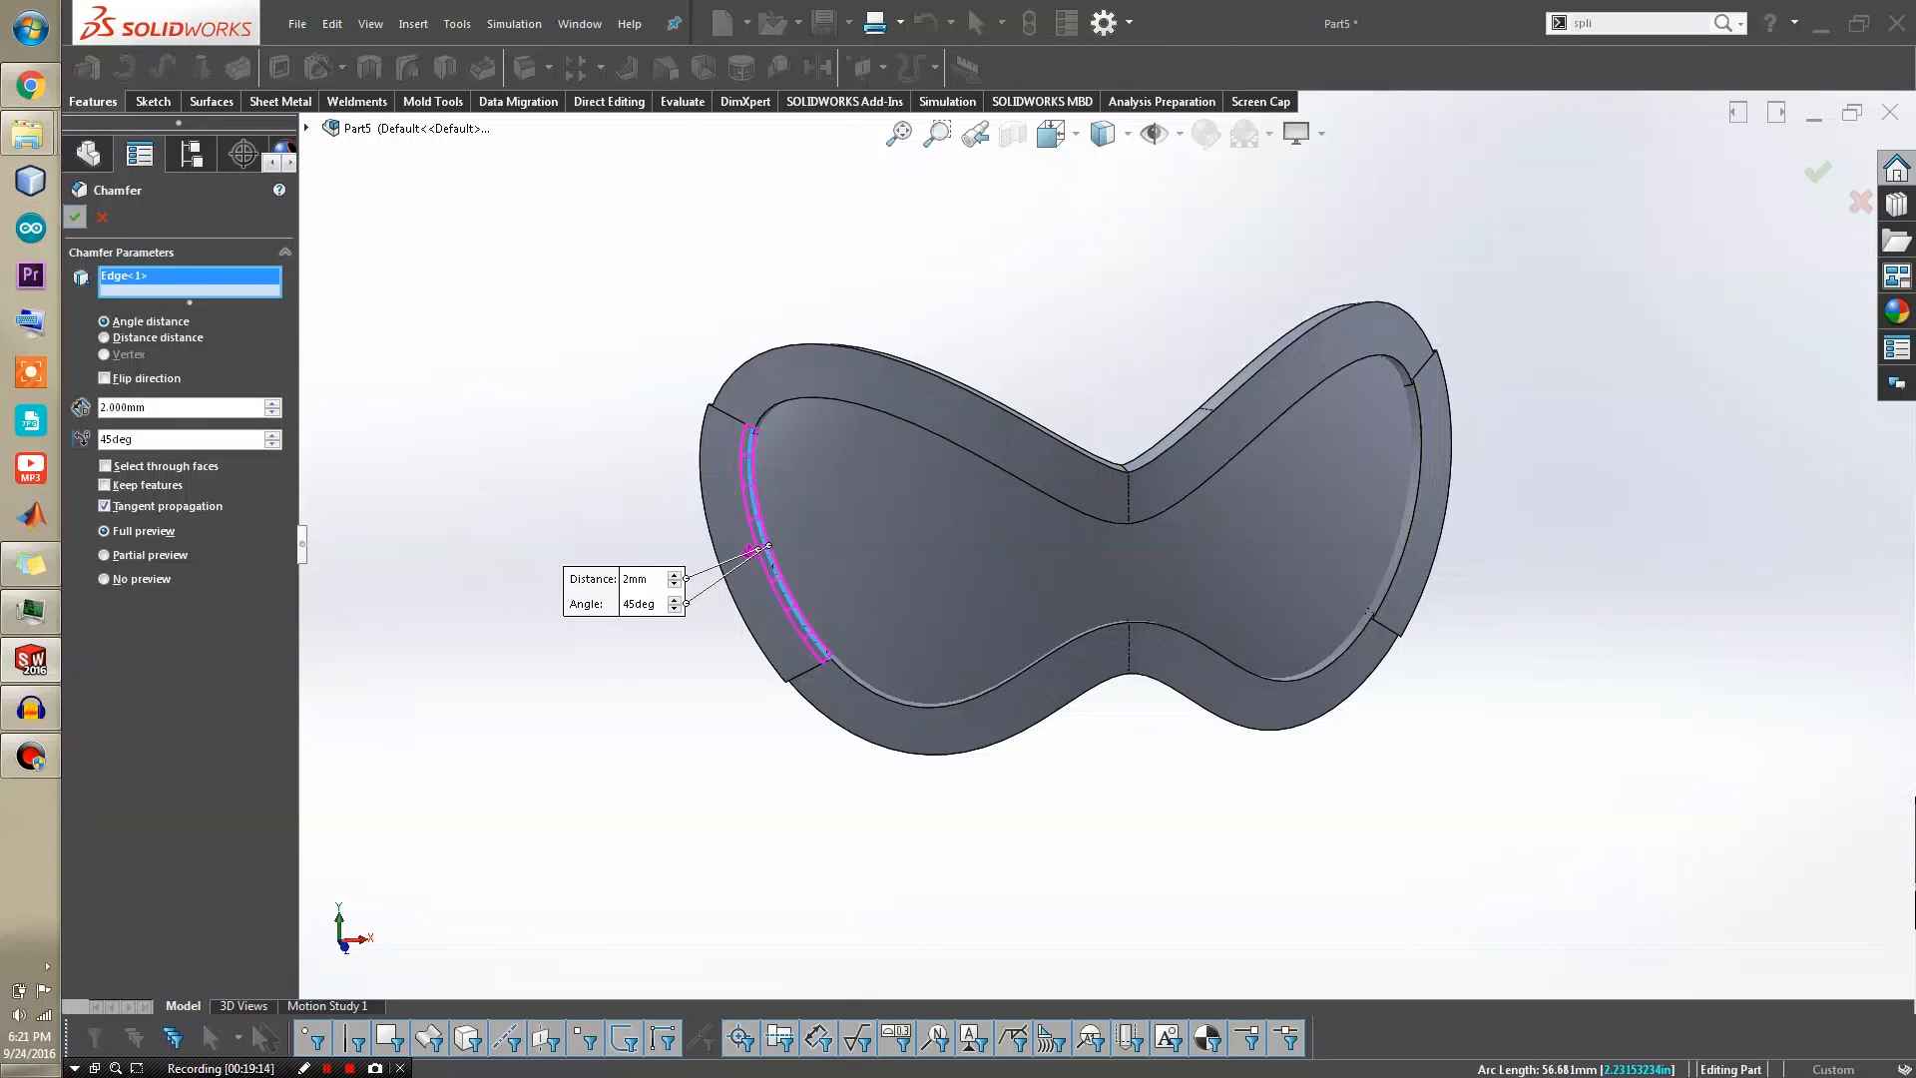
Chamfer the inner front edge of the right outer frame segment by 2 mm at 45 degrees
left_click(548, 68)
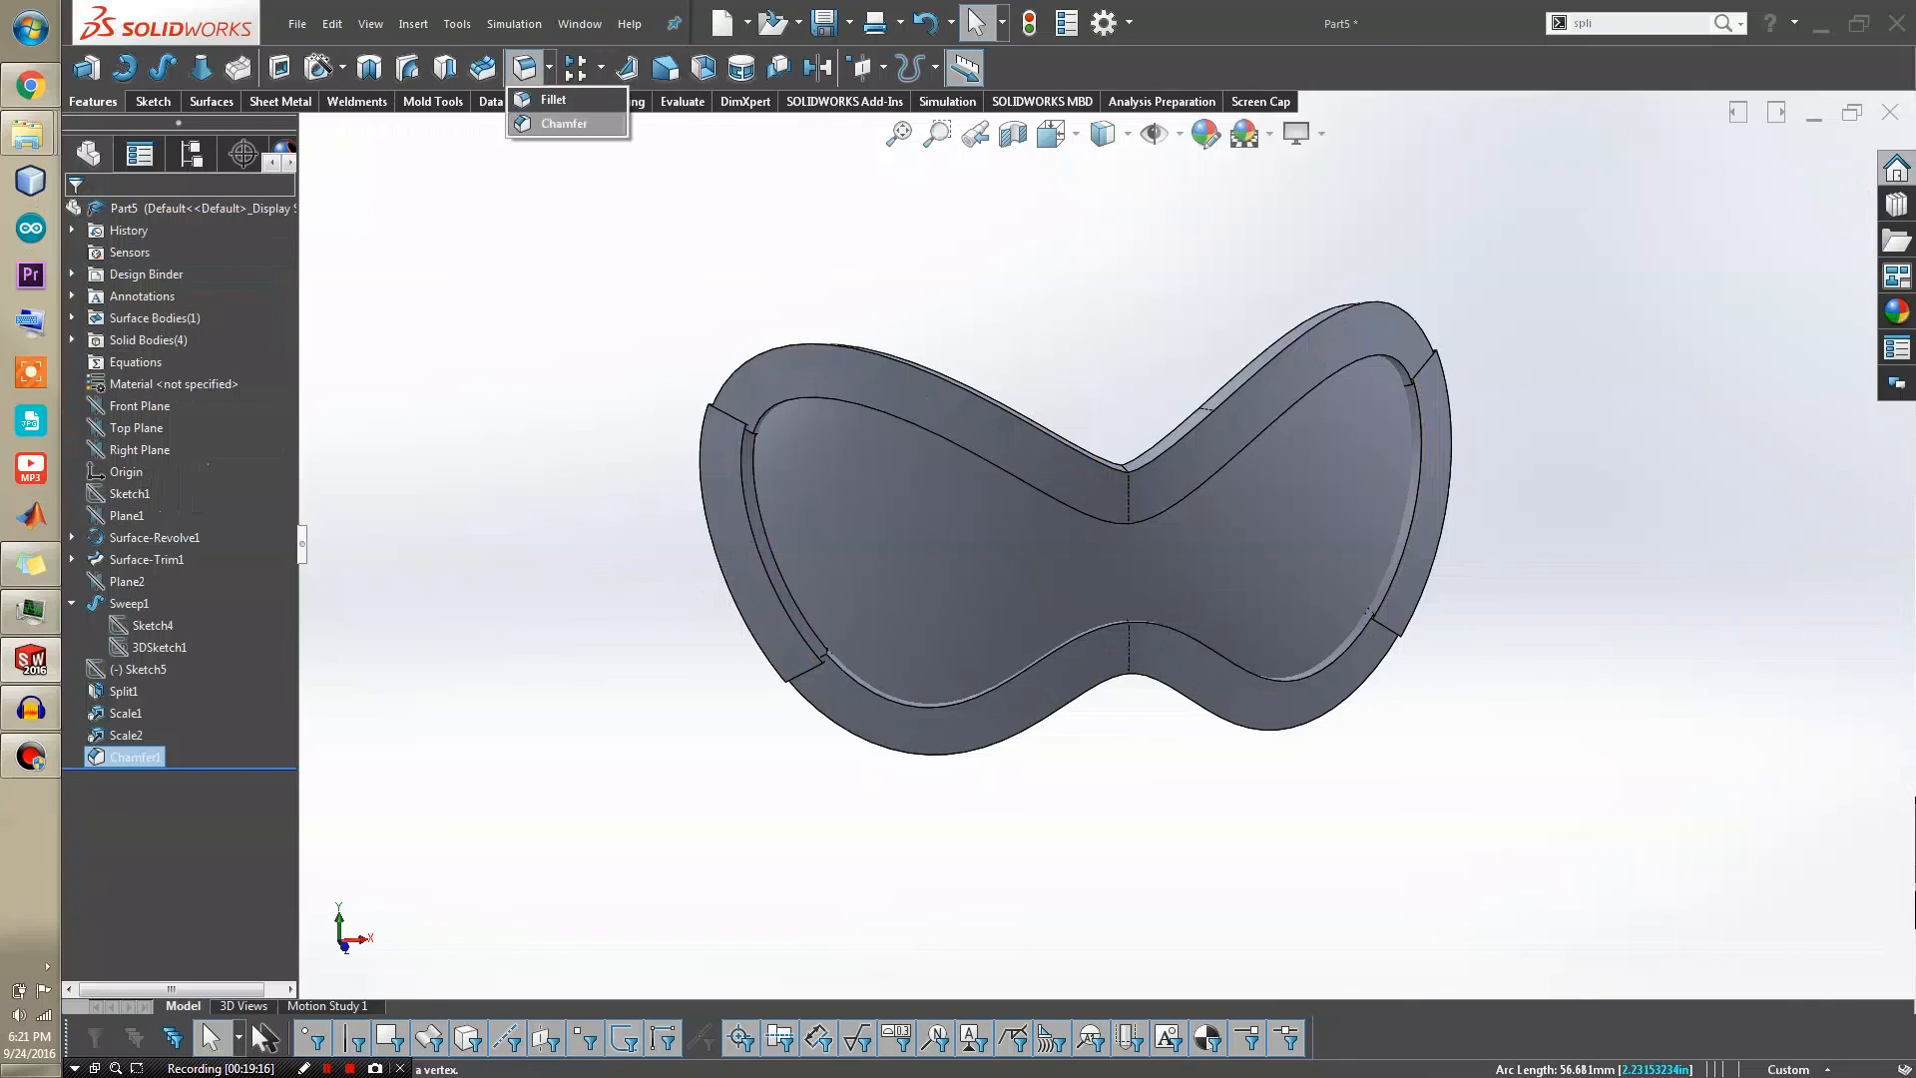
left_click(562, 123)
left_click(1417, 499)
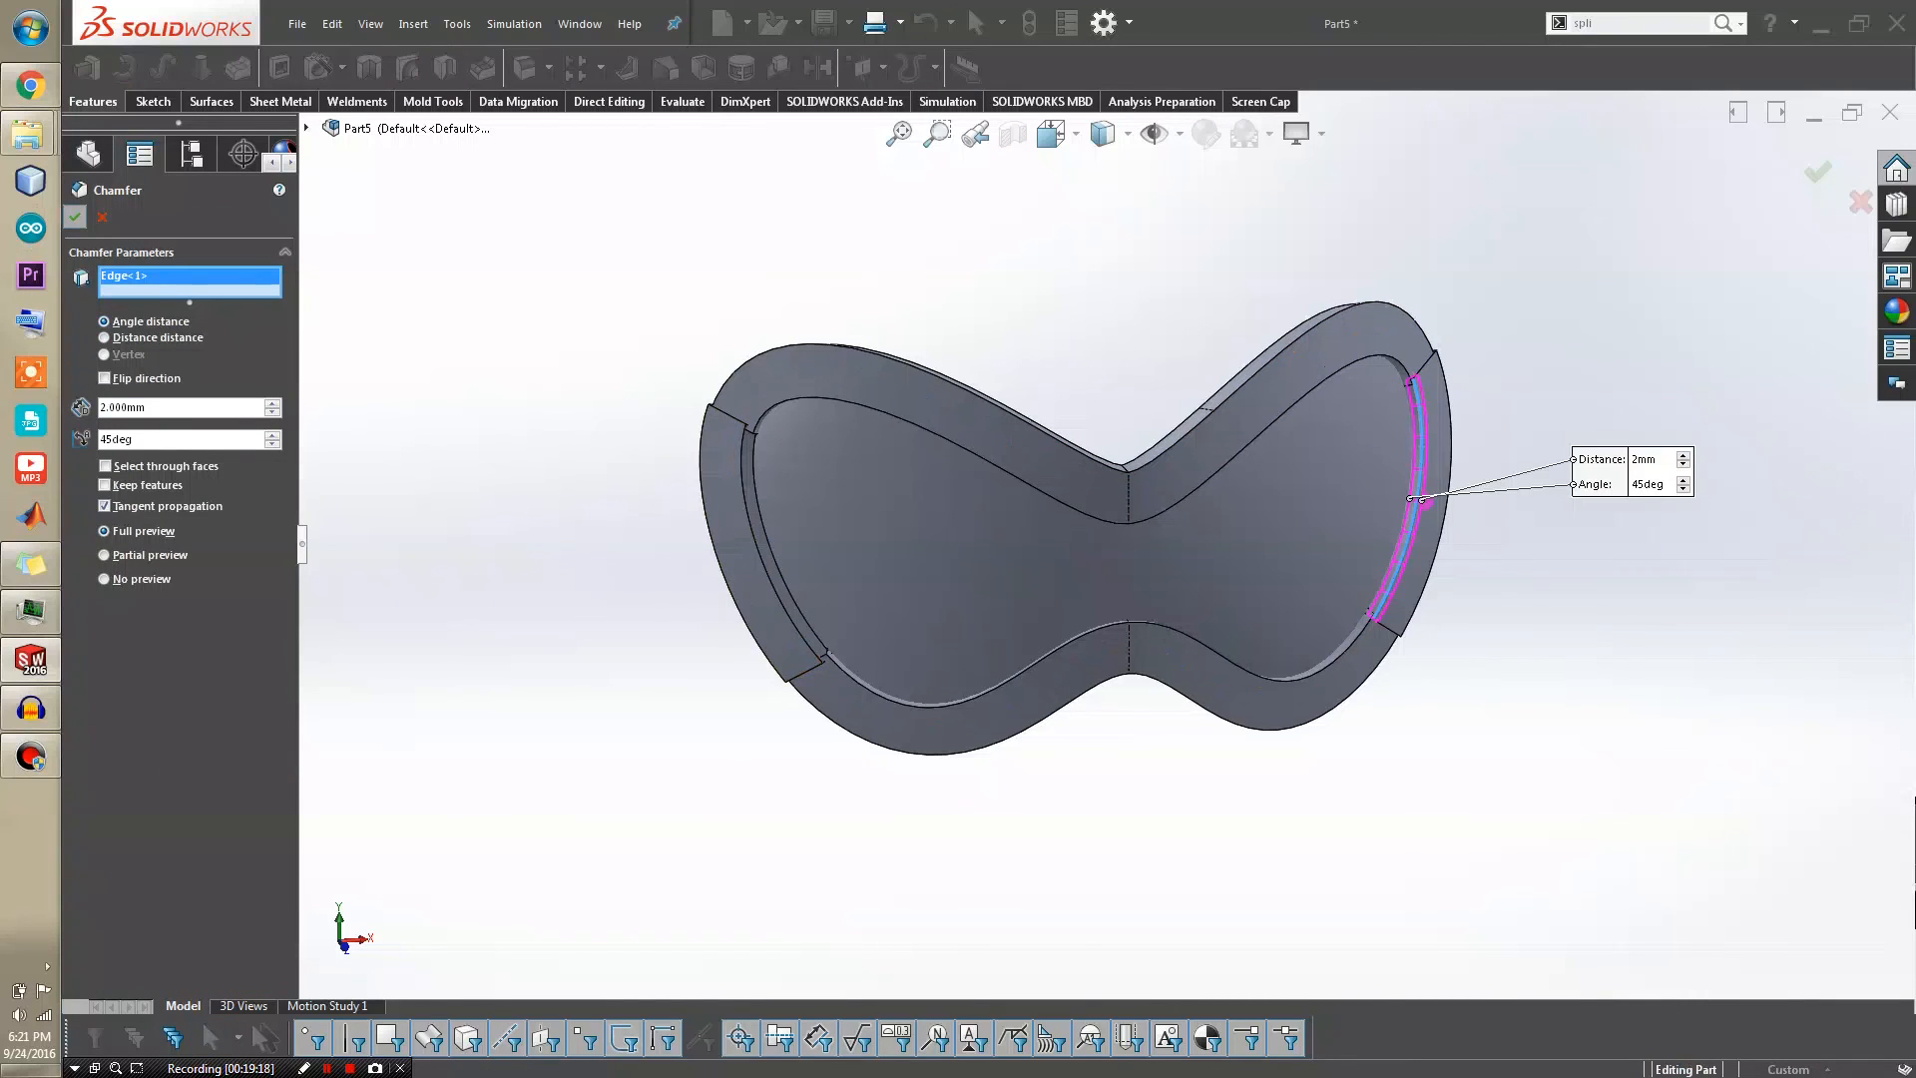
left_click(75, 217)
mouse_move(1127, 559)
middle_mouse_down()
mouse_move(967, 544)
mouse_move(1202, 553)
mouse_move(1267, 589)
mouse_move(1148, 571)
middle_mouse_up()
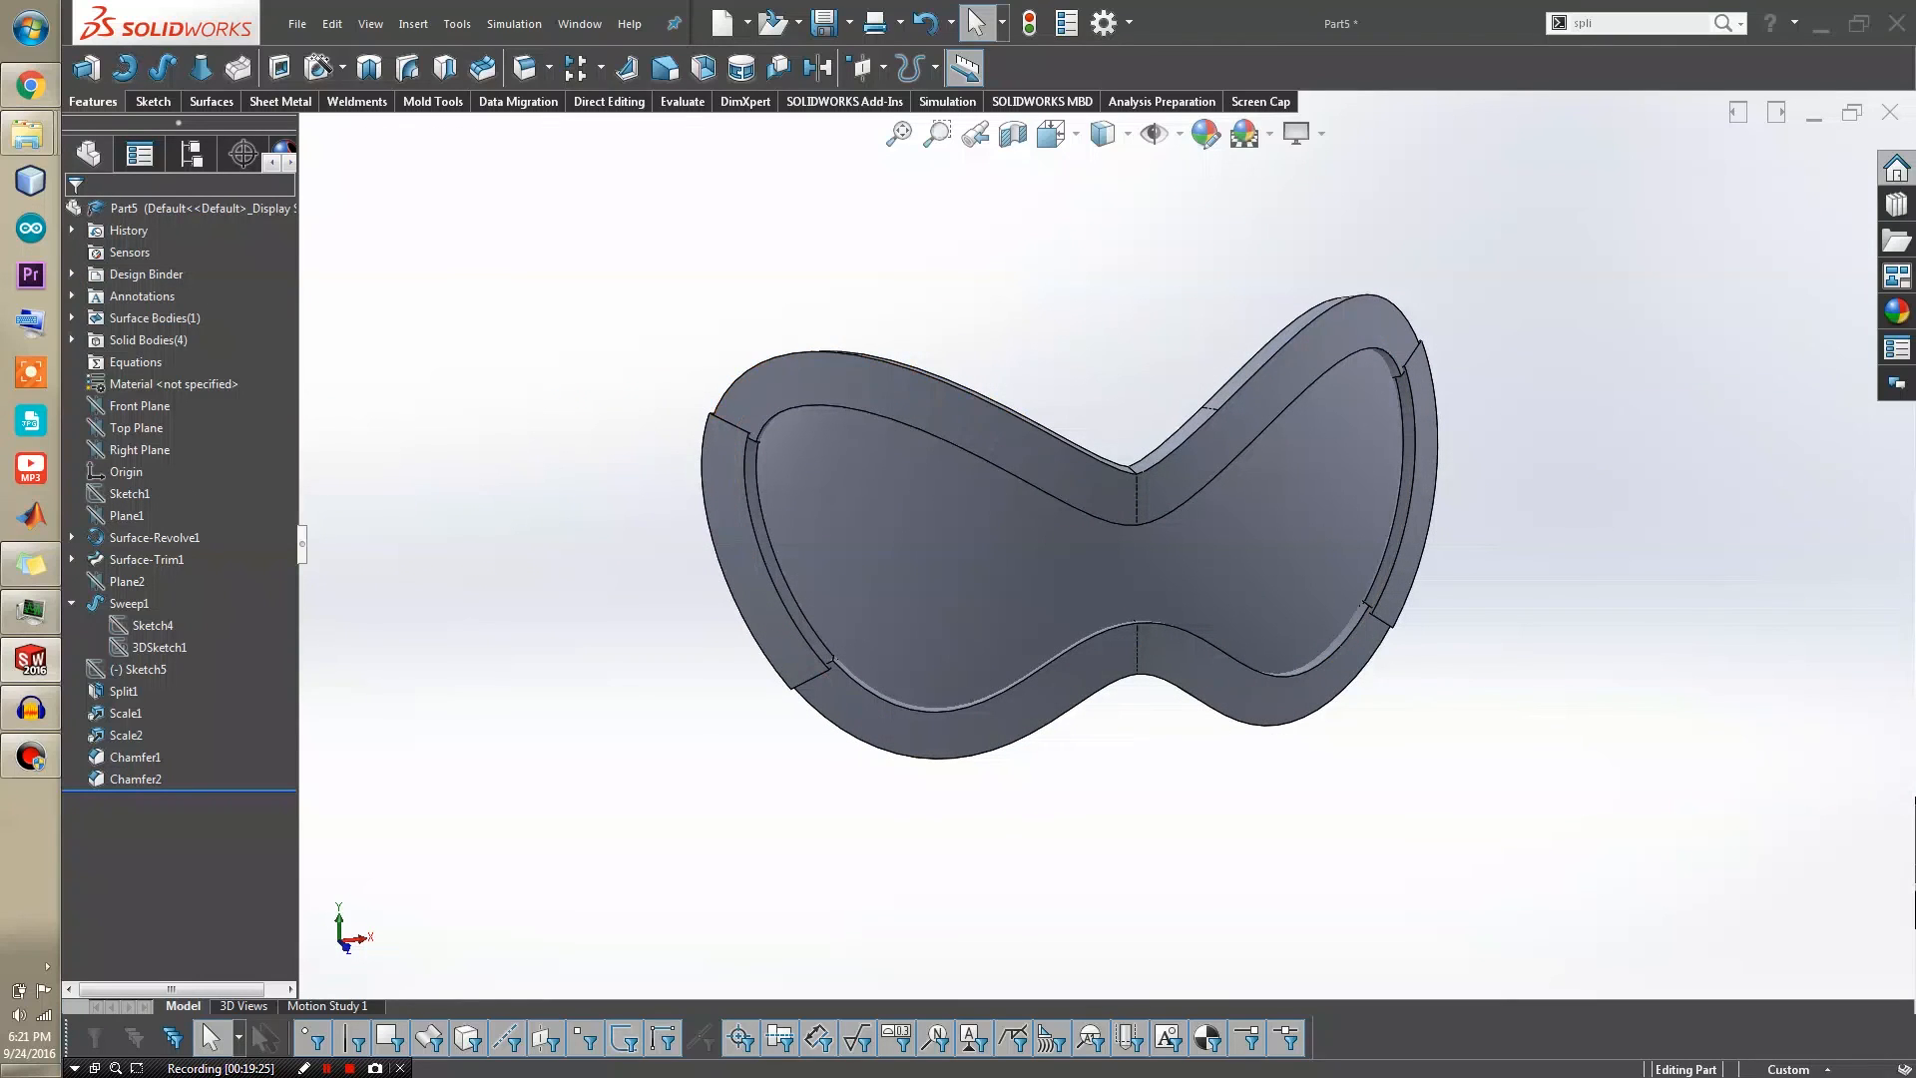
Start a constant-size fillet on the four outer and inner front edges of the upper frame segment
scroll(1157, 479, "down", 3)
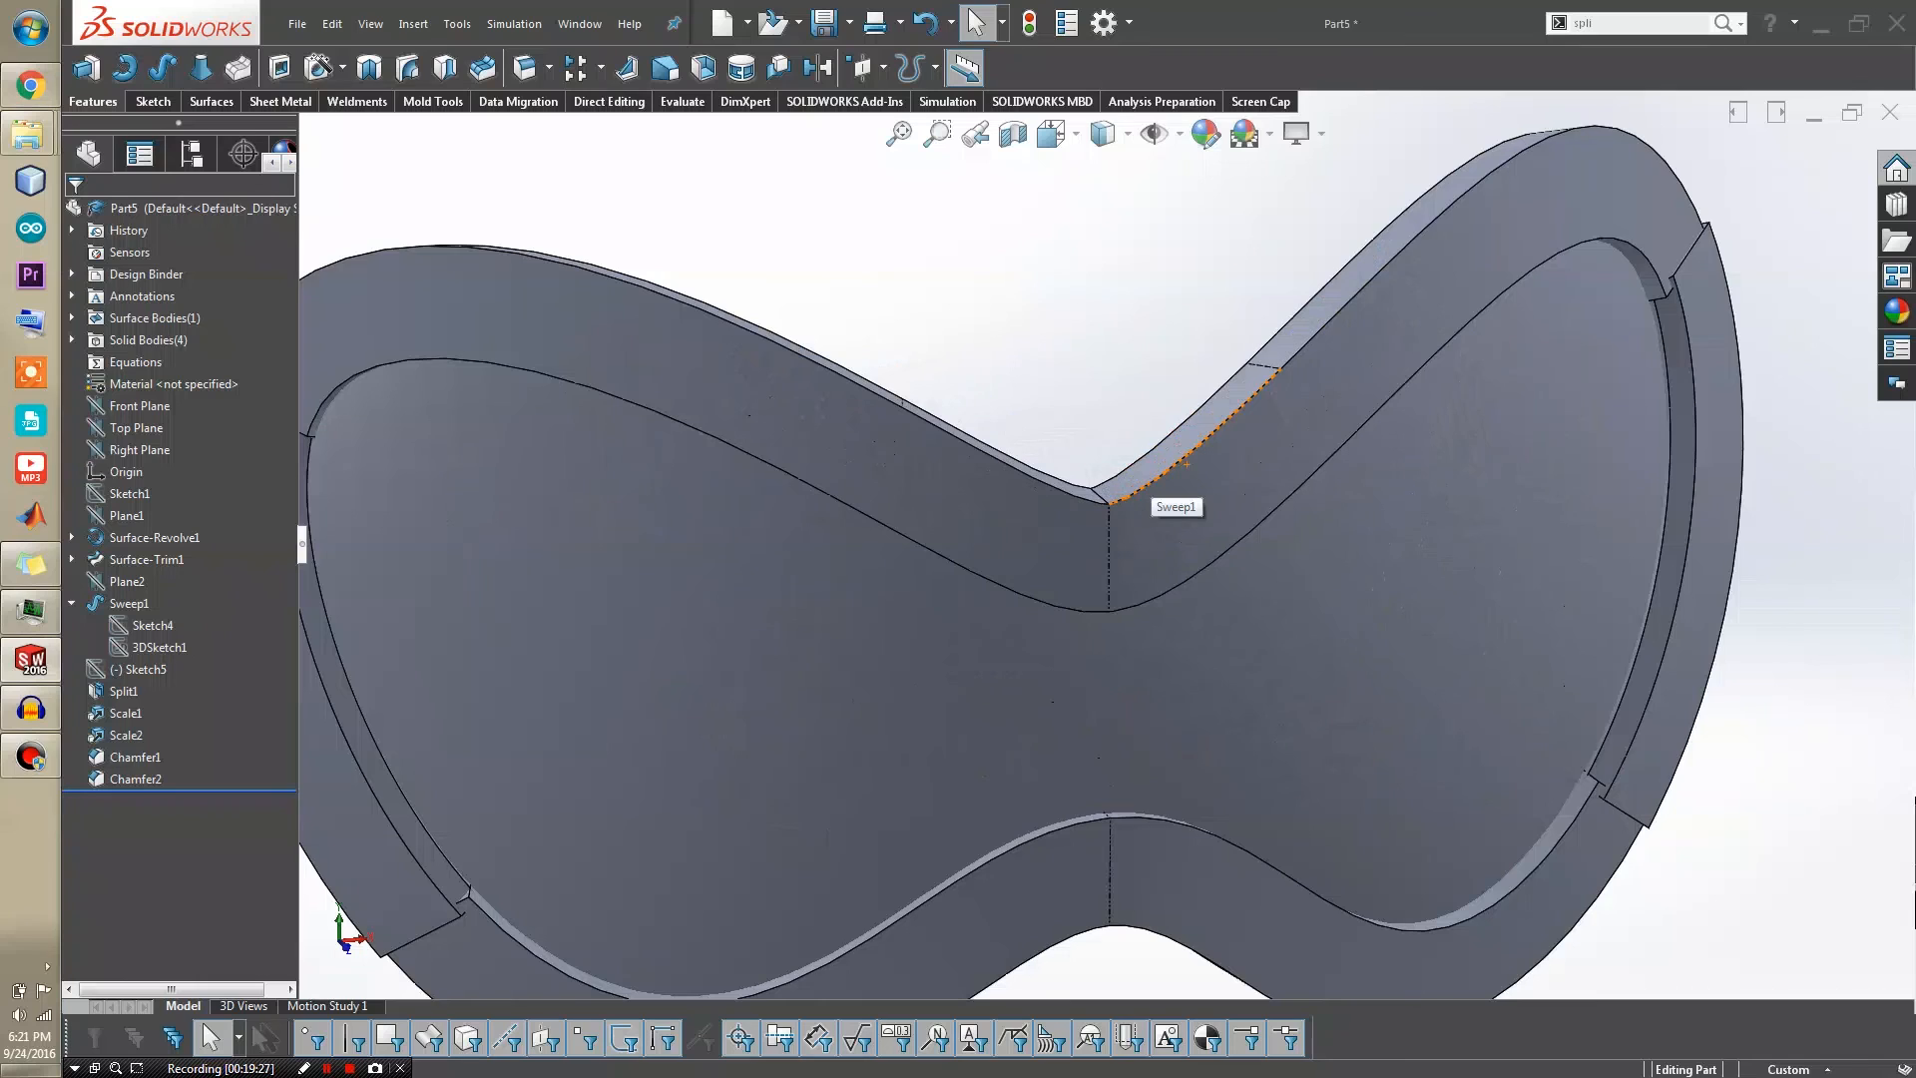
scroll(1157, 479, "up", 1)
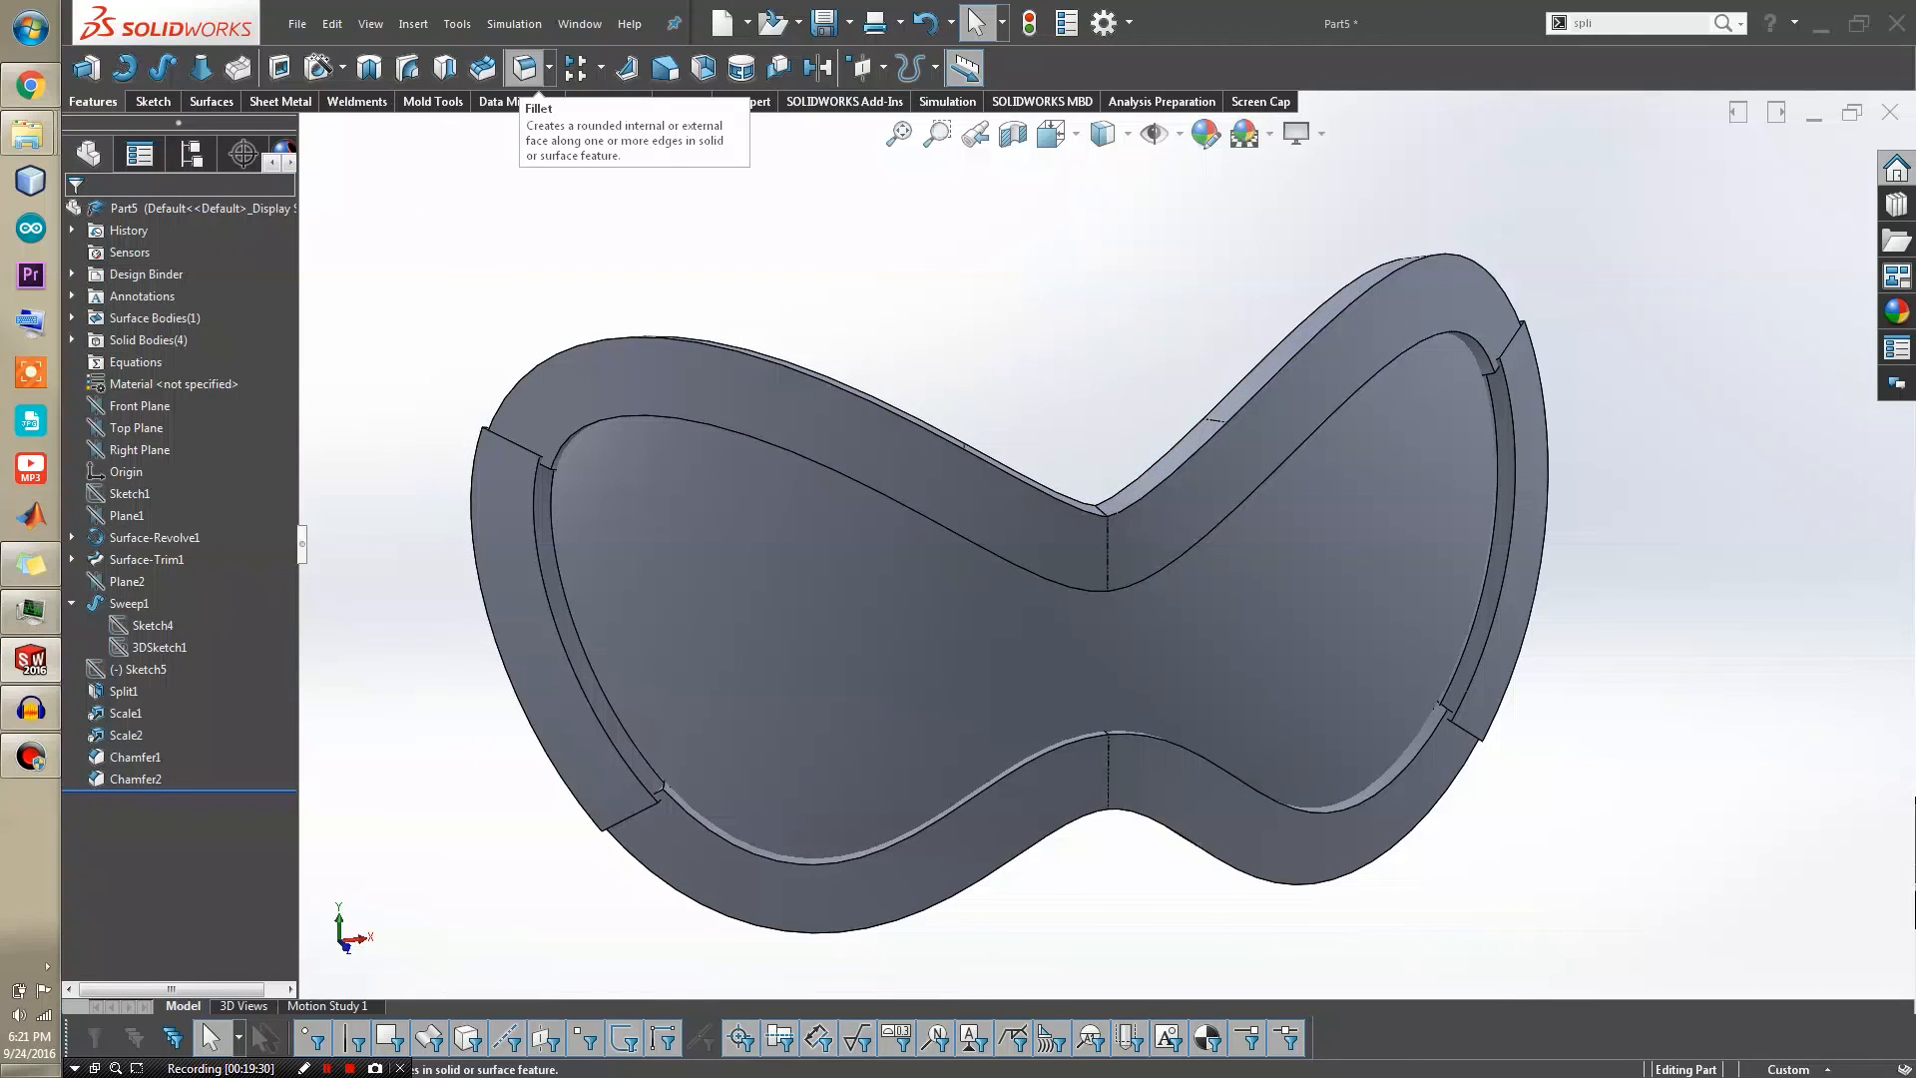
left_click(524, 66)
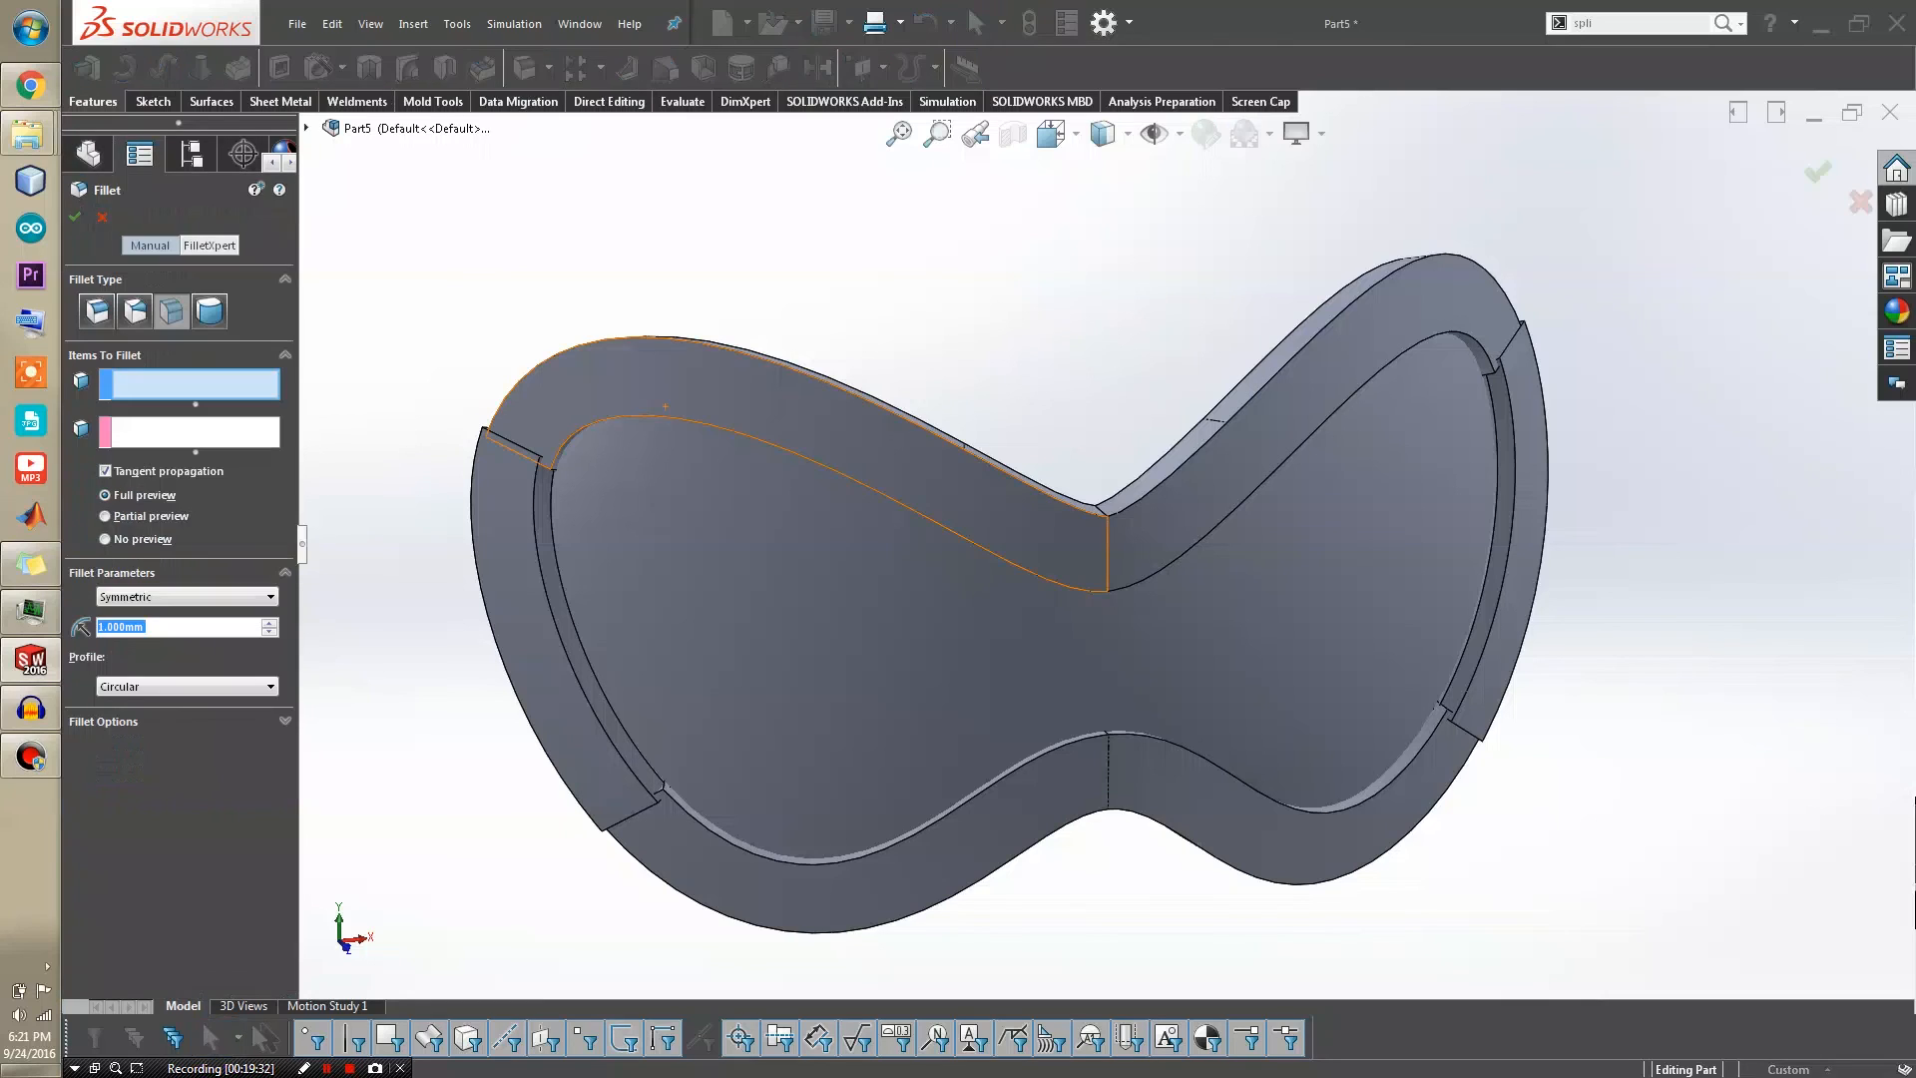
left_click(696, 340)
middle_click_drag(798, 409, 773, 467)
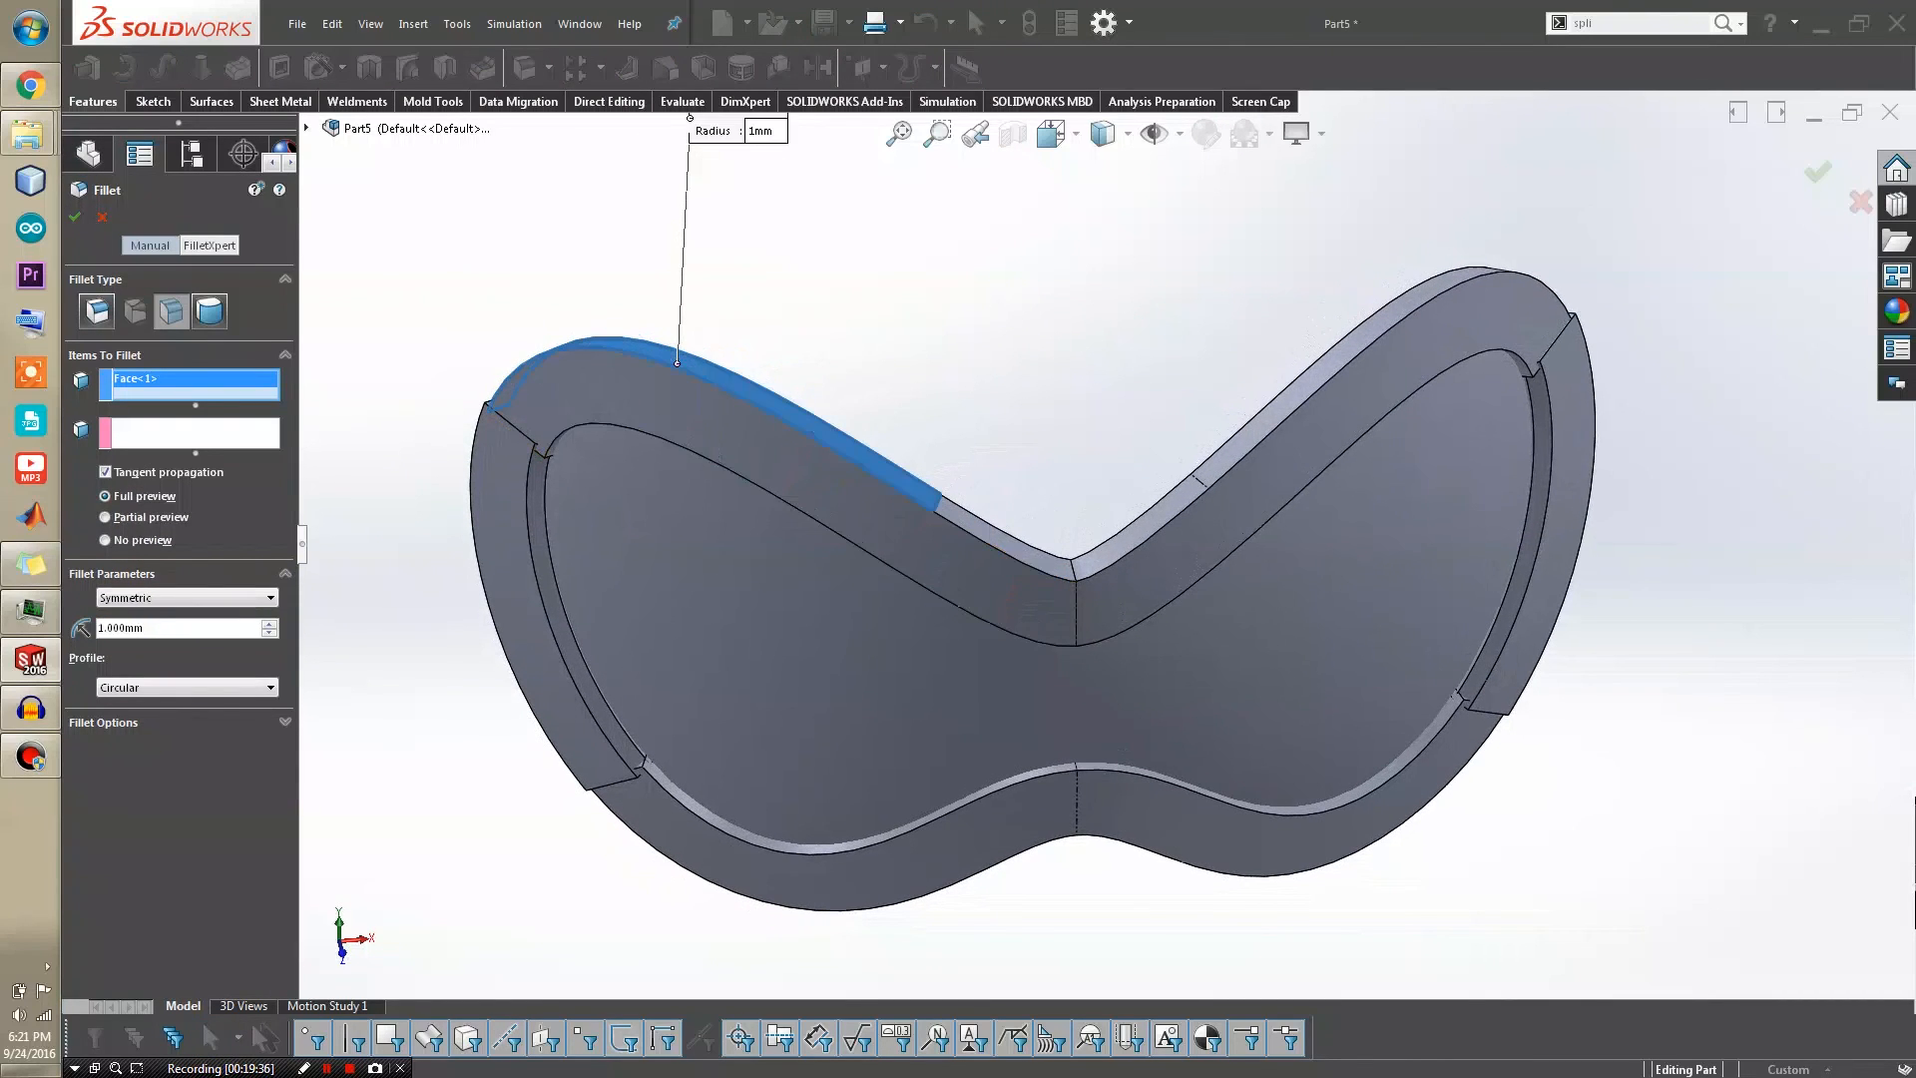
left_click(96, 312)
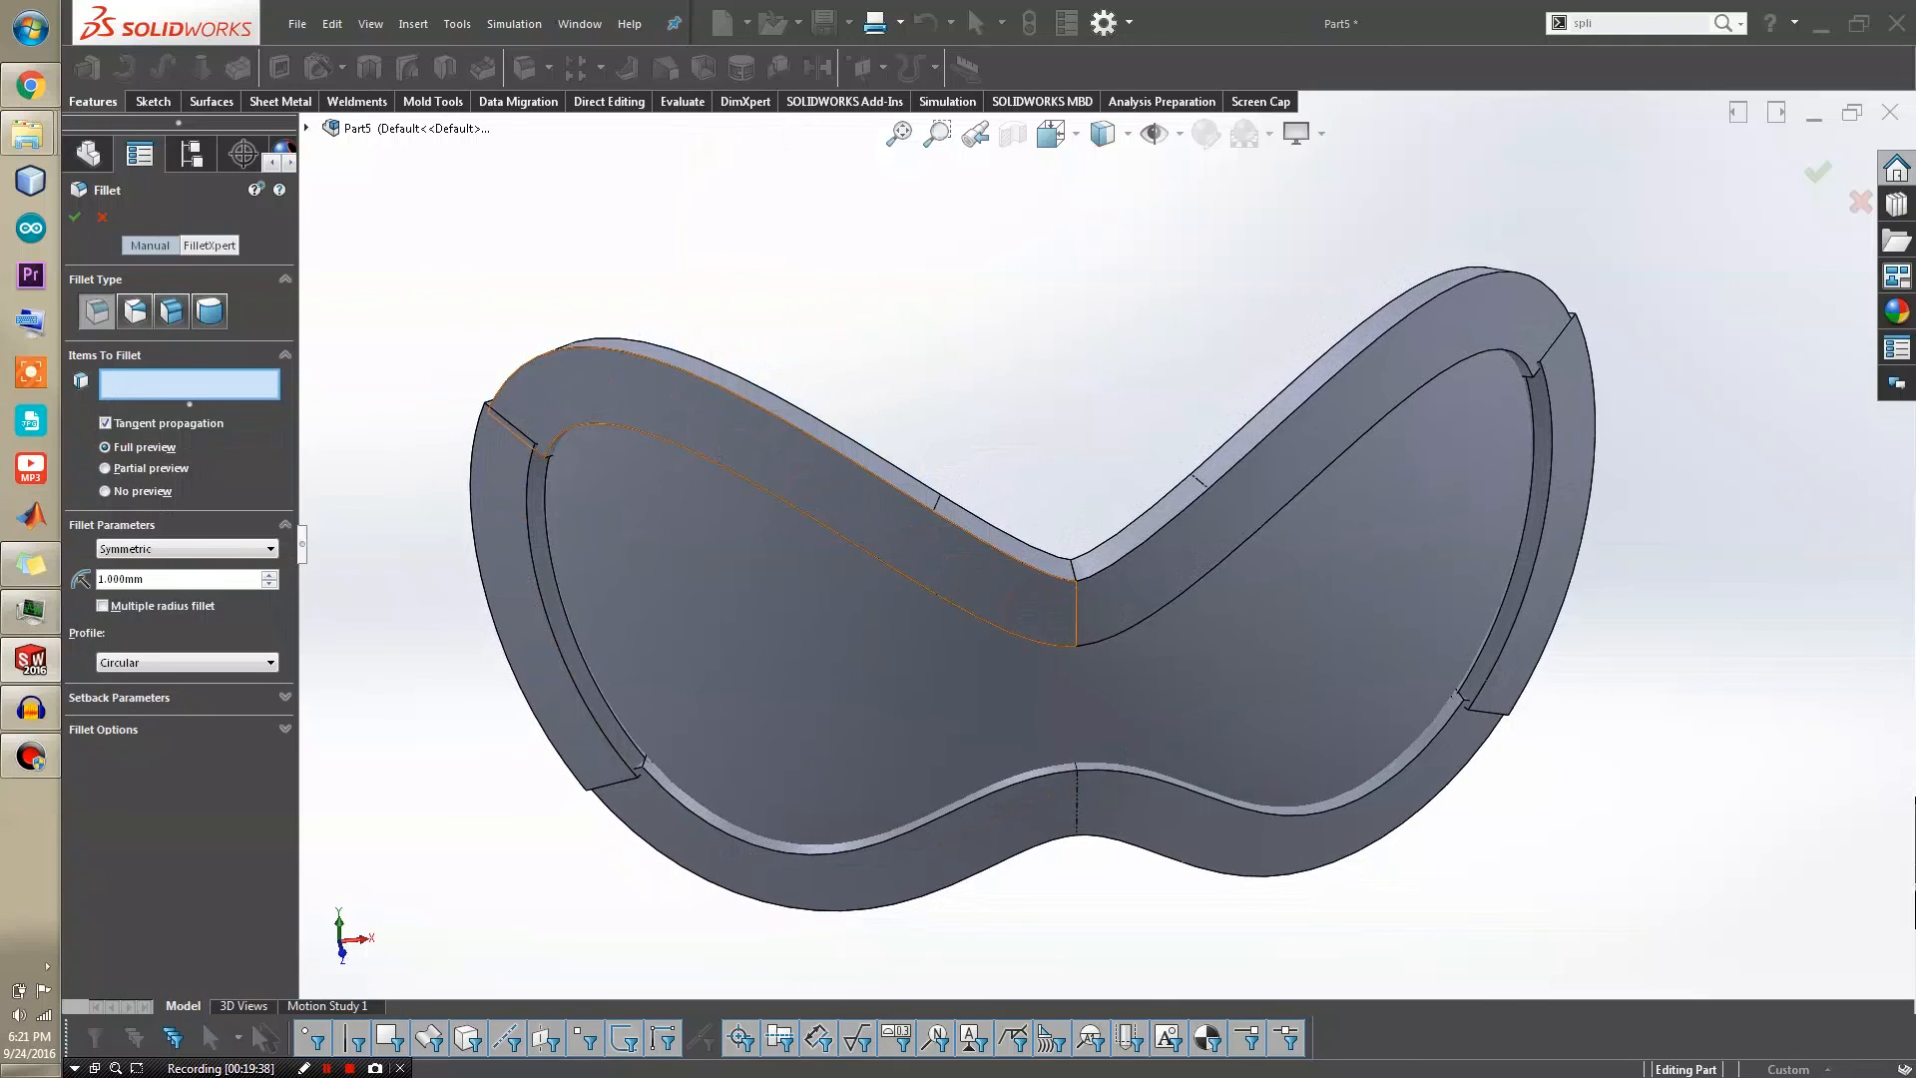
left_click(811, 444)
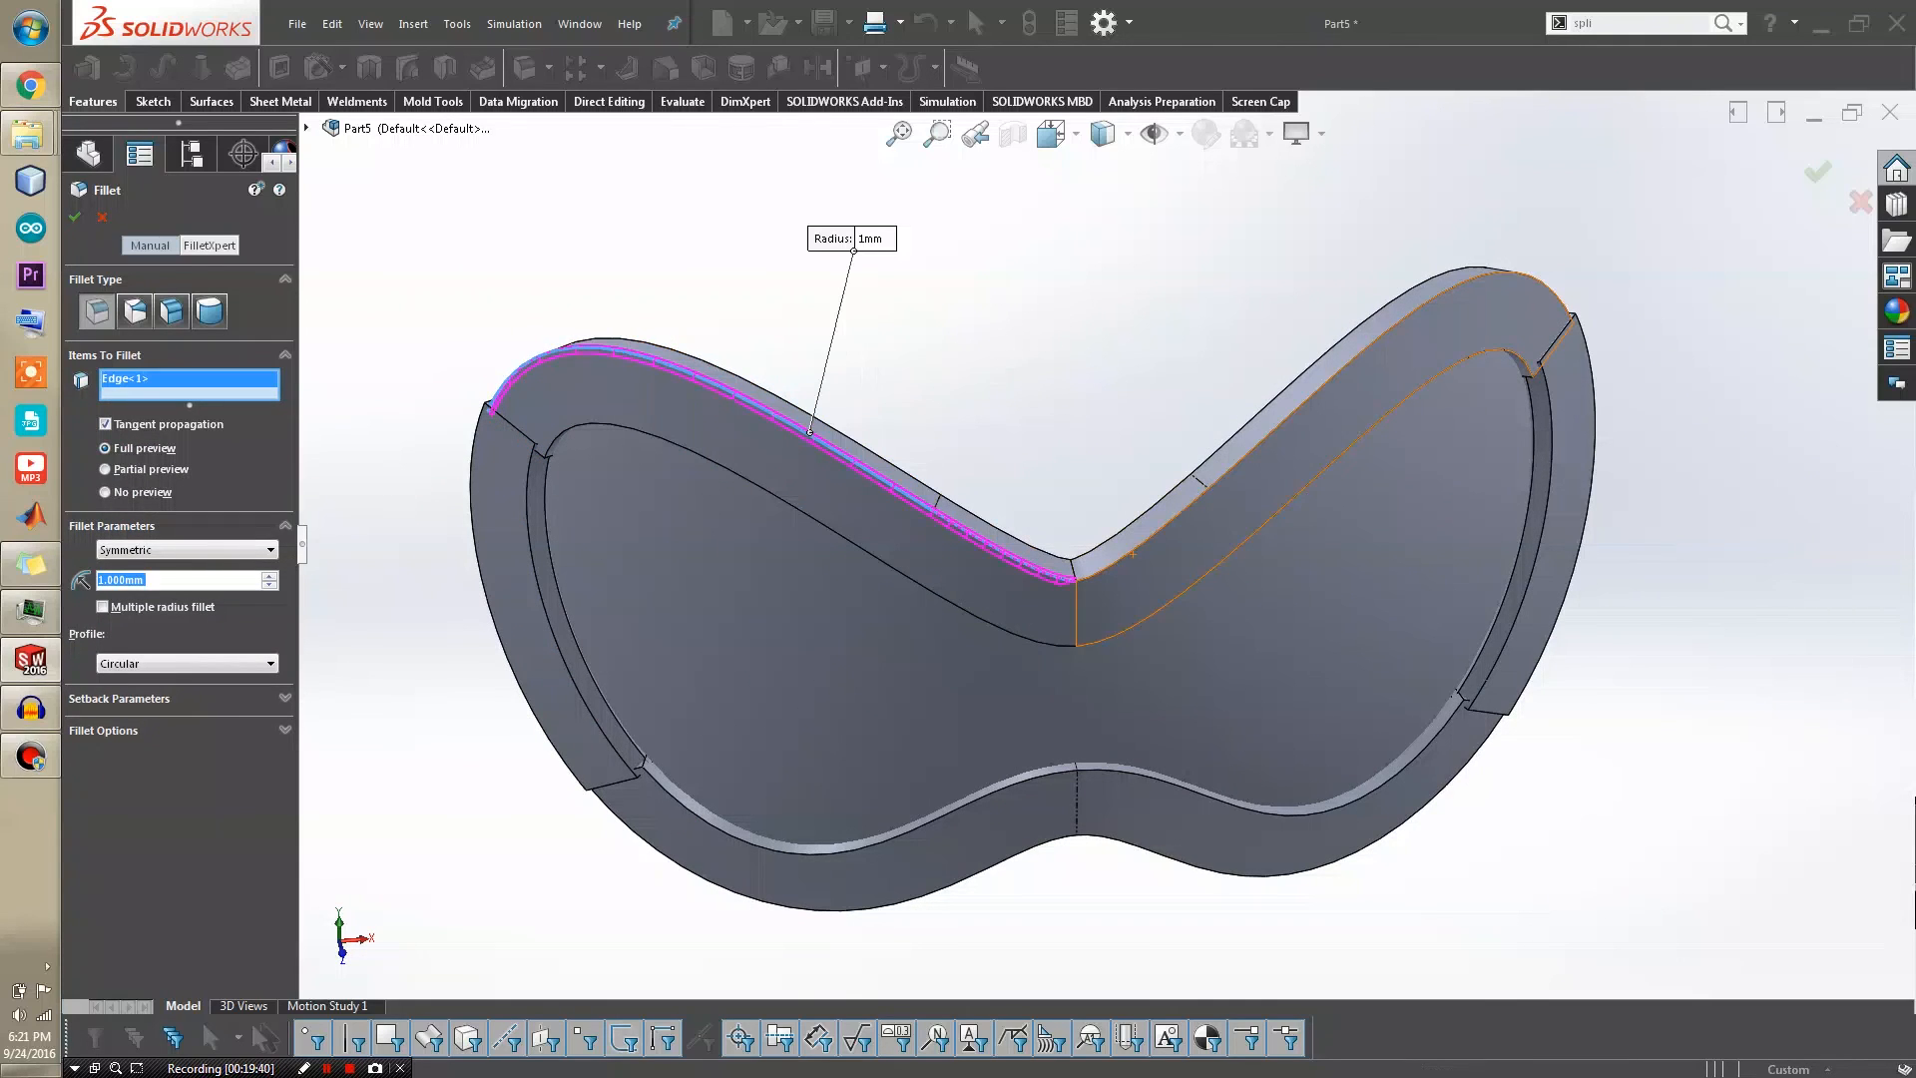
left_click(1120, 562)
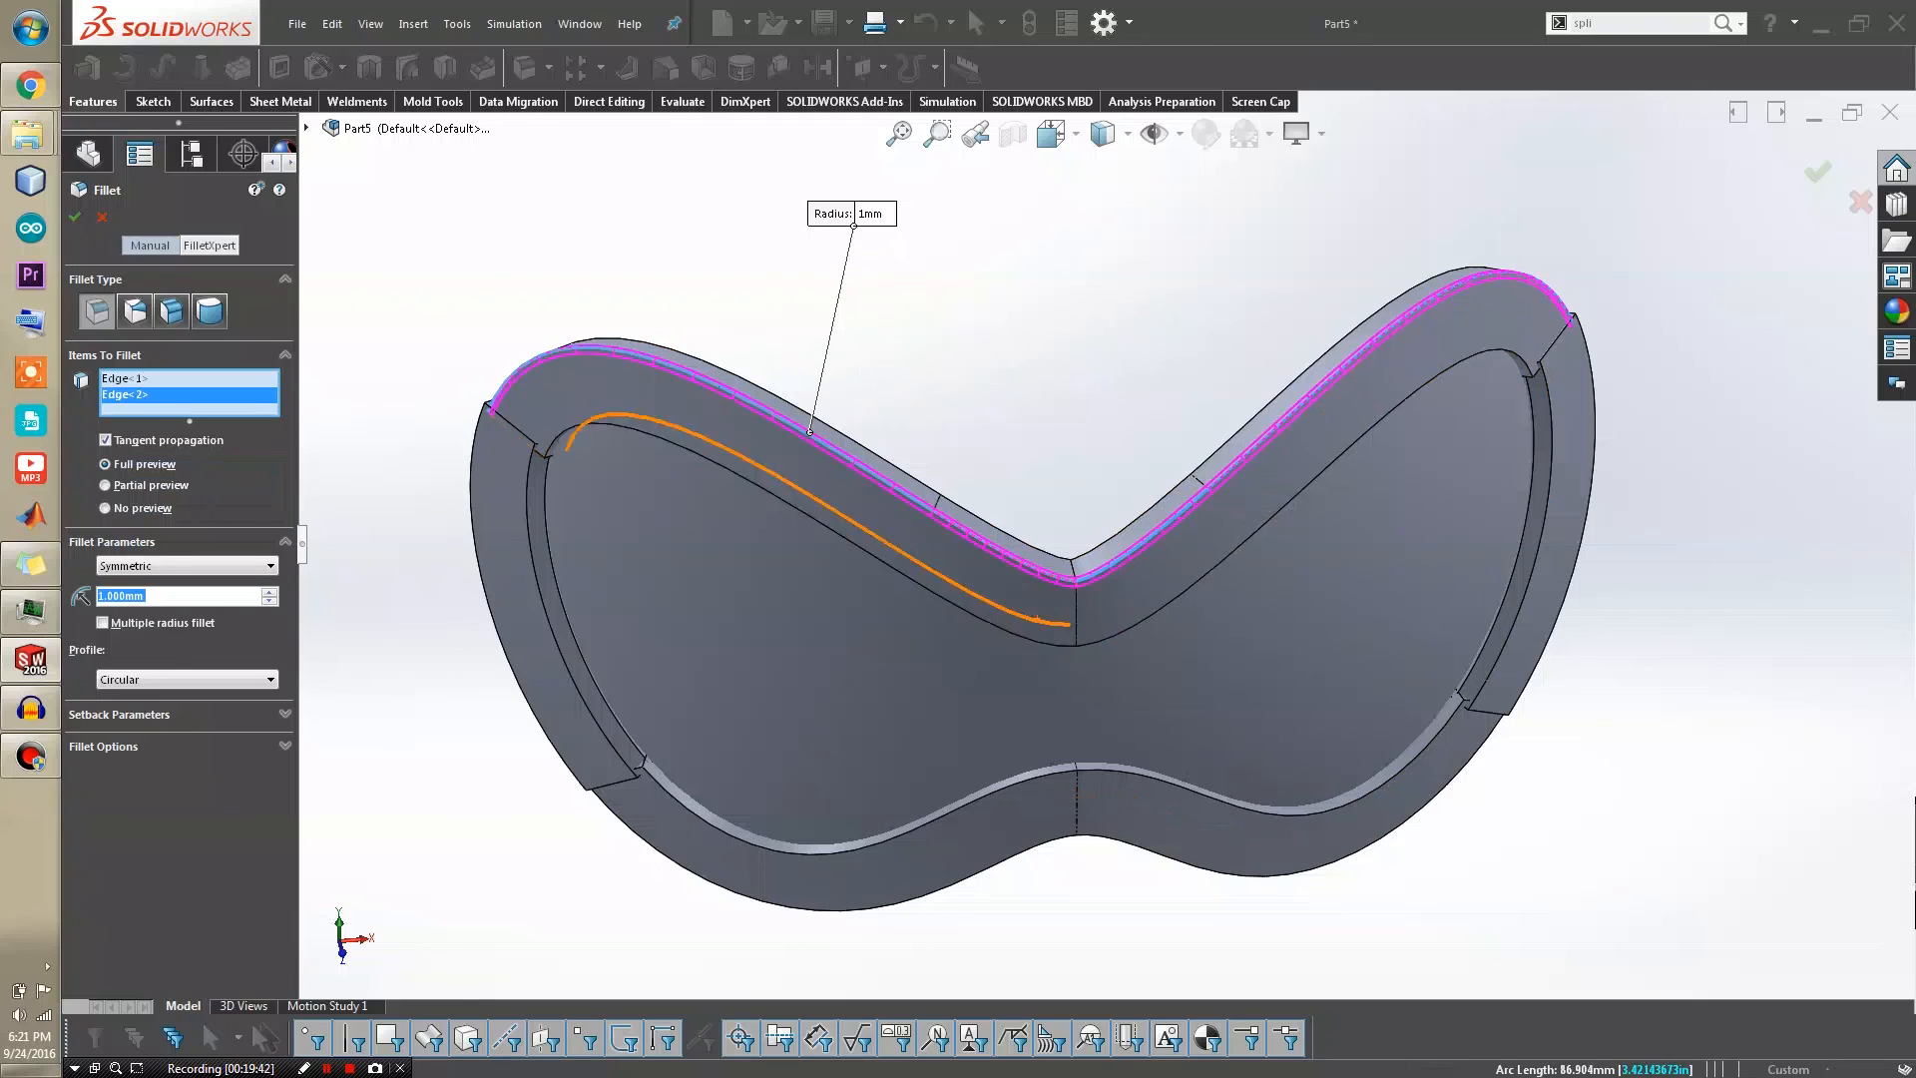
left_click(1091, 641)
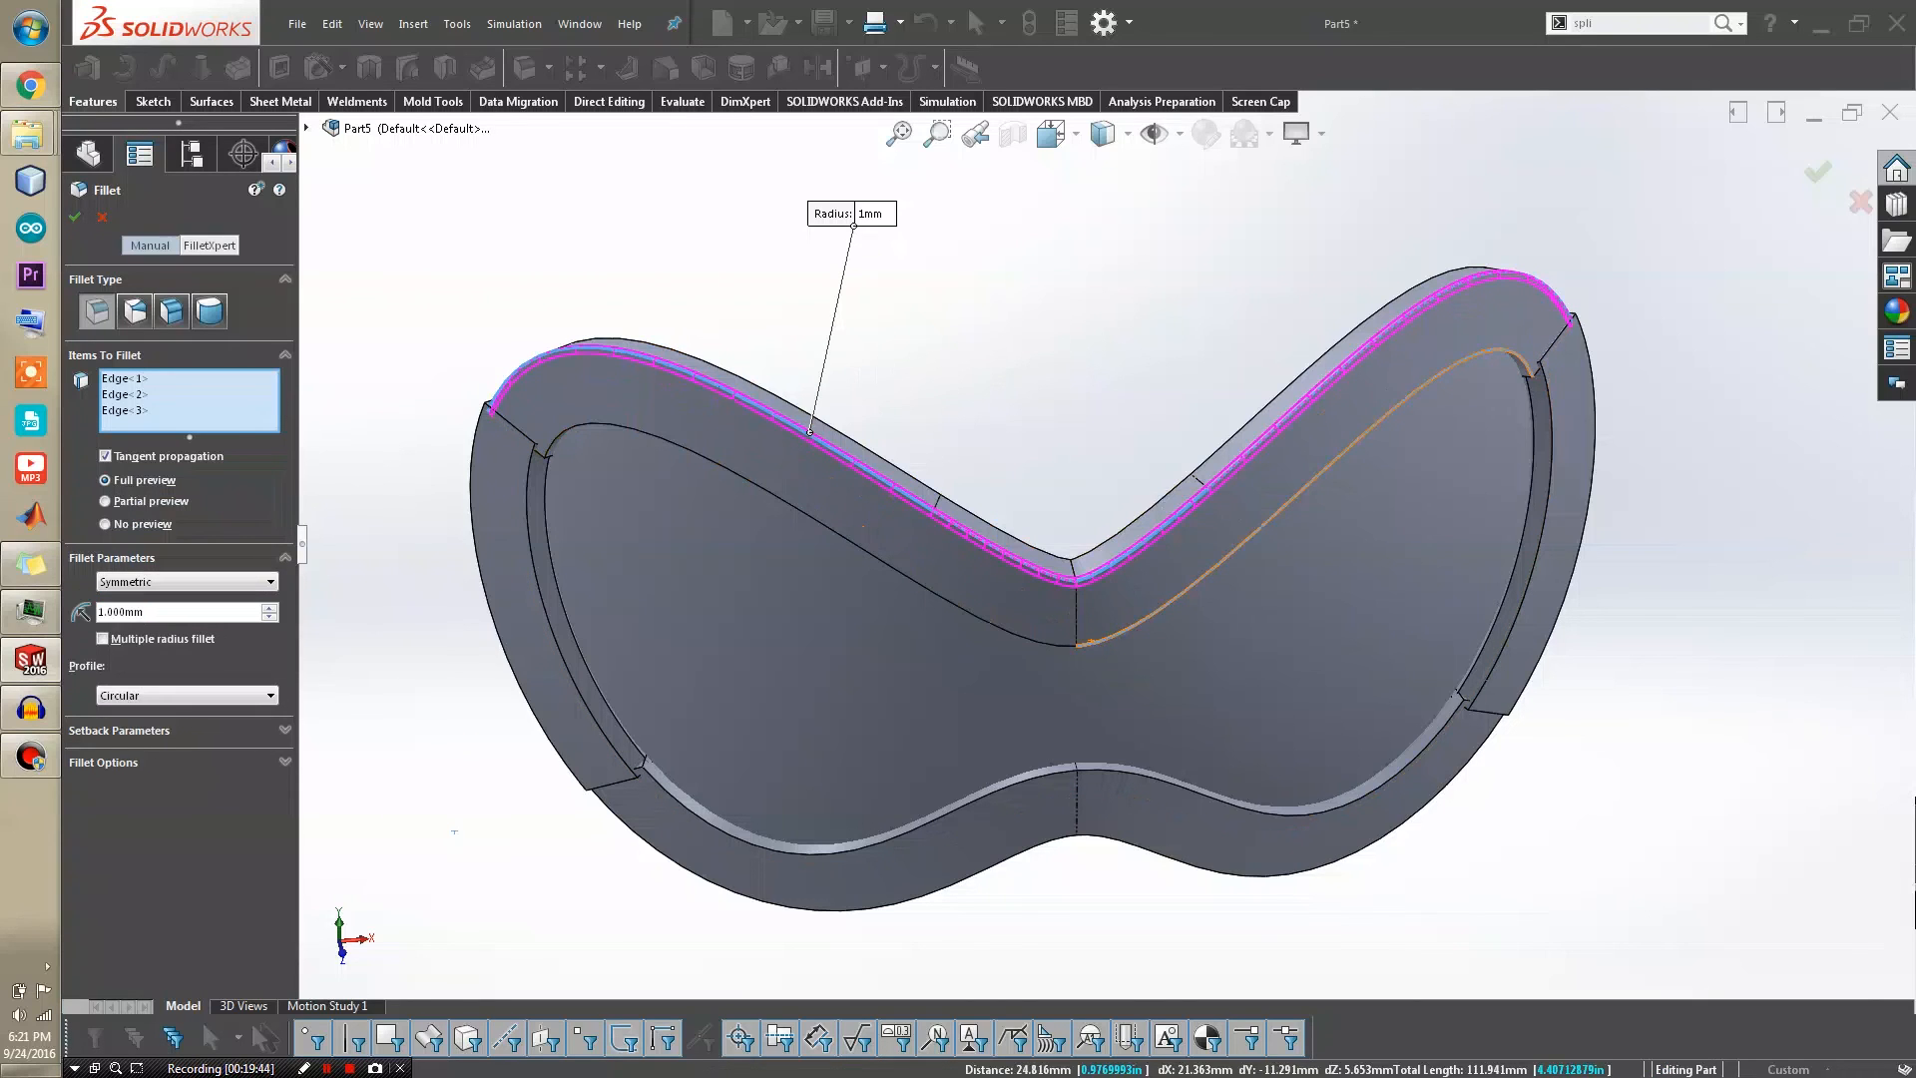
left_click(1043, 642)
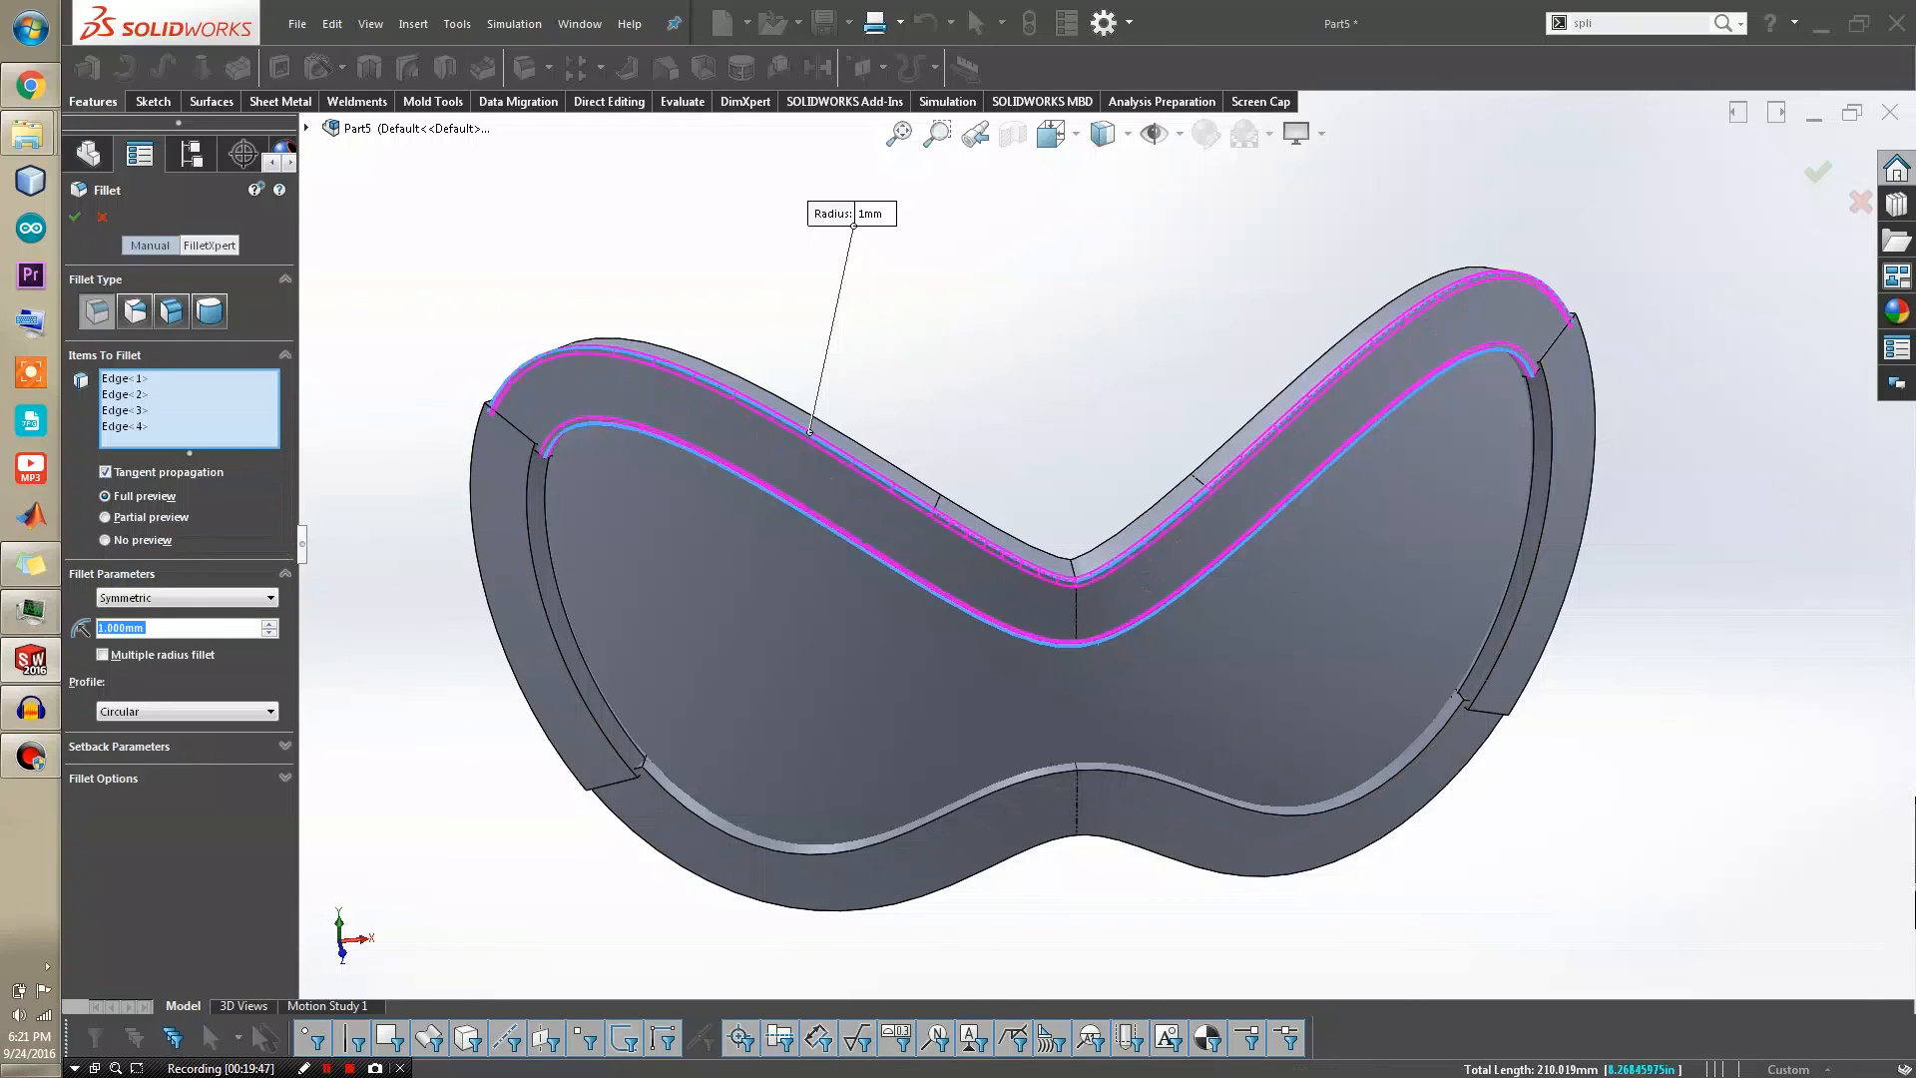
Set the upper frame segment's fillet radius to 2 mm and apply the fillet
middle_click_drag(996, 848, 989, 779)
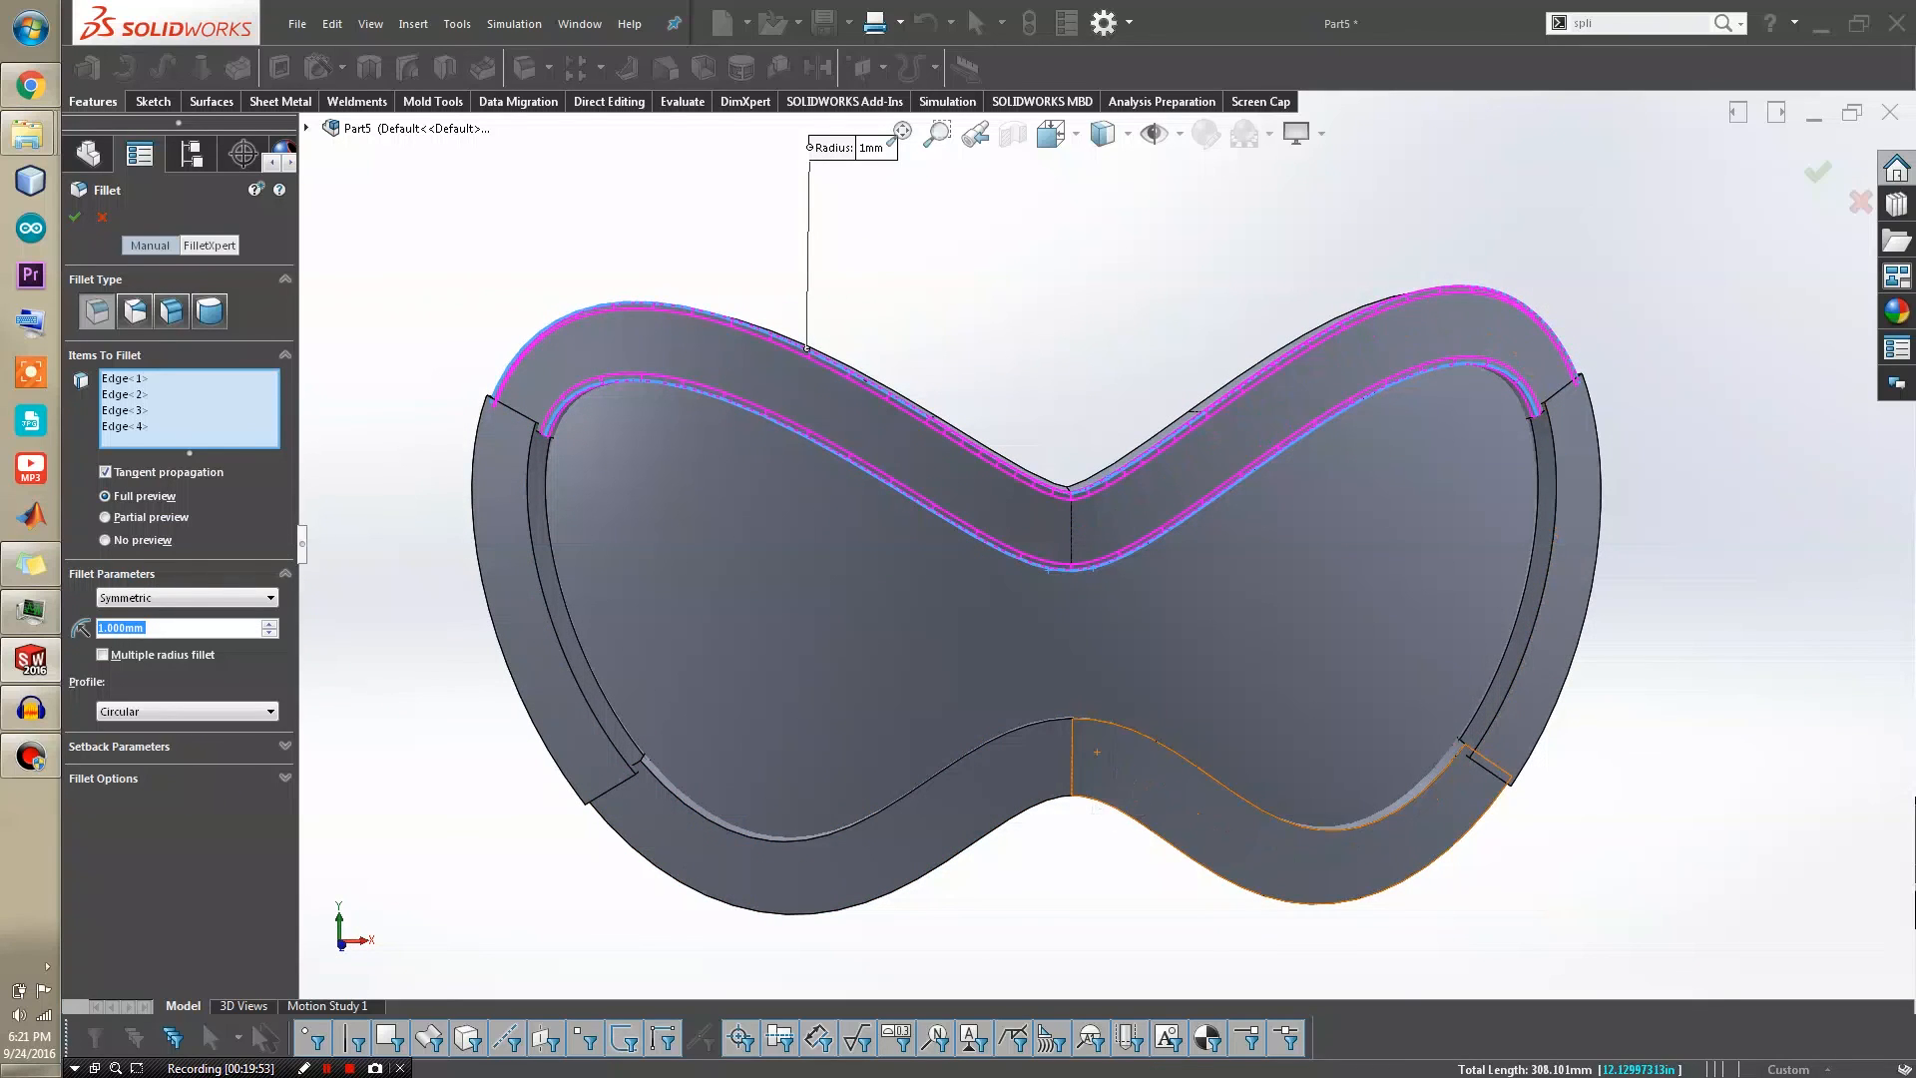
middle_click_drag(1056, 539, 1080, 603)
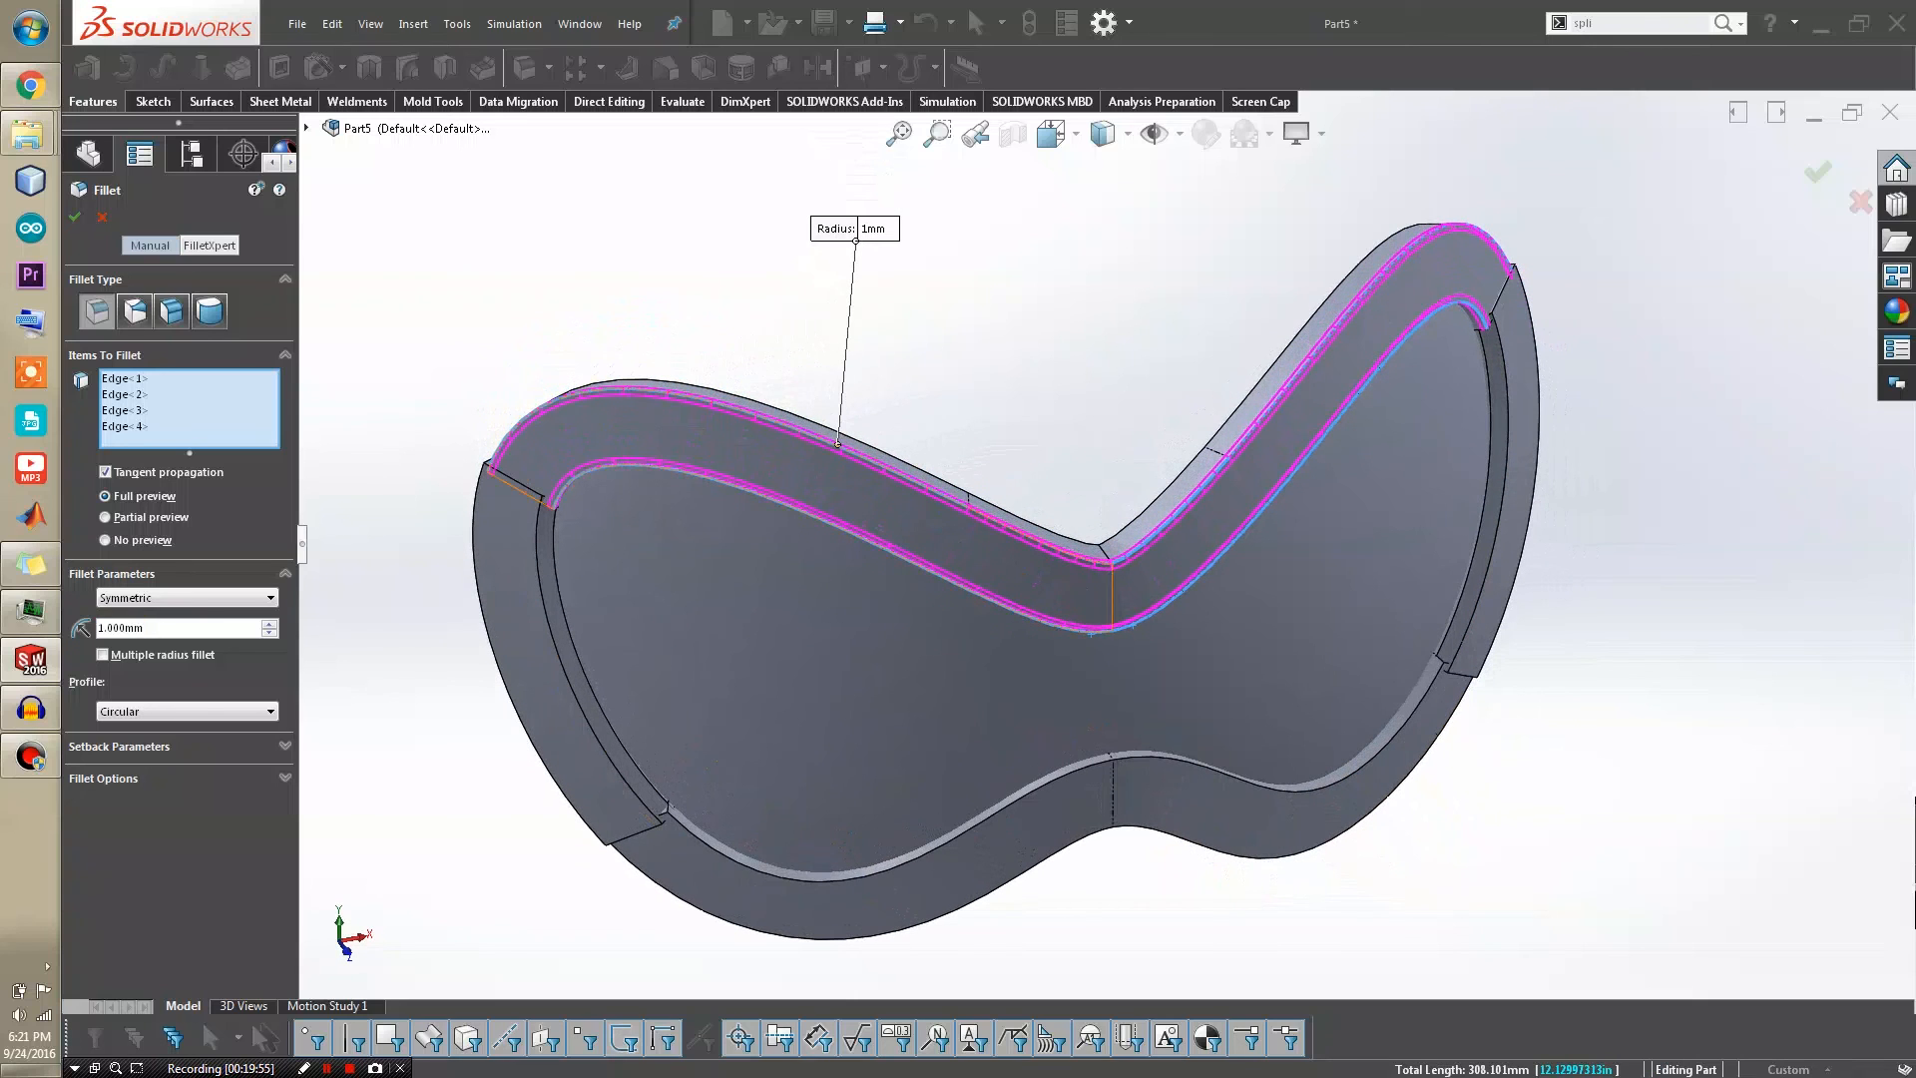
key("Return")
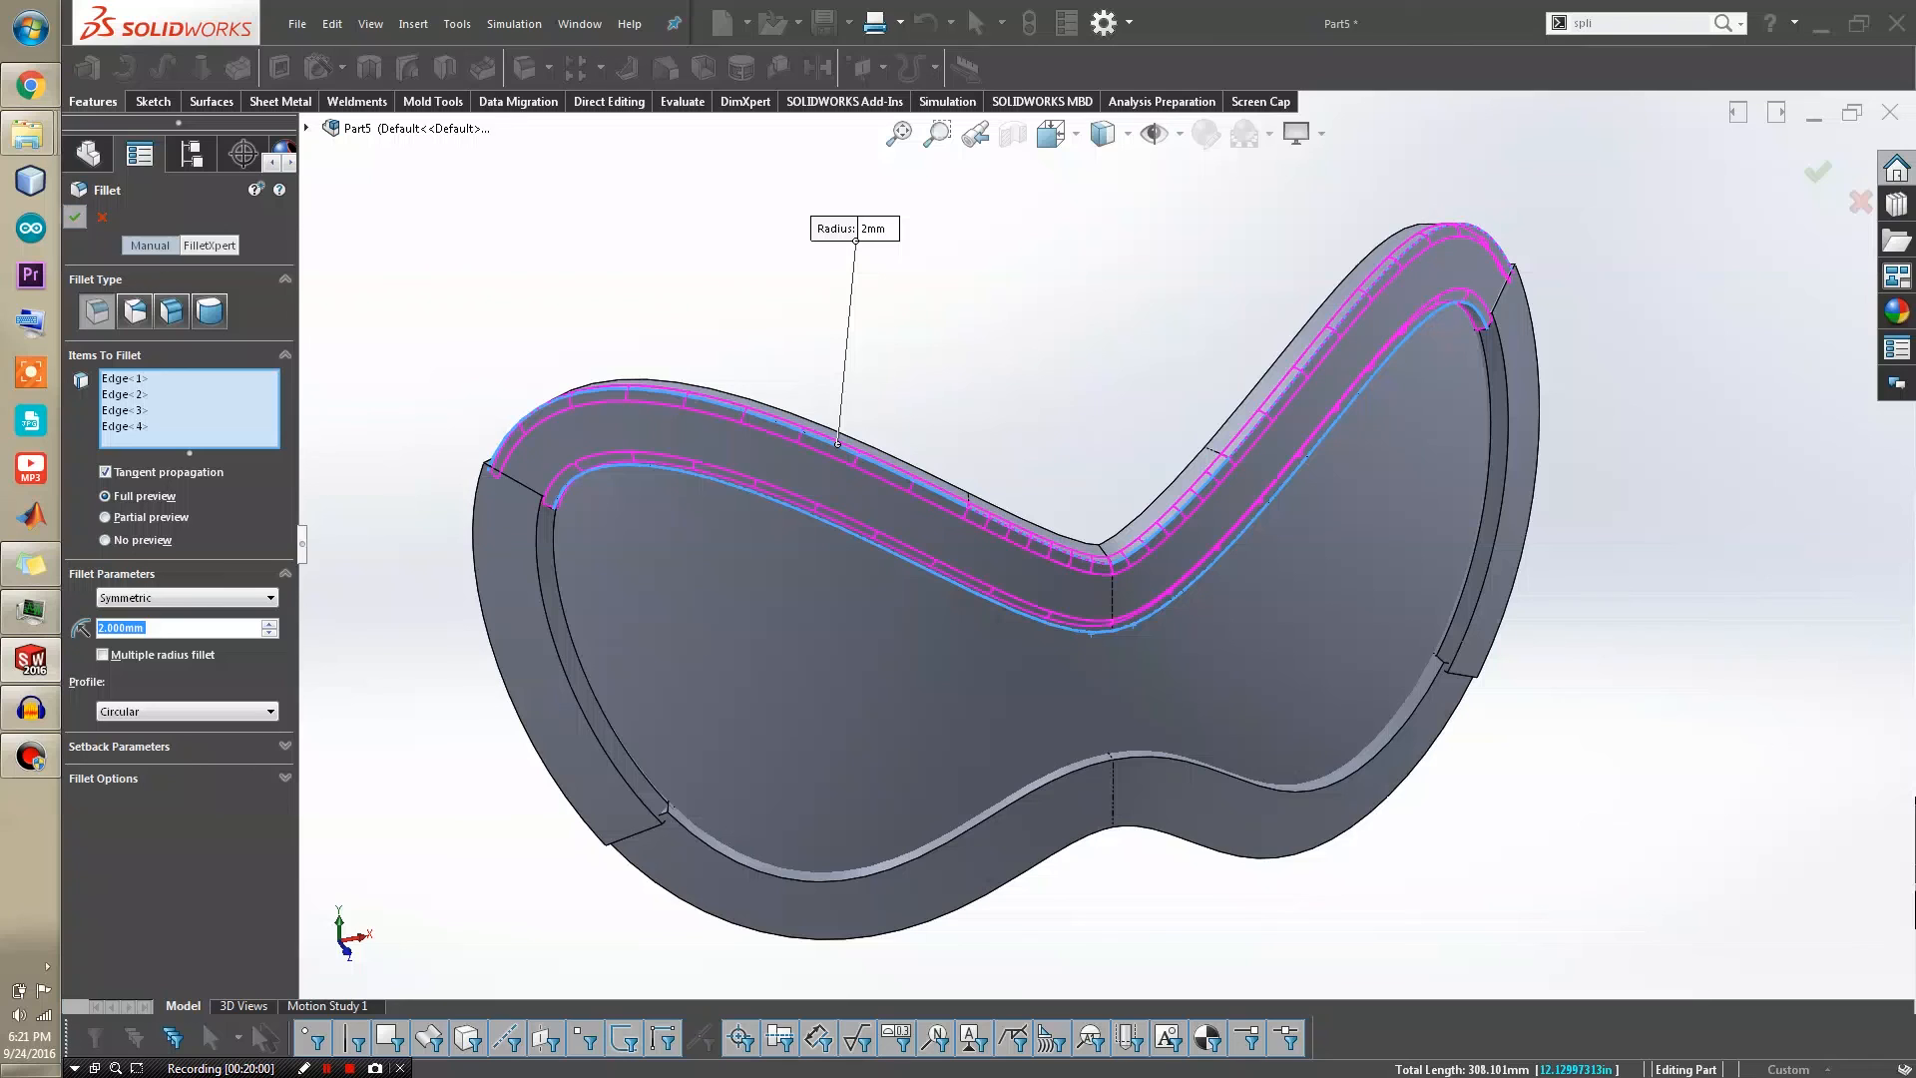
key("Return")
key("Escape")
Fillet the inner and outer front edges of the lower frame segment with a 2 mm radius
middle_click_drag(1177, 588, 1095, 545)
scroll(1095, 545, "up", 2)
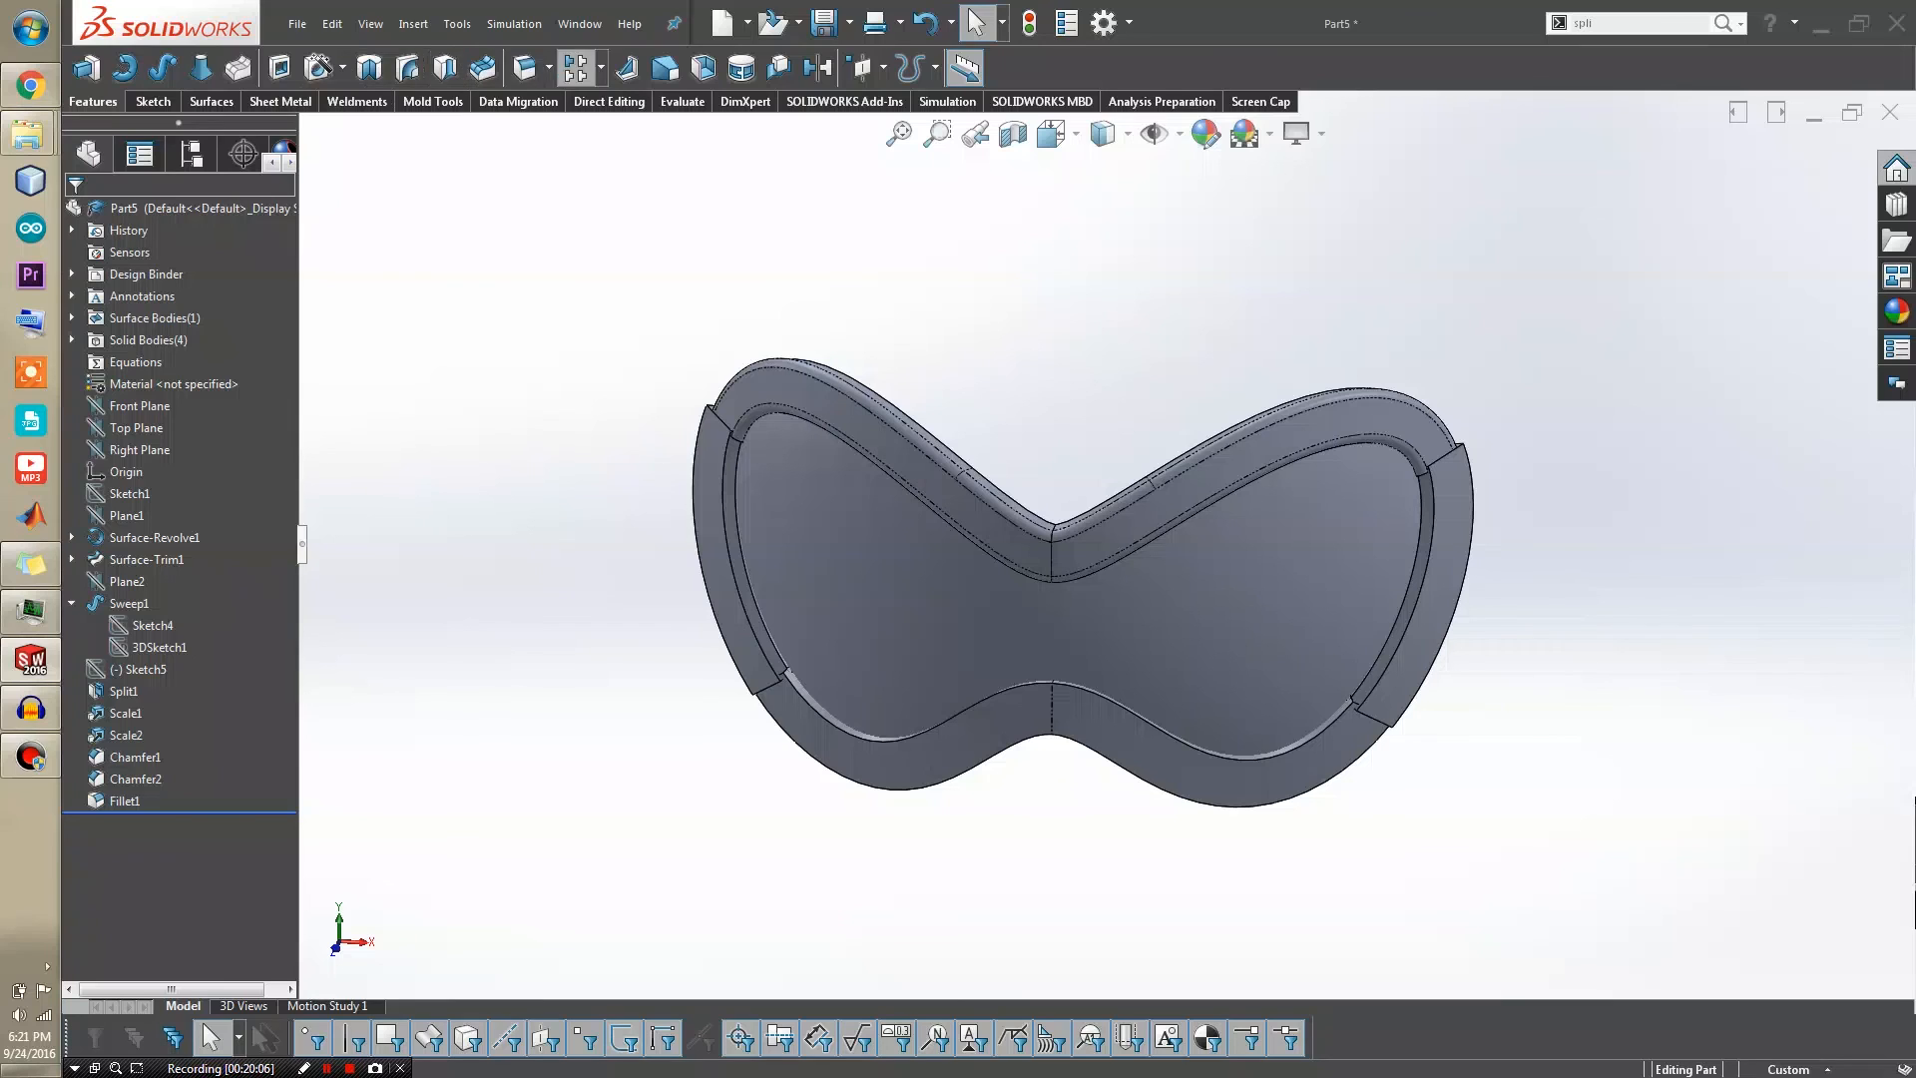
left_click(523, 67)
scroll(965, 704, "down", 2)
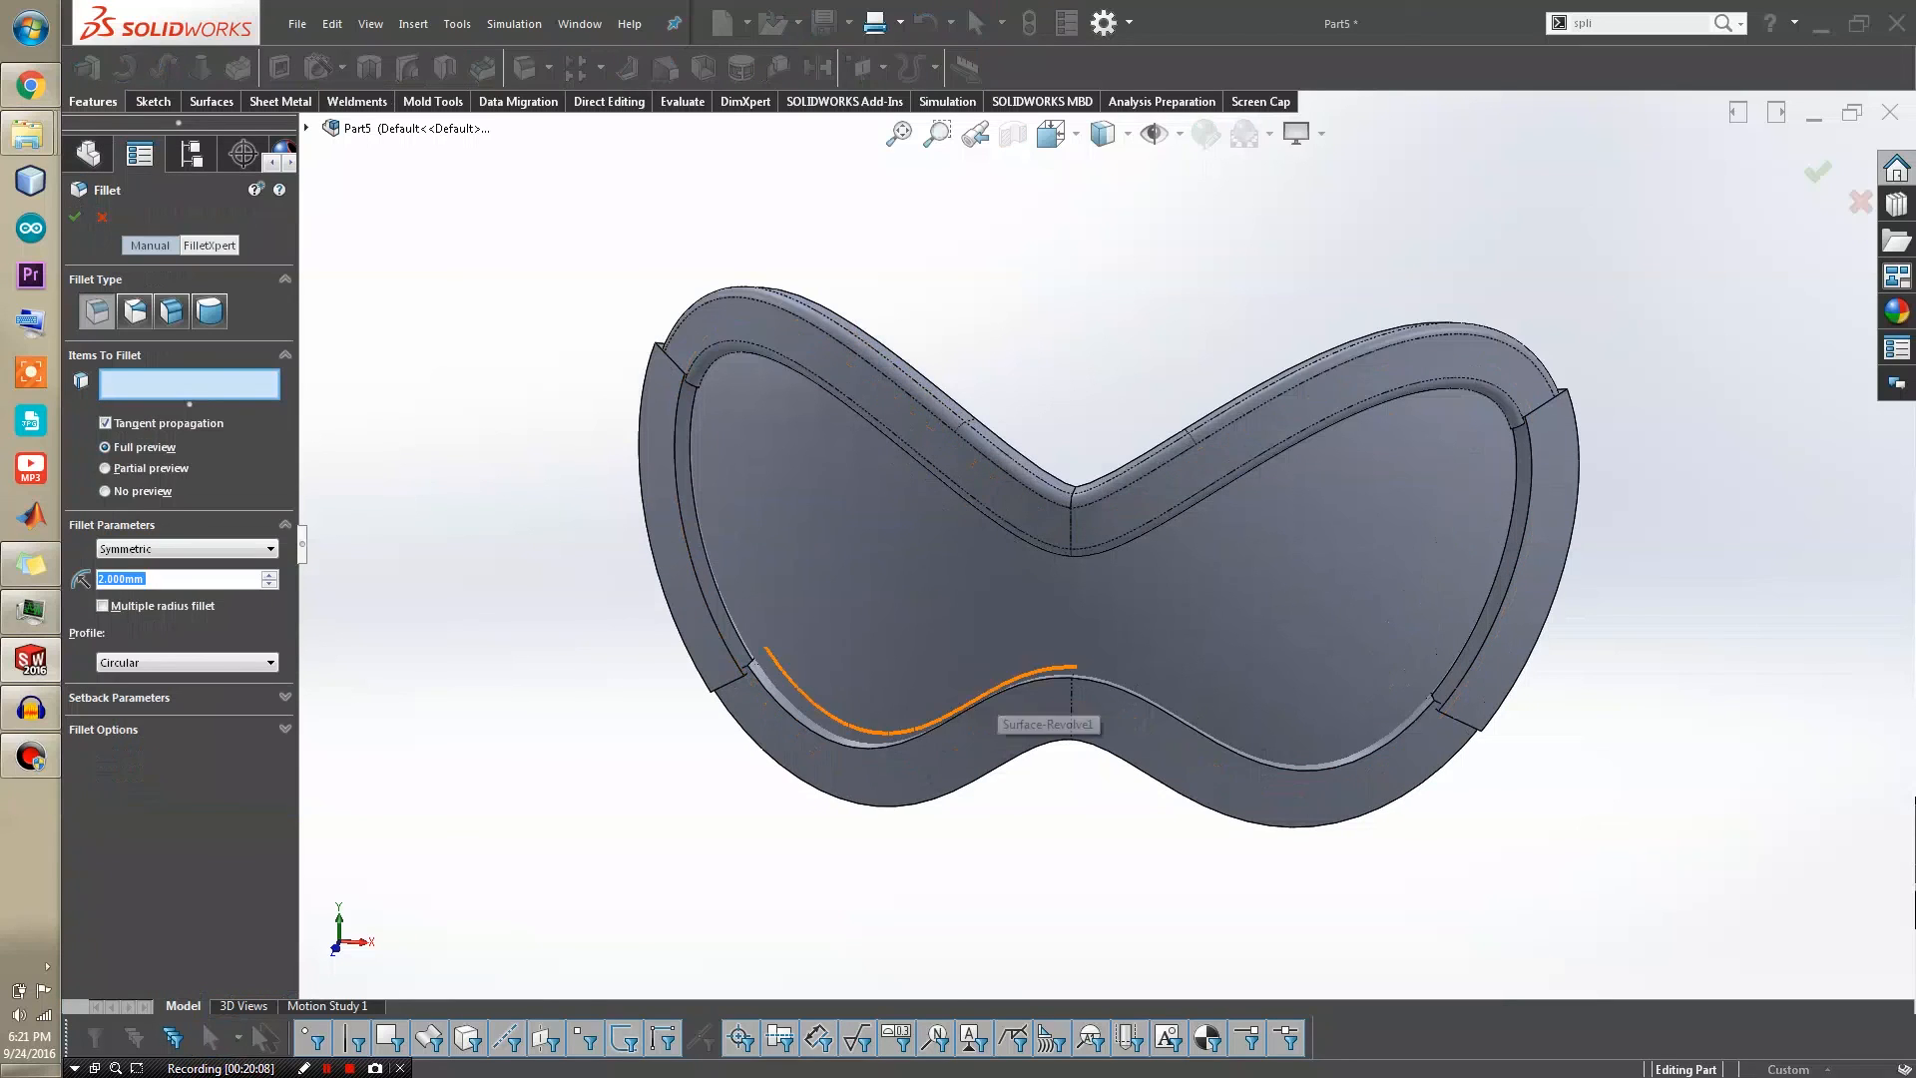
left_click(988, 693)
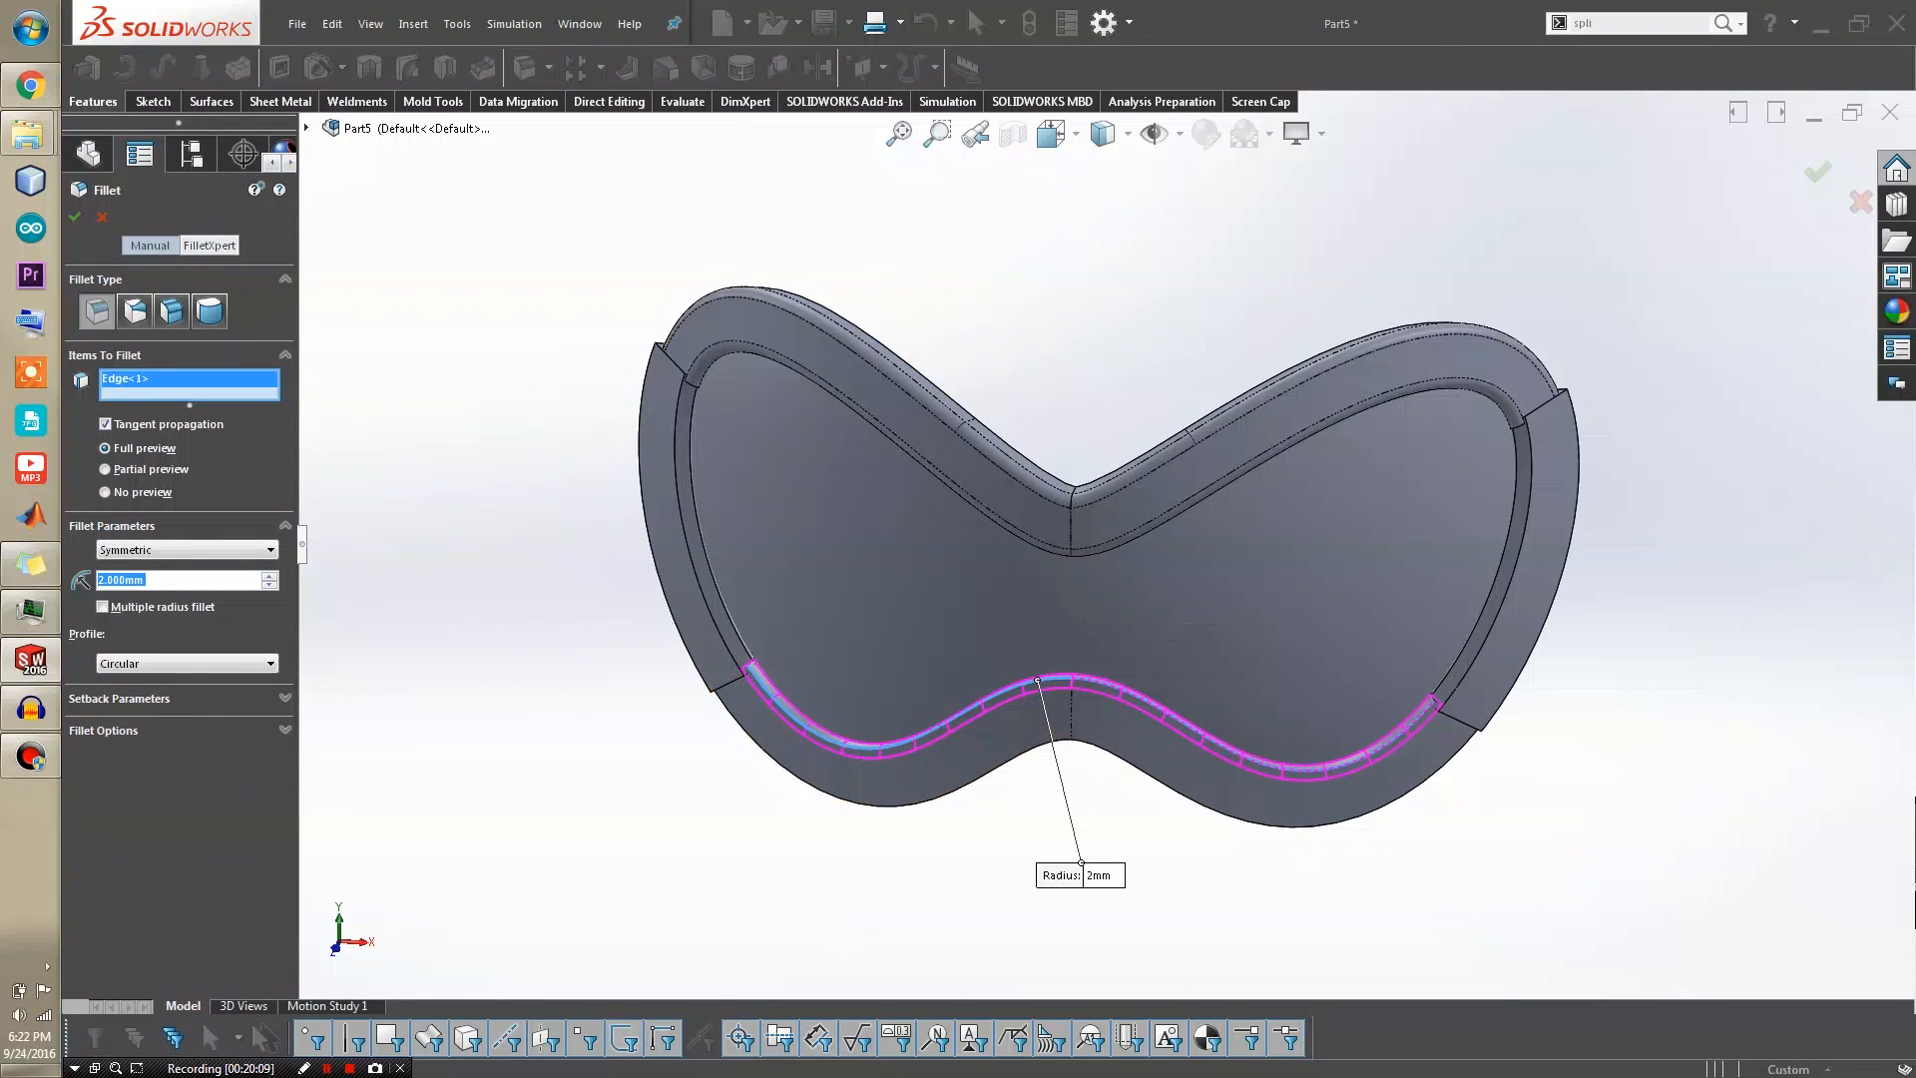
left_click(1059, 742)
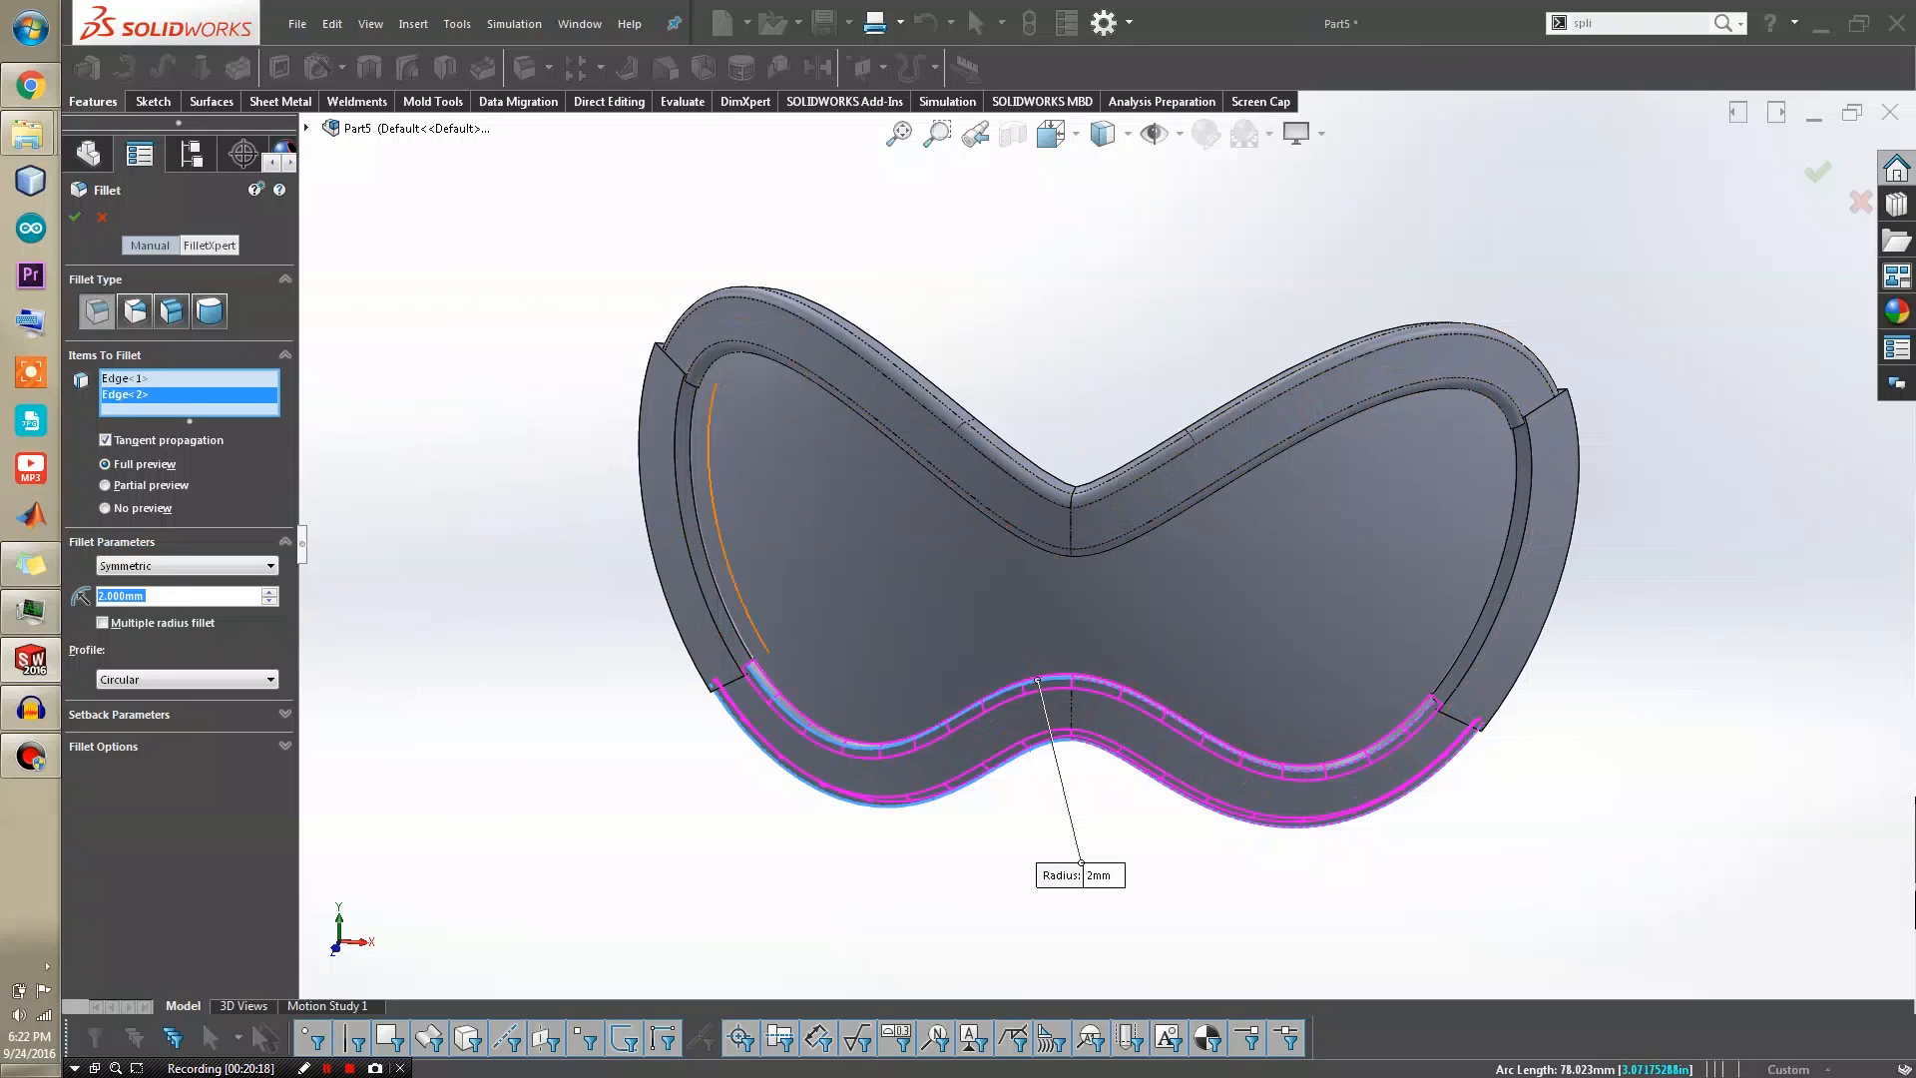
left_click(75, 217)
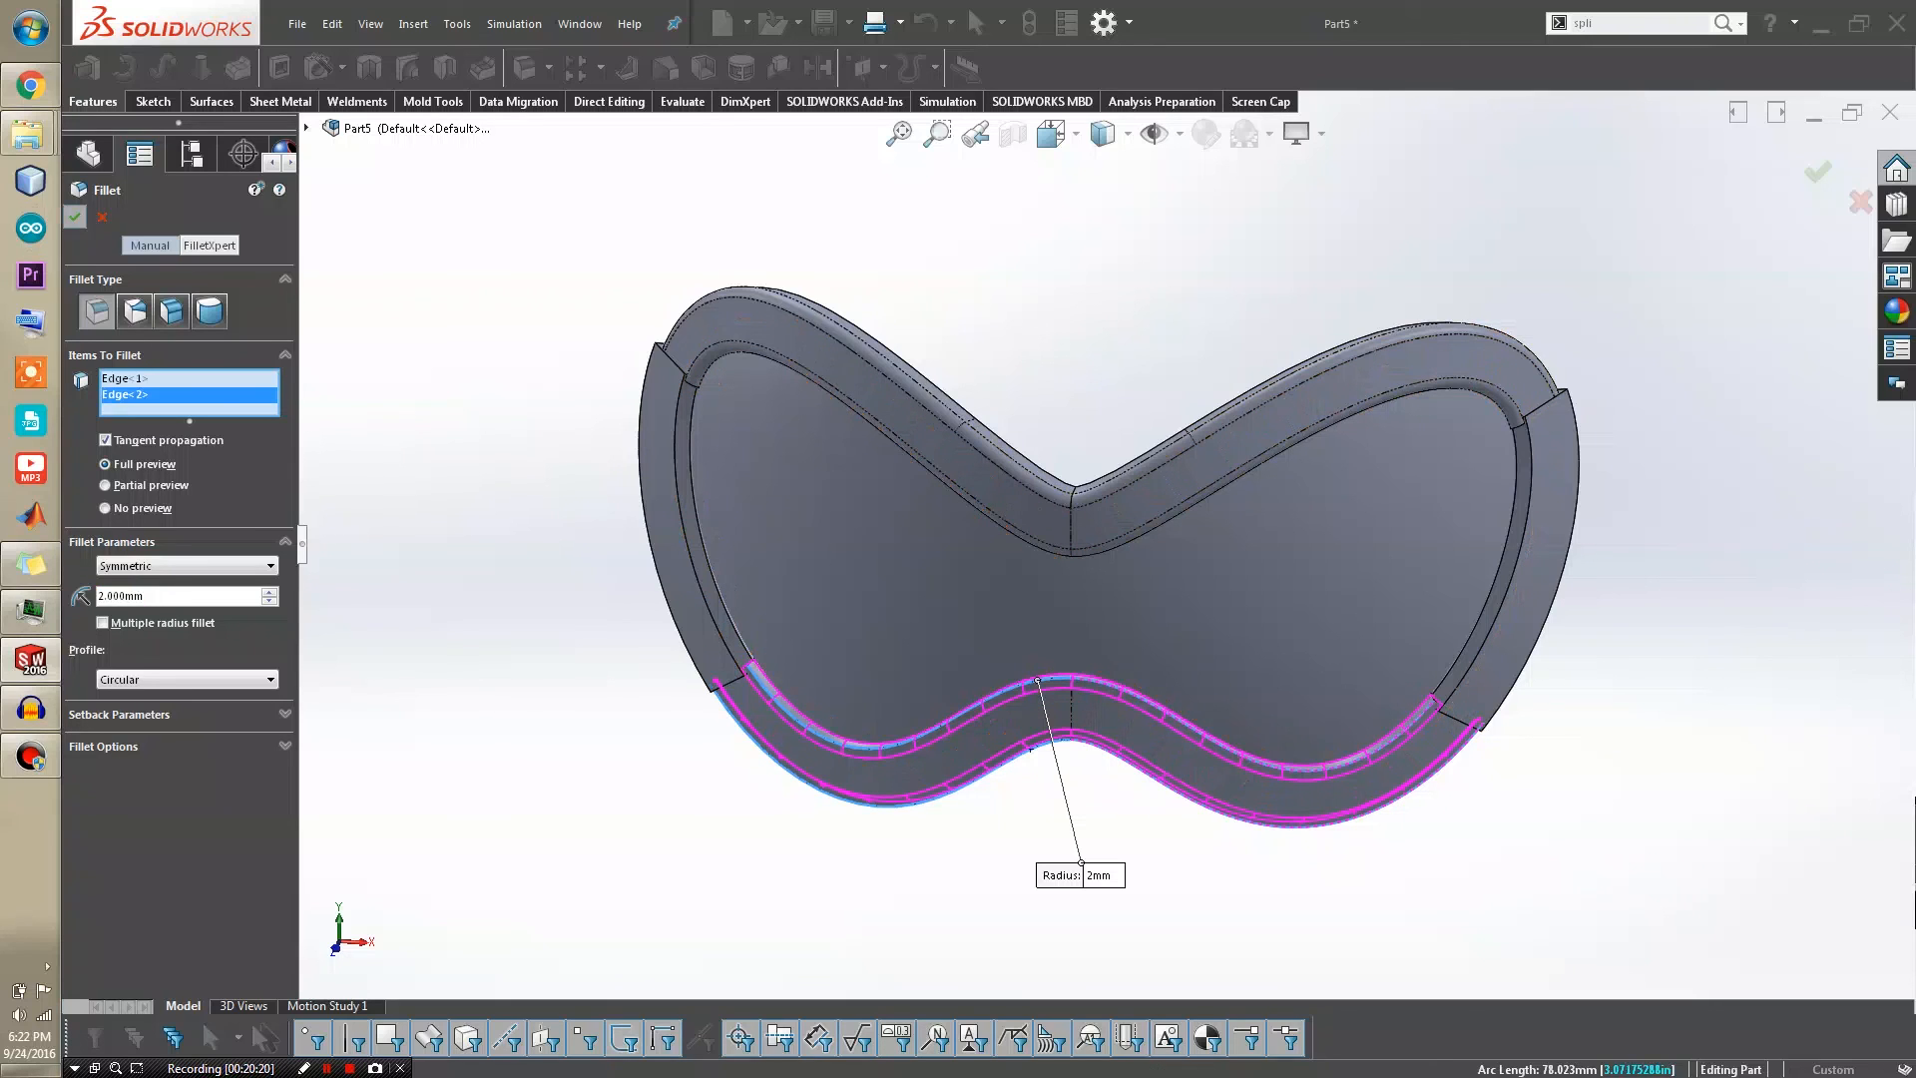
Thicken the trimmed lens surface inside the goggle frame by 1 mm with the result merged
middle_click_drag(1057, 578, 1227, 643)
scroll(1177, 621, "up", 4)
scroll(1183, 621, "down", 5)
left_click(1205, 448)
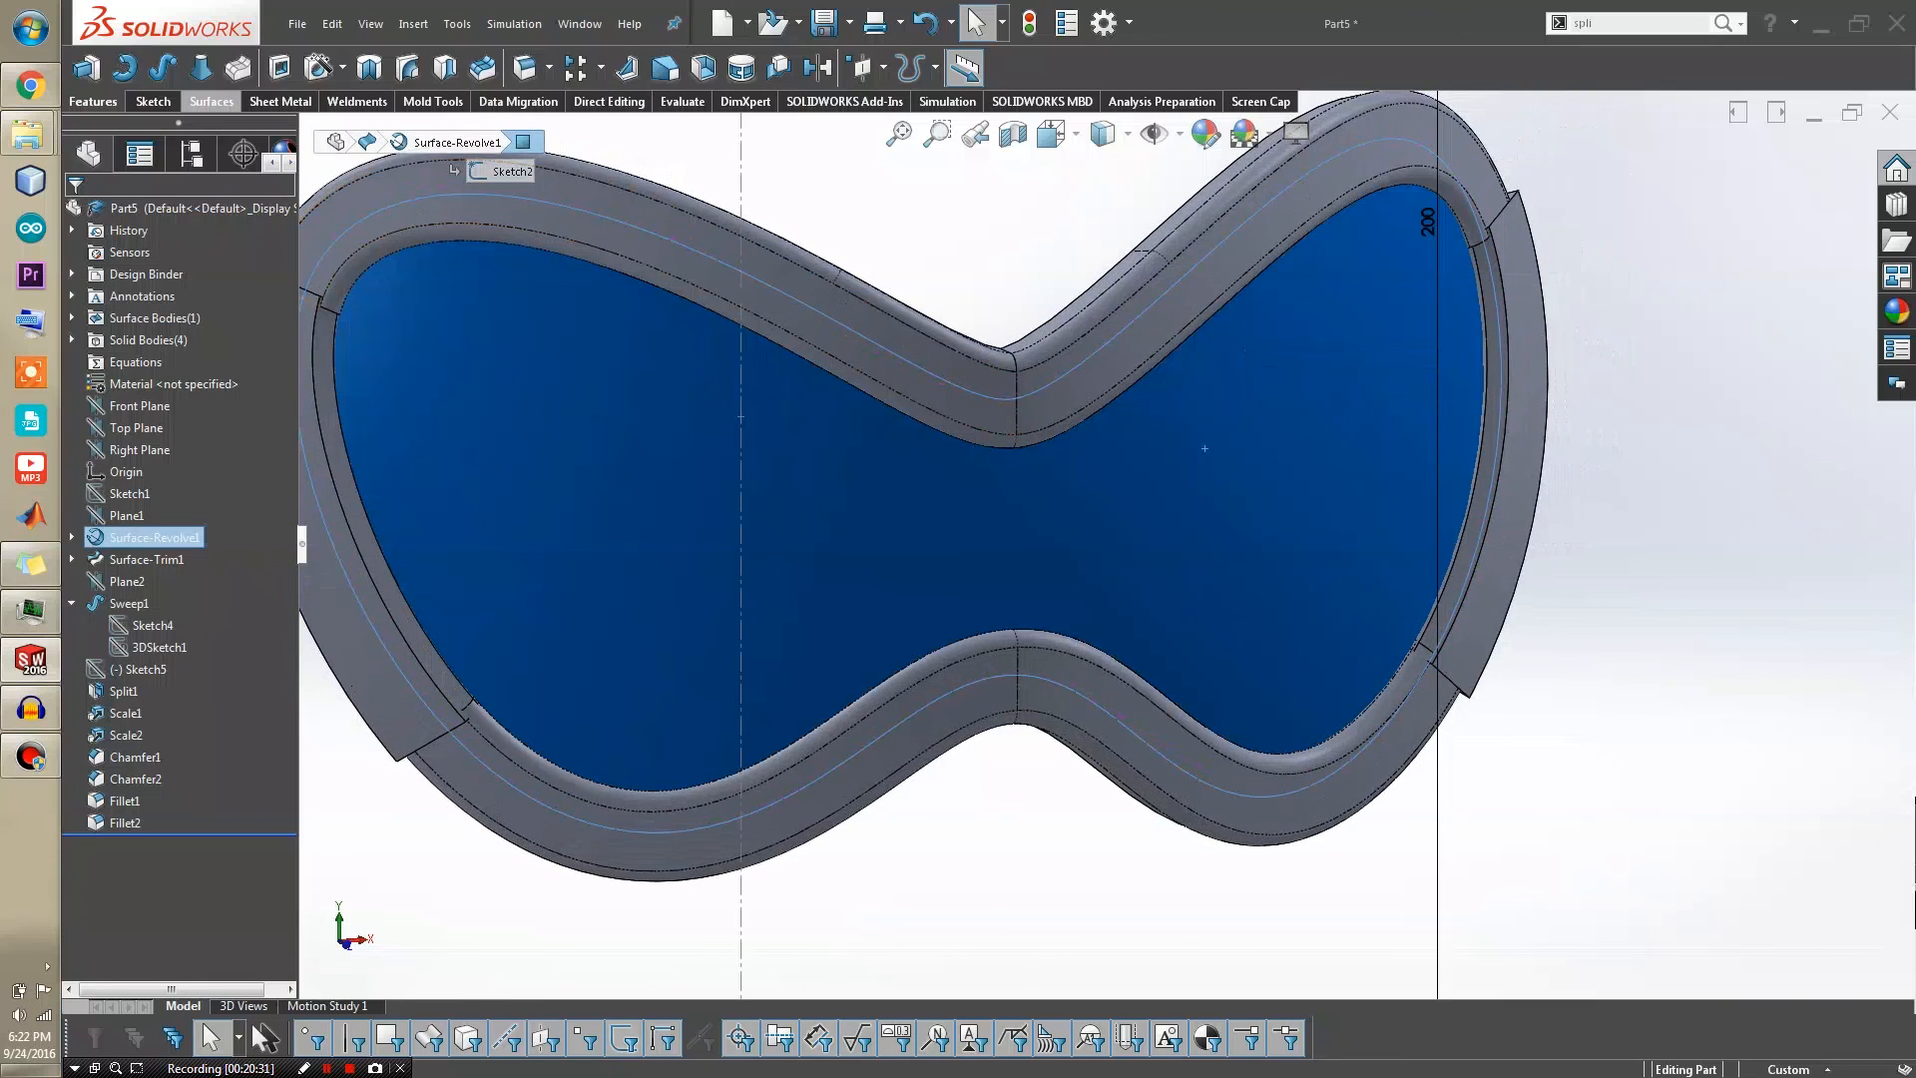
left_click(211, 101)
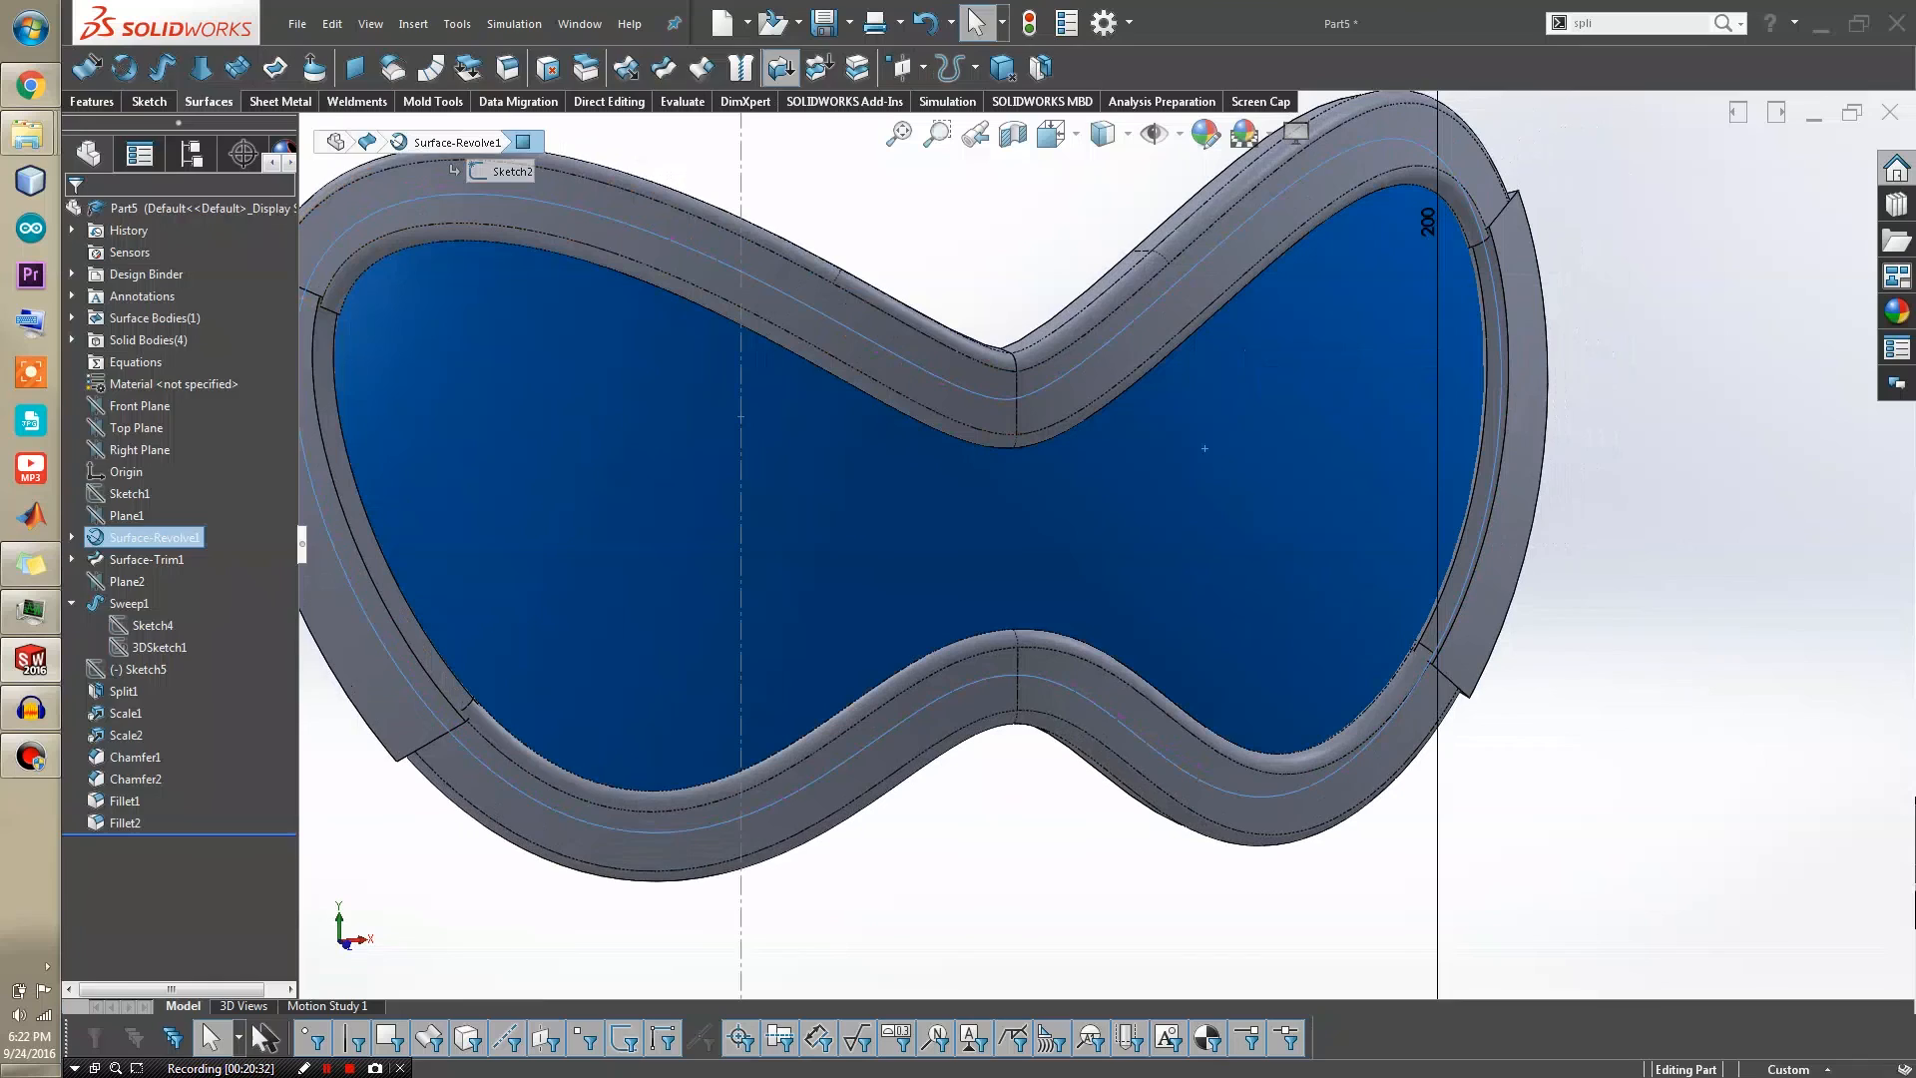
left_click(782, 66)
scroll(1105, 545, "up", 3)
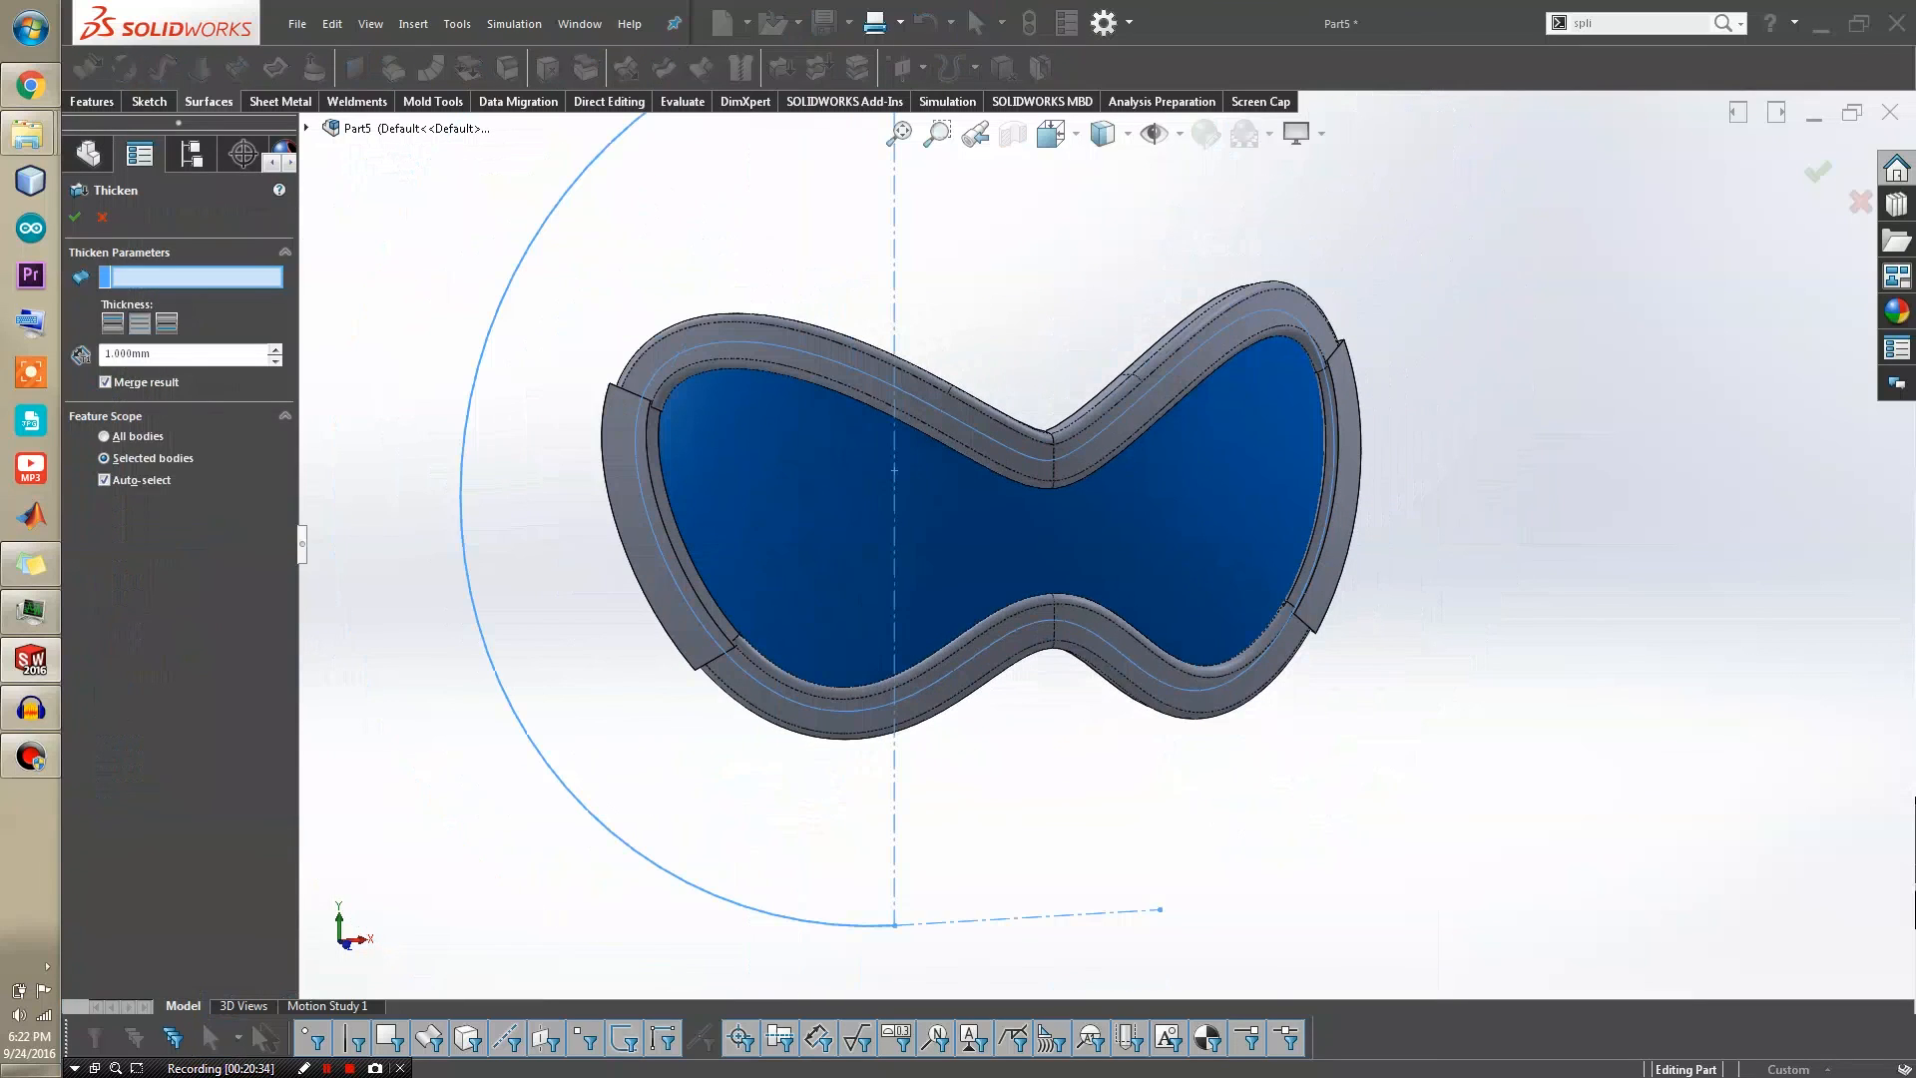
scroll(763, 451, "down", 3)
middle_click_drag(764, 451, 960, 493)
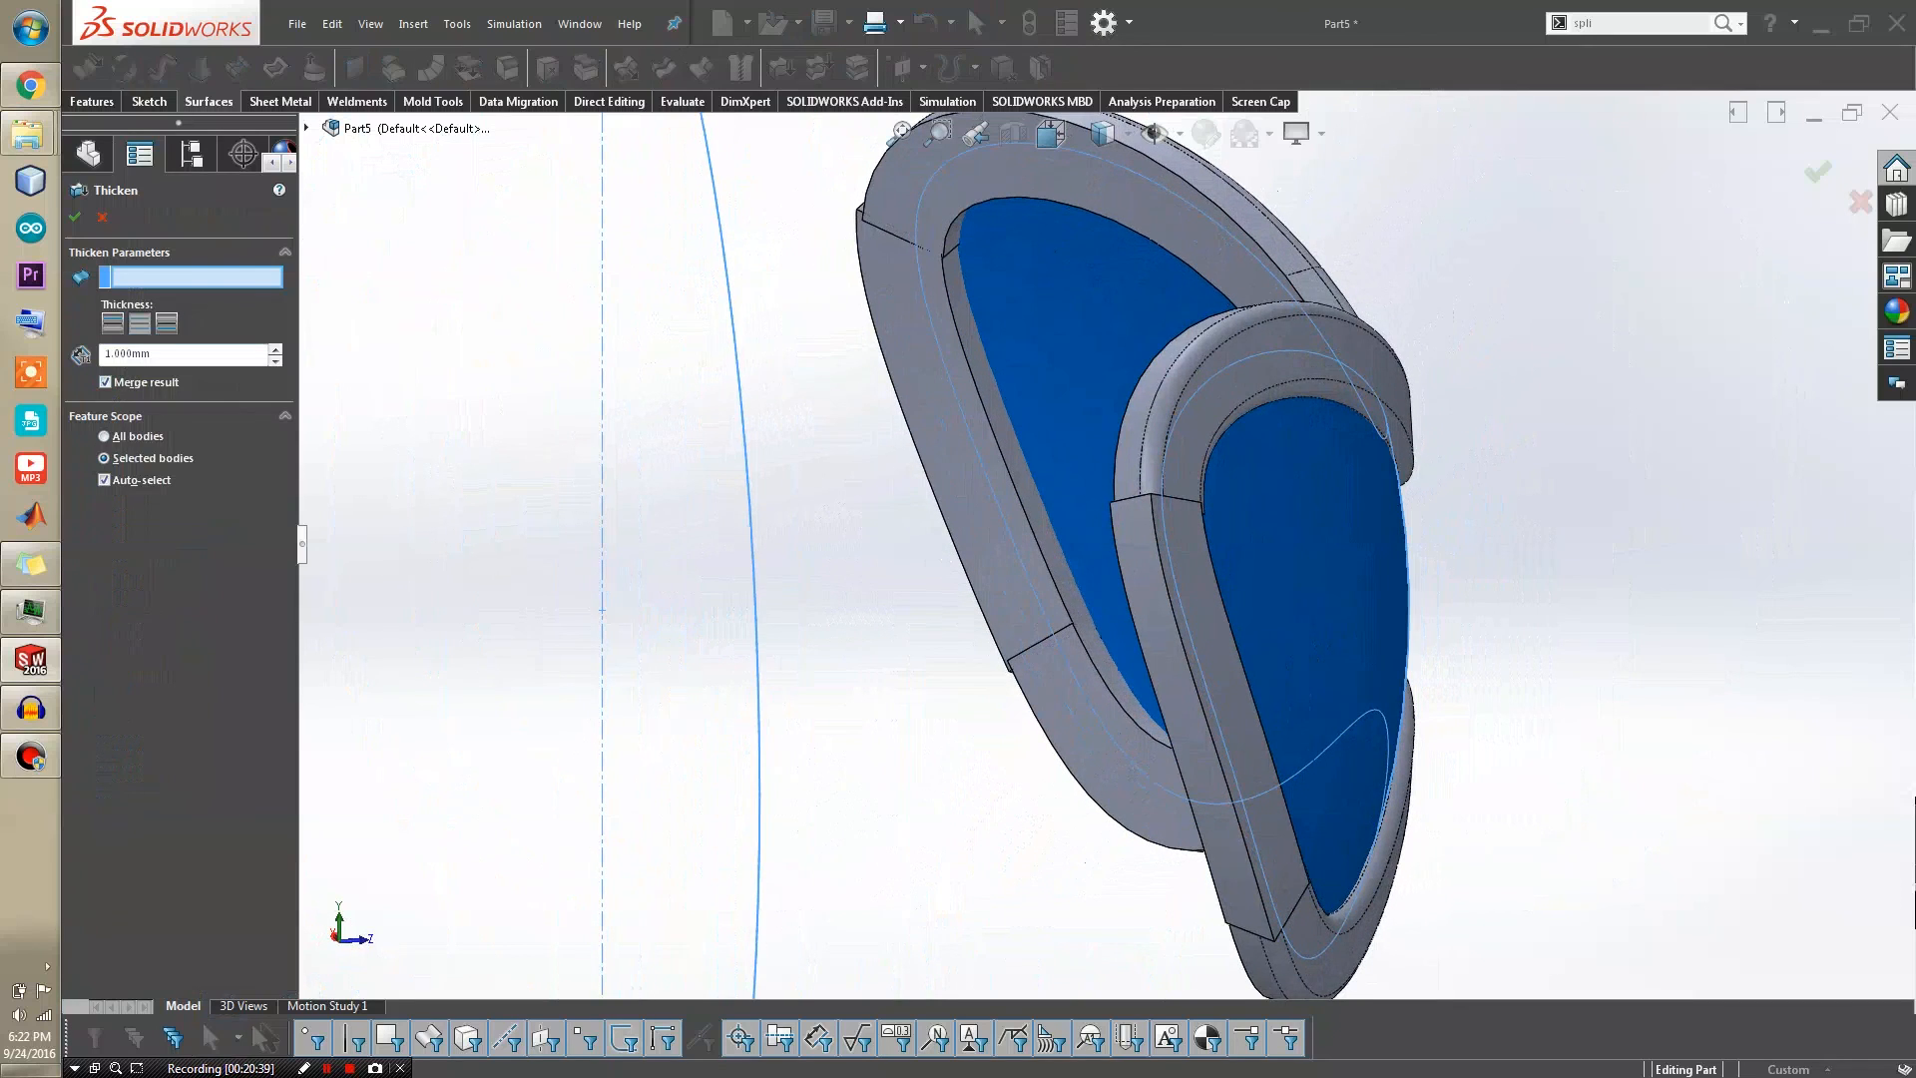
left_click(75, 217)
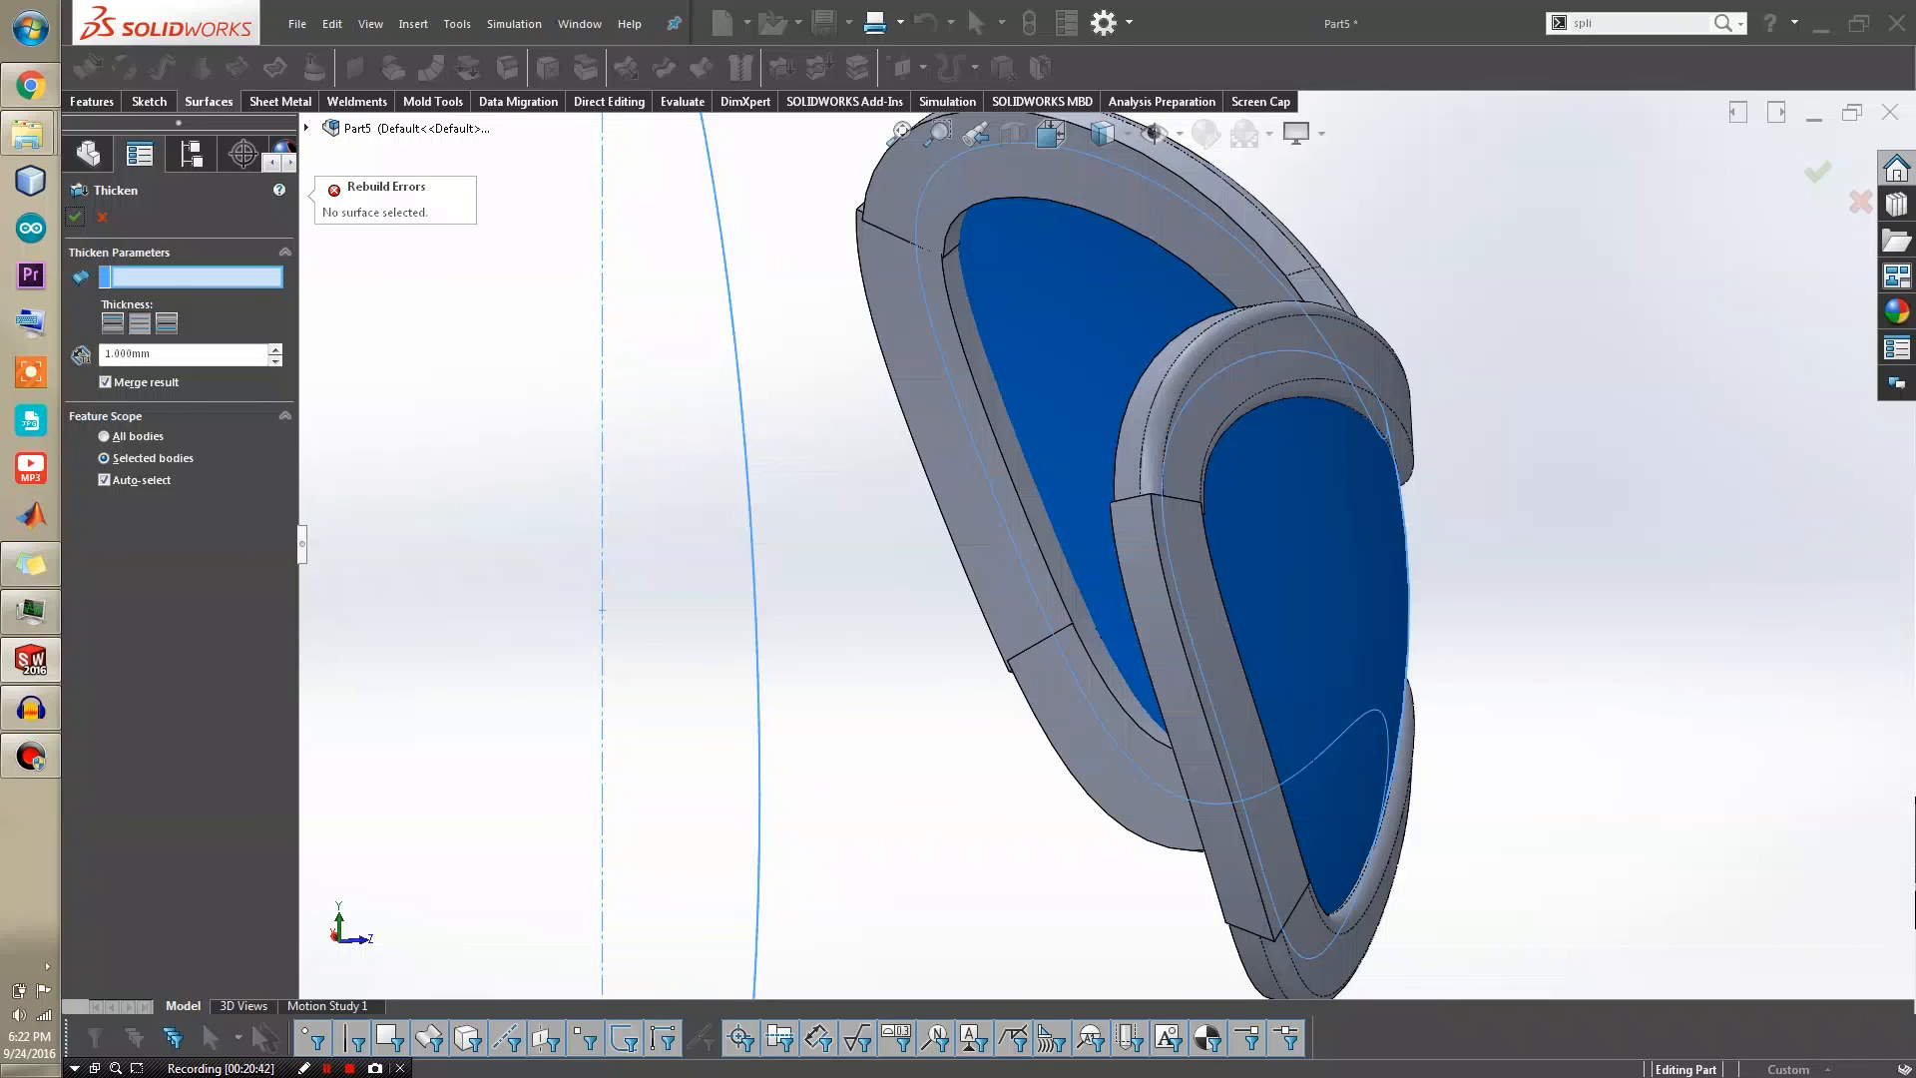
left_click(1000, 340)
left_click(75, 217)
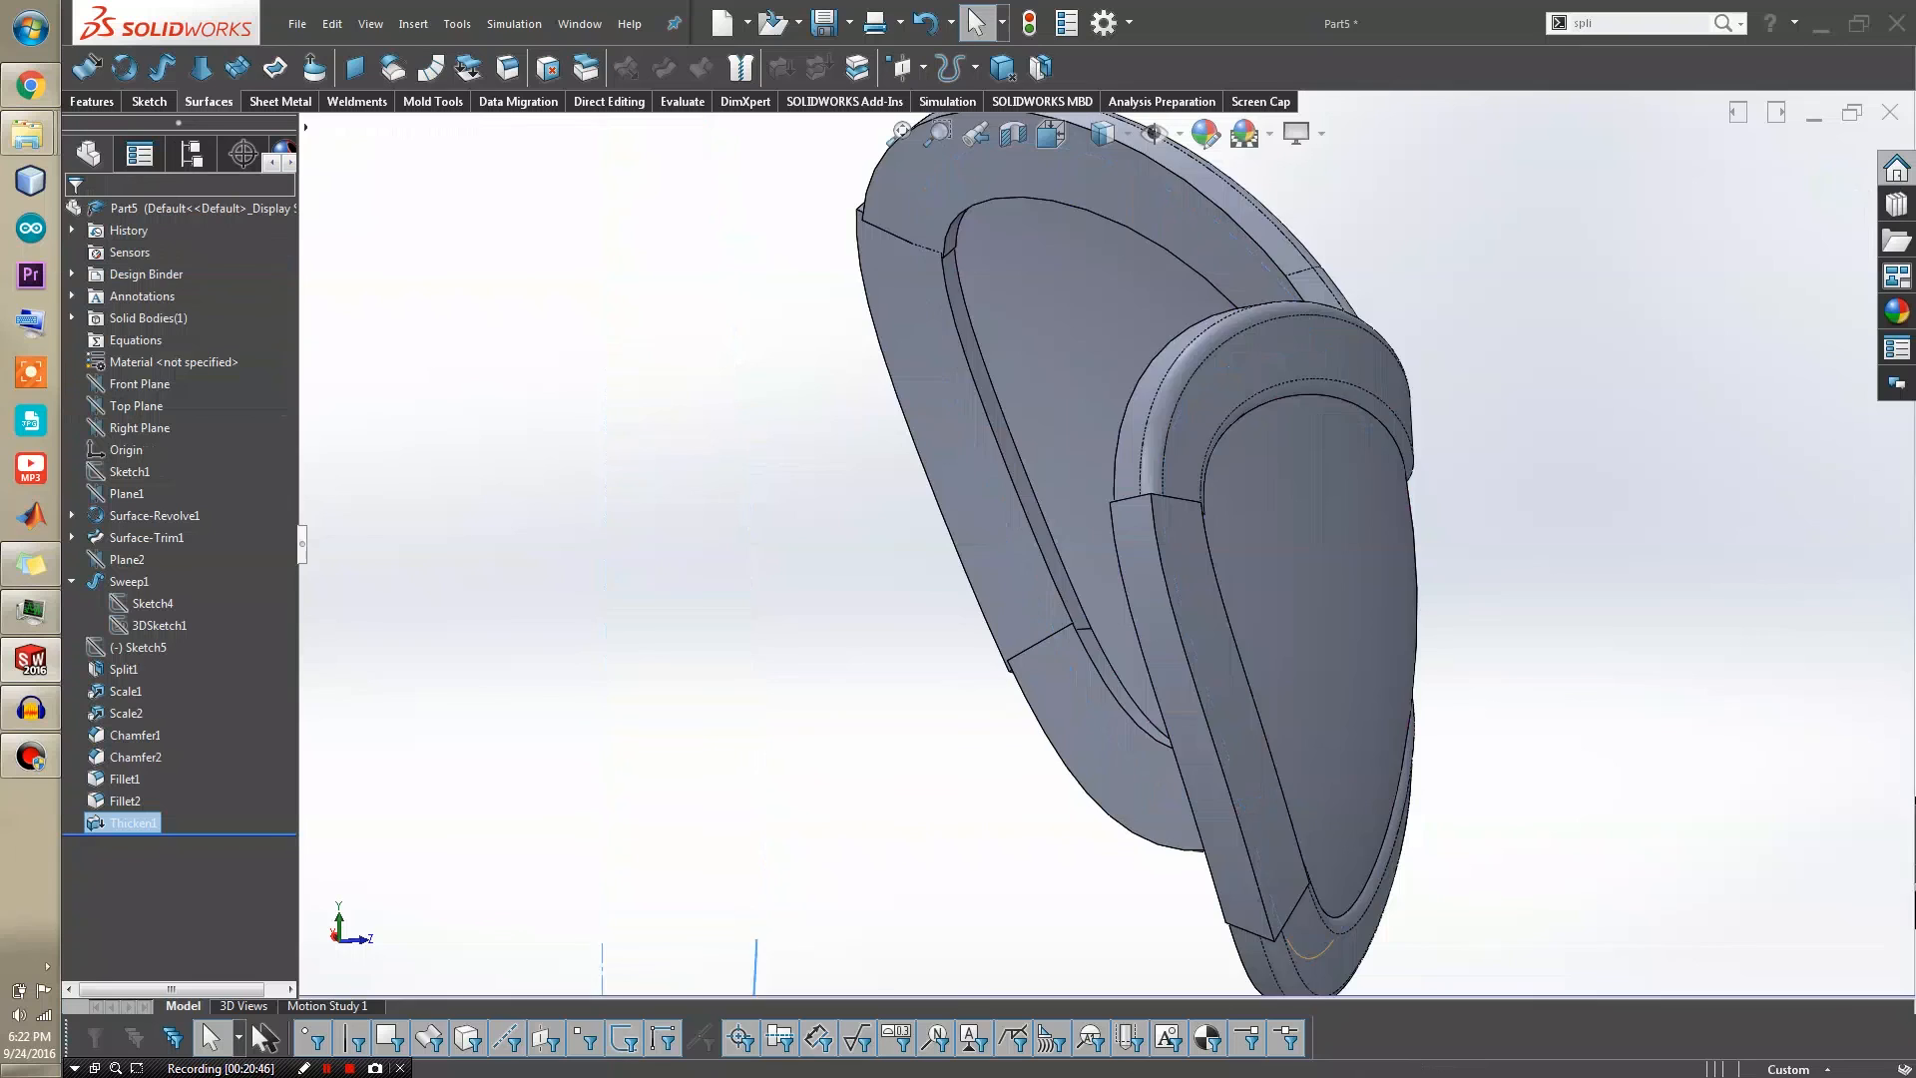
Examine the thickened goggles from the front and list the part's solid bodies
scroll(1107, 554, "up", 3)
middle_click_drag(1247, 559, 928, 564)
scroll(1212, 564, "up", 2)
scroll(1209, 566, "down", 2)
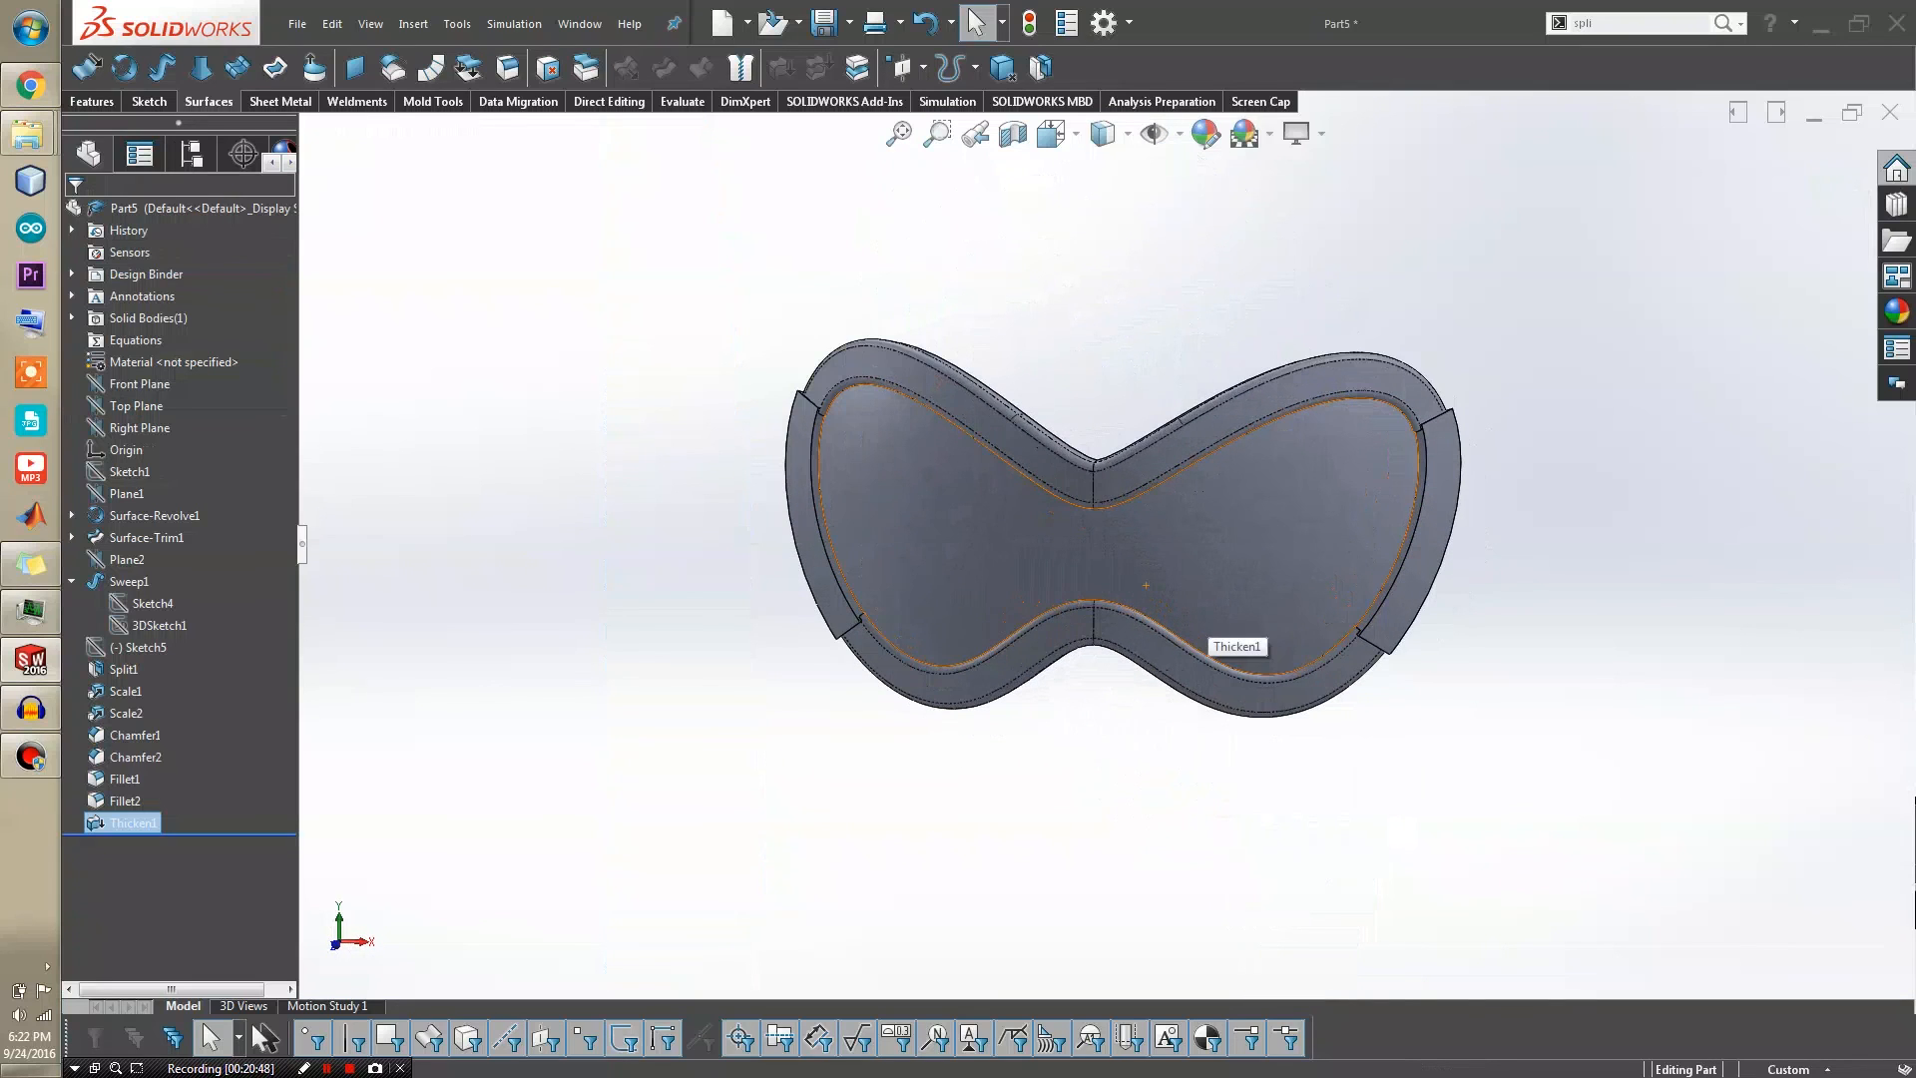
left_click(72, 317)
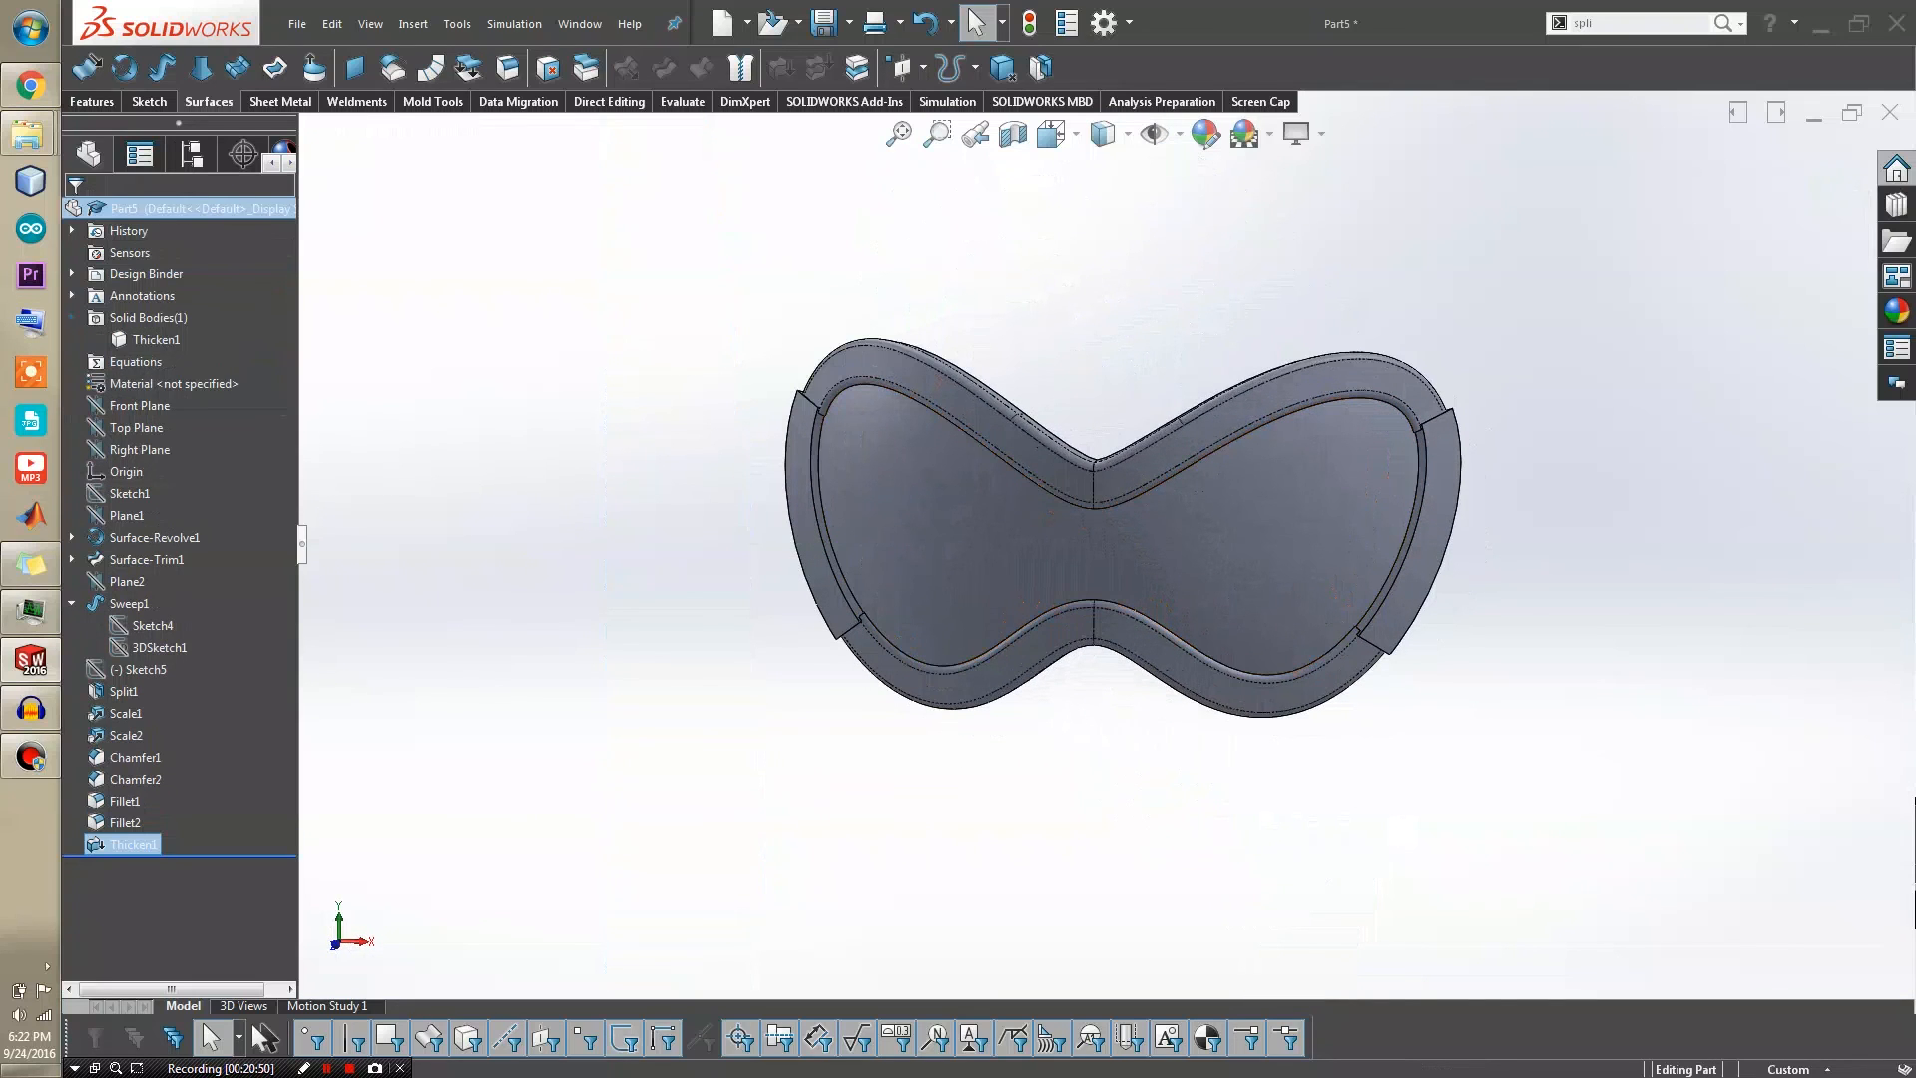
Browse the glass appearances in the library, covering the gloss, textured and thick gloss categories
middle_click_drag(1247, 429, 1198, 431)
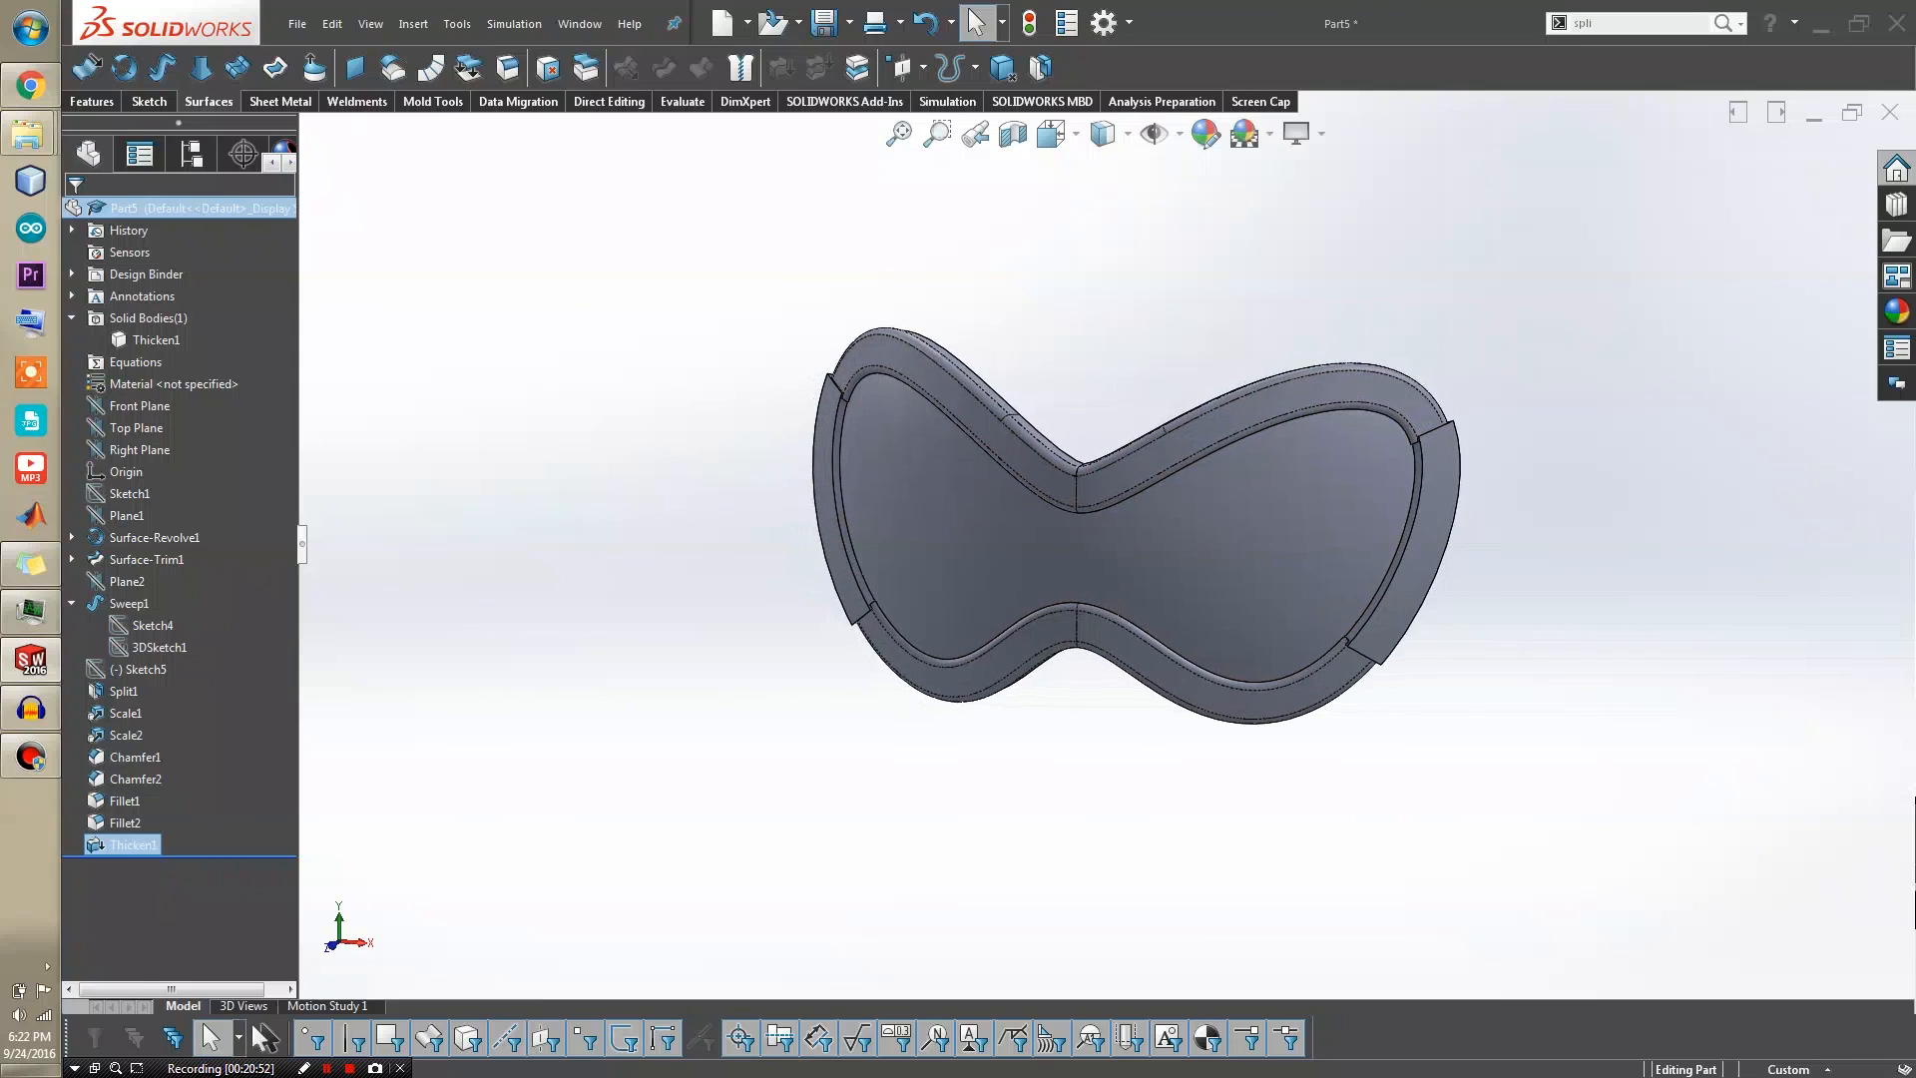
key("Escape")
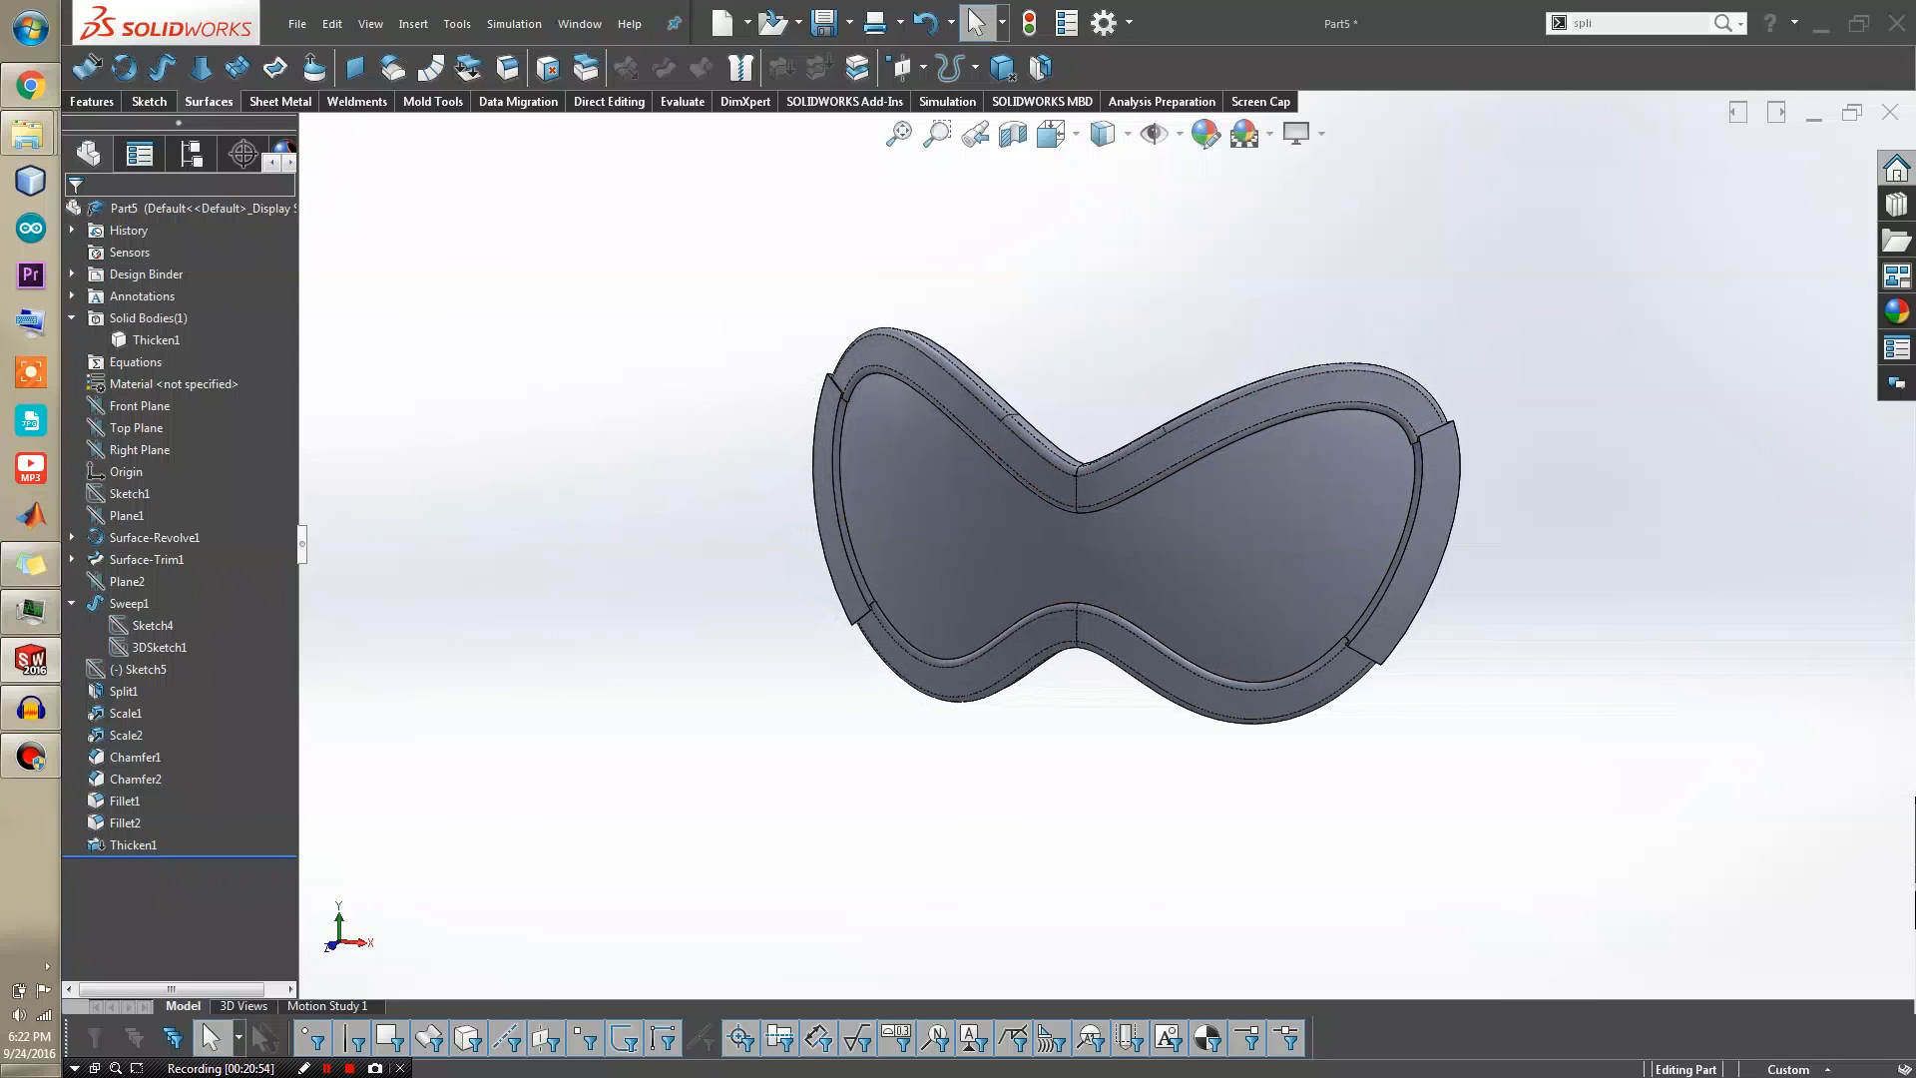
left_click(1896, 311)
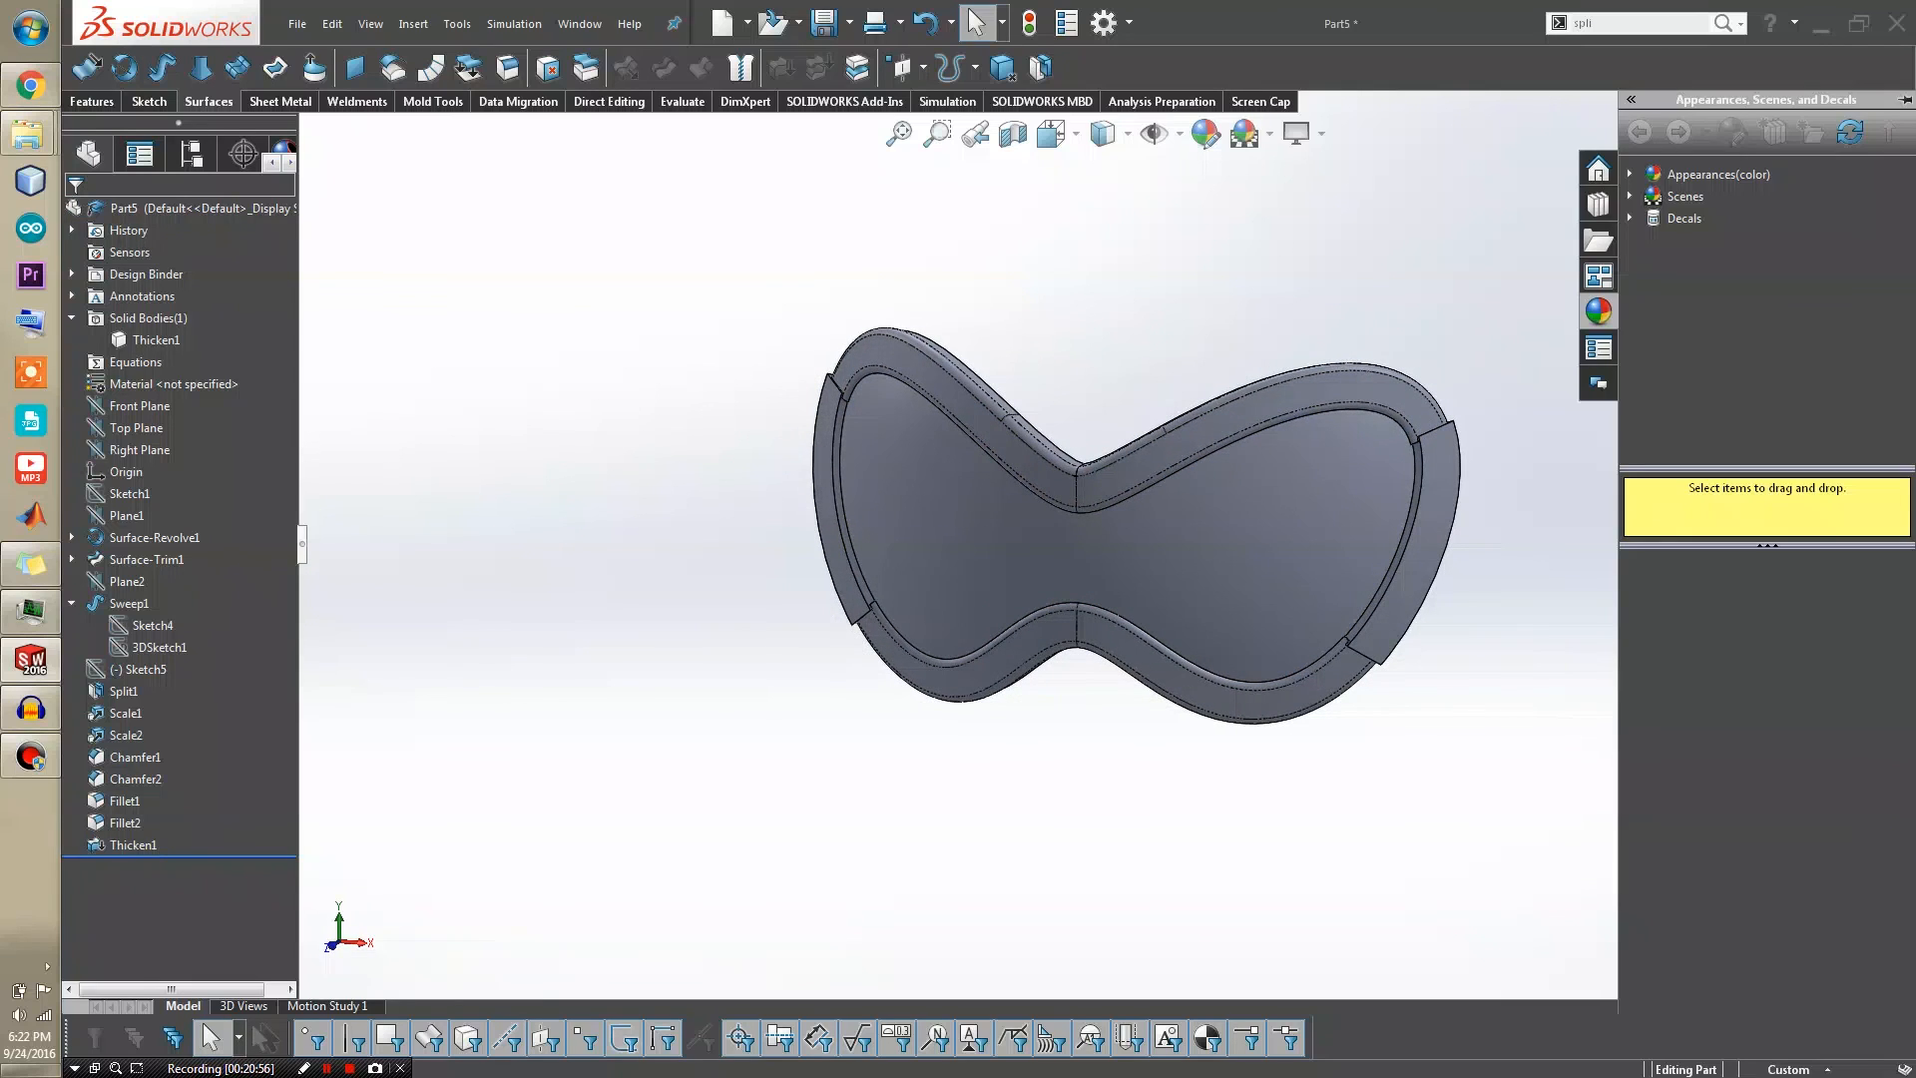
left_click(1718, 175)
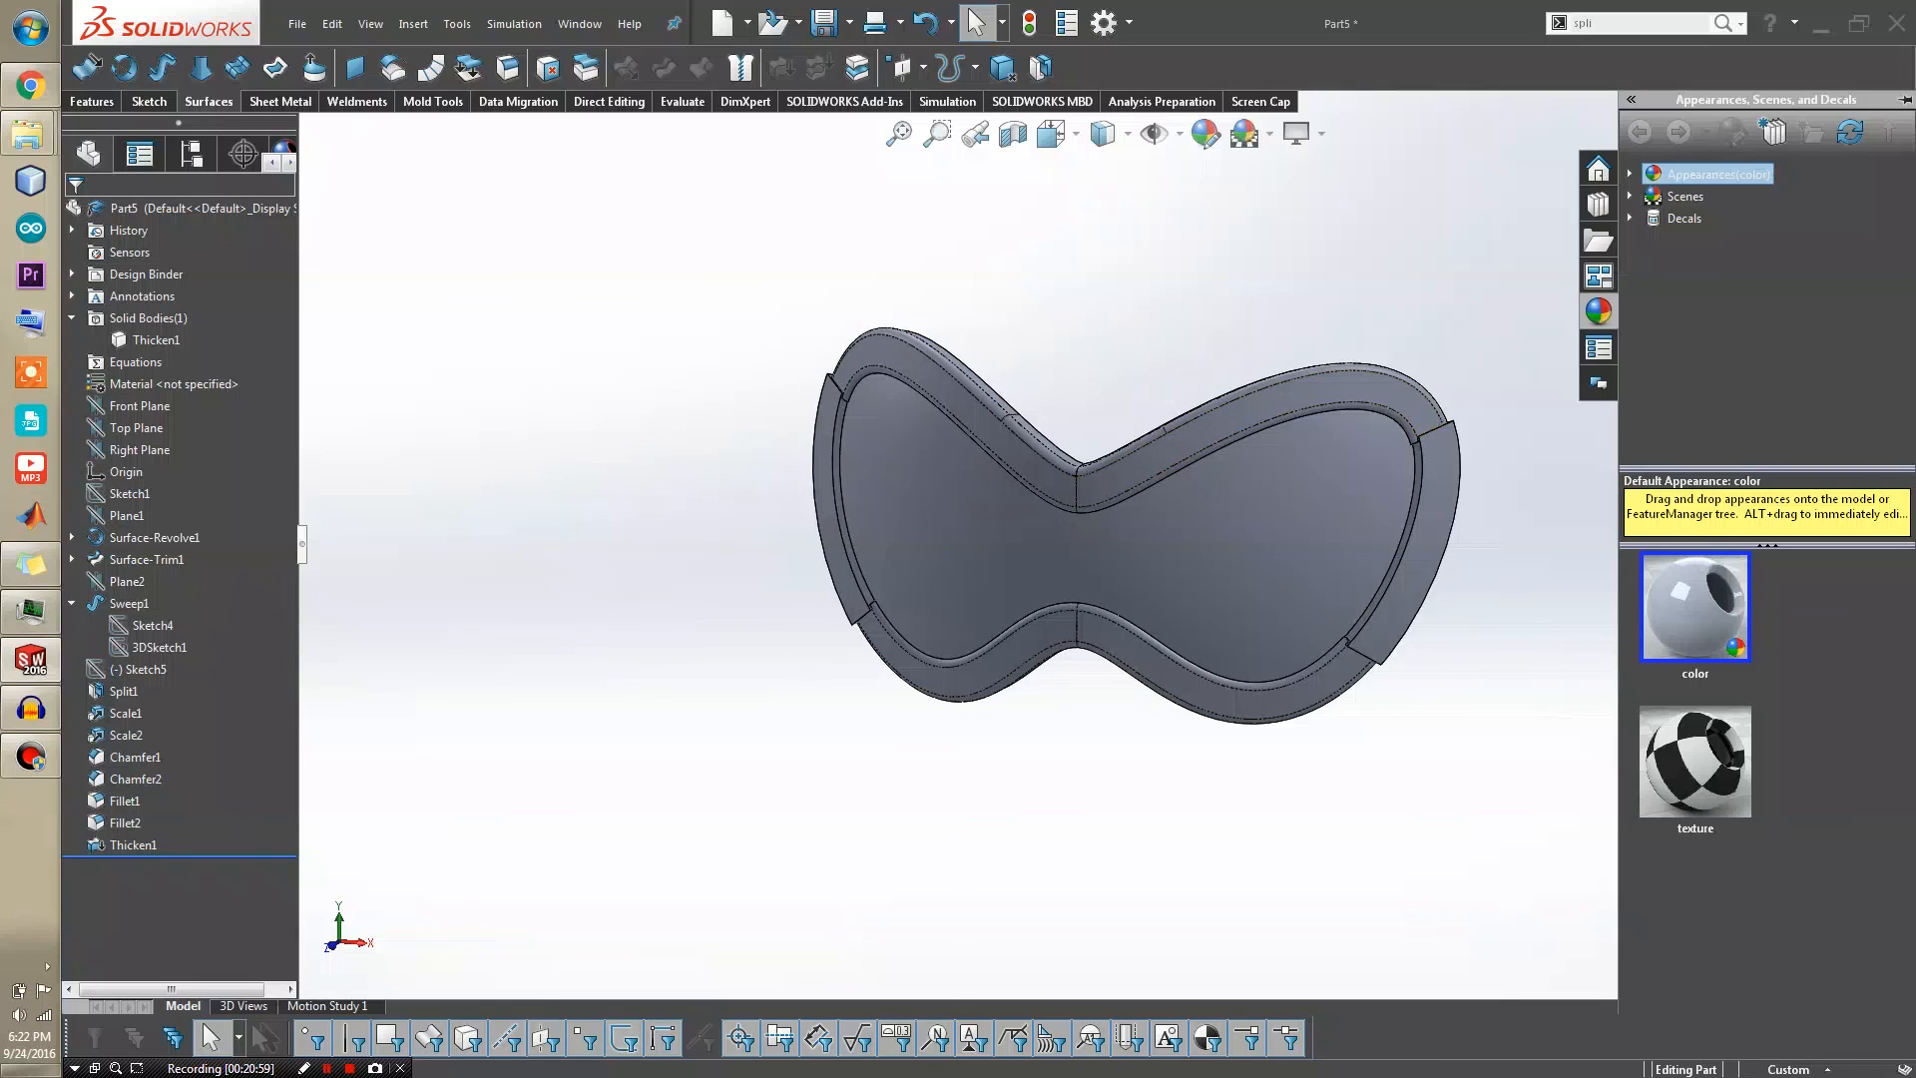
left_click(1630, 175)
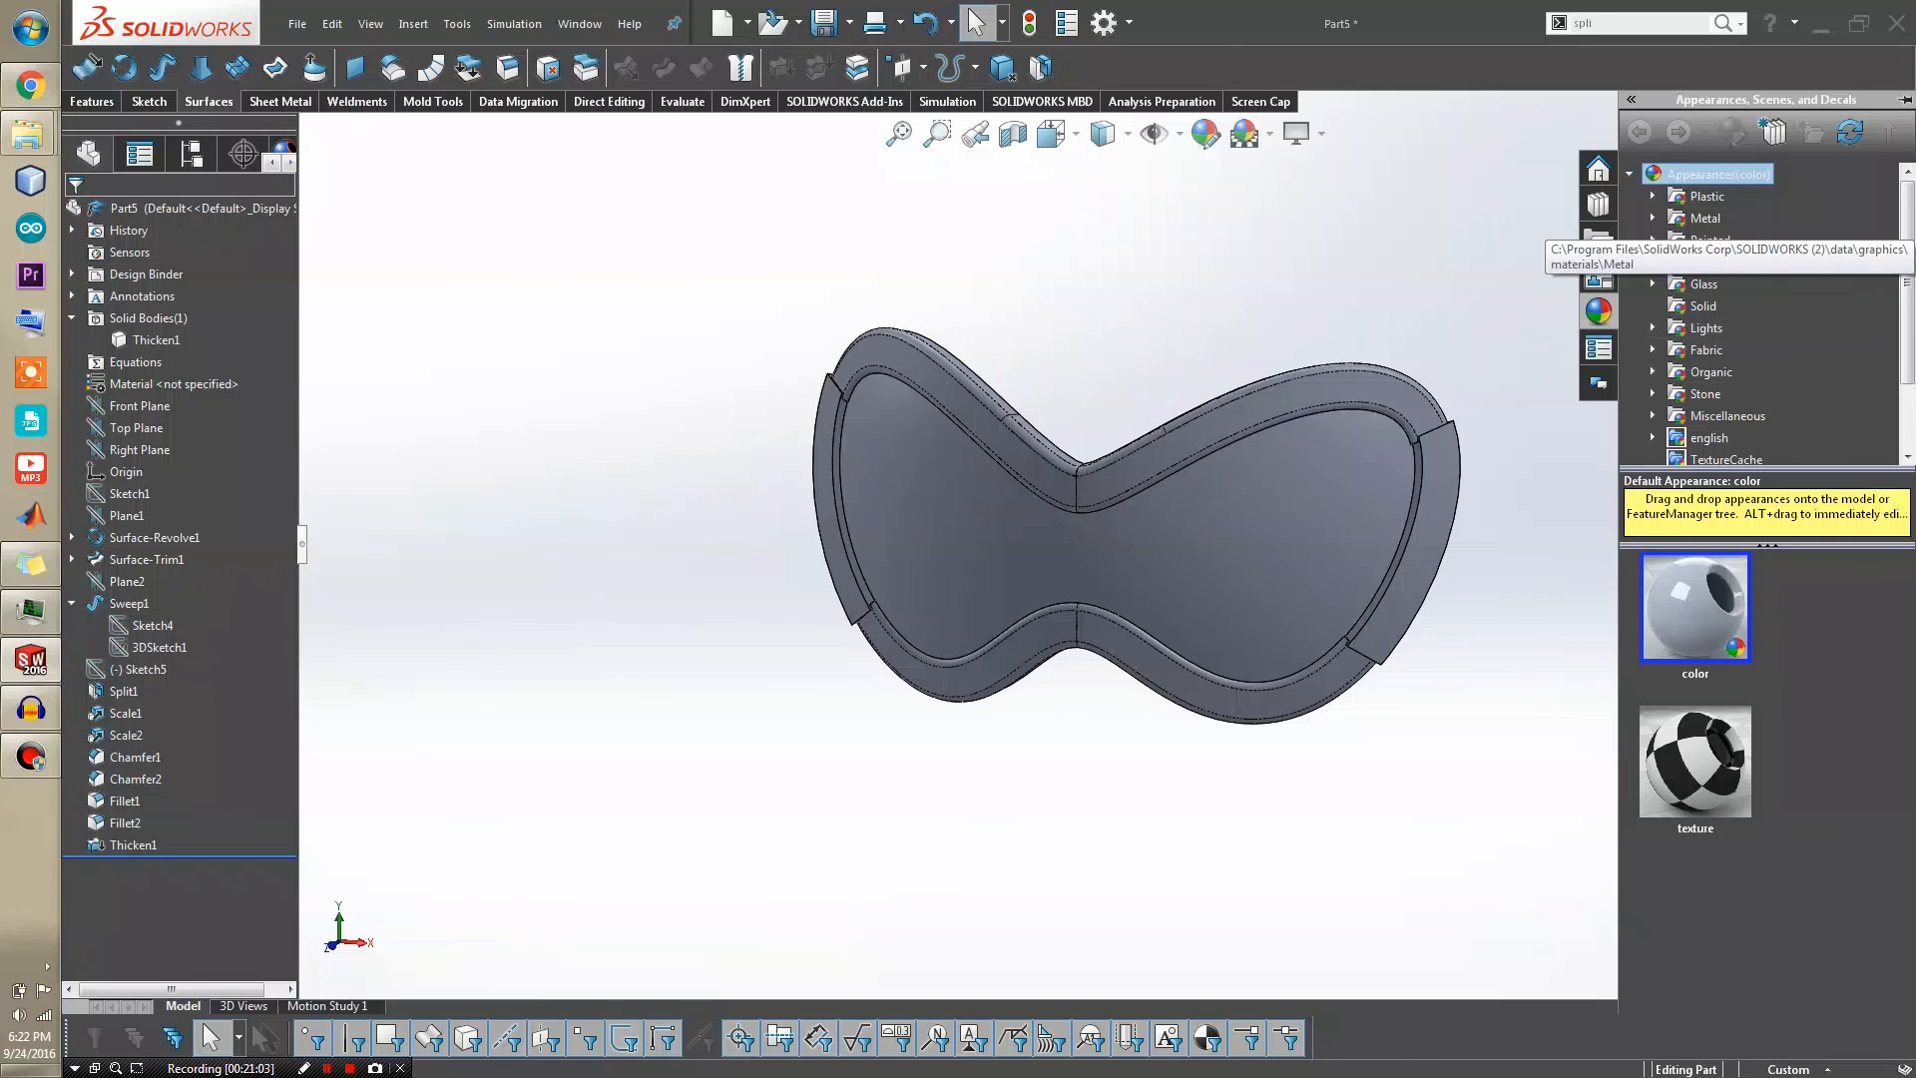
left_click(1653, 285)
left_click(1726, 307)
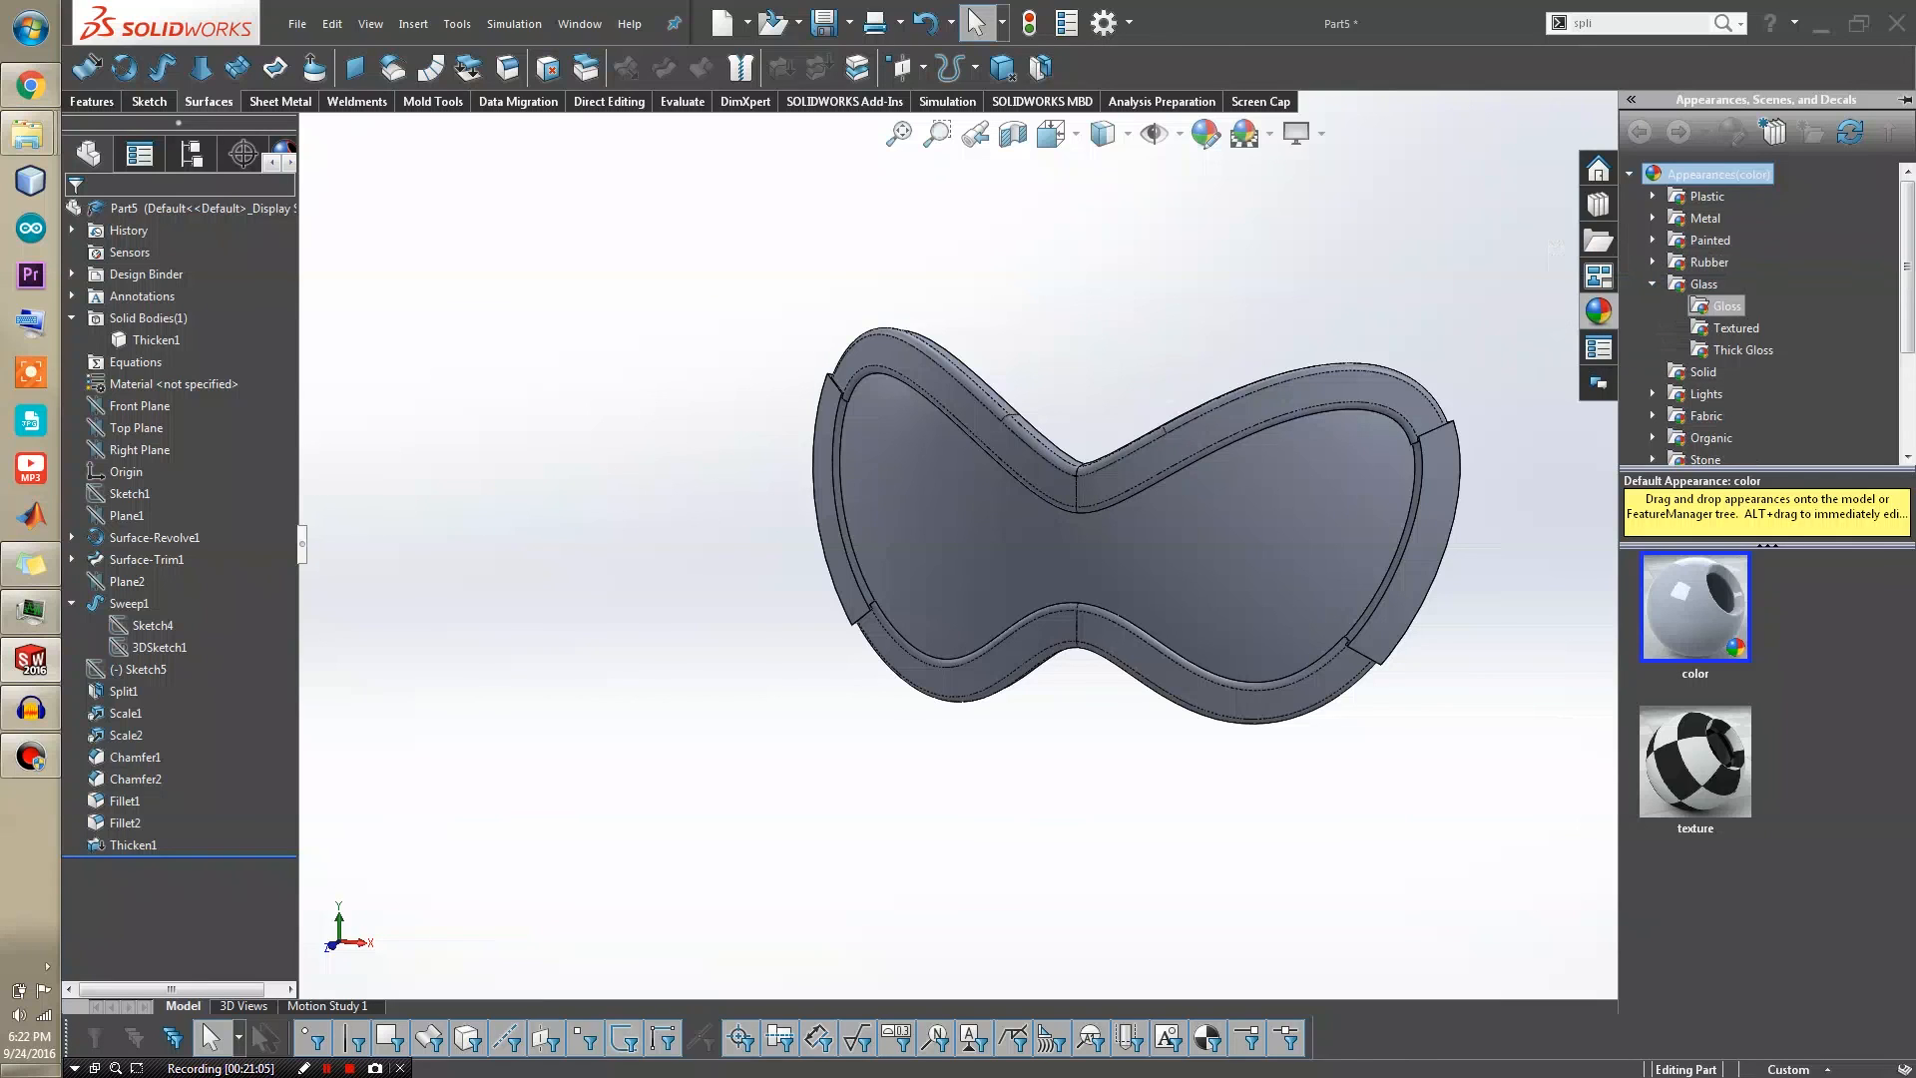
scroll(1695, 778, "down", 3)
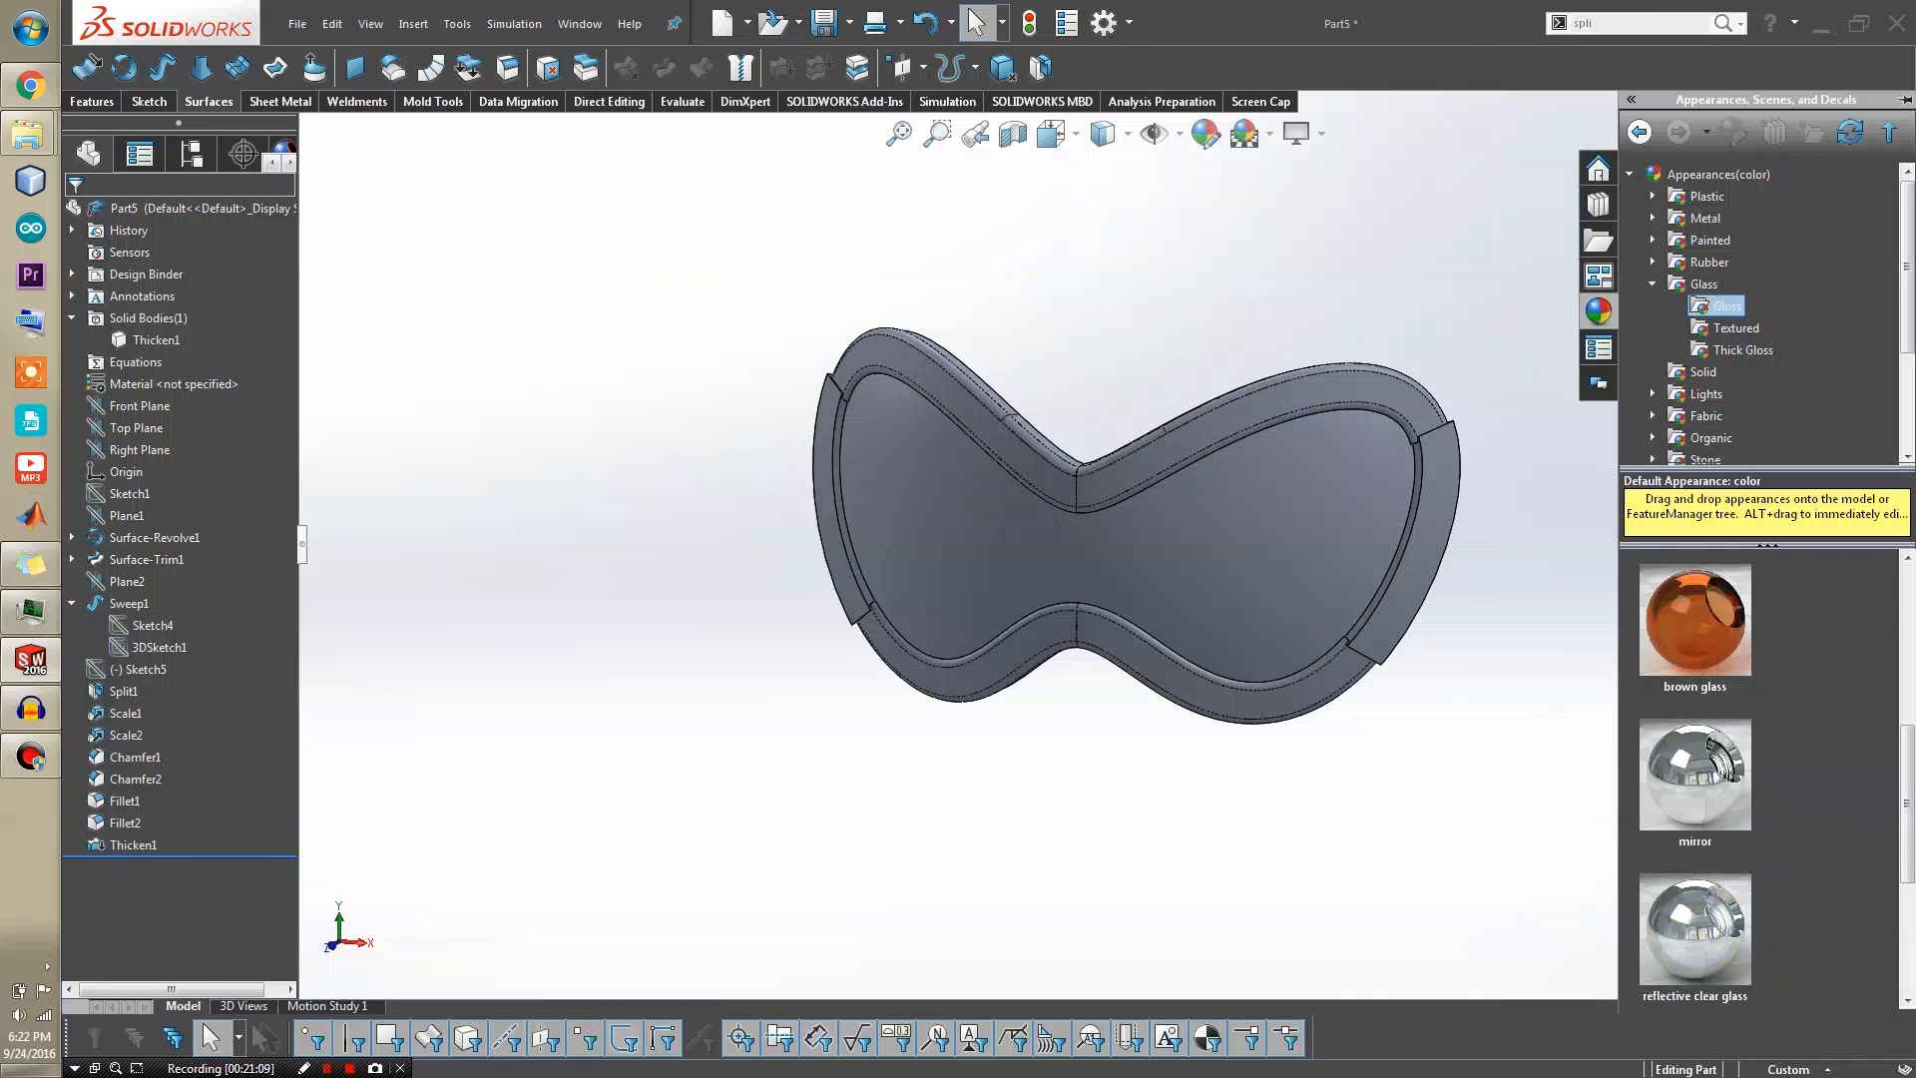
left_click(1736, 328)
left_click(1742, 350)
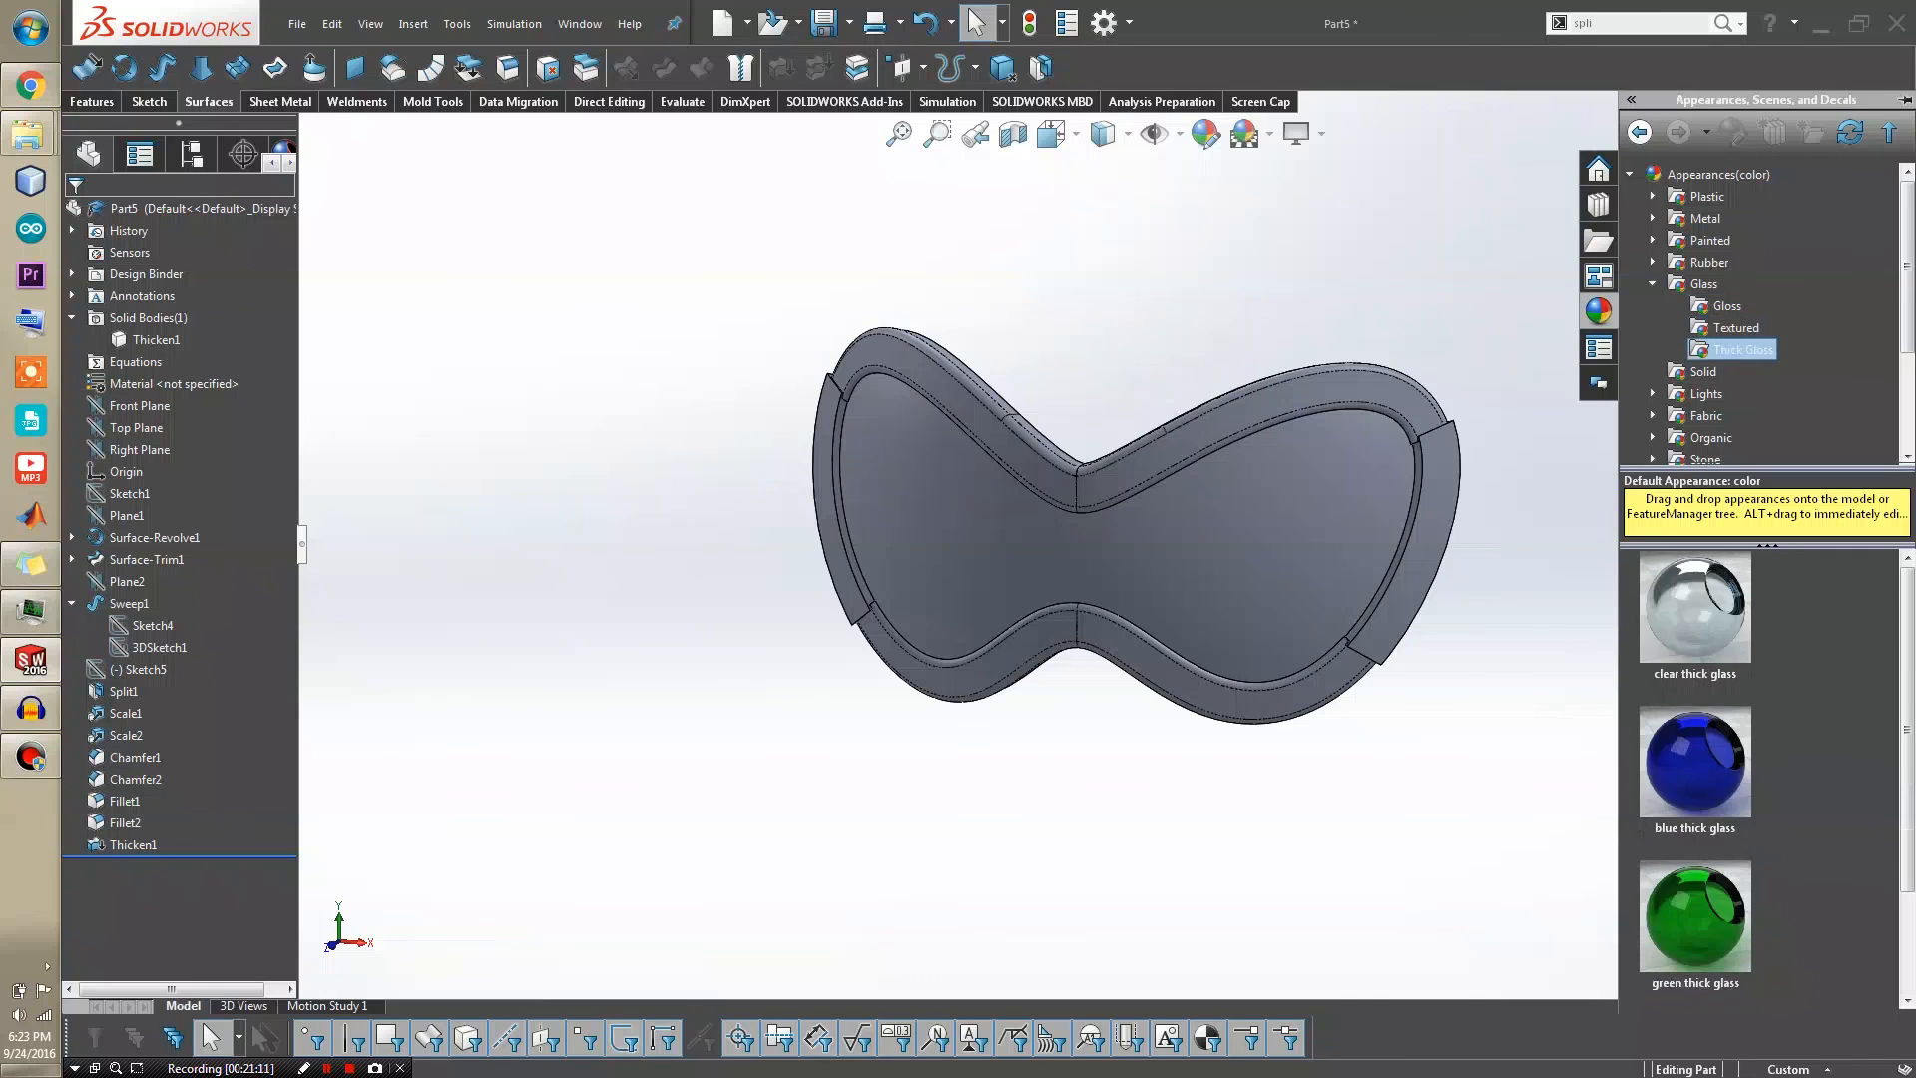
scroll(1758, 778, "down", 1)
scroll(1758, 778, "up", 1)
Try to apply a gloss glass appearance from the library directly onto the goggle lens
left_click(1726, 306)
left_click_drag(1907, 649, 1907, 706)
left_click_drag(1696, 903, 1243, 597)
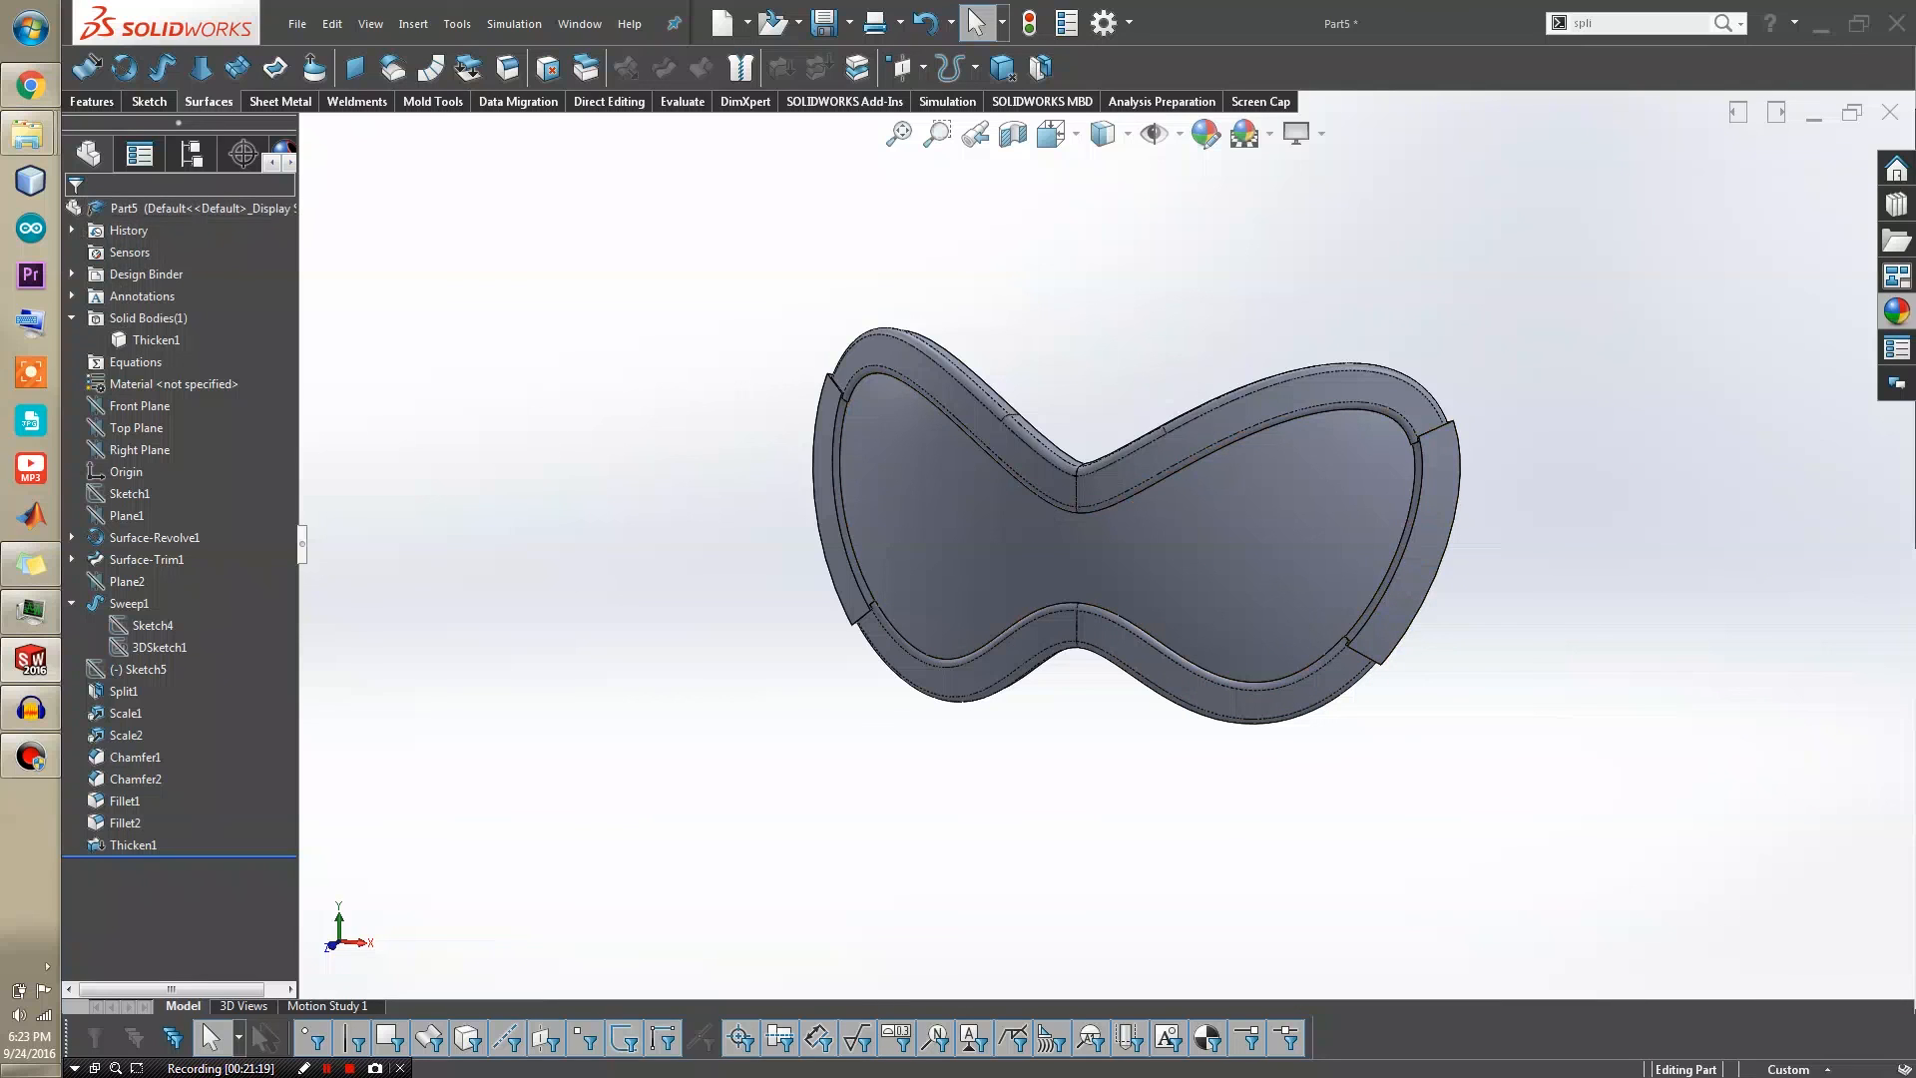
Apply the brown glass appearance from the gloss glass category to the whole part
right_click(146, 208)
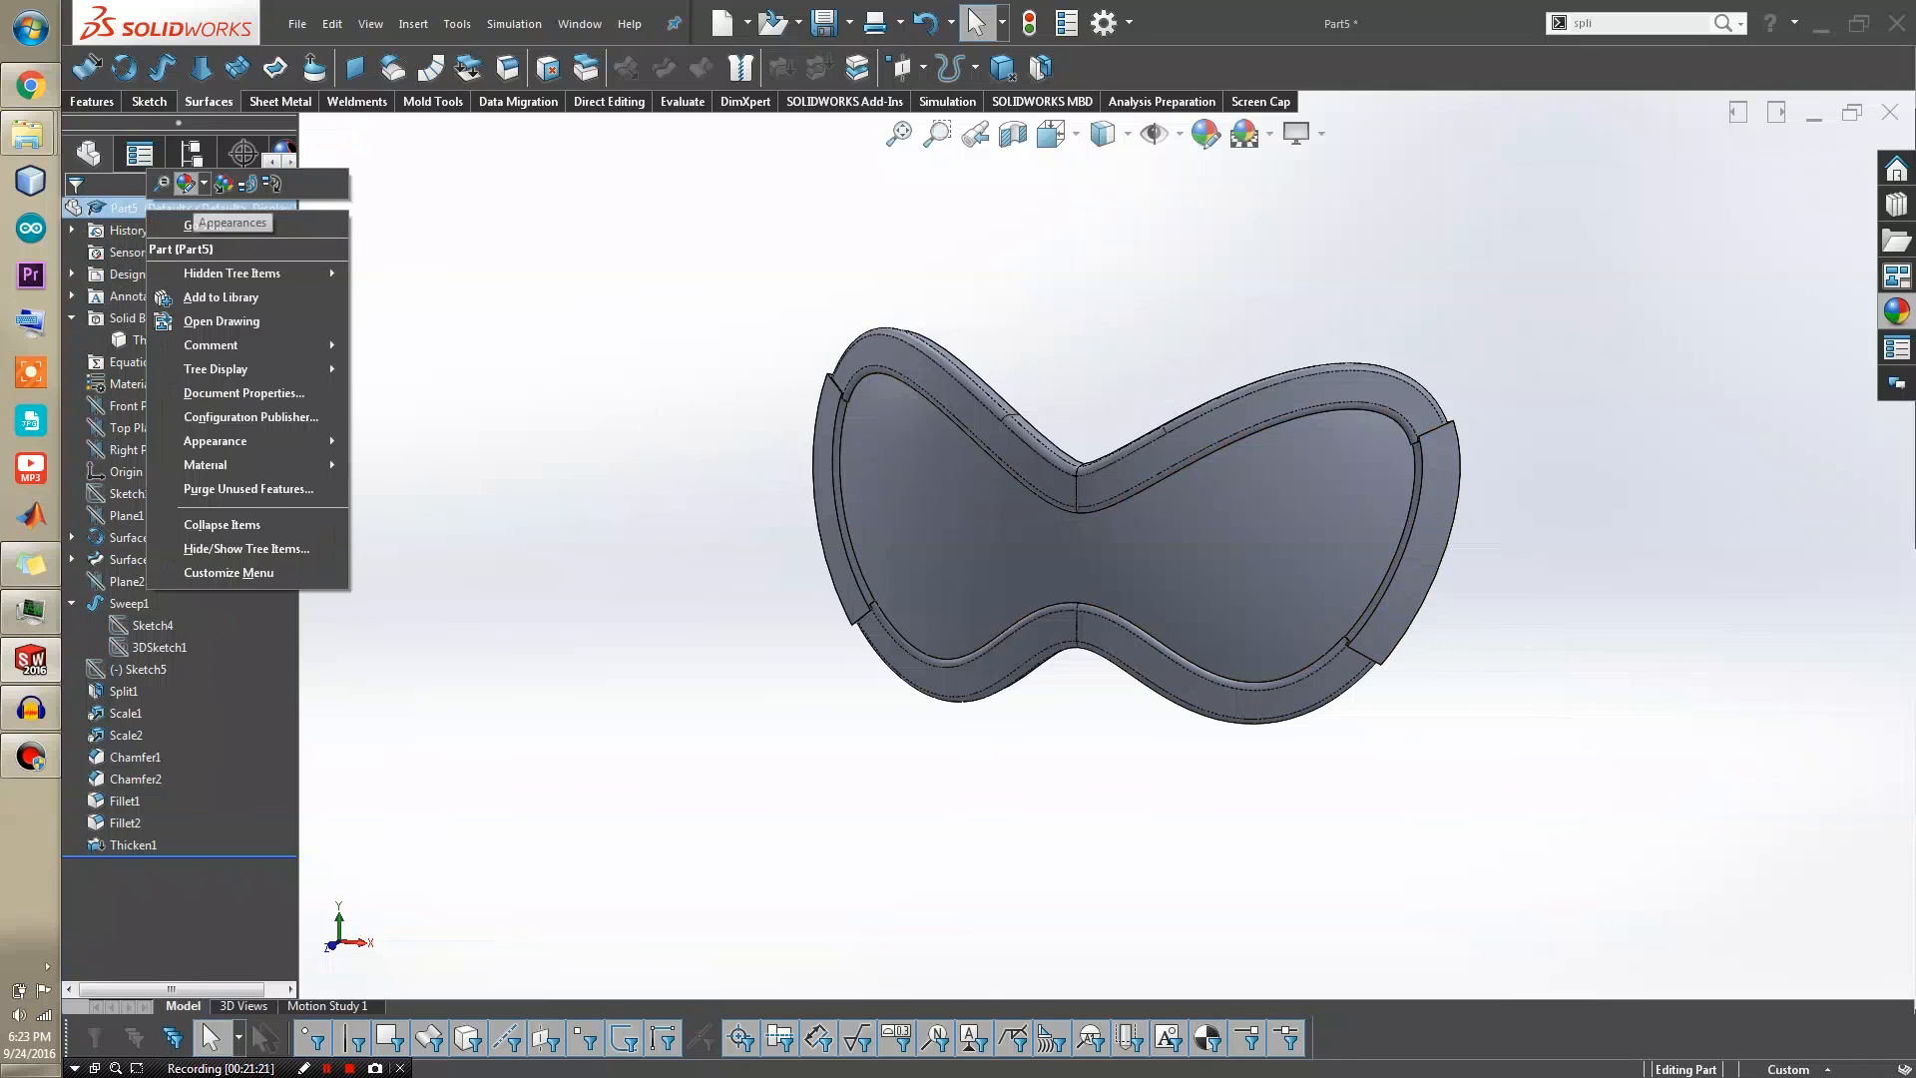
left_click(186, 184)
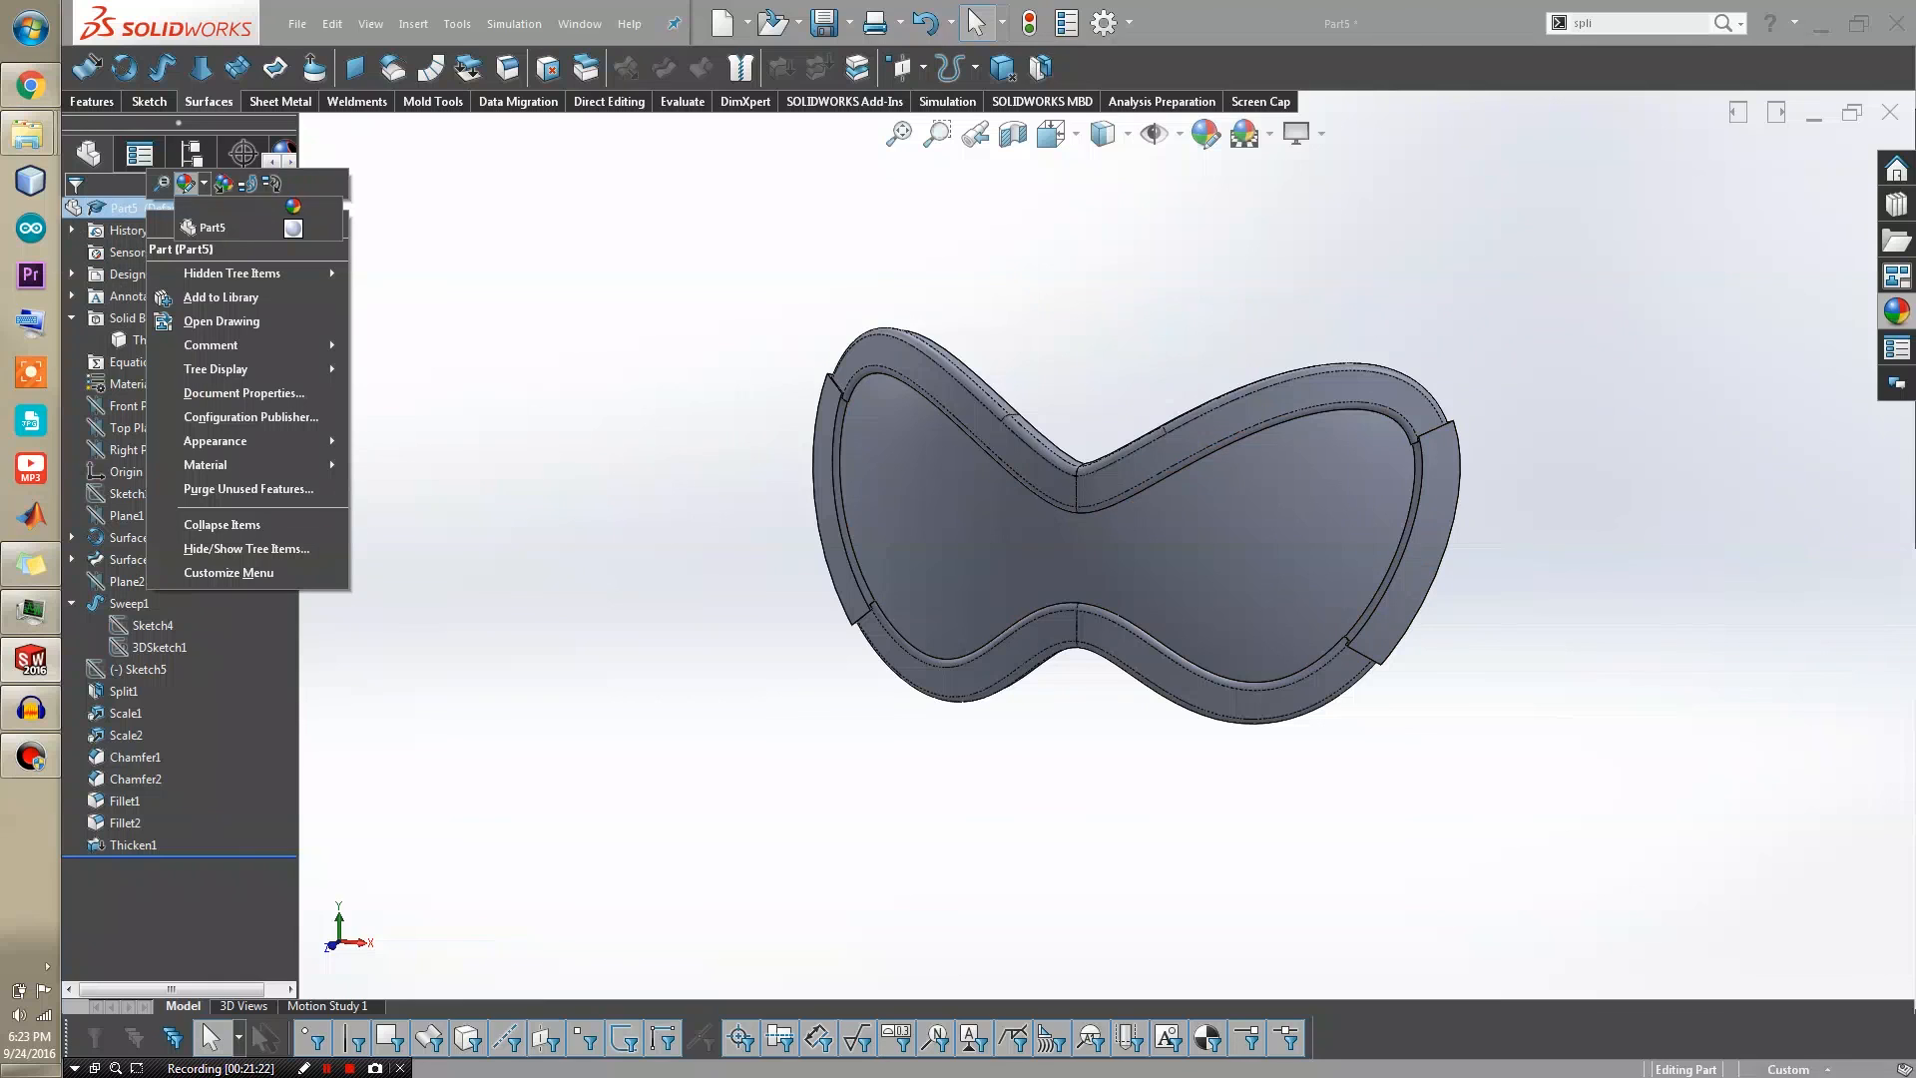
left_click(212, 227)
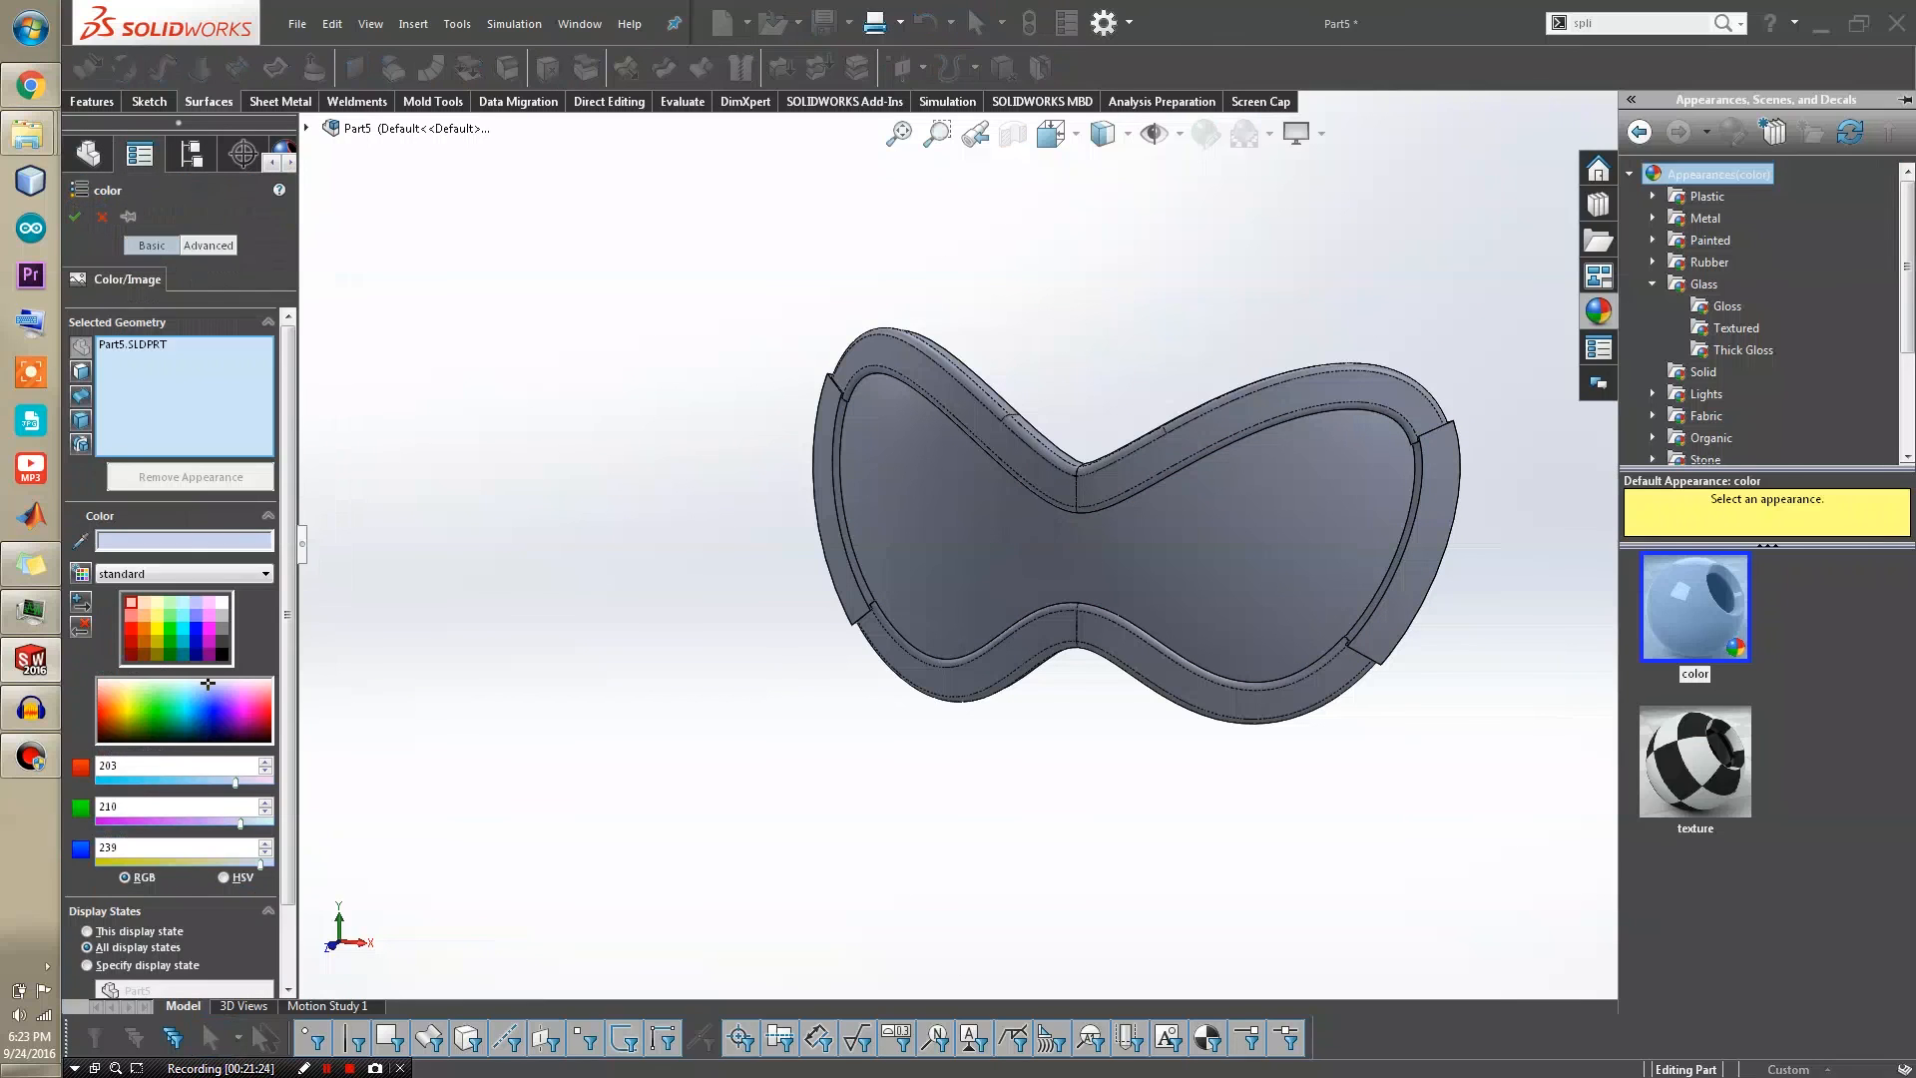
left_click(1726, 306)
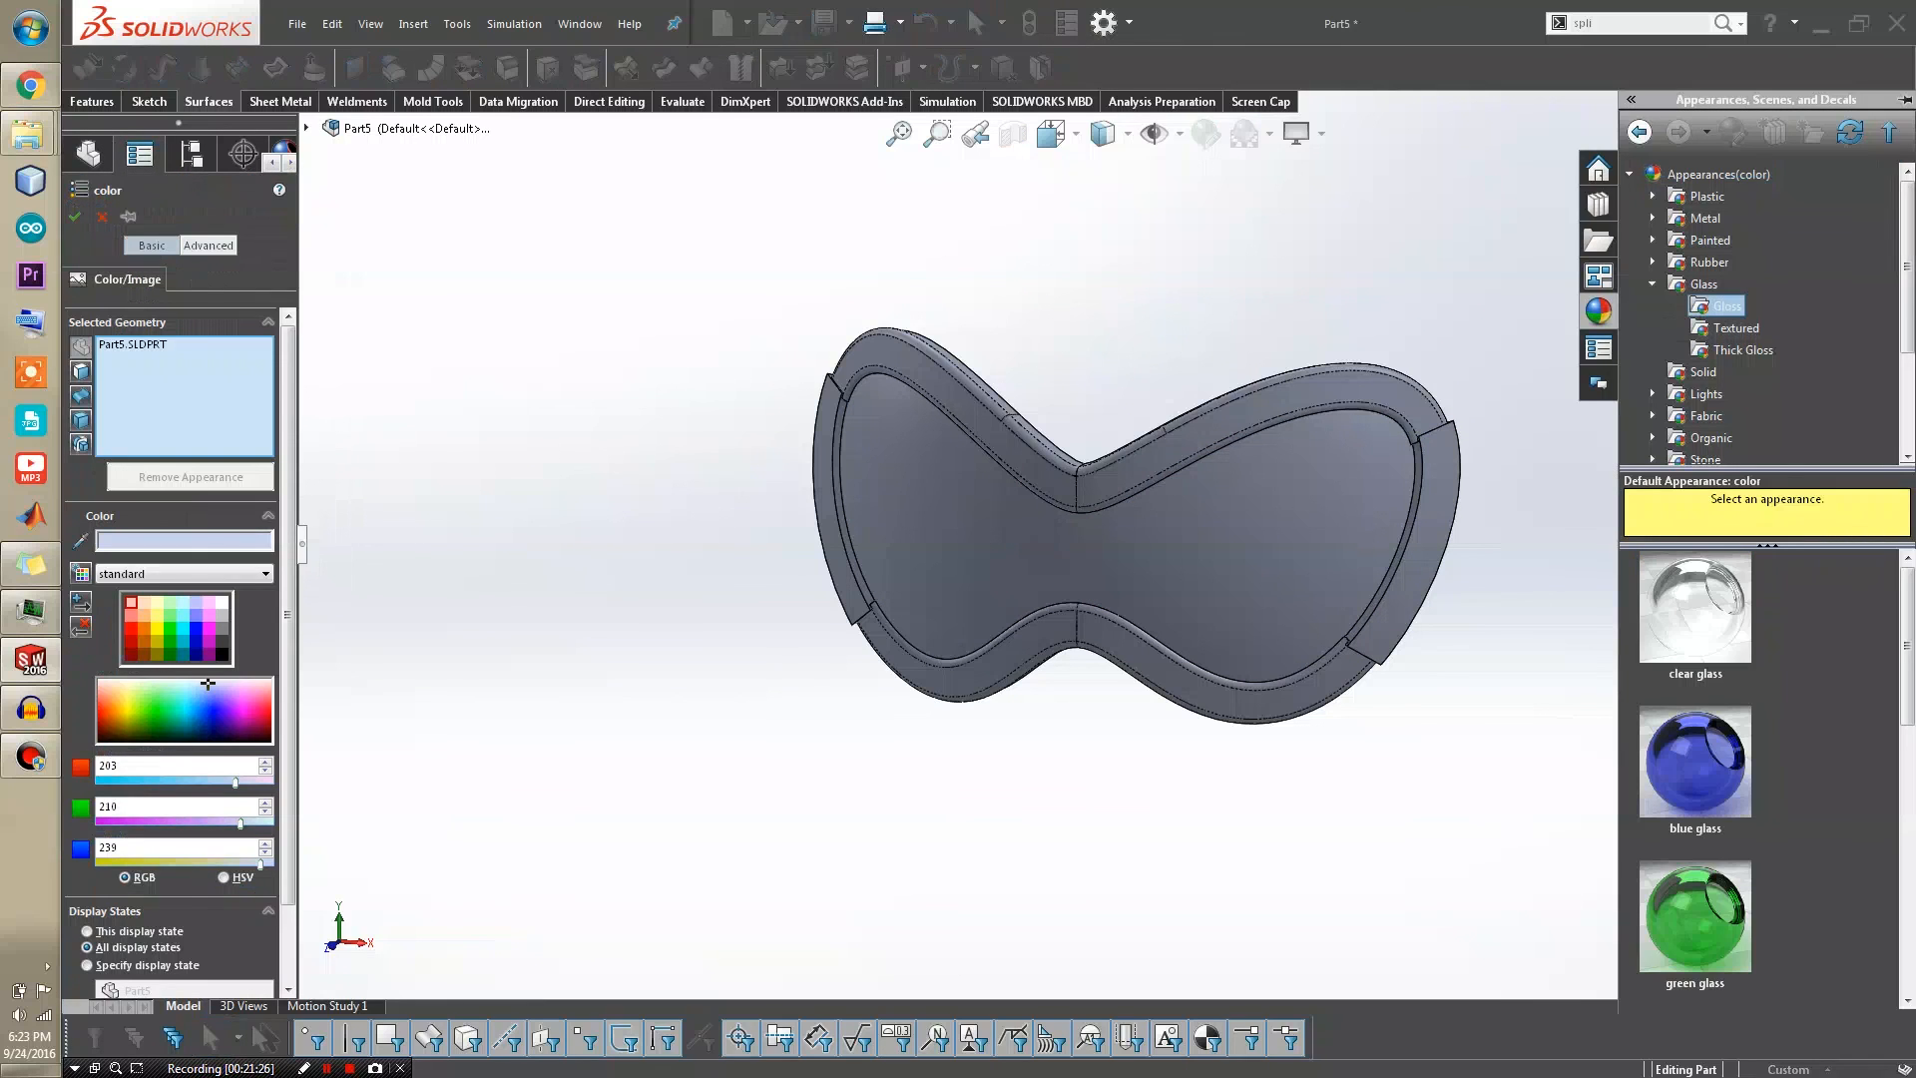
scroll(1694, 768, "down", 5)
left_click(1695, 609)
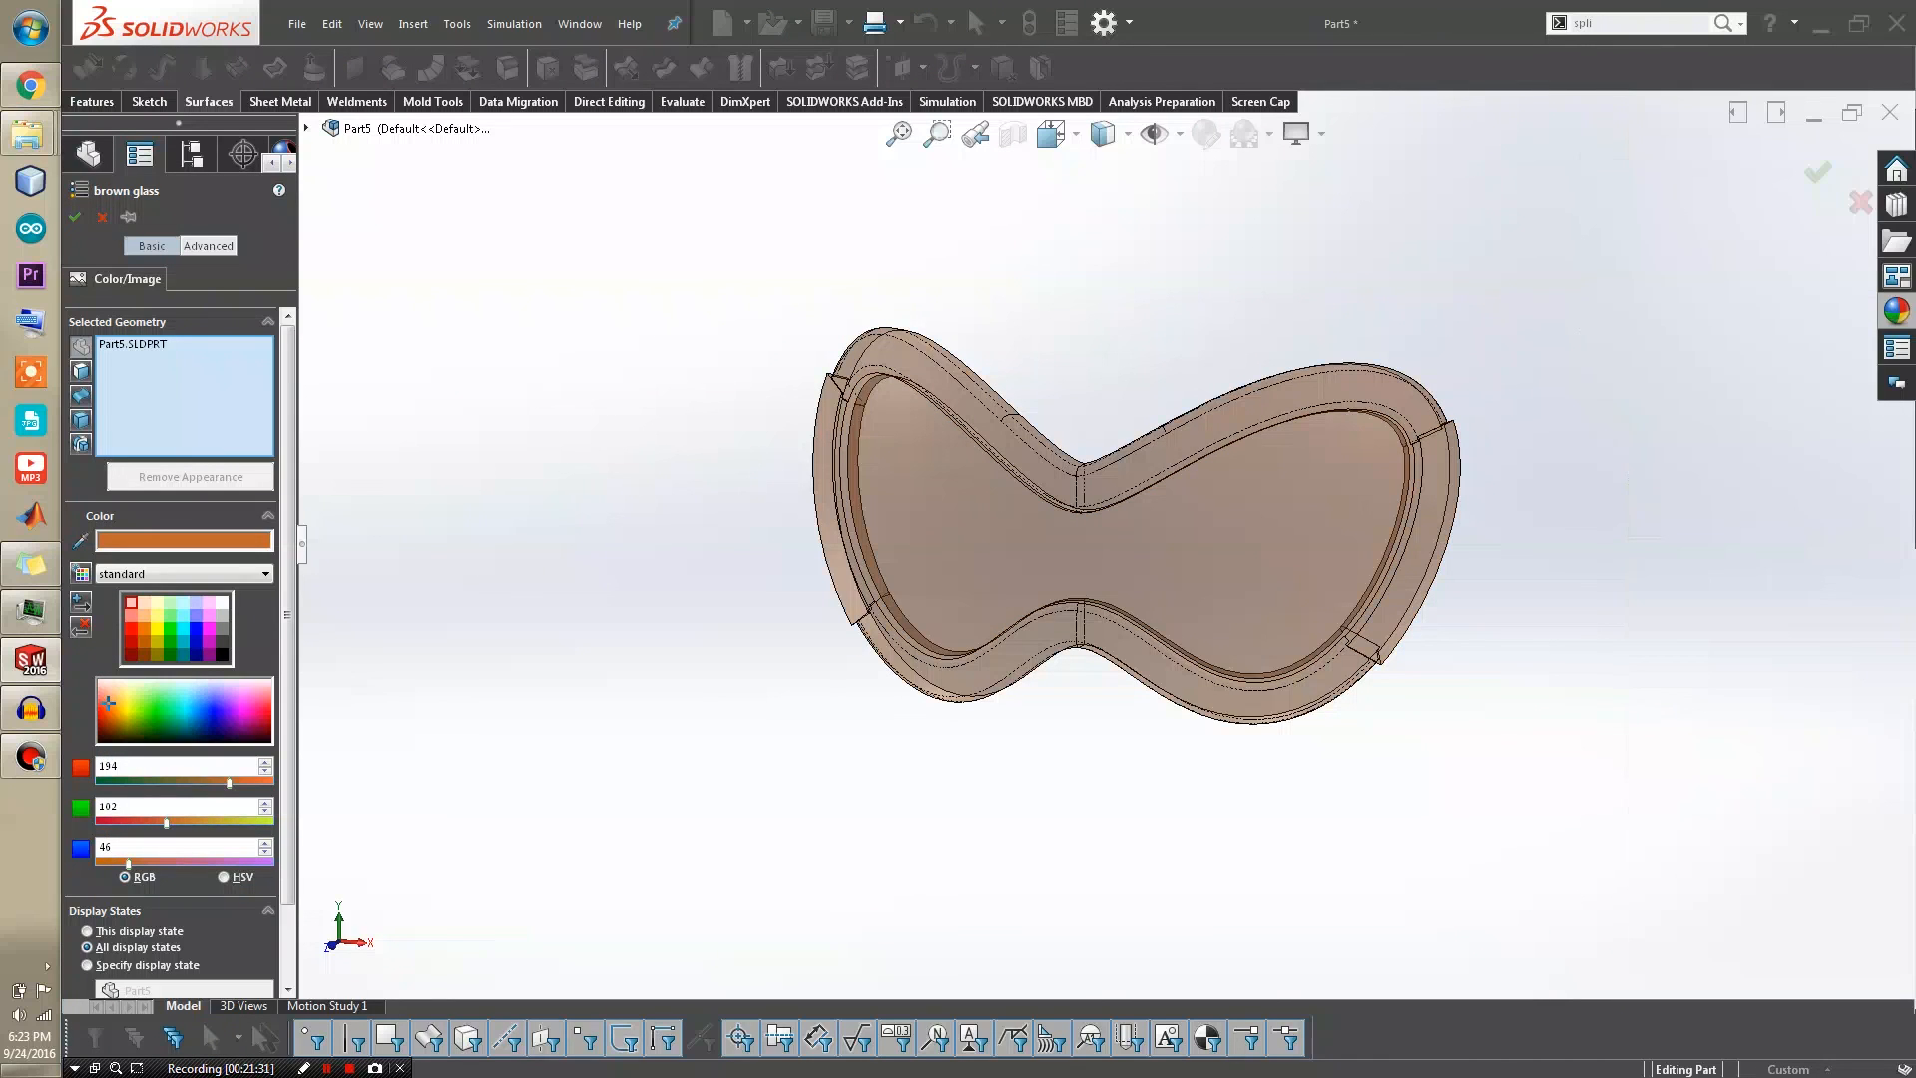
left_click(75, 217)
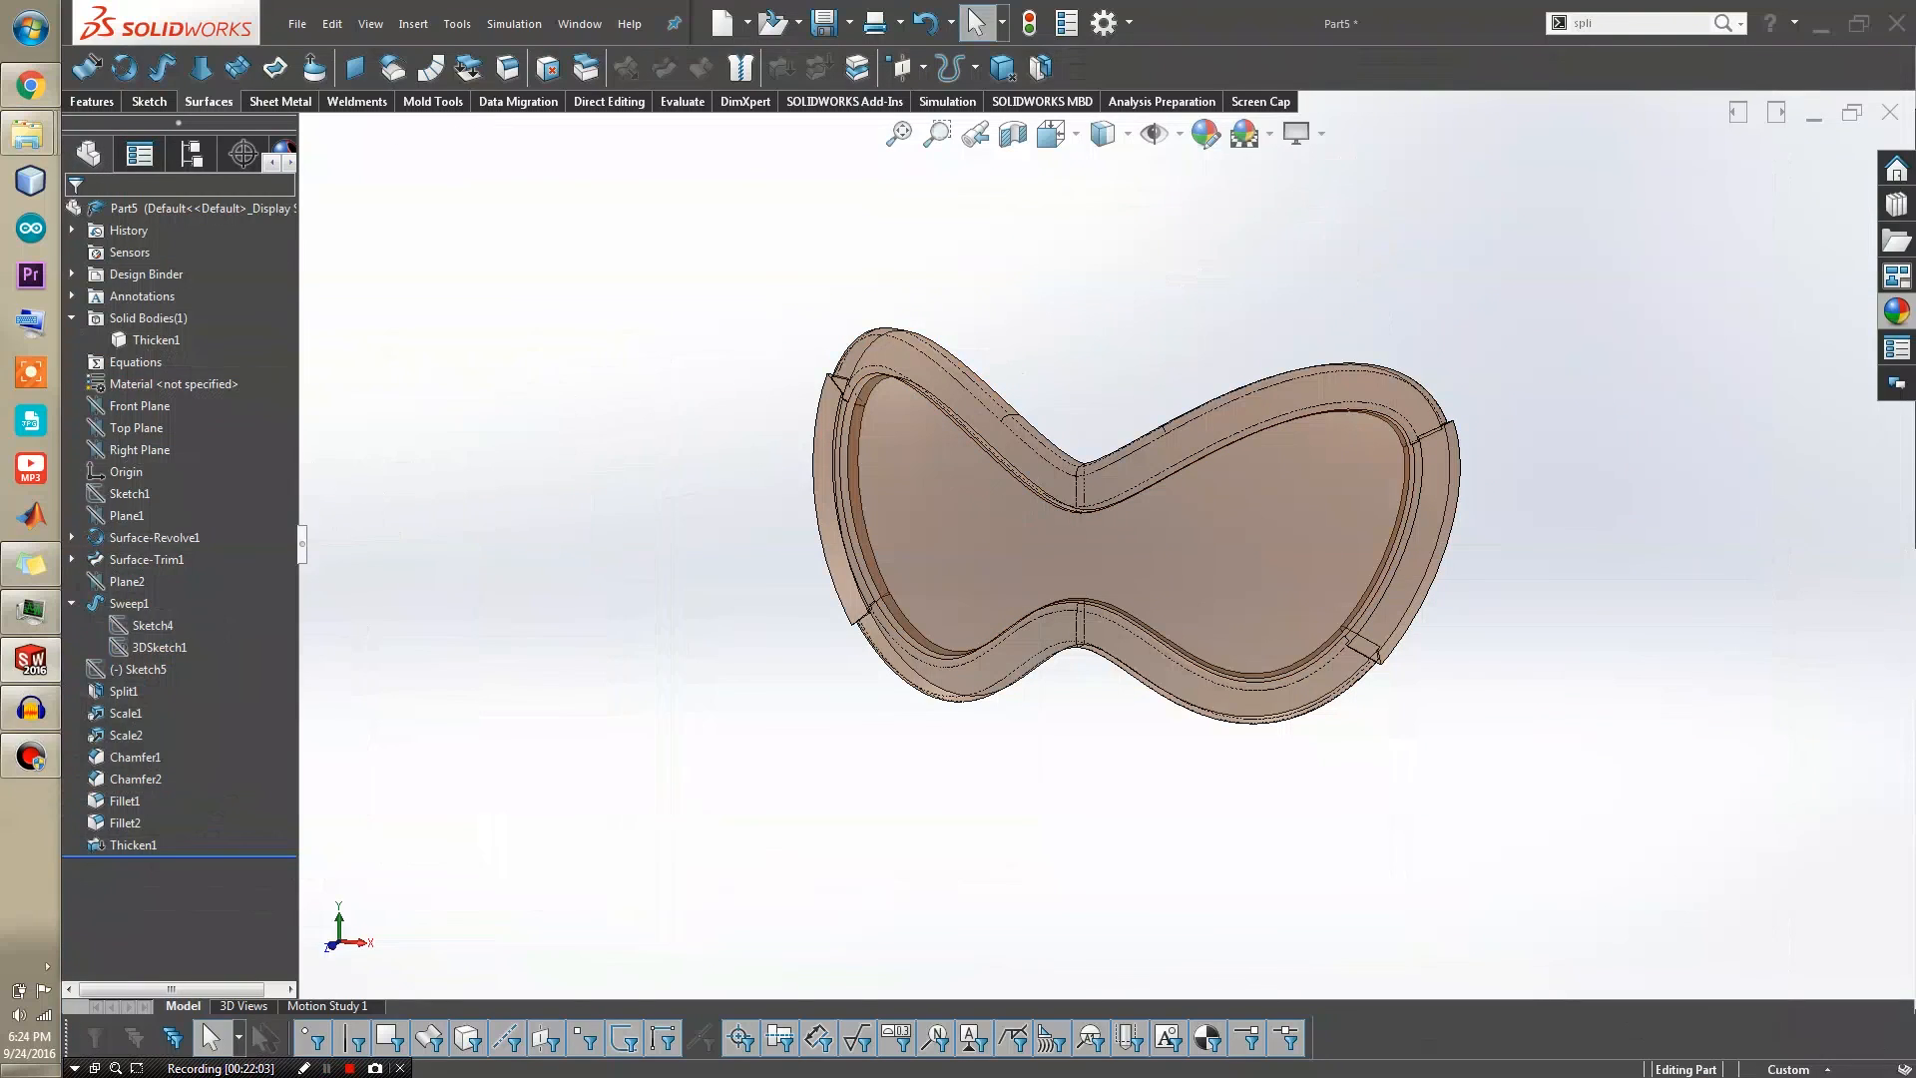
Edit the lens thicken feature so its result is not merged with the frame bodies
left_click(134, 845)
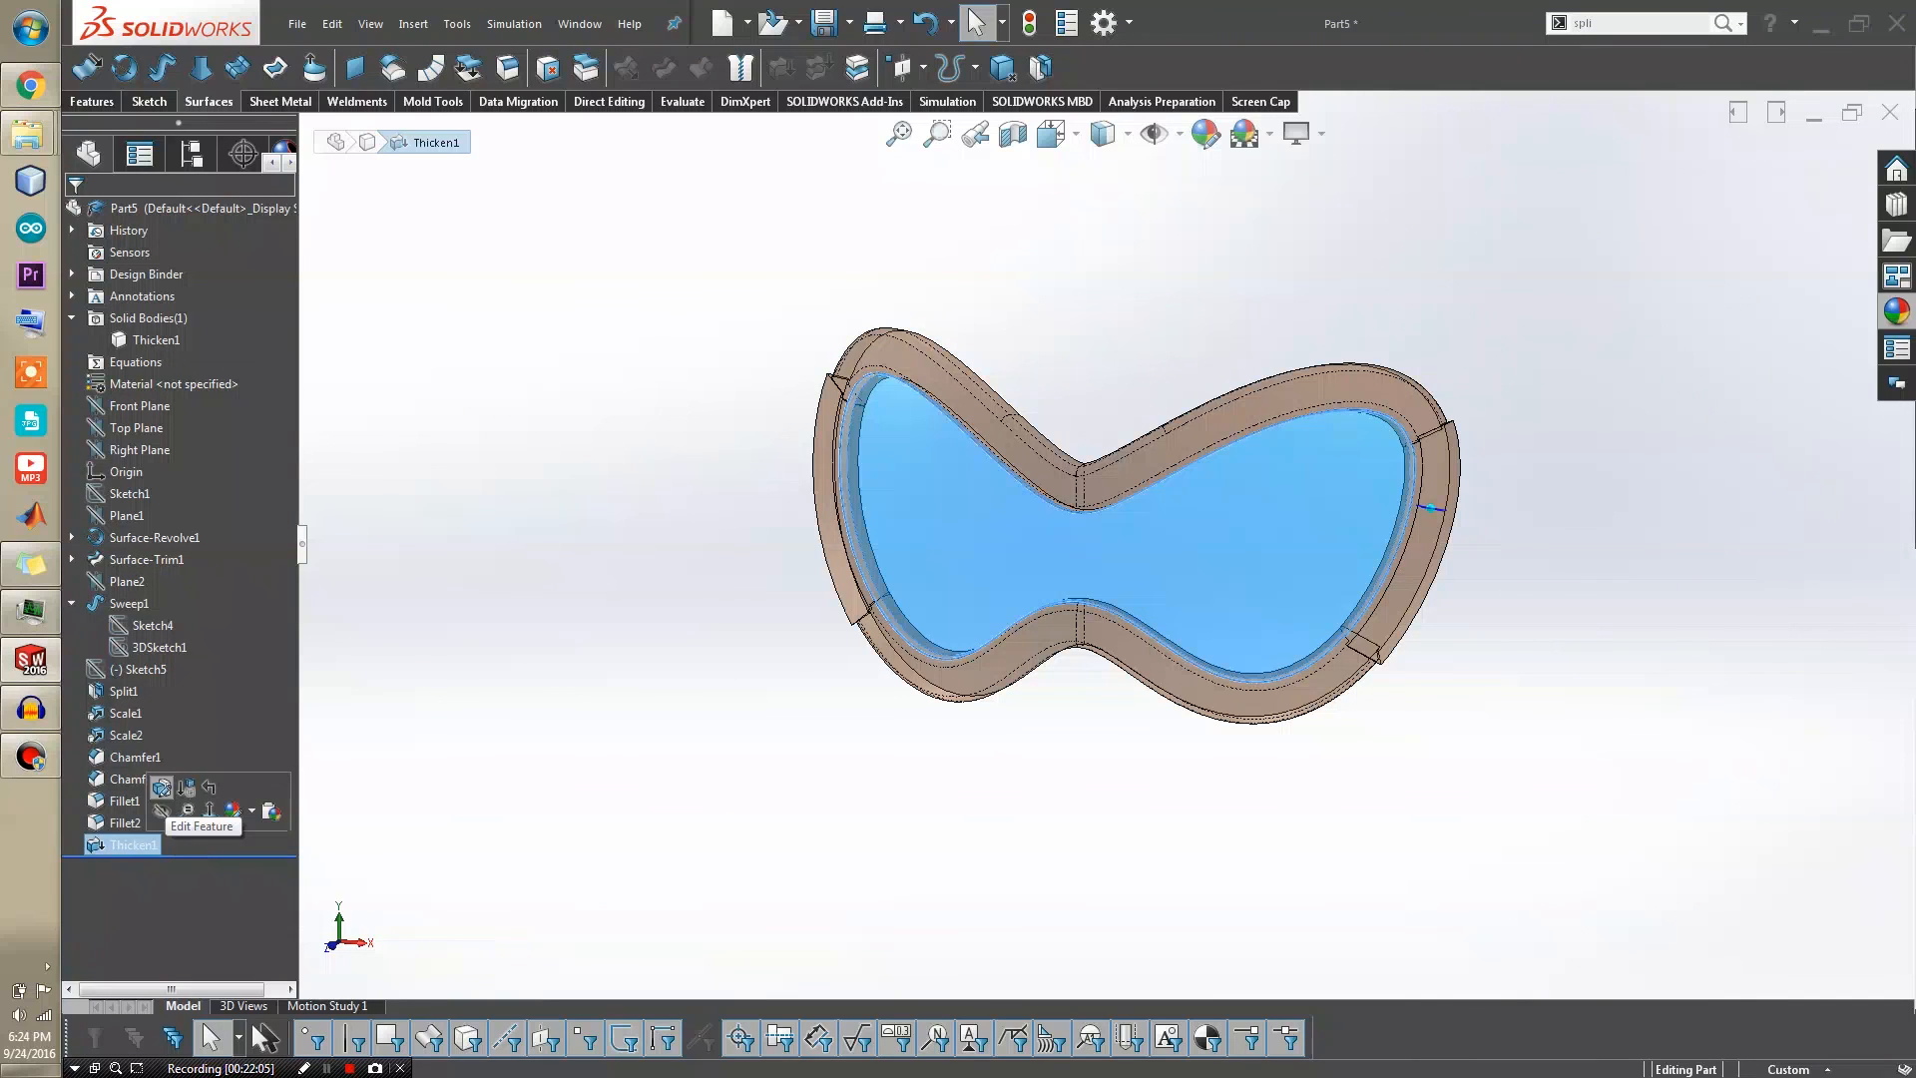
left_click(162, 787)
left_click(105, 382)
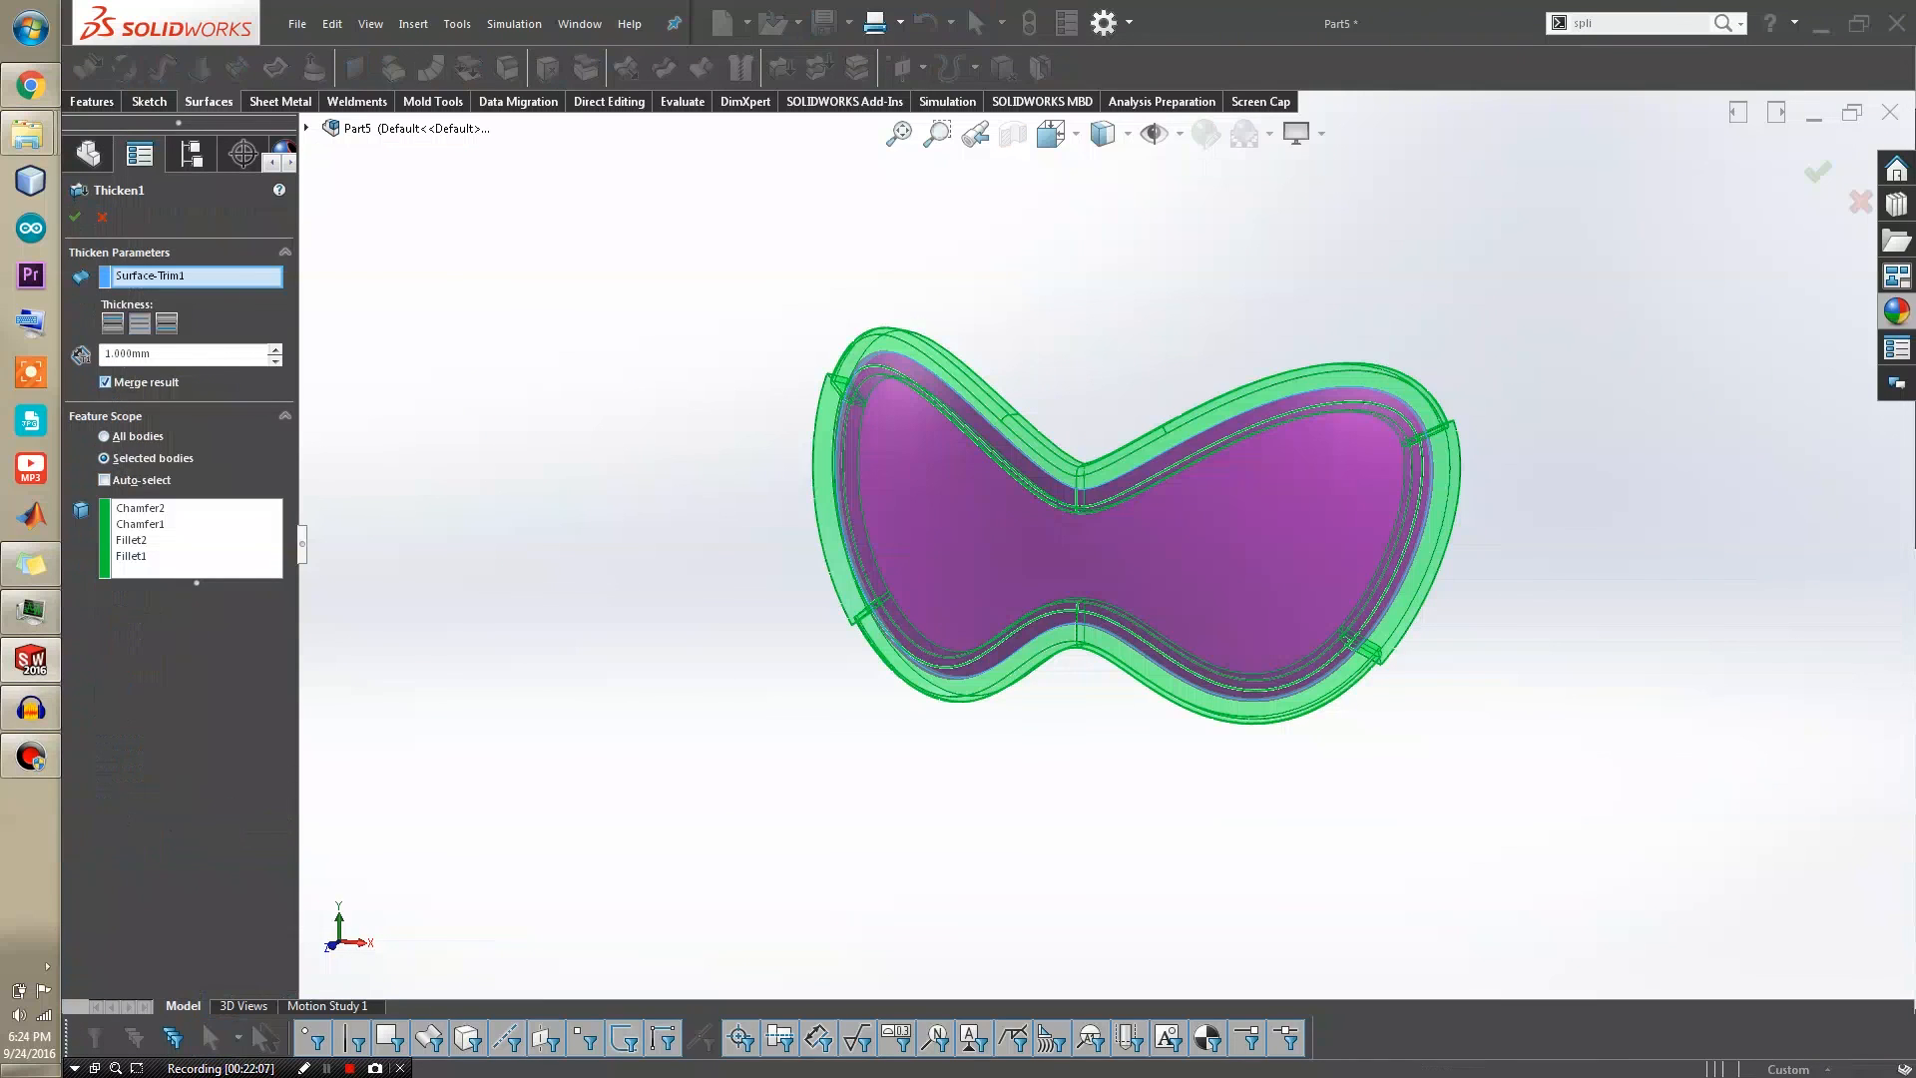
left_click(75, 216)
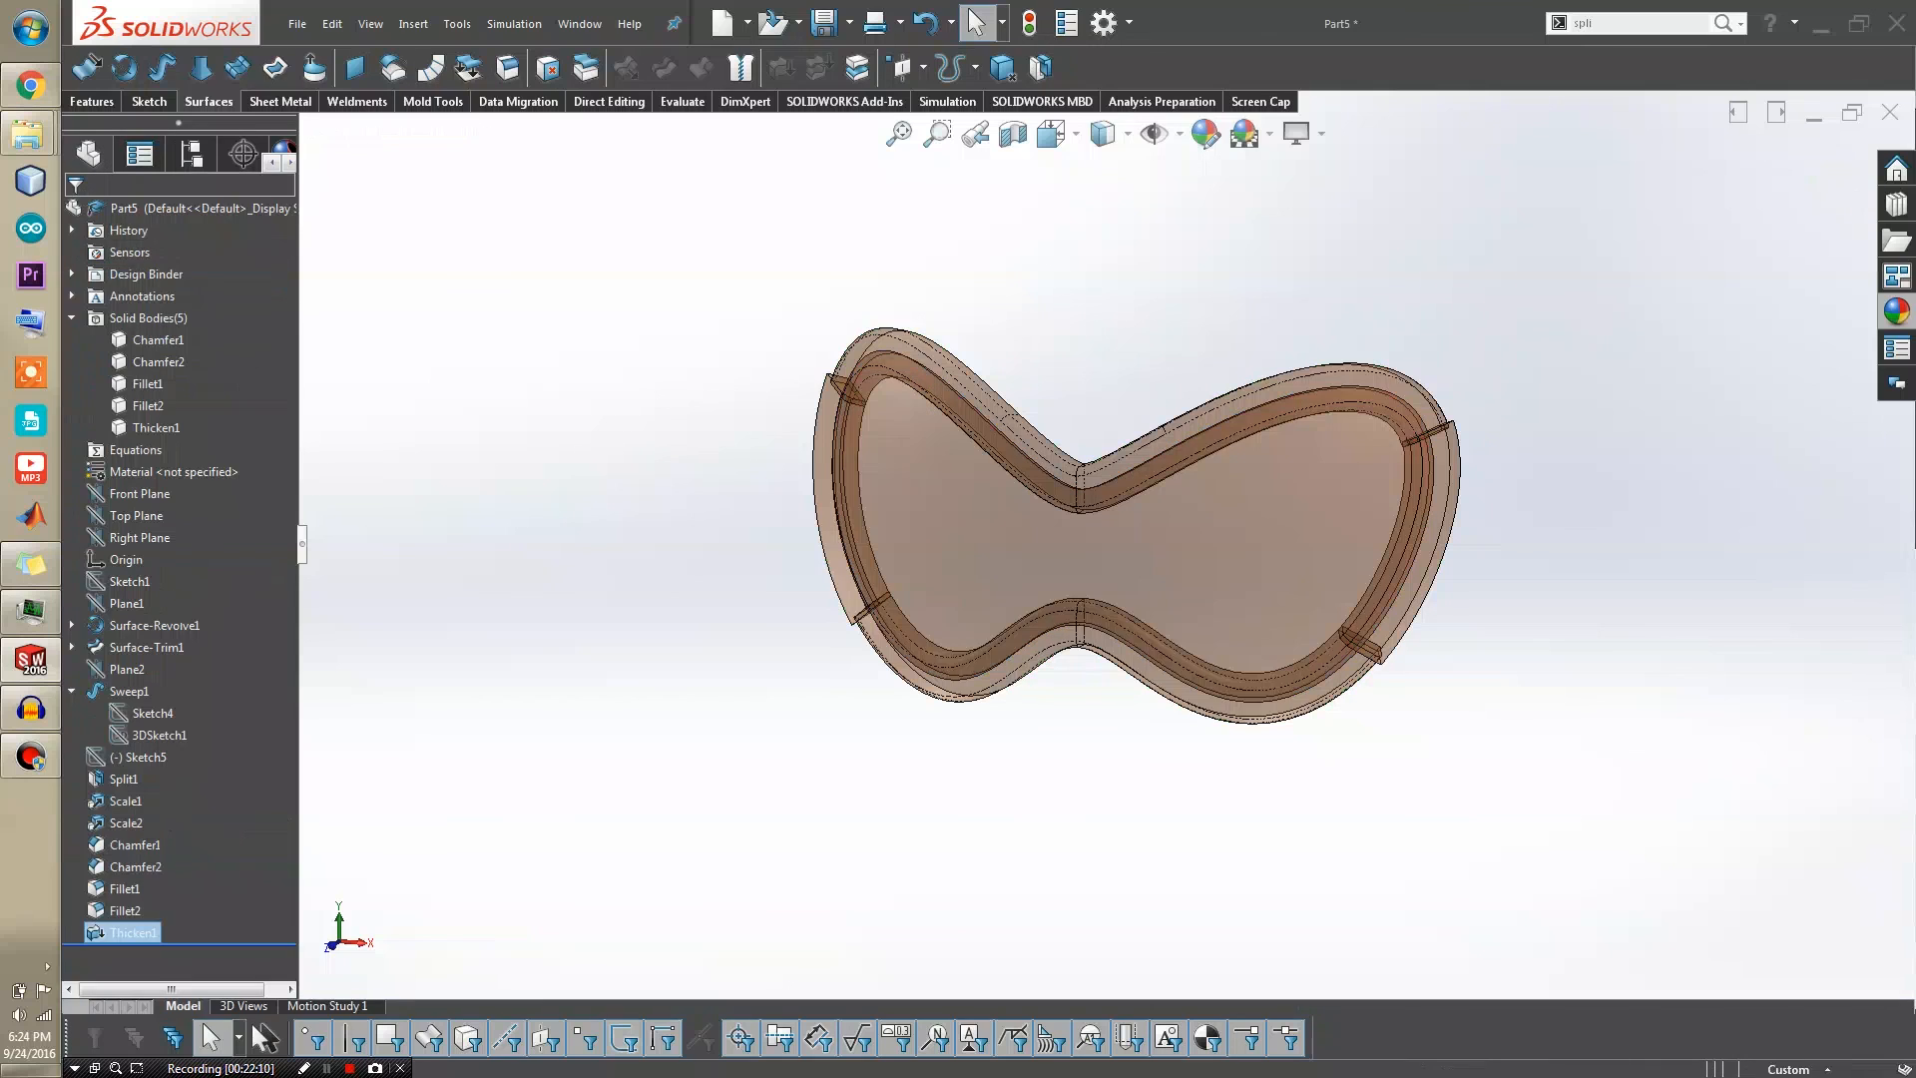
Color the two chamfered side segment bodies of the goggle frame black
scroll(1092, 558, "down", 2)
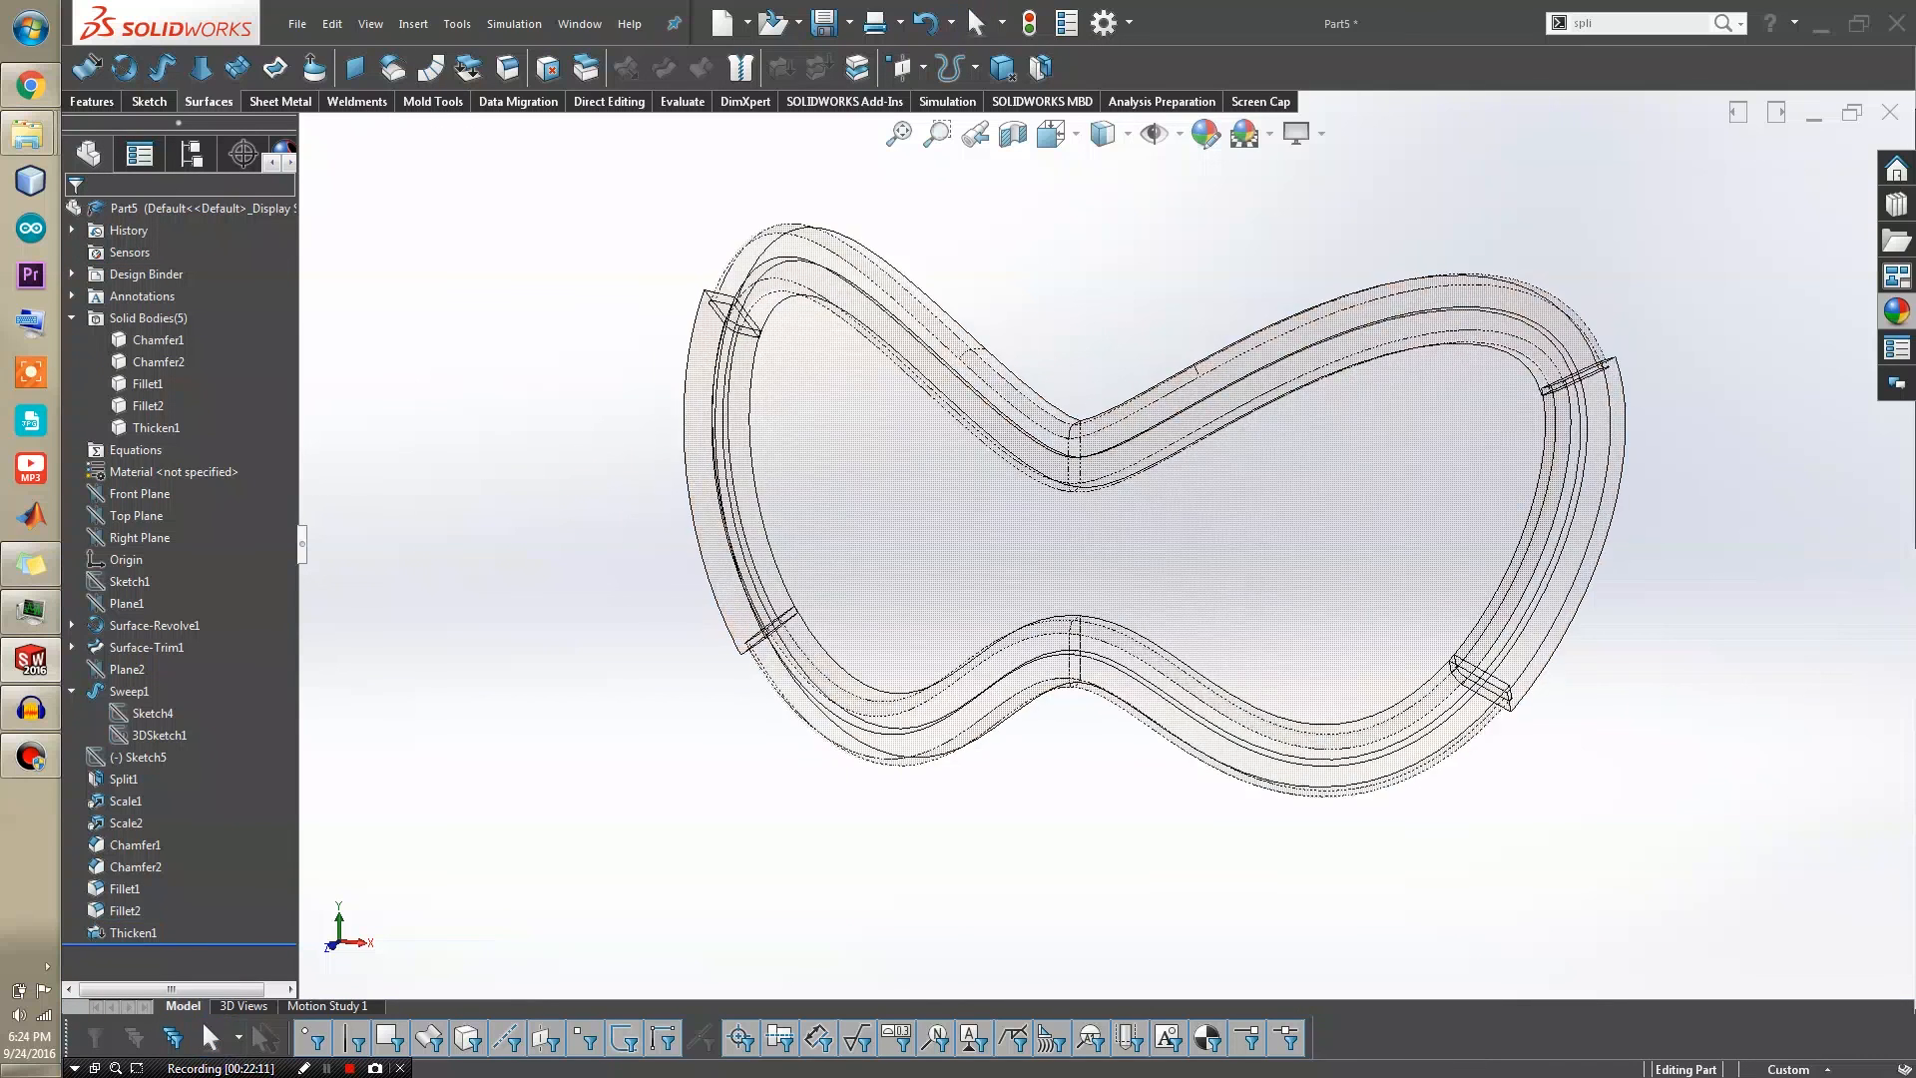
middle_click_drag(1093, 558, 1127, 531)
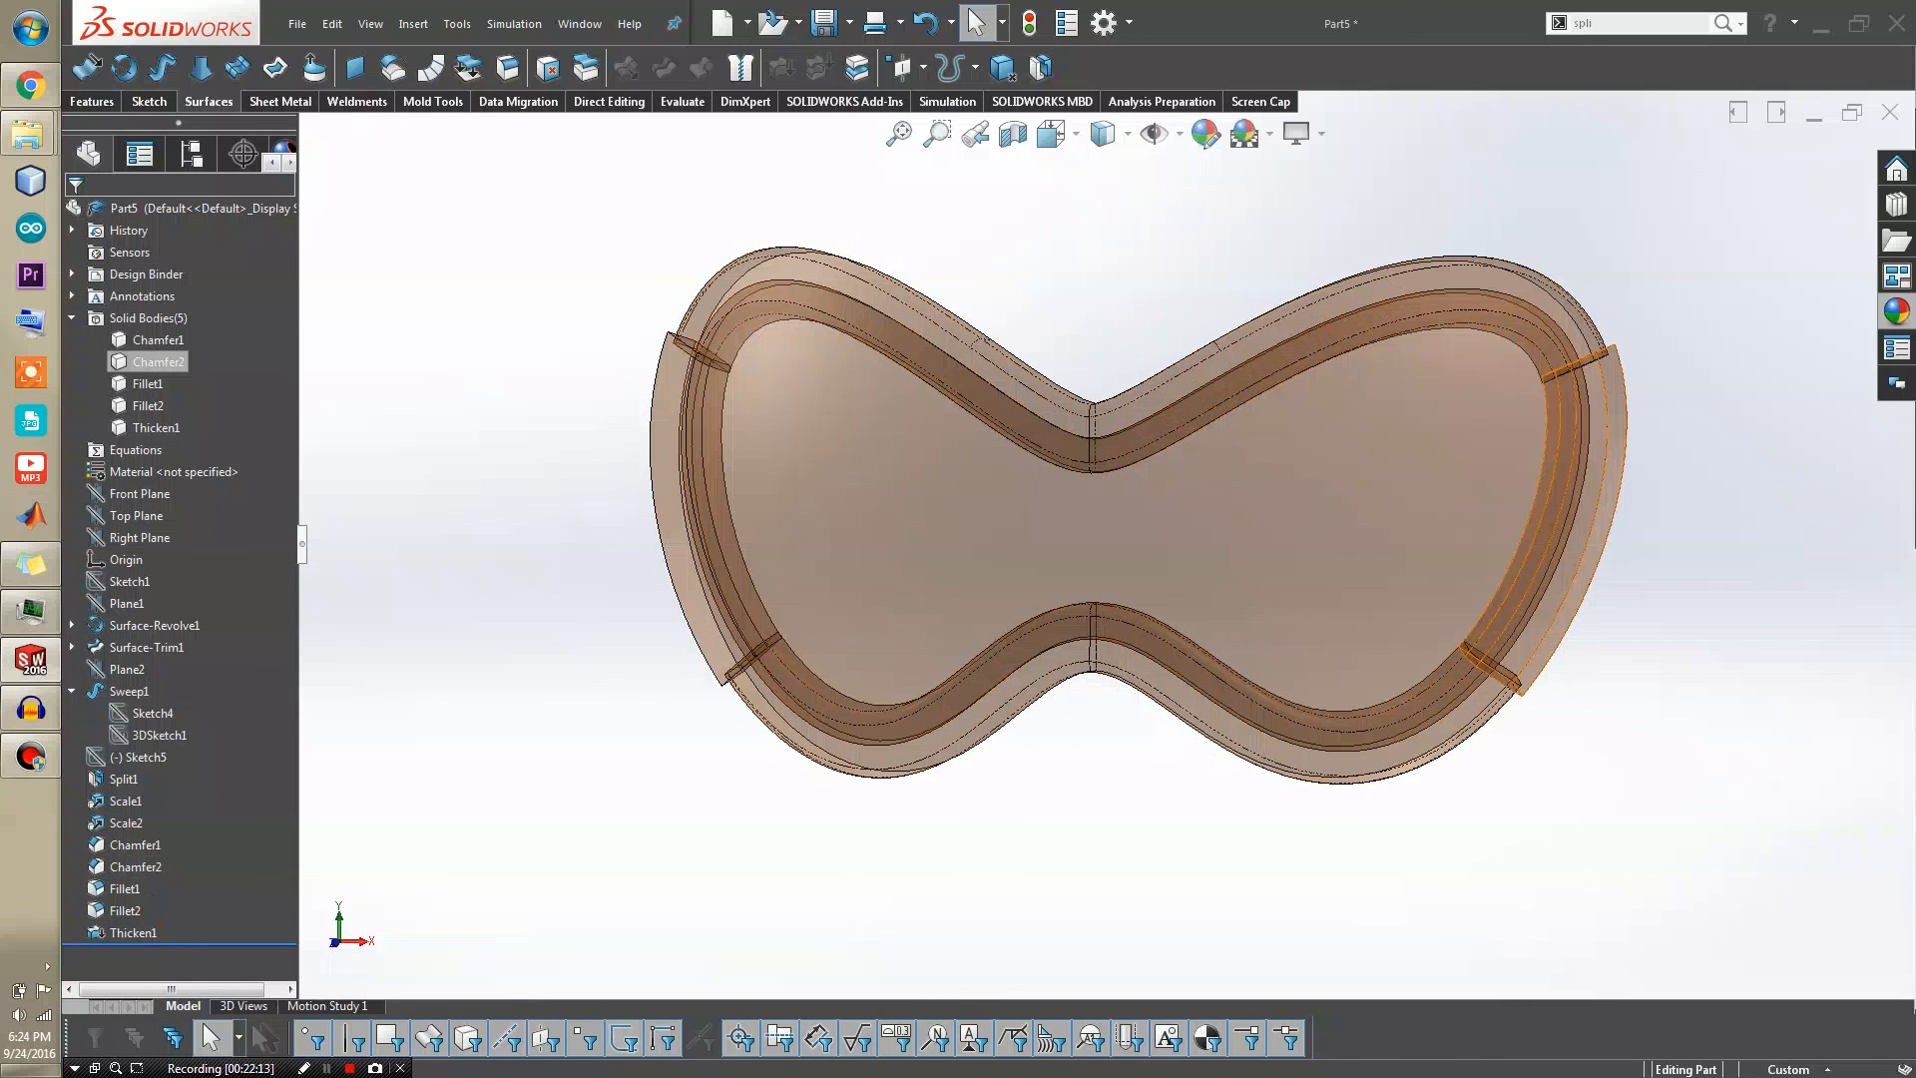
left_click(156, 339)
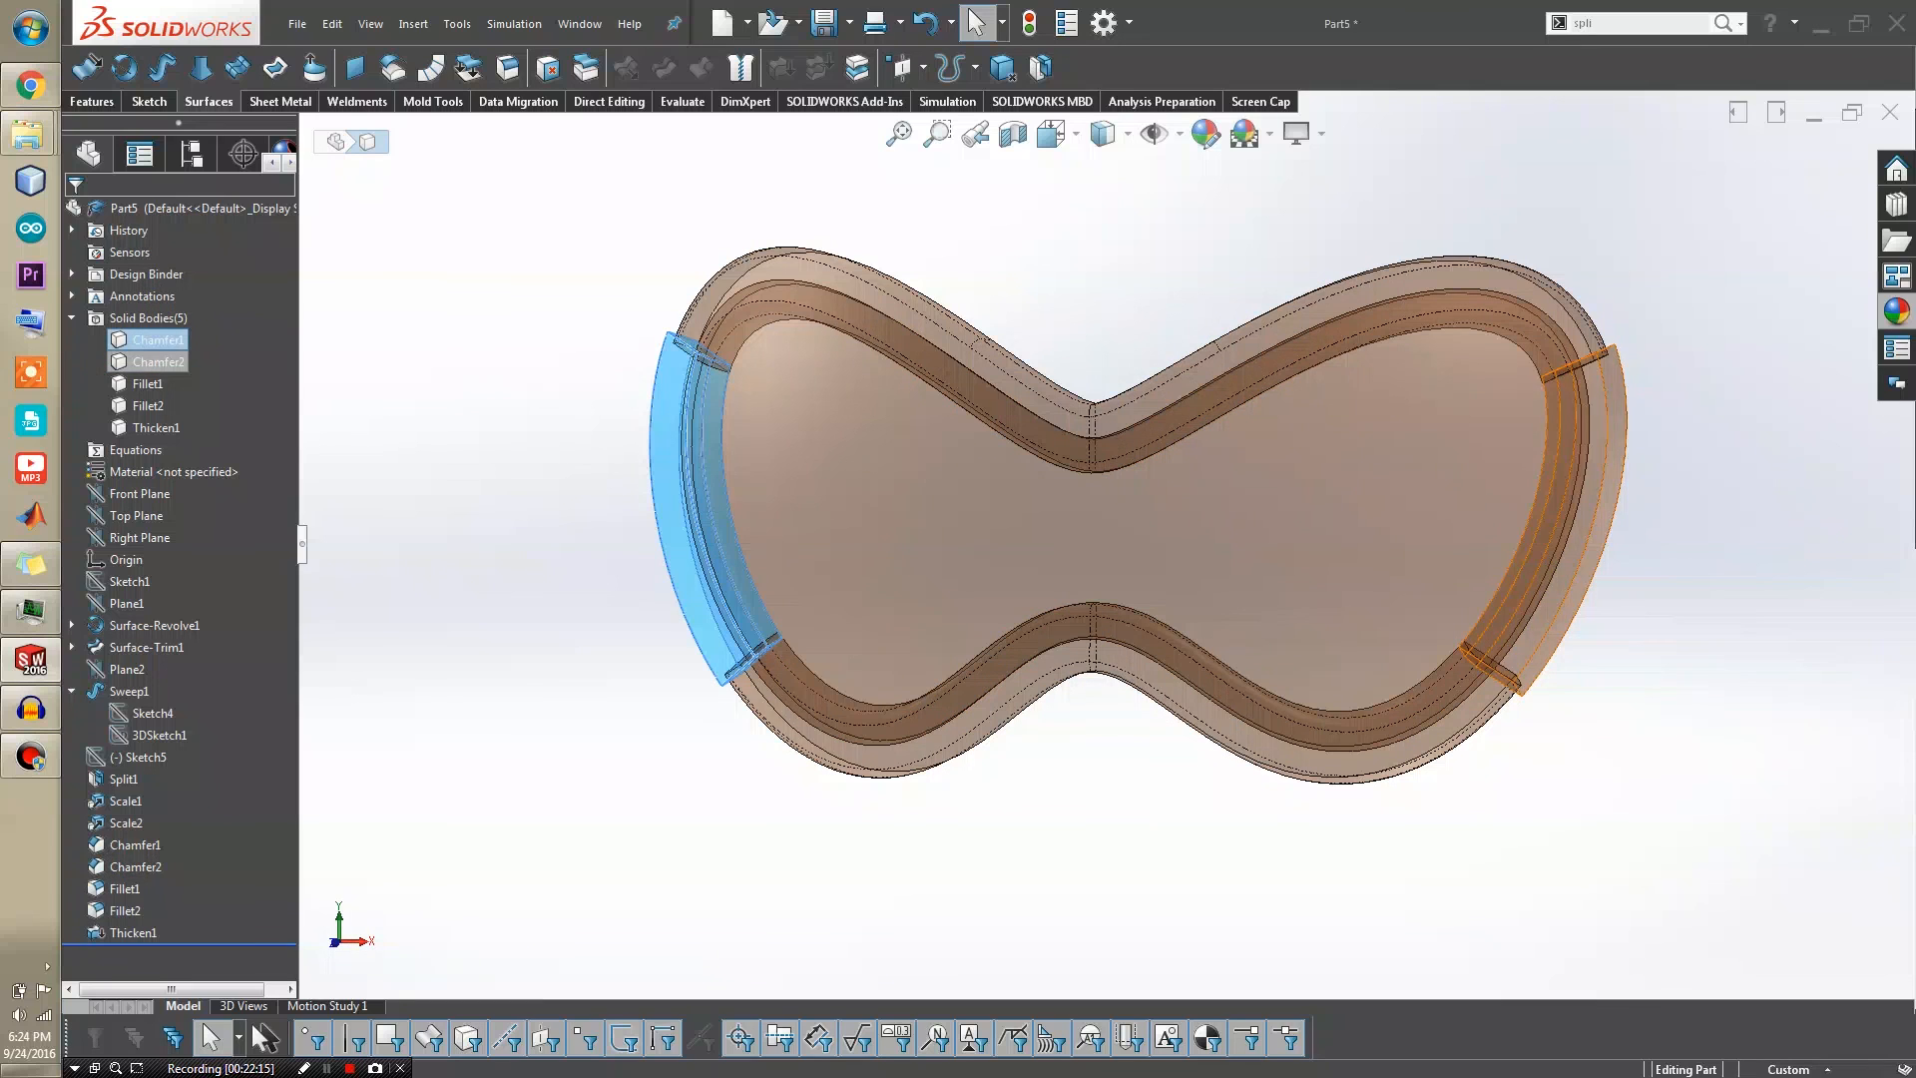
left_click(158, 361, "ctrl")
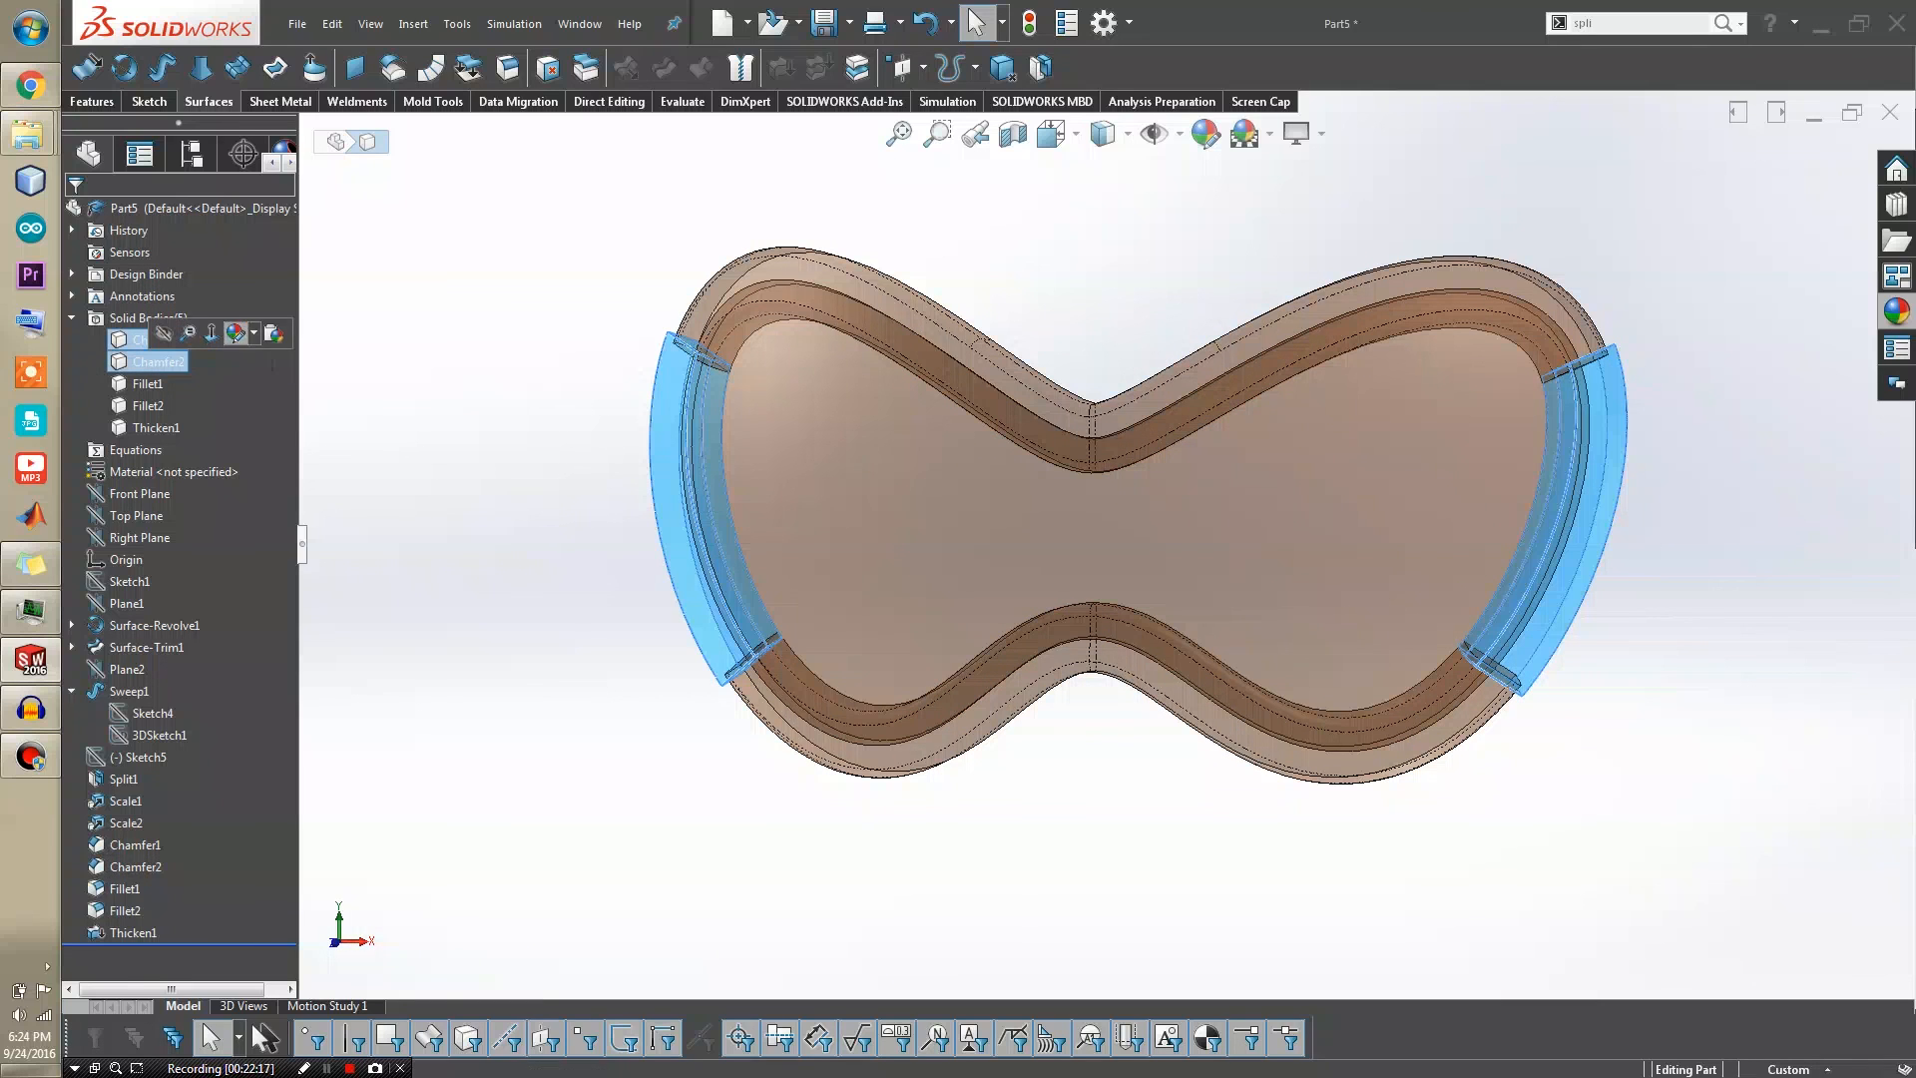
left_click(236, 332)
left_click(263, 376)
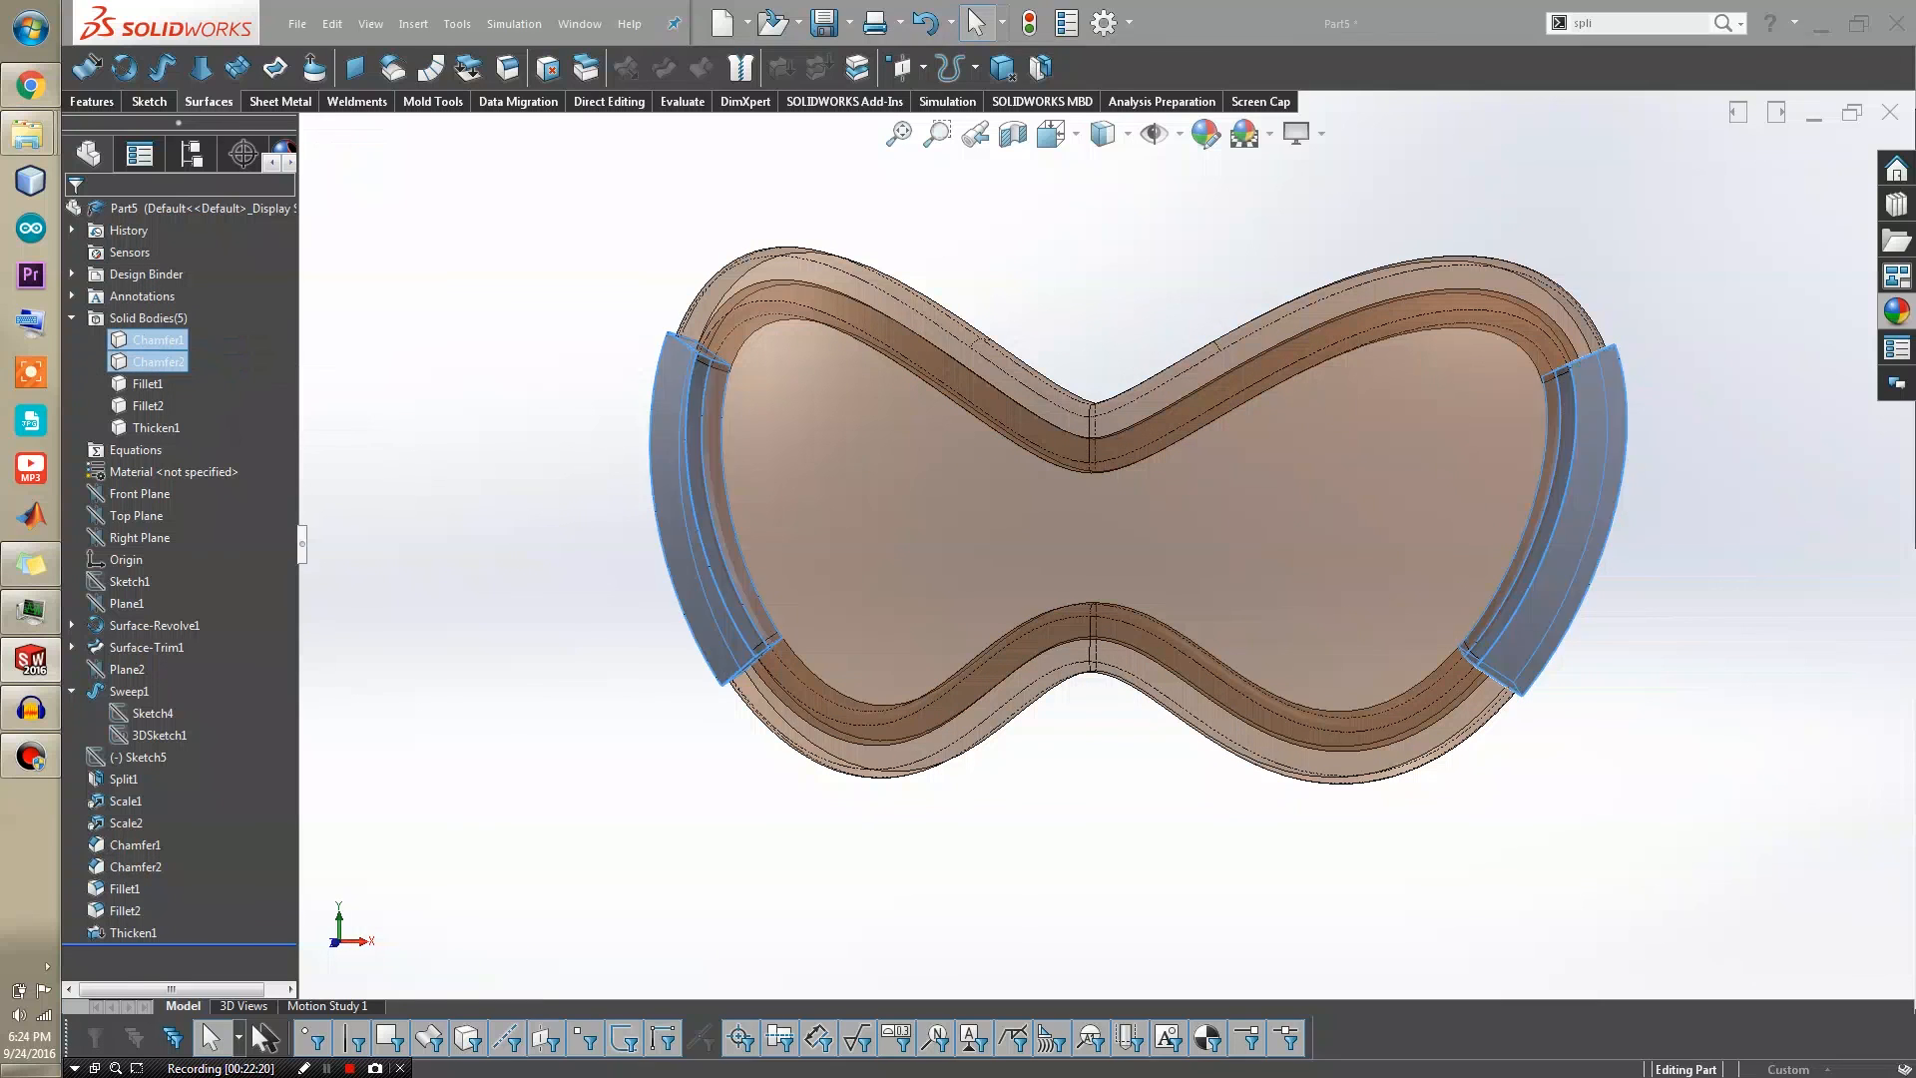
left_click(222, 654)
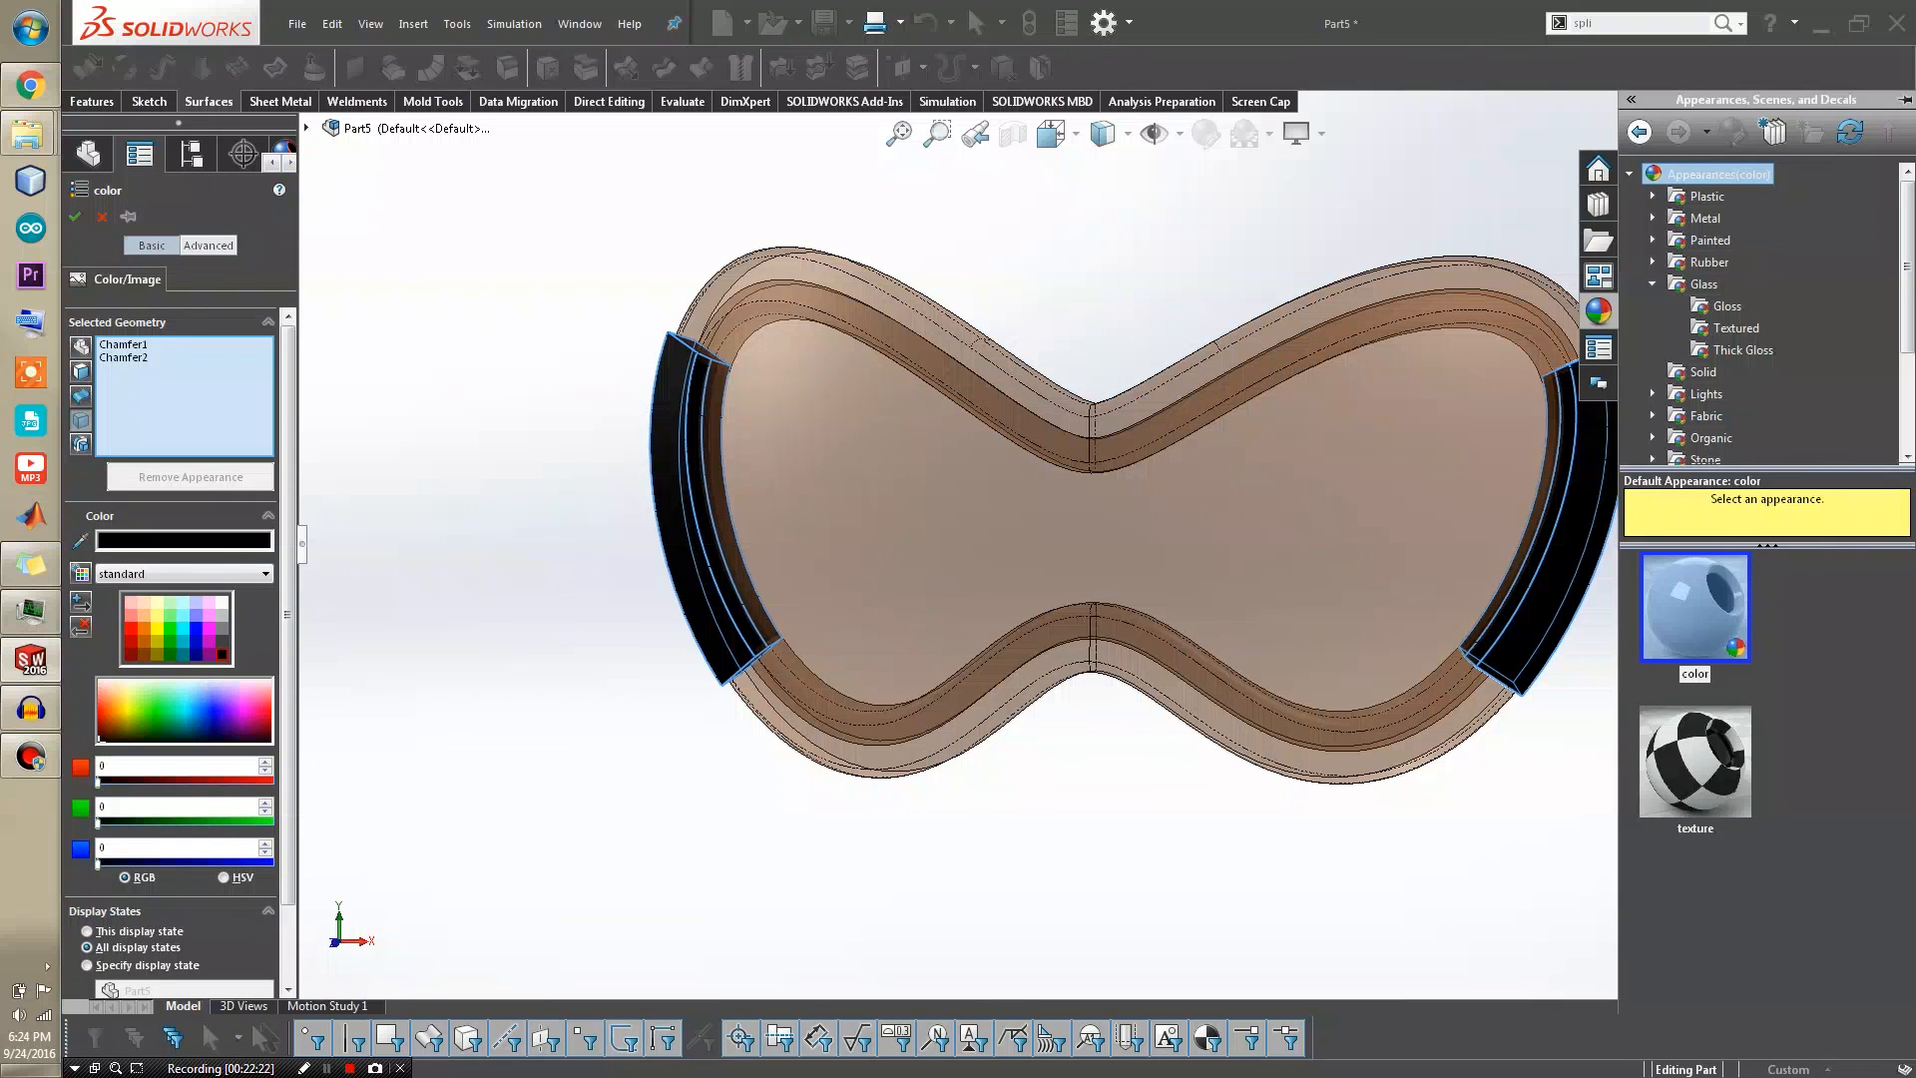
left_click(75, 215)
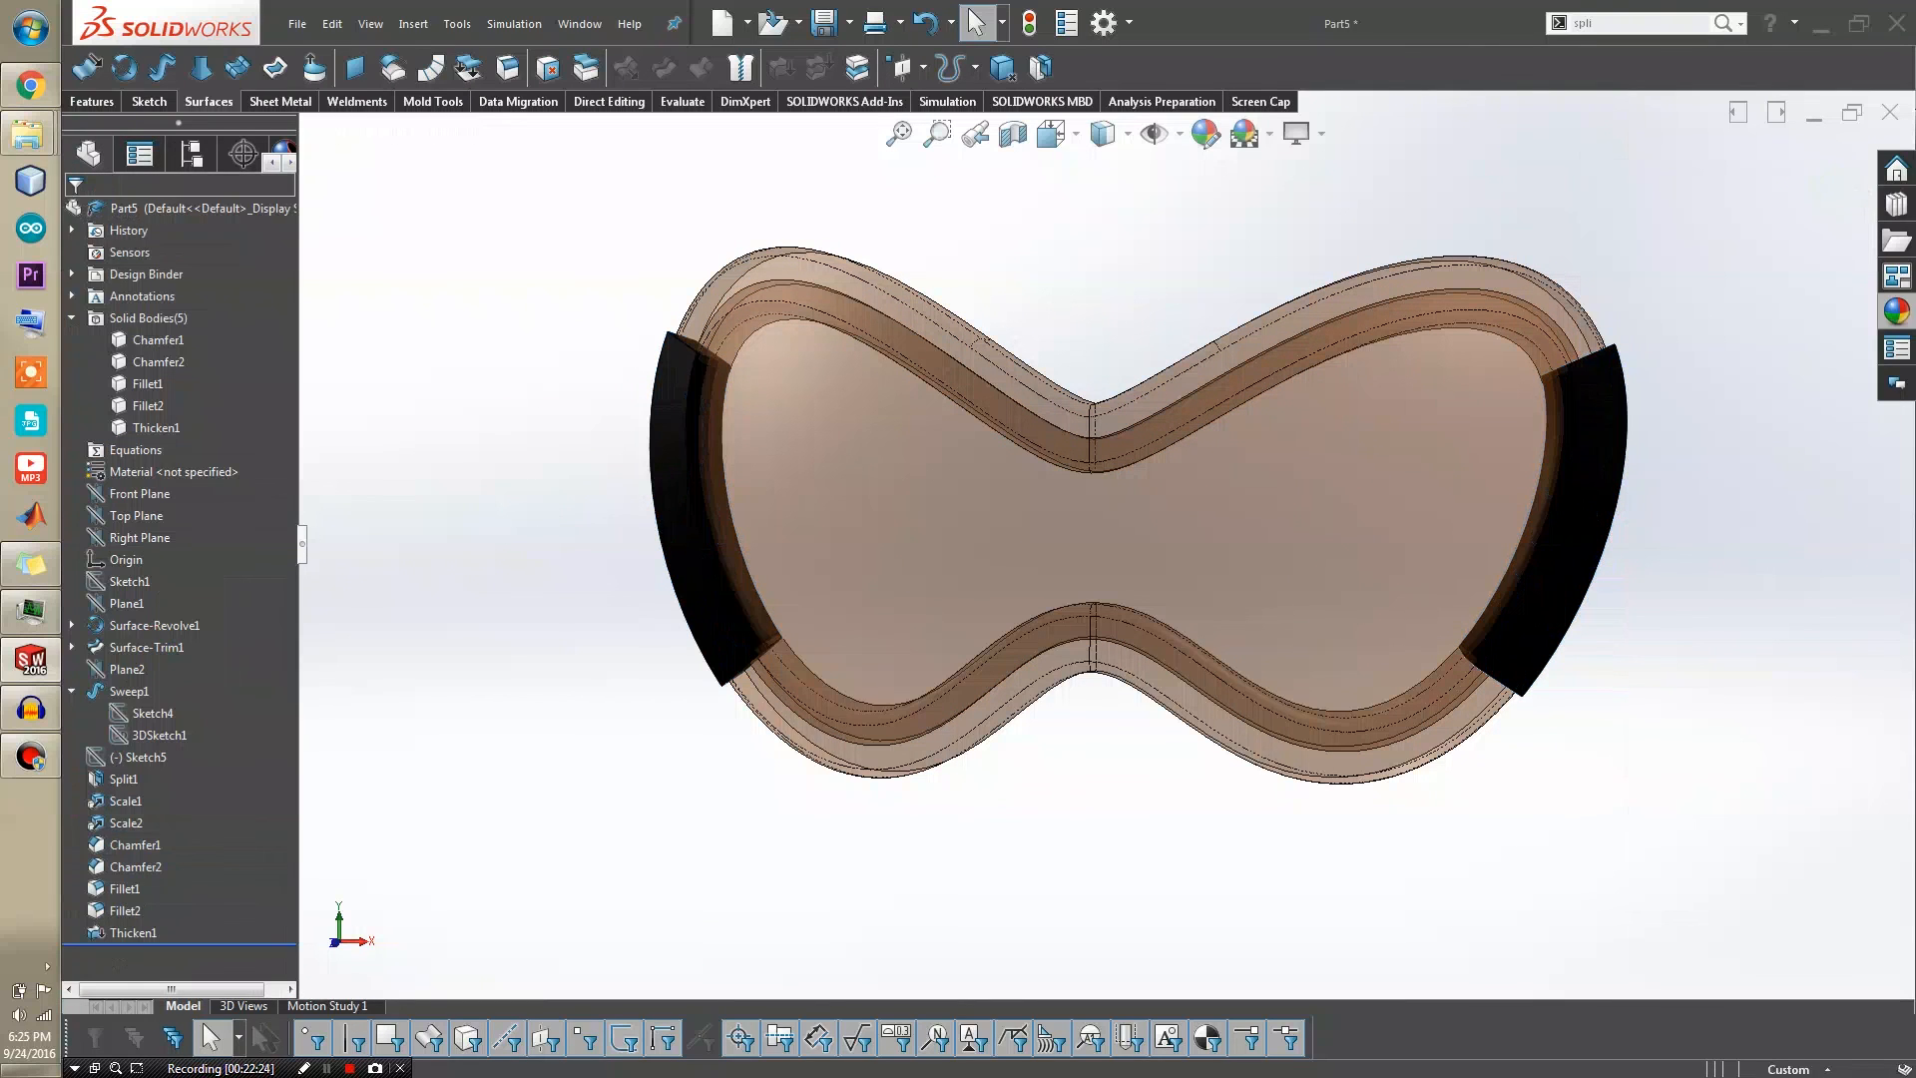
Apply the white high gloss plastic appearance to the upper and lower filleted frame bodies
middle_click_drag(599, 429, 631, 454)
left_click(147, 384)
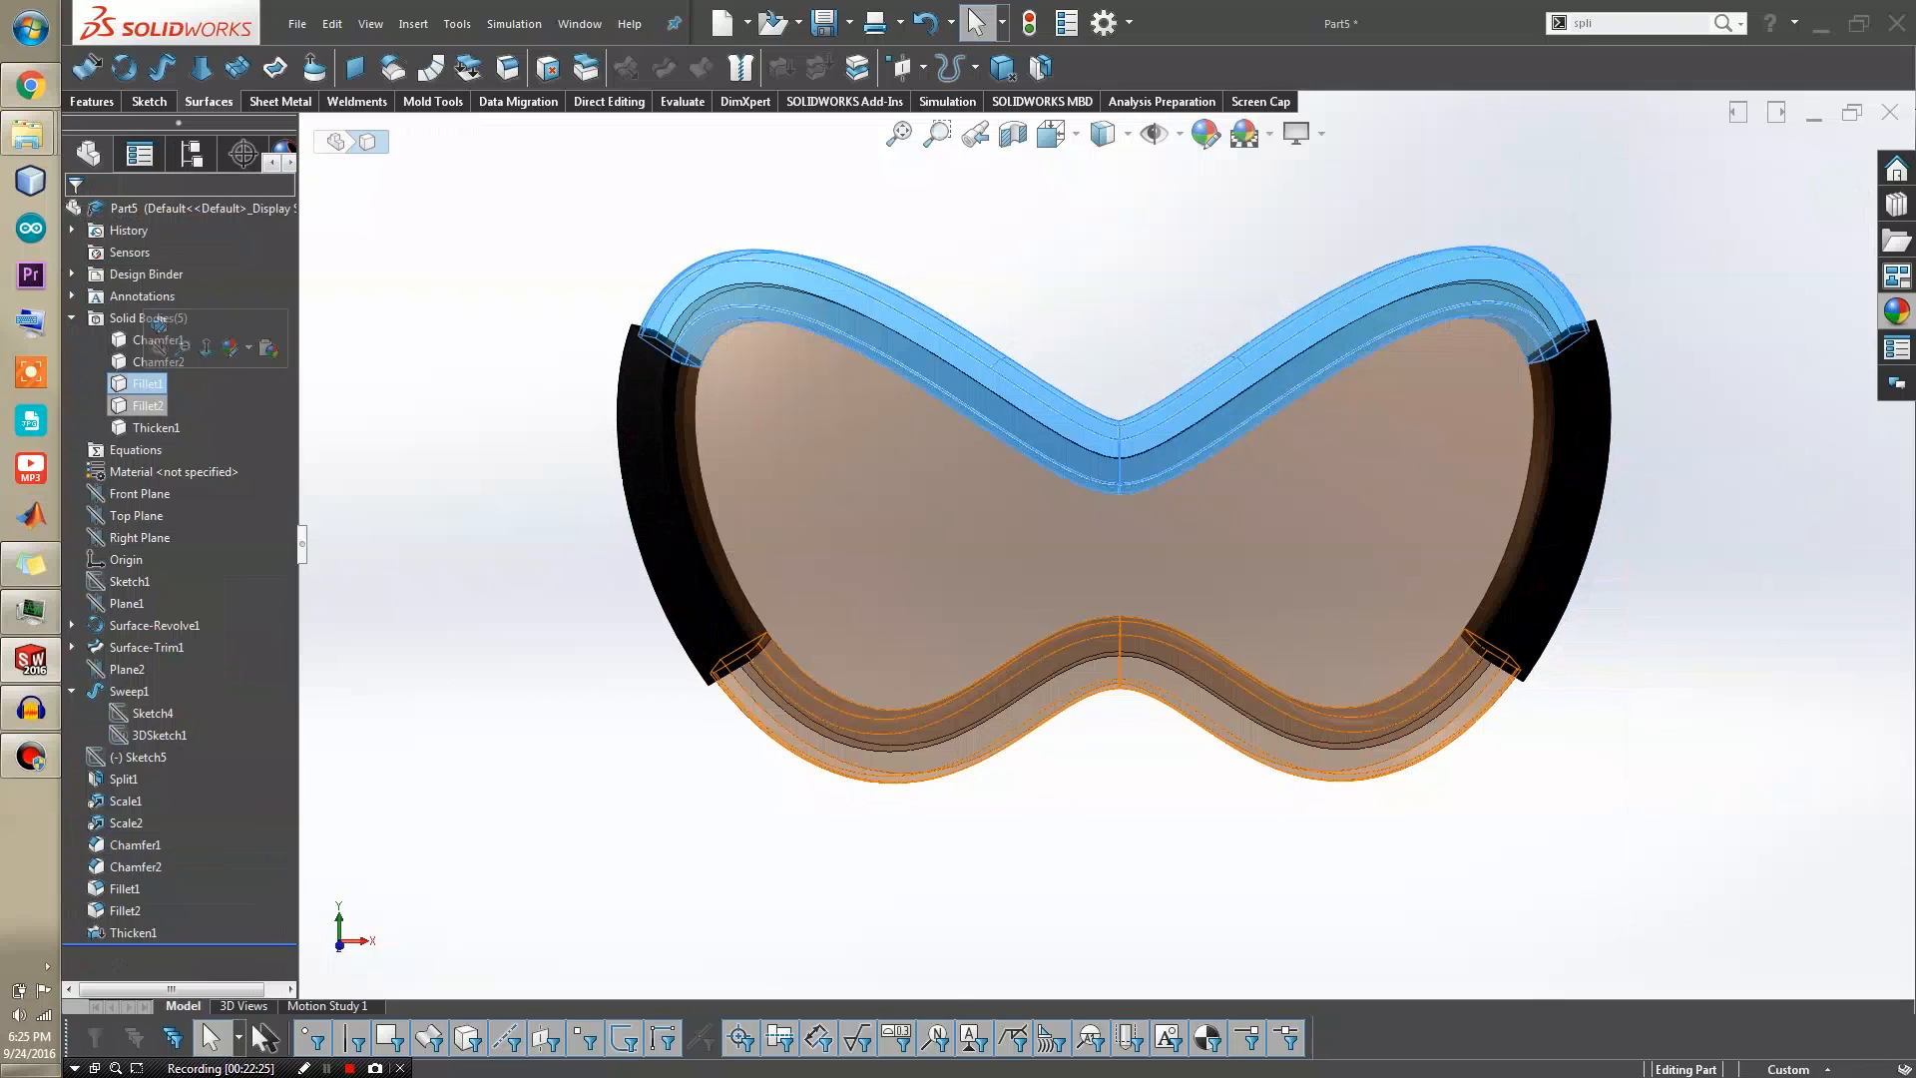
left_click(147, 406, "ctrl")
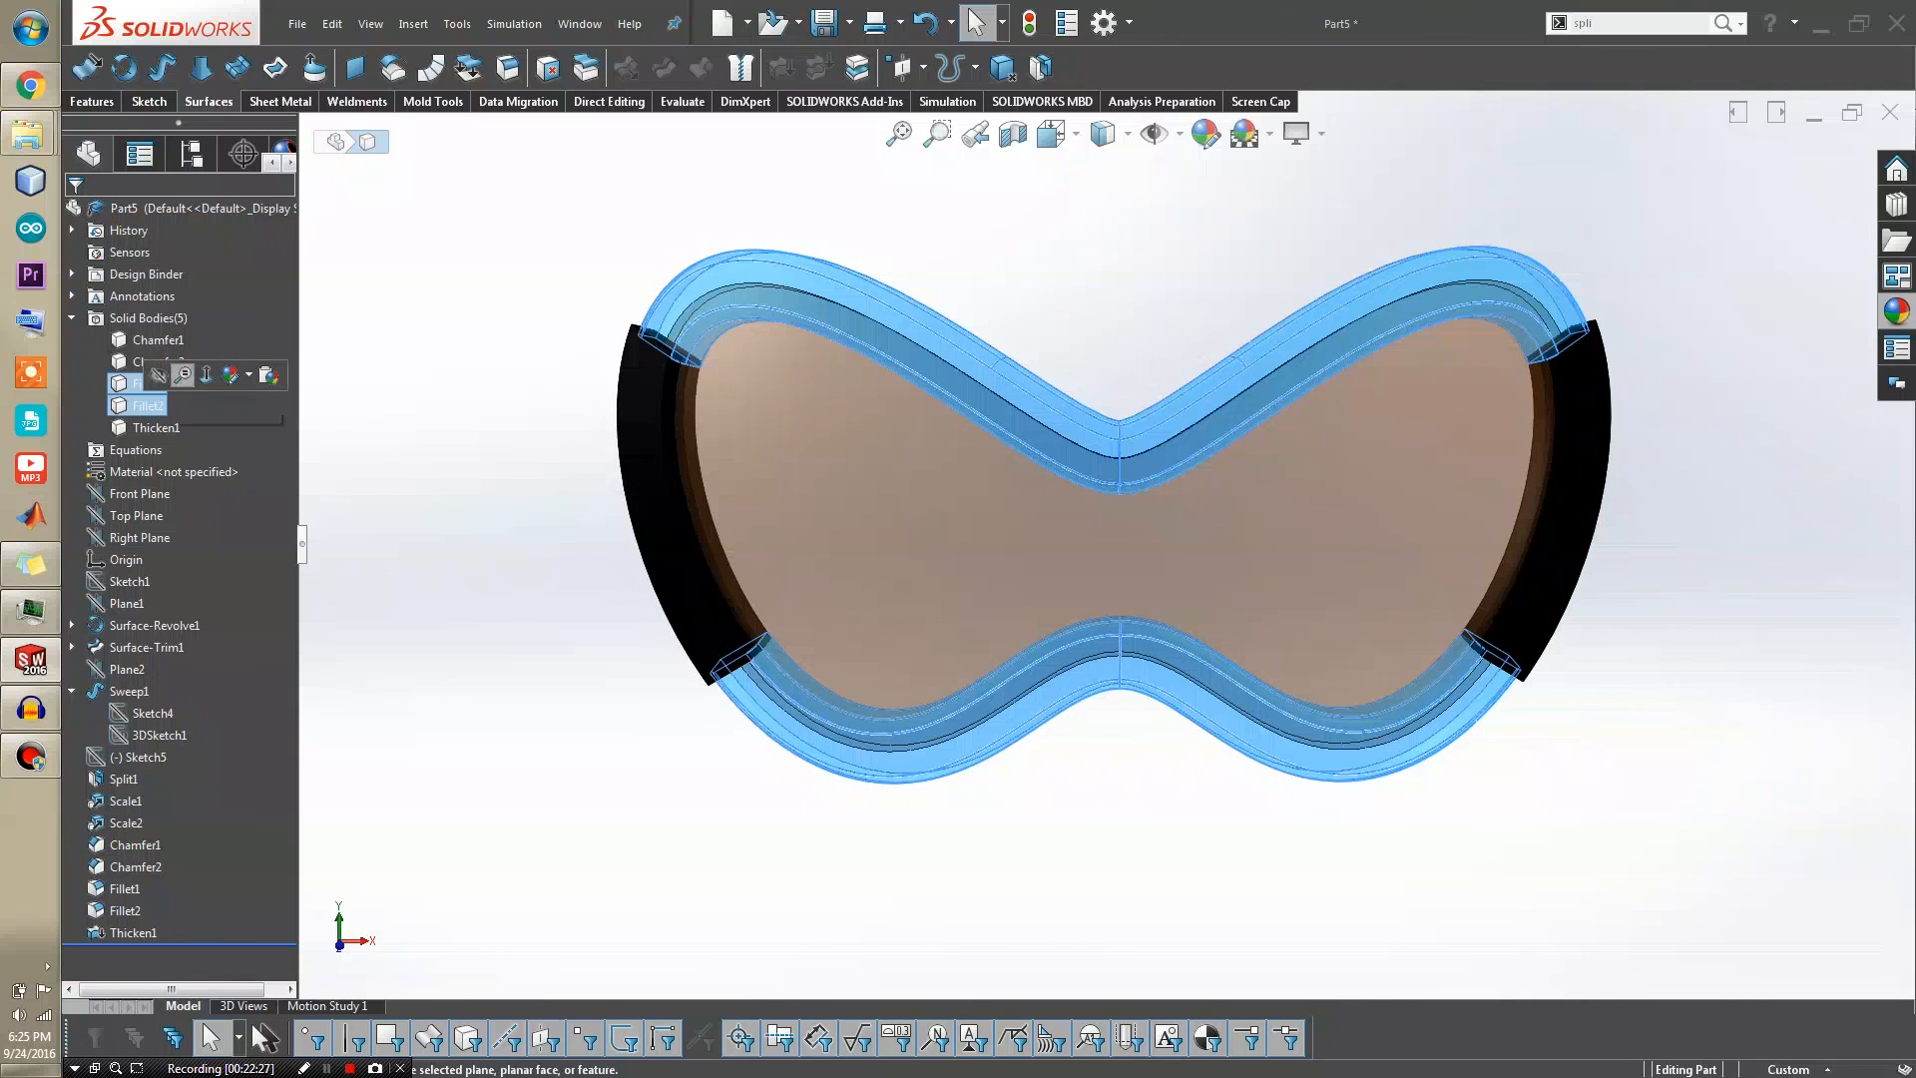
left_click(230, 375)
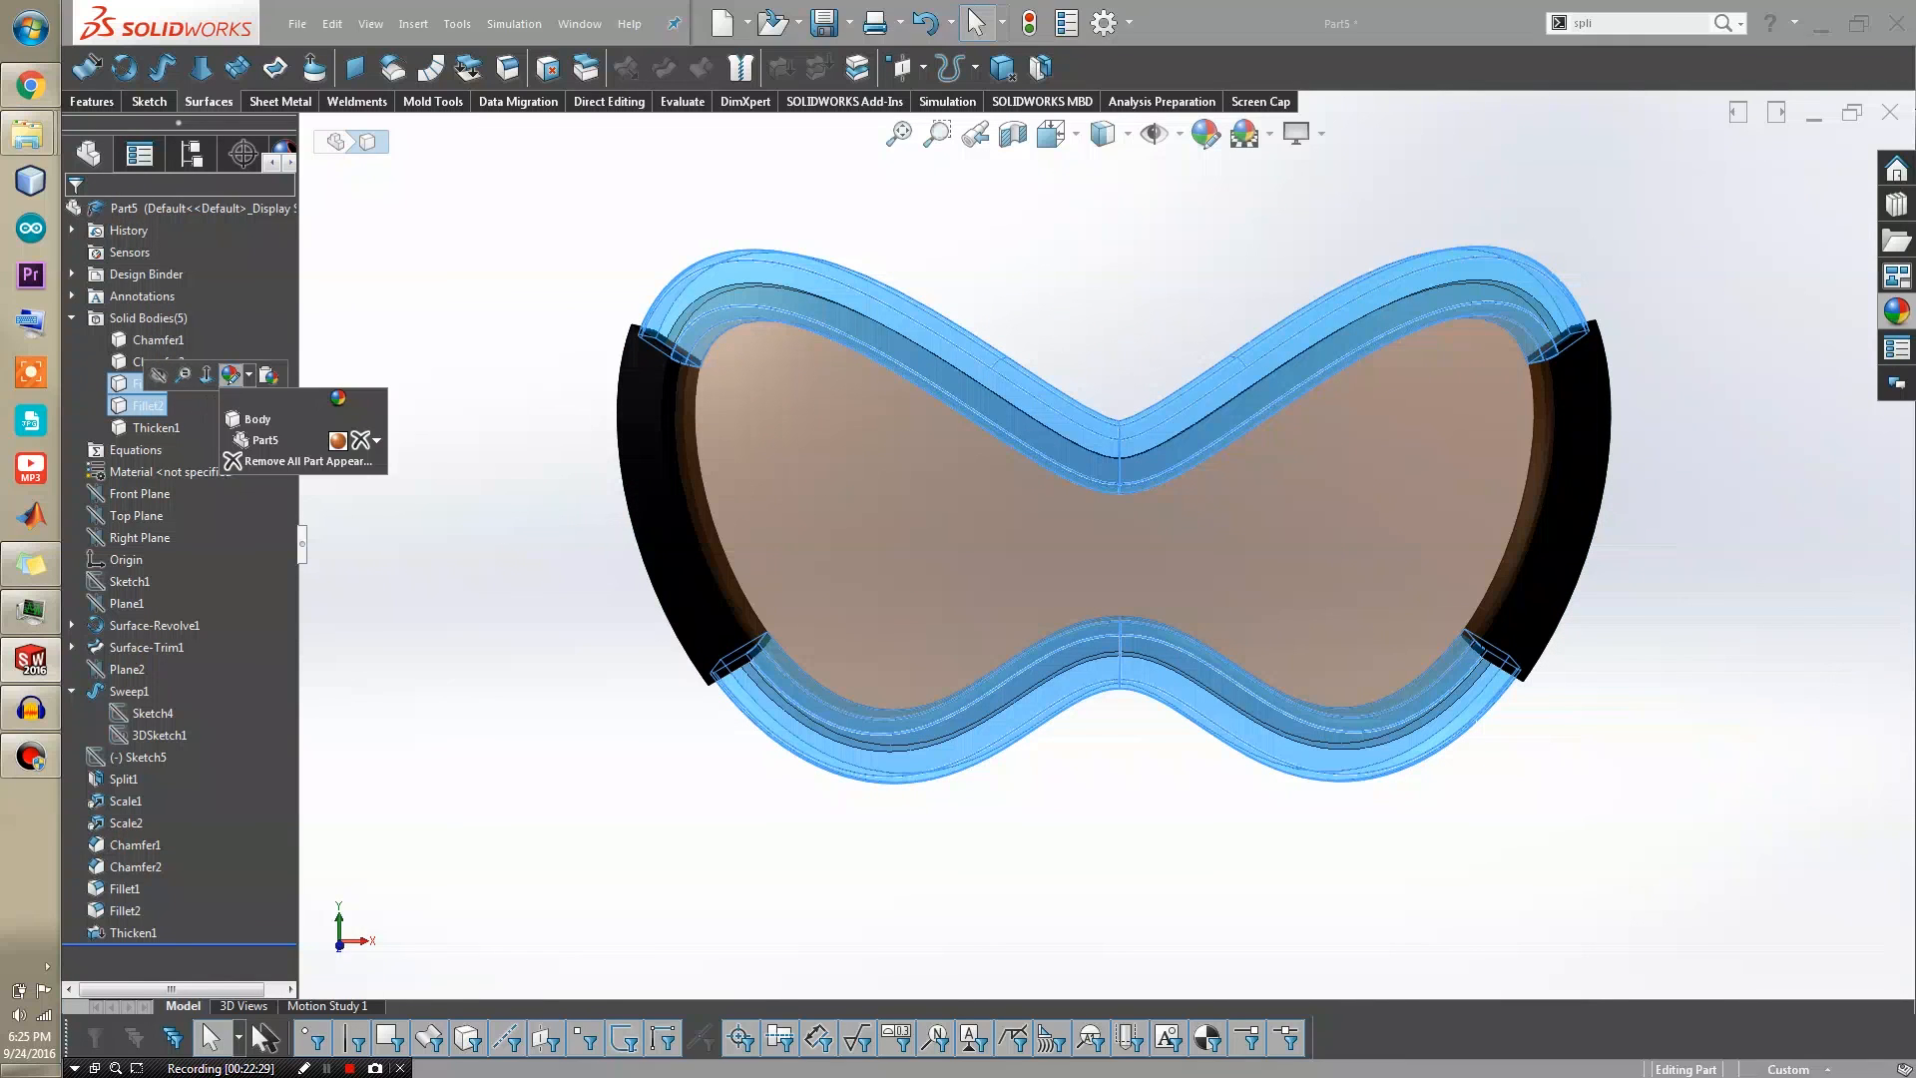
left_click(284, 429)
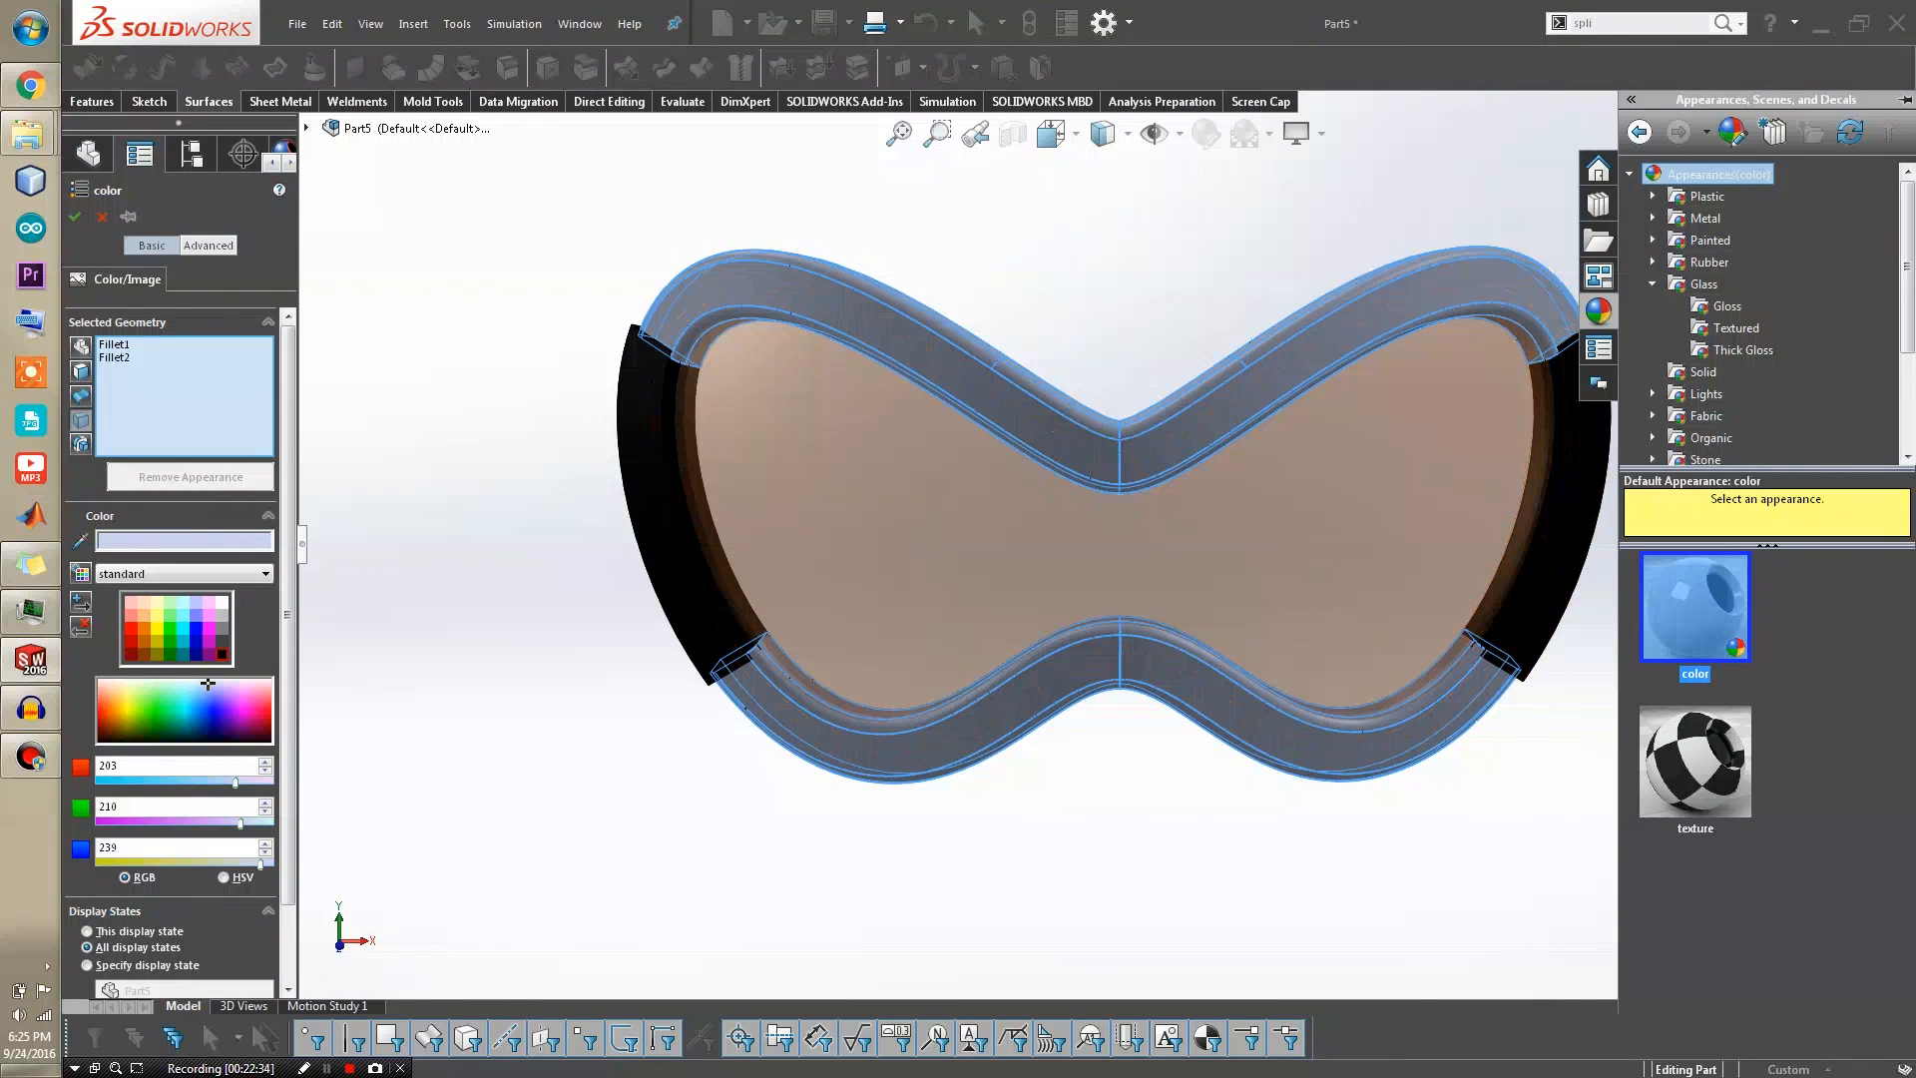
left_click(1706, 196)
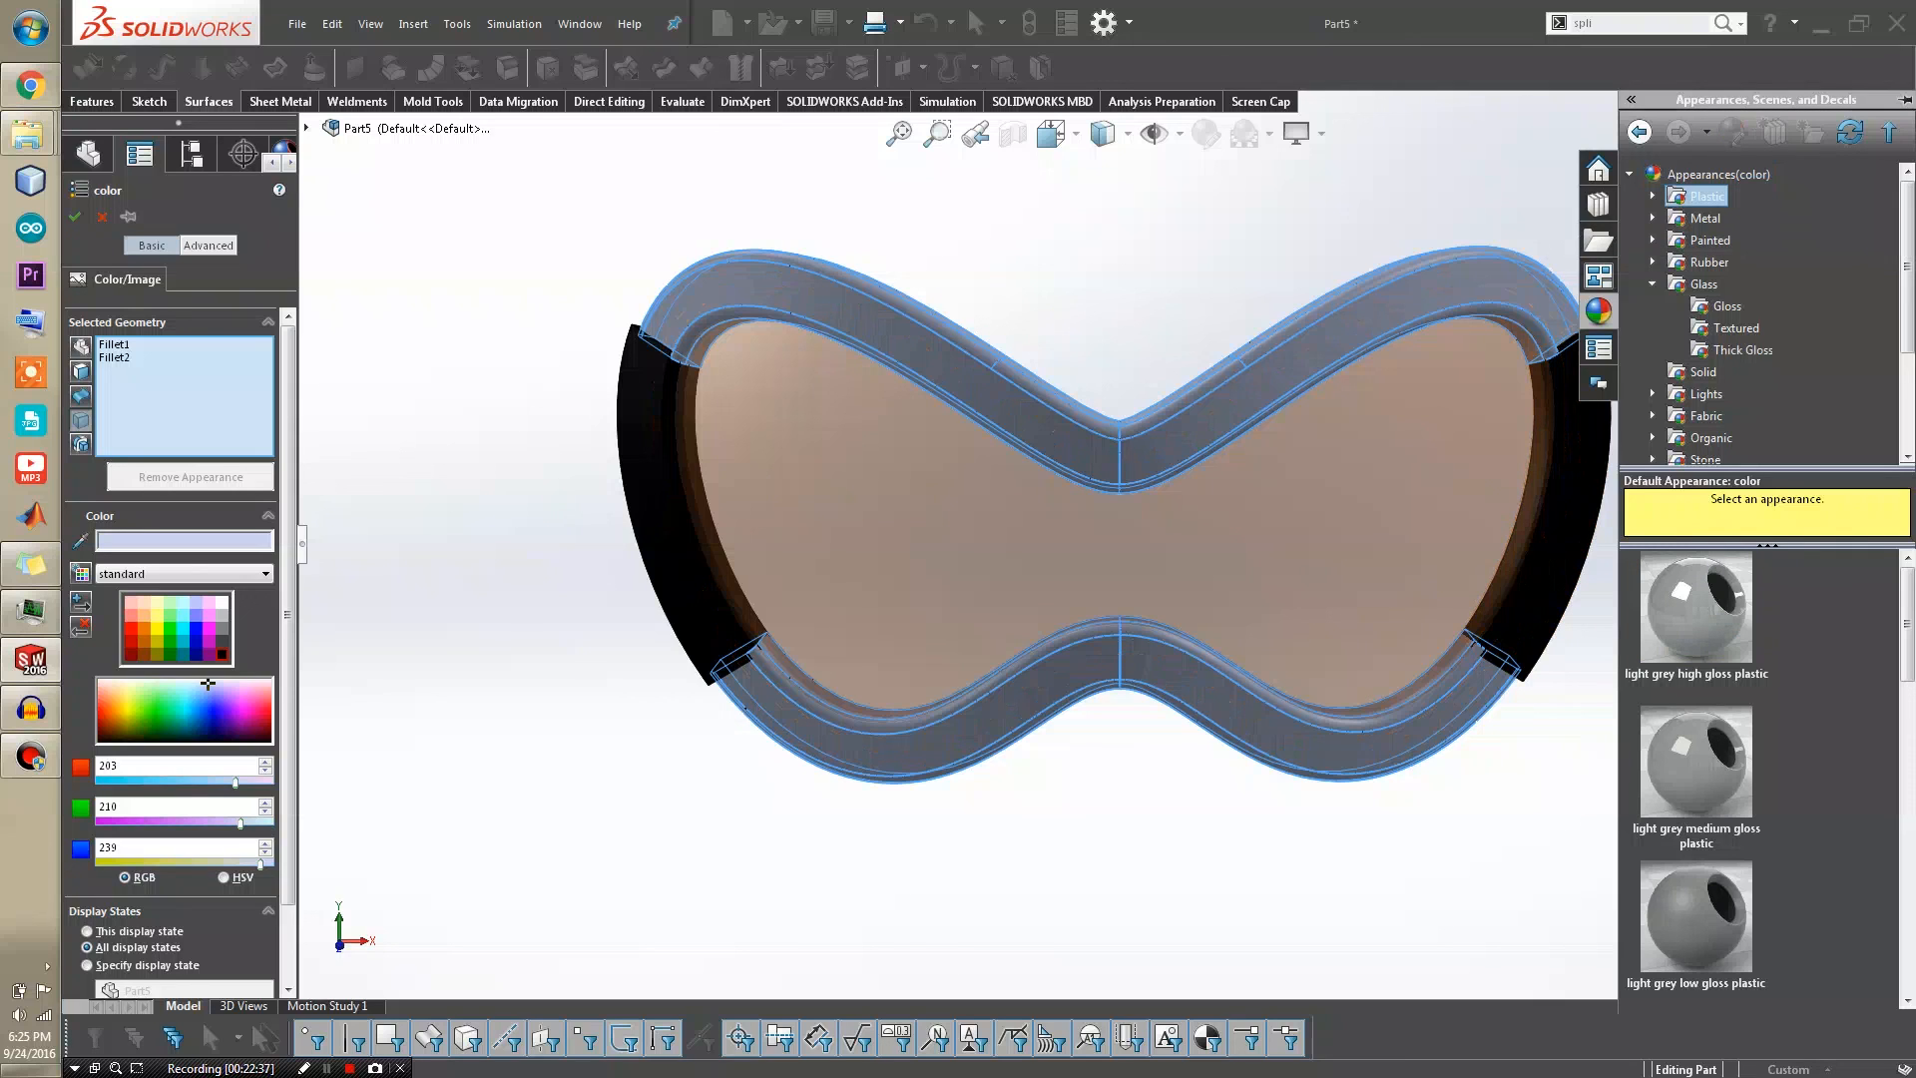
scroll(1696, 778, "down", 10)
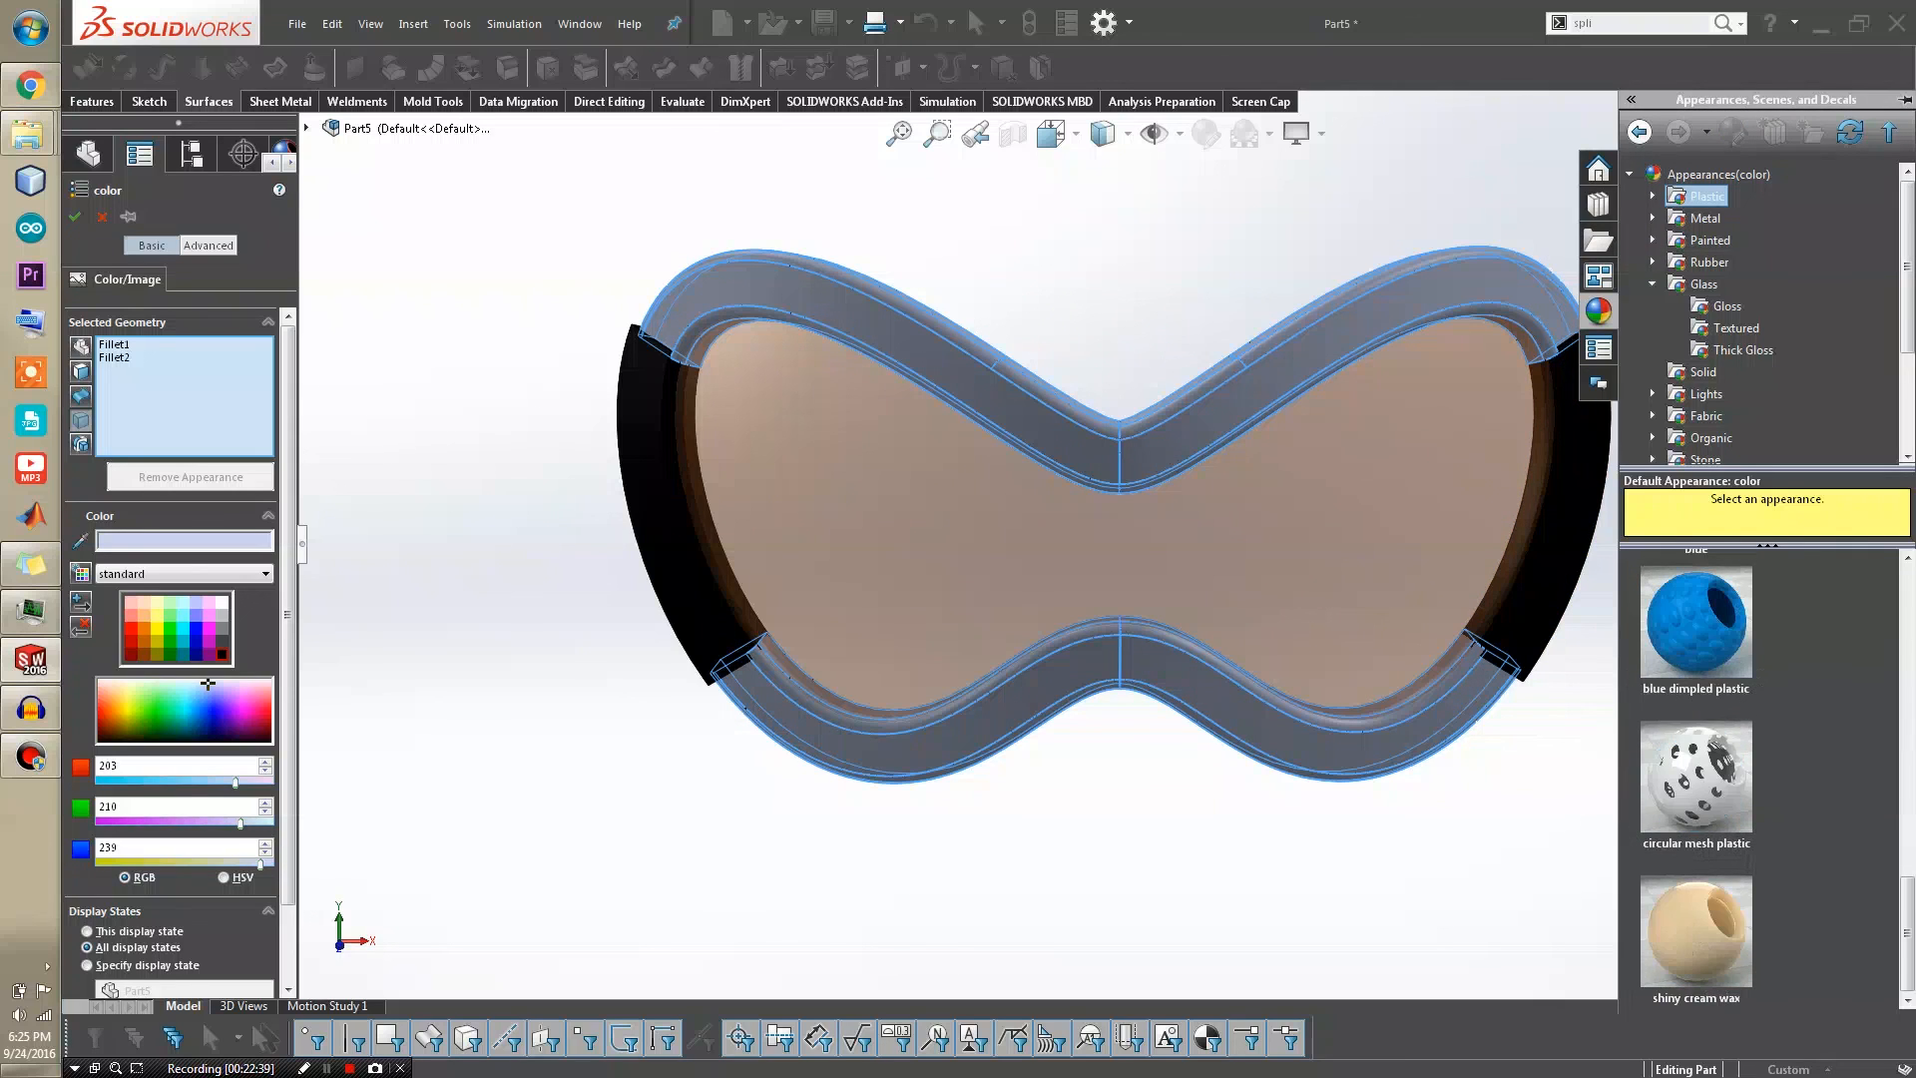
scroll(1696, 778, "up", 3)
scroll(1696, 778, "up", 3)
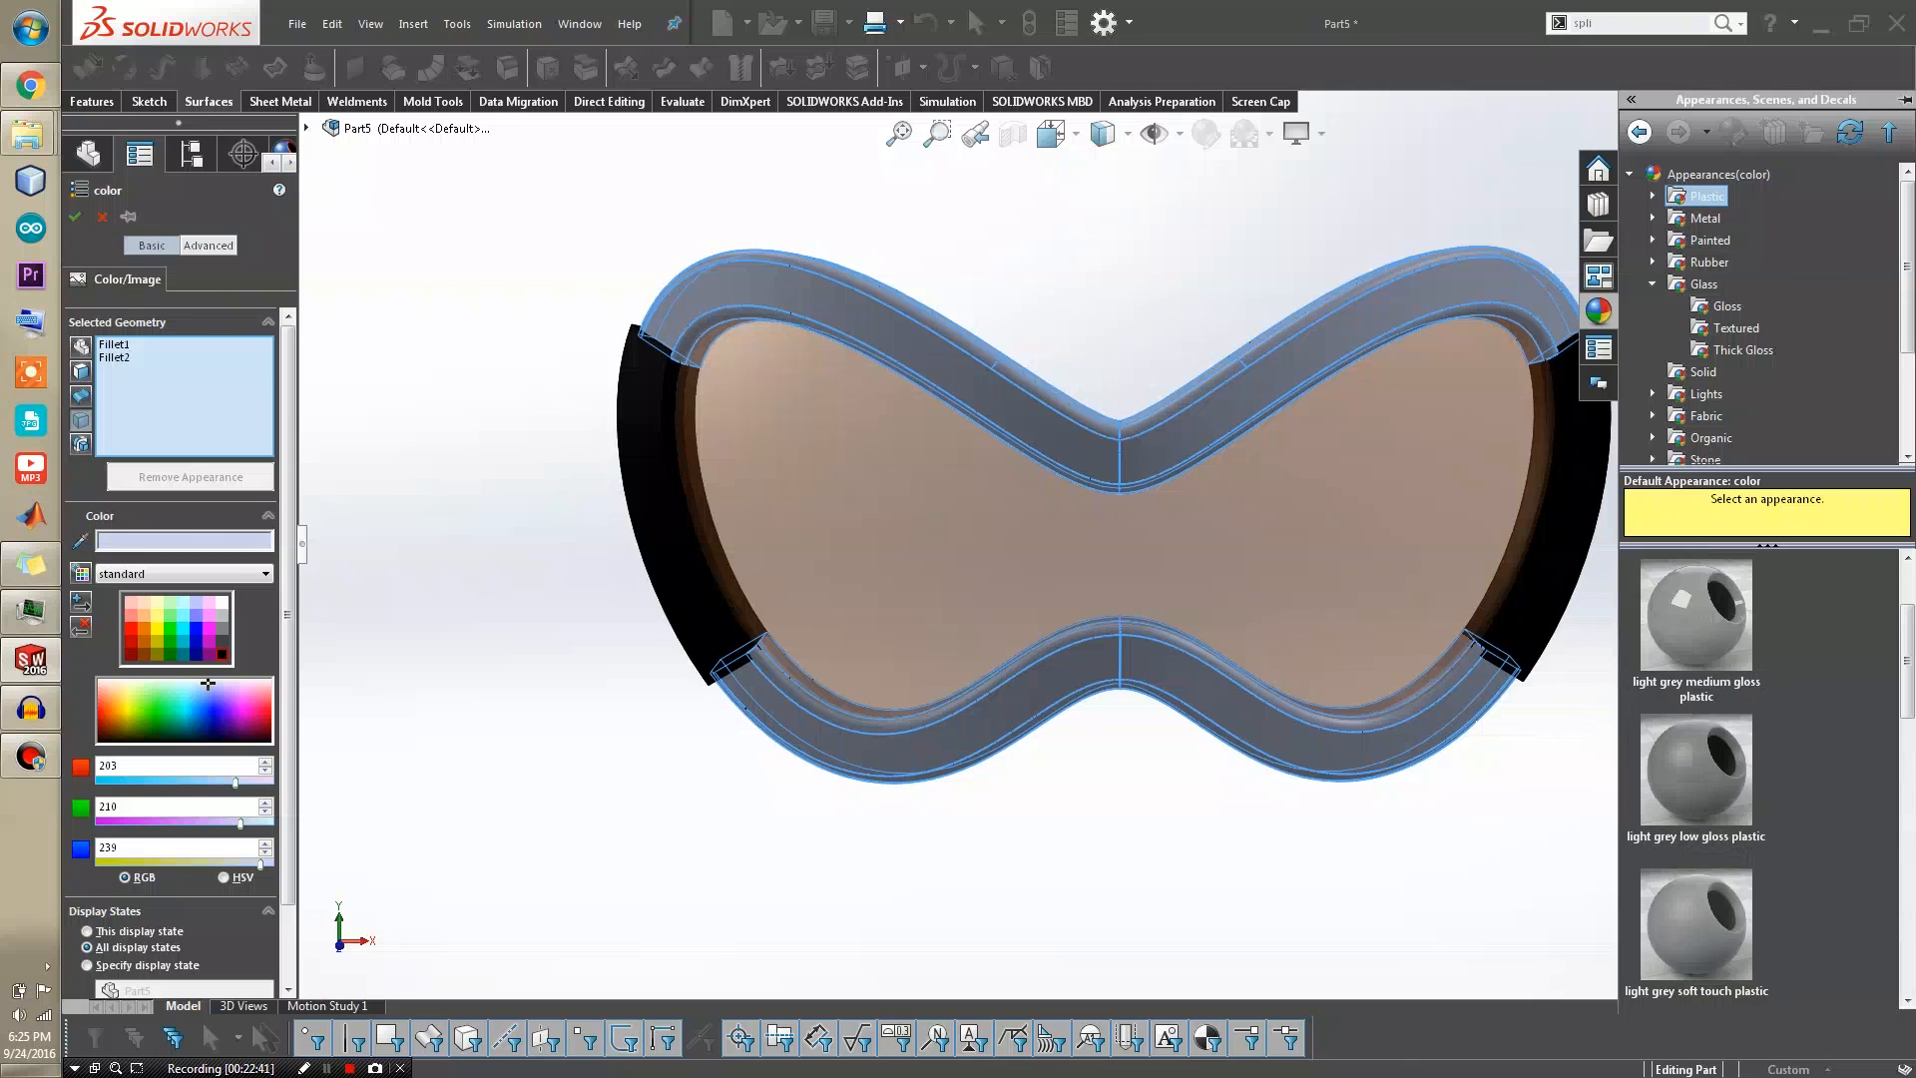
left_click(1652, 197)
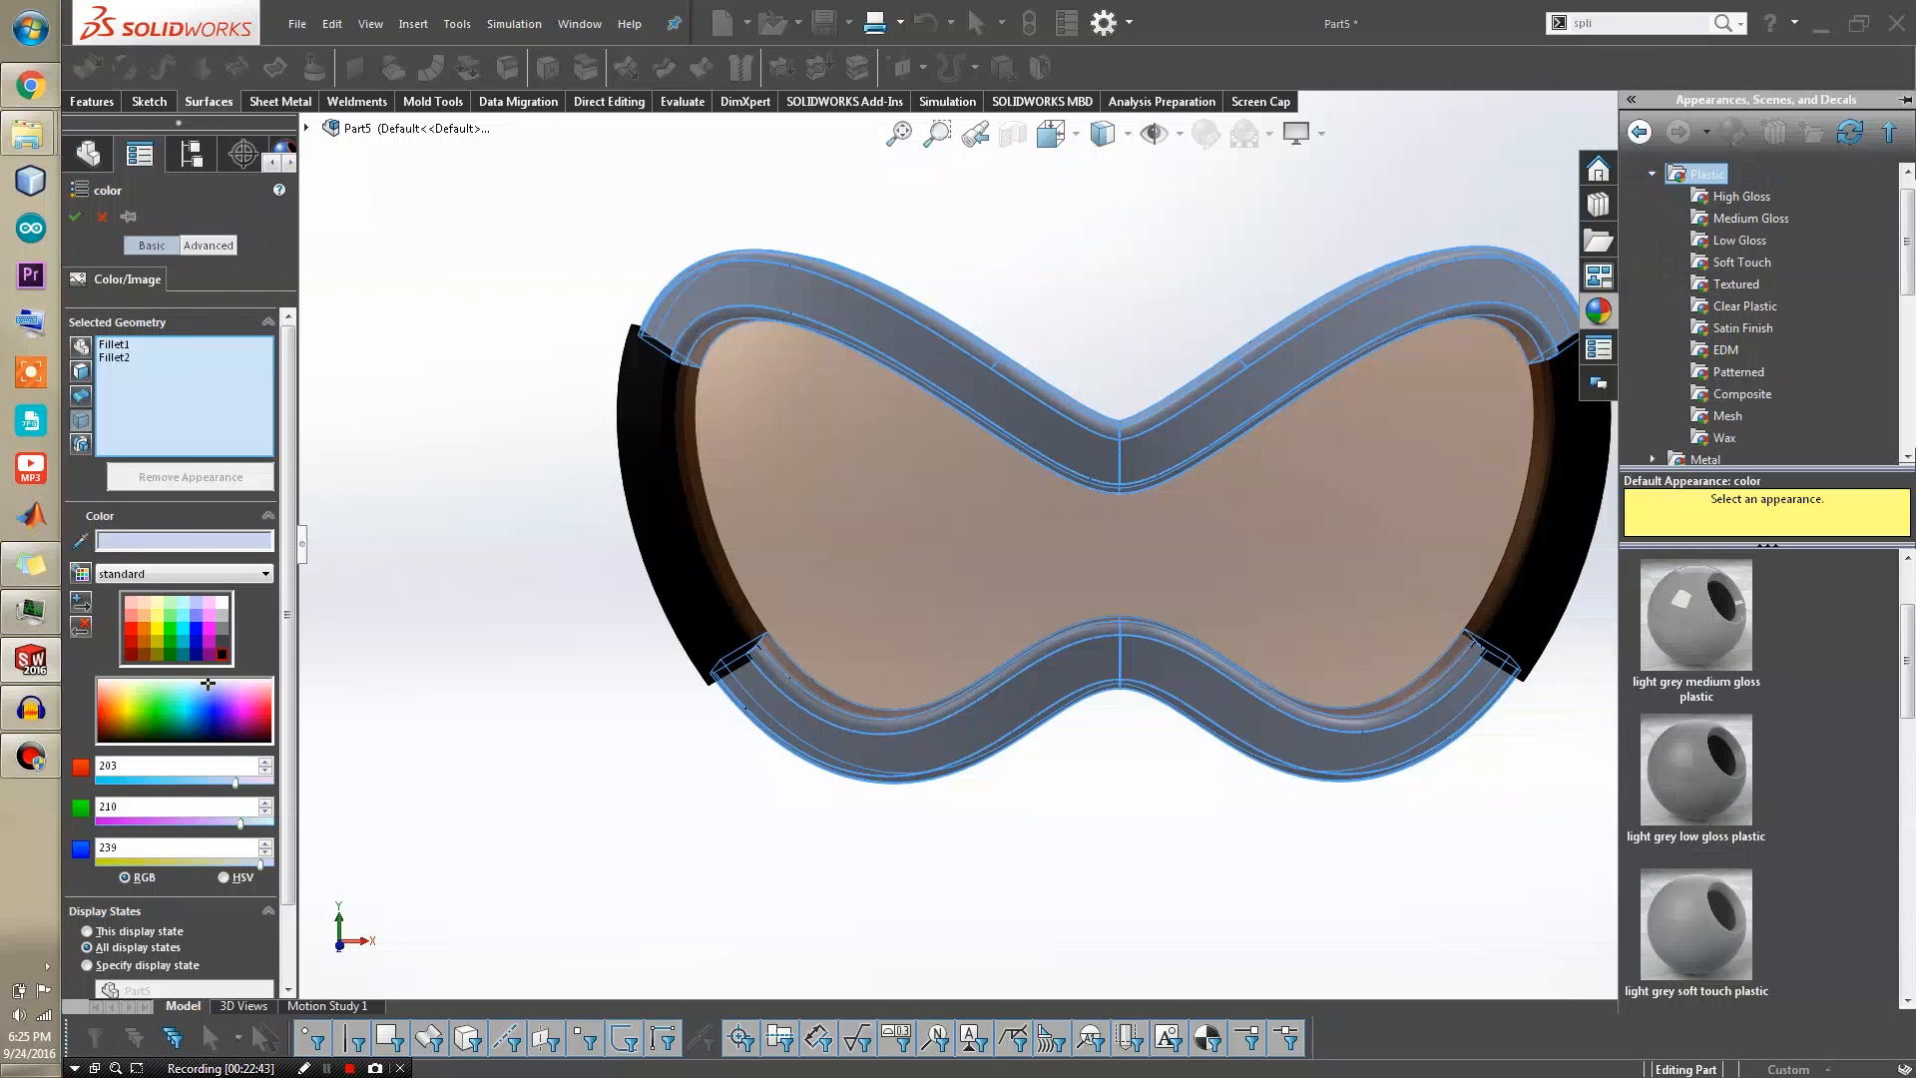
left_click(1741, 196)
left_click(1696, 609)
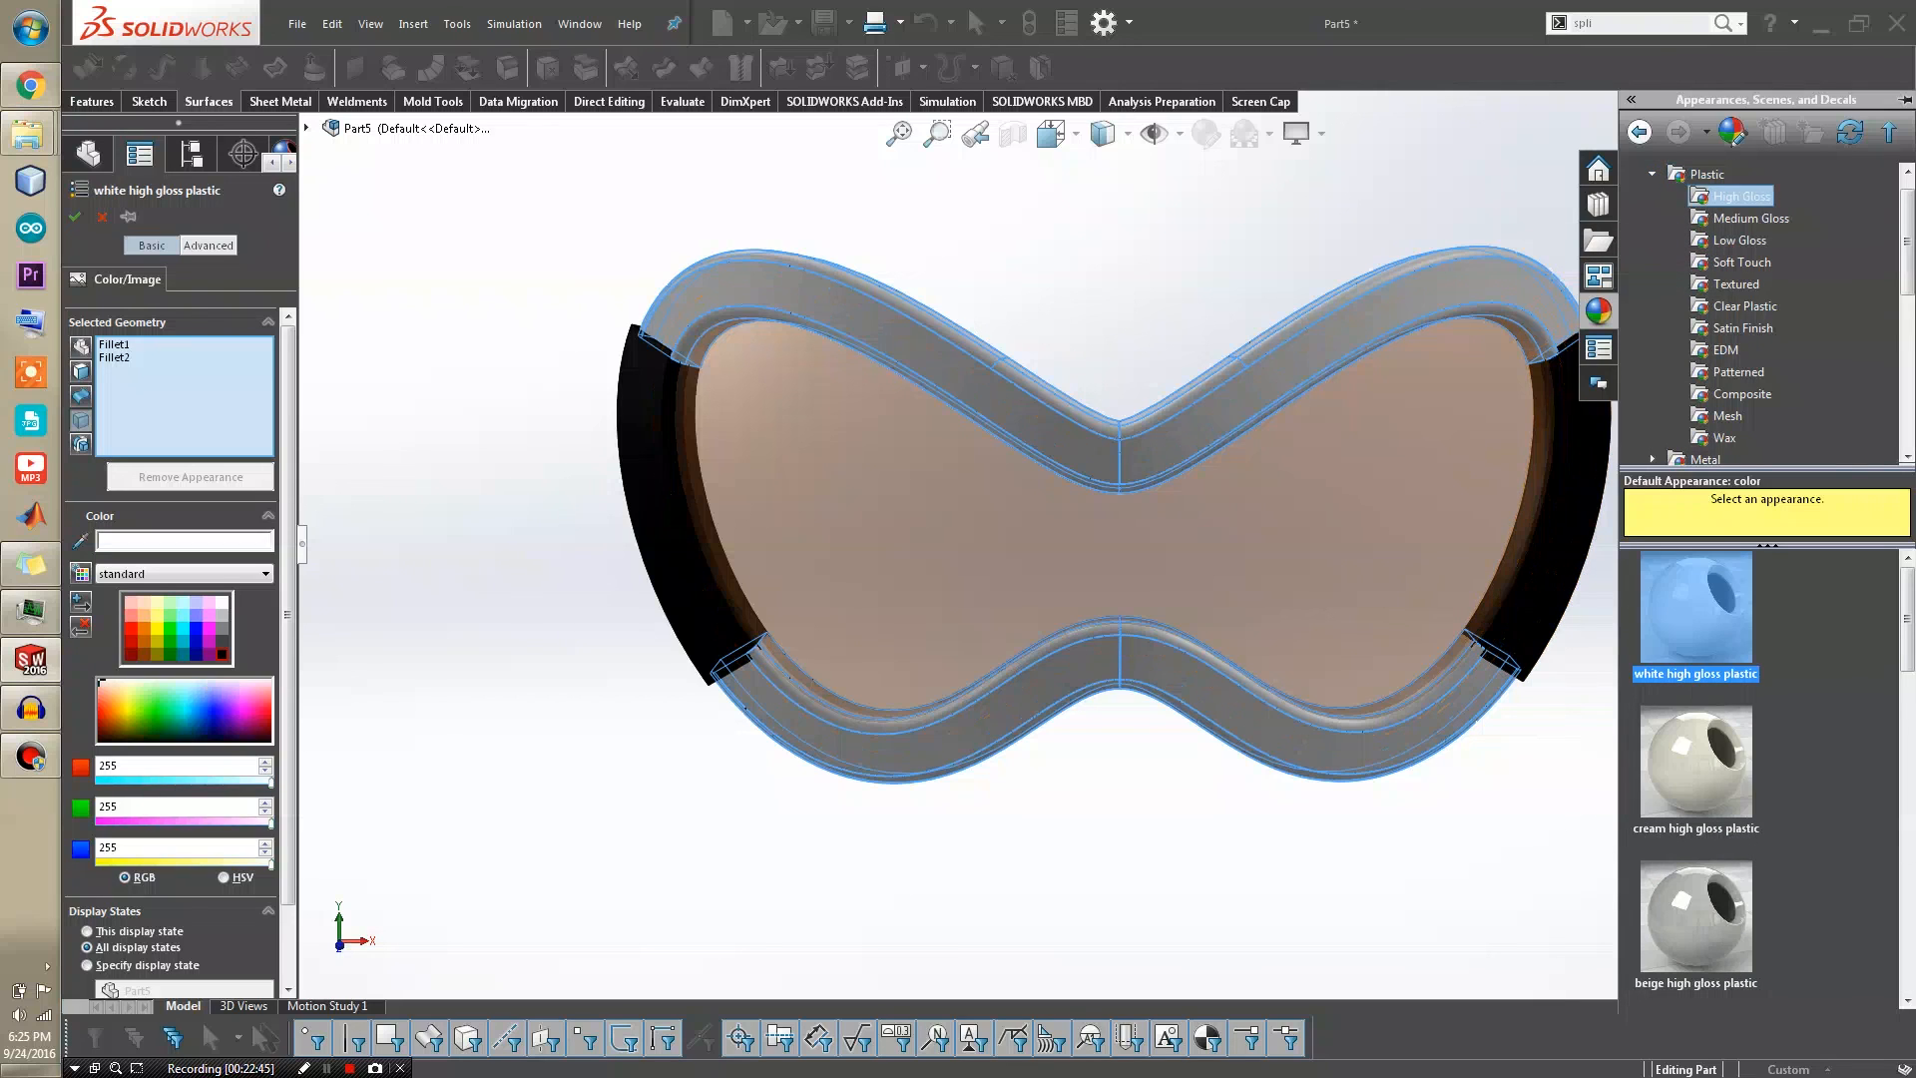
left_click(74, 215)
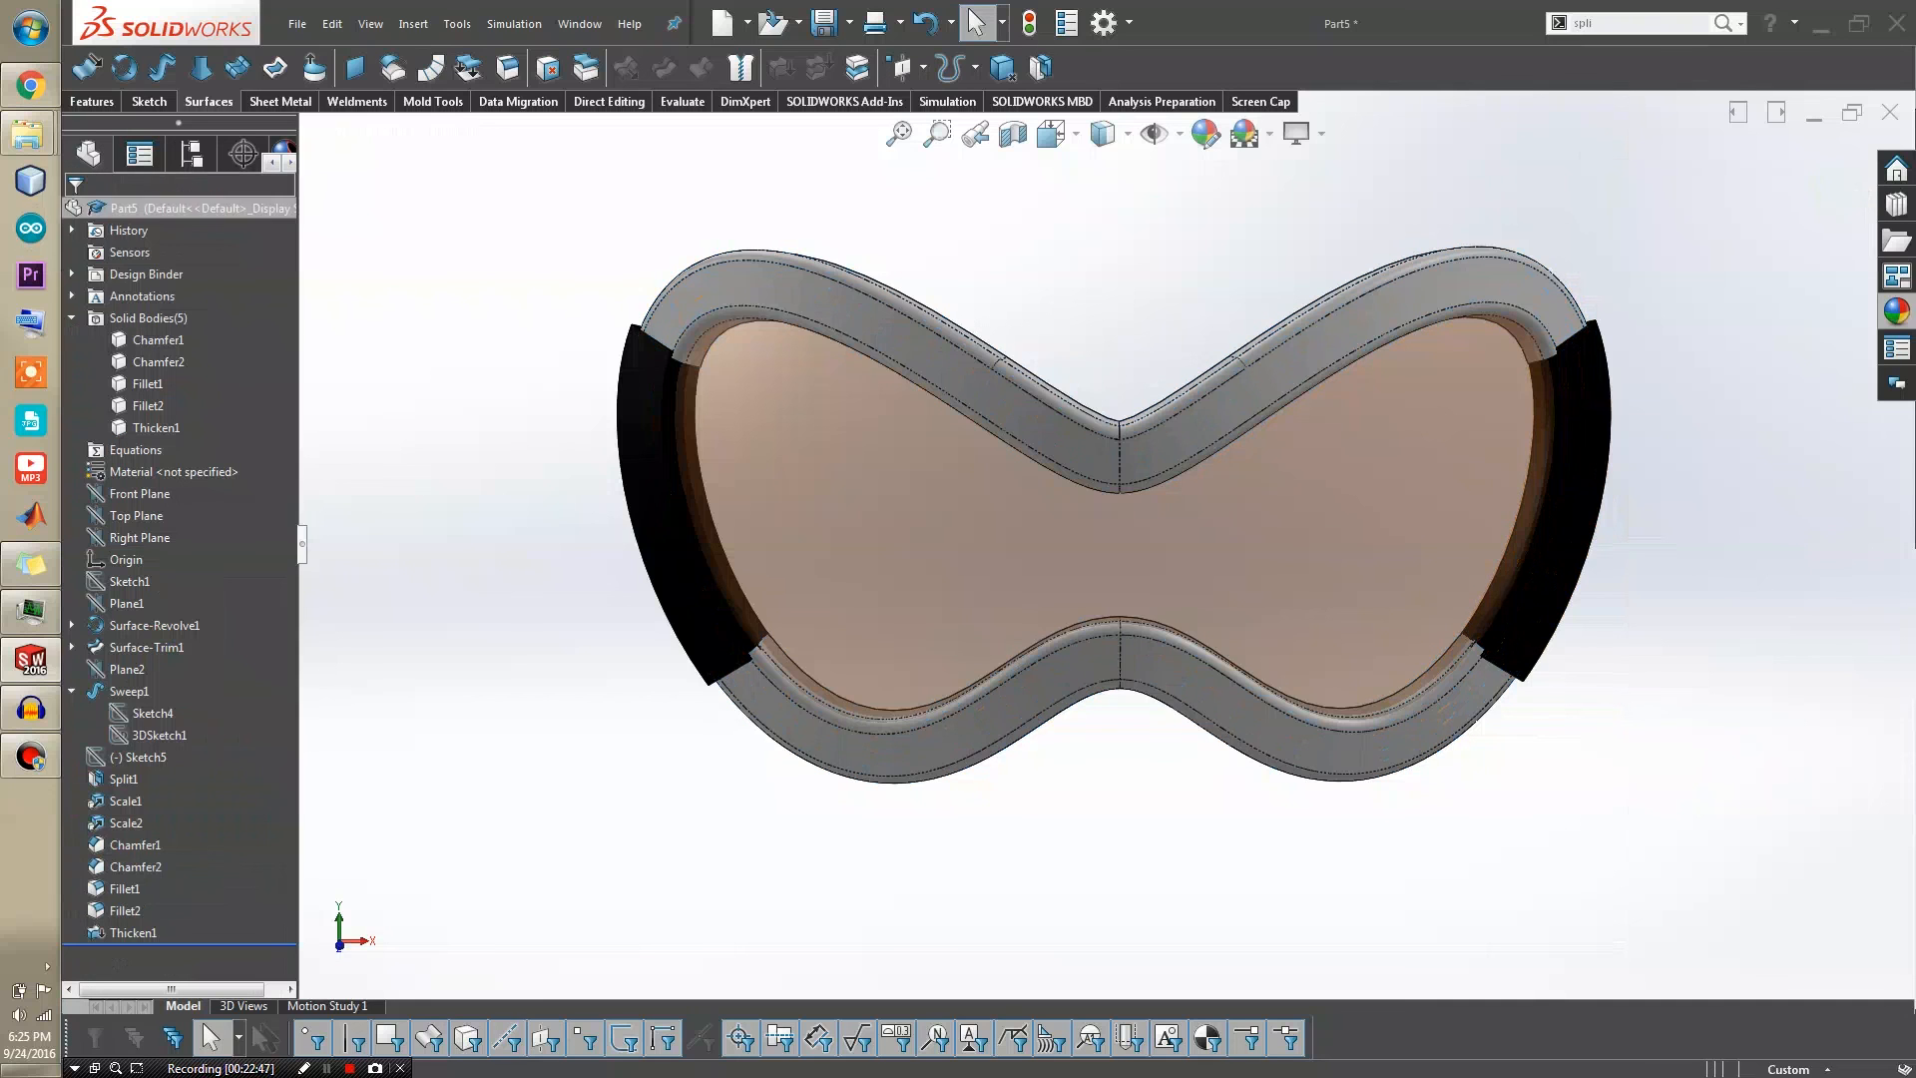
mouse_move(1147, 499)
middle_mouse_down()
mouse_move(1048, 459)
mouse_move(1047, 529)
middle_mouse_up()
scroll(1097, 529, "up", 2)
scroll(1085, 399, "down", 1)
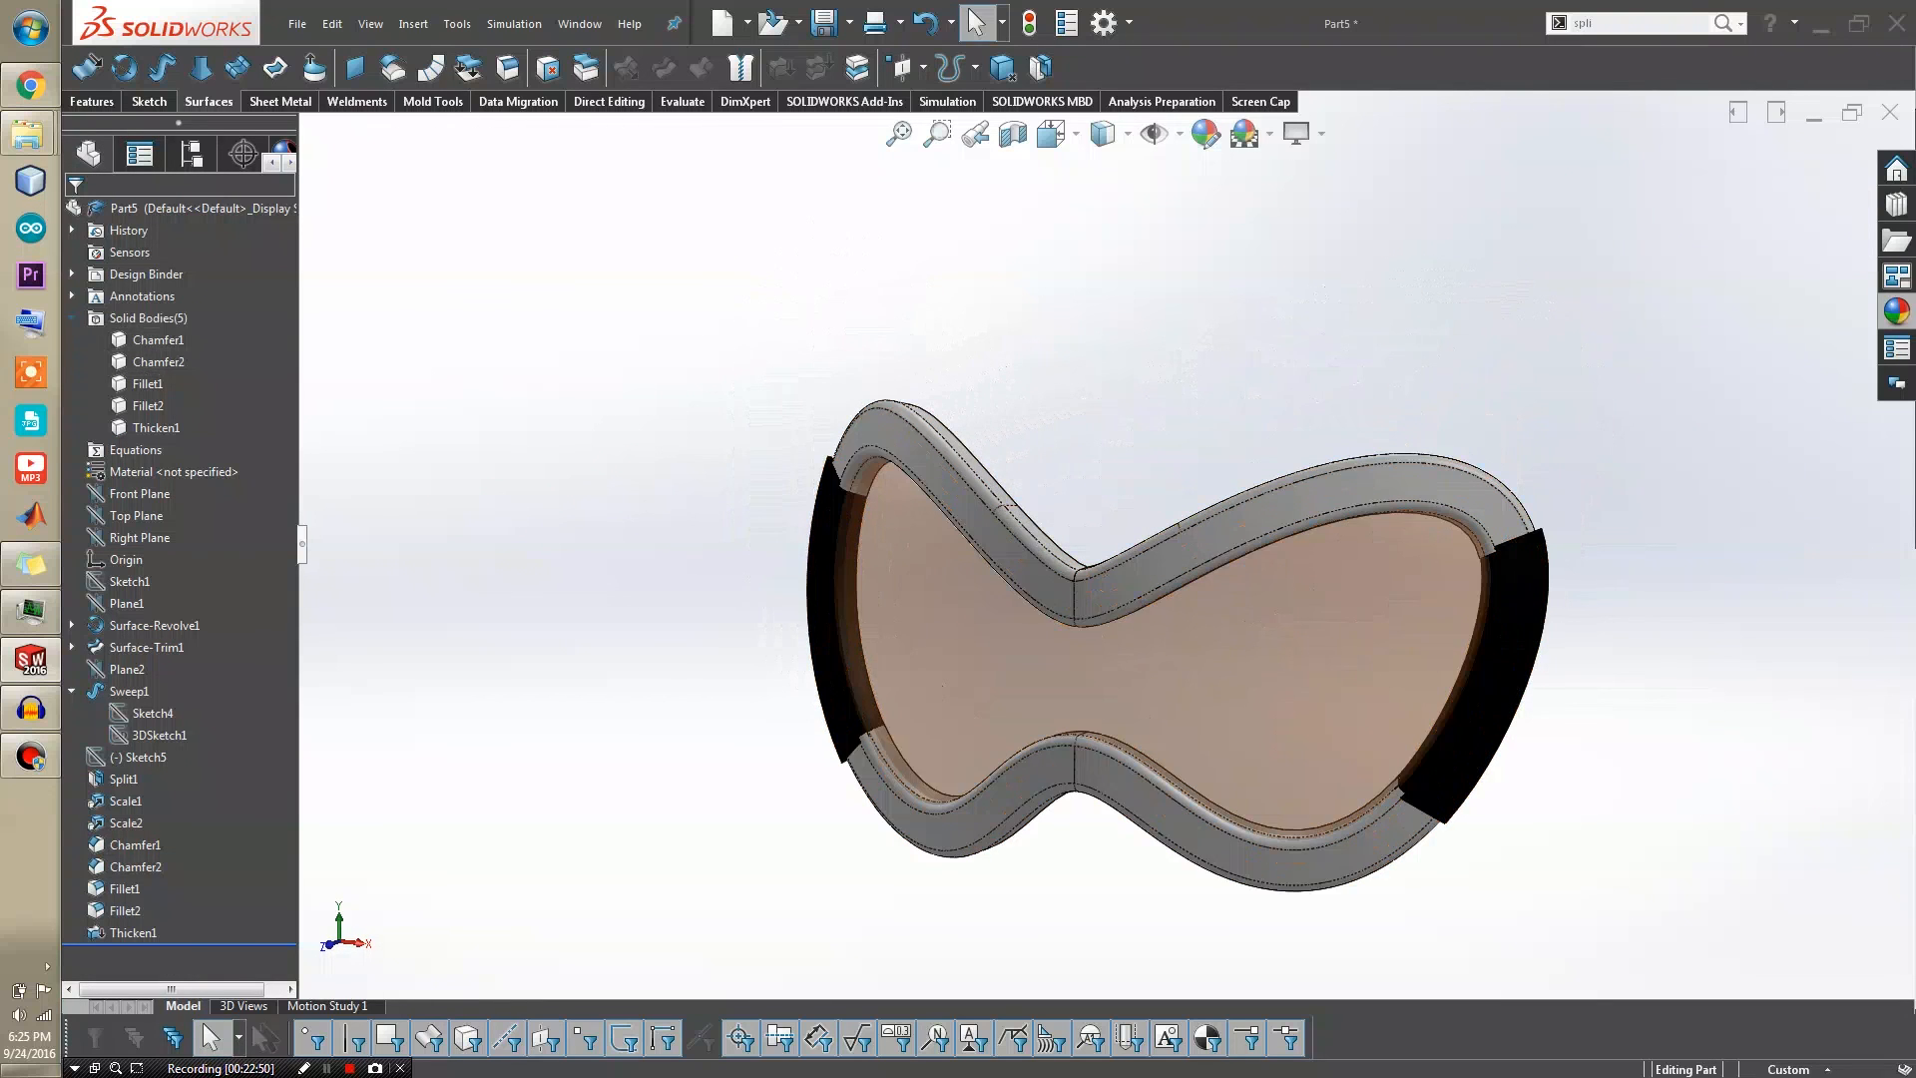